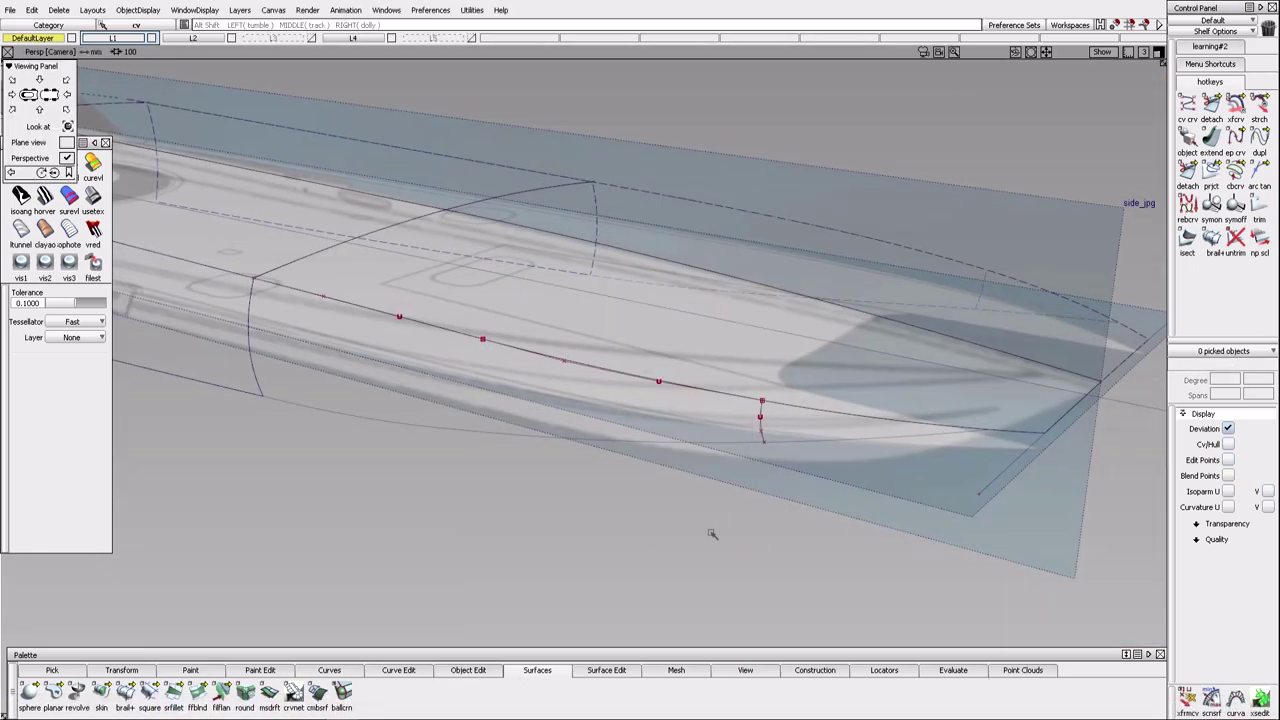
Attach the two segments of the upper hull-edge curve ahead of the side surface into one curve.
right_click(501, 470)
left_click(454, 457)
left_click(490, 346)
left_click_drag(541, 416, 1190, 200, "alt+shift")
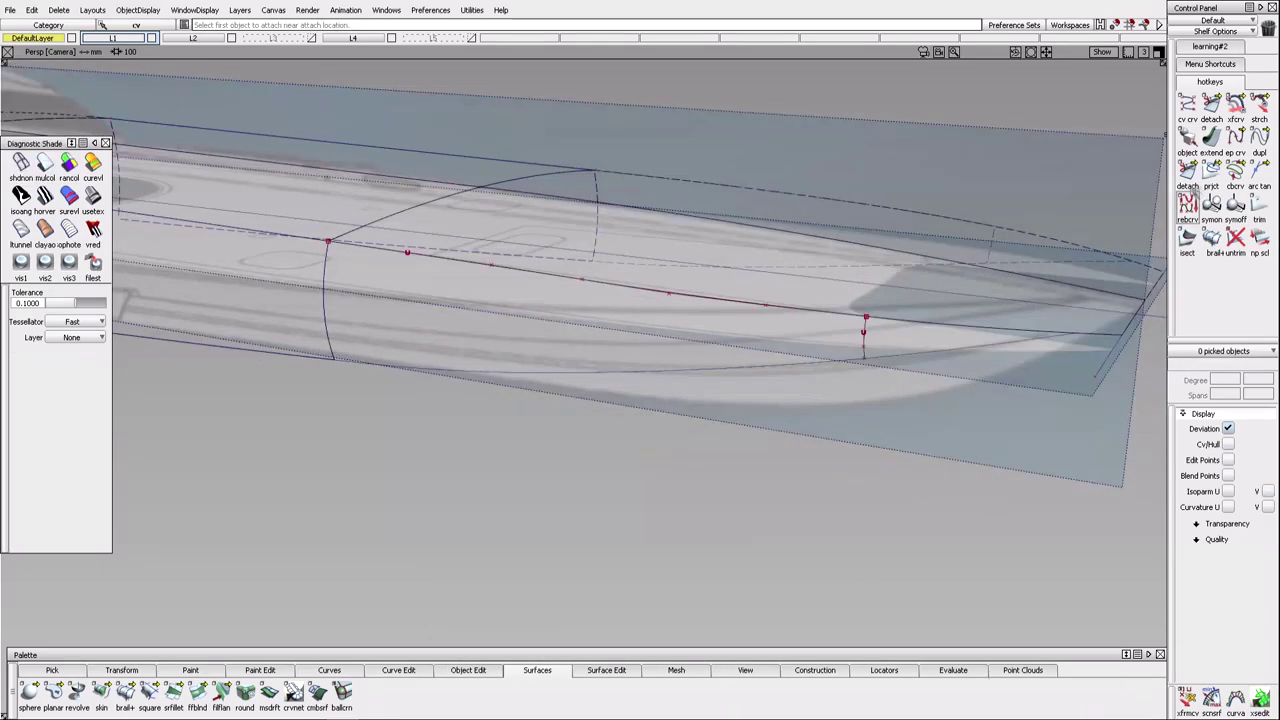
Try to build a Square surface over the open hull side ahead of the existing side surface.
left_click(148, 692)
left_click(360, 512)
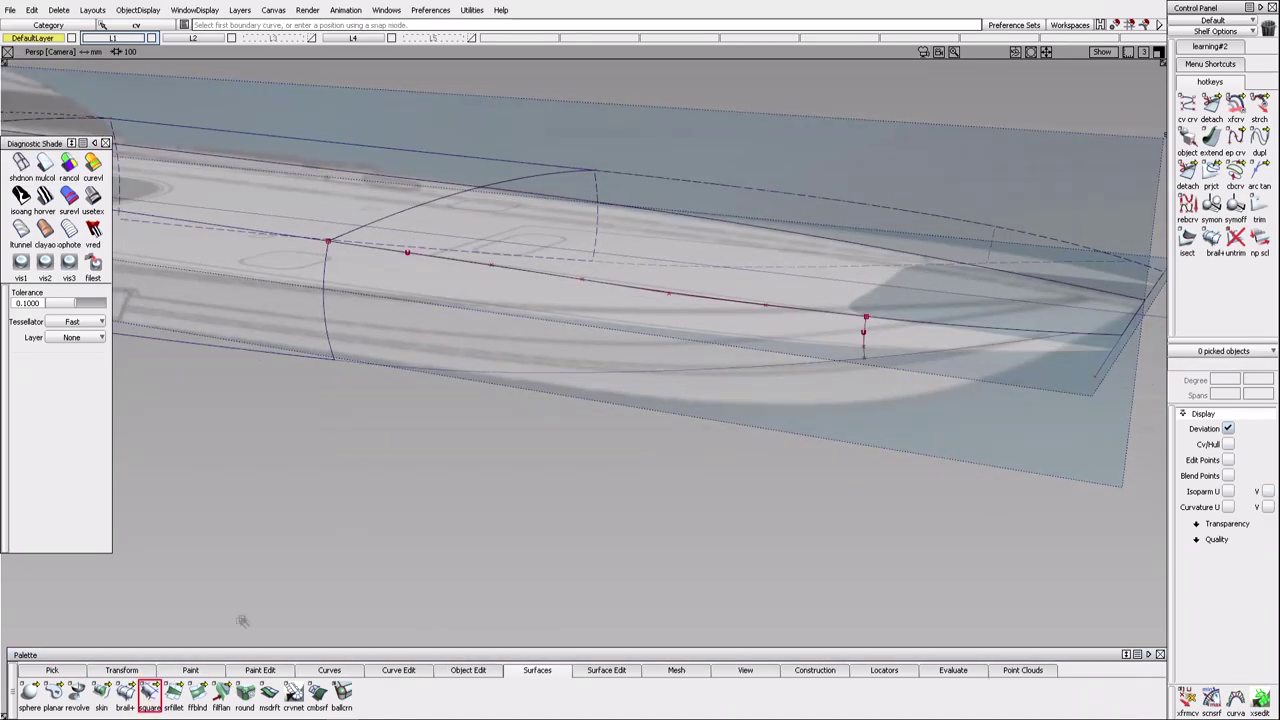
left_click_drag(865, 322, 480, 460, "alt+shift")
left_click(920, 349)
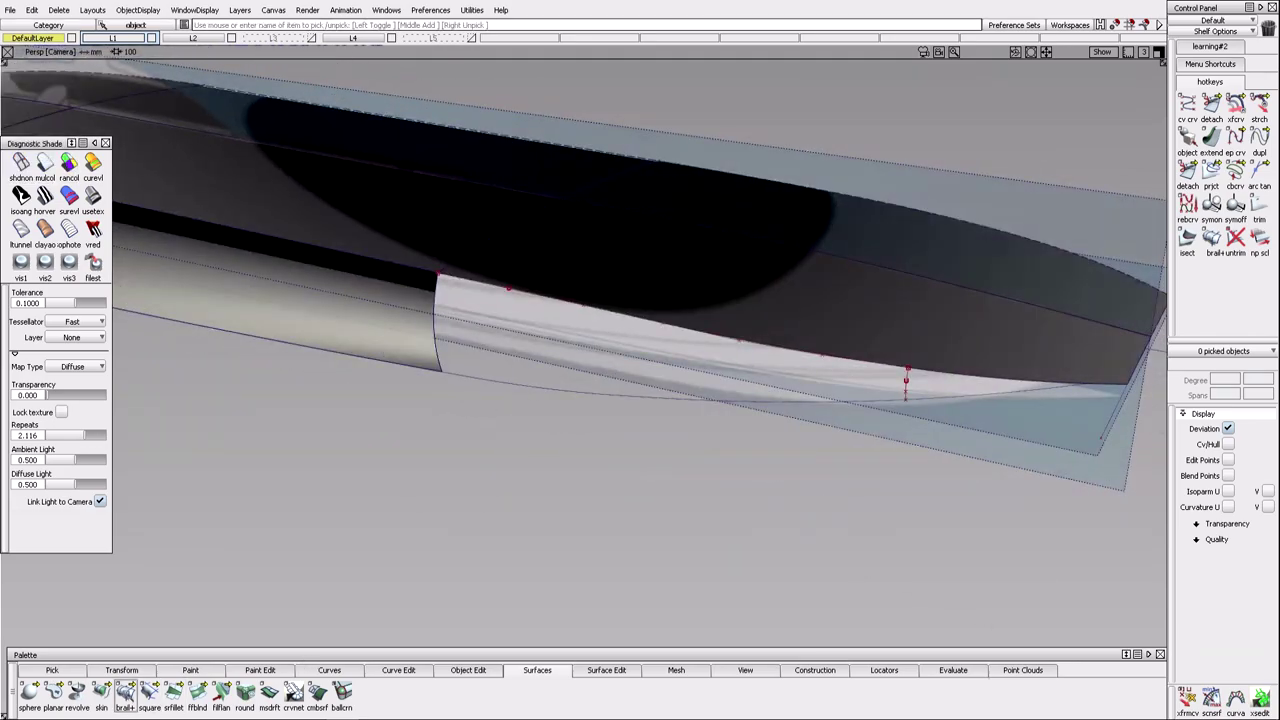
Try a Birail surface across the hull side gap with two generation curves and two rails, using implied curvature on Generation 1 and Rail 1.
double_click(125, 692)
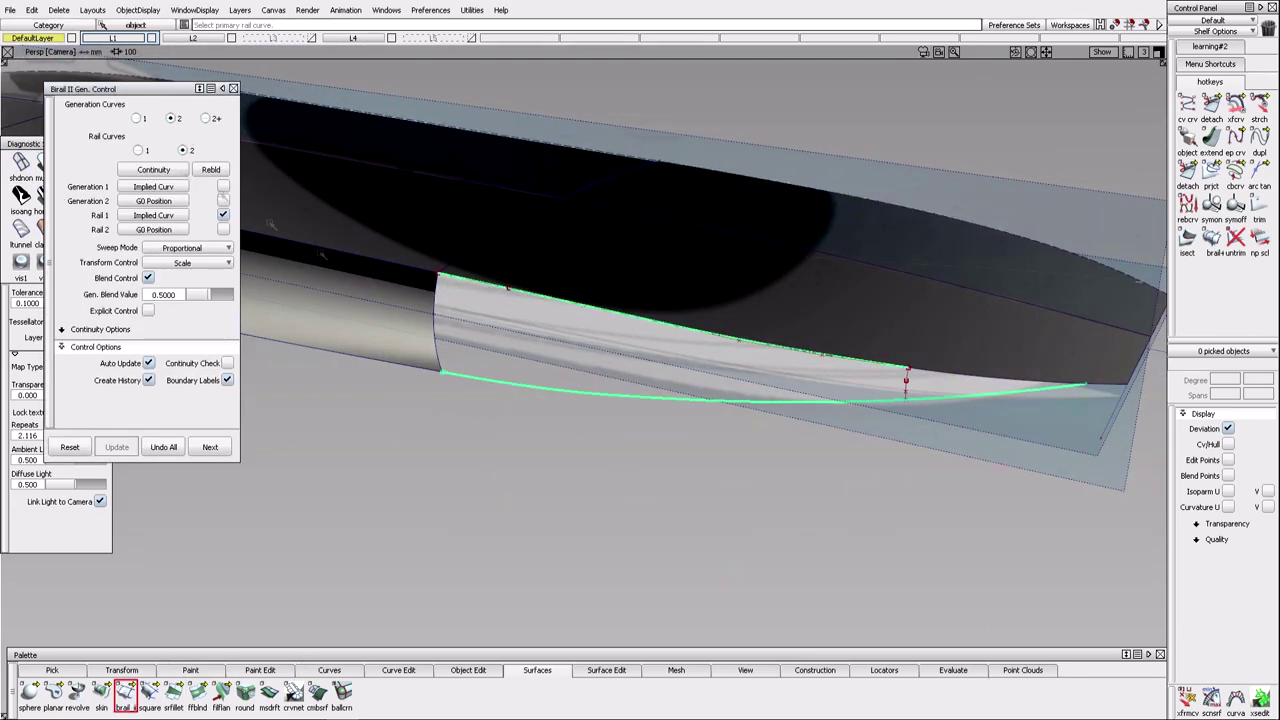
left_click(905, 383)
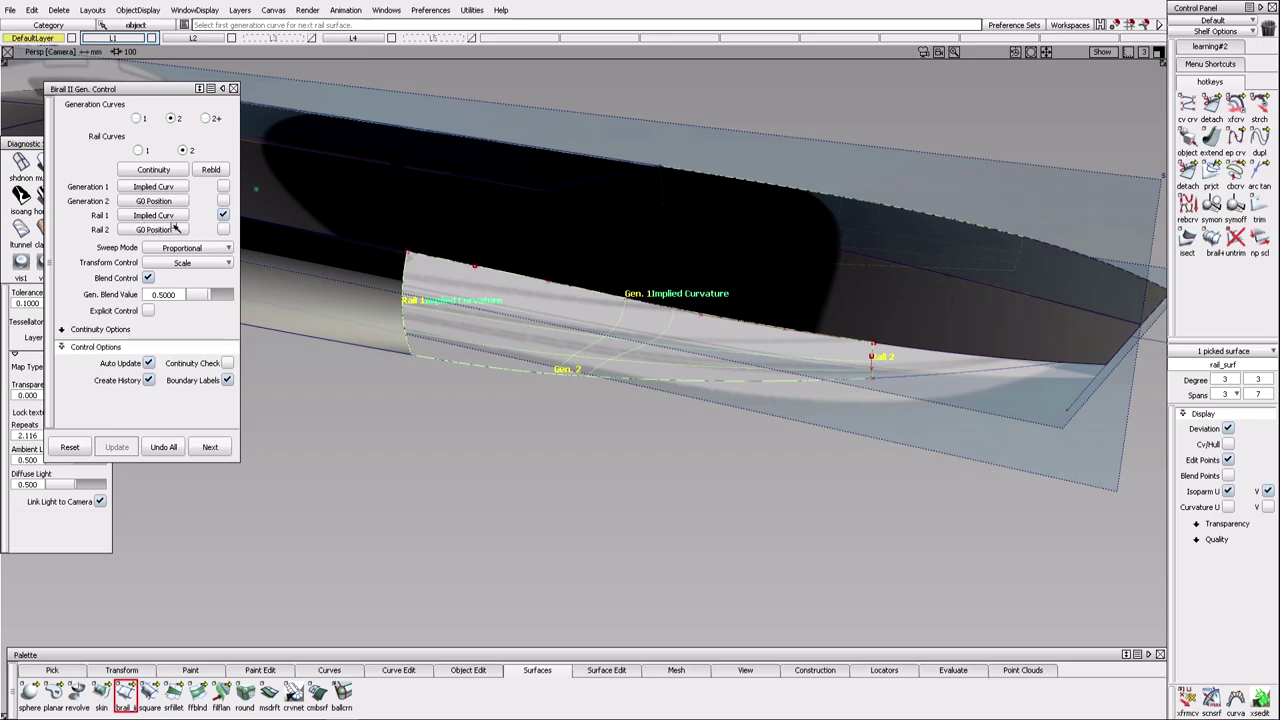
left_click(210, 447)
left_click_drag(210, 447, 886, 297, "alt+shift")
Display the CVs and hull of the lower hull-side blend curve and examine its shape against the back-view reference.
left_click(751, 400)
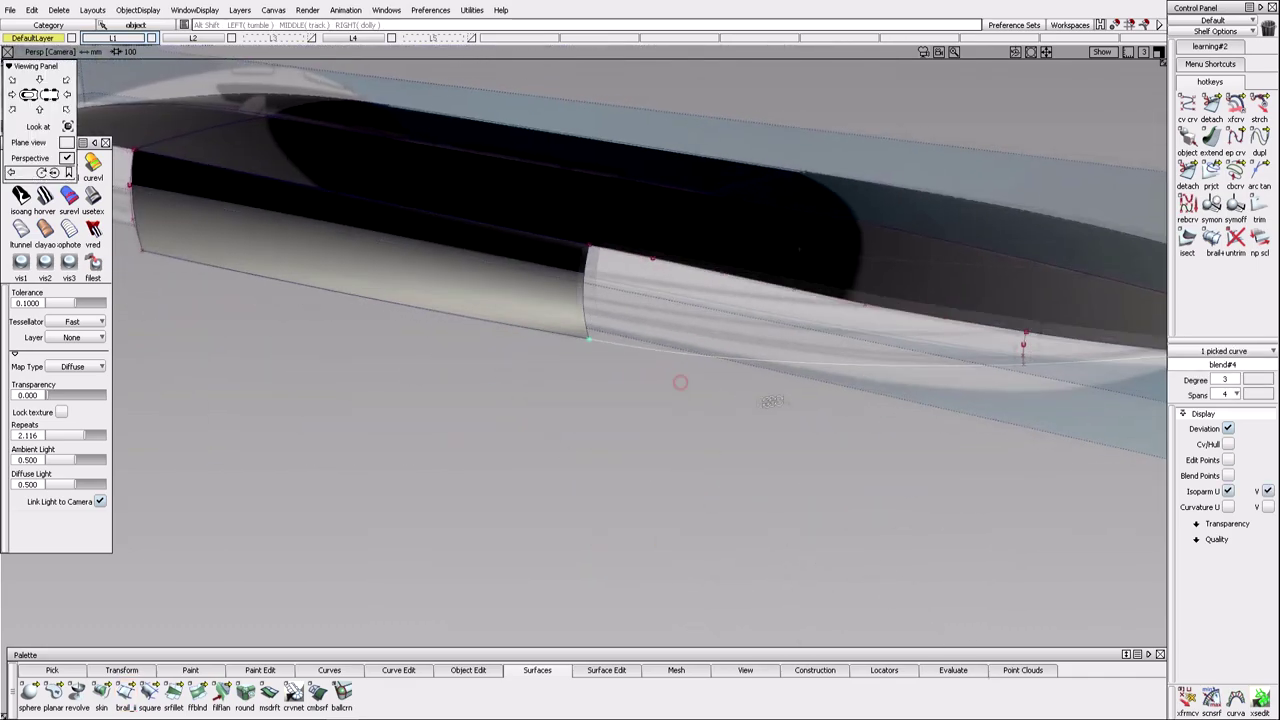
left_click(943, 454)
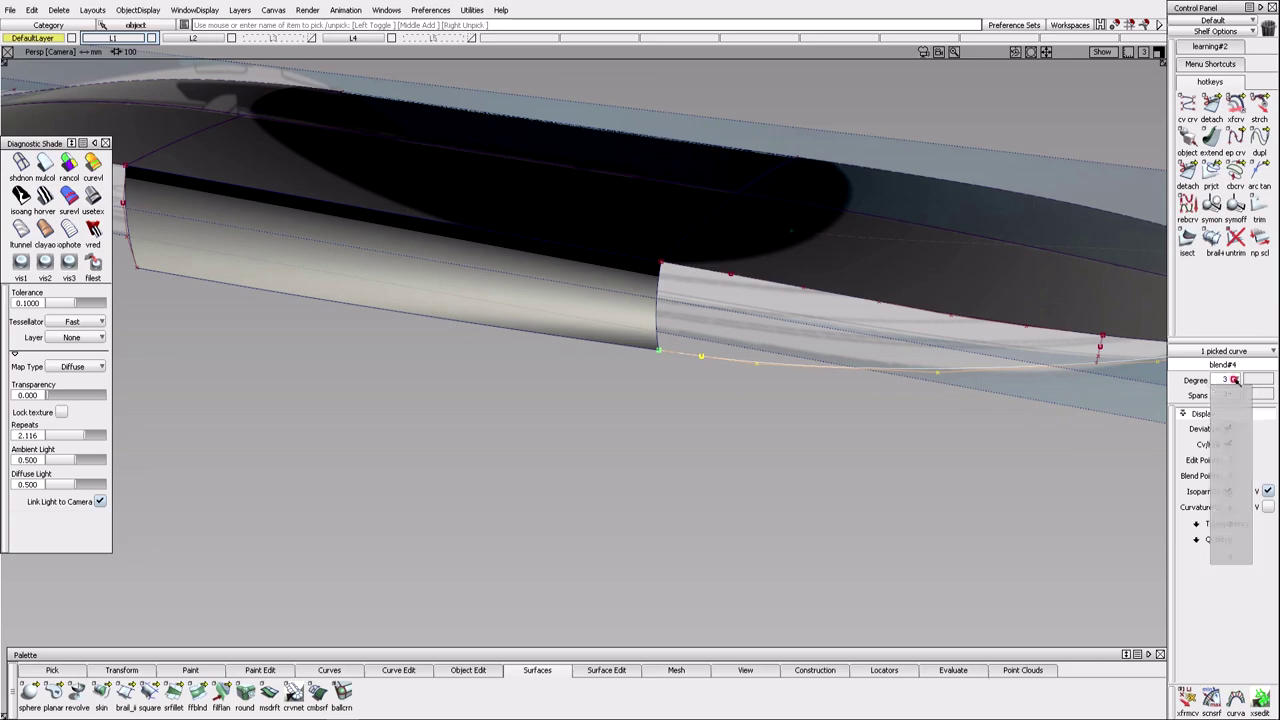
left_click_drag(760, 450, 817, 357, "alt+shift")
left_click_drag(700, 420, 600, 380, "alt+shift")
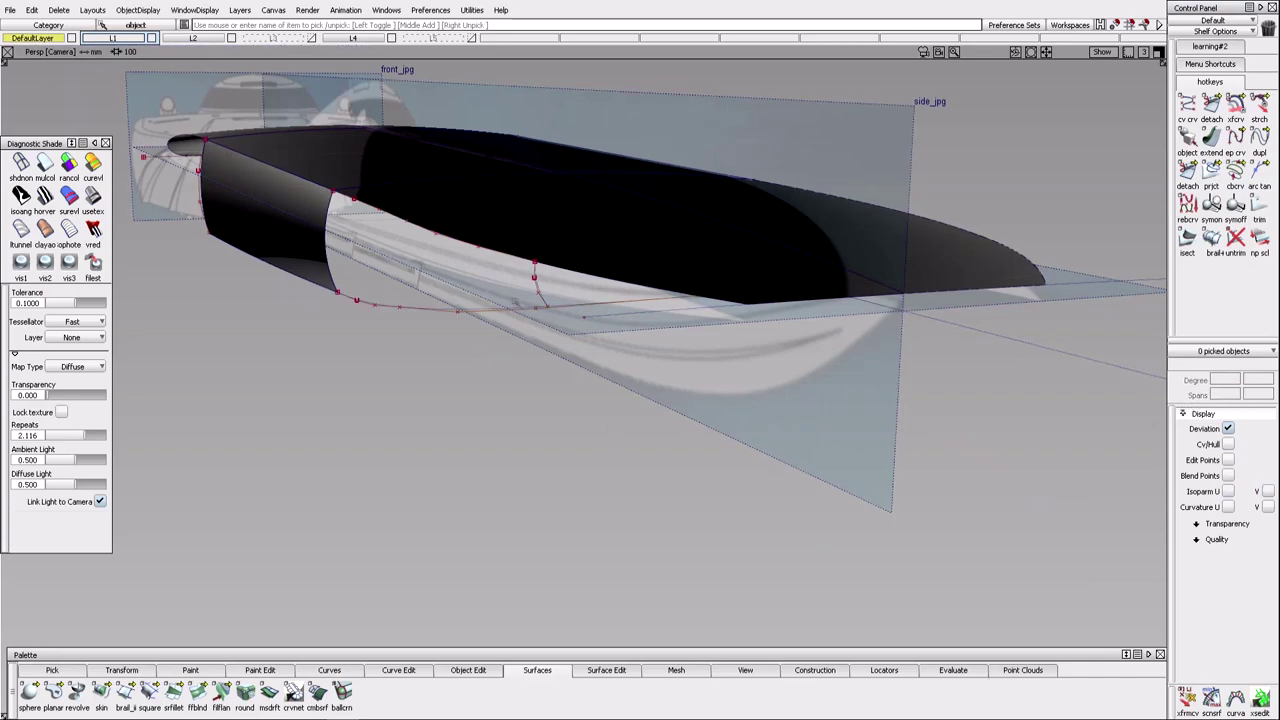
key("F8")
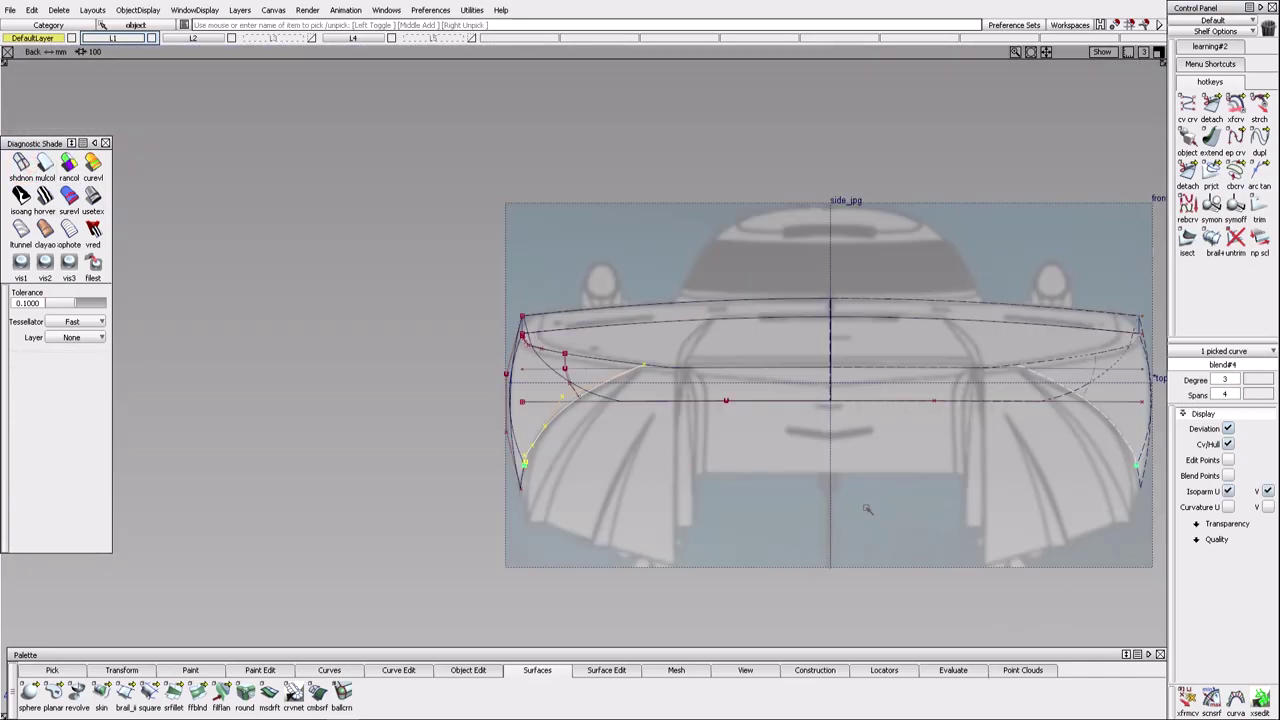
right_click_drag(867, 509, 705, 489, "alt+shift")
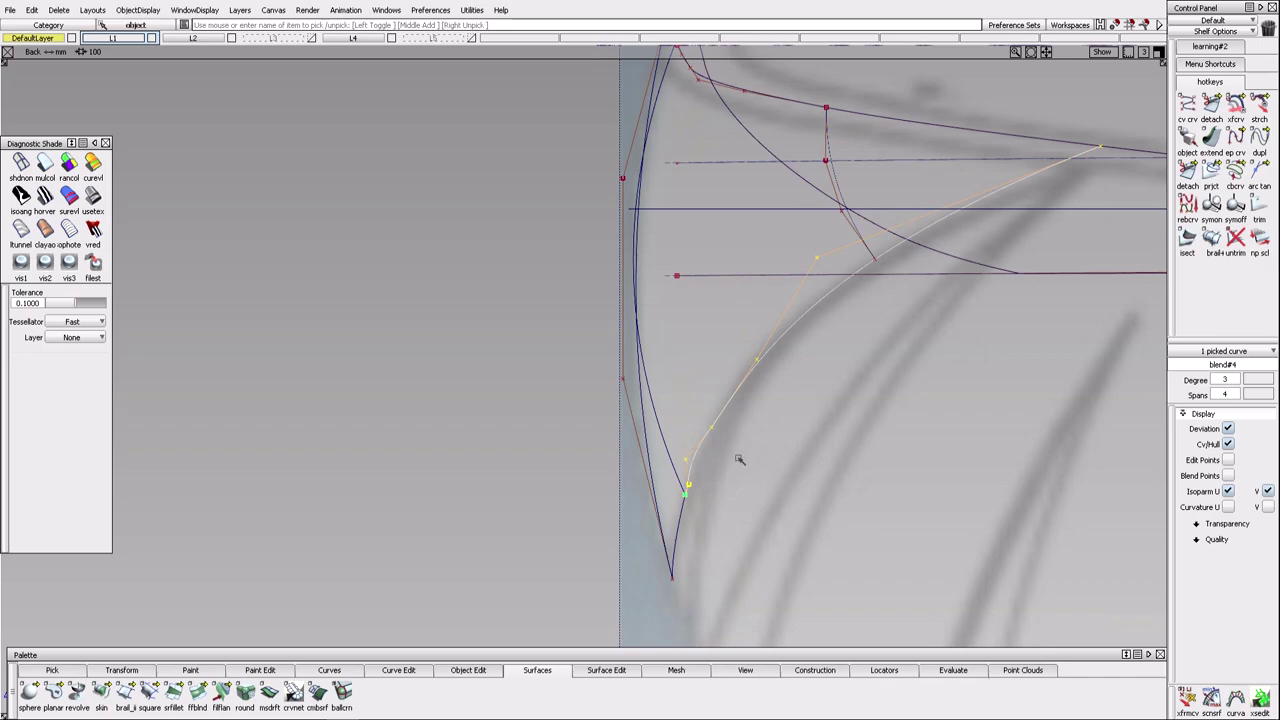
Detach the lower blend curve near the side surface's corner and delete the short segment next to that corner.
left_click(1187, 170)
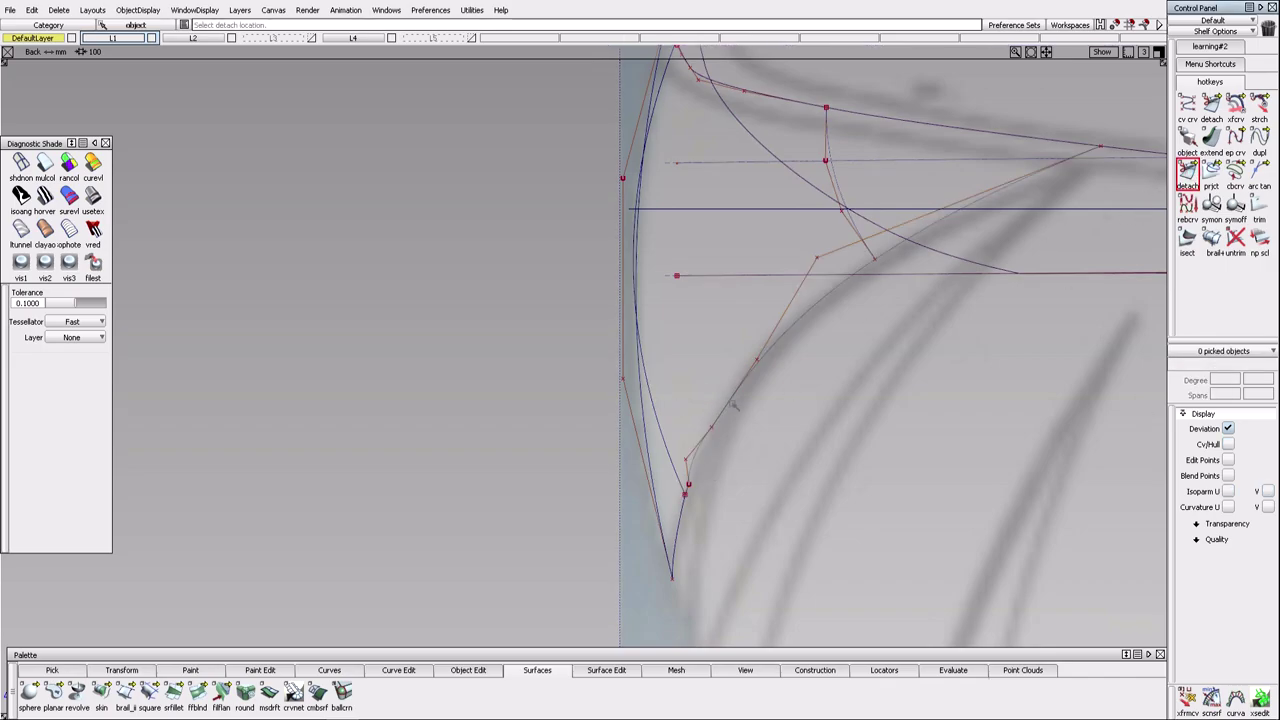
left_click_drag(843, 400, 757, 466, "ctrl+shift")
left_click(571, 386)
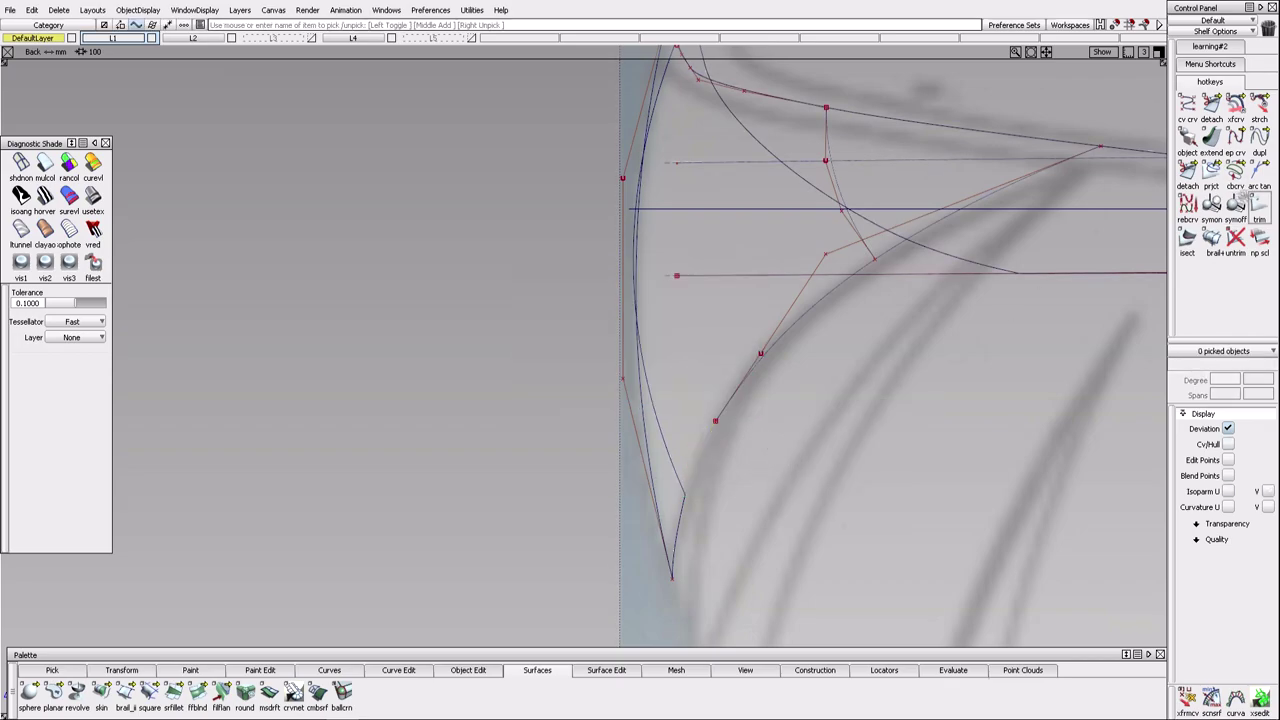
Create a degree 3 blend curve bridging the side surface's lower corner and the remaining lower curve.
left_click(468, 670)
left_click(329, 670)
left_click(78, 692)
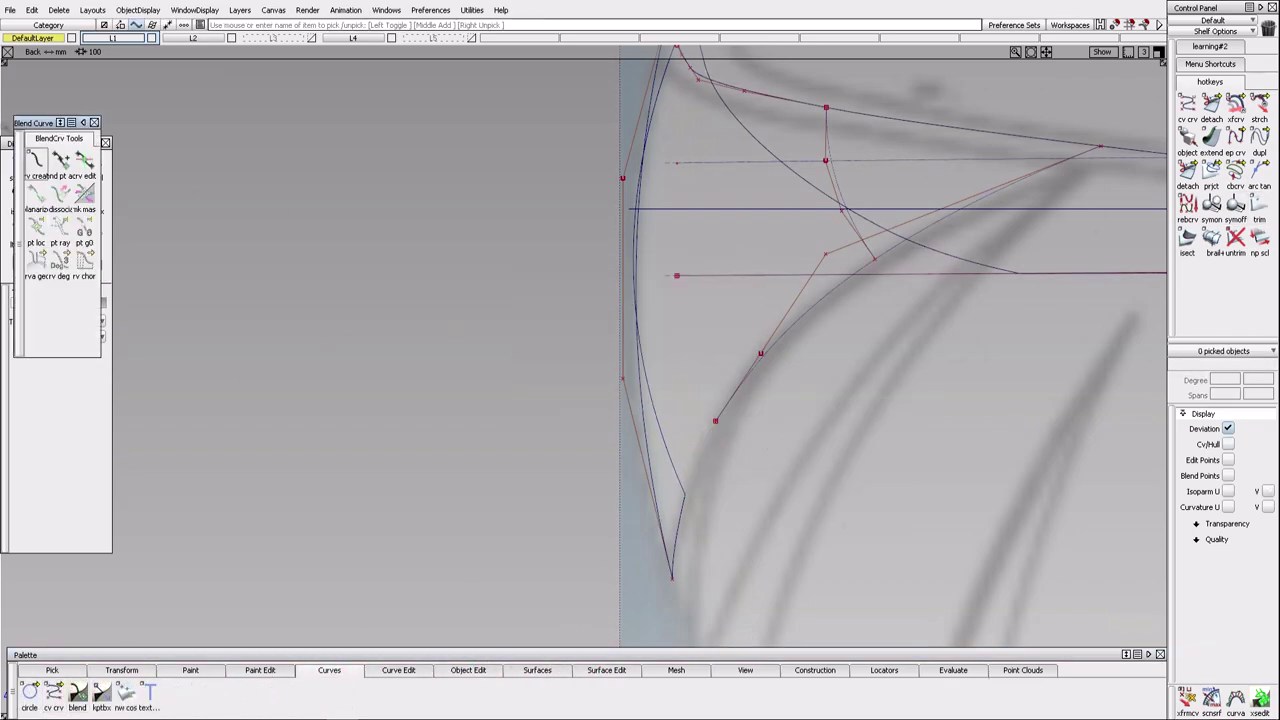
left_click(114, 264)
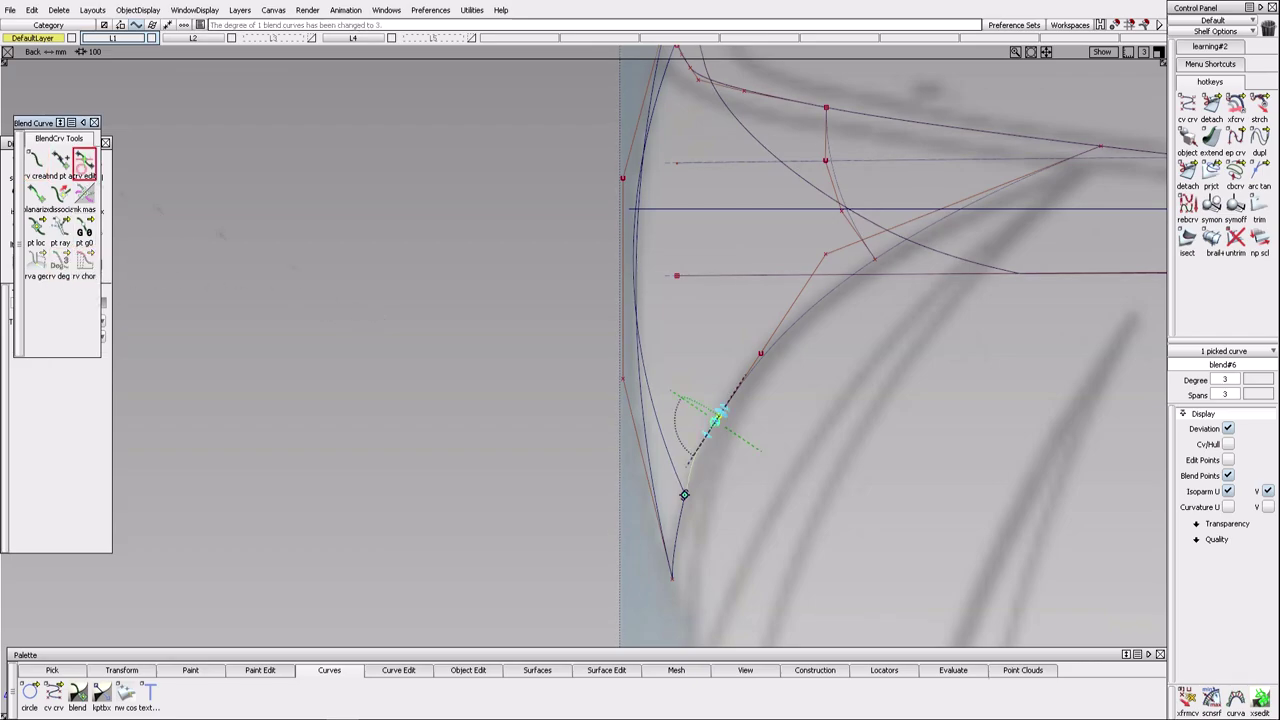
Adjust the bridging blend curve's tangent at the side surface's corner to follow the reference lines in the orthographic views.
left_click(84, 160)
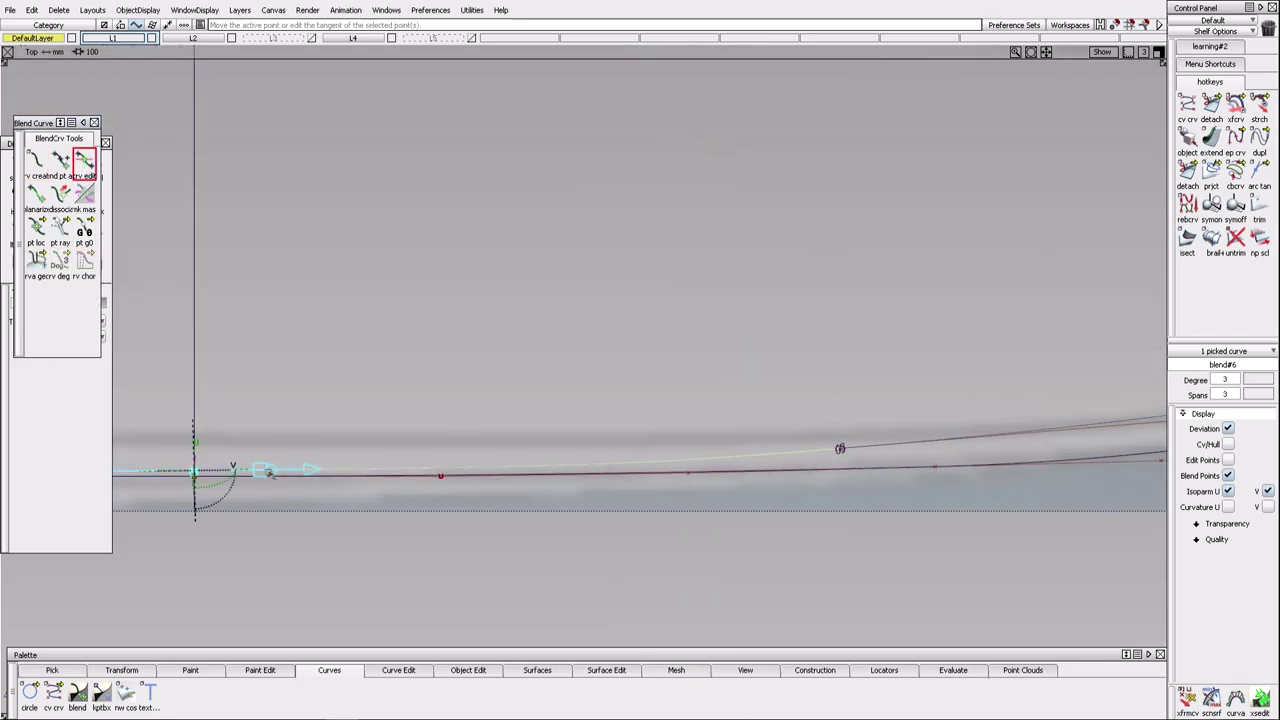
key("F9")
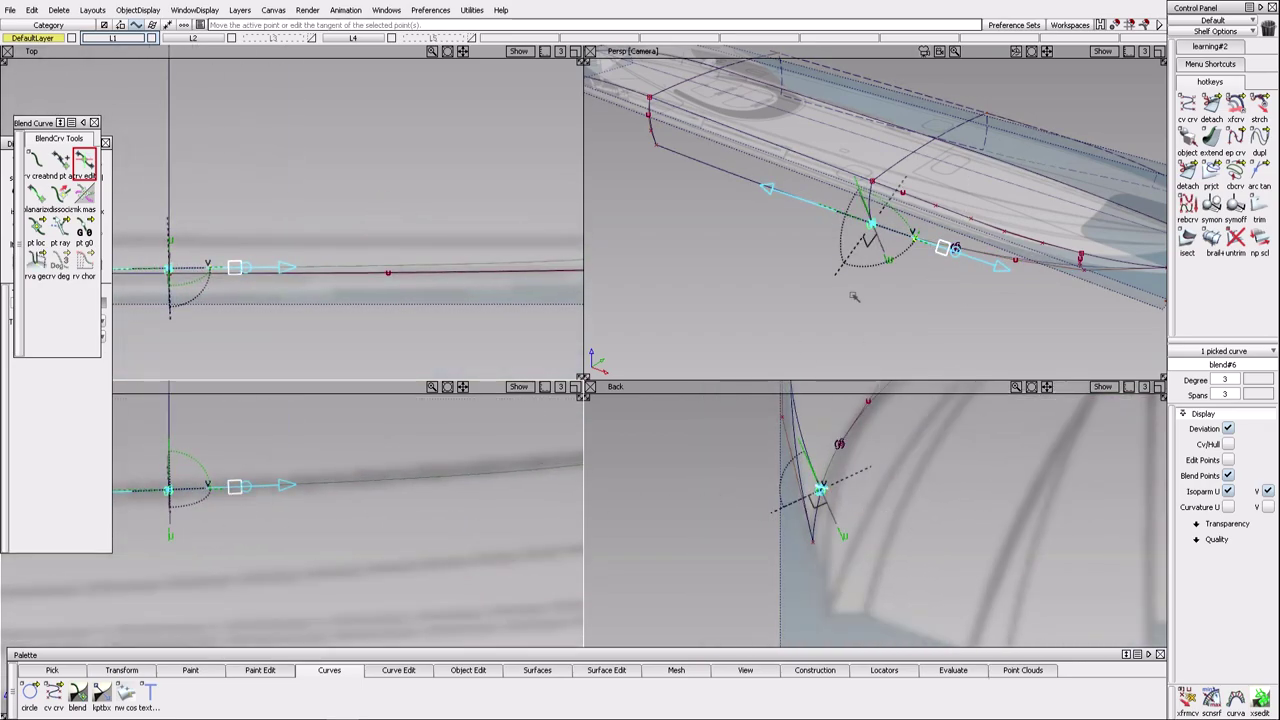
left_click(783, 321)
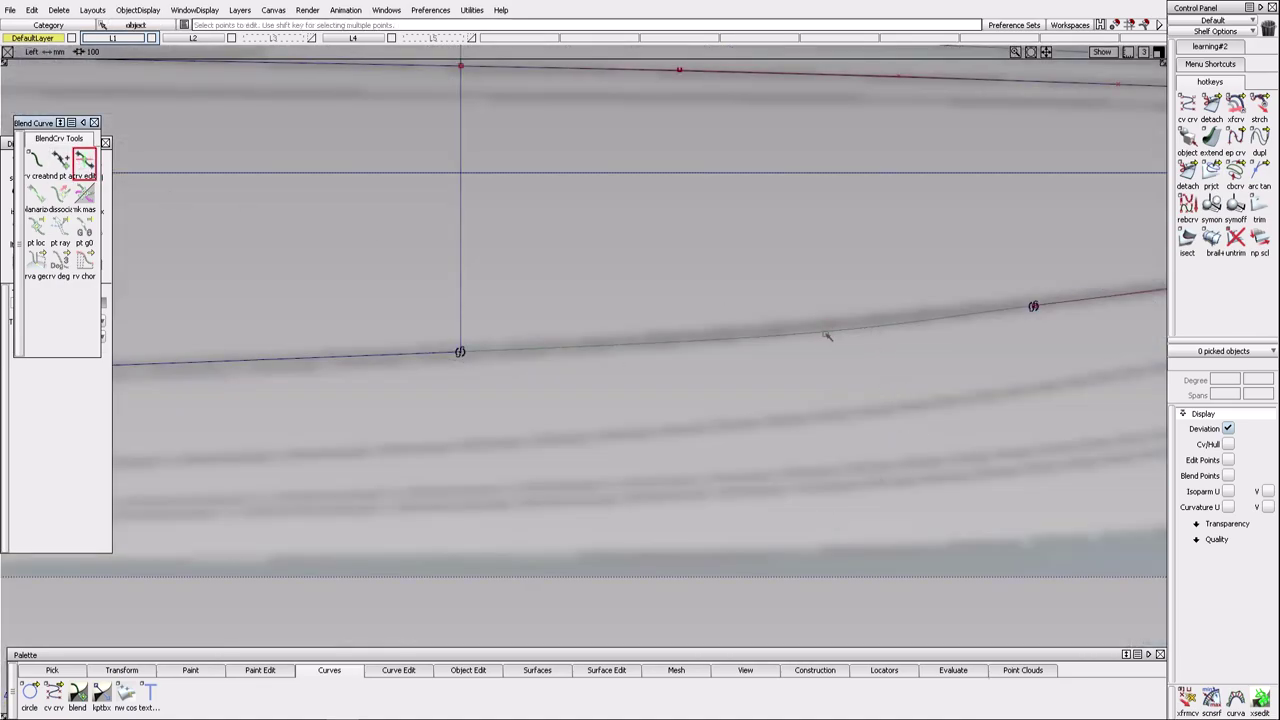
left_click(1053, 333)
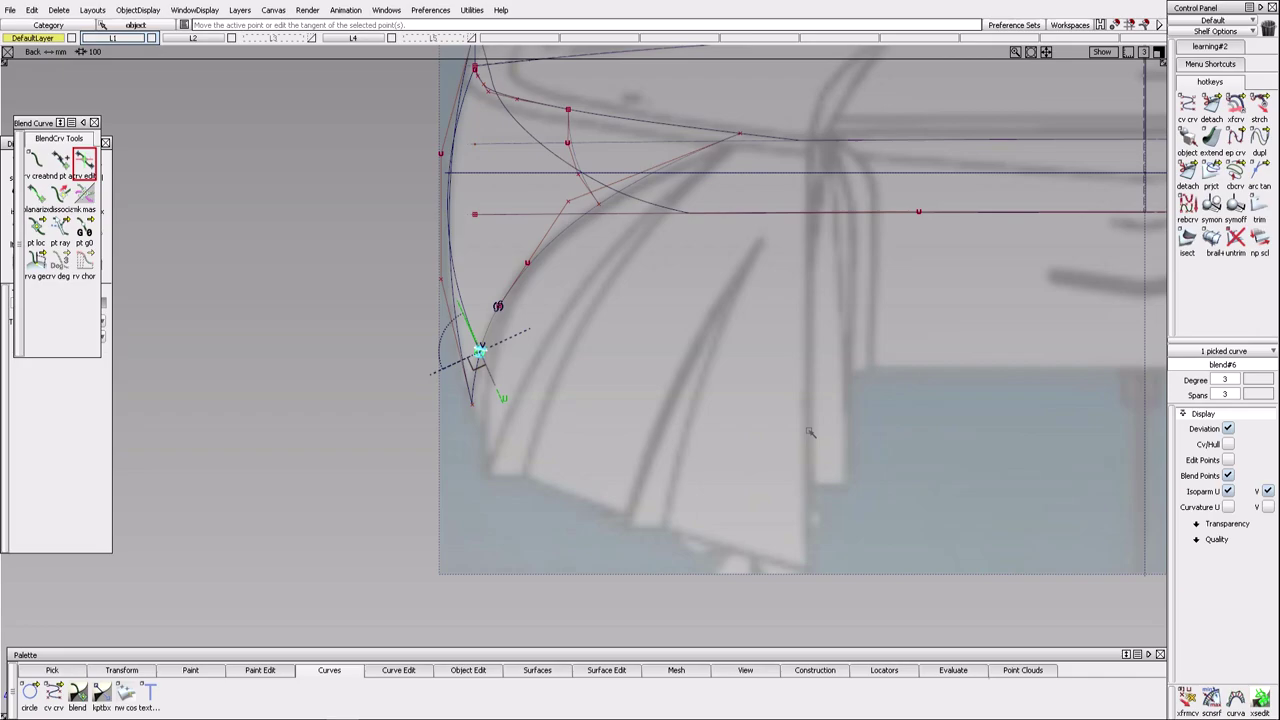
right_click_drag(737, 440, 730, 462, "alt+shift")
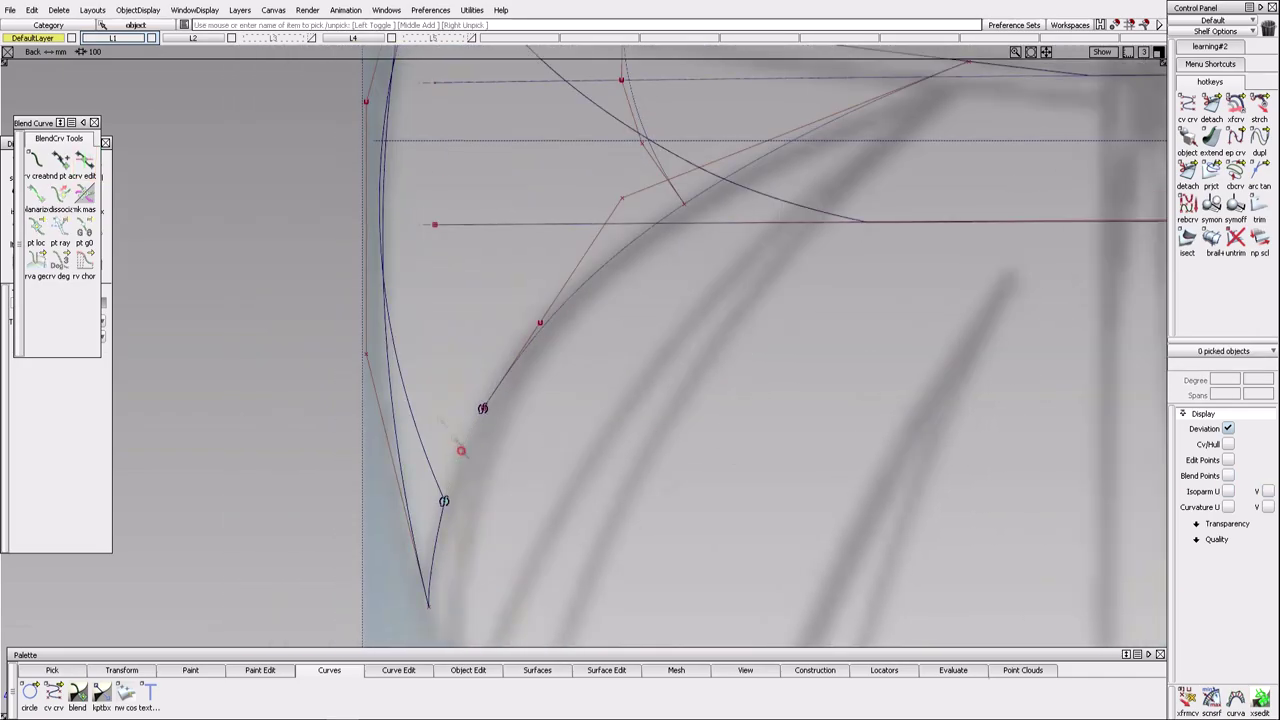
left_click(461, 451)
left_click(571, 389)
left_click(876, 395)
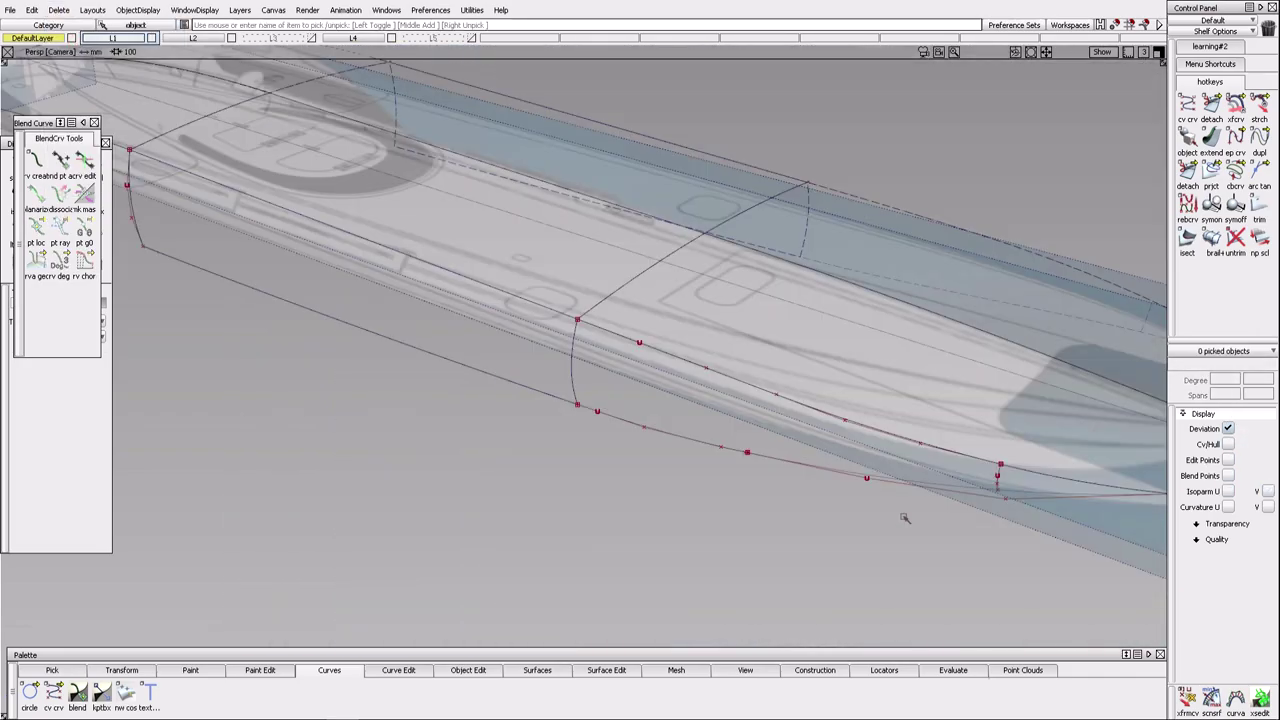
Attach the bridging blend curve to the remaining lower hull-side curve.
left_click(398, 670)
mouse_move(468, 670)
left_click(460, 537)
left_click_drag(744, 532, 640, 500, "alt+shift")
Create a Square surface from the four curves bounding the hull side gap, with implied tangent on the upper edge and the other boundaries free.
left_click(537, 670)
left_click(149, 692)
left_click(458, 330)
left_click(866, 420)
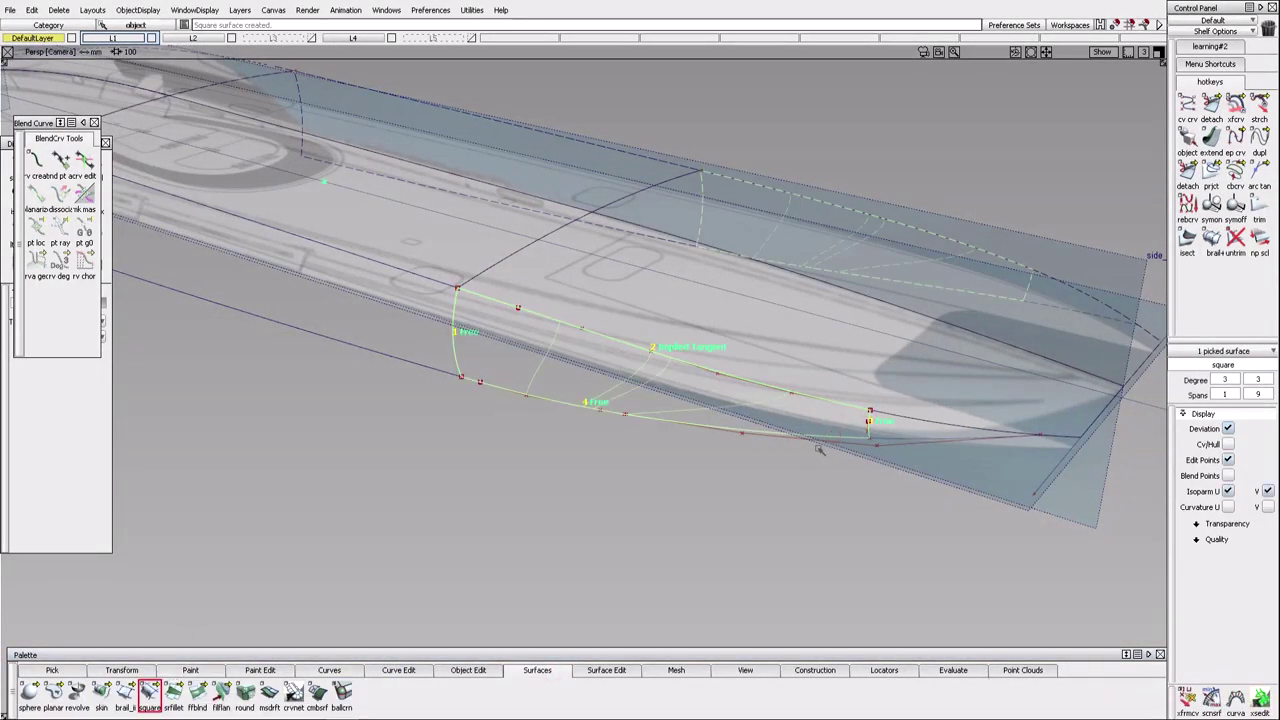
Shade the model and try degree 2 on the lower blend curve with its CVs and hull displayed.
mouse_move(710, 506)
left_mouse_down("alt+shift")
mouse_move(652, 489)
mouse_move(560, 500)
mouse_move(411, 480)
mouse_move(654, 520)
left_mouse_up("alt+shift")
left_click_drag(770, 492, 671, 503, "alt+shift")
left_click(800, 440)
left_click(1236, 381)
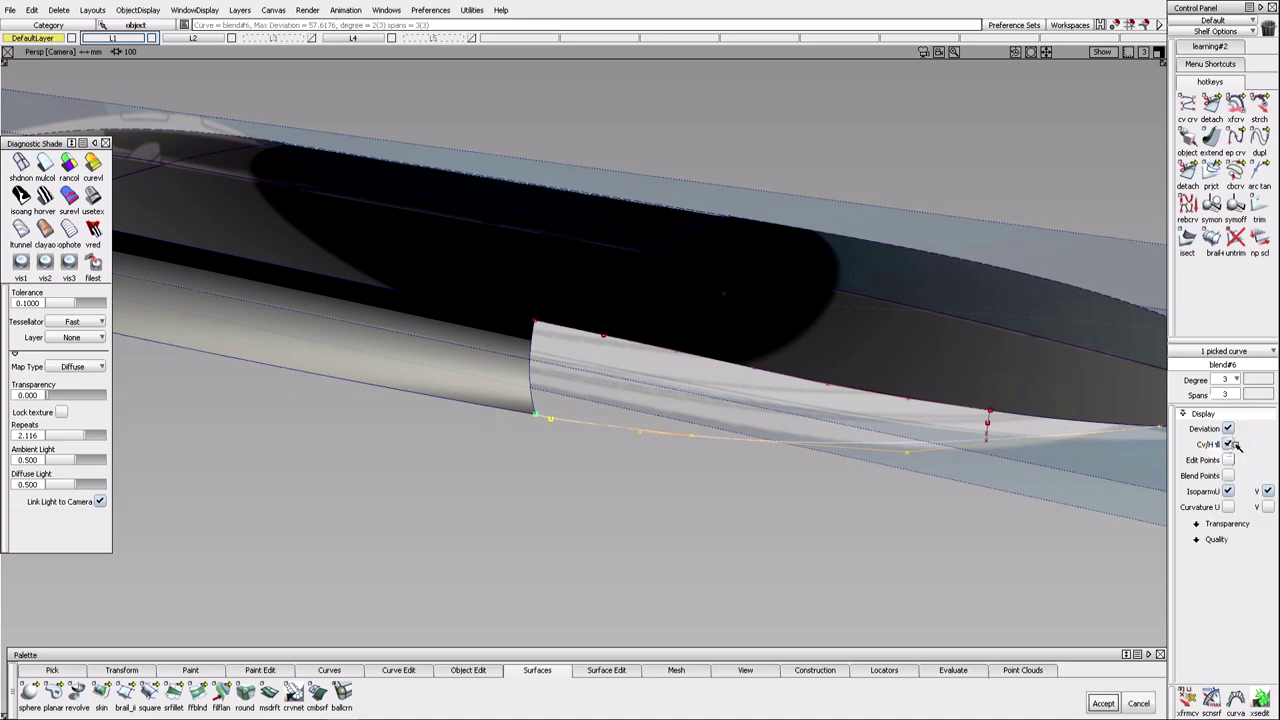
left_click(900, 530)
left_click_drag(900, 530, 908, 534, "alt+shift")
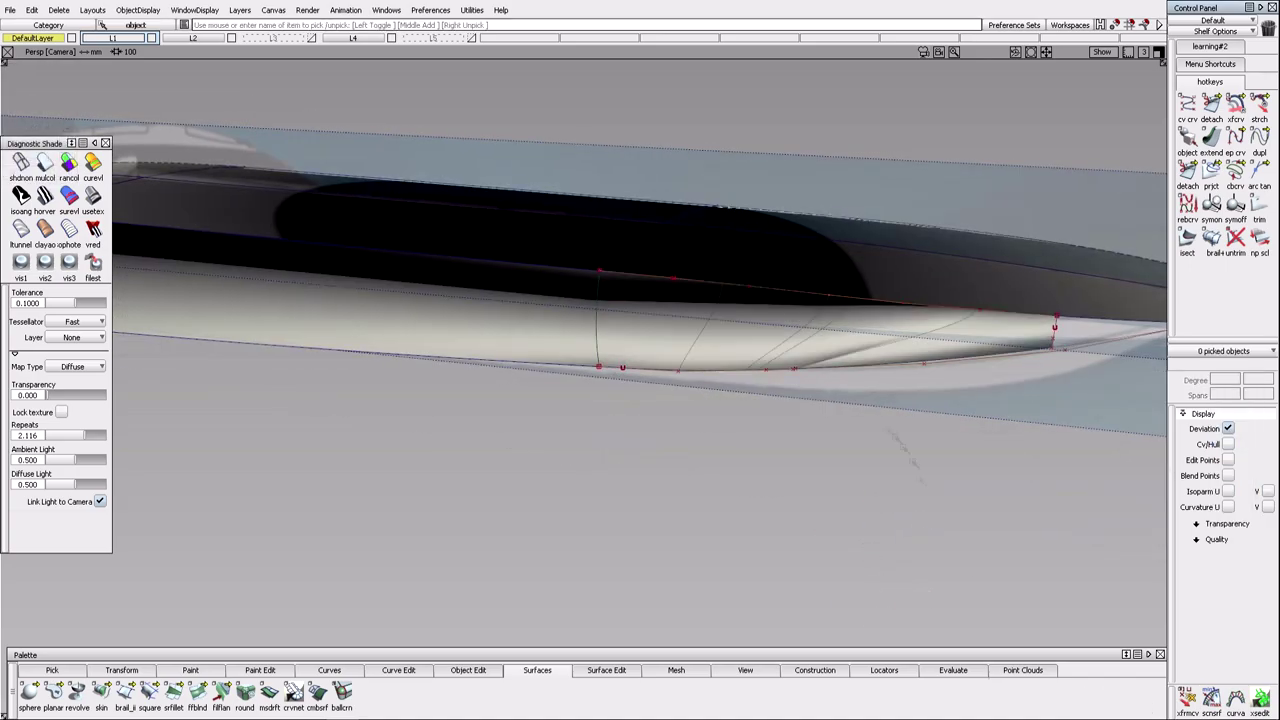
Delete the new hull side surface together with its lower boundary curve and the short section curve near the bow.
mouse_move(885, 439)
left_mouse_down("alt+shift")
mouse_move(760, 531)
mouse_move(815, 520)
mouse_move(826, 392)
left_mouse_up("alt+shift")
left_click(826, 392)
key("Return")
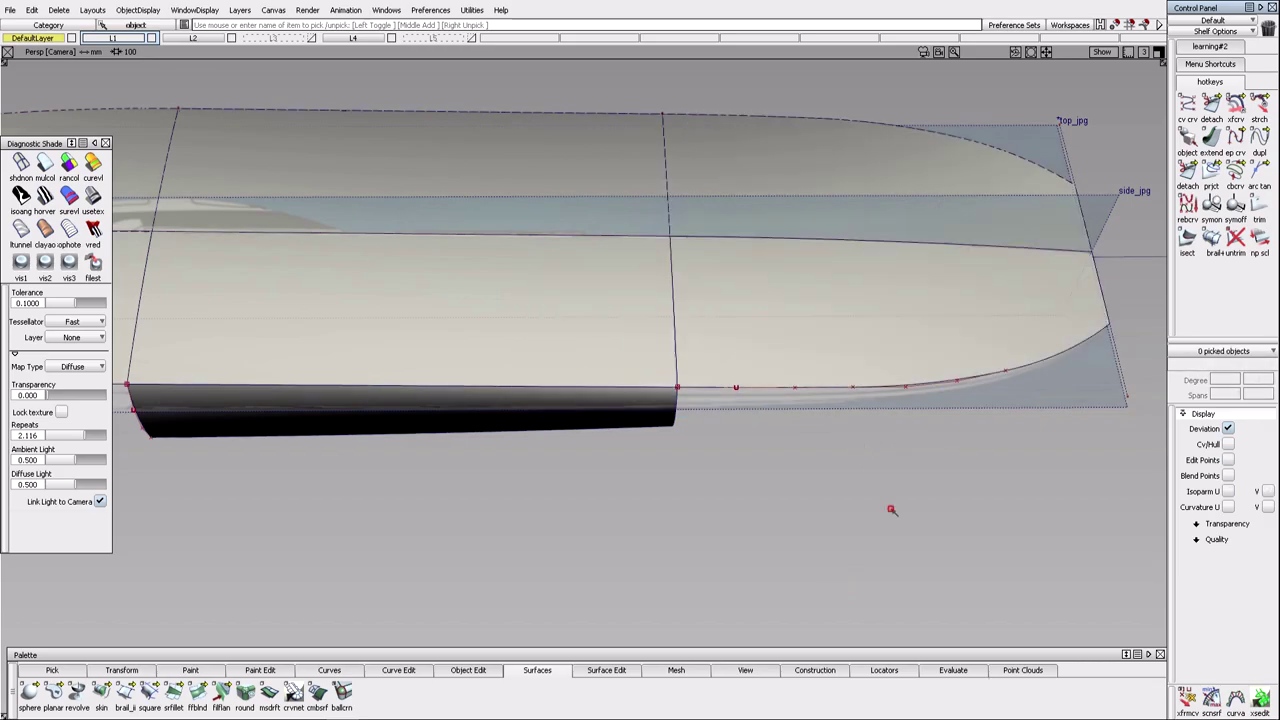
left_click(903, 514)
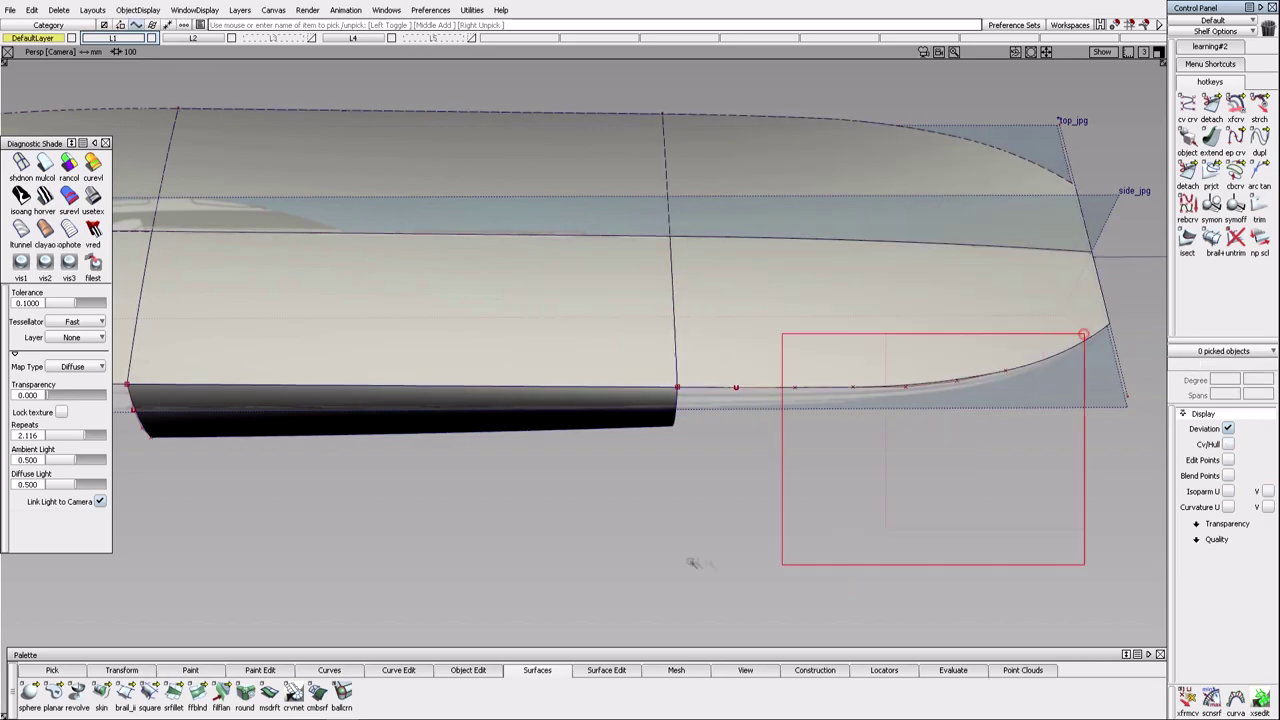
Draw a short degree 2 edit-point curve from the hull's upper edge near the bow tip back along the side-view reference line.
key("F2")
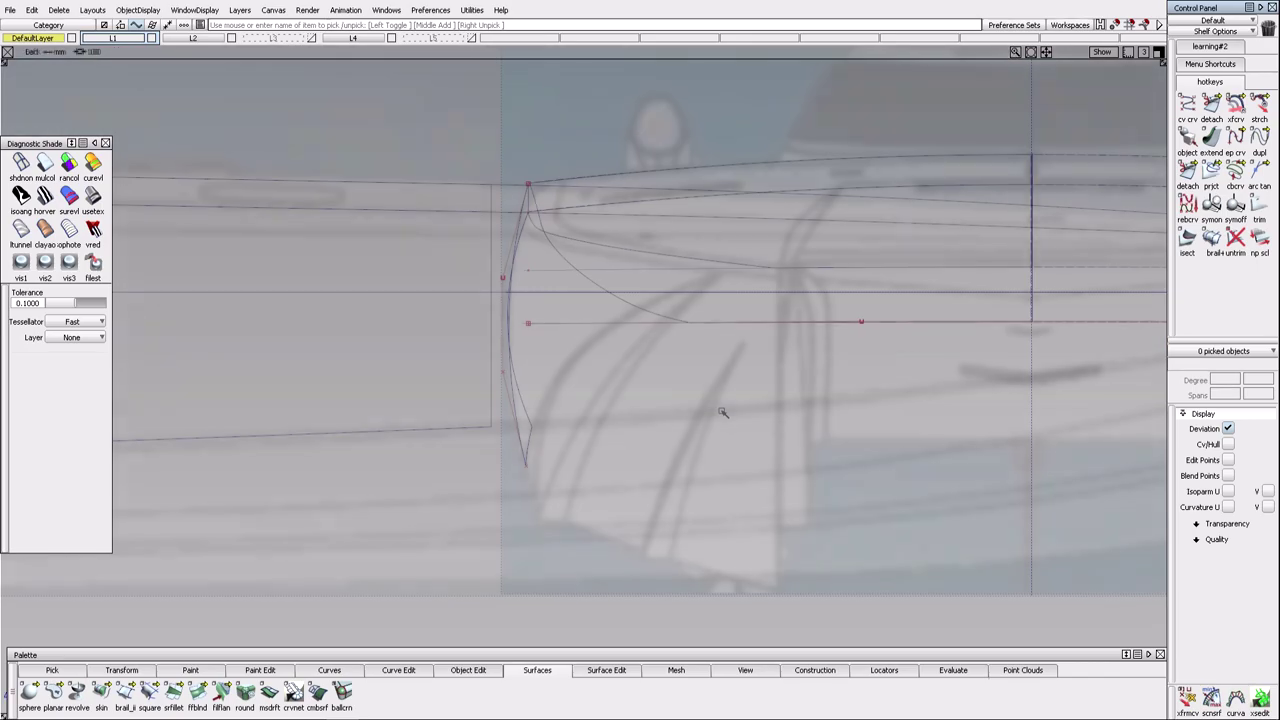
key("F3")
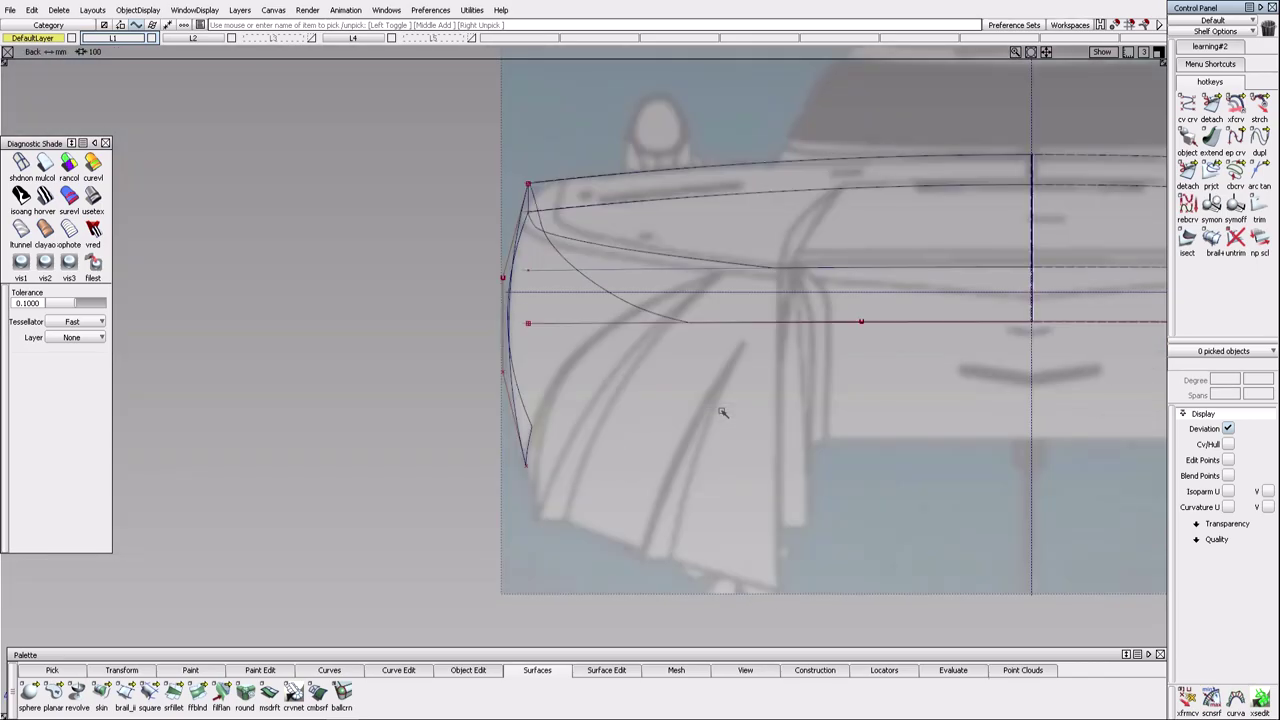
key("F2")
key("e")
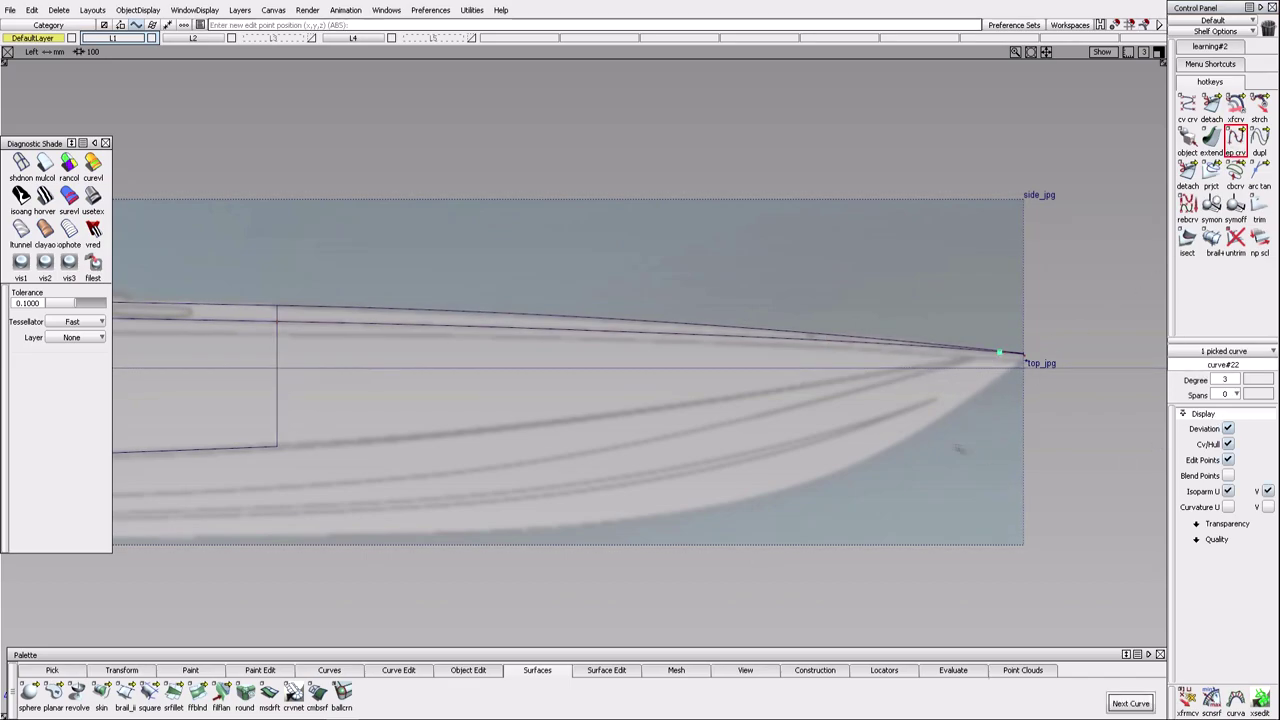
left_click(932, 362)
scroll(911, 340, "up", 2)
left_click(1232, 442)
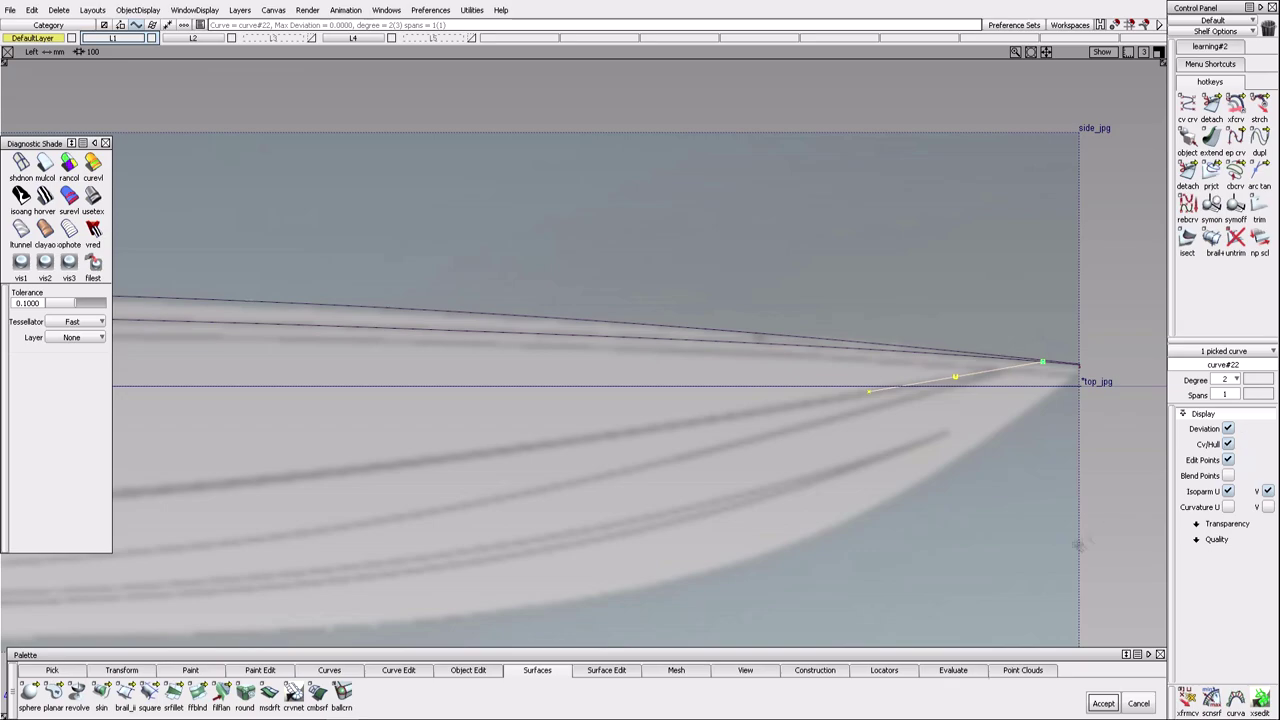
Move the free end CV of the short bow curve to line up with the reference line in the side and back views.
scroll(805, 445, "down", 3)
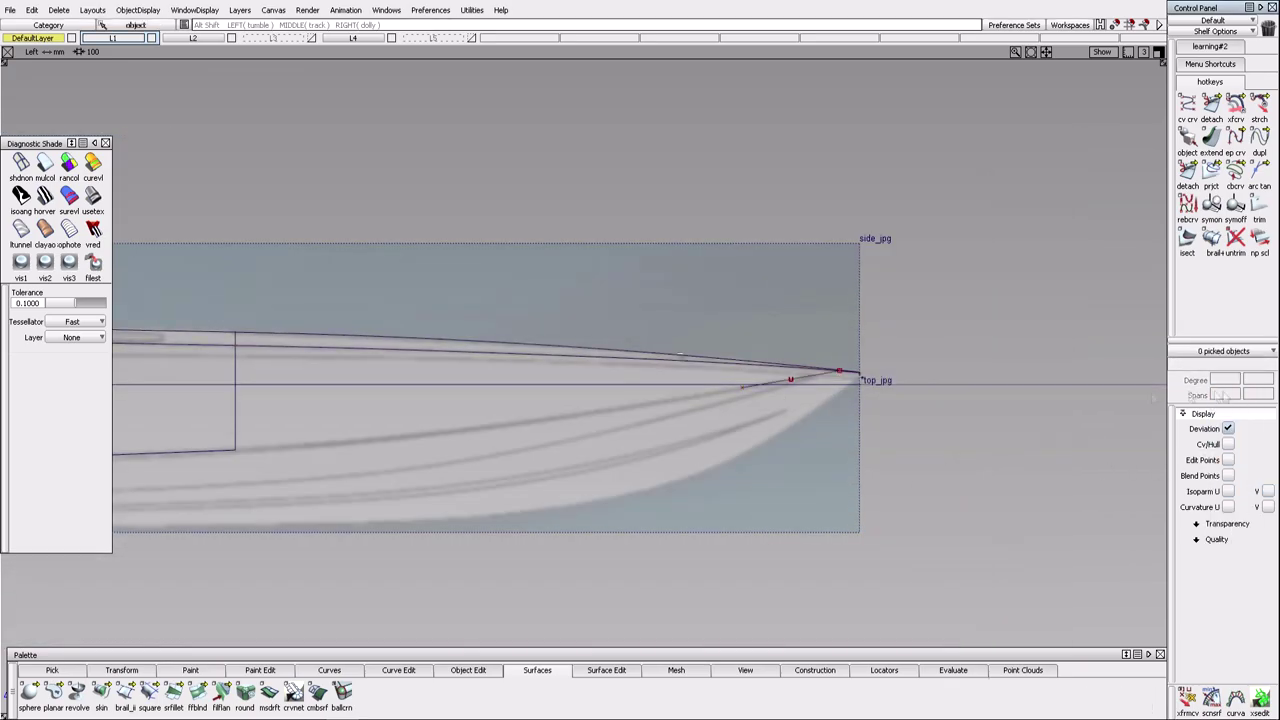
scroll(875, 420, "up", 3)
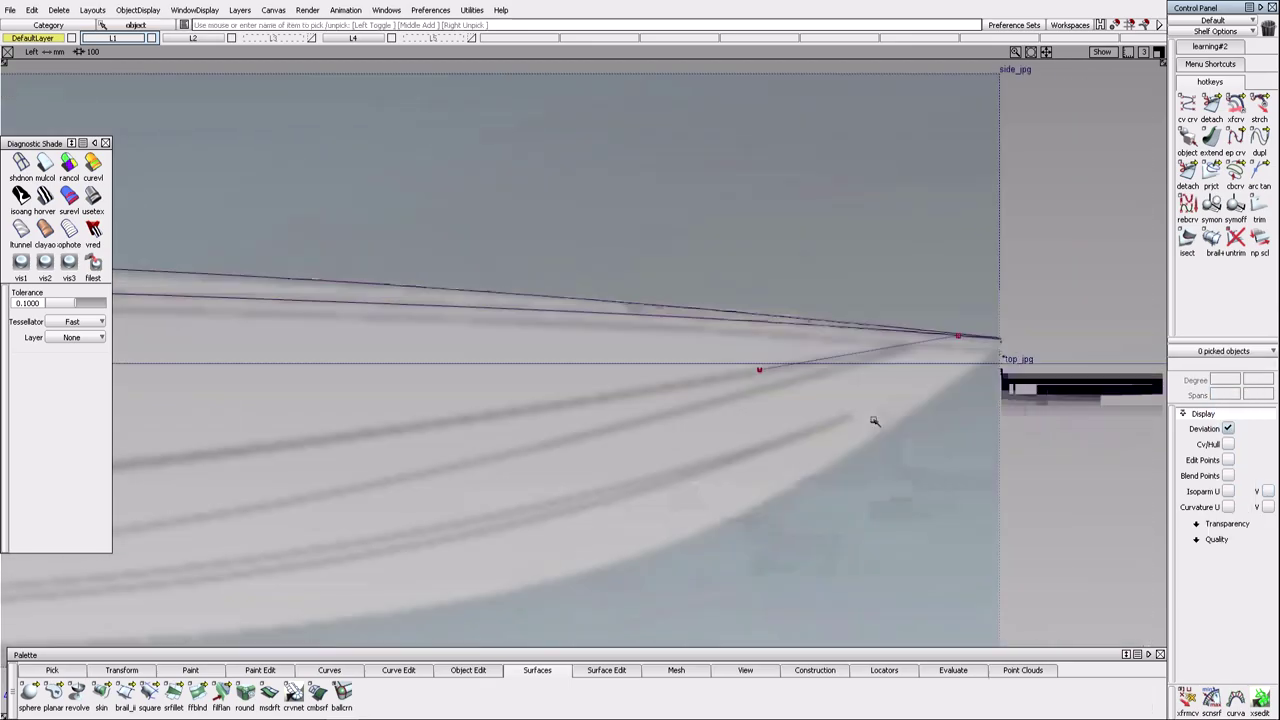
left_click_drag(803, 420, 877, 444, "ctrl+shift")
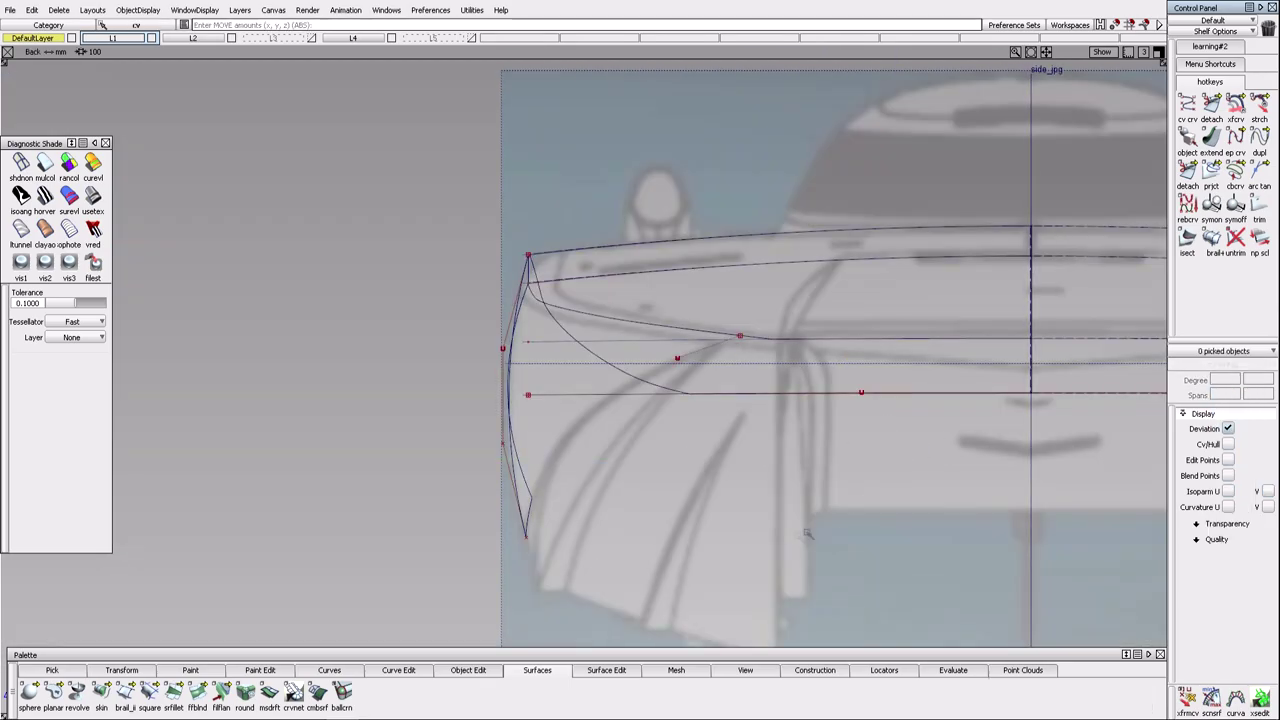
Create a blend curve from the hull side's lower corner to the free end of the short bow curve and adjust its end tangent to the reference line.
left_click(329, 670)
left_click(77, 692)
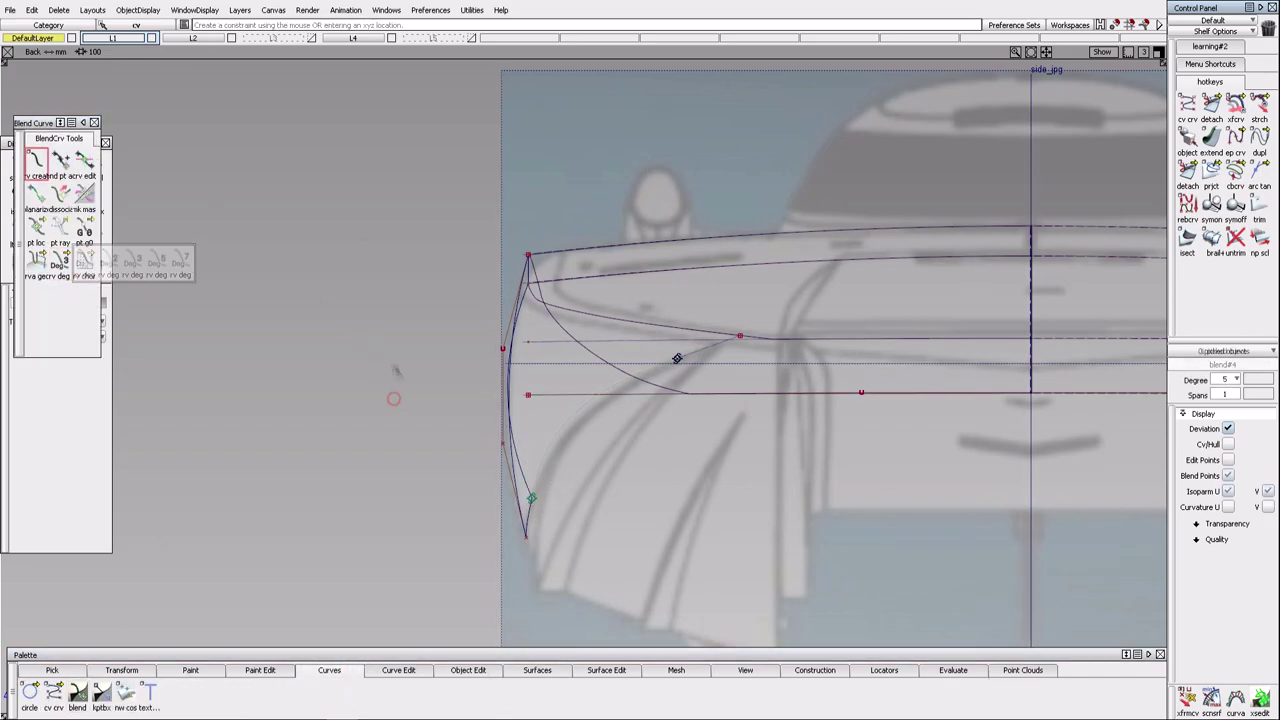
left_click(84, 160)
key("F9")
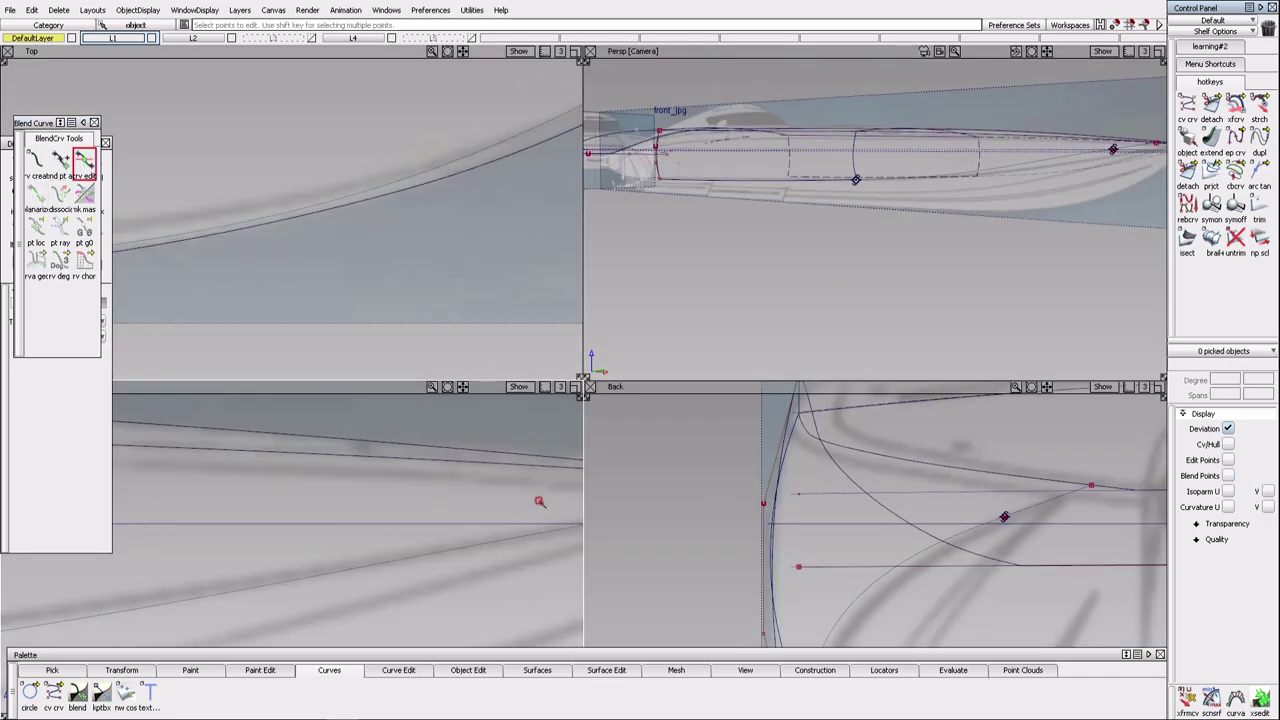
left_click(237, 525)
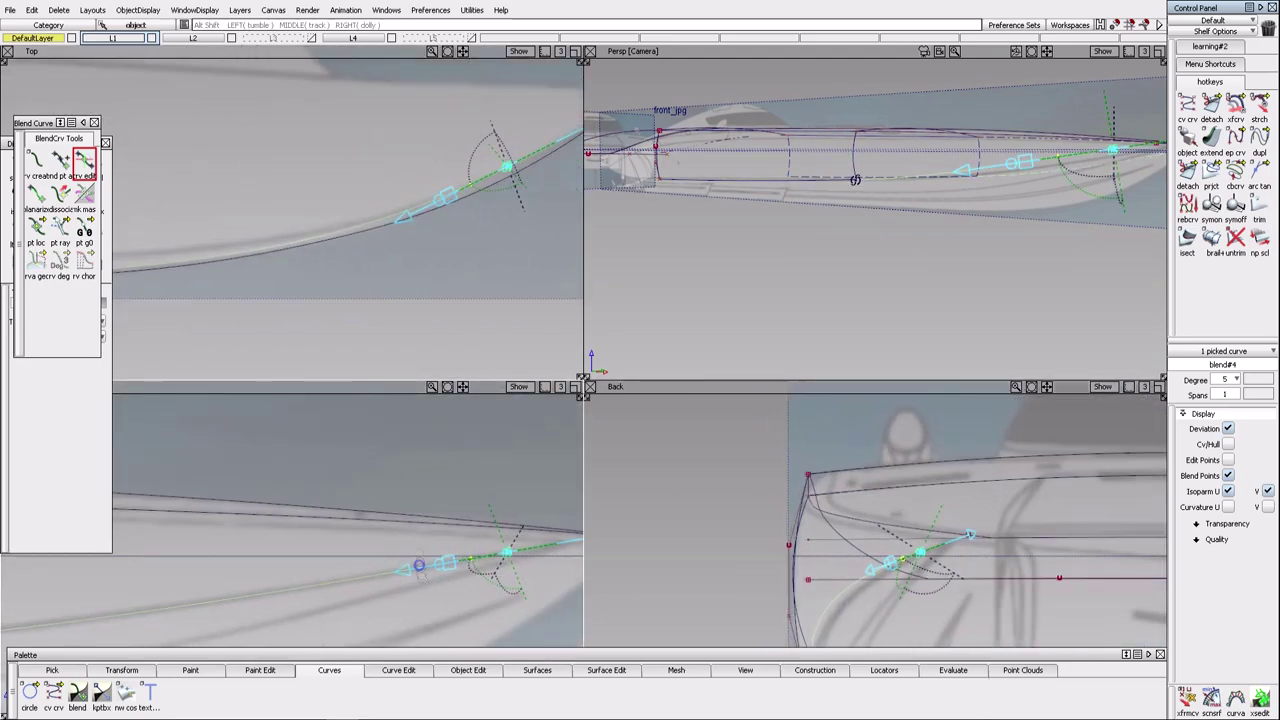
left_click_drag(458, 535, 445, 530)
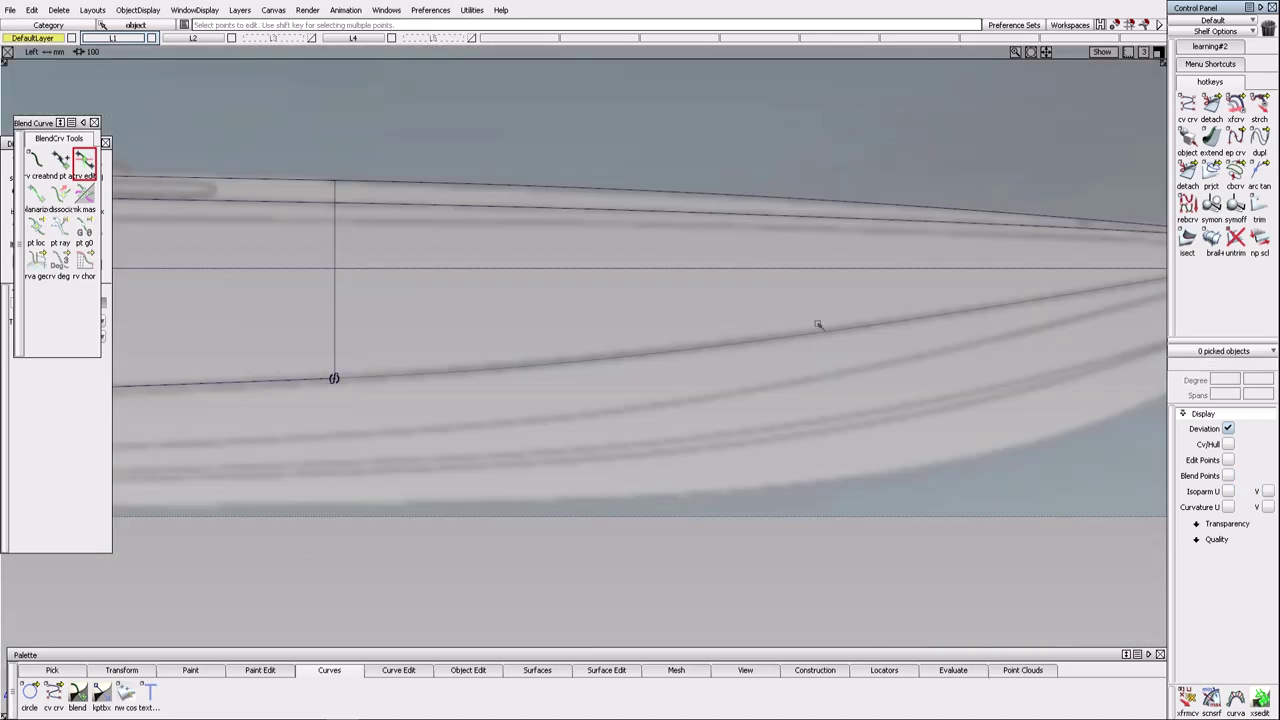
left_click_drag(818, 325, 781, 436, "alt+shift")
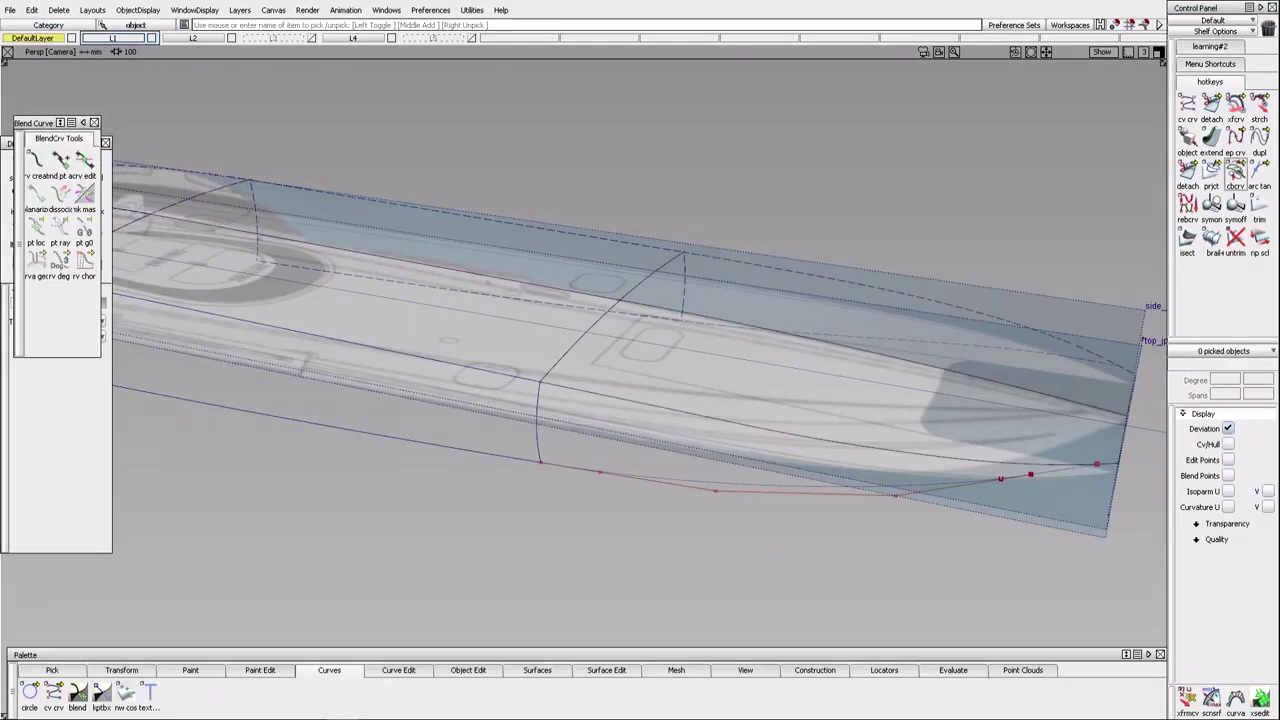
Attach the segments of the hull's upper front edge near the bow into one continuous curve.
left_click_drag(983, 463, 962, 462, "alt+shift")
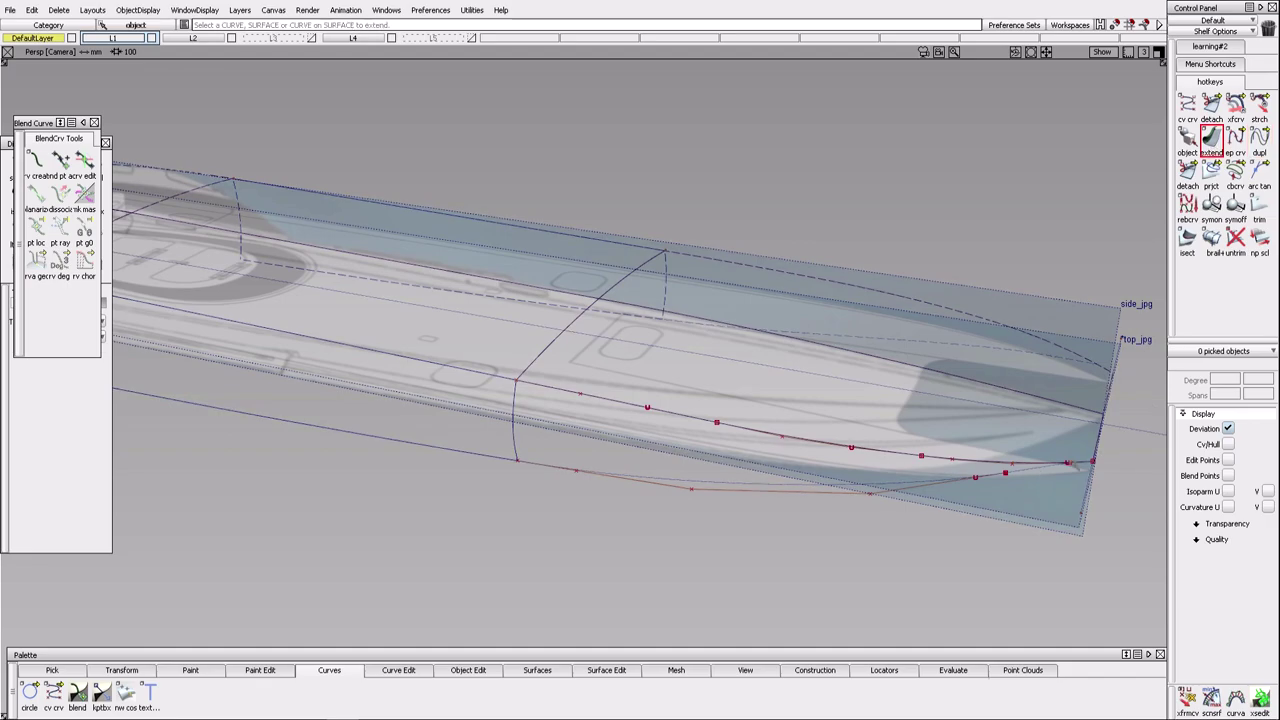
left_click(1106, 488)
left_click_drag(1106, 488, 853, 524, "alt+shift")
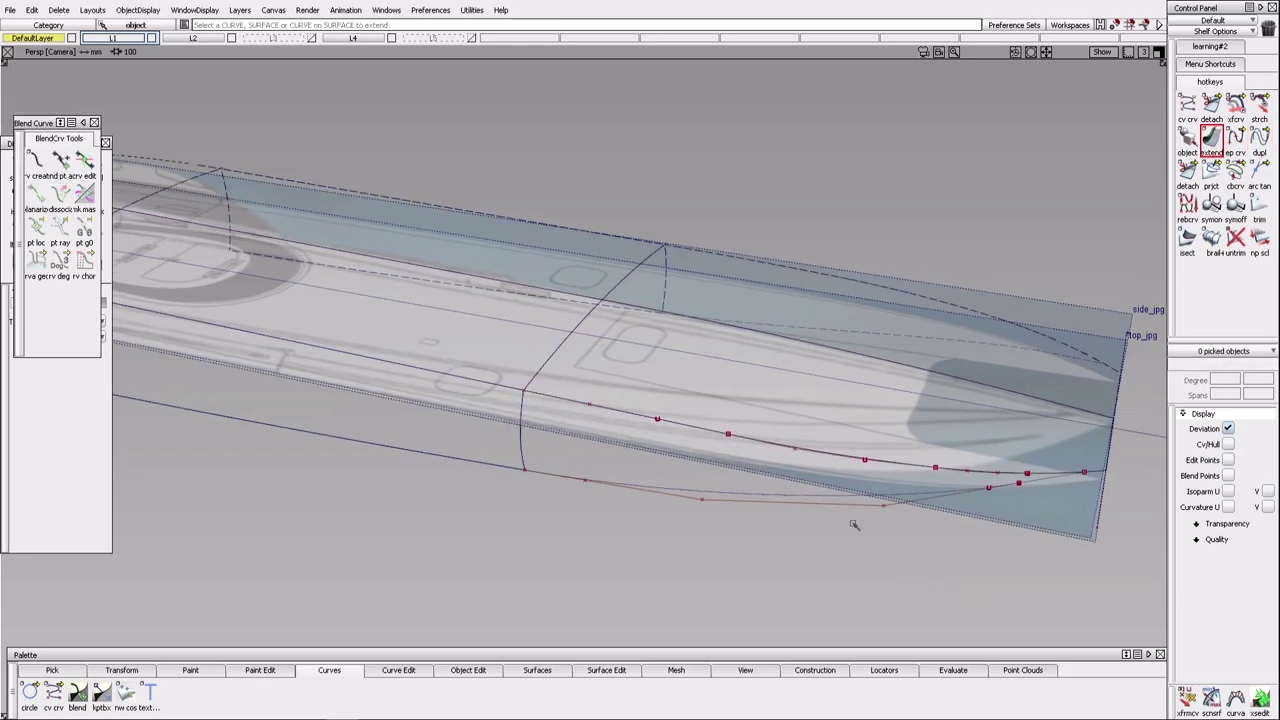
right_click_drag(887, 550, 1030, 405, "alt+shift")
left_click(1030, 402)
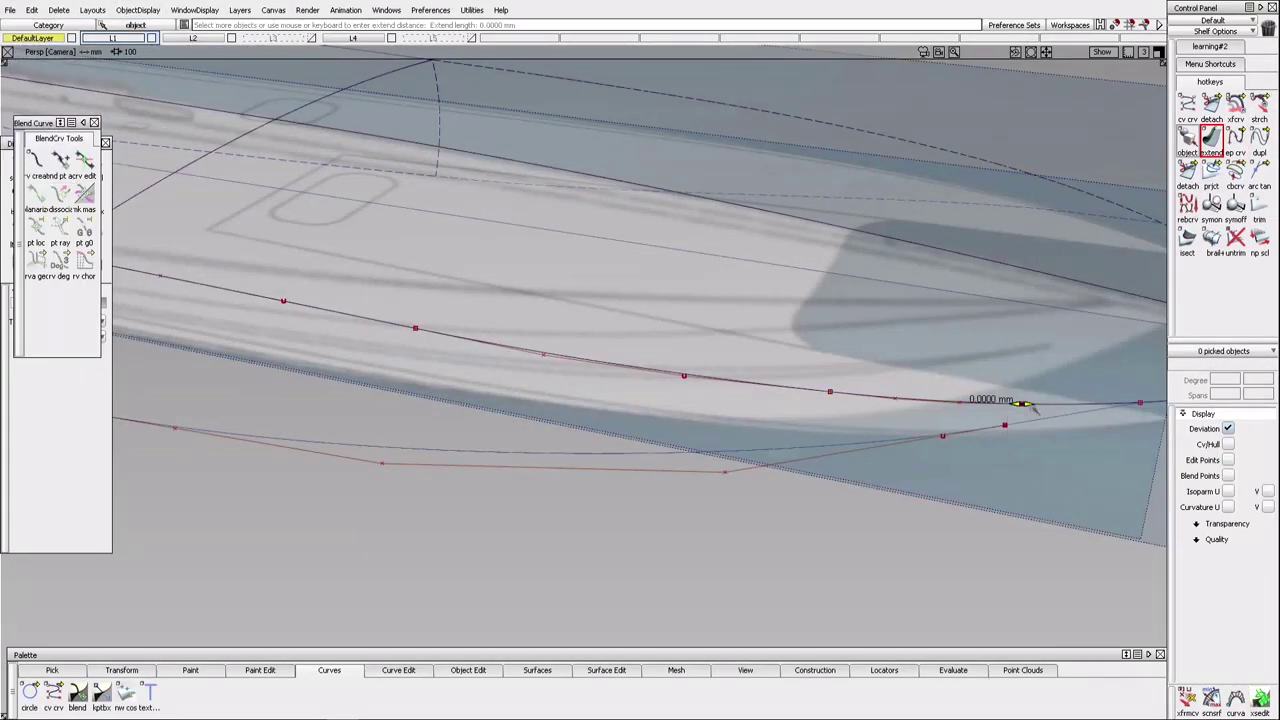
left_click_drag(1025, 402, 538, 412, "alt+shift")
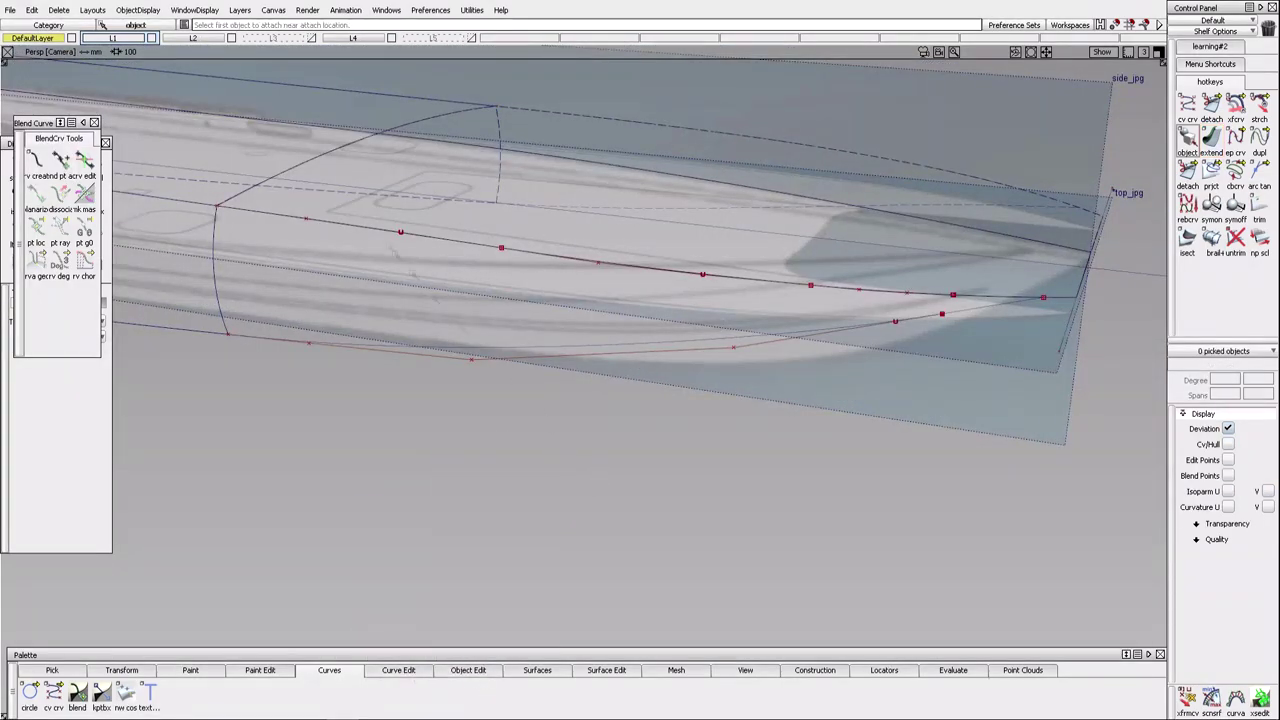
left_click(838, 291)
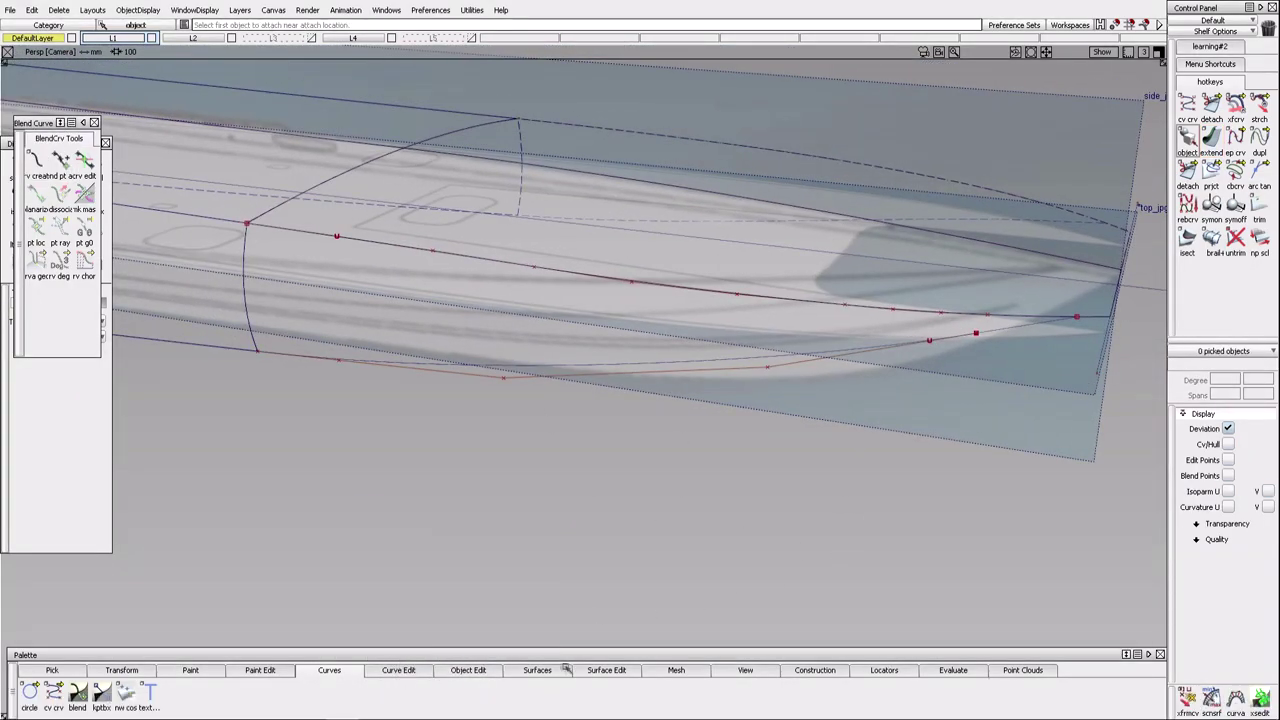
Build a front hull side birail surface from one generation curve and two rails, with implied curvature on Generation 1 and Rail 1.
left_click(537, 670)
left_click(125, 692)
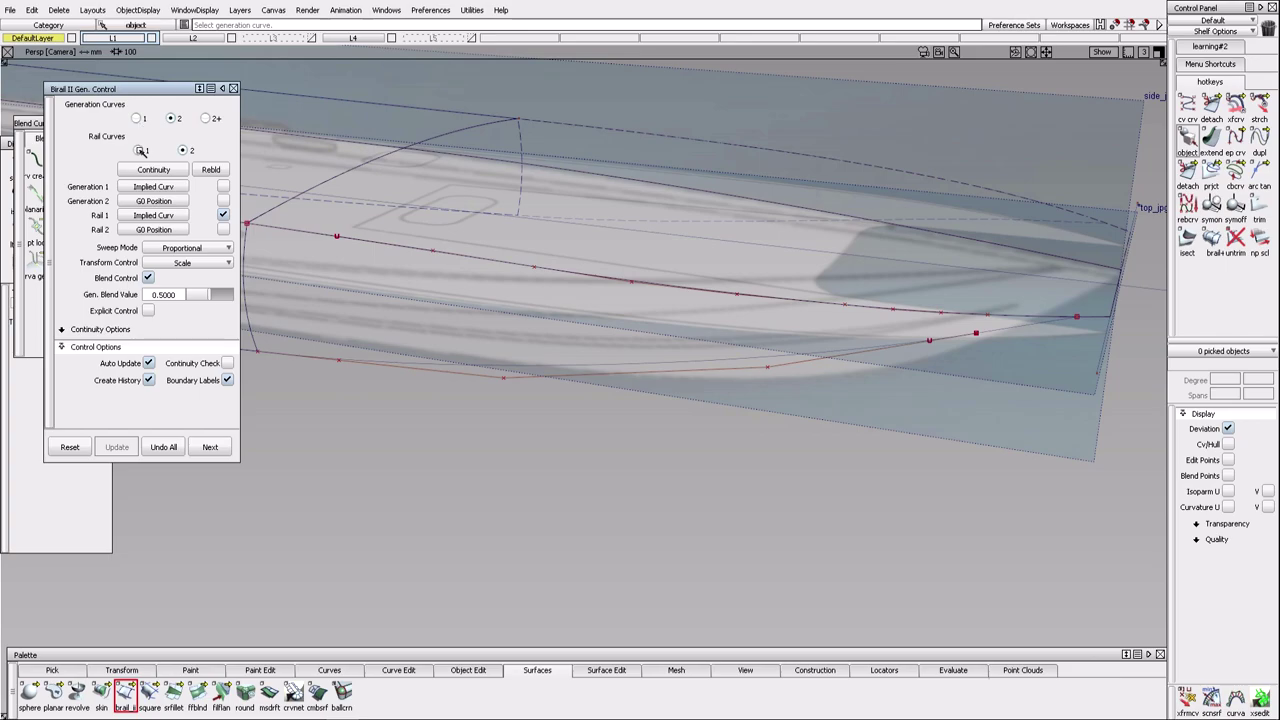
left_click(141, 150)
left_click(137, 118)
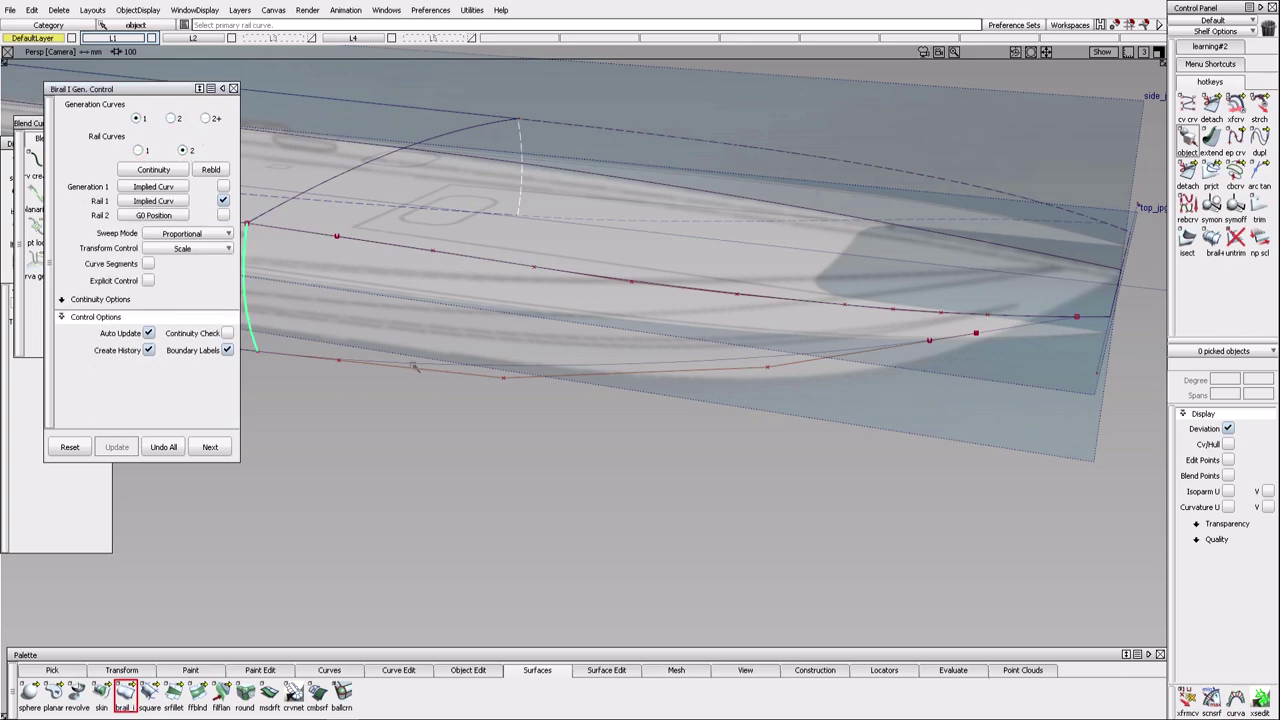
left_click(462, 258)
left_click_drag(430, 415, 487, 484, "alt+shift")
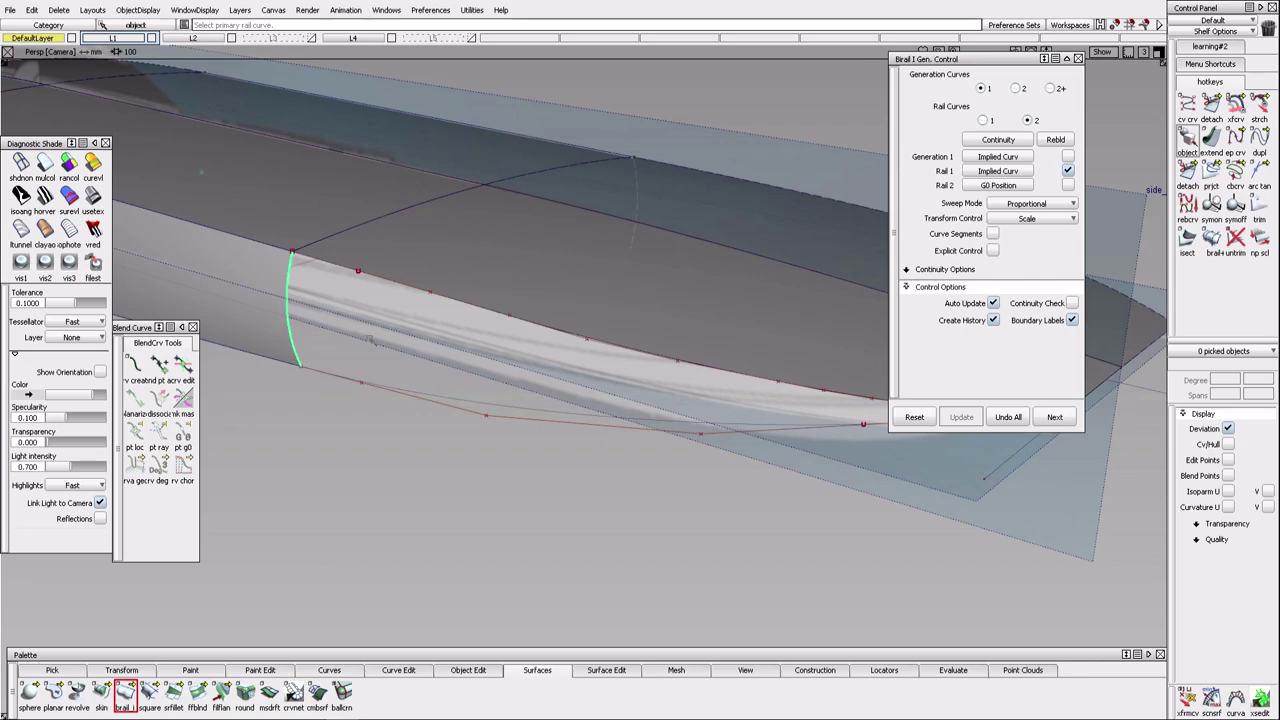
left_click(445, 398)
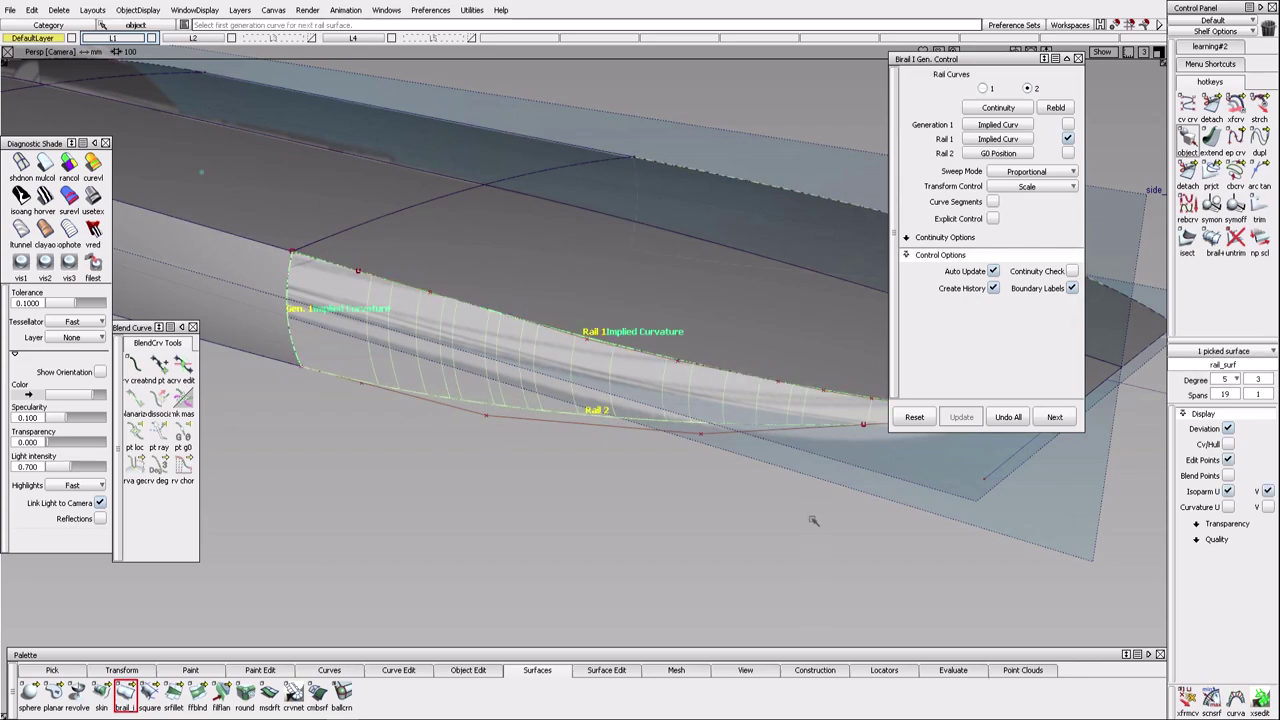
left_click(1020, 139)
left_click(1020, 134)
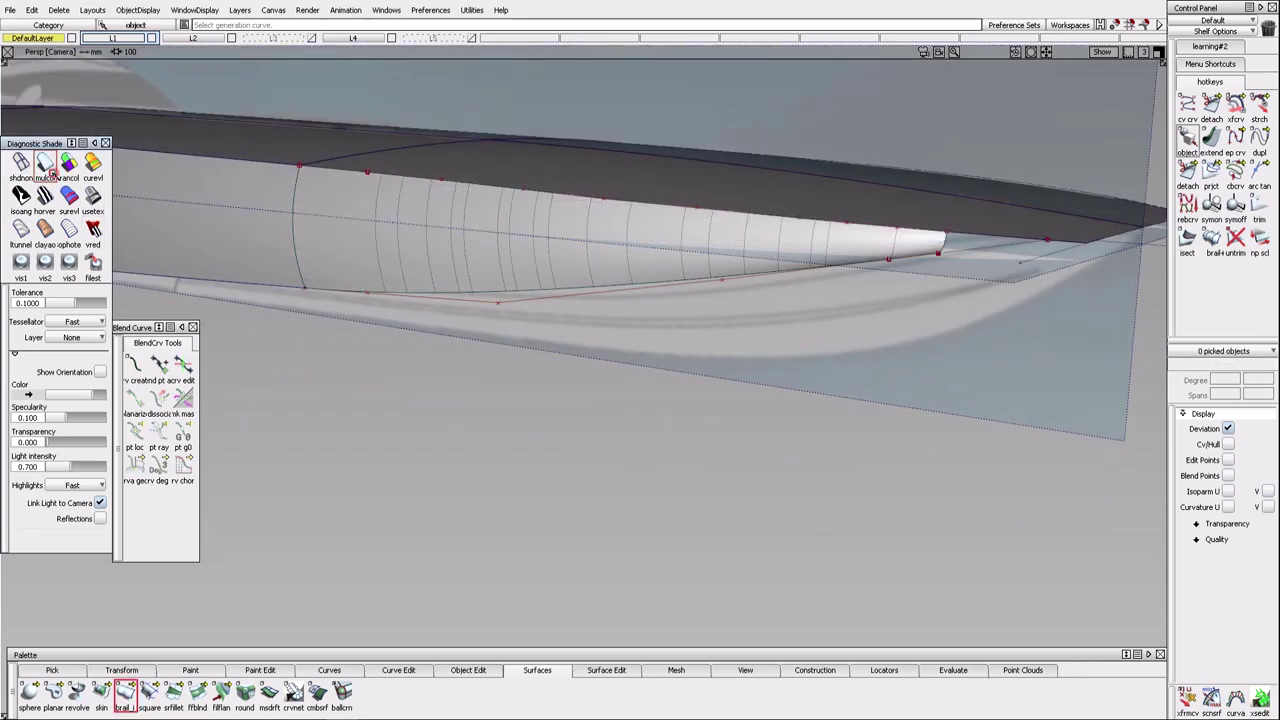
Shade the hull with the user texture diagnostic and reopen the front side birail surface for editing.
mouse_move(340, 430)
left_mouse_down("alt+shift")
mouse_move(560, 440)
mouse_move(600, 455)
mouse_move(580, 450)
mouse_move(586, 460)
mouse_move(950, 450)
mouse_move(700, 470)
left_mouse_up("alt+shift")
left_click(92, 195)
double_click(124, 695)
left_click(1074, 414)
left_click(772, 330)
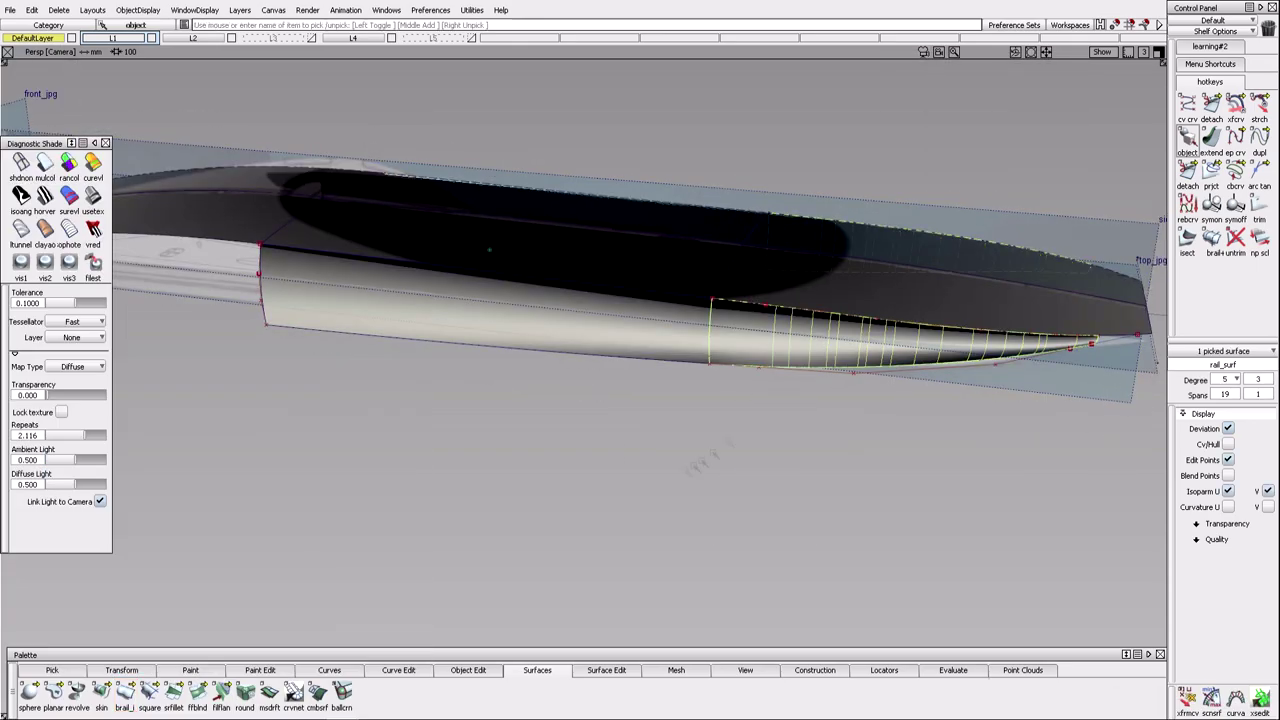
left_click_drag(772, 330, 900, 300, "alt+shift")
Try G1 Tangent, Implied Curvature and Tangent Angle continuity on Generation 1, and enable its rebuild.
left_click(1022, 125)
left_click(1020, 152)
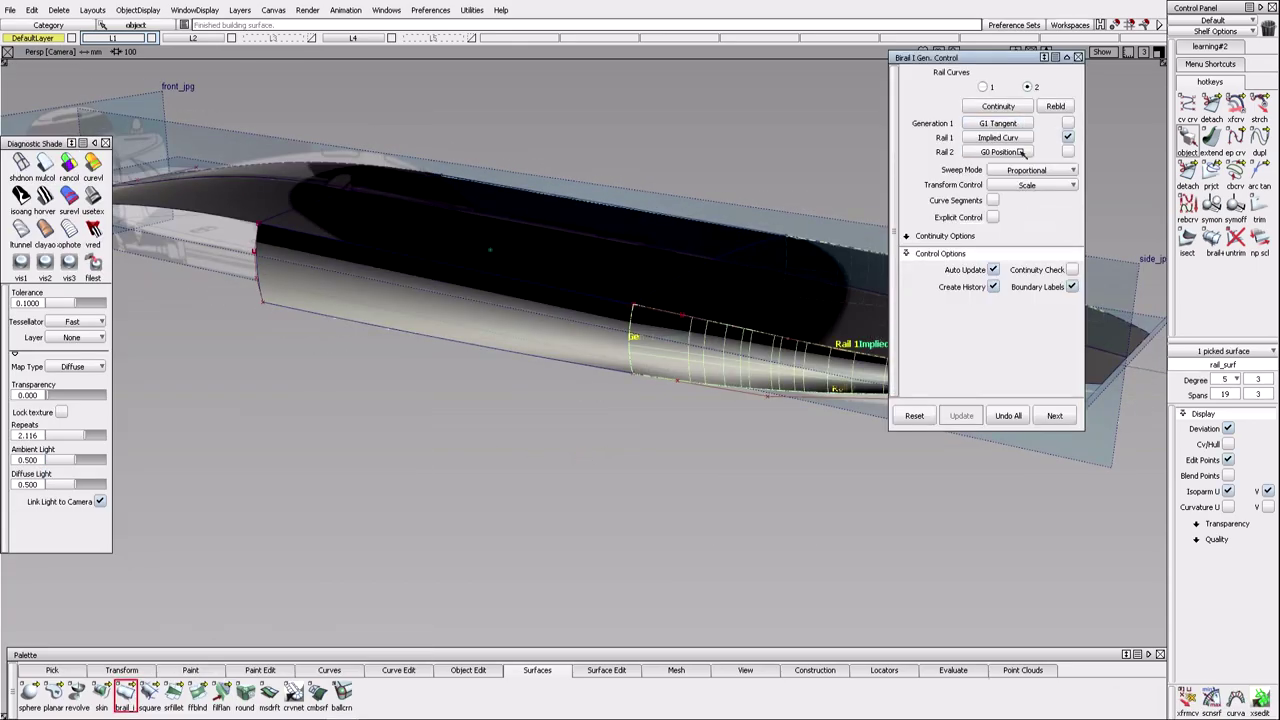
left_click(1005, 123)
left_click(1022, 152)
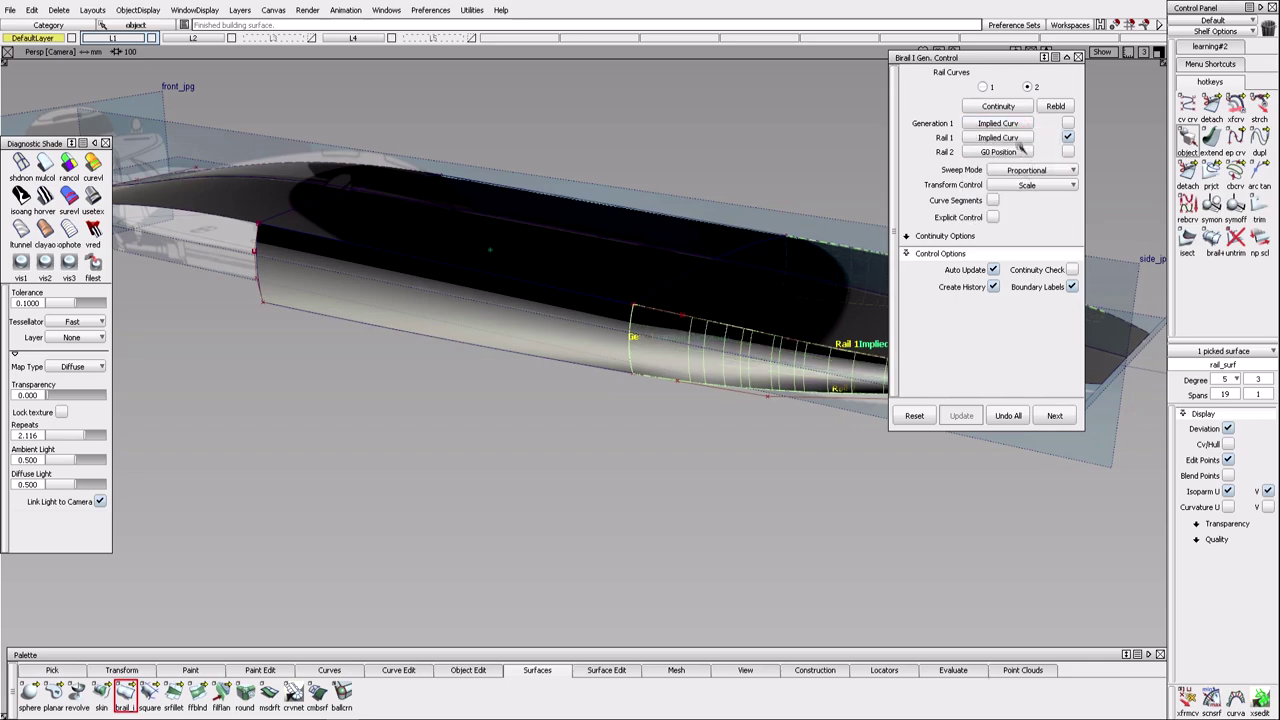
left_click(1067, 137)
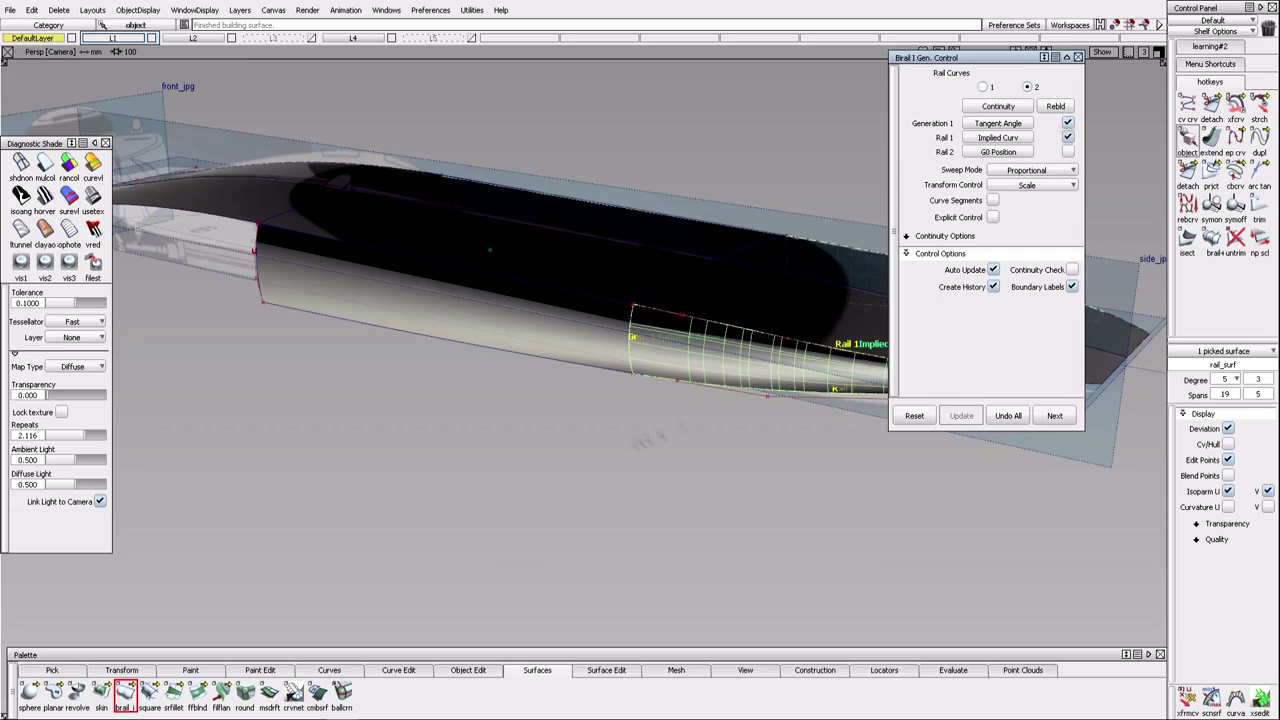
left_click_drag(706, 410, 643, 372, "alt+shift")
left_click(1067, 123)
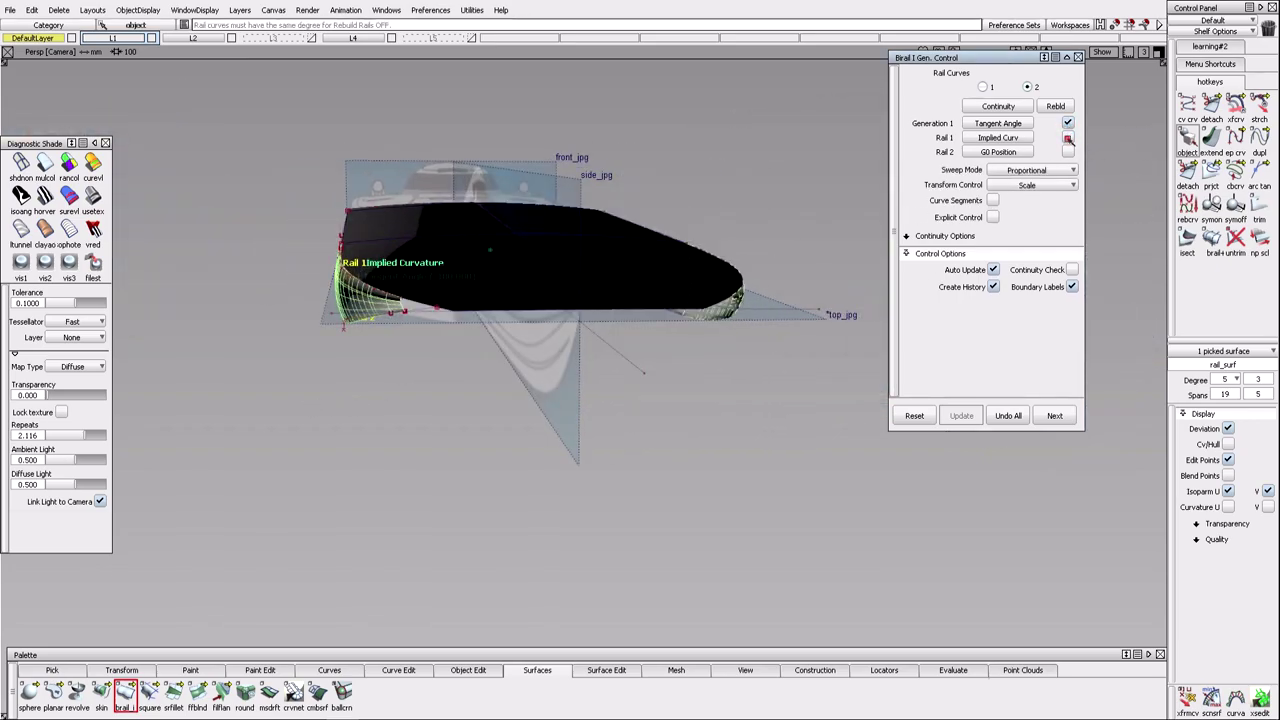
Check the sweep mode options and set the Generation 1 continuity to Implied Curvature.
left_click(1040, 170)
left_click(1032, 200)
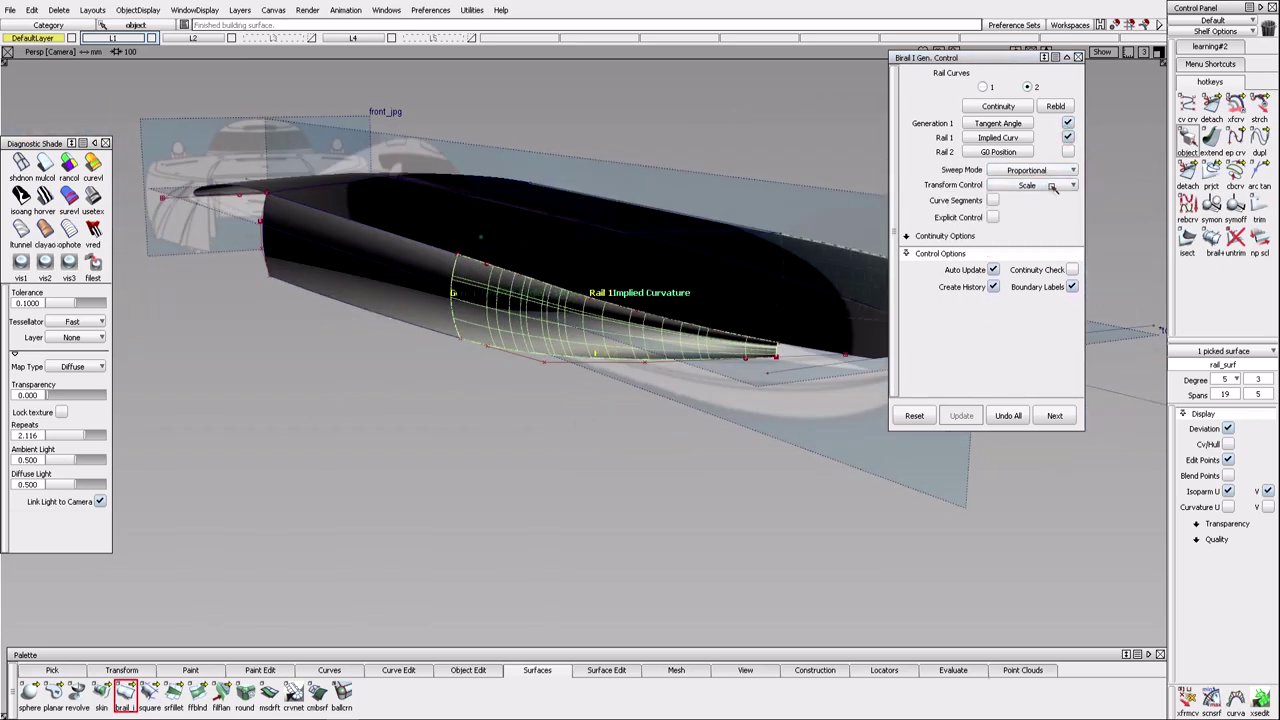
left_click(998, 137)
left_click(1015, 204)
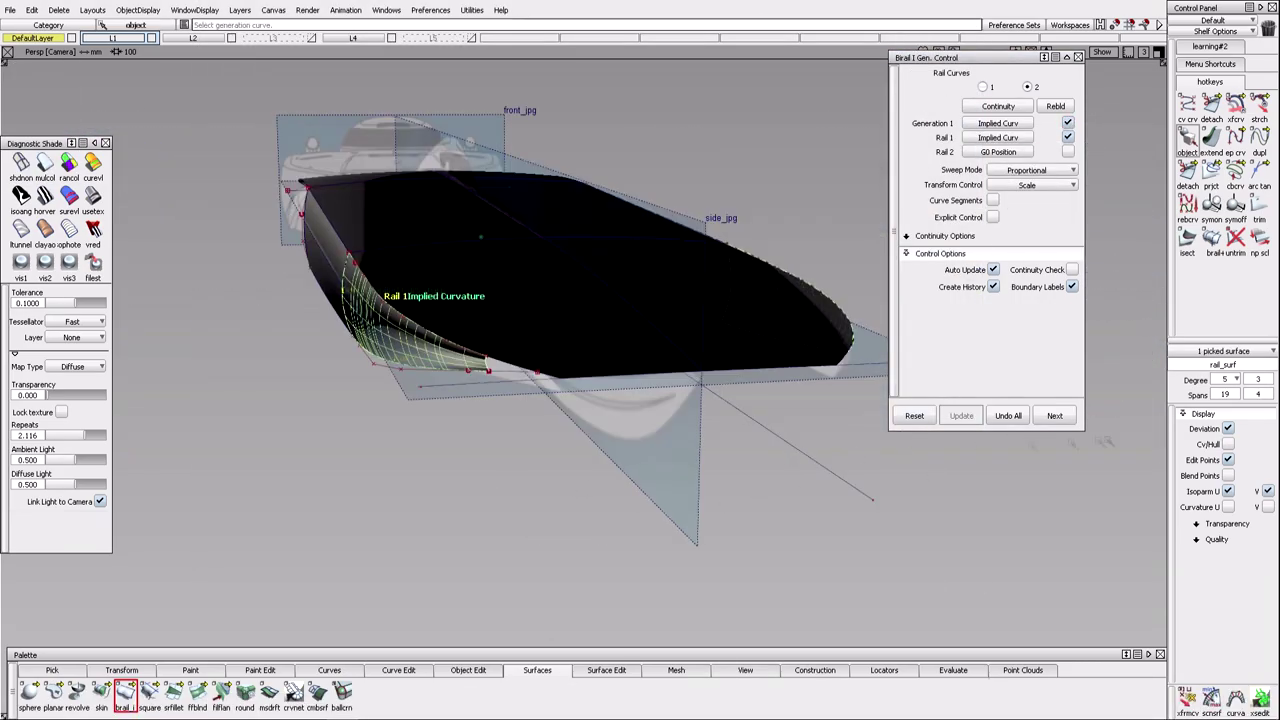
Examine the shaded bow surface and compare its shape with the boat reference photos.
left_click_drag(760, 505, 486, 529, "alt+shift")
right_click_drag(486, 529, 443, 480, "alt+shift")
key("super")
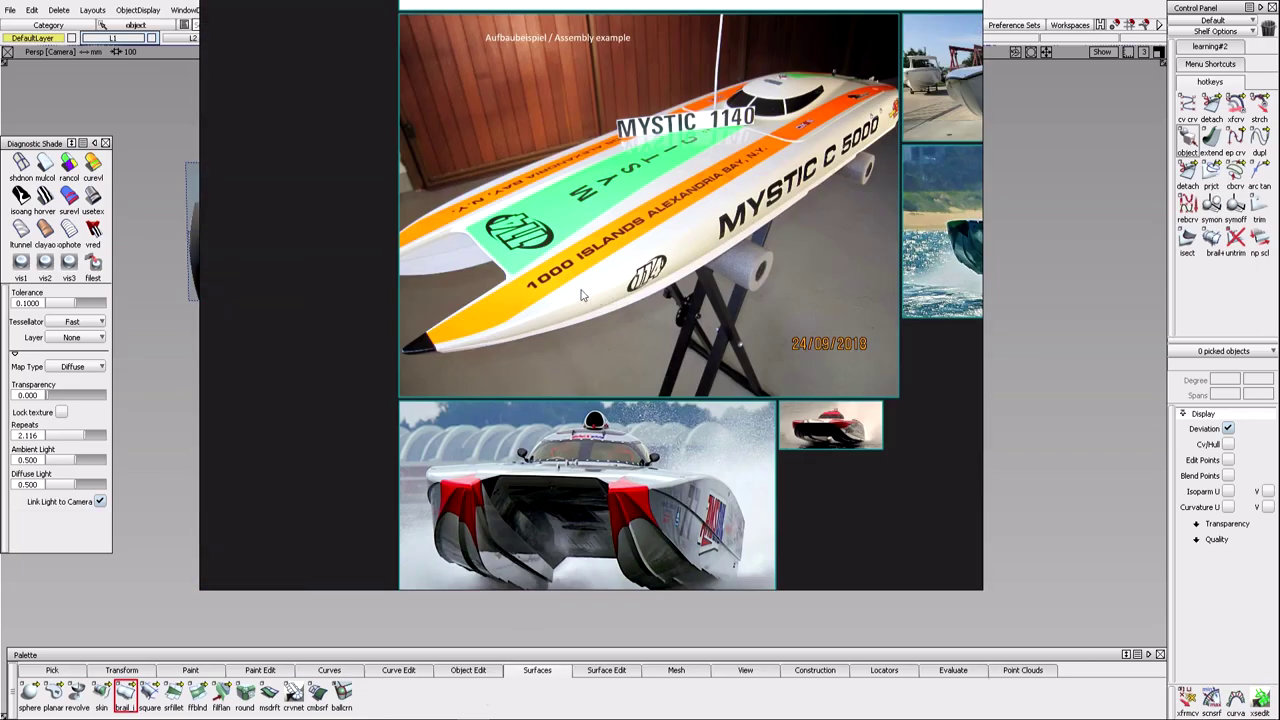
key("F8")
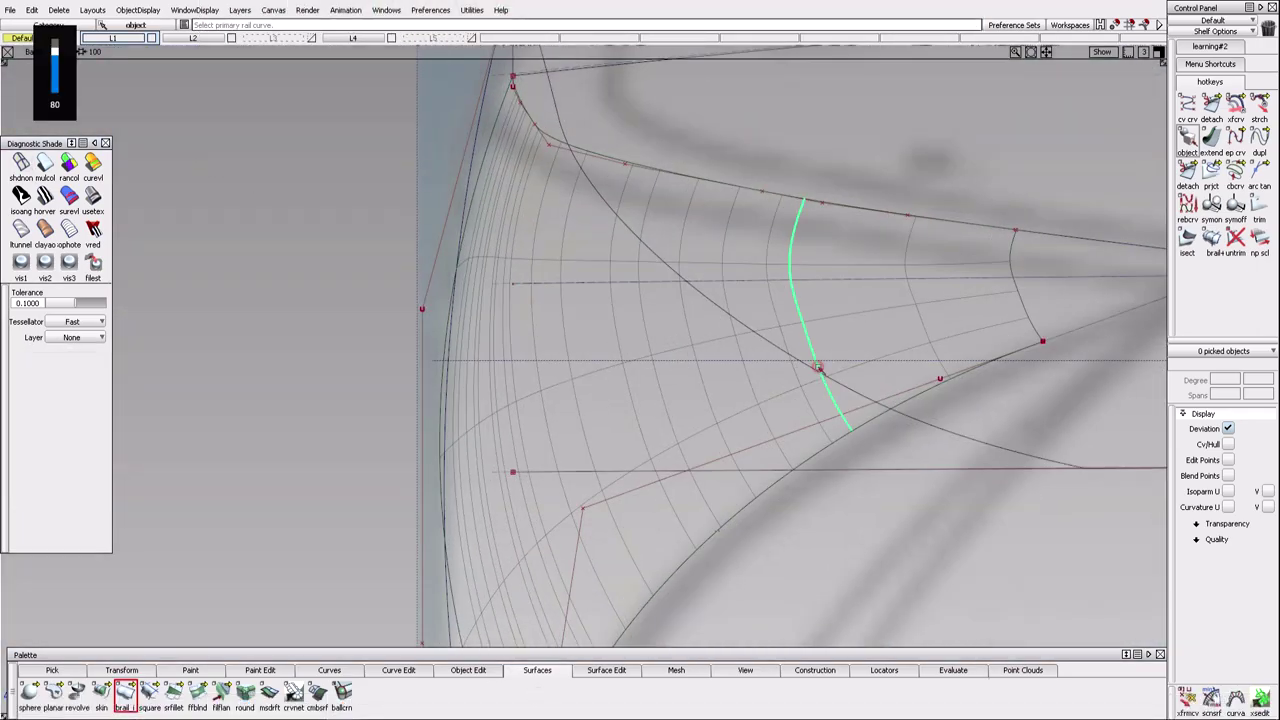
Reopen the birail surface for editing in the back view and set the Rail 1 continuity to G0 Position.
left_click(818, 368)
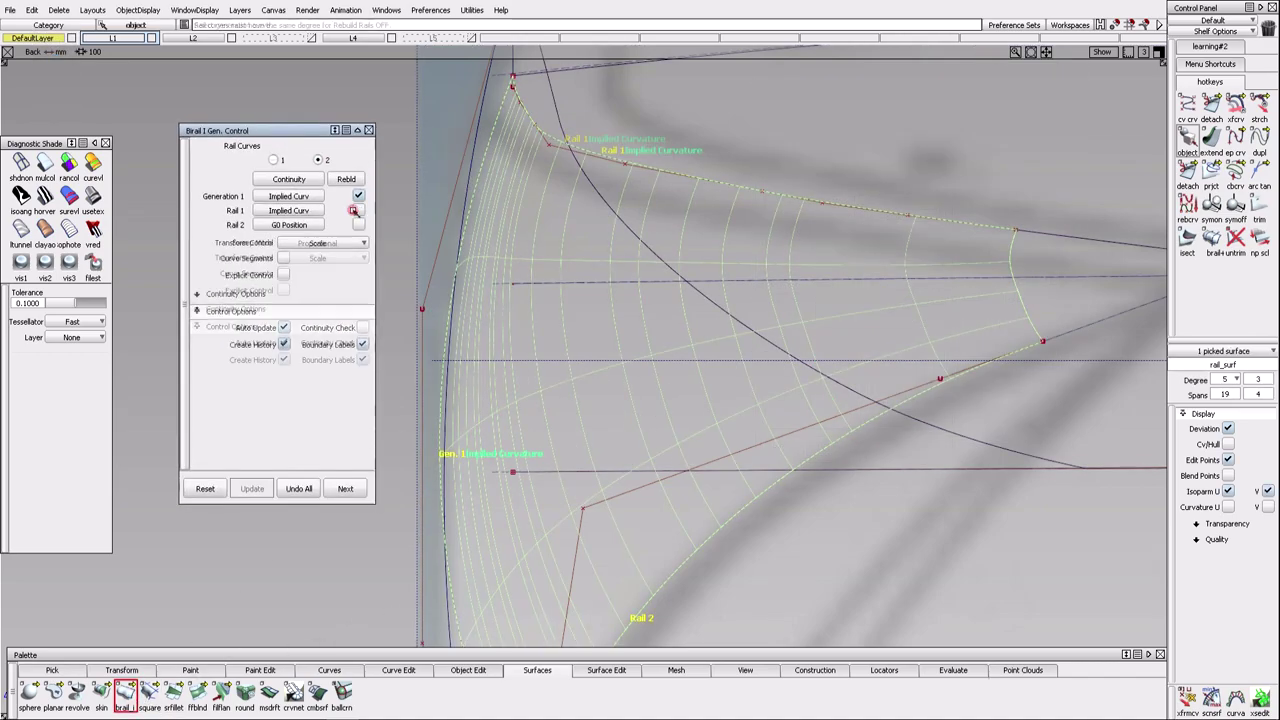
left_click(355, 211)
left_click(313, 213)
left_click(307, 226)
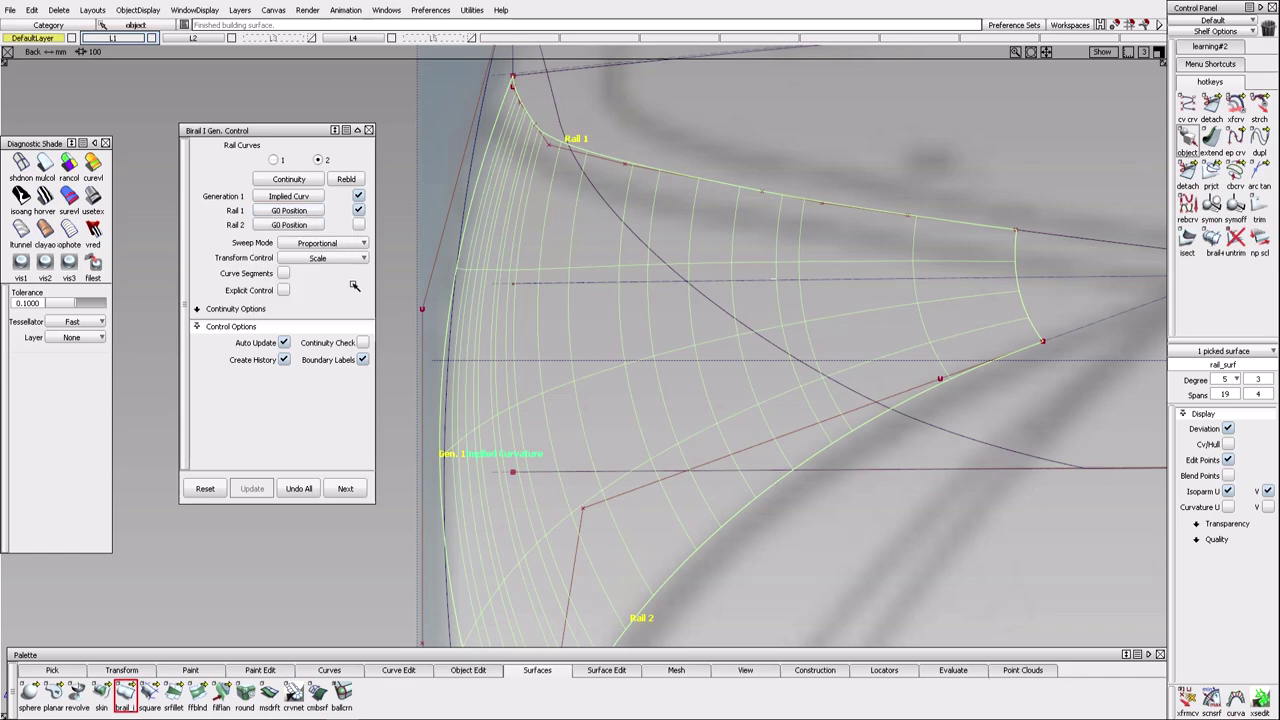
Try the Curve Segments and Explicit Control options on the birail surface and close its settings.
left_click(281, 273)
left_click(284, 290)
key("Escape")
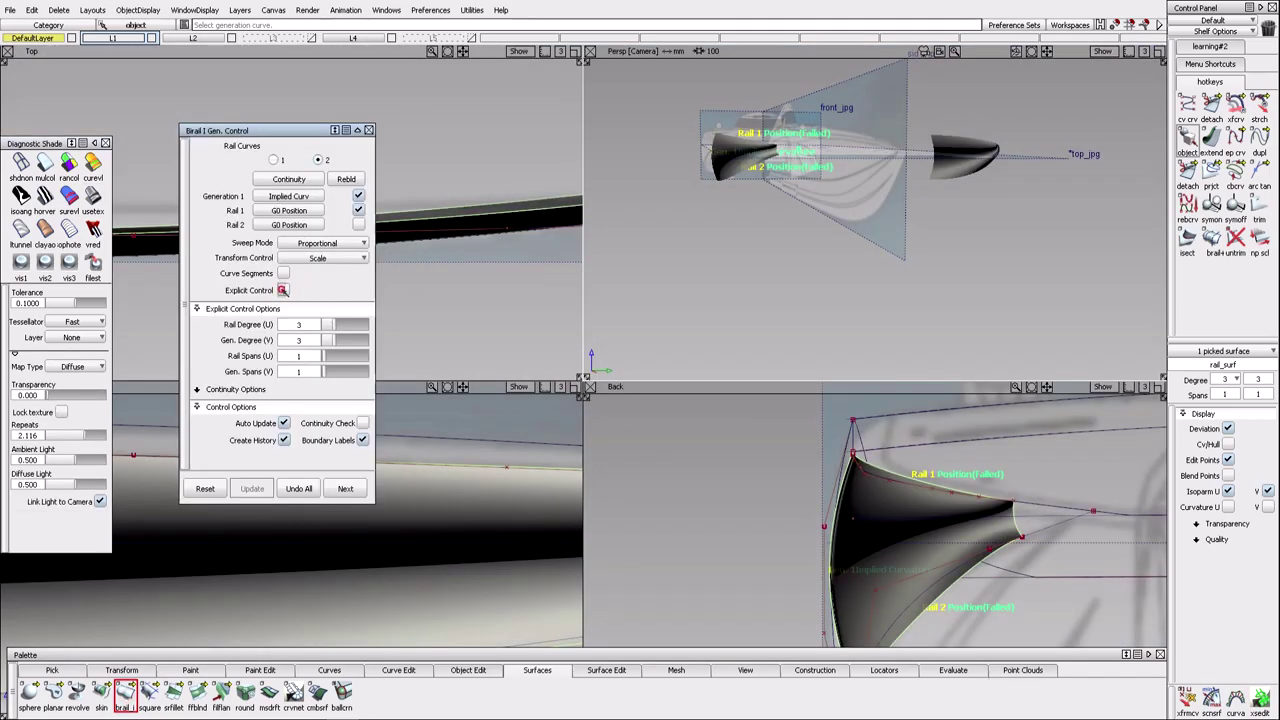
left_click(368, 130)
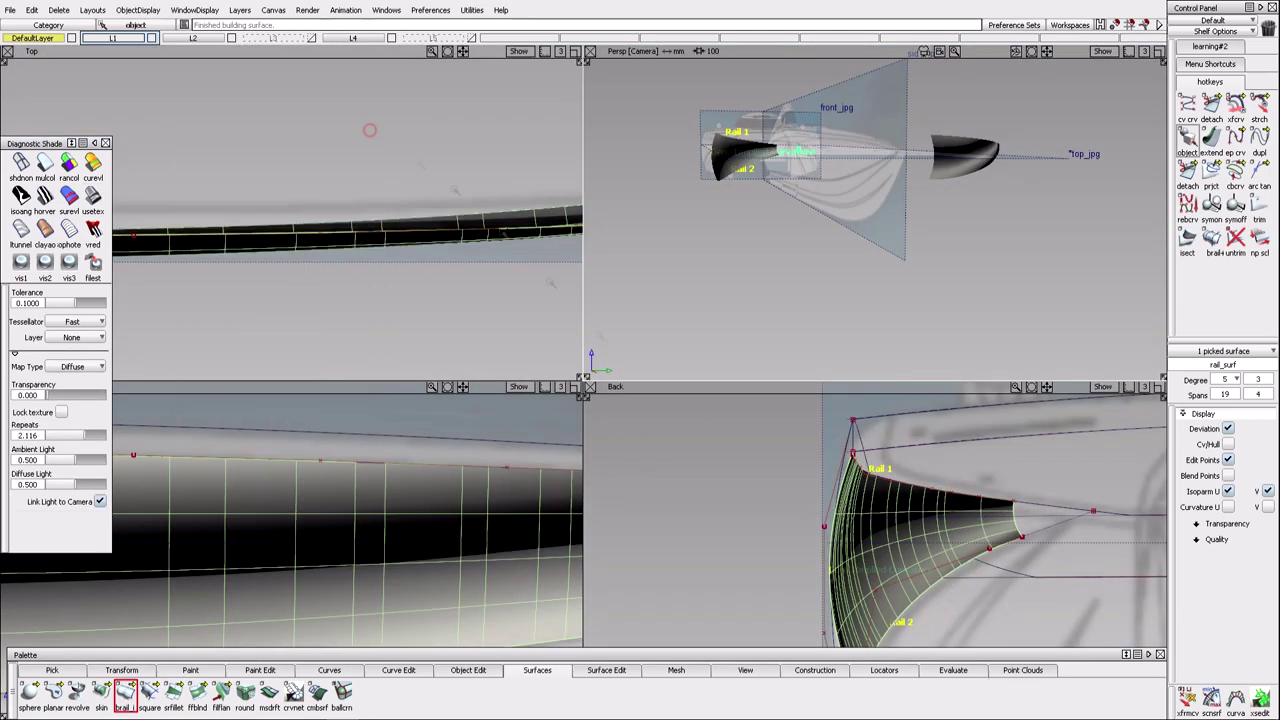
Inspect the highlight flow across the hull side in perspective using the horizontal/vertical stripe shading.
left_click(742, 467)
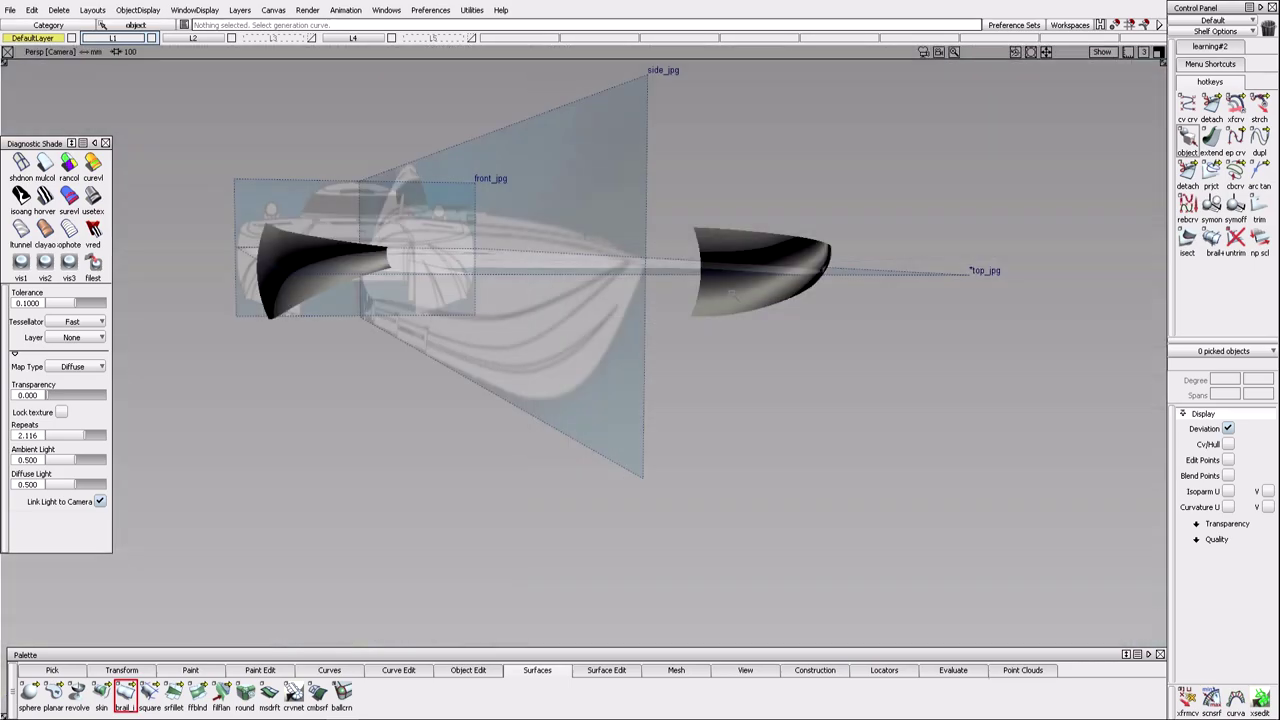
left_click_drag(731, 292, 513, 450, "alt+shift")
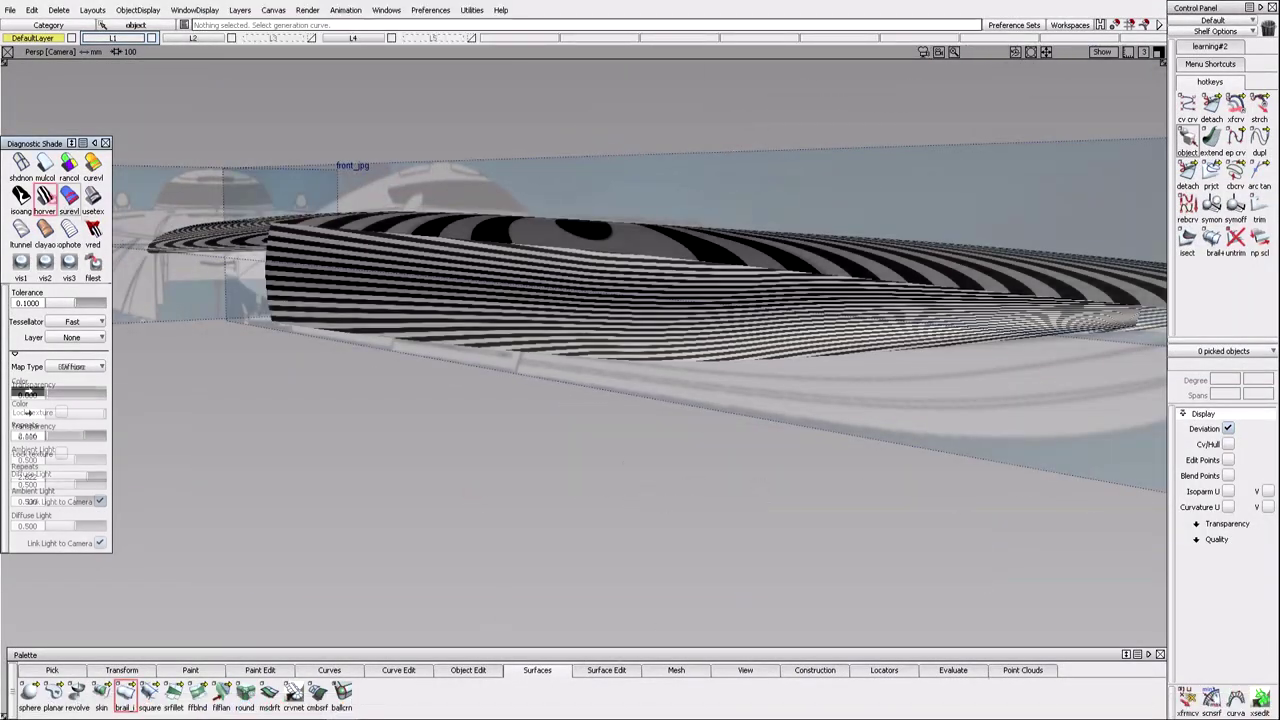
mouse_move(600, 400)
left_mouse_down("alt+shift")
mouse_move(650, 370)
mouse_move(670, 390)
mouse_move(620, 397)
mouse_move(749, 429)
mouse_move(806, 414)
mouse_move(540, 432)
mouse_move(600, 503)
left_mouse_up("alt+shift")
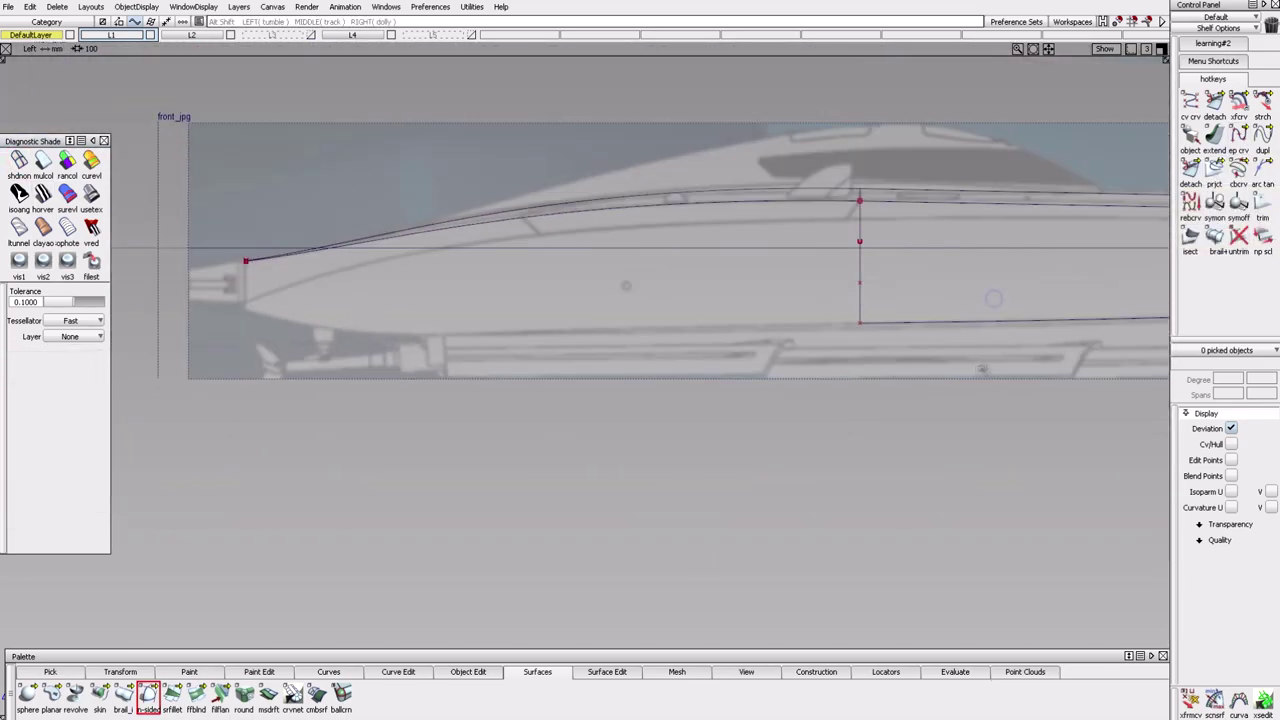
Try a blend curve from the hull side's rear lower corner along the side-view reference line towards the stern.
left_click(490, 672)
left_click(329, 672)
left_click(76, 694)
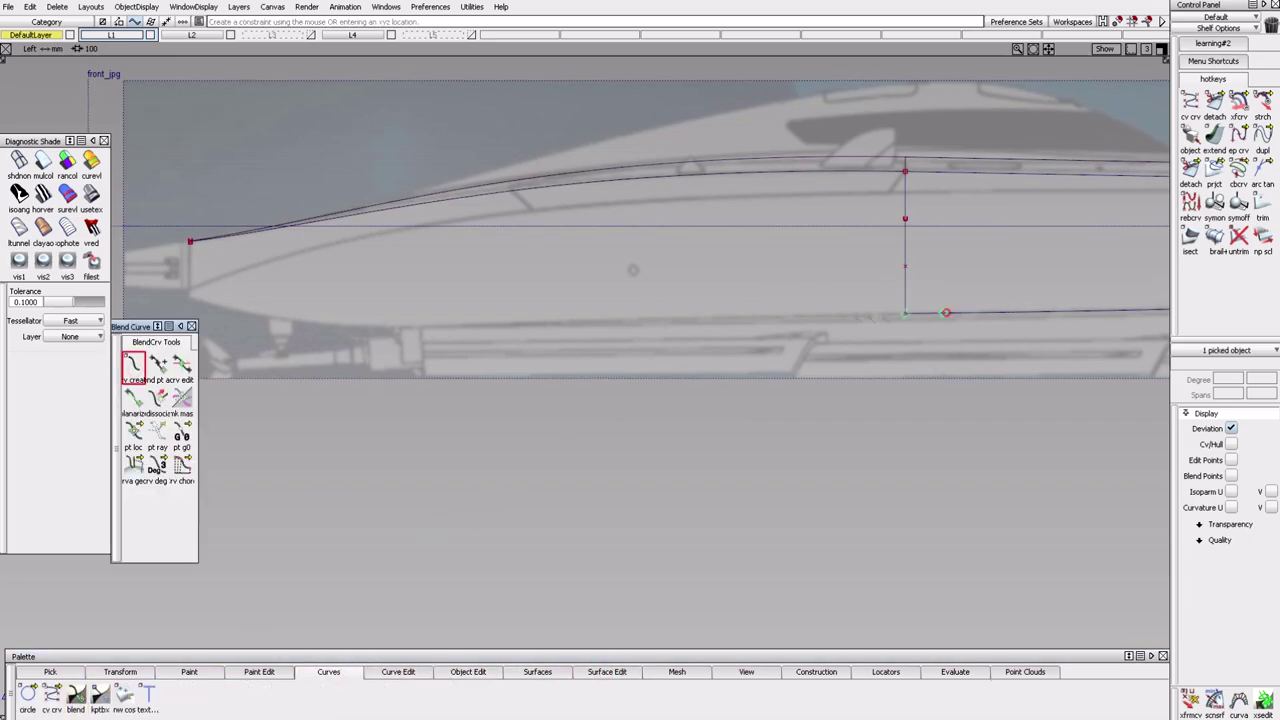
left_click(437, 316)
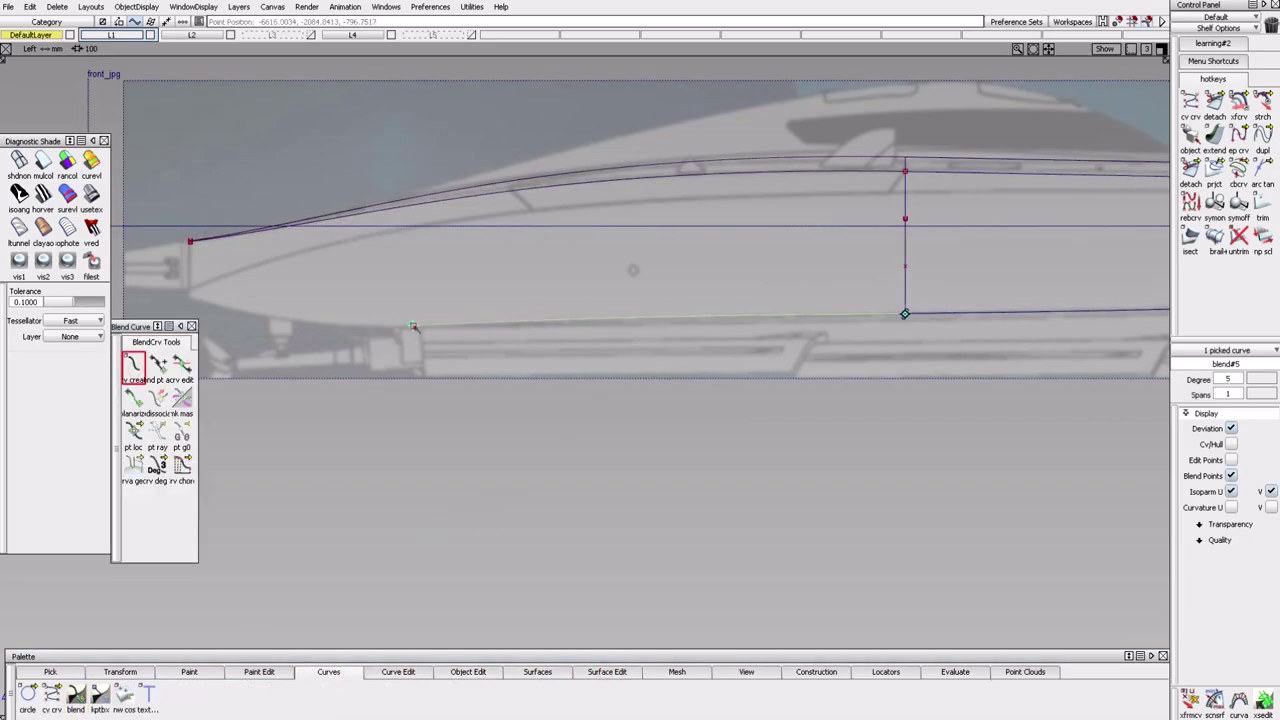
right_click_drag(414, 323, 770, 366, "alt+shift")
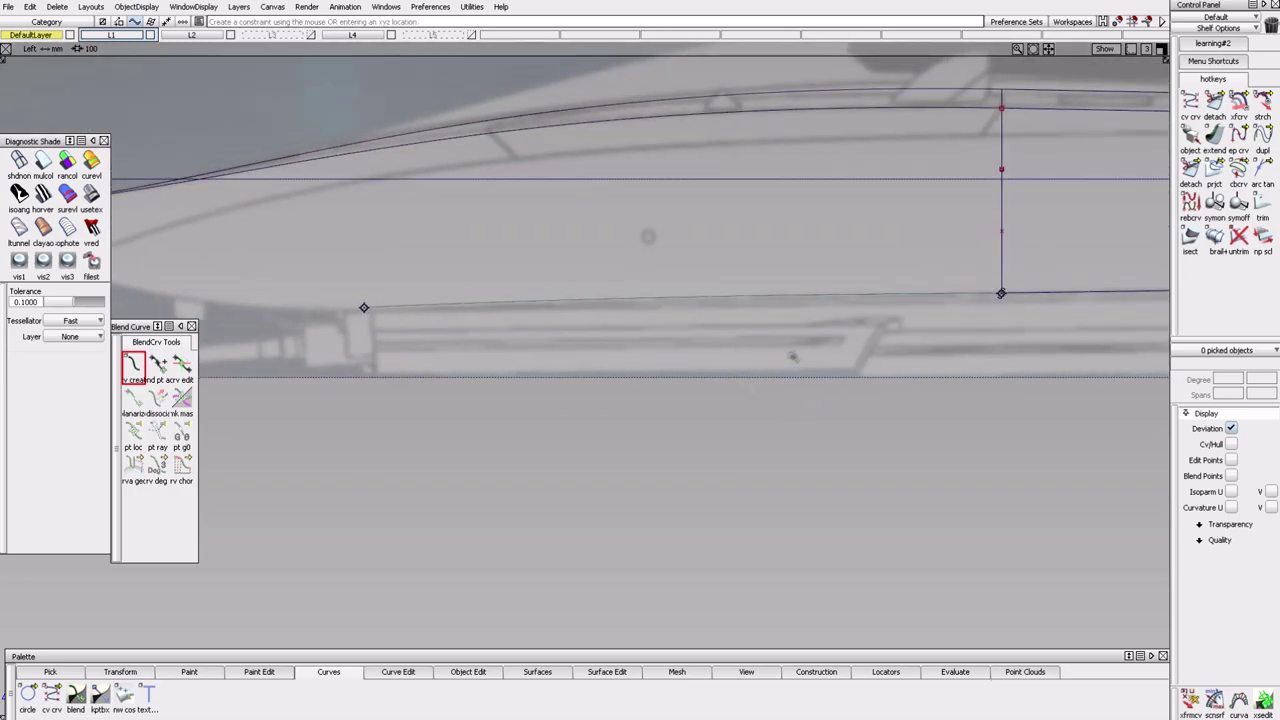
Draw a tangent arc from the hull side's rear lower corner along the reference line towards the stern.
right_click_drag(865, 412, 1097, 322, "alt+shift")
left_click(1262, 170)
left_click_drag(794, 329, 452, 331)
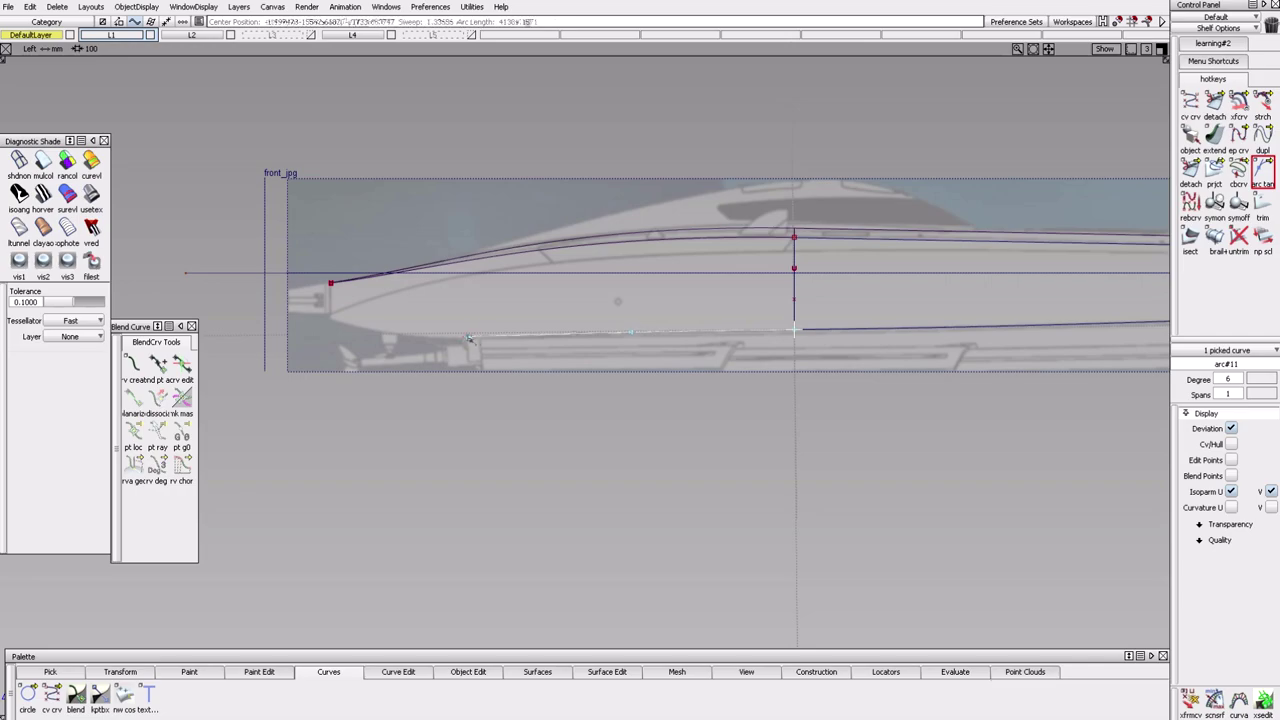
Remove the tangent arc drawn from the hull side's rear lower corner in the side view.
scroll(621, 347, "up", 5)
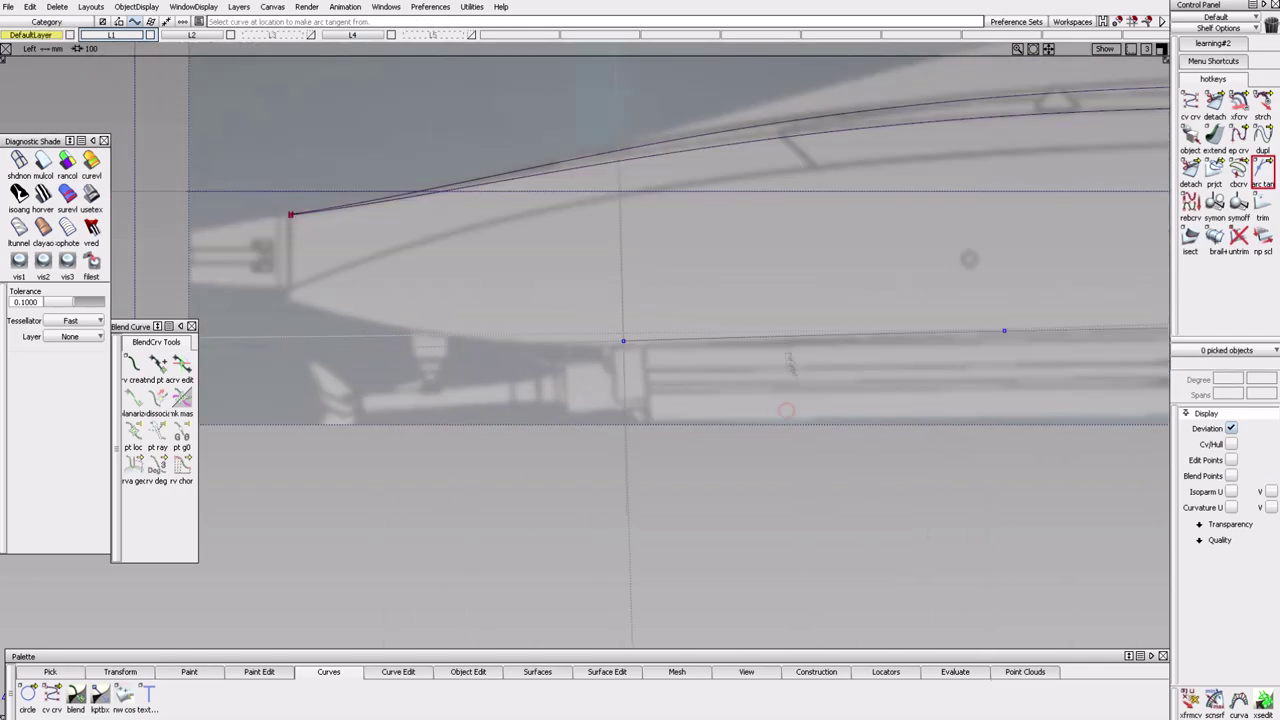
right_click_drag(144, 35, 361, 105)
right_click_drag(600, 480, 929, 557, "alt+shift")
middle_click_drag(929, 557, 700, 428, "alt+shift")
right_click_drag(700, 428, 871, 486, "alt+shift")
left_click(694, 389)
middle_click_drag(694, 389, 594, 408, "alt+shift")
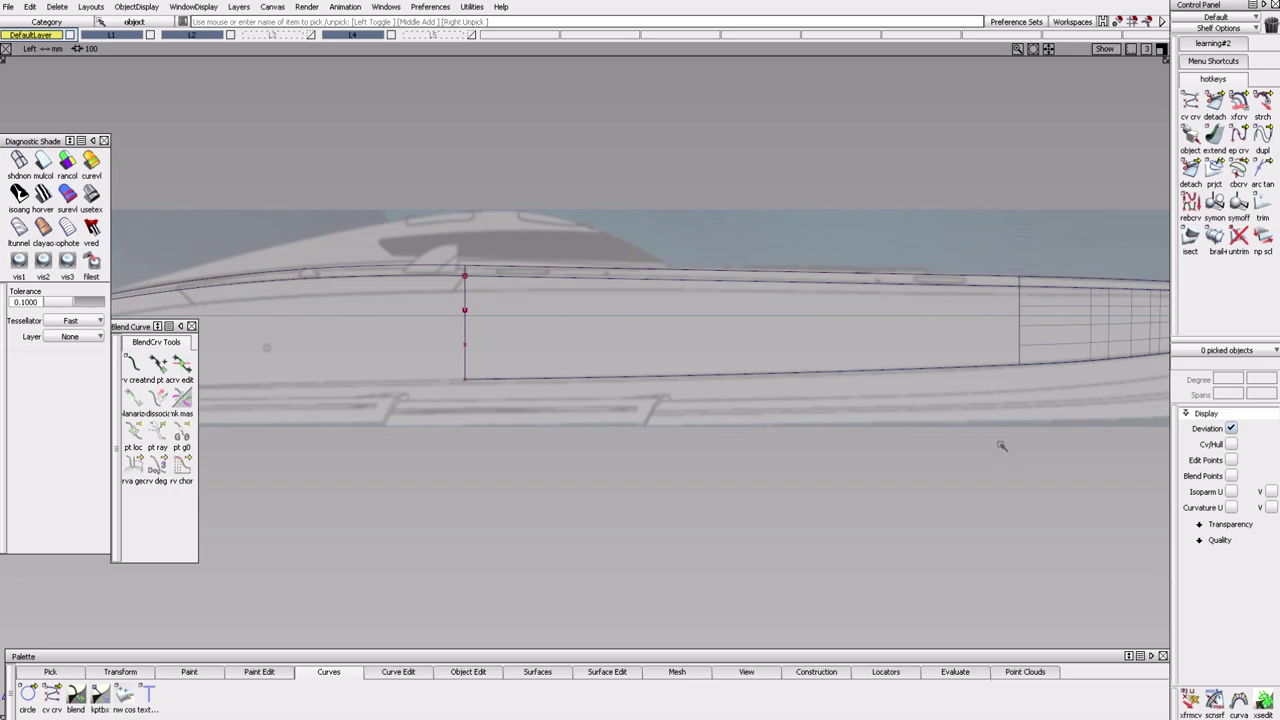
Shorten the hull's middle side surface at its rear edge with a negative Extend in the side view.
right_click_drag(1001, 445, 834, 460, "alt+shift")
left_click(1214, 140)
left_click(651, 354)
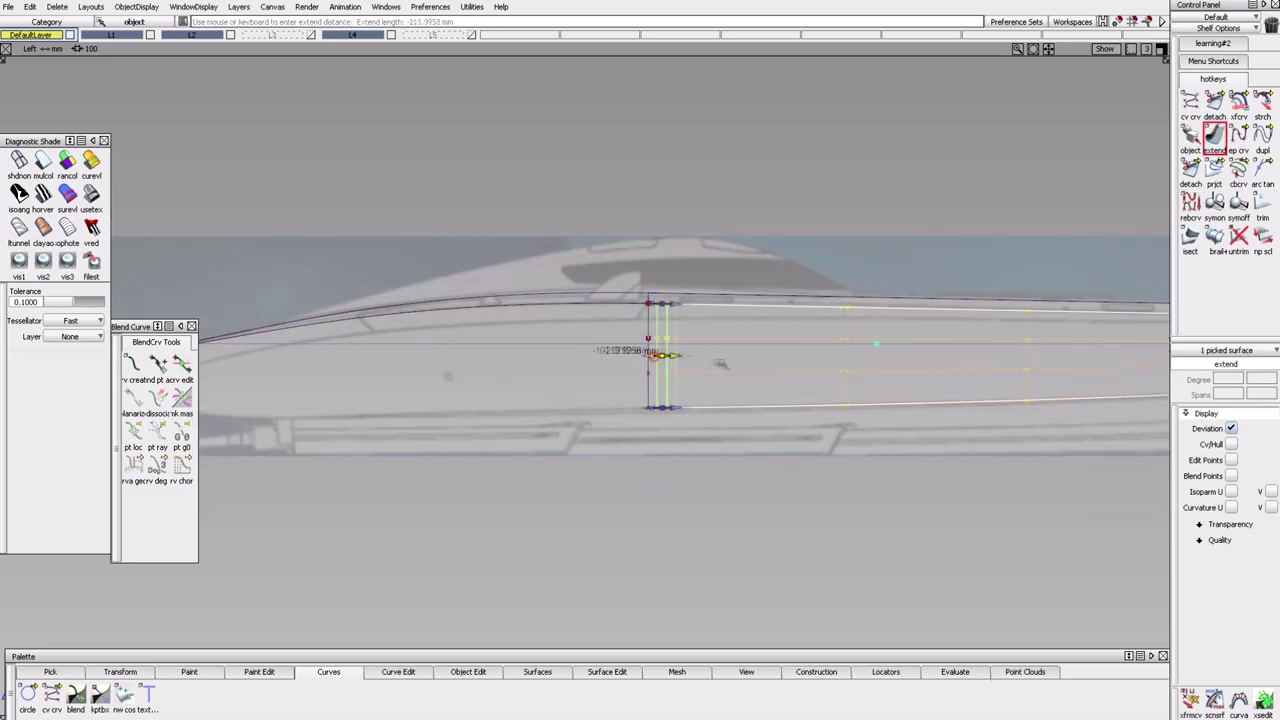
right_click_drag(771, 509, 1070, 241, "alt+shift")
left_click(886, 379)
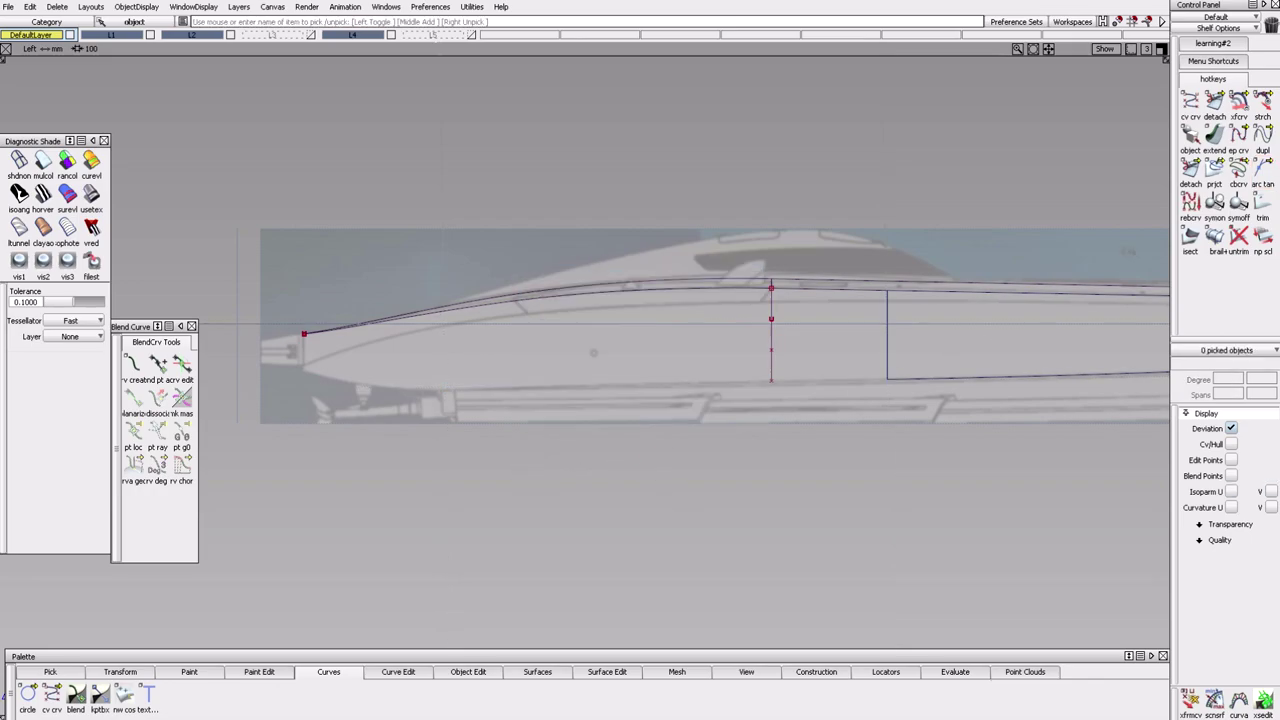
Draw a tangent arc from the shortened side surface's lower corner along the side-view reference towards the stern and delete the guidelines.
right_click_drag(449, 390, 470, 362, "alt+shift")
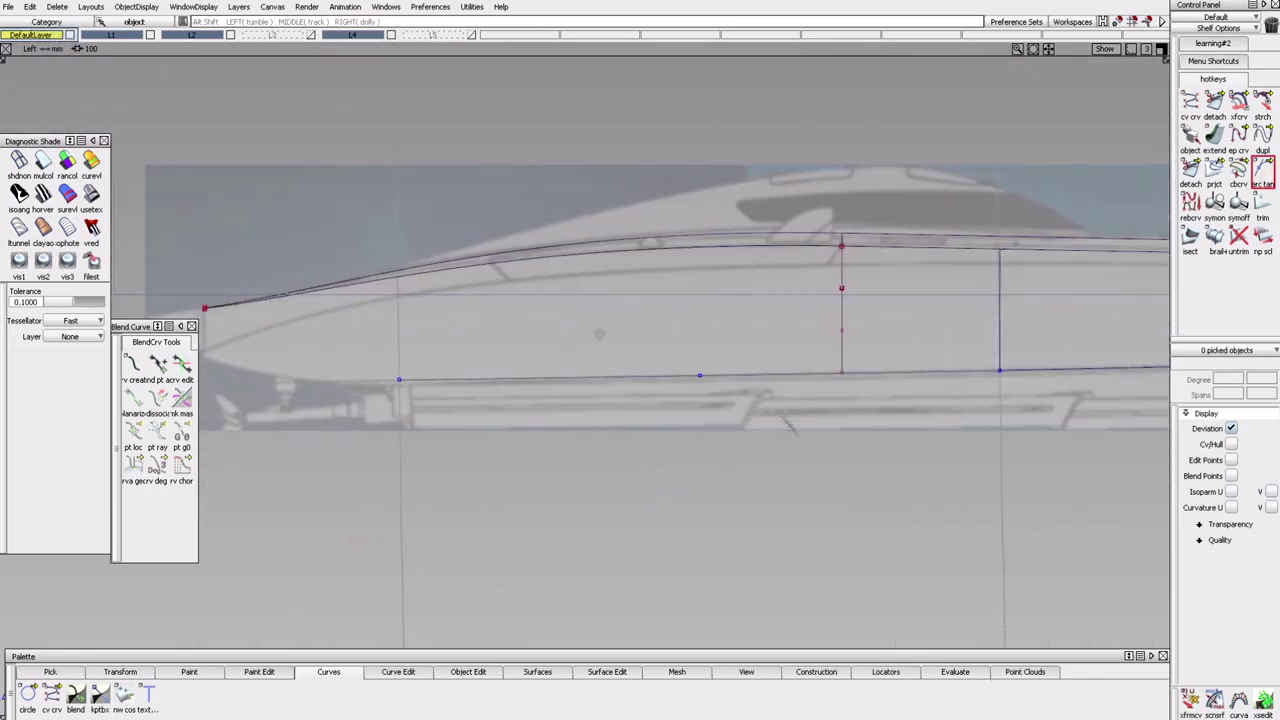
left_click(57, 6)
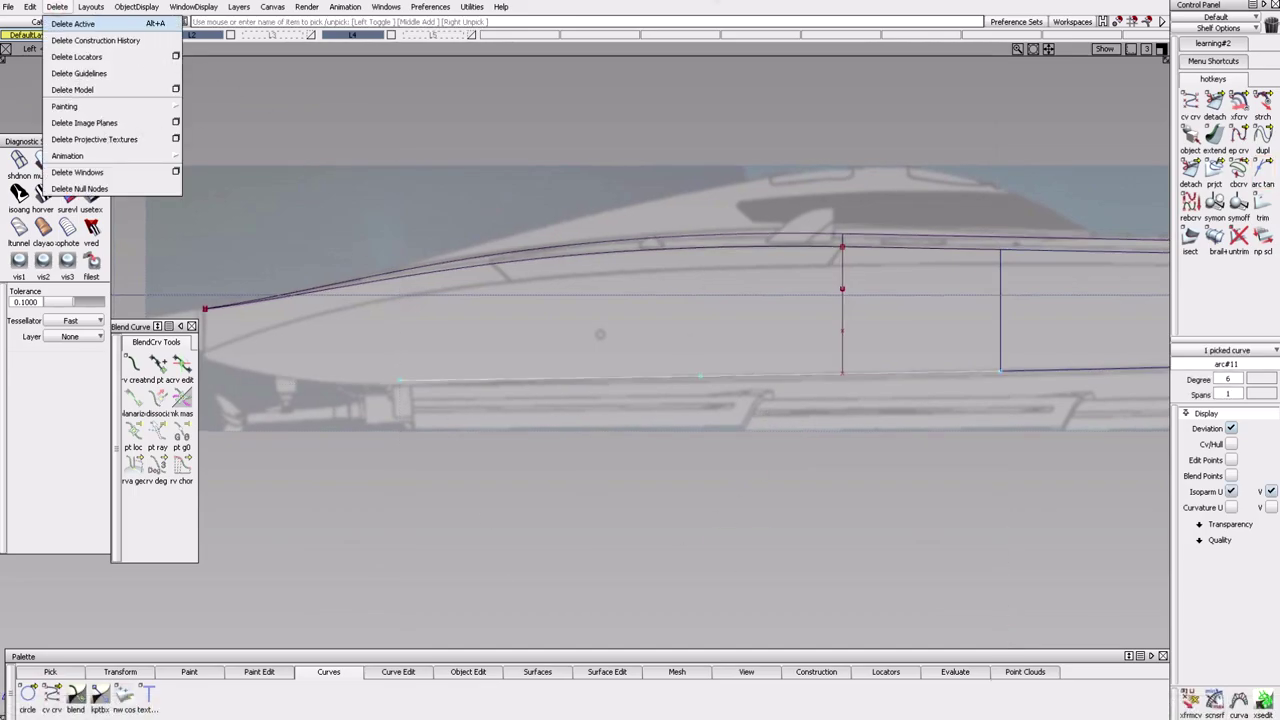
left_click(120, 72)
Hide the new side-view arc's edit points and extend its rear end to the stern edge.
mouse_move(725, 460)
right_mouse_down("alt+shift")
mouse_move(740, 410)
mouse_move(749, 440)
mouse_move(837, 503)
mouse_move(870, 458)
right_mouse_up("alt+shift")
left_click(1120, 394)
left_click(1234, 495)
left_click(1214, 133)
left_click_drag(901, 363, 388, 370)
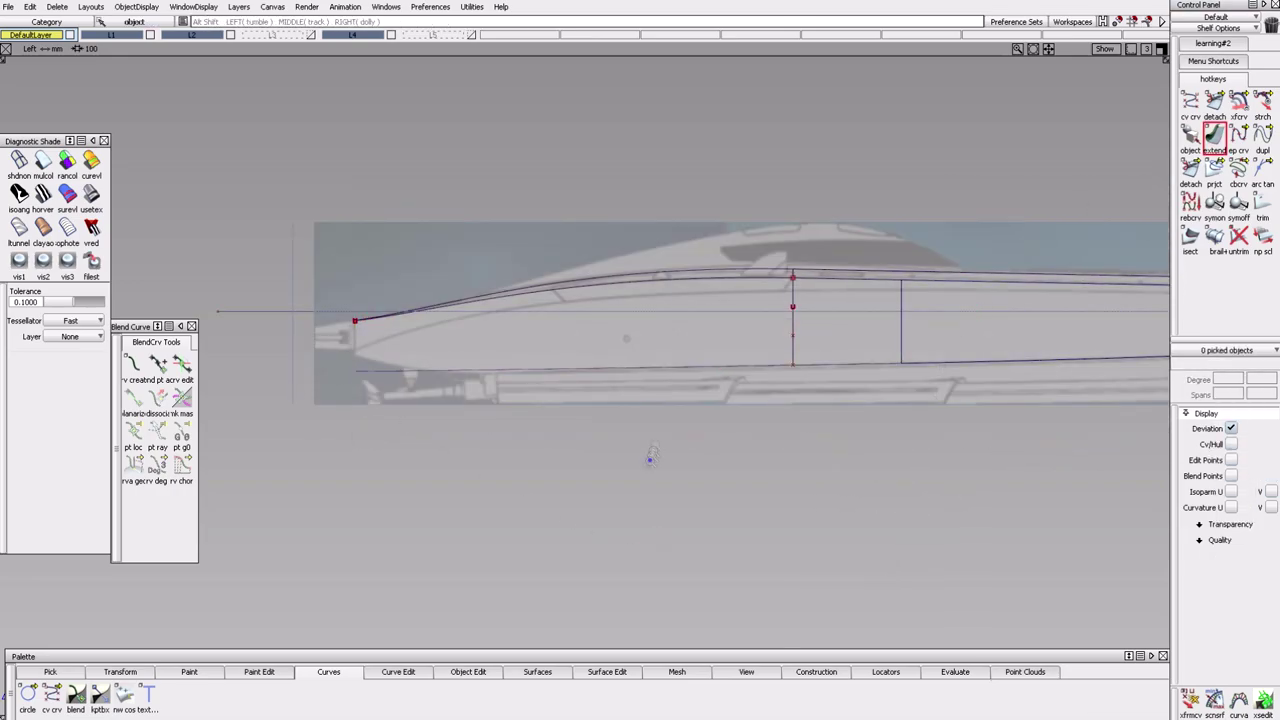
In the back view, draw an edit point curve straight down from the deck edge's stern corner to about the lower hull edge.
middle_click_drag(645, 468, 867, 459, "alt+shift")
key("F2")
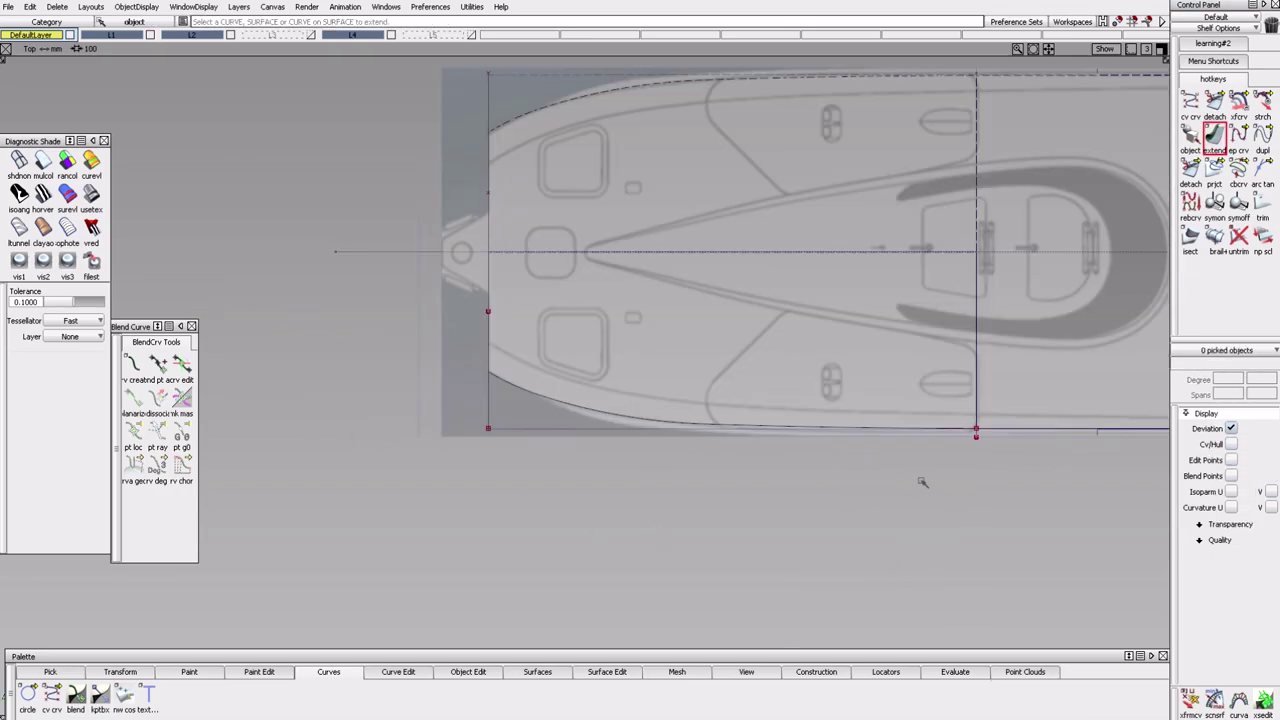
right_click_drag(920, 482, 908, 476, "alt+shift")
key("F4")
left_click_drag(908, 474, 688, 385, "alt+shift")
key("F2")
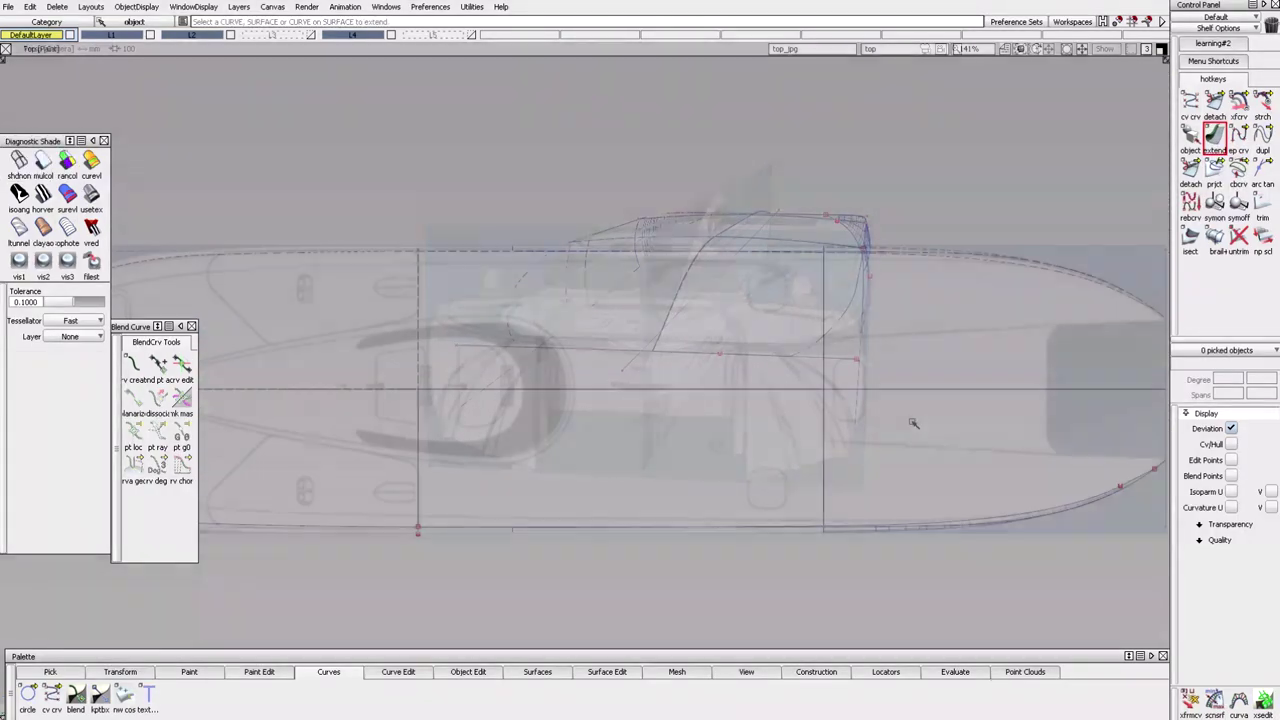
key("F3")
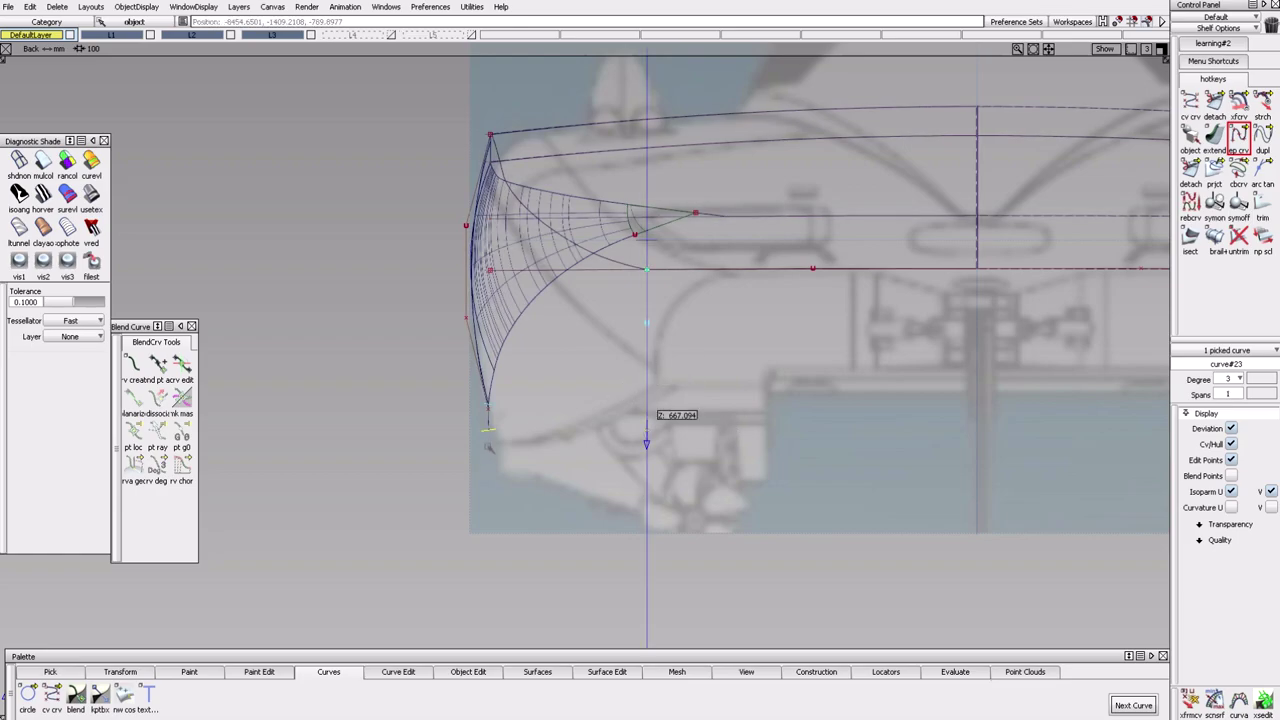
key("F4")
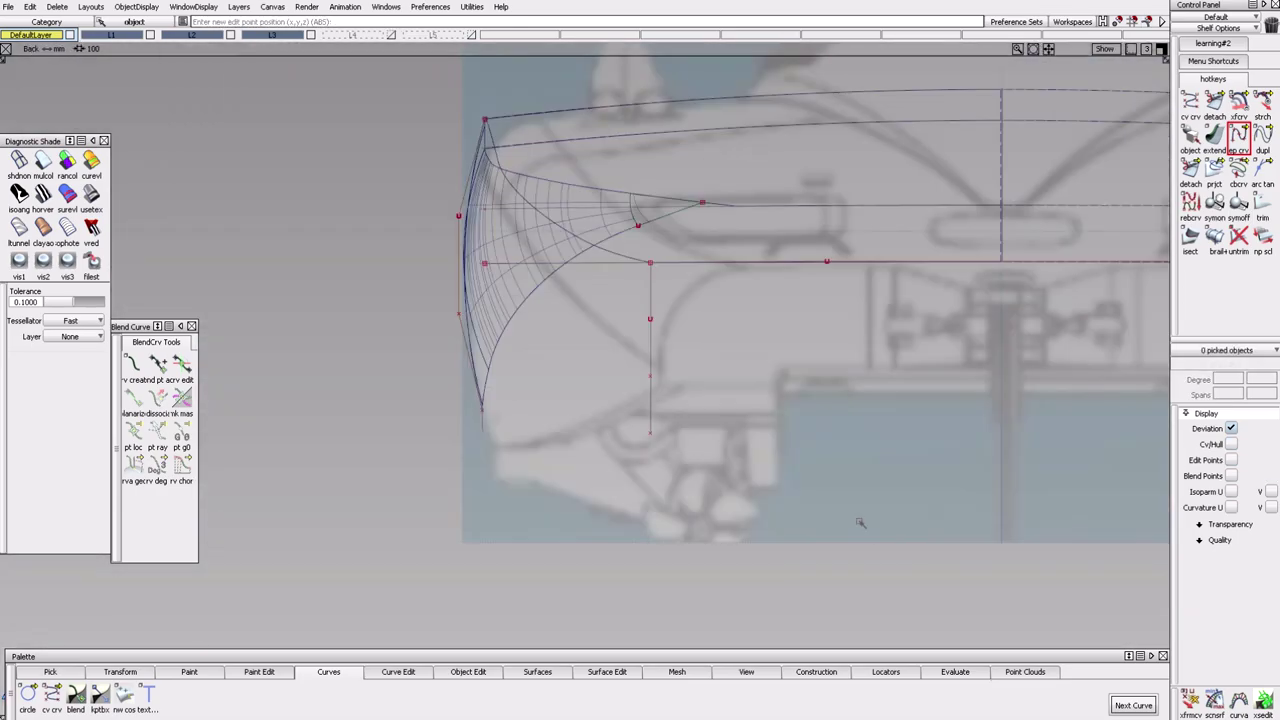
Try a tangent arc in the top view from the side surface's lower corner along the hull outline.
key("F1")
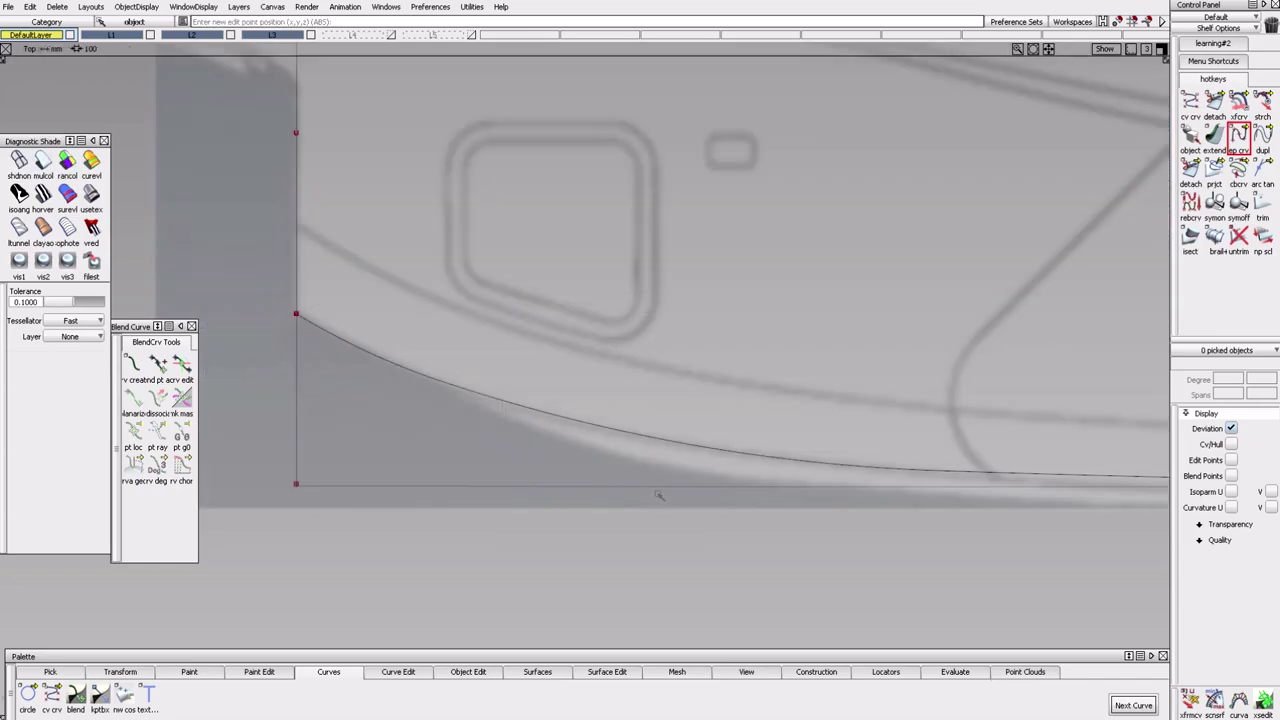
right_click_drag(755, 502, 791, 518, "alt+shift")
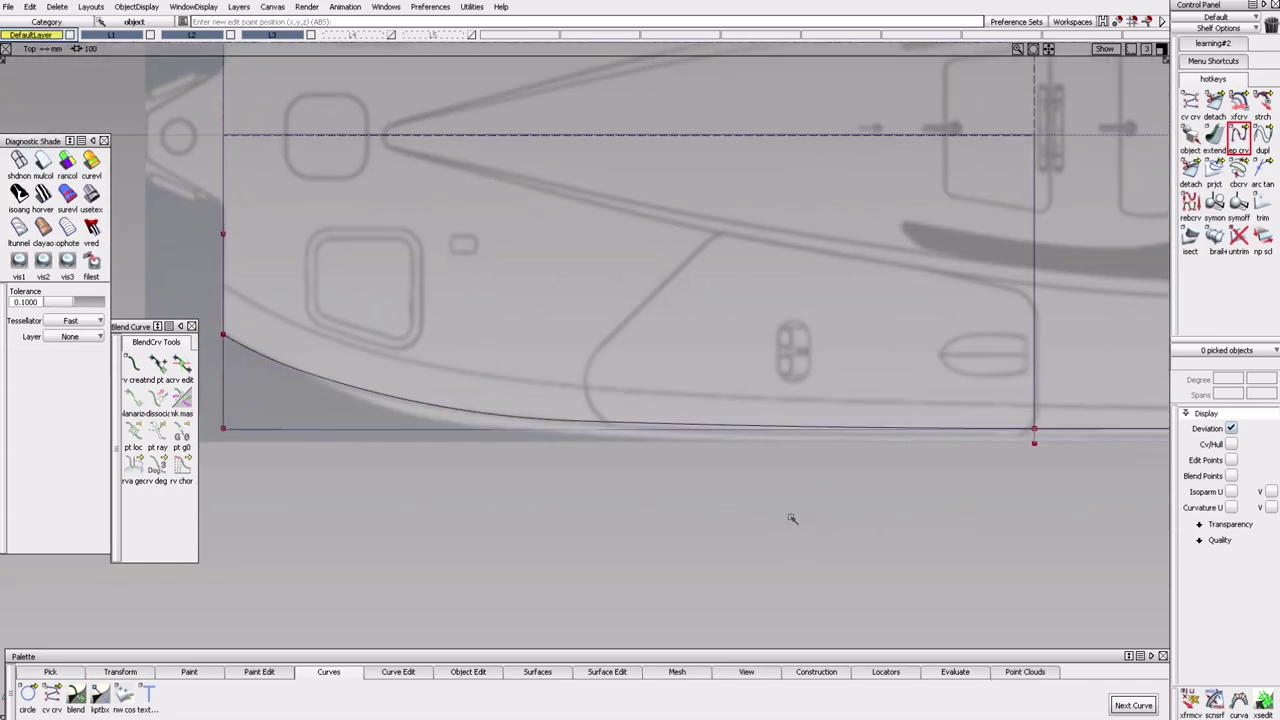
key("F2")
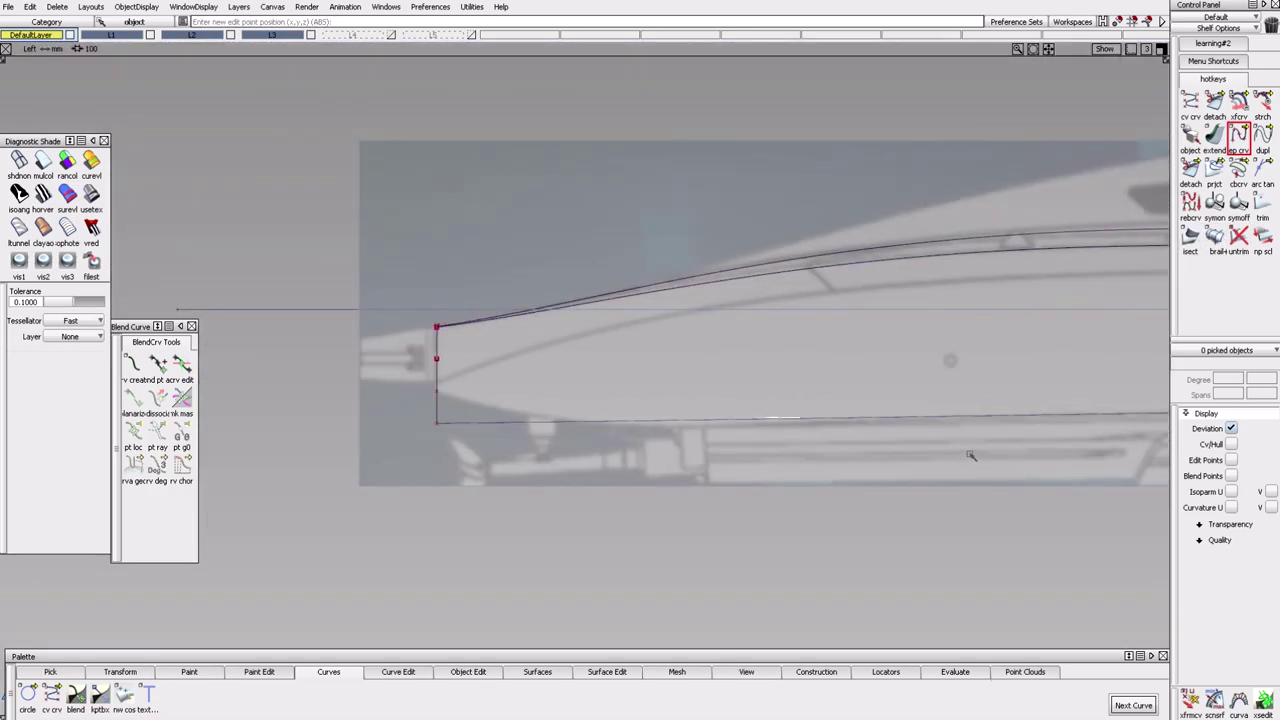
key("F1")
key("a")
middle_click_drag(1150, 445, 810, 425, "alt+shift")
right_click_drag(774, 557, 774, 531, "ctrl+shift")
mouse_move(633, 385)
right_mouse_down("alt+shift")
mouse_move(897, 428)
mouse_move(800, 430)
right_mouse_up("alt+shift")
left_click(1262, 175)
left_click(1015, 370)
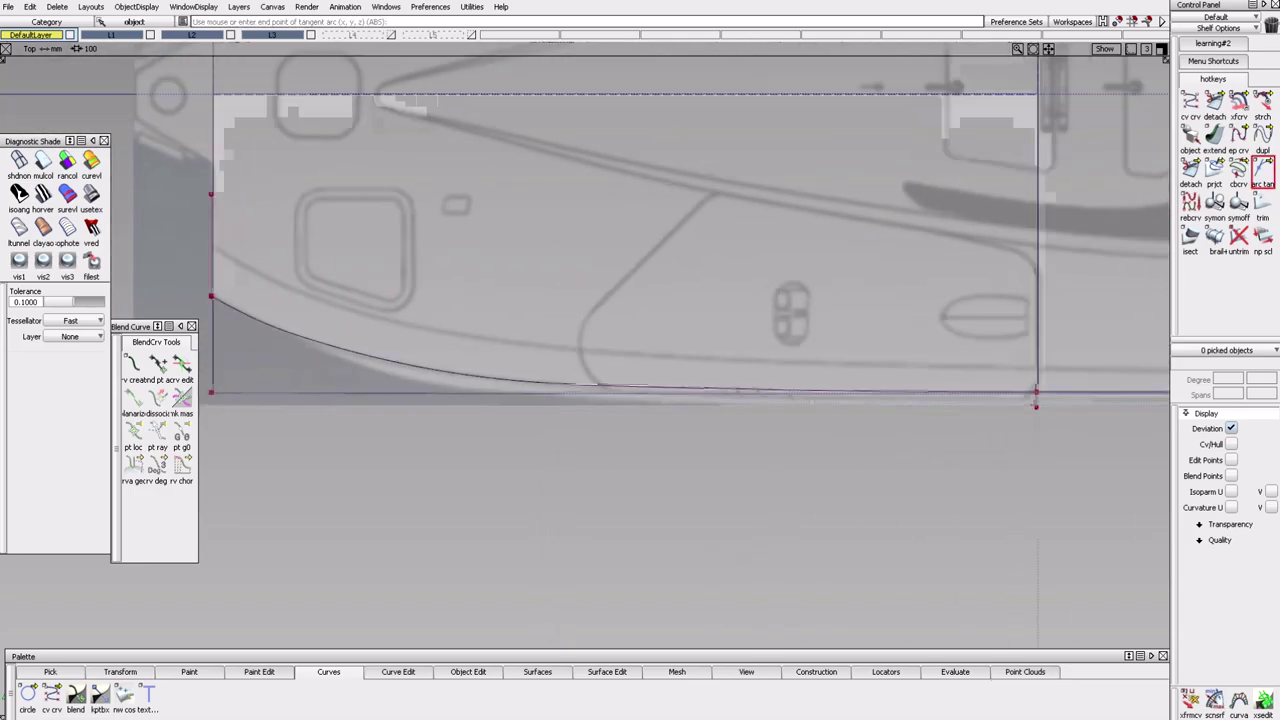
mouse_move(620, 426)
right_mouse_down("alt+shift")
mouse_move(663, 400)
mouse_move(623, 443)
right_mouse_up("alt+shift")
middle_click_drag(623, 443, 634, 443, "alt+shift")
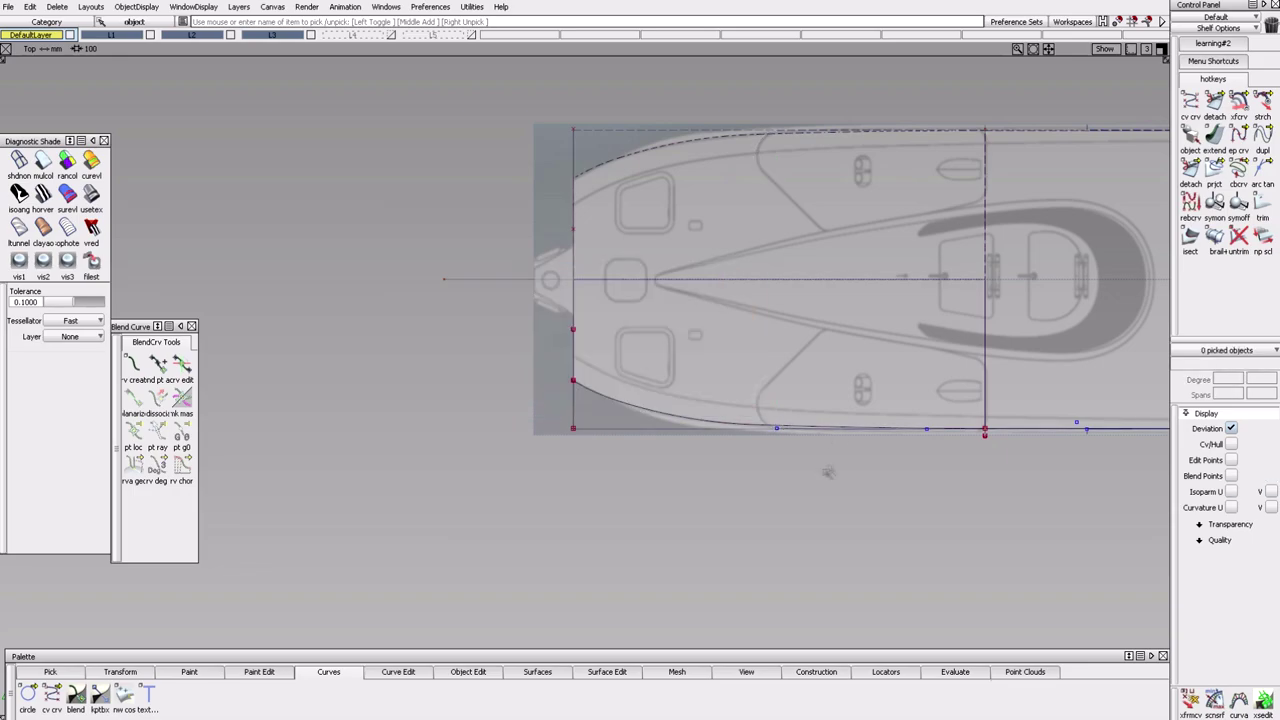
Try a second tangent arc curving along the outline to the stern and delete the trial arcs.
right_click_drag(823, 471, 998, 478, "alt+shift")
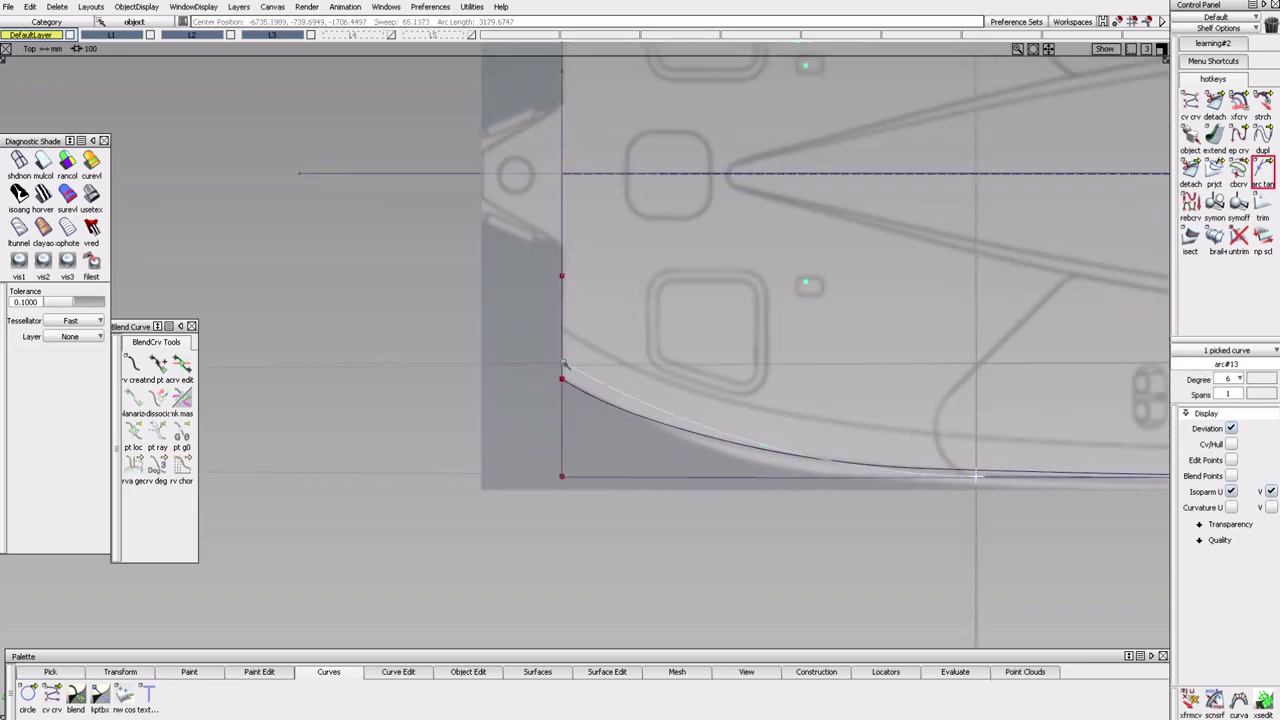
left_click_drag(868, 508, 915, 473, "ctrl+shift")
key("Delete")
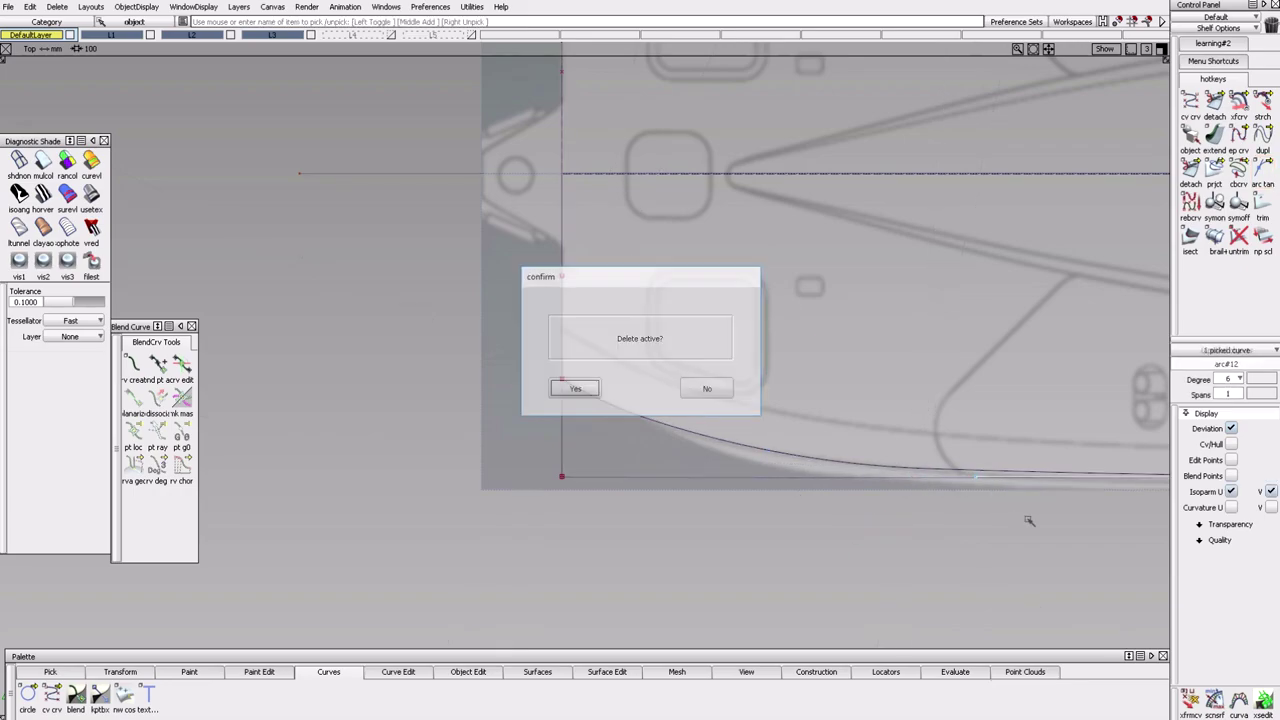
key("Return")
Draw a chain of tangent arcs in the top view from the side surface's lower corner along the hull outline to the stern.
right_click_drag(1029, 517, 920, 520, "alt+shift")
middle_click_drag(920, 520, 420, 434, "alt+shift")
right_click_drag(420, 434, 1003, 420, "alt+shift")
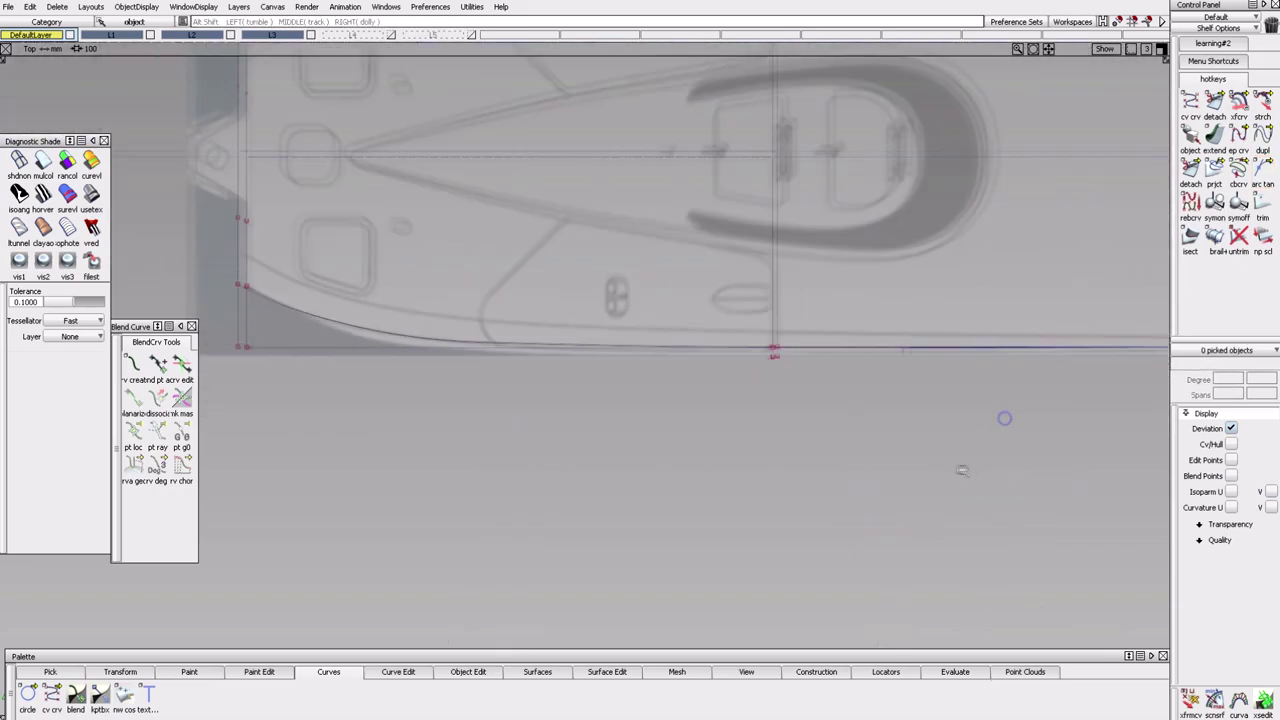
middle_click_drag(1003, 420, 971, 366, "alt+shift")
left_click_drag(971, 366, 905, 395, "alt+shift")
key("F1")
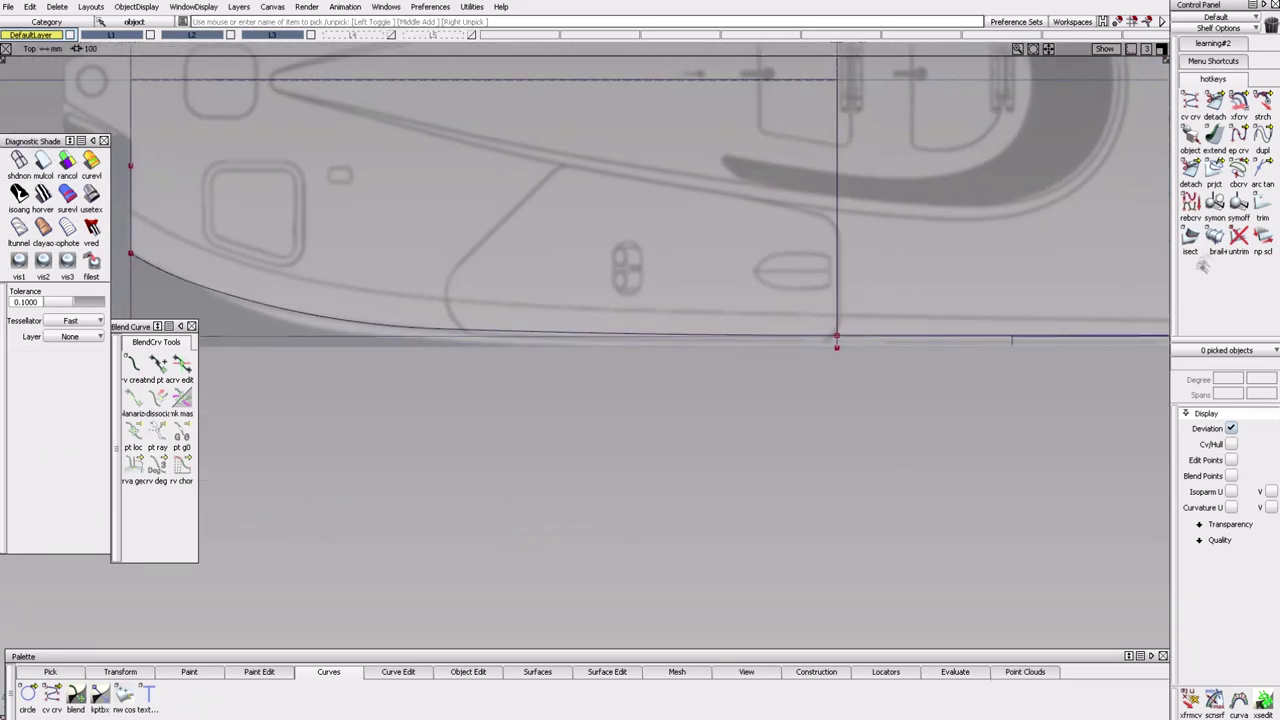
right_click_drag(1080, 300, 745, 373, "alt+shift")
right_click_drag(787, 455, 686, 423, "alt+shift")
left_click_drag(766, 531, 766, 566, "ctrl+shift")
right_click_drag(766, 566, 818, 451, "alt+shift")
left_click(640, 289)
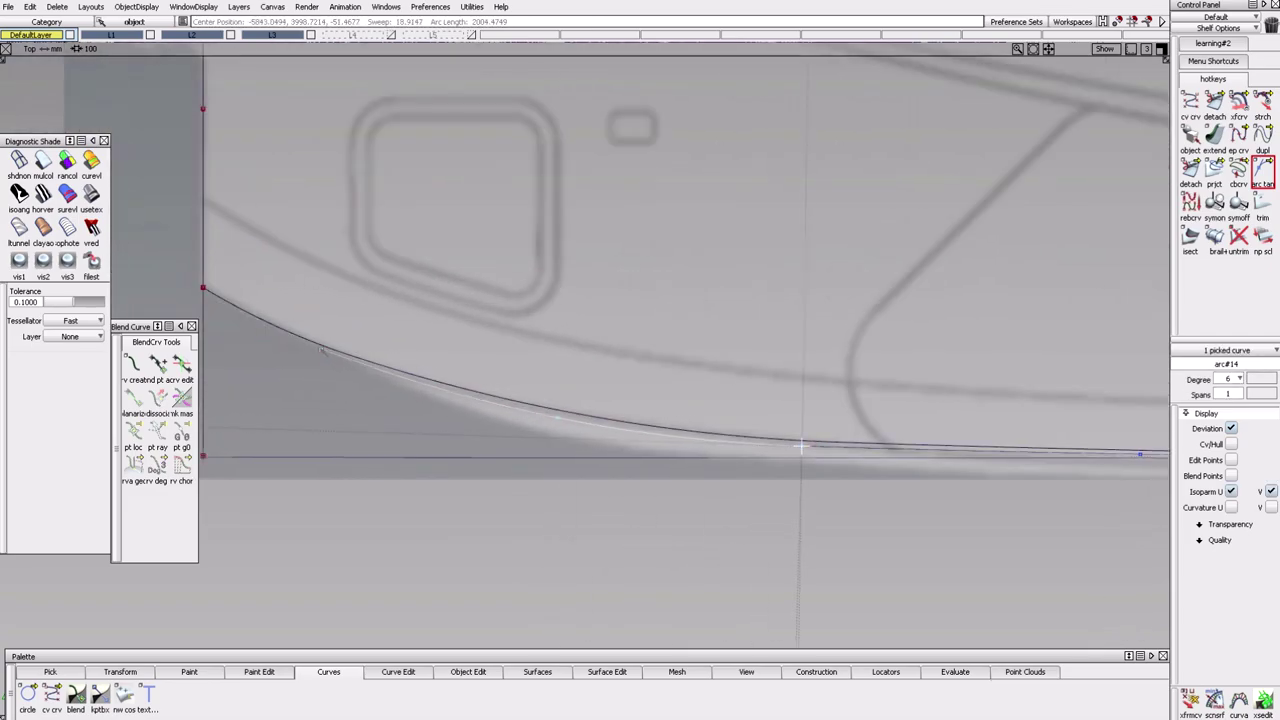
right_click_drag(473, 259, 791, 401, "alt+shift")
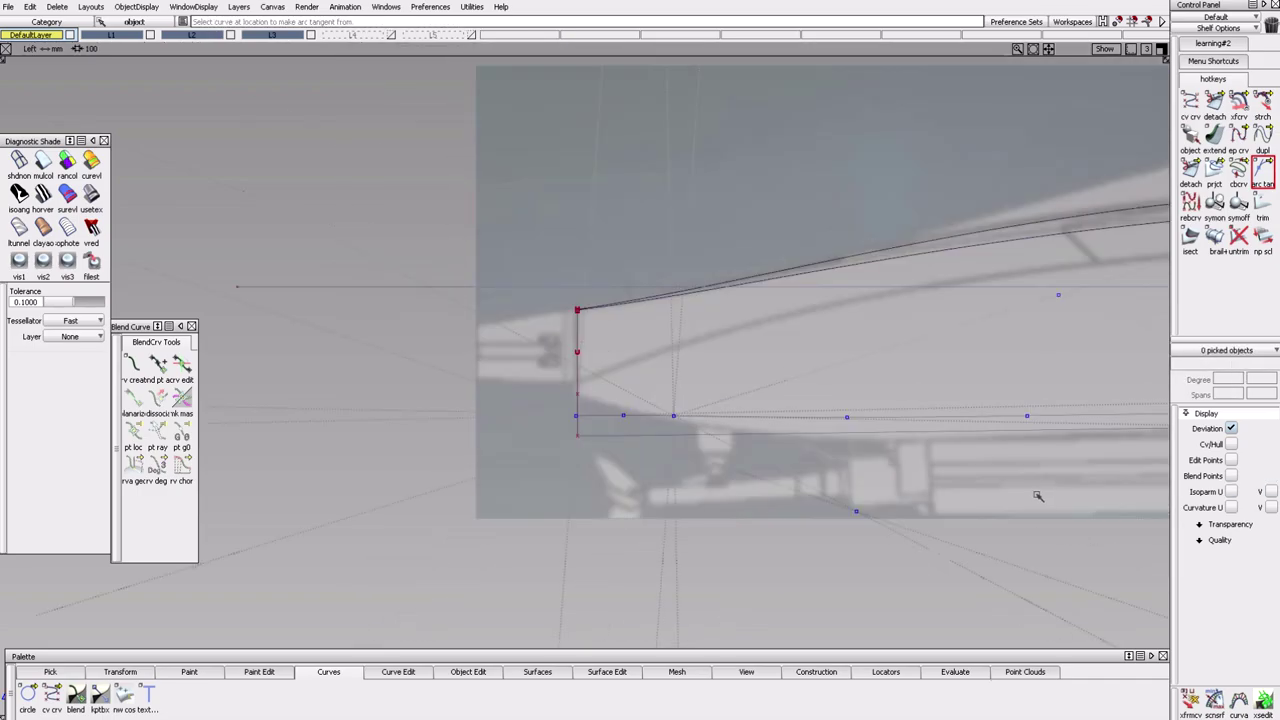
Delete the guidelines and hide the CVs and edit points of the new lower-edge arcs.
left_click(57, 7)
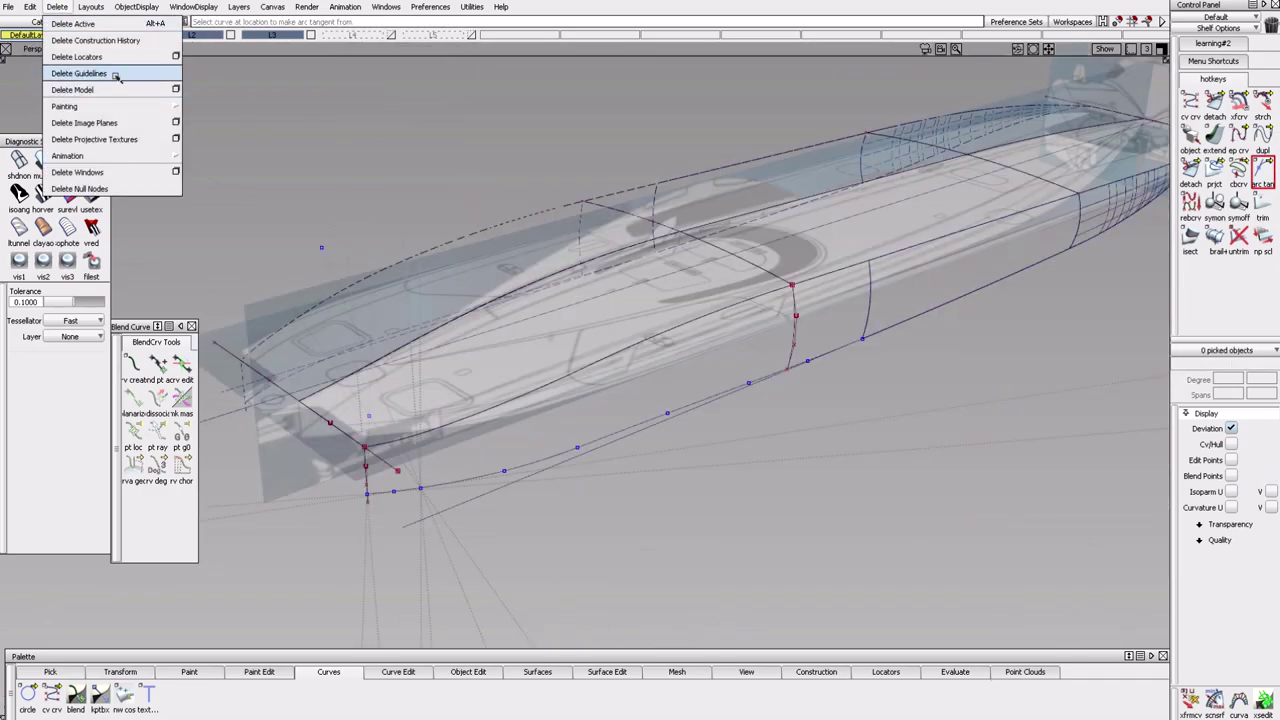
left_click(80, 73)
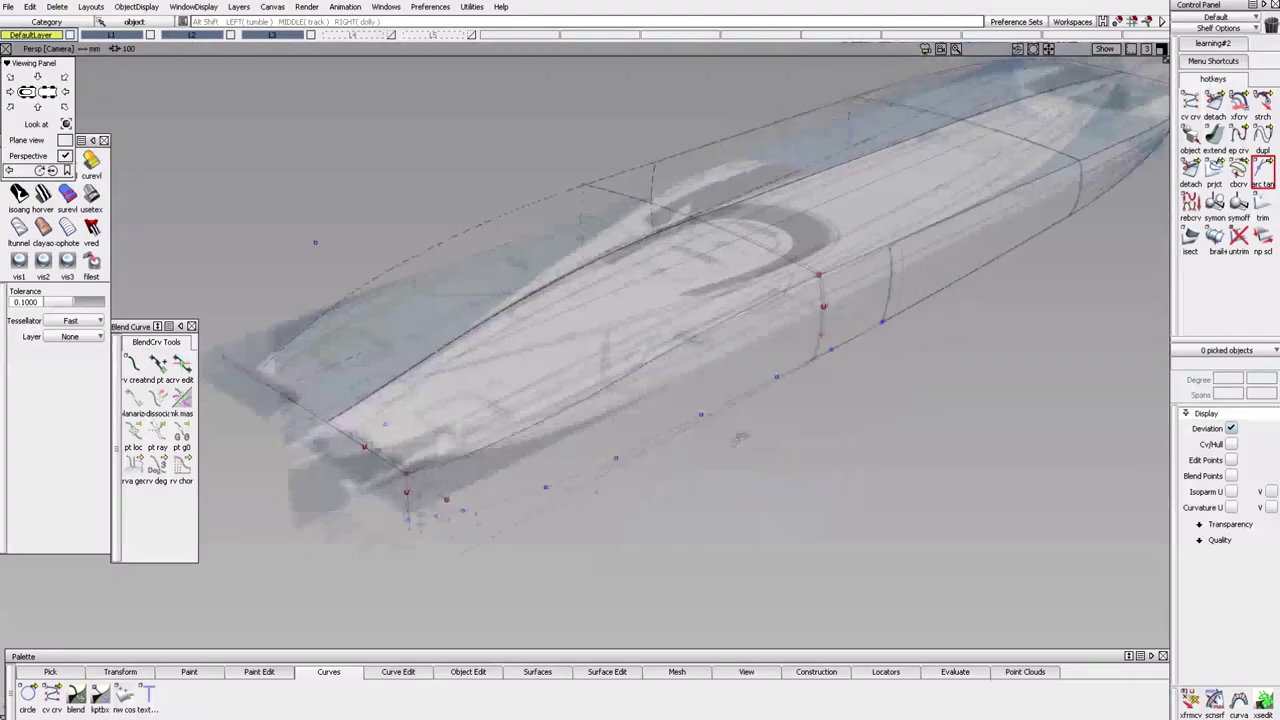
left_click(1238, 443)
left_click(978, 477)
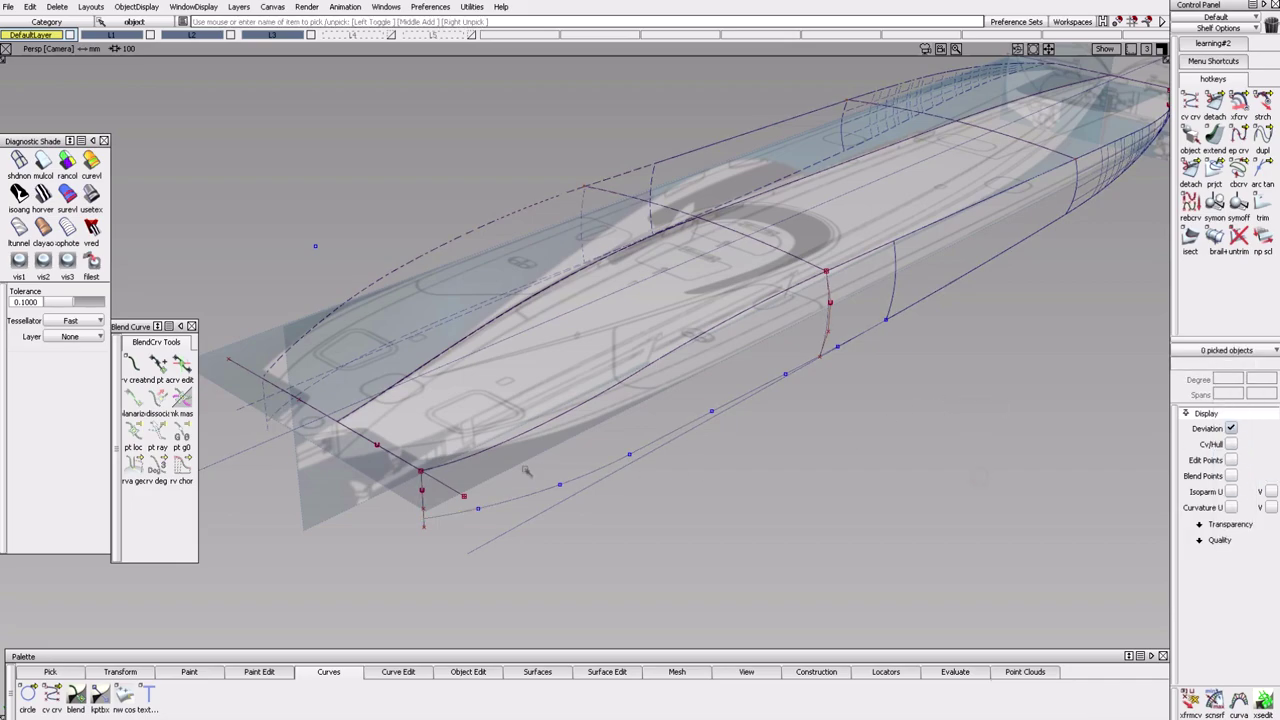
left_click(1234, 459)
left_click(1244, 460)
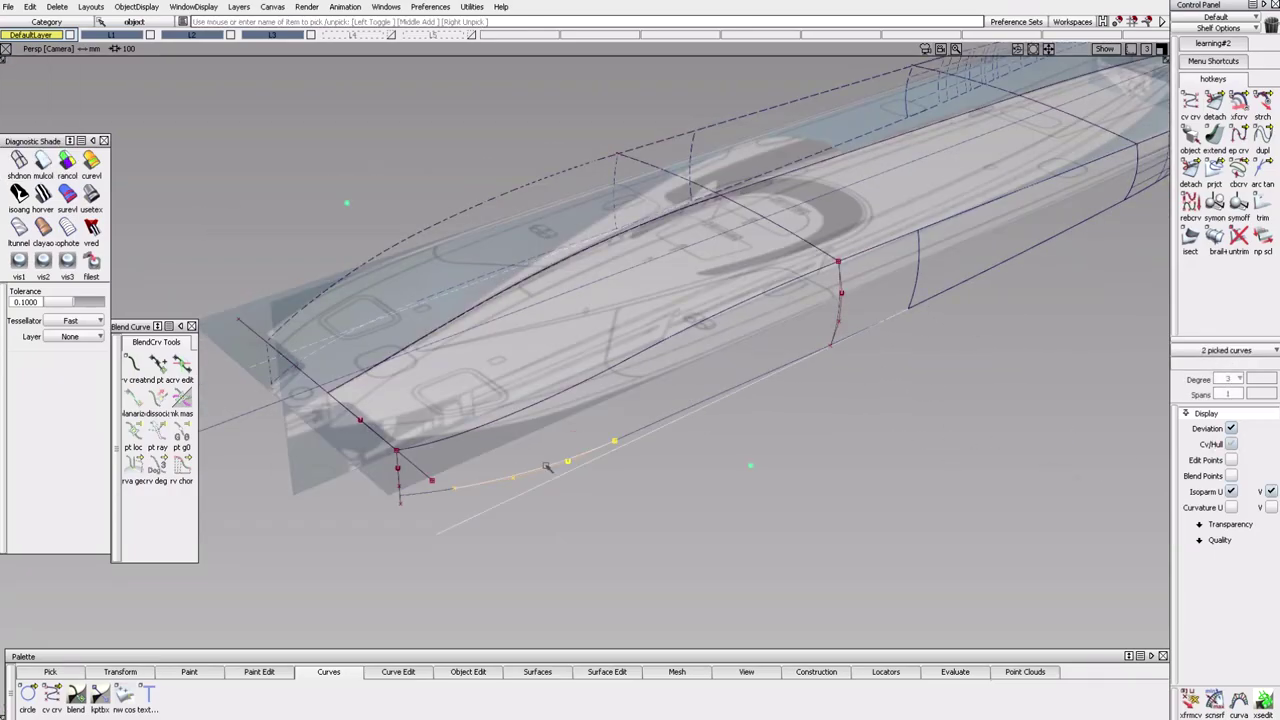
Rebuild the vertical stern curve as a degree 1 curve with one span.
left_click_drag(703, 508, 760, 395, "ctrl+shift")
left_click(1236, 427)
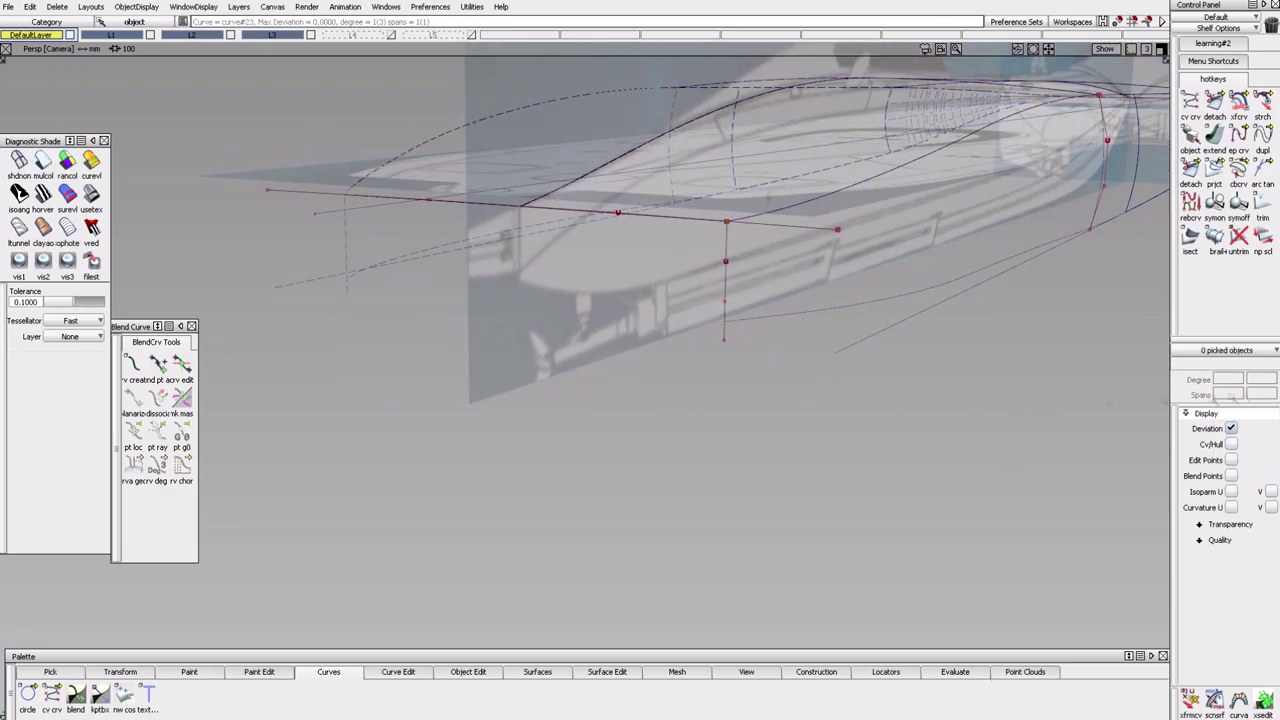
mouse_move(735, 333)
left_mouse_down("ctrl+shift")
mouse_move(737, 349)
mouse_move(723, 337)
left_mouse_up("ctrl+shift")
left_click(723, 338)
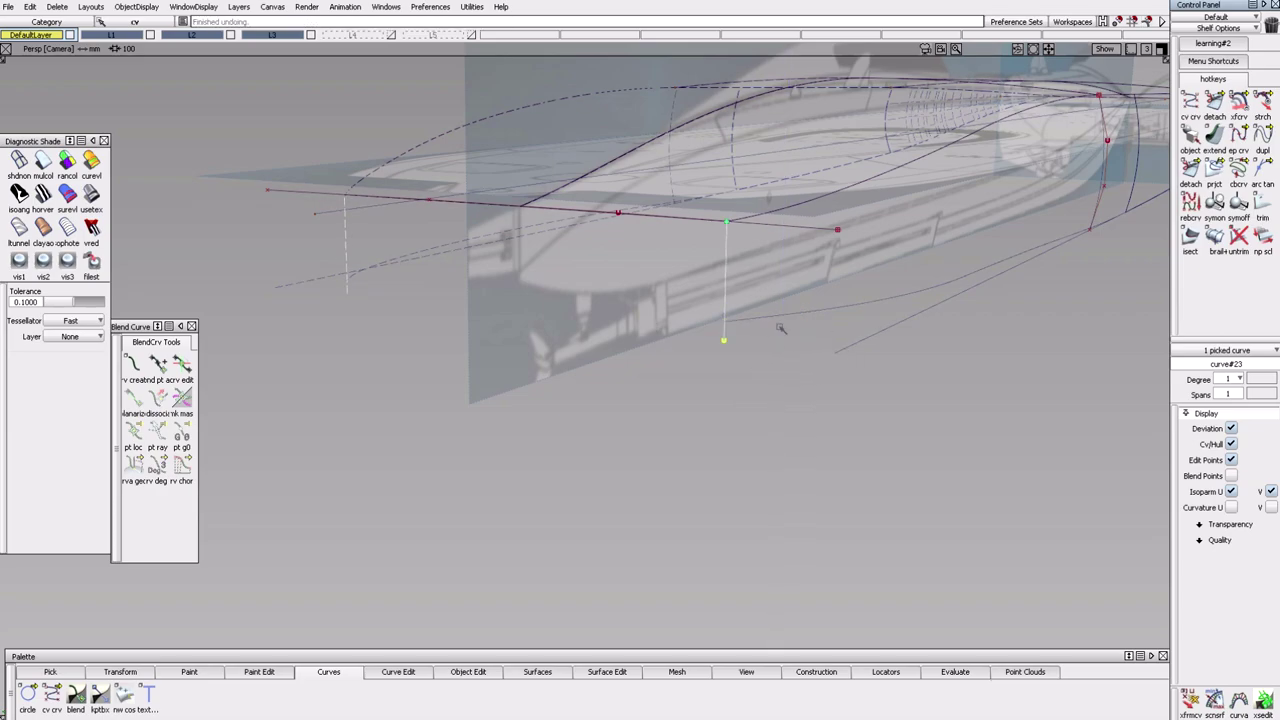
Try lowering the vertical stern curve's bottom CV in the side view and undo the move.
key("F2")
right_click_drag(752, 365, 697, 414, "alt+shift")
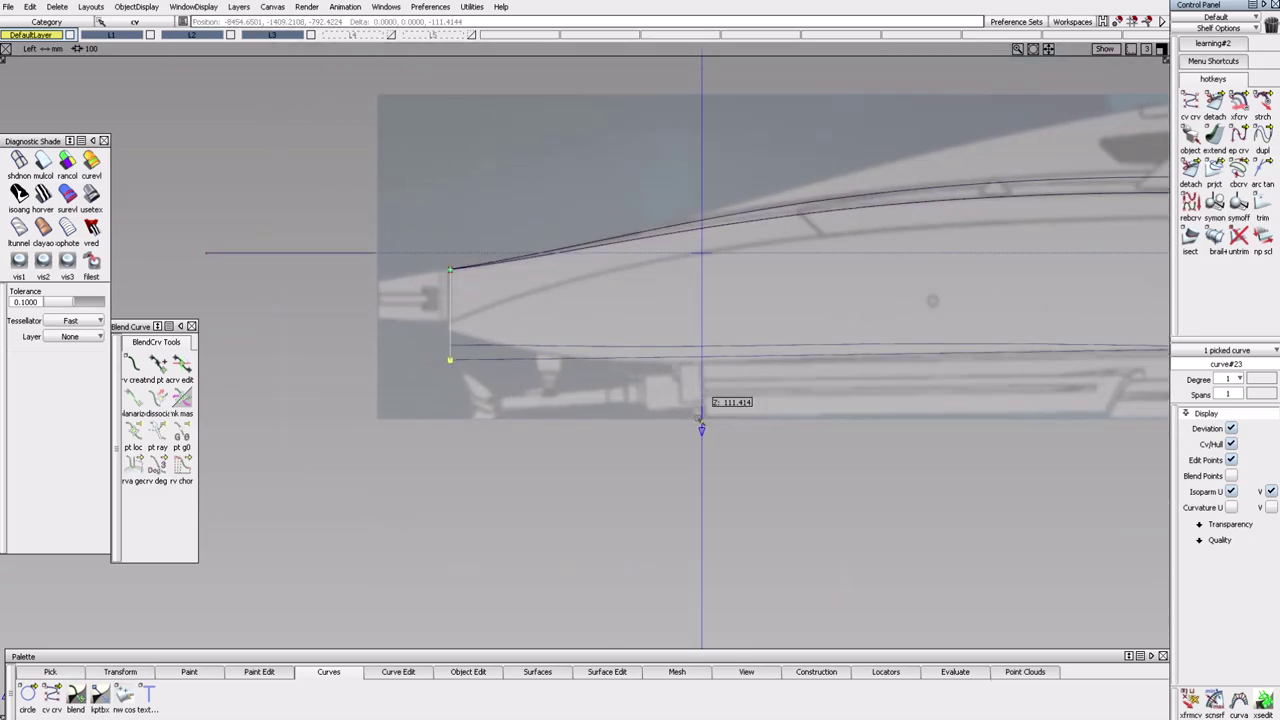
key("ctrl+shift+n")
key("F3")
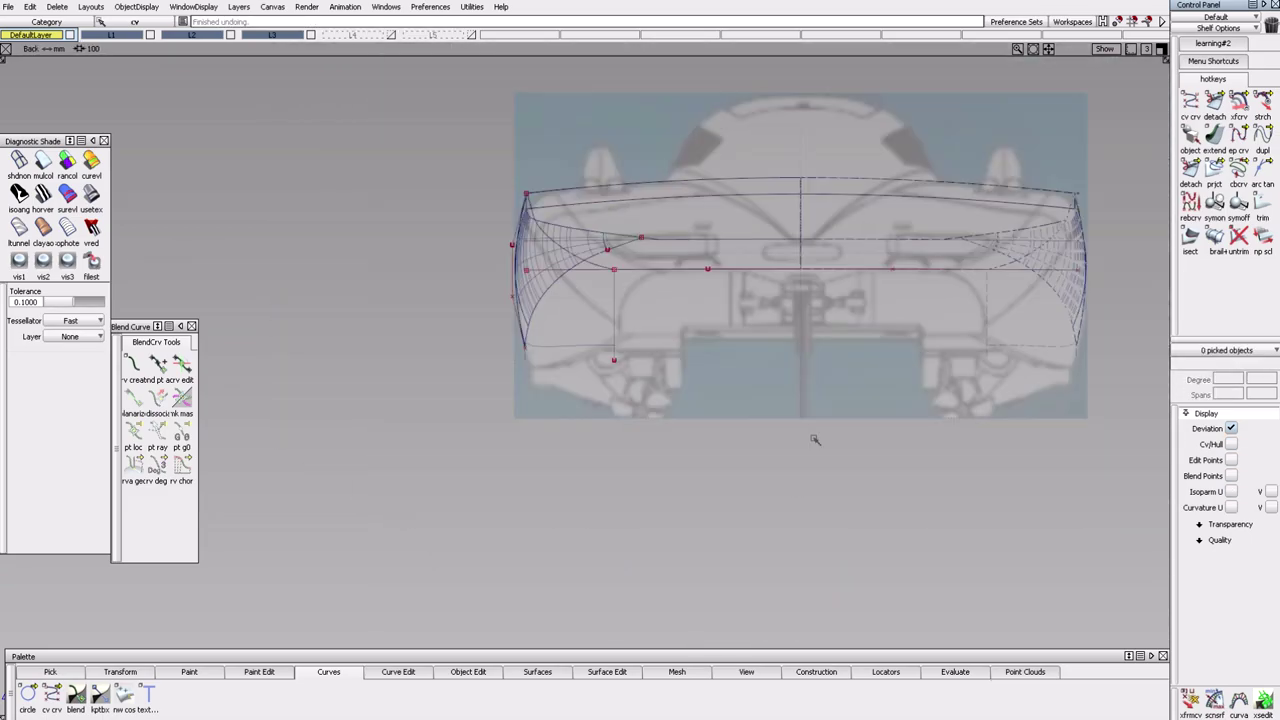
Pick the stern-end CV of the last lower-edge arc and snap it onto the vertical stern curve.
key("F4")
left_click_drag(757, 476, 757, 476, "ctrl+shift")
left_click_drag(757, 476, 780, 445, "alt+shift")
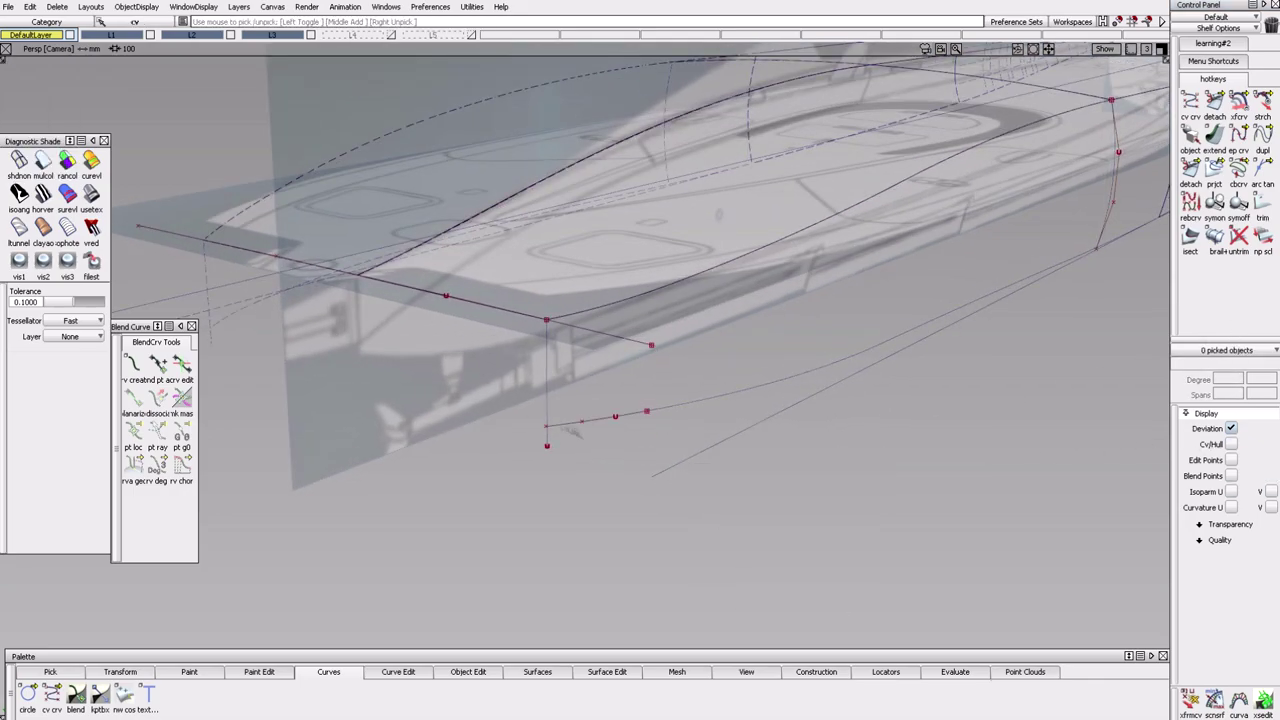
left_click(600, 418)
right_click_drag(600, 418, 560, 440, "alt+shift")
left_click_drag(529, 466, 531, 463, "ctrl+shift")
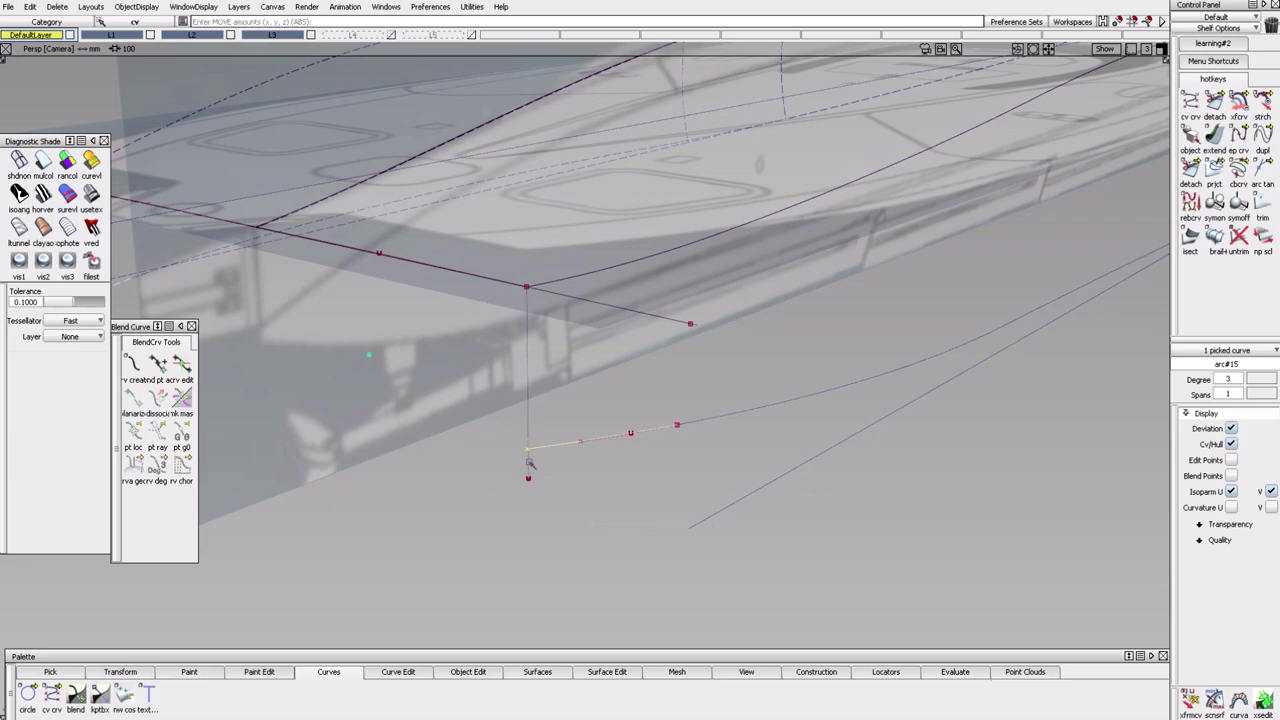
Attach the chain of tangent arcs into one lower-edge curve running to the stern.
left_click_drag(994, 543, 520, 600, "alt+shift")
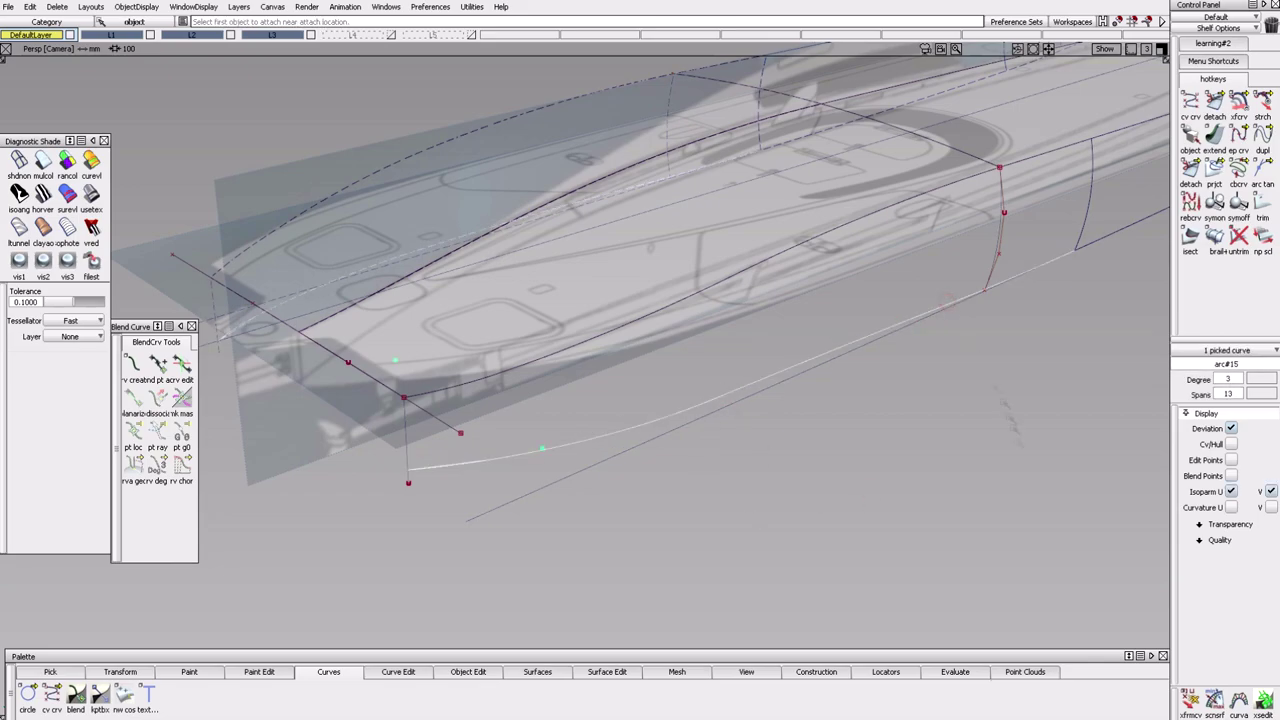
left_click_drag(857, 427, 723, 549, "alt+shift")
key("F1")
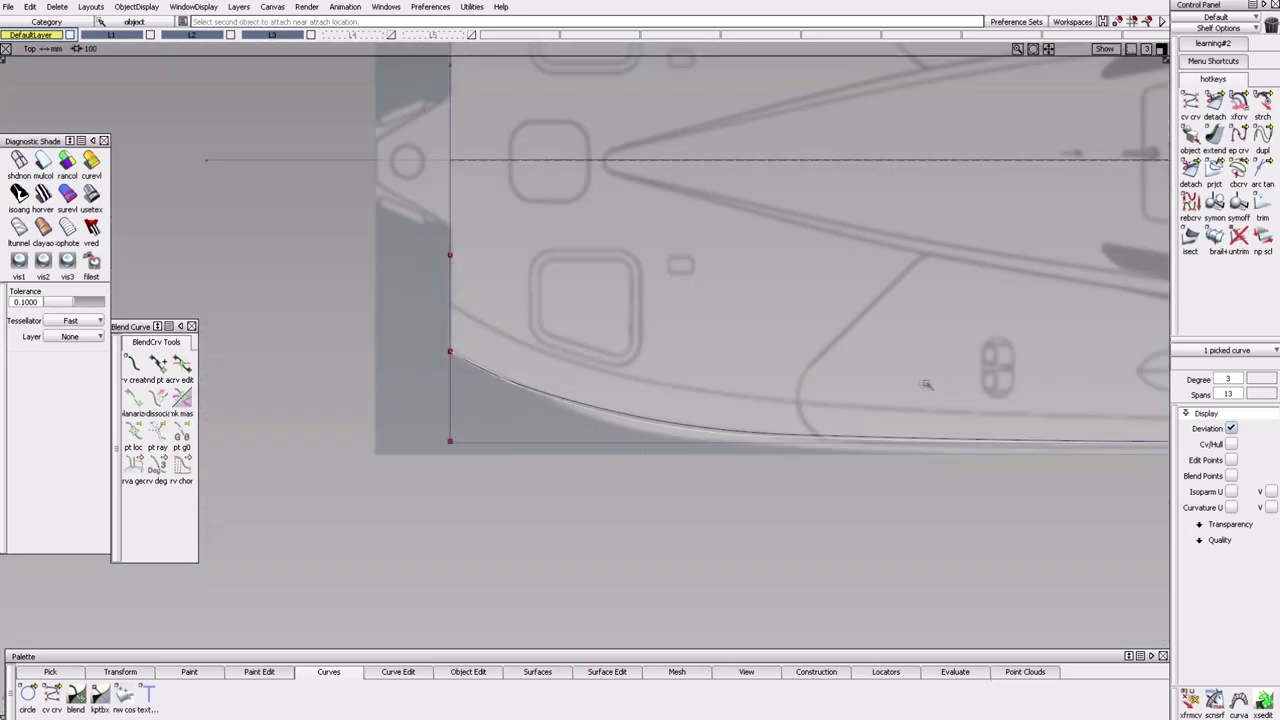
Detach the lower-edge curves in the top view where they cross near the stern.
middle_click_drag(718, 442, 813, 422, "alt+shift")
right_click_drag(813, 422, 755, 343, "alt+shift")
key("d")
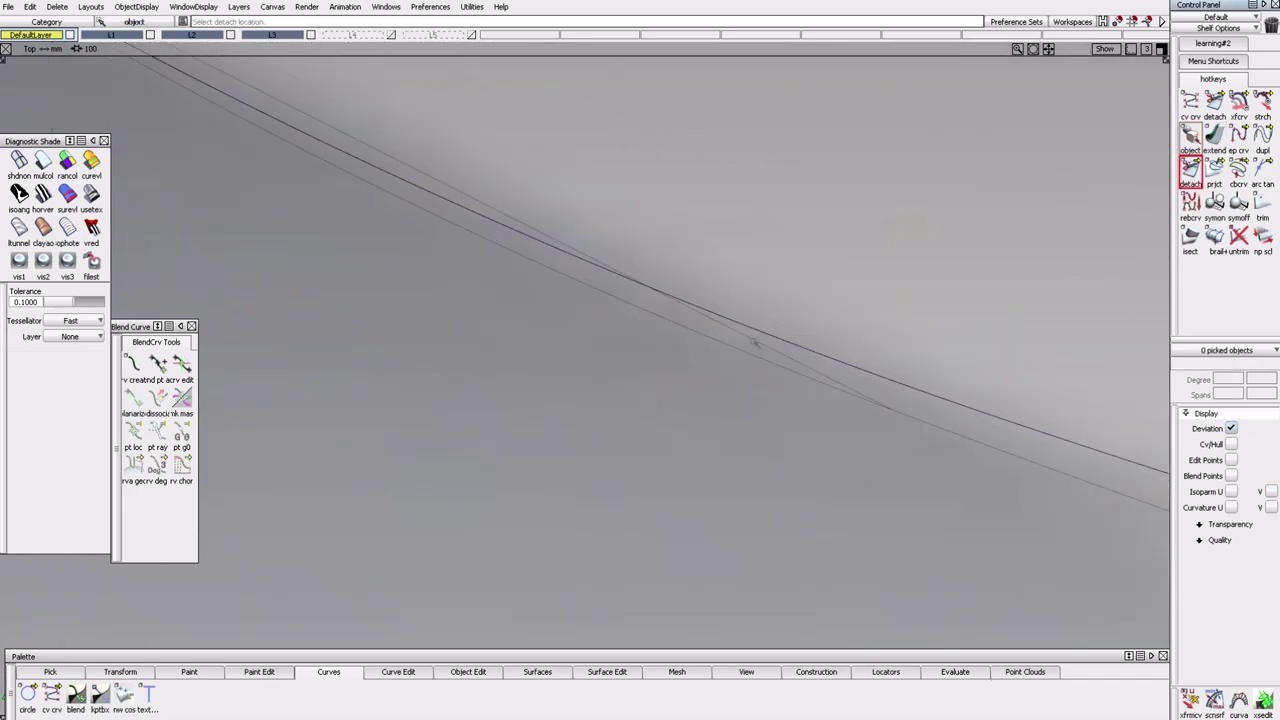
middle_click_drag(780, 353, 863, 277, "alt+shift")
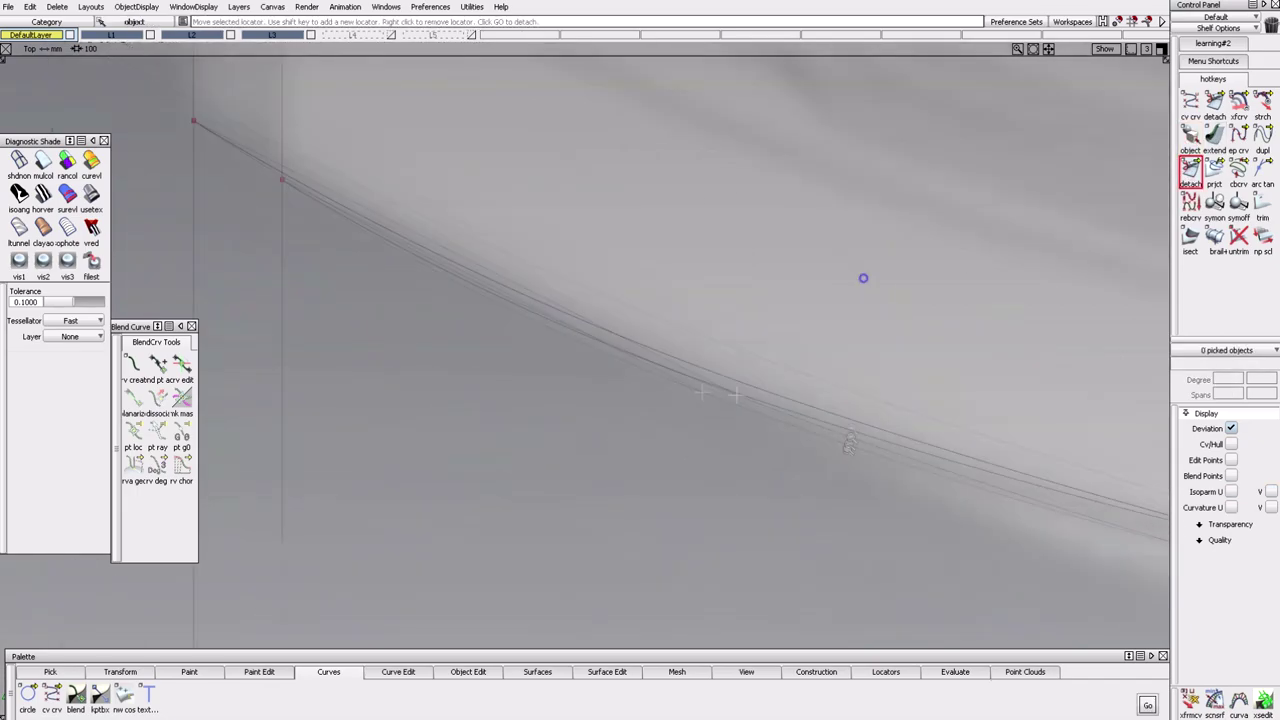
left_click(517, 160)
key("Escape")
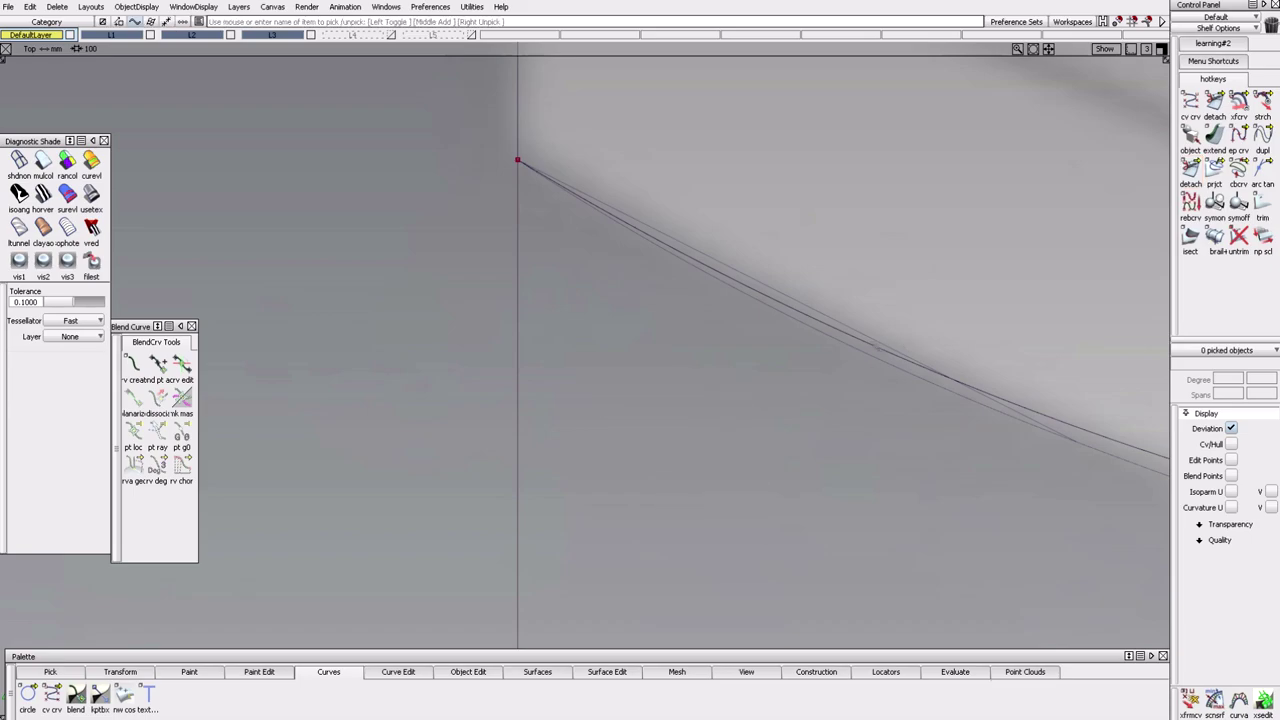
left_click(1190, 168)
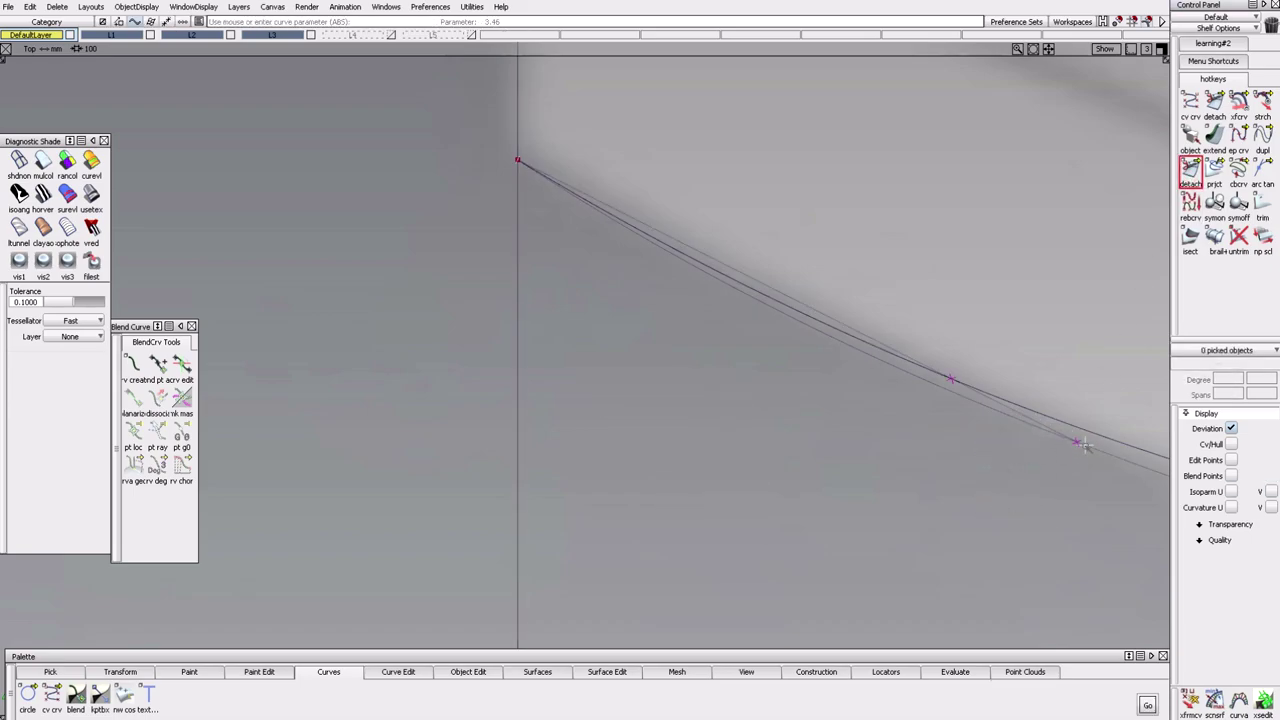
right_click_drag(1005, 457, 1045, 470)
key("Return")
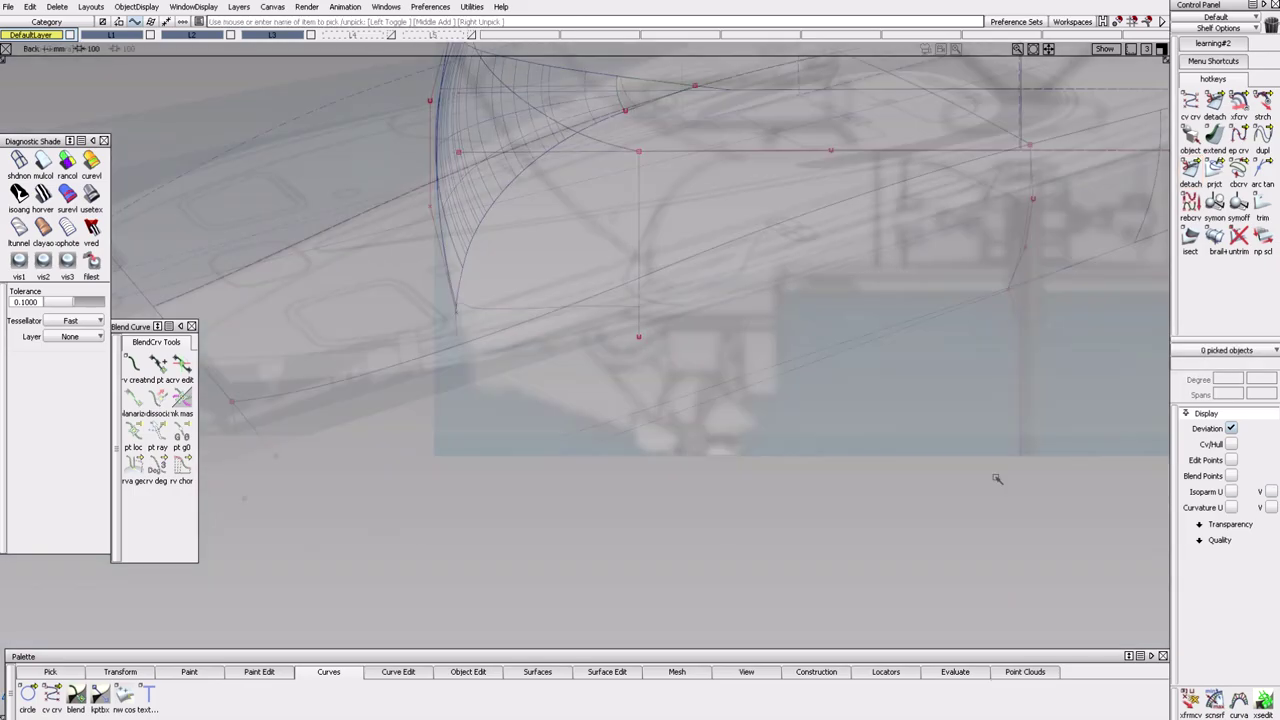
Attach the remaining top-view edge segments into one curve running to the stern.
left_click_drag(997, 480, 813, 467, "alt+shift")
left_click(398, 671)
left_click(395, 529)
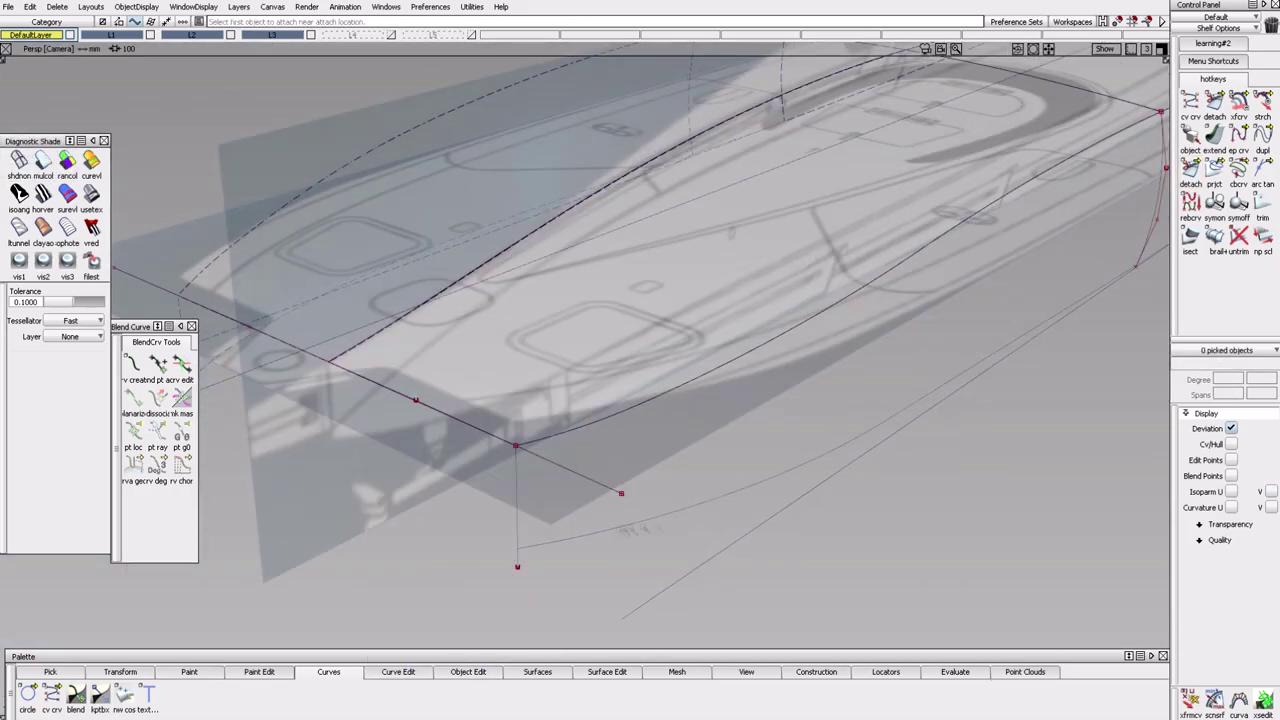
left_click(880, 516)
left_click_drag(880, 516, 940, 460, "alt+shift")
left_click_drag(1048, 412, 760, 380, "alt+shift")
Combine the side-view and top-view lower-edge profiles into a single 3D curve.
left_click(1238, 170)
left_click_drag(849, 483, 692, 432, "alt+shift")
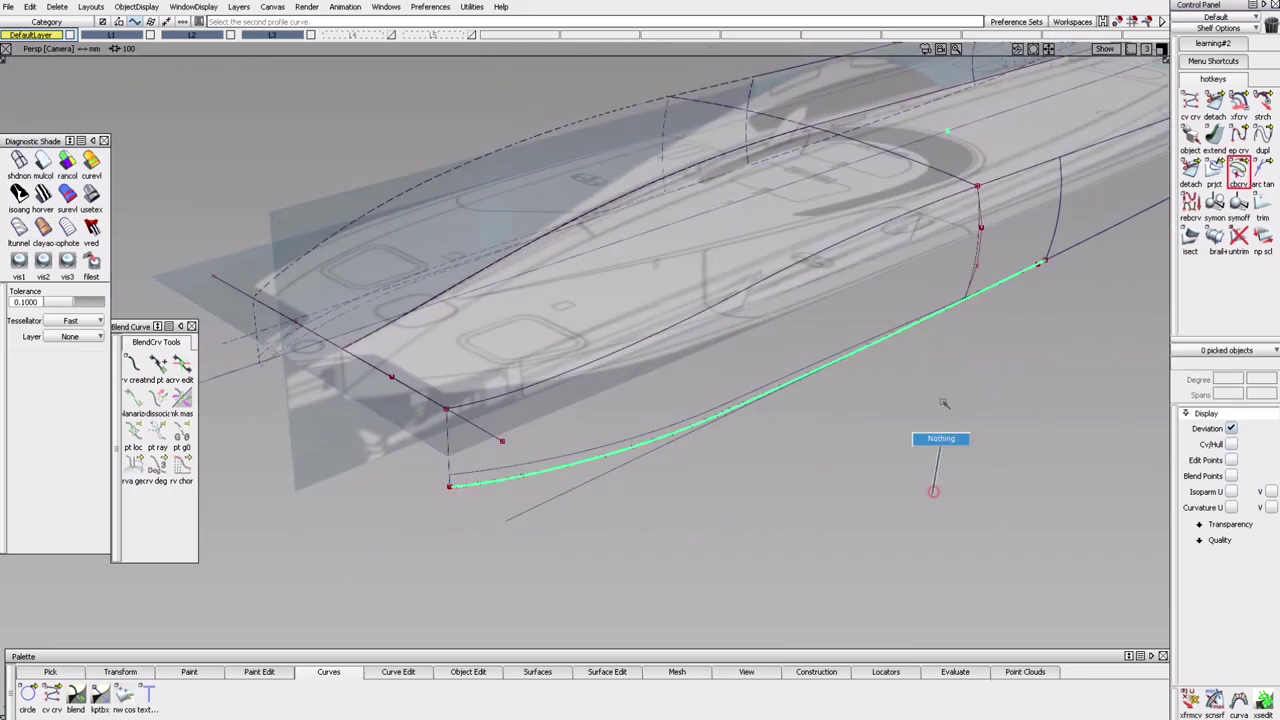
left_click_drag(944, 403, 850, 452, "ctrl+shift")
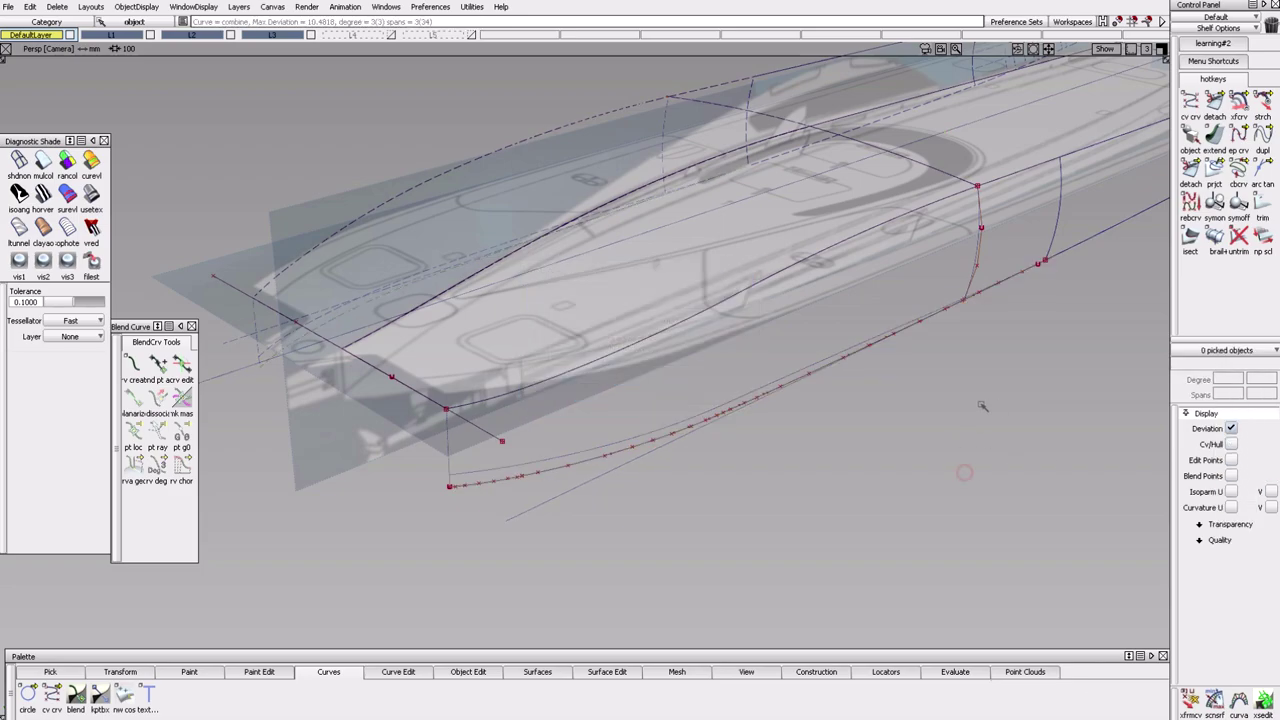
left_click_drag(981, 405, 820, 470, "alt+shift")
Reduce the combined lower-edge curve to 6 spans.
left_click(820, 470)
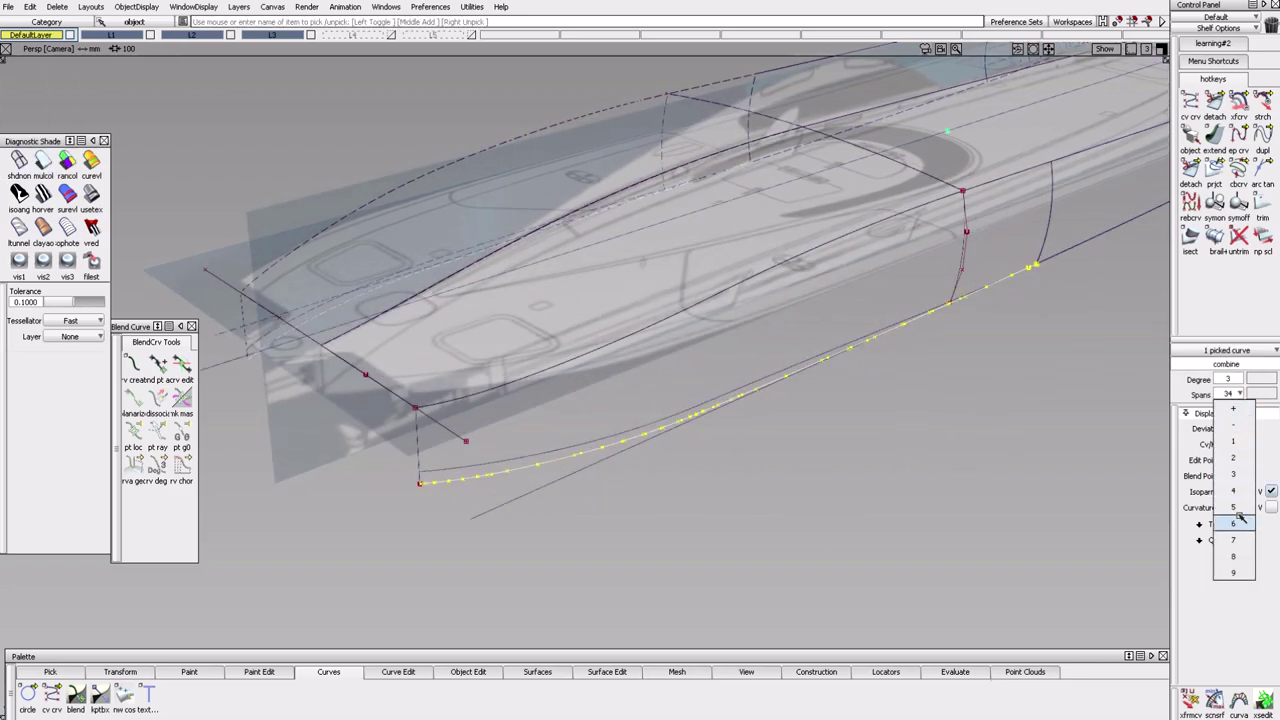
left_click(1236, 520)
left_click_drag(845, 442, 930, 417, "alt+shift")
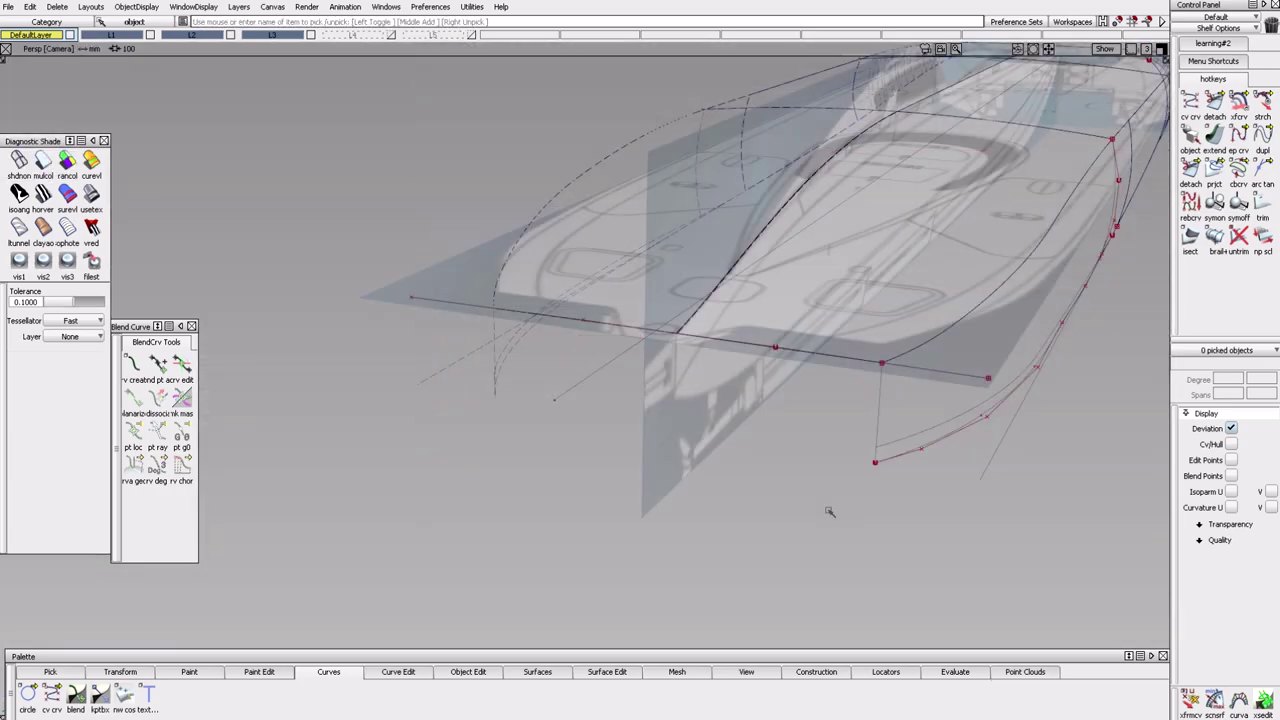
Duplicate the upper deck-edge segments and attach them into one upper-edge curve from the stern.
left_click_drag(829, 514, 1081, 465, "alt+shift")
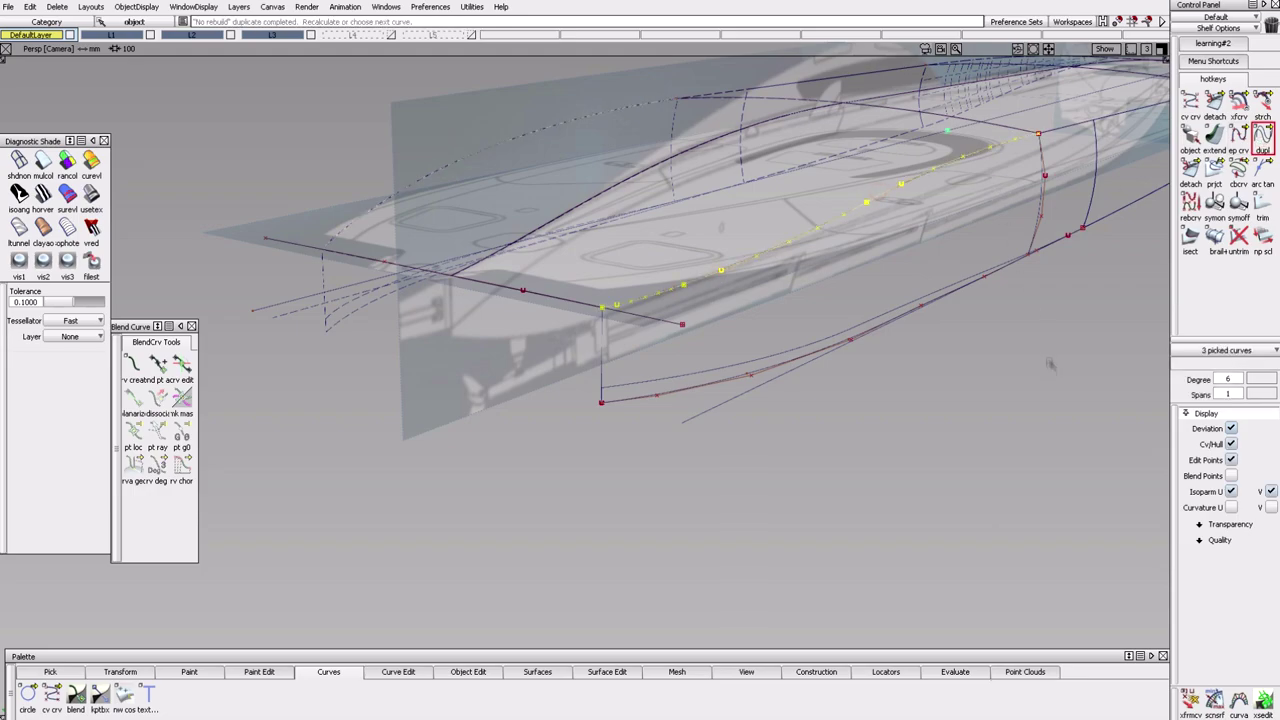
left_click(665, 289)
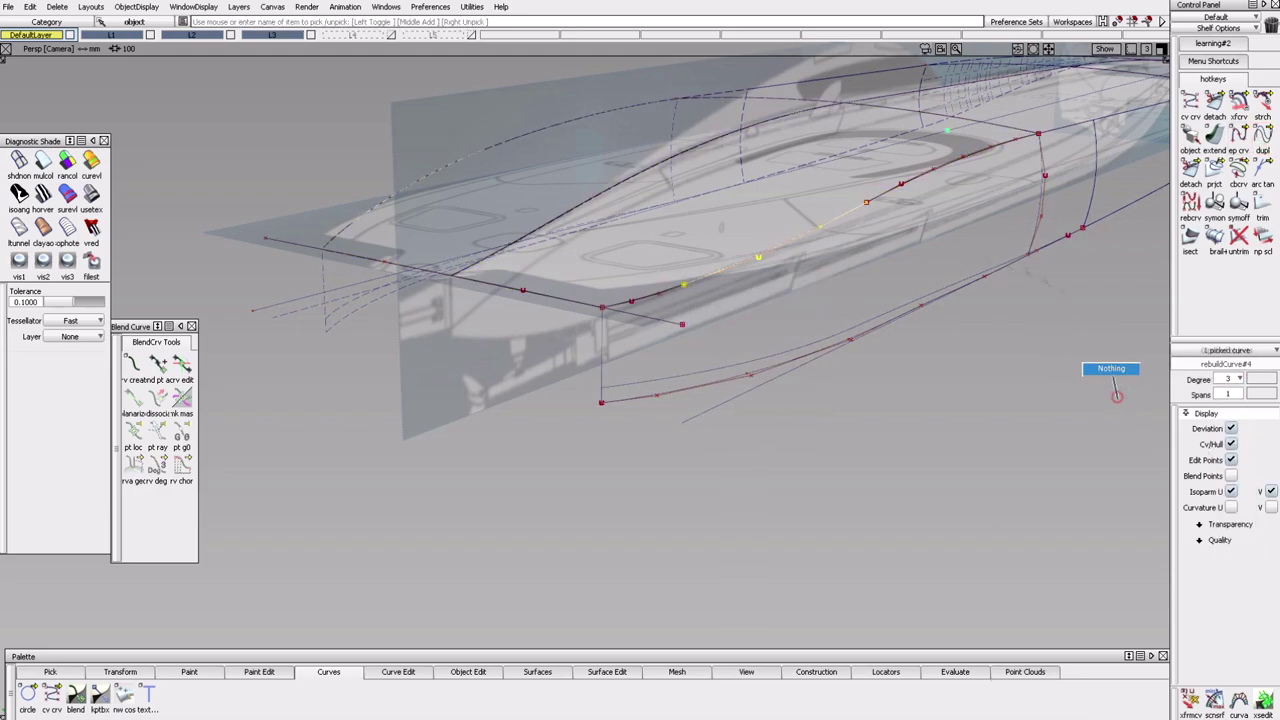
left_click(1148, 442)
left_click_drag(410, 678, 575, 457)
left_click(947, 130)
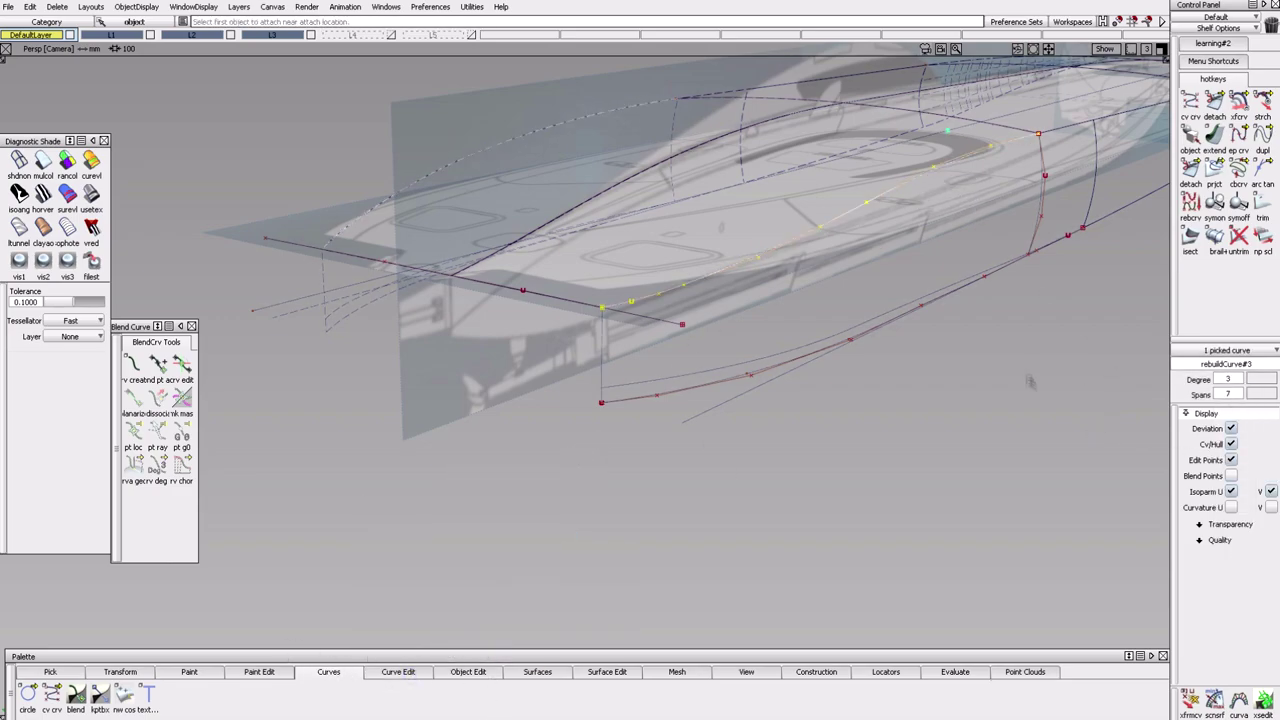
Try a Square surface starting from the vertical stern curve and the upper-edge curve.
left_click_drag(1028, 389, 1030, 281, "alt+shift")
left_click(540, 672)
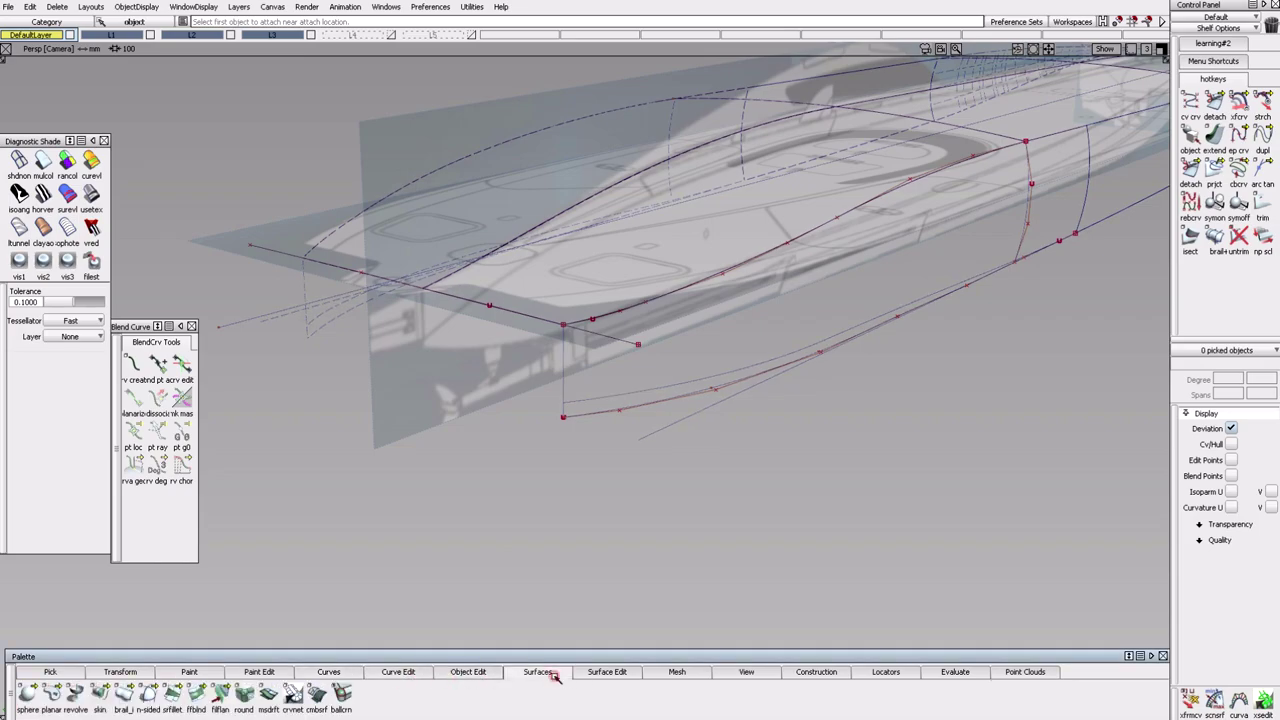
left_click_drag(149, 657, 148, 658)
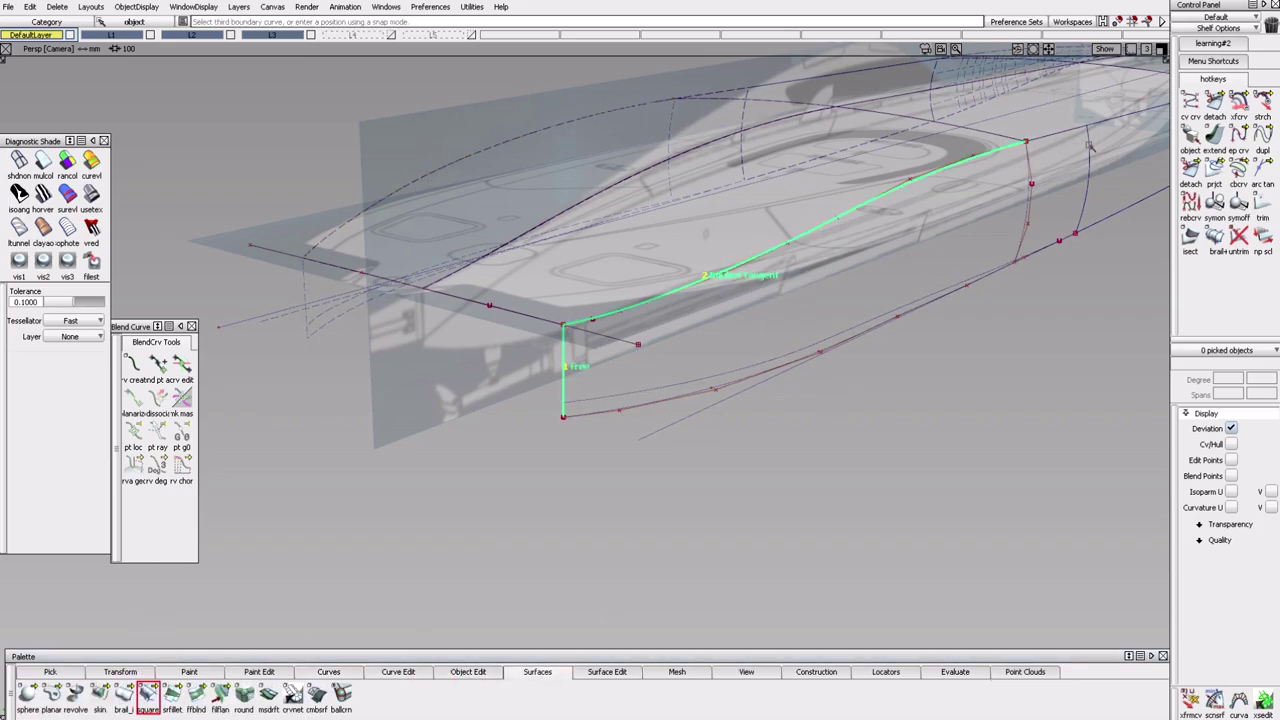
left_click_drag(1089, 155, 960, 316, "alt+shift")
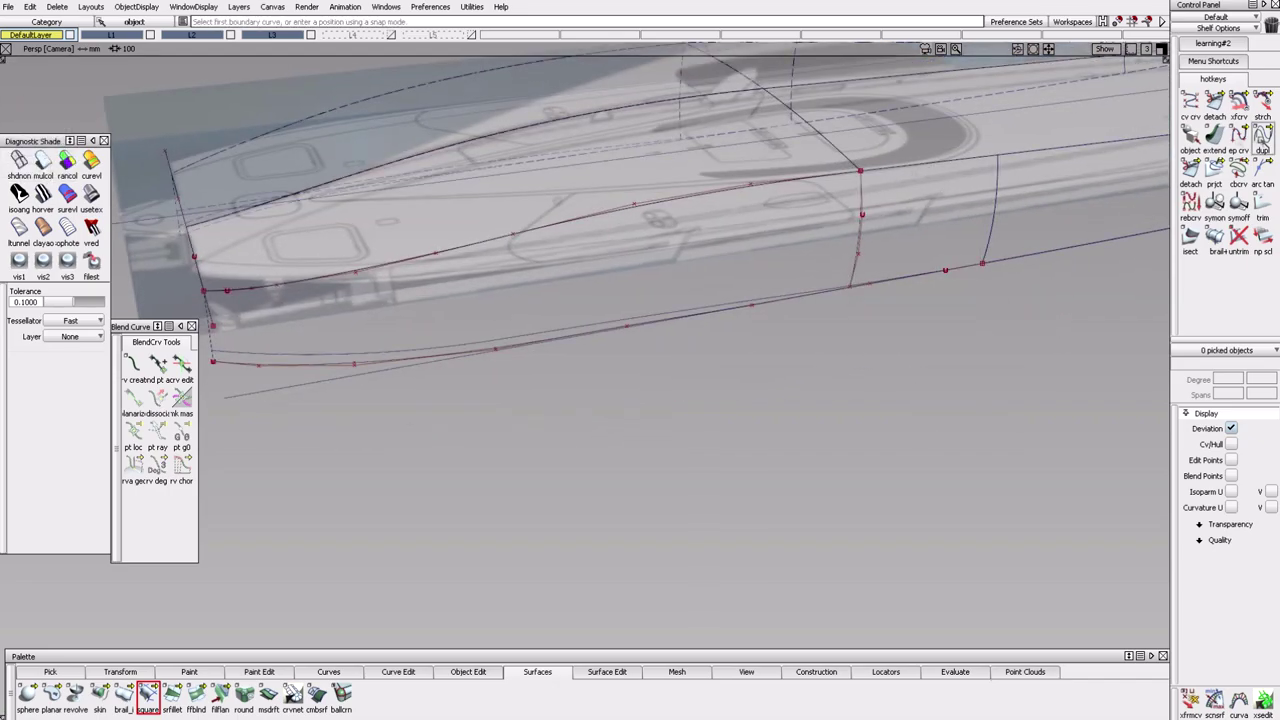
Duplicate the upper edge of the forward hull side as a curve.
left_click(965, 170)
left_click_drag(964, 182, 846, 463, "alt+shift")
left_click(880, 398)
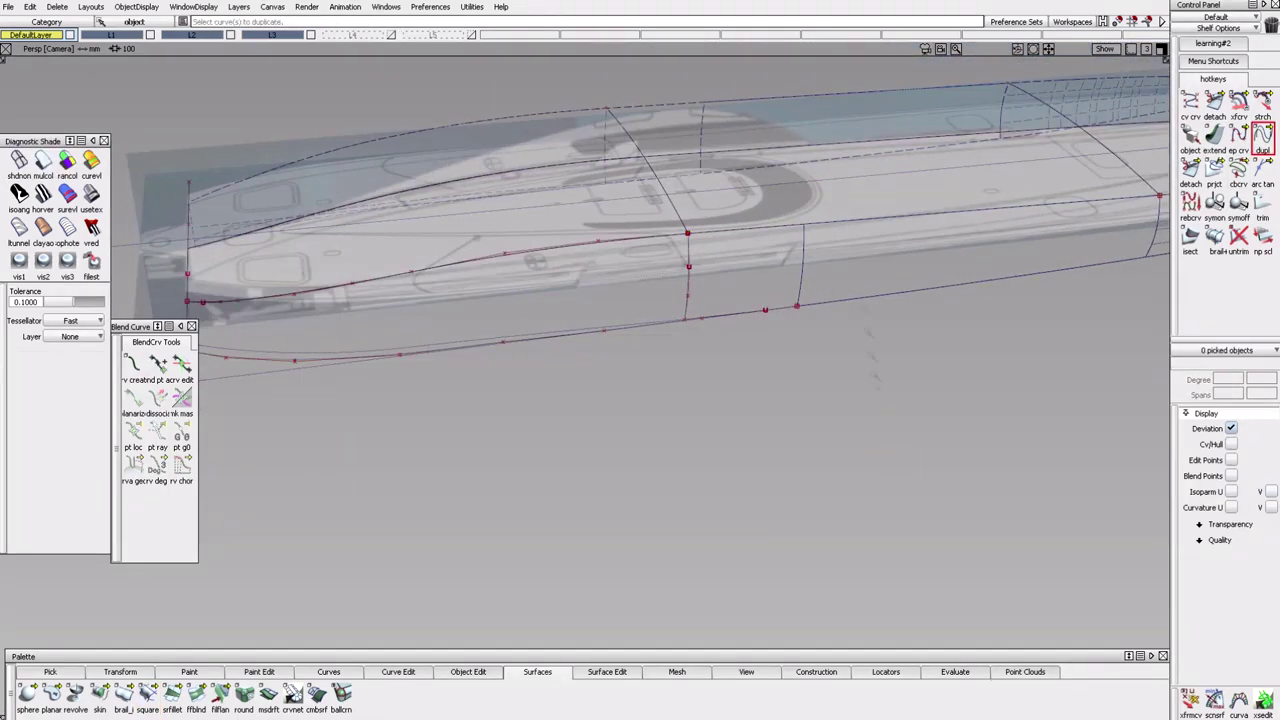
Try to extend the upper-edge curve forward towards the next cross-section curve.
key("e")
left_click(822, 233)
left_click(750, 230)
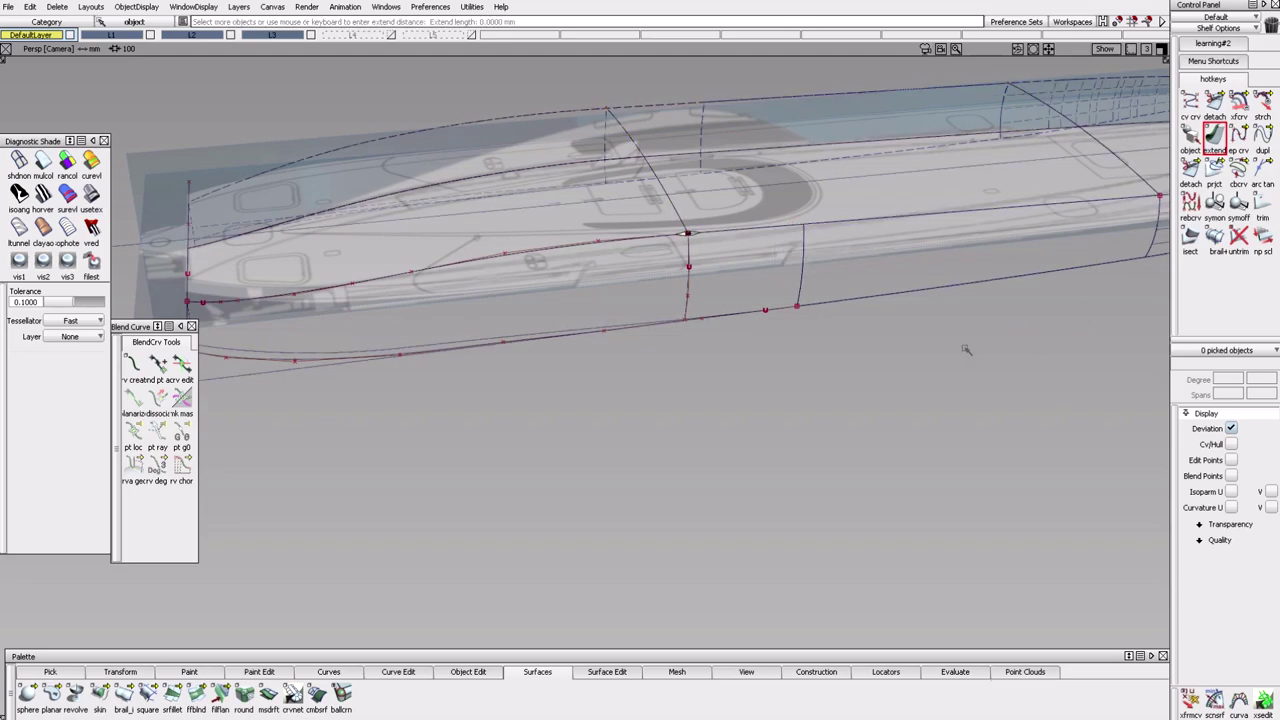
left_click(758, 236)
left_click(571, 386)
left_click_drag(886, 366, 920, 371, "ctrl+shift")
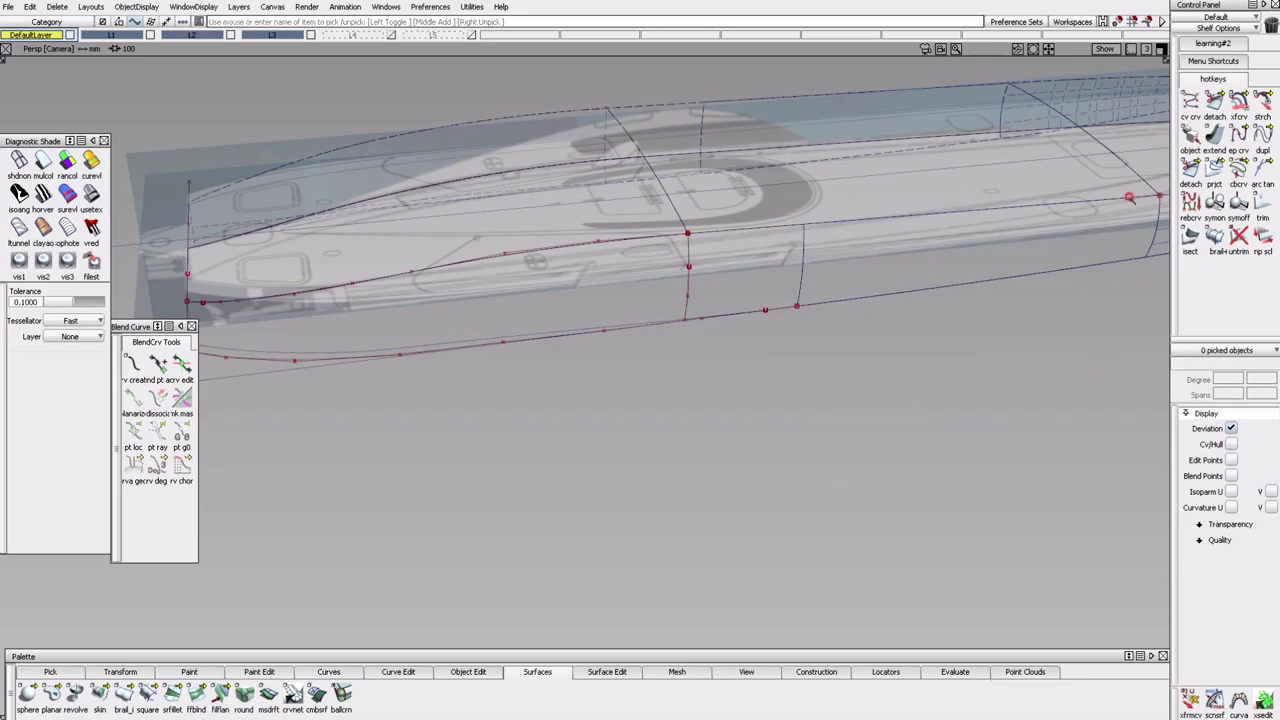
left_click_drag(1143, 197, 1143, 197, "ctrl+shift")
left_click(981, 212)
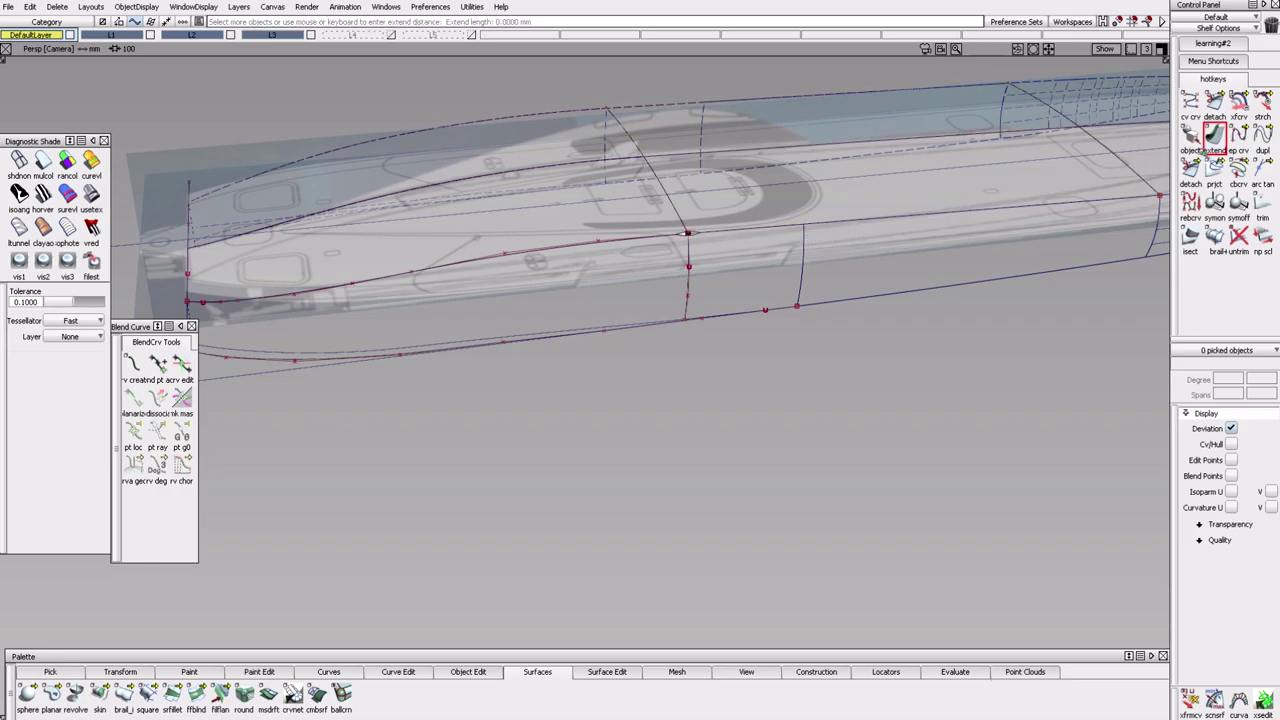
Detach the forward edge curve at the cross section and attach the short piece to the stern upper-edge curve.
left_click_drag(801, 228, 786, 180, "alt+shift")
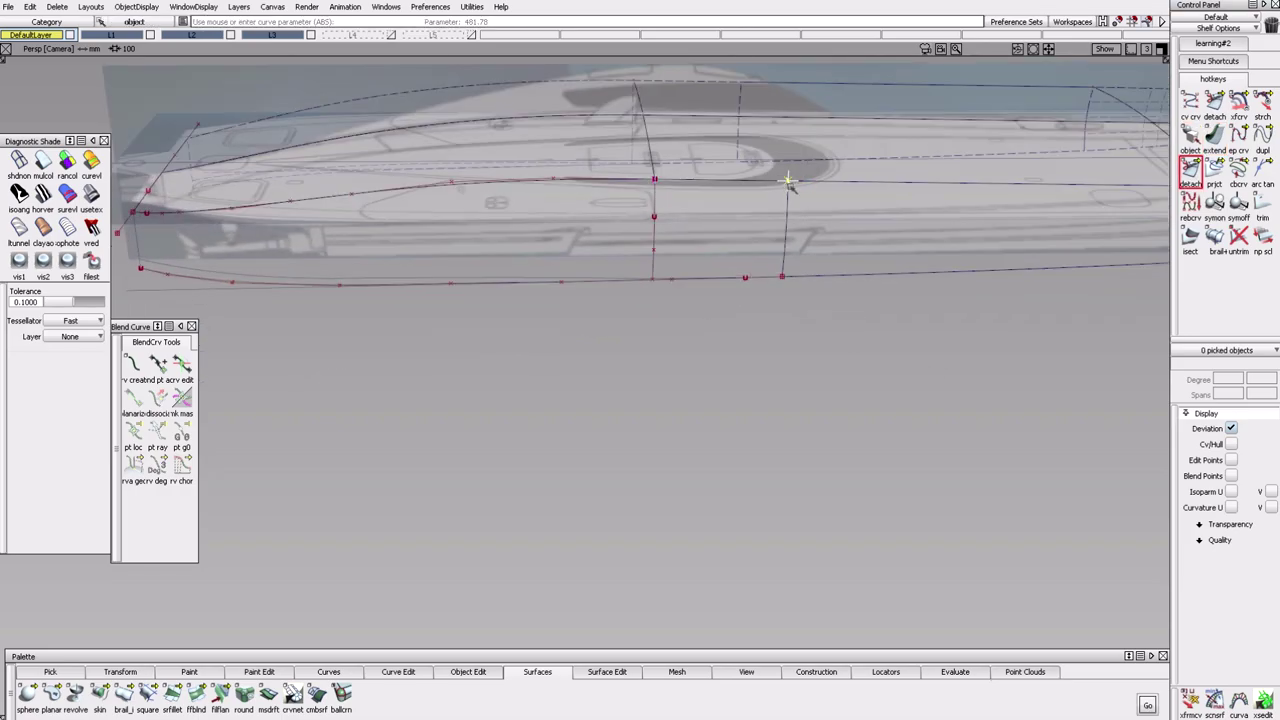
left_click_drag(952, 177, 947, 256, "alt+shift")
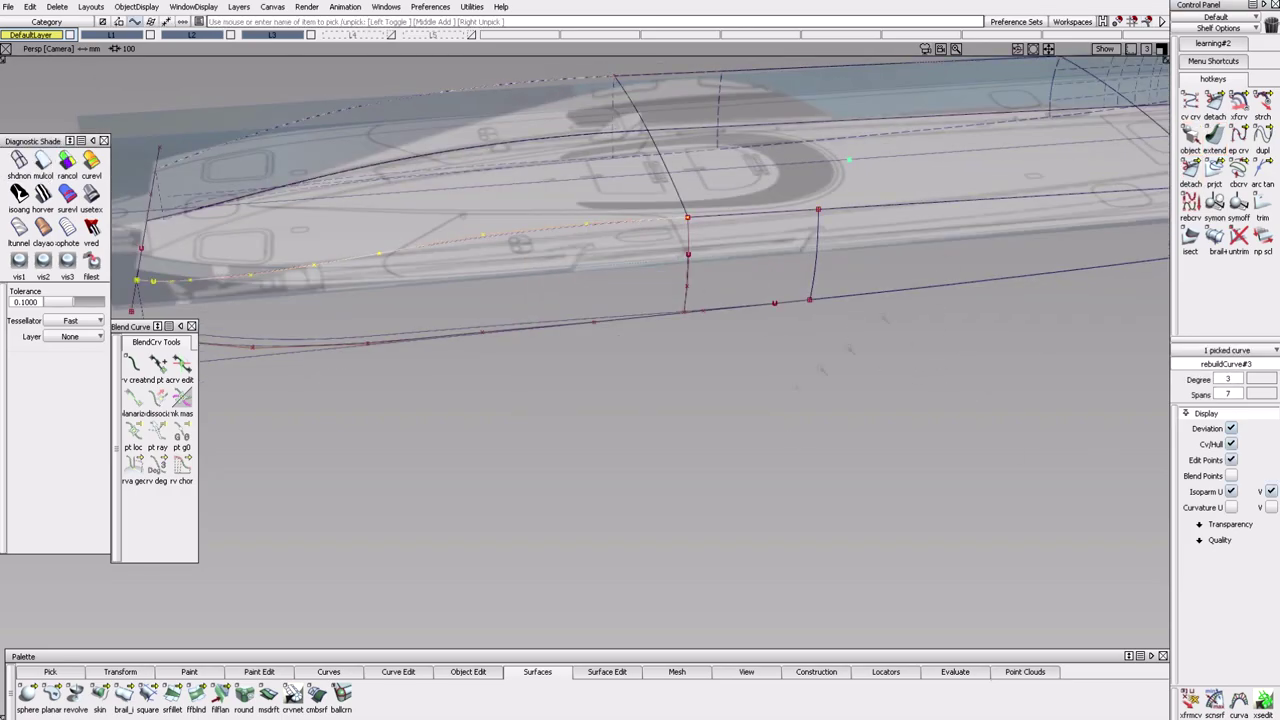
right_click(508, 629)
left_click(470, 457)
left_click_drag(814, 443, 730, 550, "alt+shift")
Try a Square surface from the stern curve, the lengthened upper edge and the forward cross-section curve with free continuity.
left_click(147, 694)
left_click(436, 321)
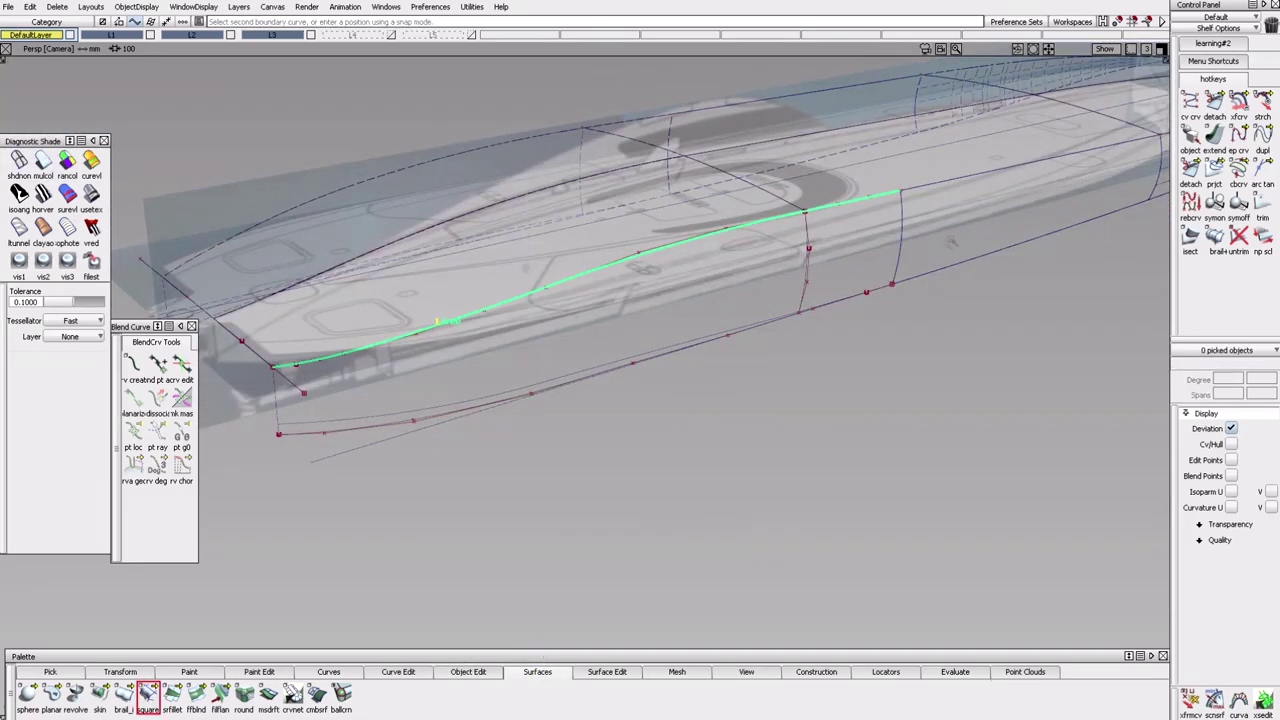
left_click_drag(596, 399, 600, 470, "alt+shift")
left_click(900, 182)
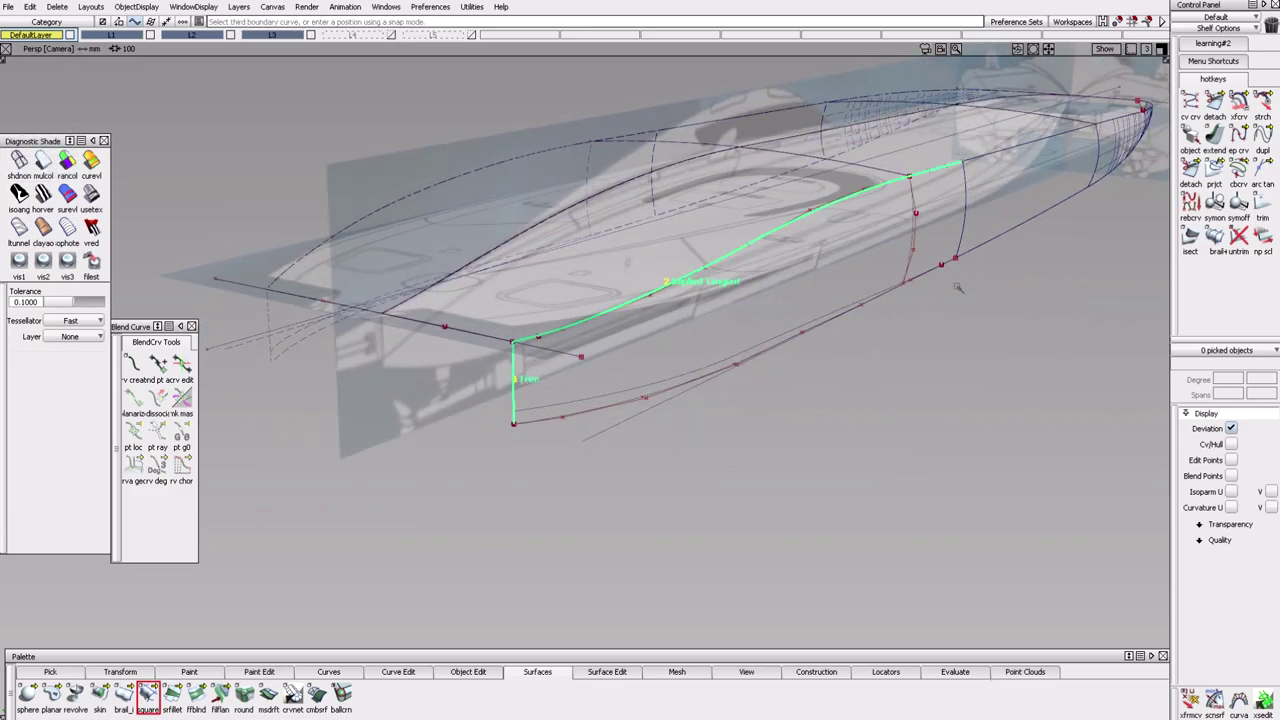
left_click(1090, 374)
left_click(514, 368)
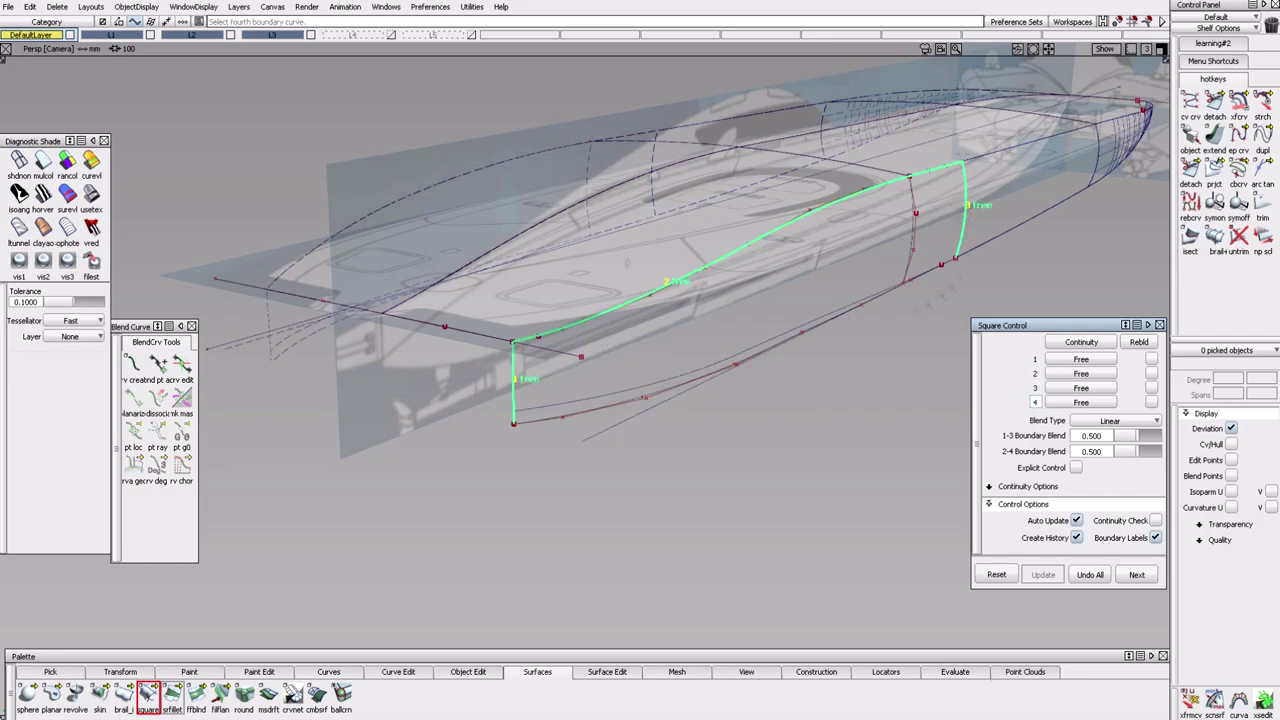
left_click(1159, 325)
Move the construction profiles of the combined lower edge onto the hidden layer L5.
left_click_drag(800, 400, 889, 300, "alt+shift")
left_click_drag(926, 234, 560, 250, "alt+shift")
left_click(430, 35)
left_click_drag(430, 120, 534, 550, "alt+shift")
Try a birail surface with two generation curves, using the forward cross section, the stern curve and the upper-edge rail.
left_click(123, 694)
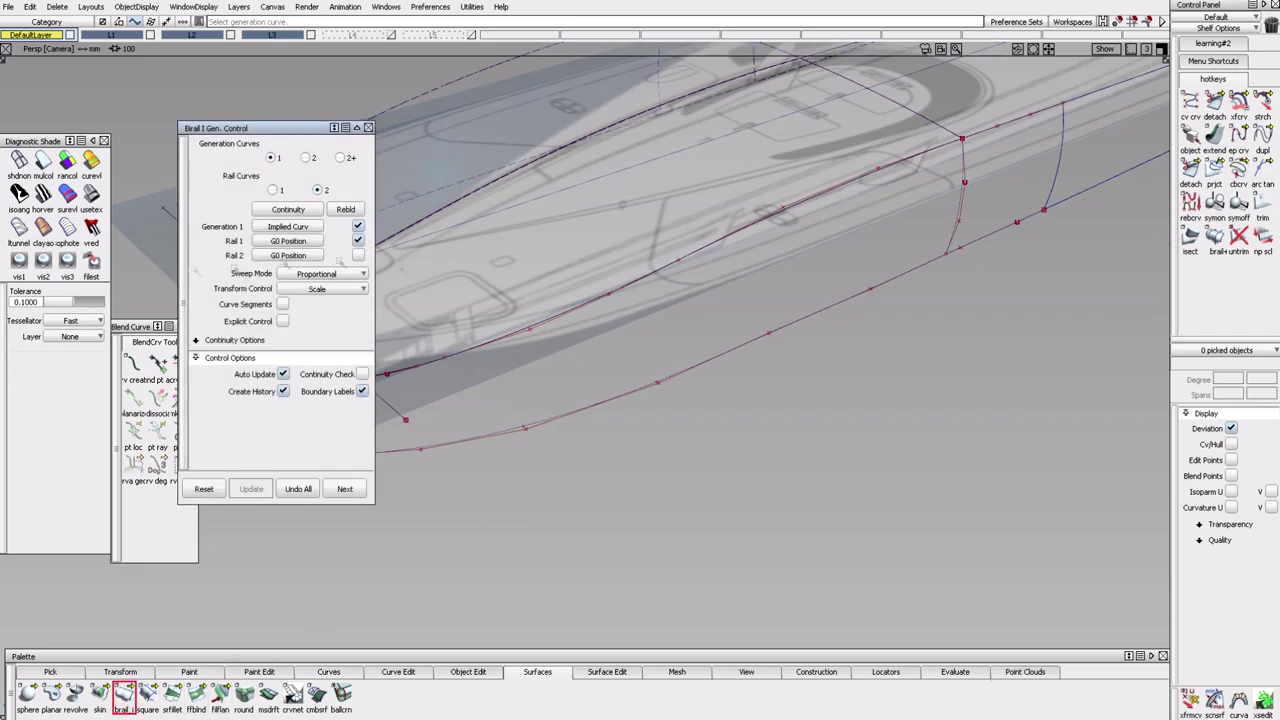
left_click(1056, 165)
left_click_drag(877, 320, 760, 330, "alt+shift")
left_click(444, 400)
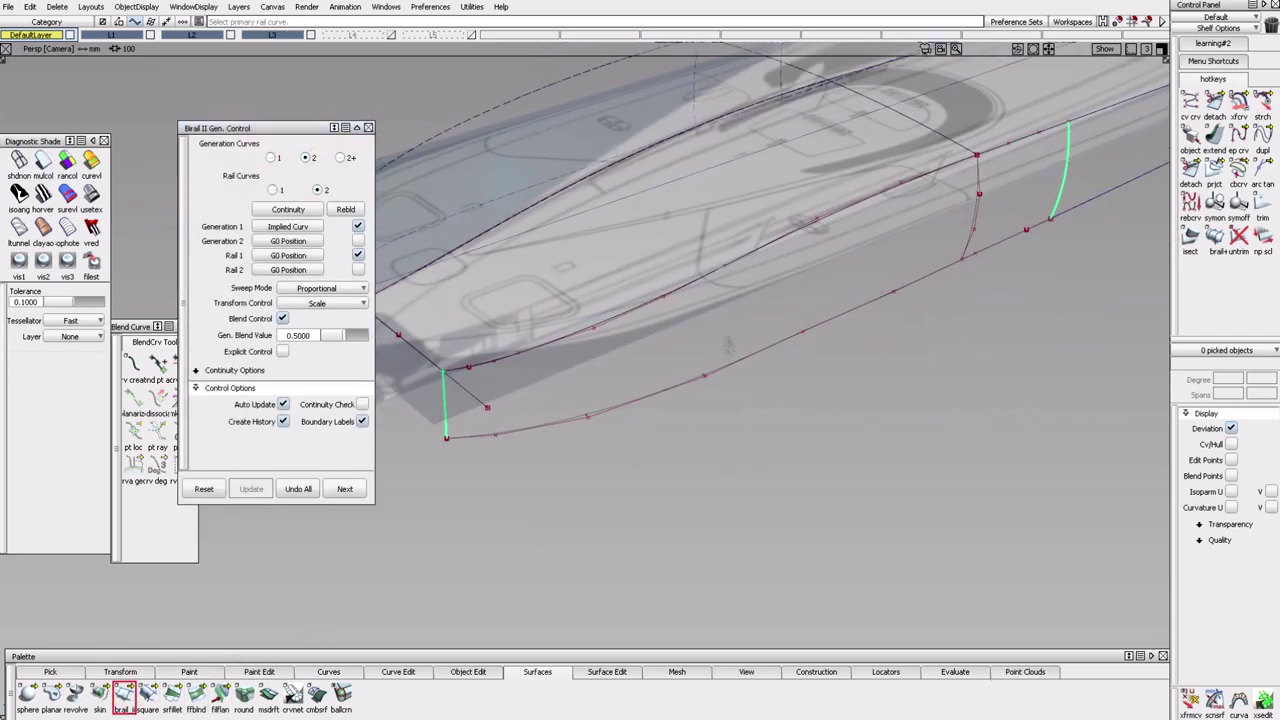
left_click(775, 261)
Pick a CV near the stern end of the lower-edge curve.
left_click_drag(775, 261, 900, 443, "alt+shift")
left_click(662, 467, "ctrl+shift")
left_click(663, 471, "ctrl+shift")
left_click(578, 396)
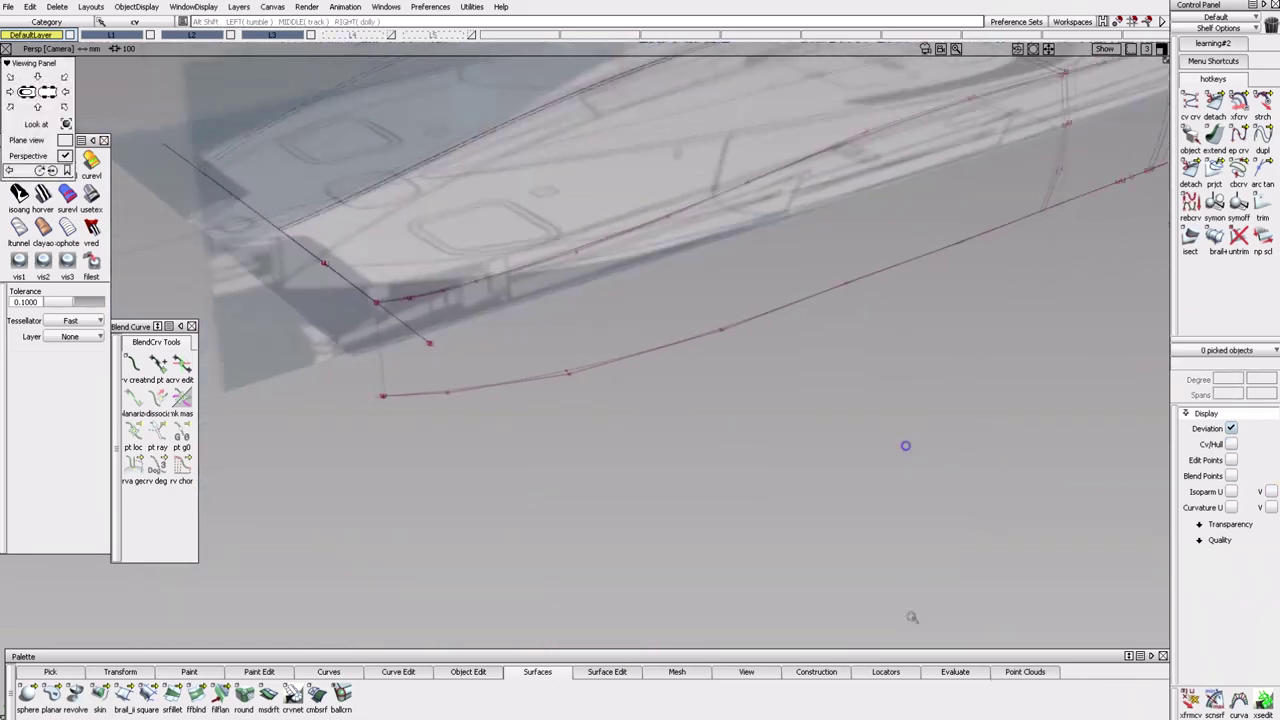
Retry the Square surface from the vertical stern curve and the full upper edge, and abandon it.
left_click(148, 697)
left_click(381, 345)
left_click(640, 229)
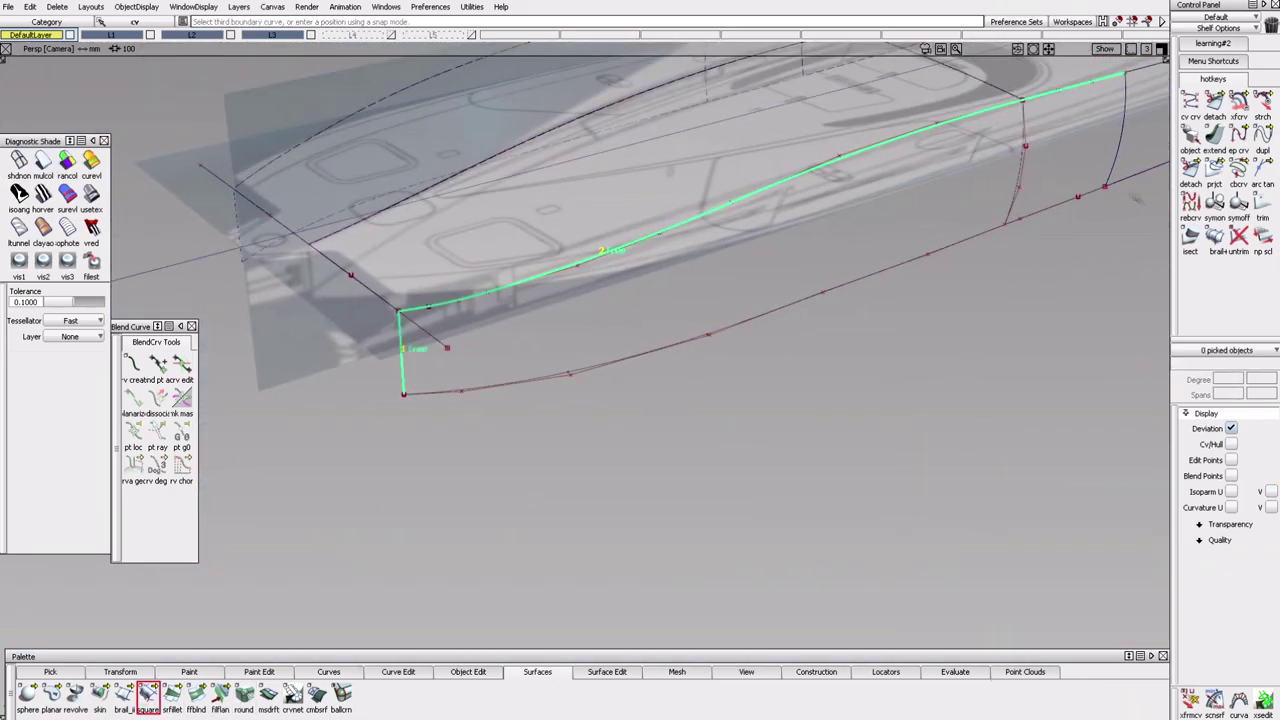
key("Escape")
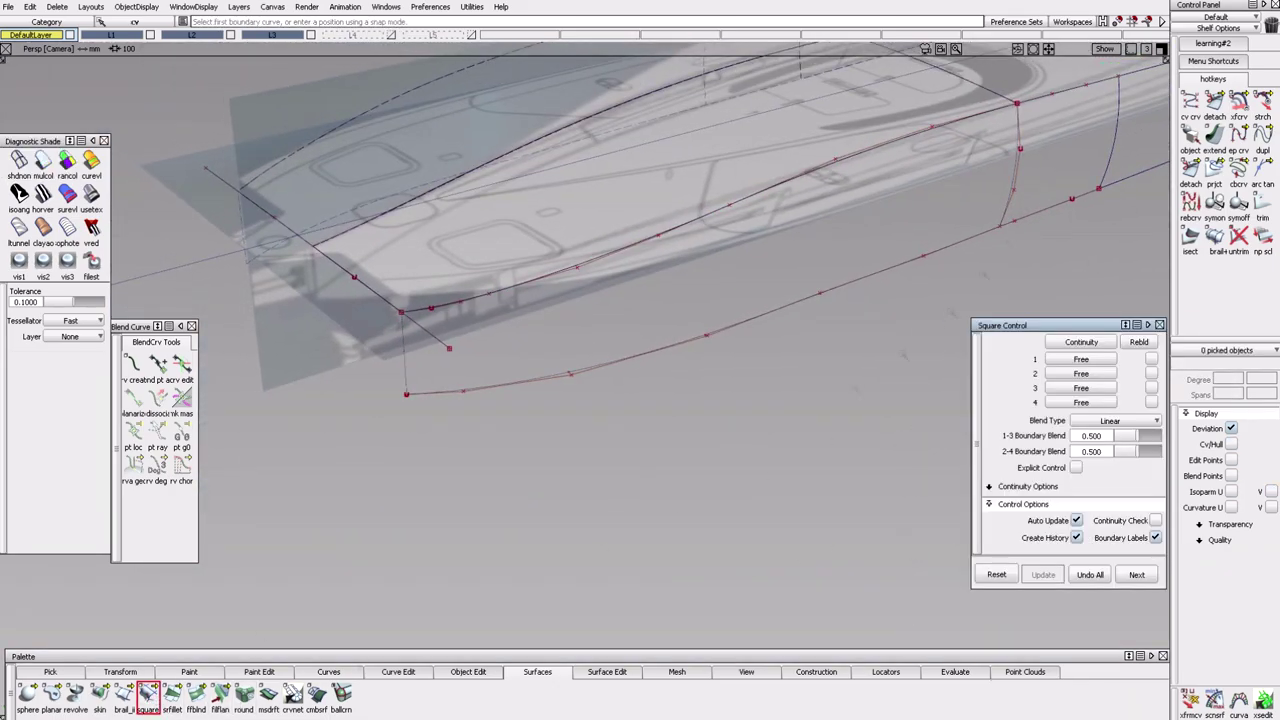
left_click(1159, 325)
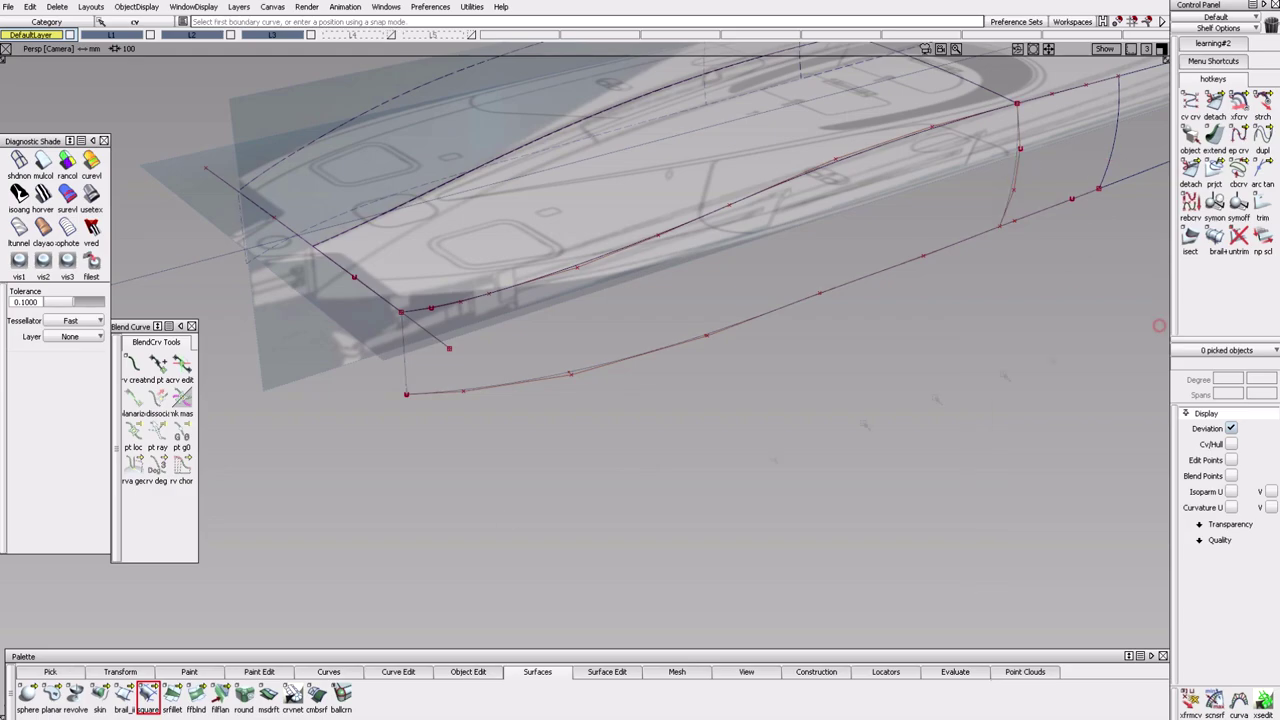
Build a birail surface using the stern and forward section curves as generation curves and the upper and lower edges as rails.
left_click(123, 693)
left_click(572, 376)
left_click(618, 252)
left_click(1110, 152)
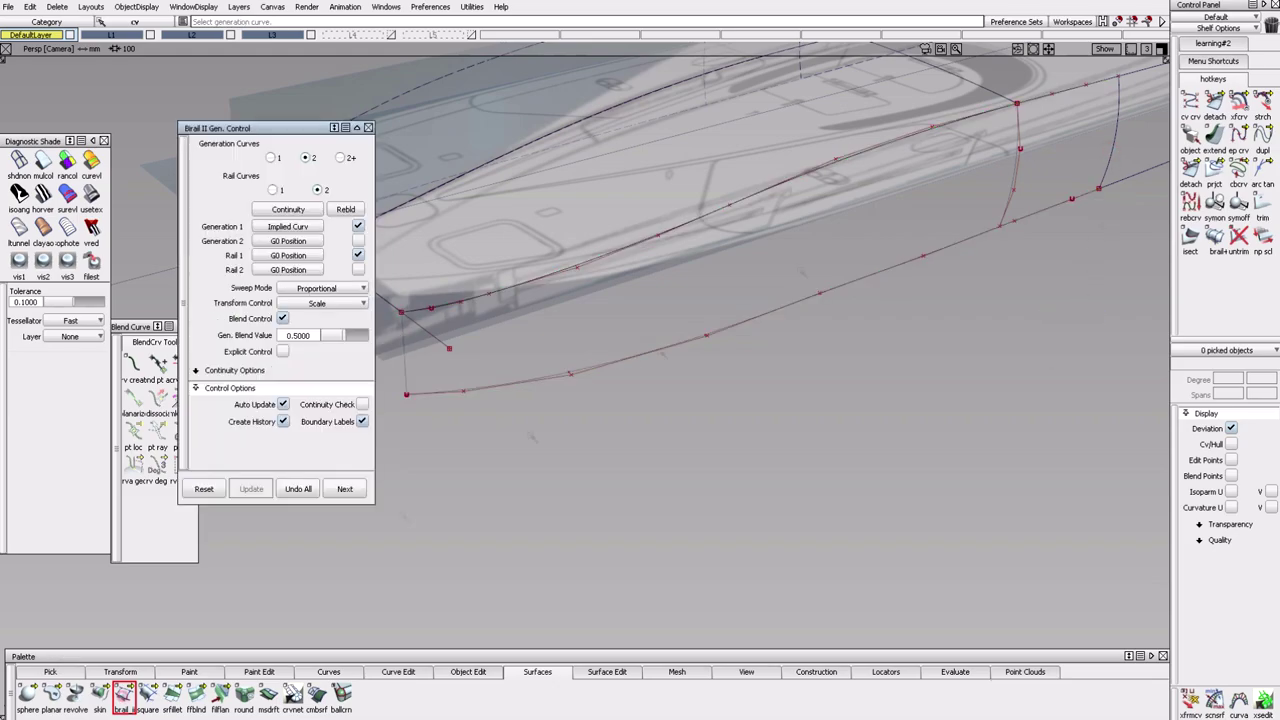
left_click_drag(1112, 158, 515, 405, "alt+shift")
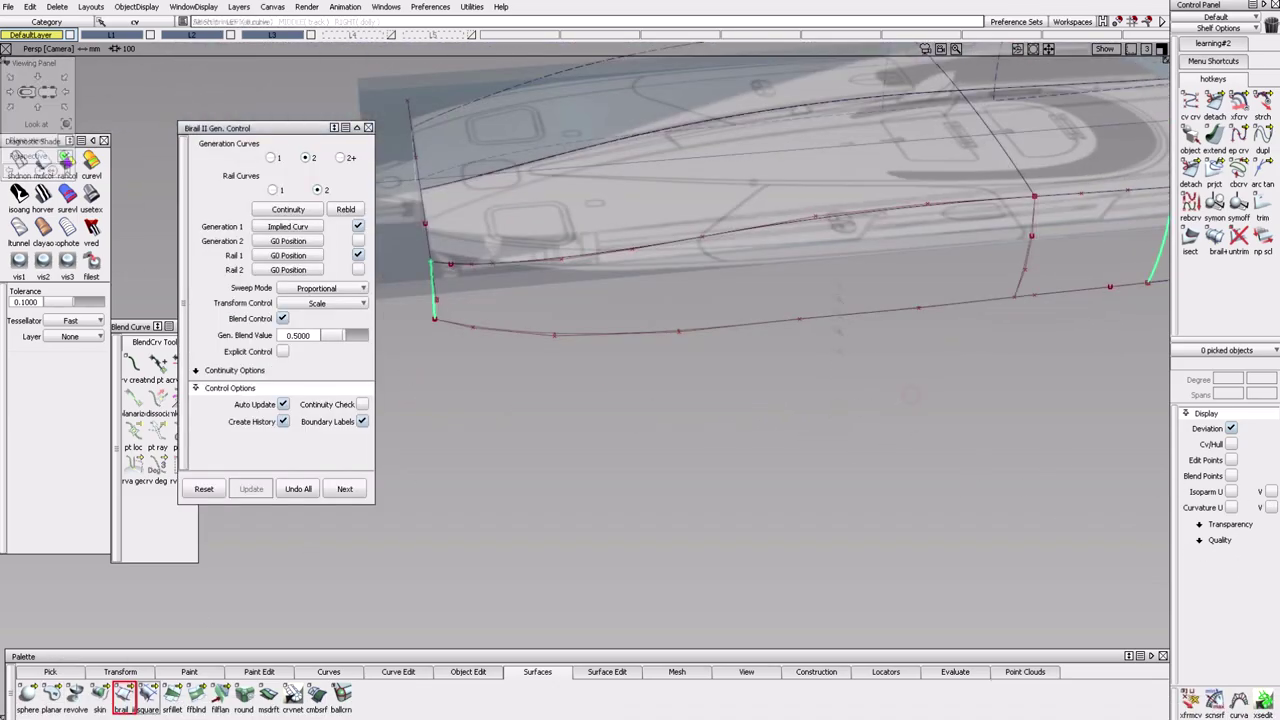
left_click(848, 227)
left_click_drag(840, 240, 677, 486, "alt+shift")
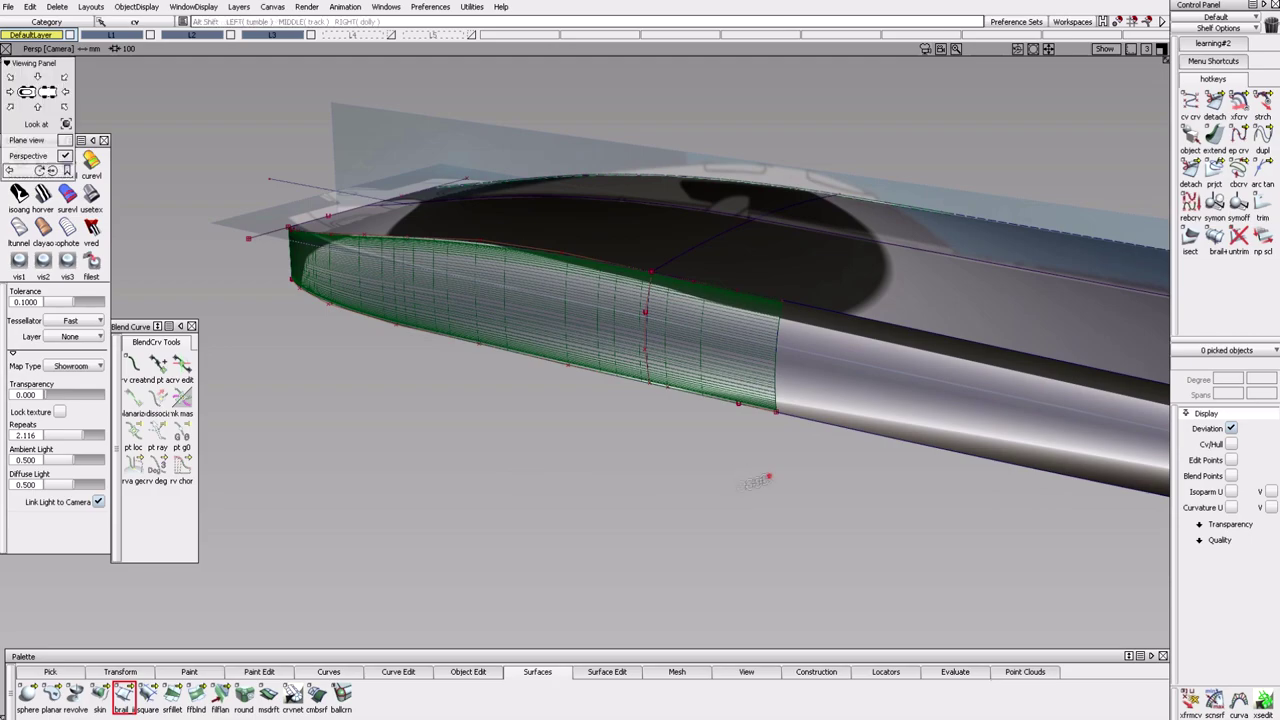
Reopen the birail options, turn off the rebuild of Rail 1, and set Generation 2 to Implied Tangent with rebuild enabled.
left_click_drag(770, 477, 731, 475, "alt+shift")
double_click(123, 697)
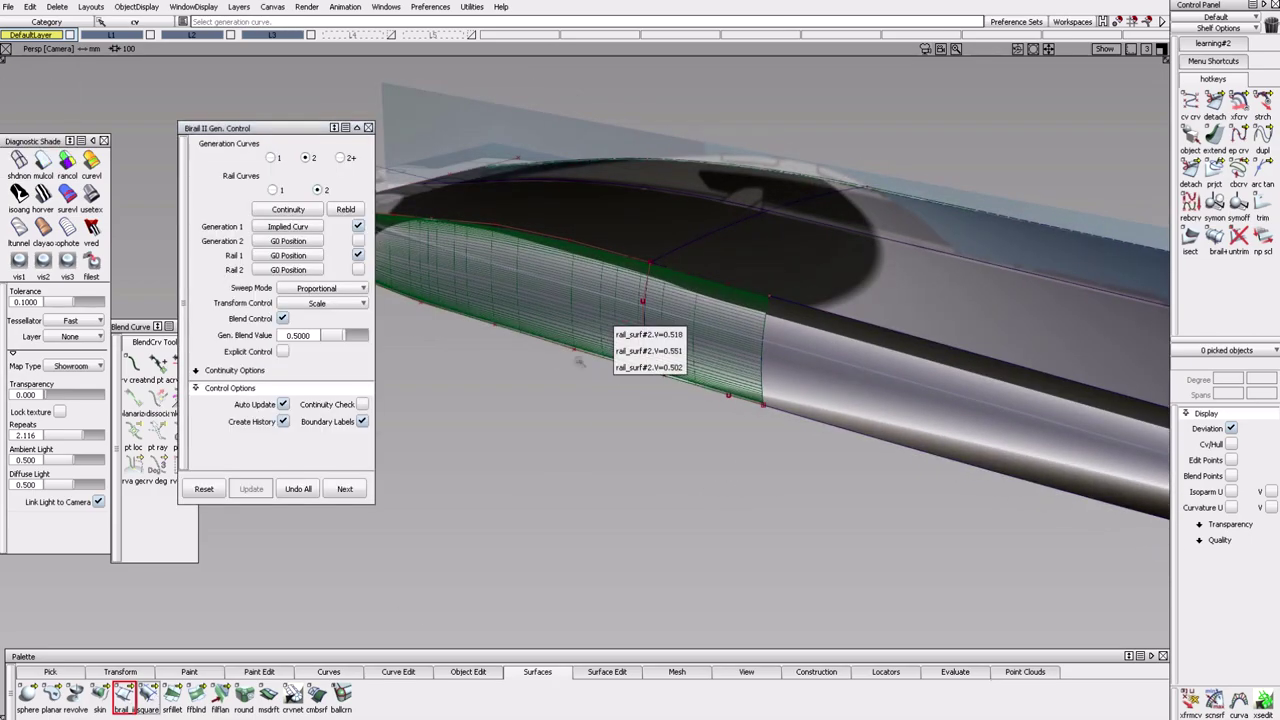
left_click(671, 480)
left_click(368, 126)
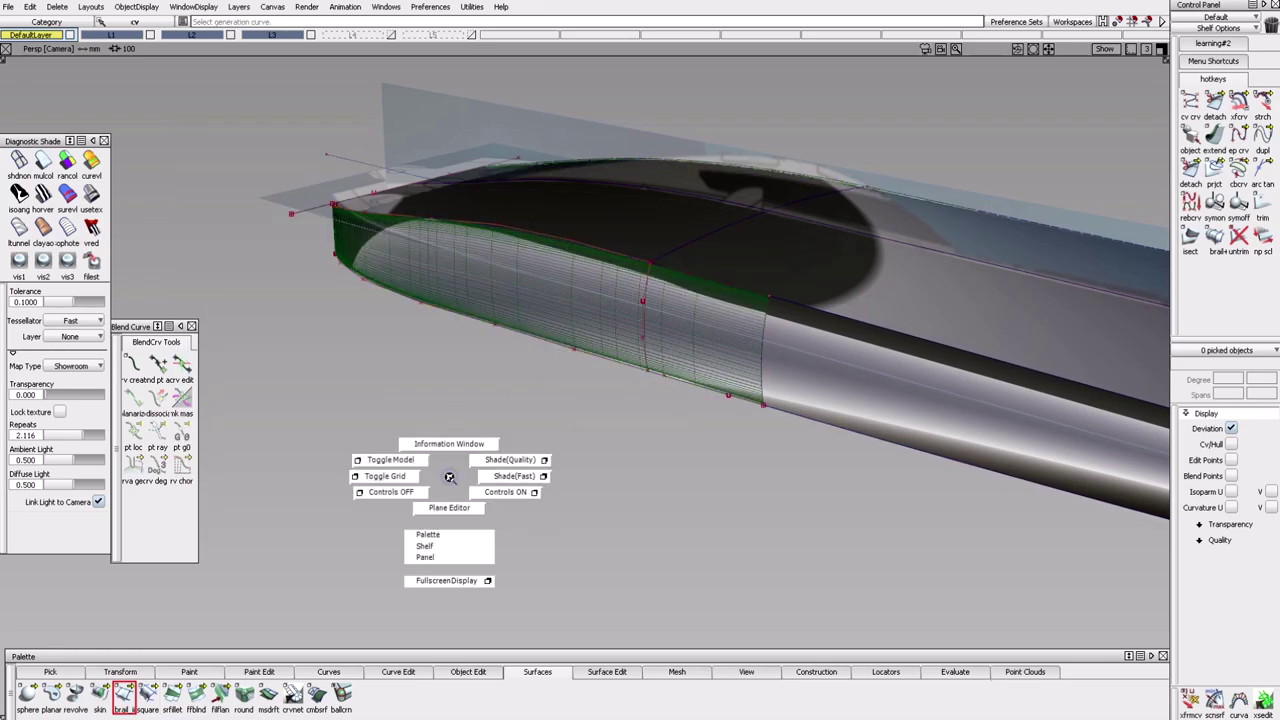
left_click(642, 305)
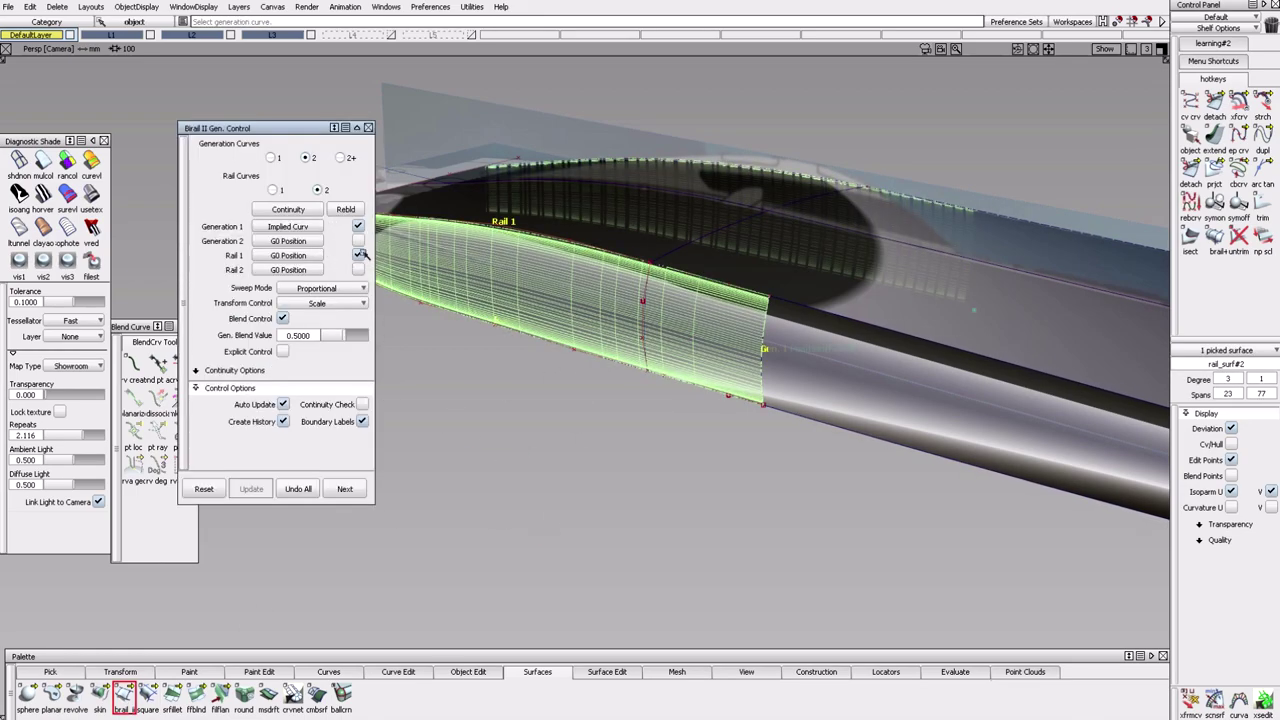
left_click(359, 255)
left_click(310, 257)
left_click(290, 241)
left_click(299, 250)
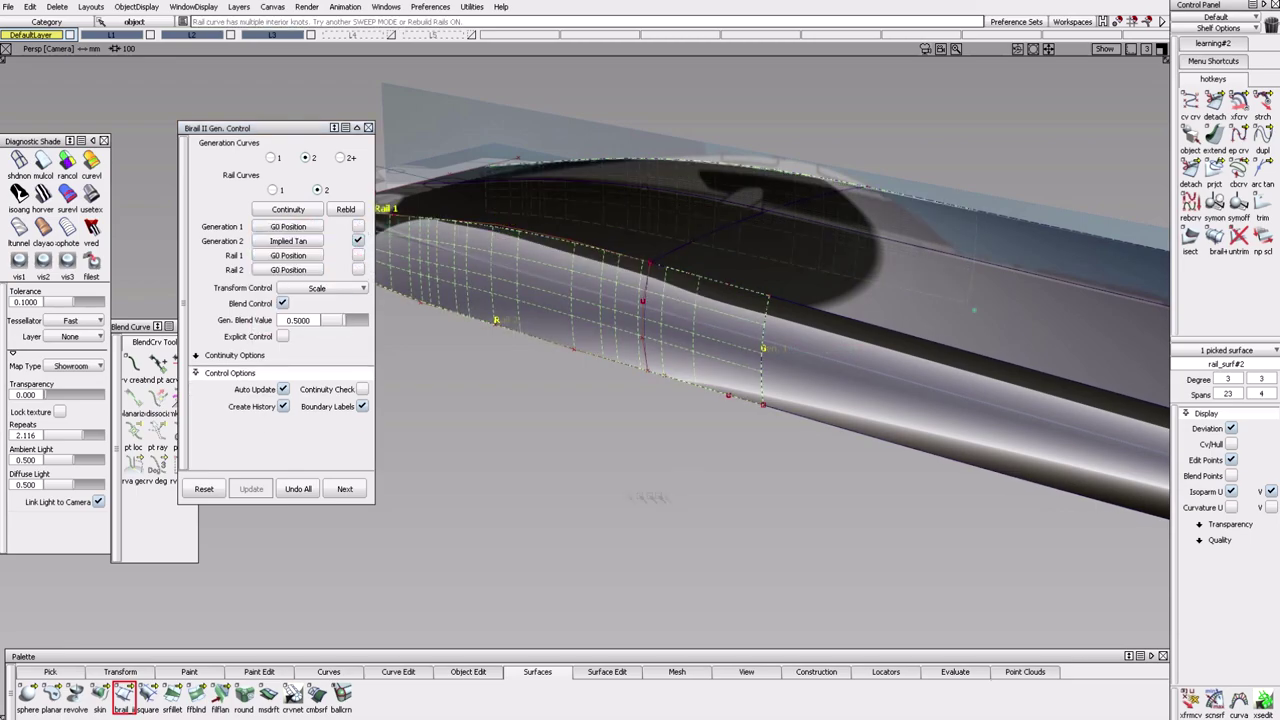
Try other continuity types on Generation 2, ending with G0 Position and its rebuild turned off.
left_click(288, 241)
left_click(290, 241)
left_click_drag(537, 473, 480, 430, "alt+shift")
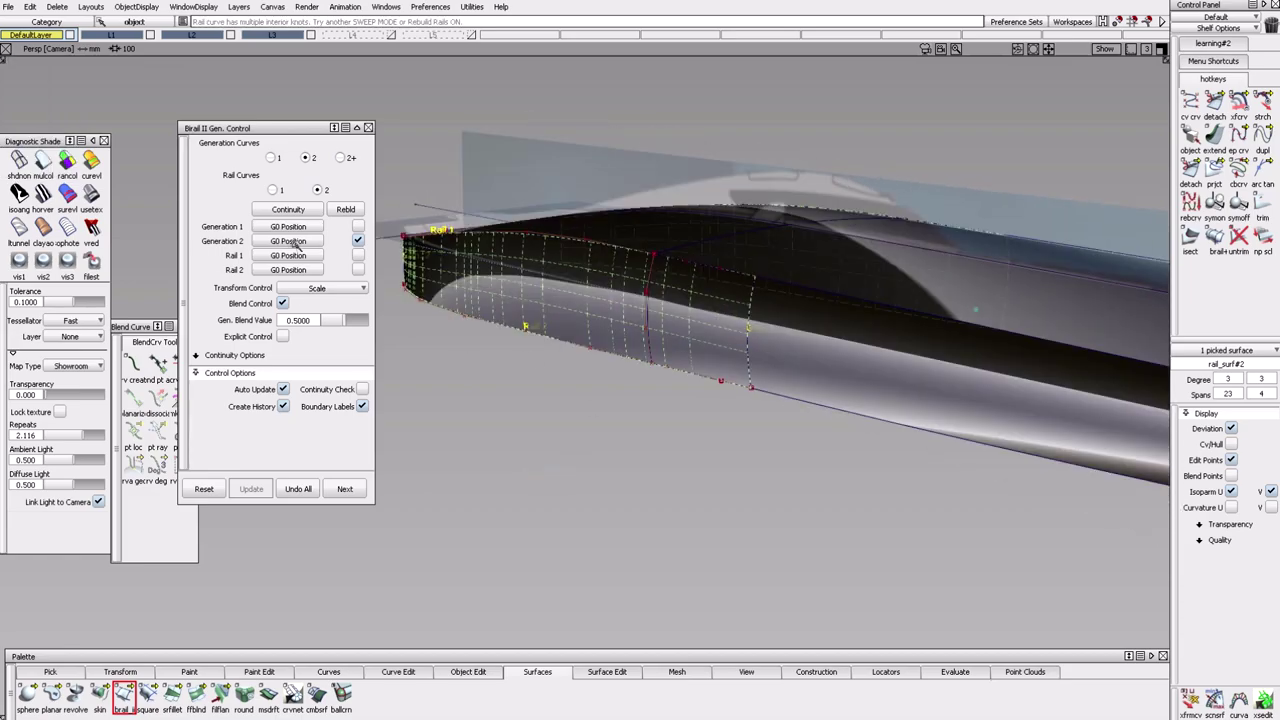
left_click(288, 241)
left_click(300, 311)
left_click(288, 241)
left_click(299, 250)
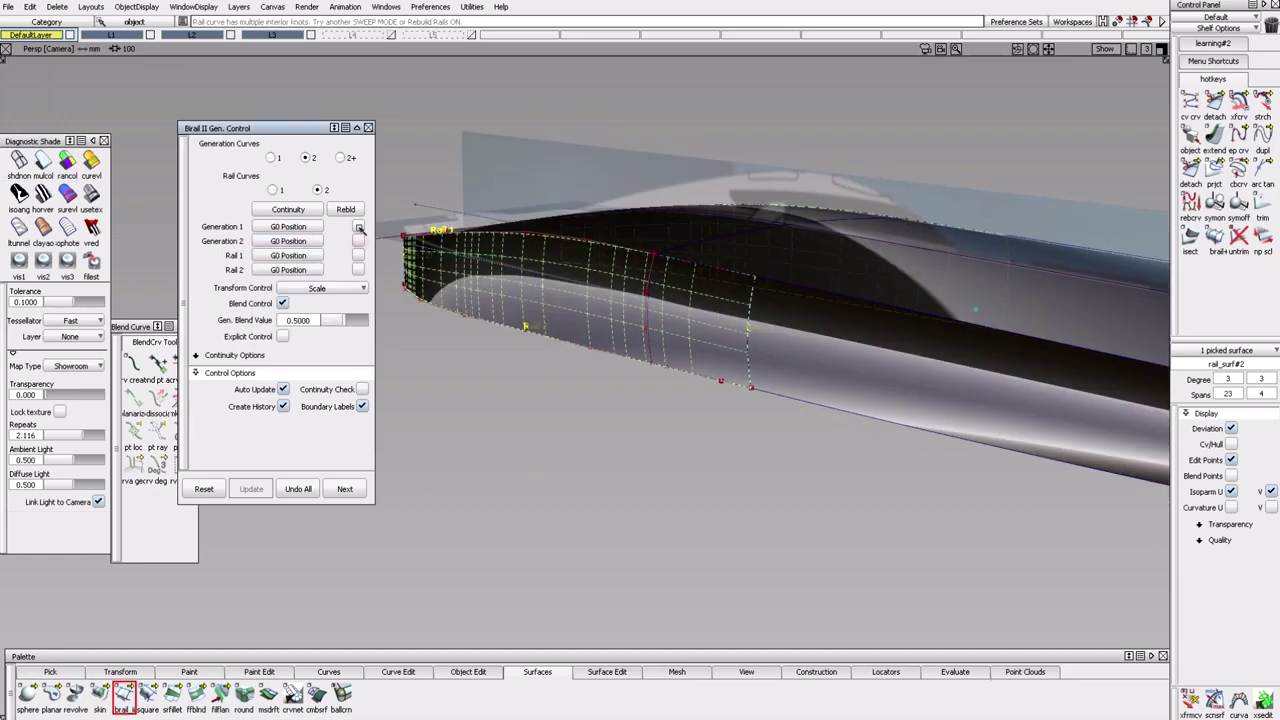
Enable the Generation 1 rebuild and try G1 Tangent, Tangent Angle and Implied Curvature as its continuity.
left_click(288, 226)
left_click(299, 265)
left_click_drag(500, 430, 590, 530, "alt+shift")
left_click(288, 241)
left_click(303, 243)
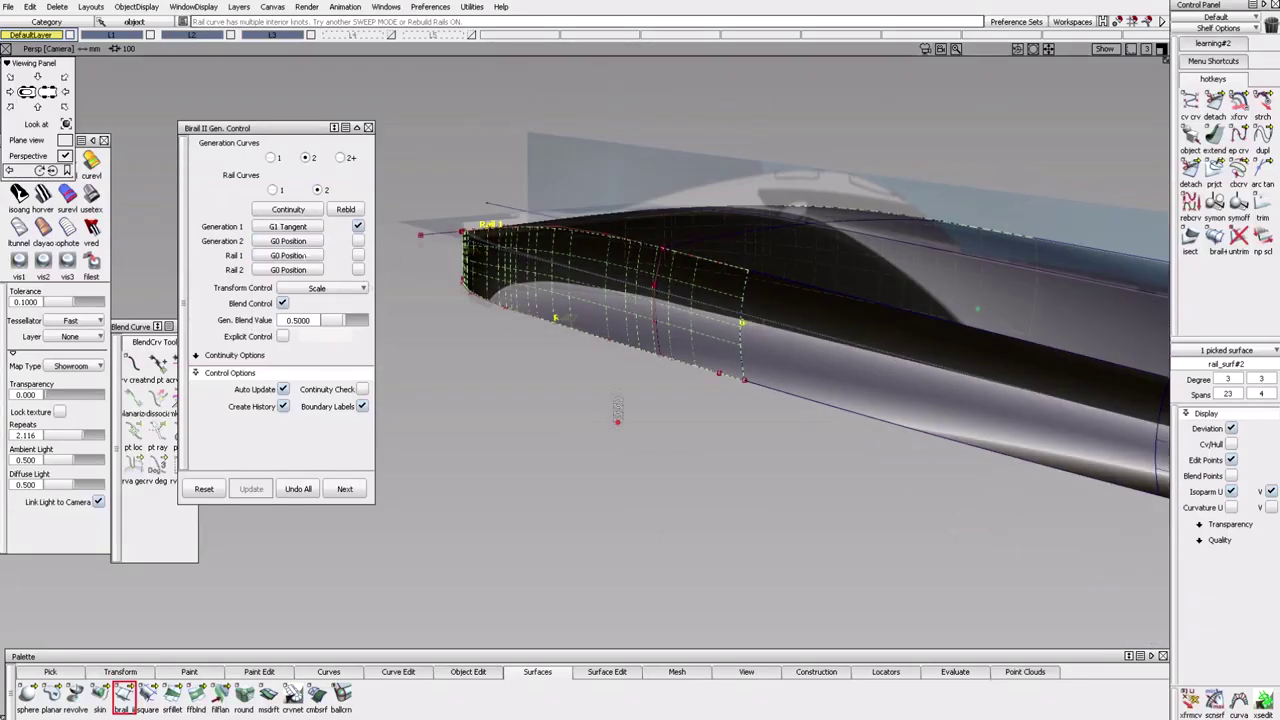
left_click(288, 226)
left_click(290, 274)
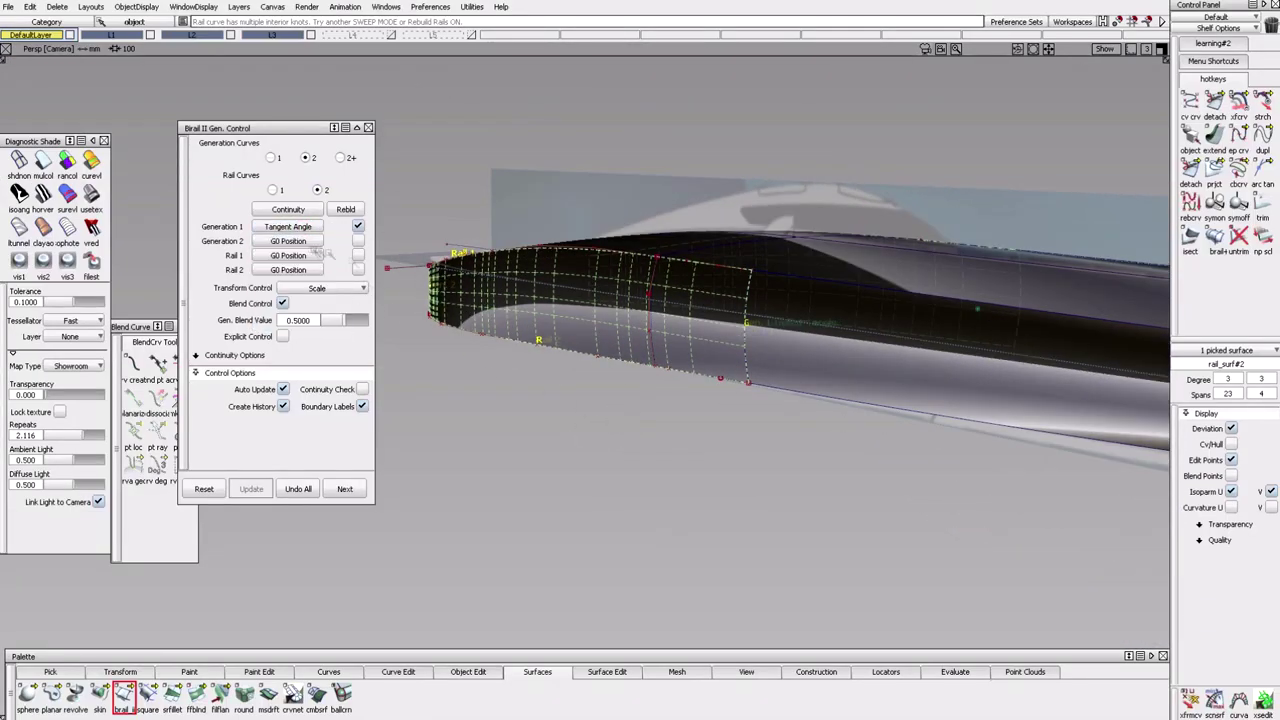
left_click(288, 226)
left_click(290, 290)
Inspect the stern side's flow into the forward side with BW Horz stripe shading, and return to Showroom shading.
left_click_drag(780, 470, 1038, 516, "alt+shift")
left_click(660, 482)
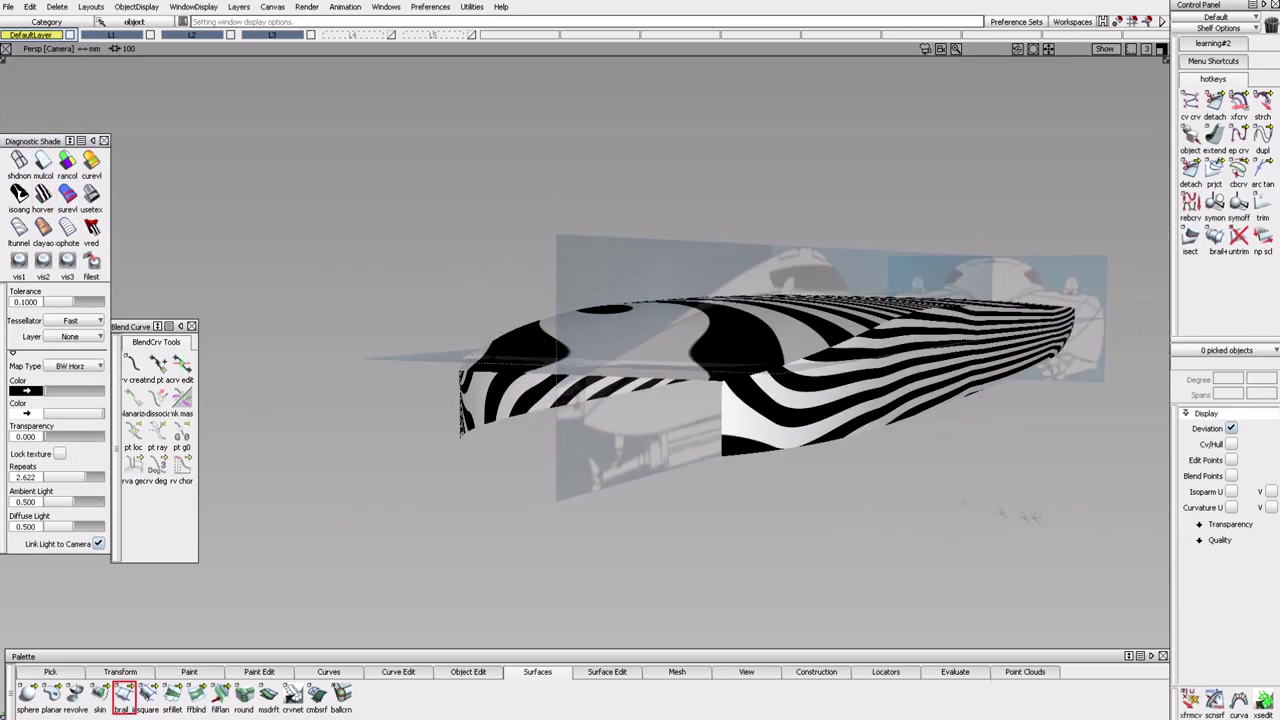
left_click(91, 193)
left_click_drag(640, 500, 1007, 522, "alt+shift")
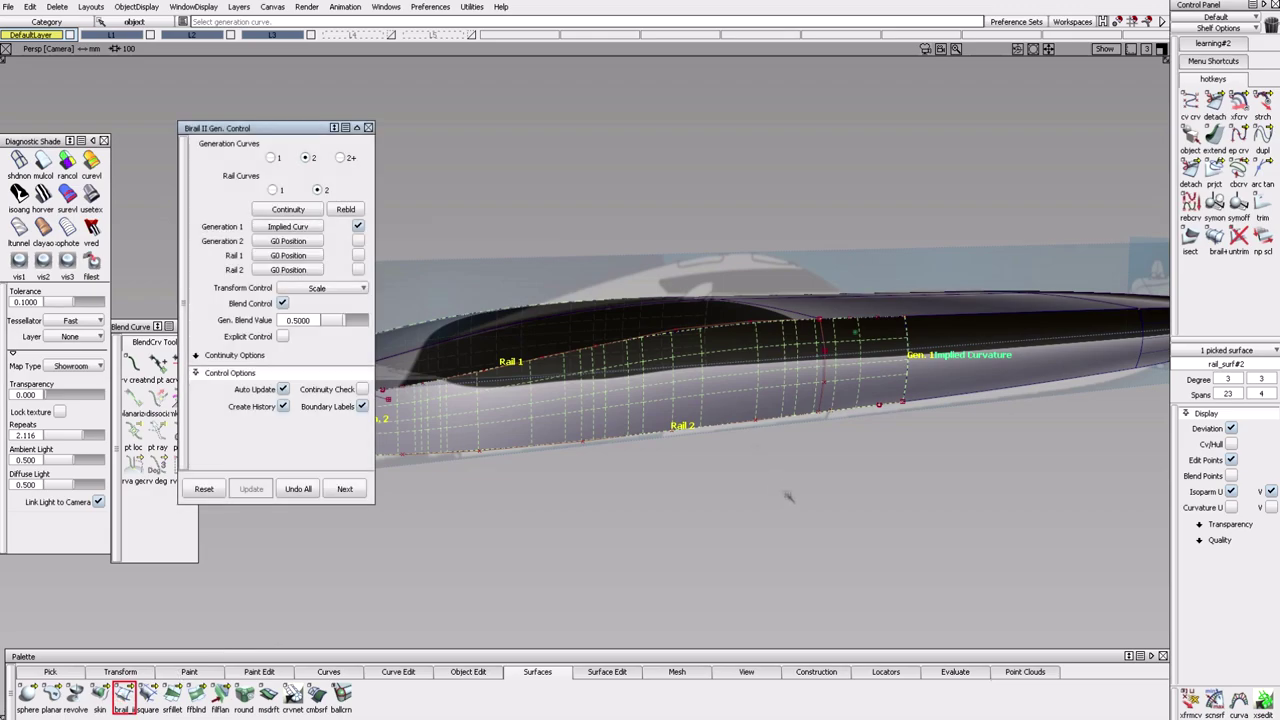
Return Generation 1 to G0 Position without rebuild, and toggle the birail's blend control.
left_click(358, 226)
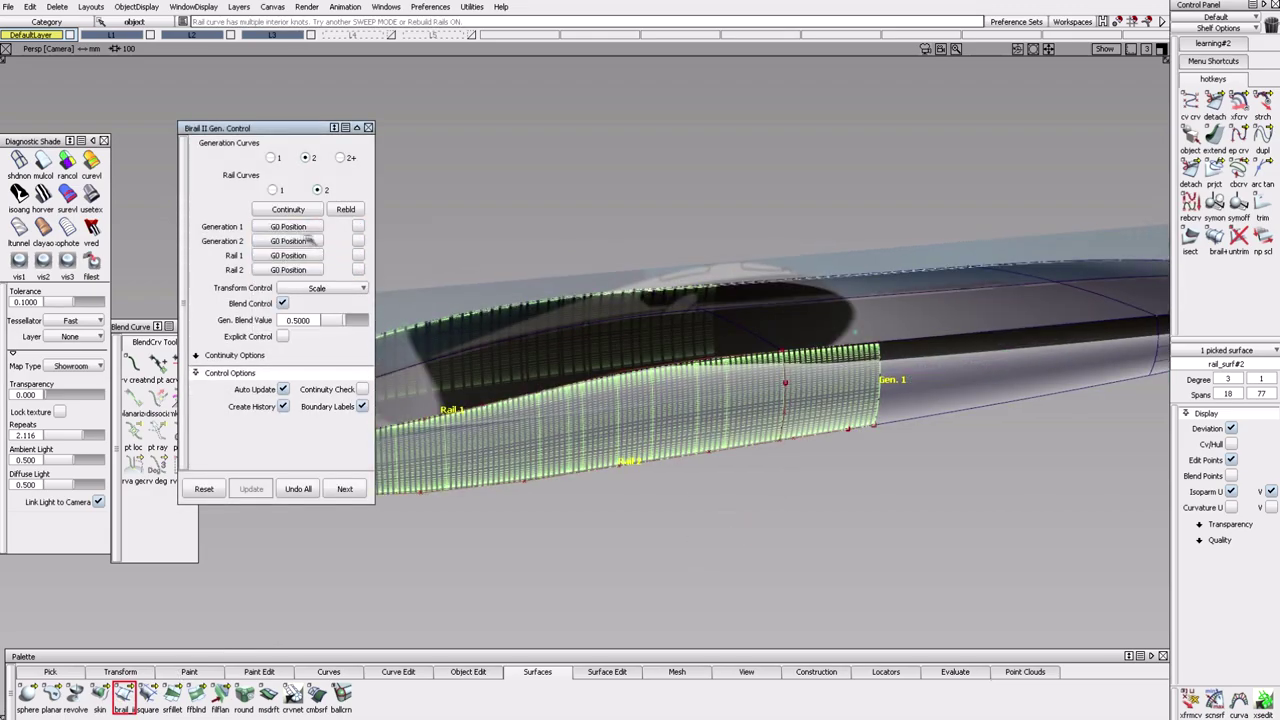
left_click_drag(640, 480, 560, 480, "alt+shift")
left_click(123, 693)
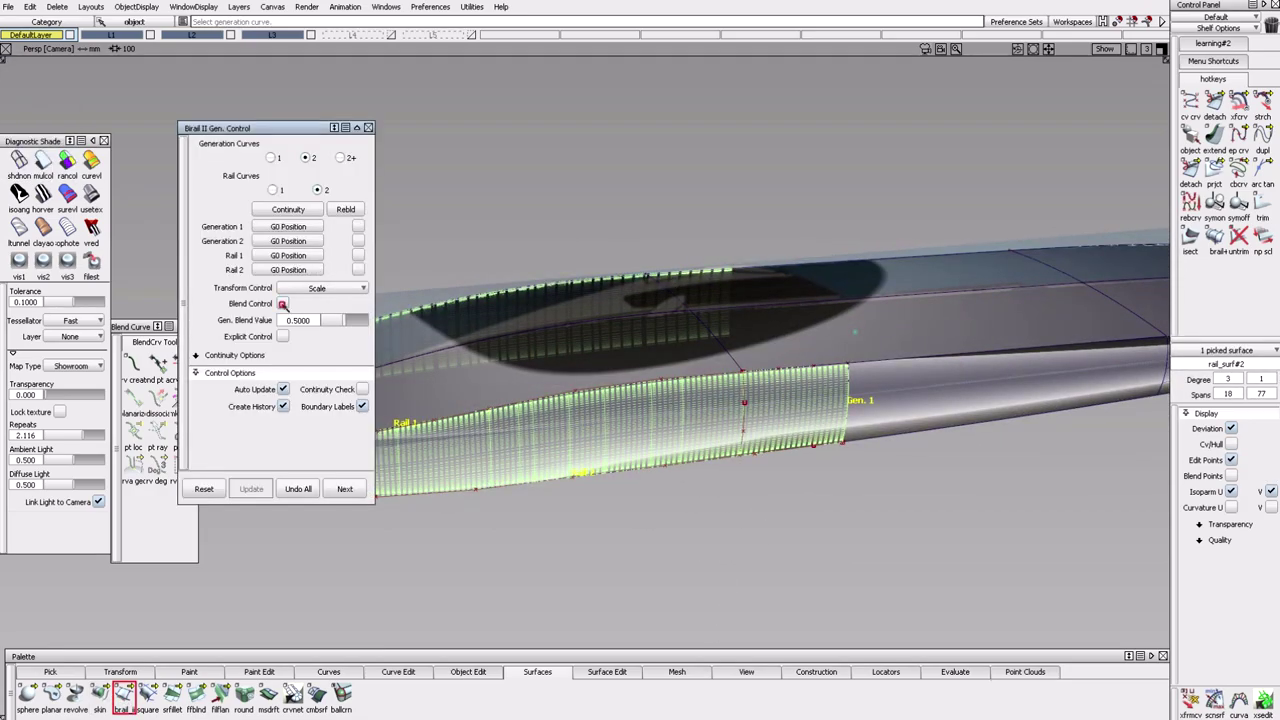
left_click(283, 304)
left_click_drag(740, 550, 600, 400, "alt+shift")
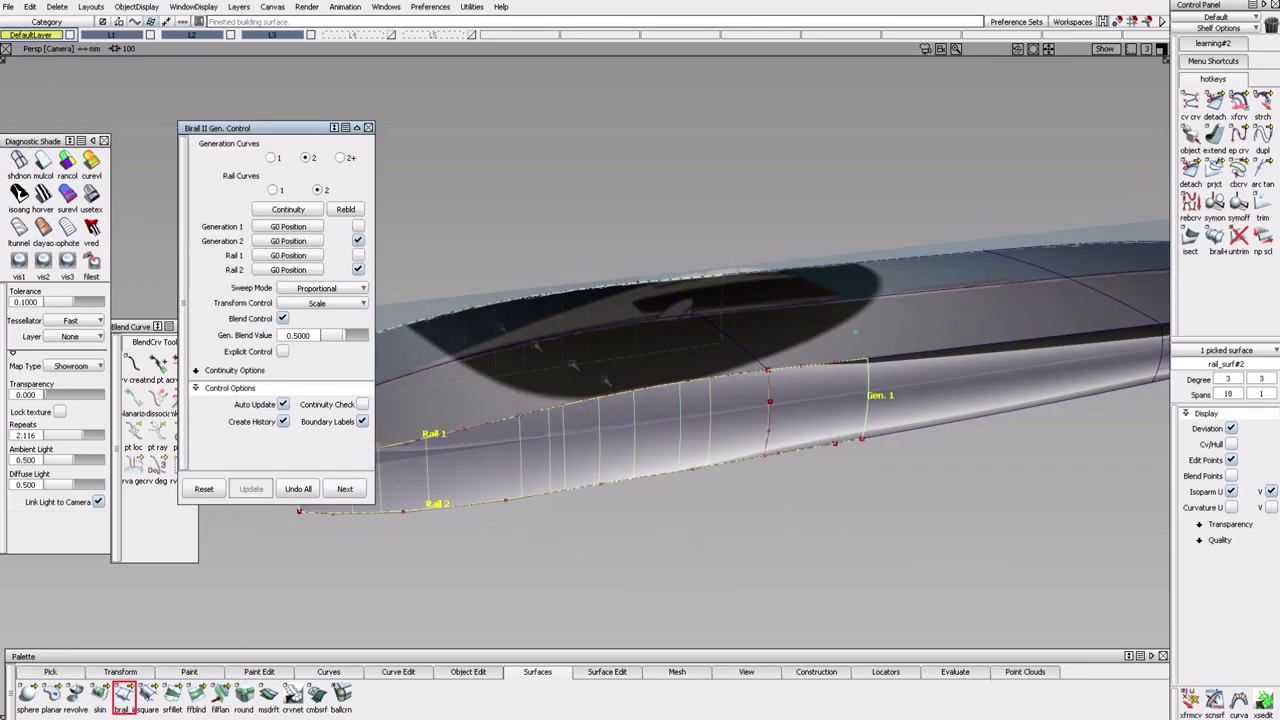
Try different continuity on Generation 2, returning it to G0 Position with its rebuild turned off.
left_click_drag(700, 450, 620, 420, "alt+shift")
left_click(288, 241)
left_click(300, 330)
left_click_drag(700, 480, 935, 522, "alt+shift")
left_click(288, 241)
left_click(290, 252)
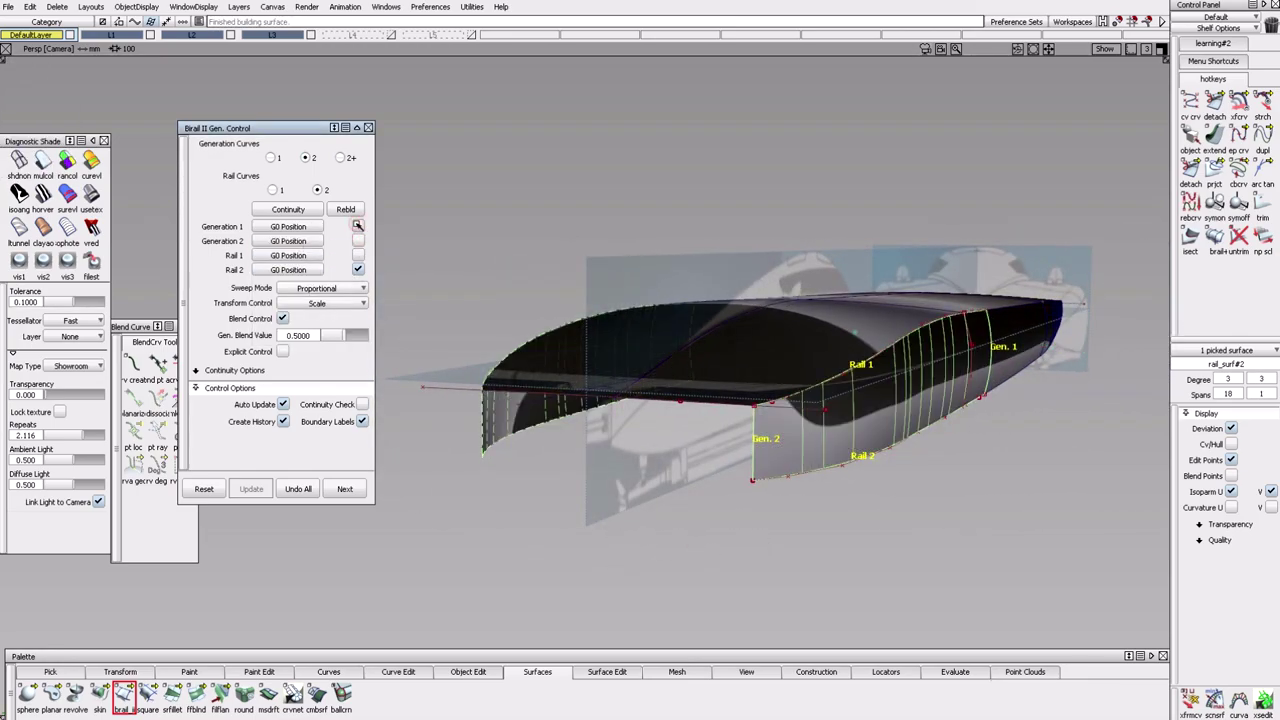
Try Implied Curvature on Generation 1, and change its continuity to G2 Curvature.
left_click(288, 226)
left_click(300, 315)
left_click_drag(700, 450, 640, 470, "alt+shift")
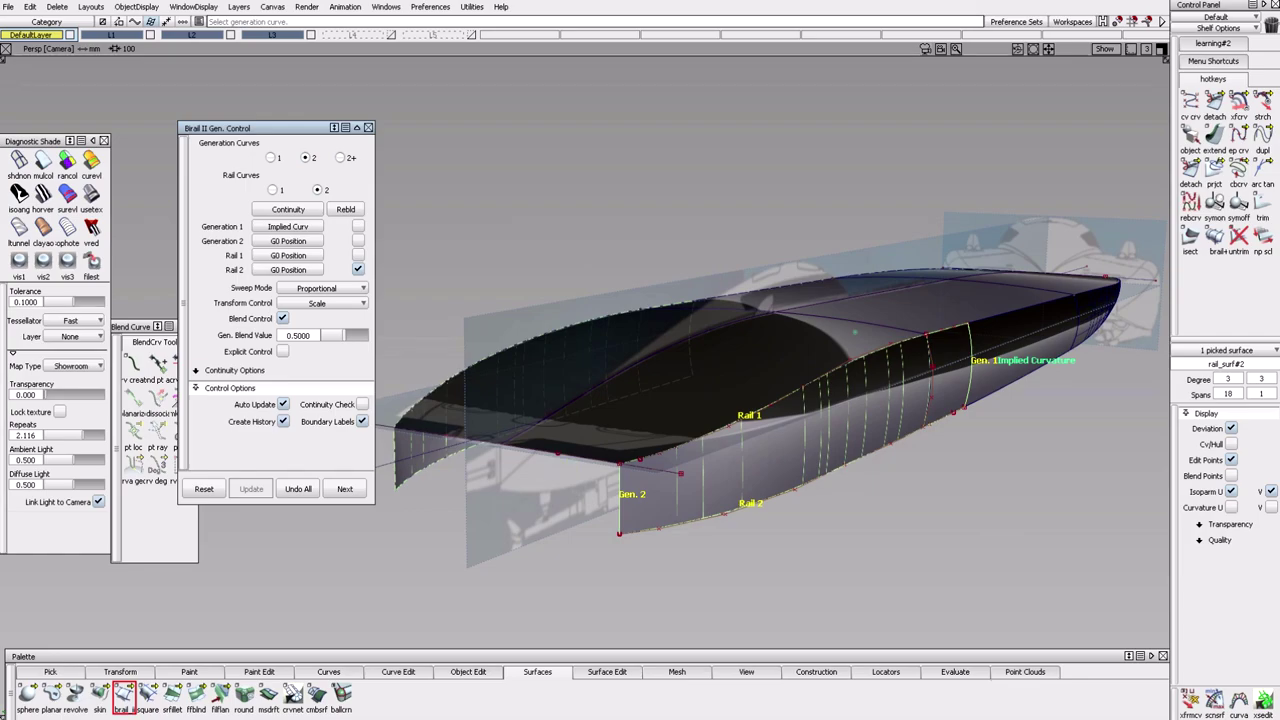
left_click_drag(760, 480, 690, 452, "alt+shift")
left_click(300, 226)
left_click(300, 289)
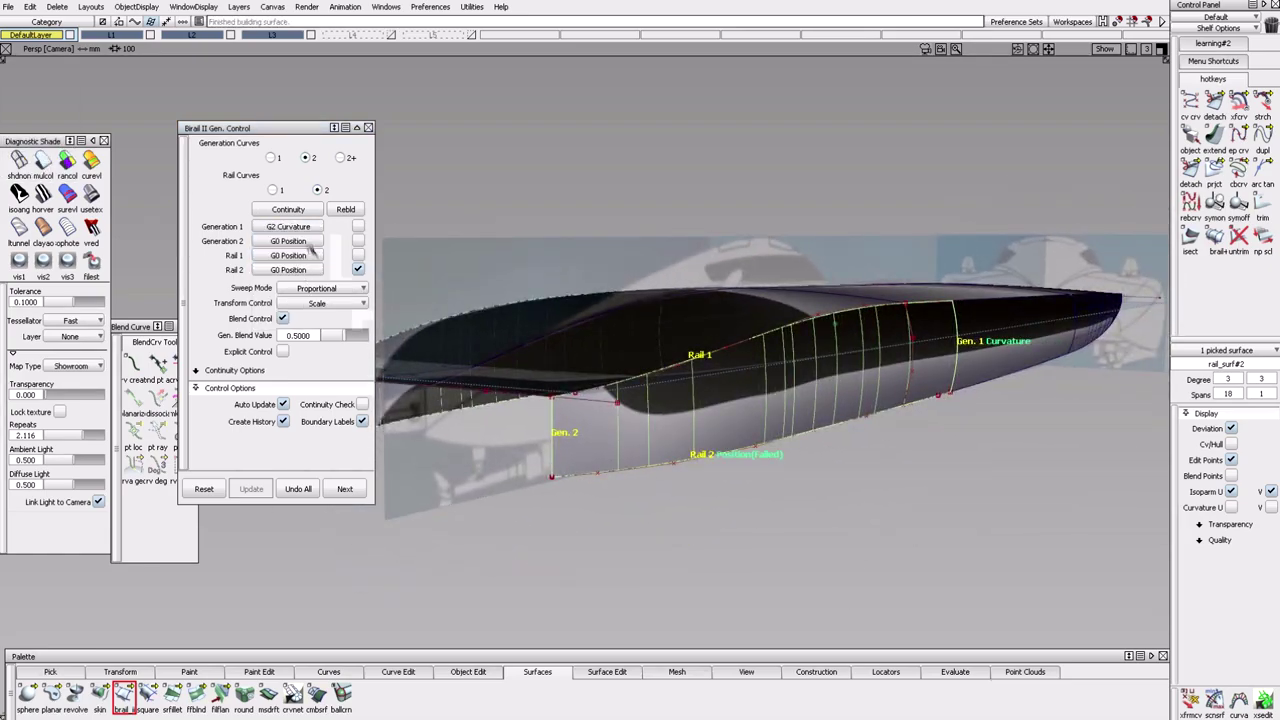
Compare other Generation 1 continuity types, restore G2 Curvature, and turn off the rebuild of Rail 2.
left_click(315, 227)
left_click(300, 247)
left_click(315, 227)
left_click(308, 266)
left_click(315, 227)
left_click(310, 268)
left_click(358, 269)
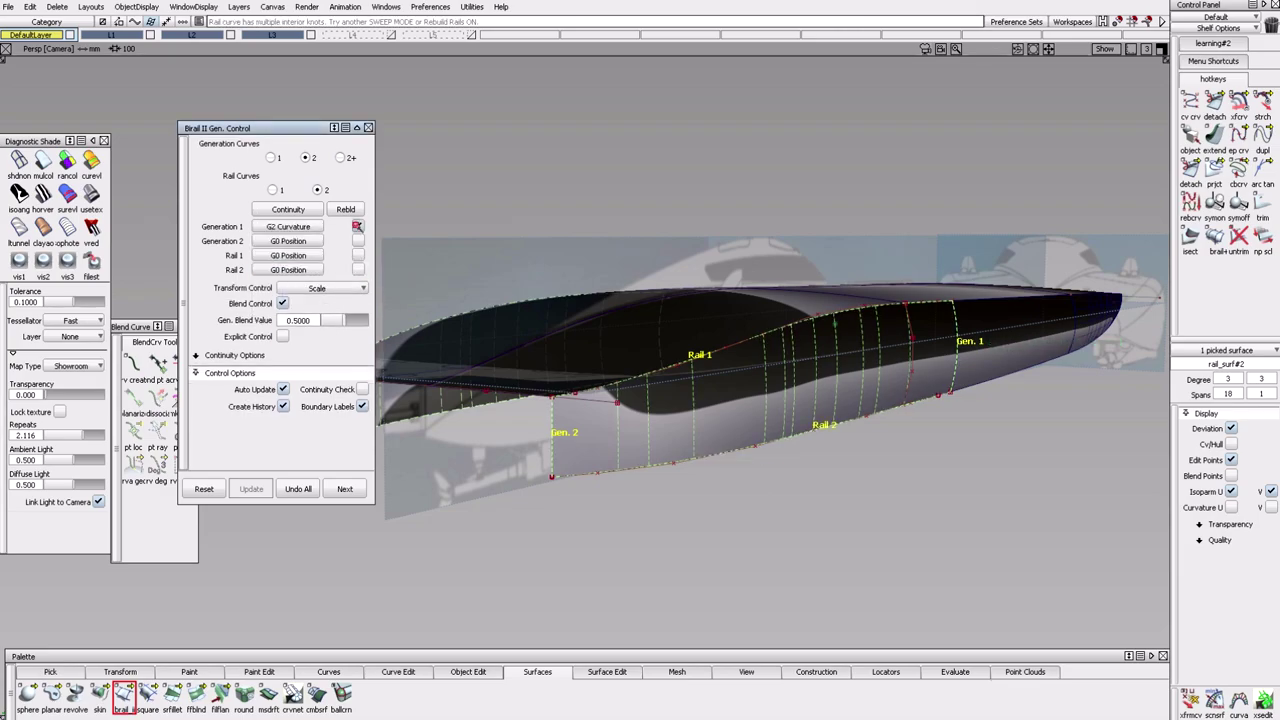
Turn on the Generation 1 rebuild and try a generation blend value of 0.45.
left_click_drag(480, 400, 436, 373, "alt+shift")
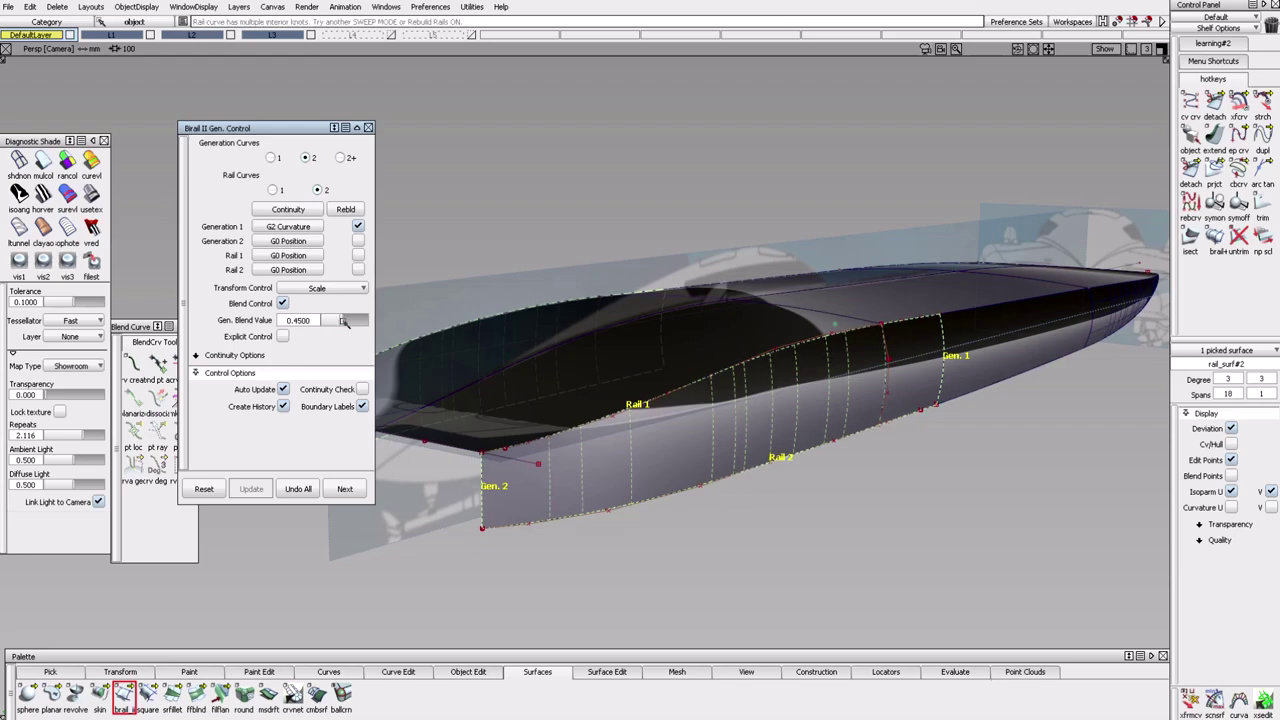
left_click(327, 289)
left_click_drag(470, 430, 314, 34, "alt+shift")
Remove the birail surface from the stern side and pick the combined lower-edge curve.
left_click_drag(229, 36, 671, 494, "alt+shift")
right_click_drag(671, 494, 648, 484, "ctrl+shift")
left_click_drag(648, 484, 949, 591, "alt+shift")
left_click_drag(810, 476, 994, 491, "alt+shift")
left_click(940, 350)
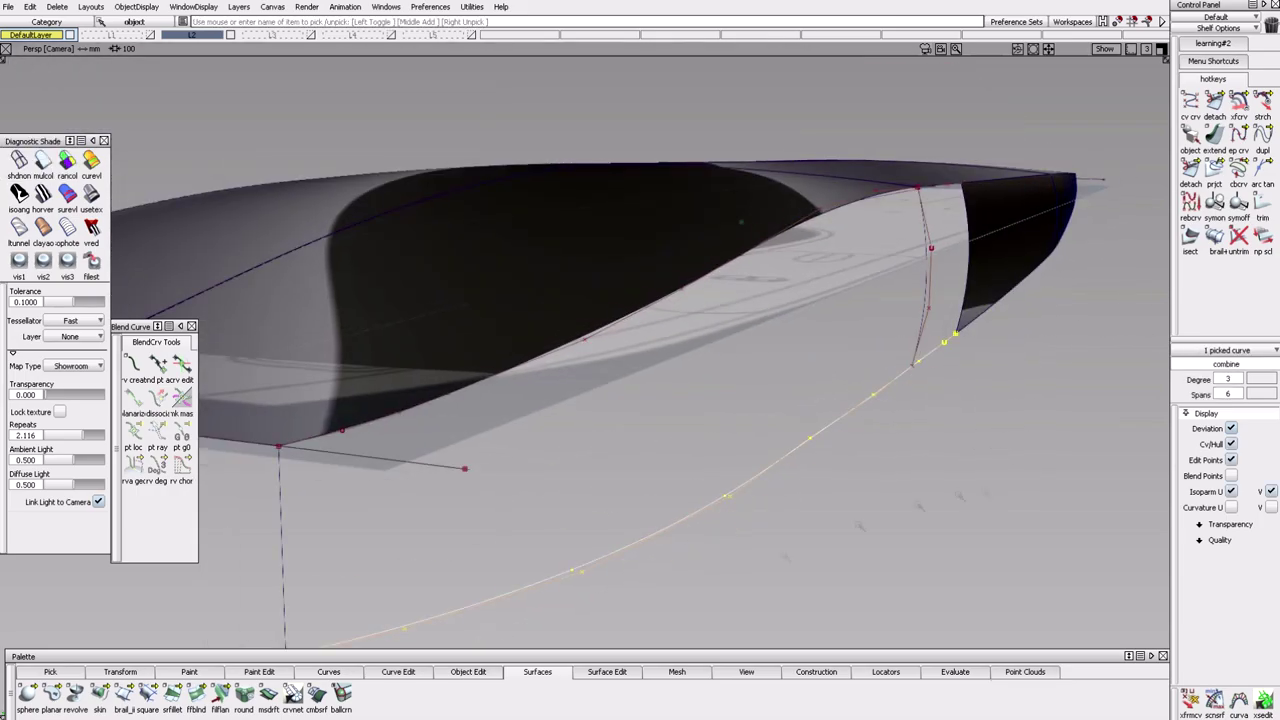
Try shifting a CV of the combined lower-edge curve about 32.4 mm along Y, and check it from the top.
left_click(467, 672)
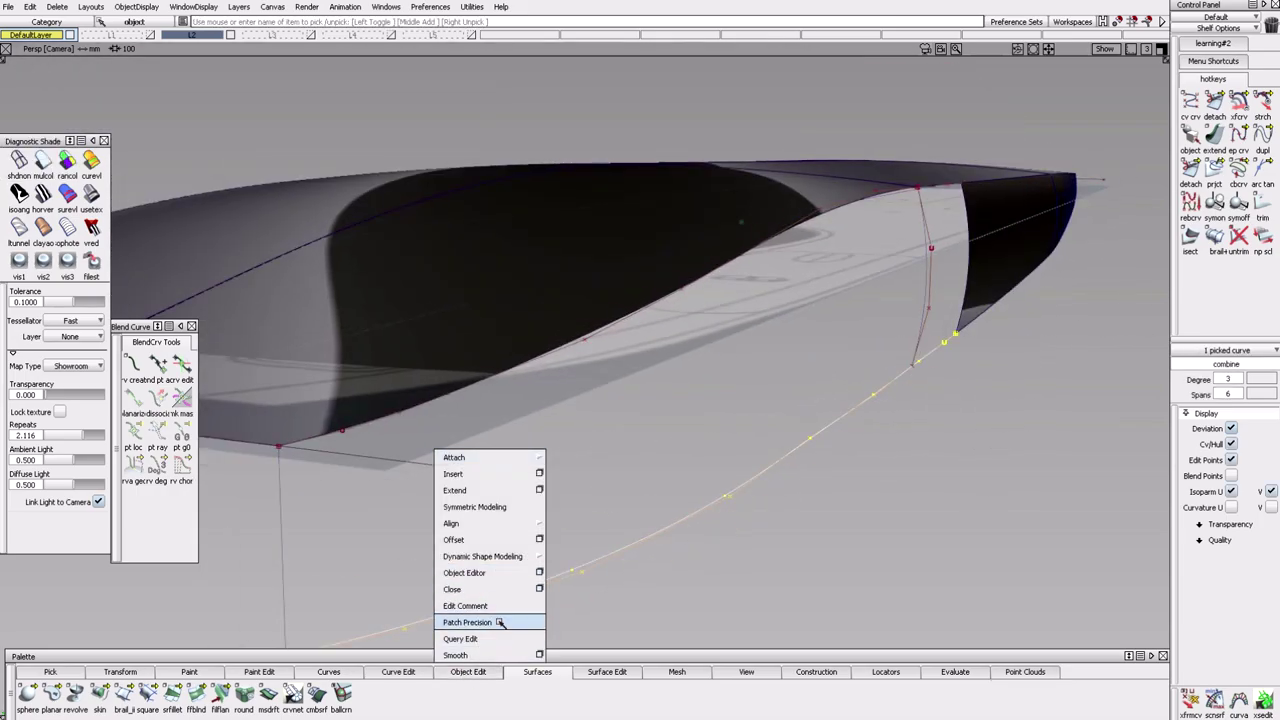
mouse_move(510, 560)
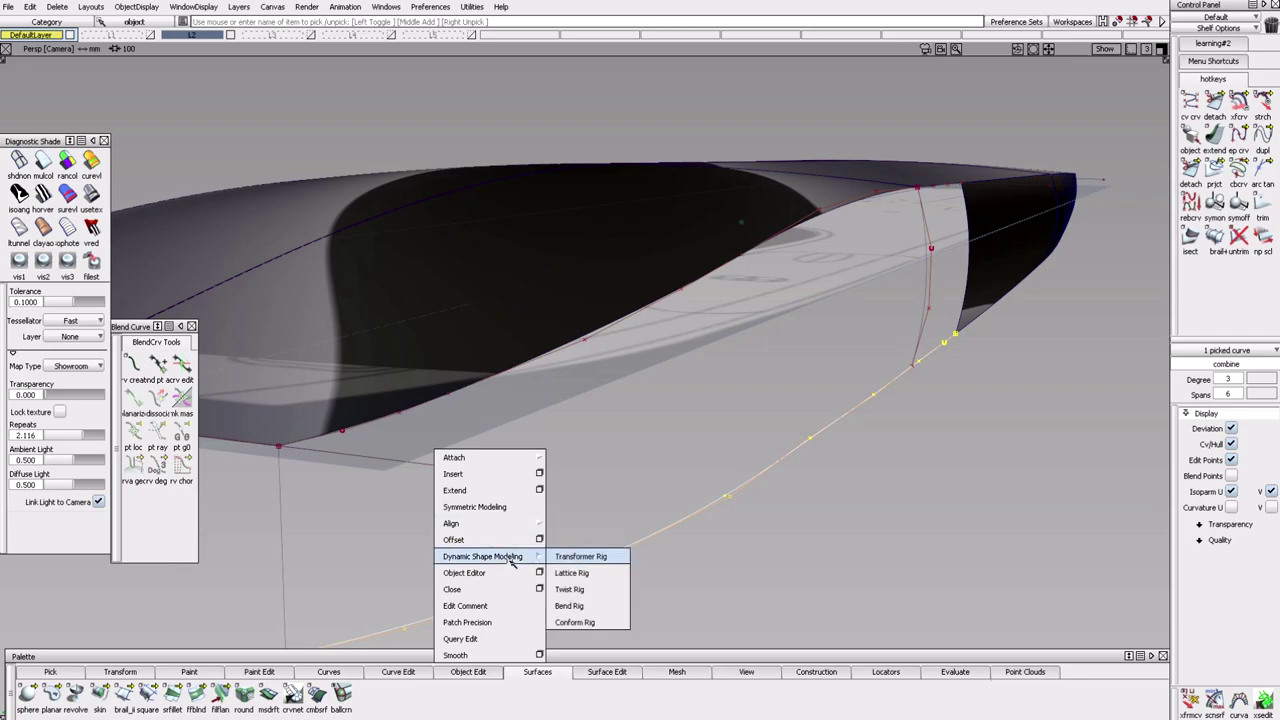
left_click_drag(864, 517, 909, 385, "alt+shift")
left_click(830, 398)
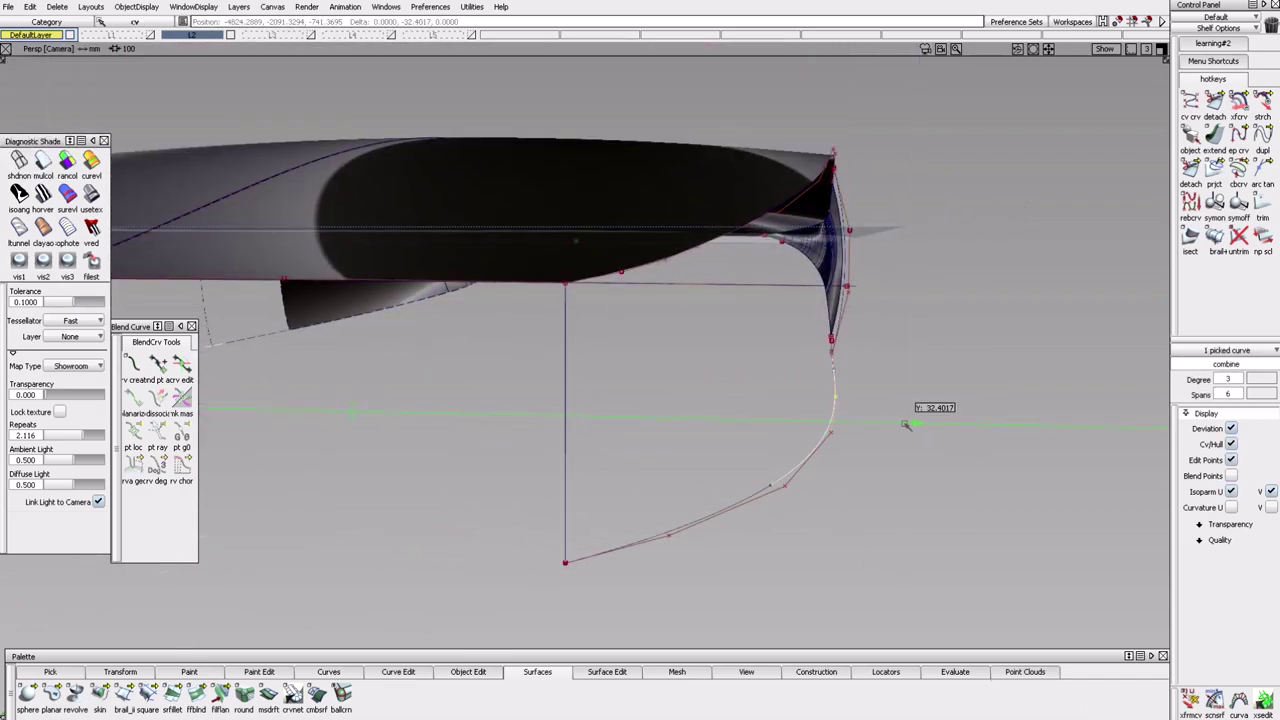
key("F6")
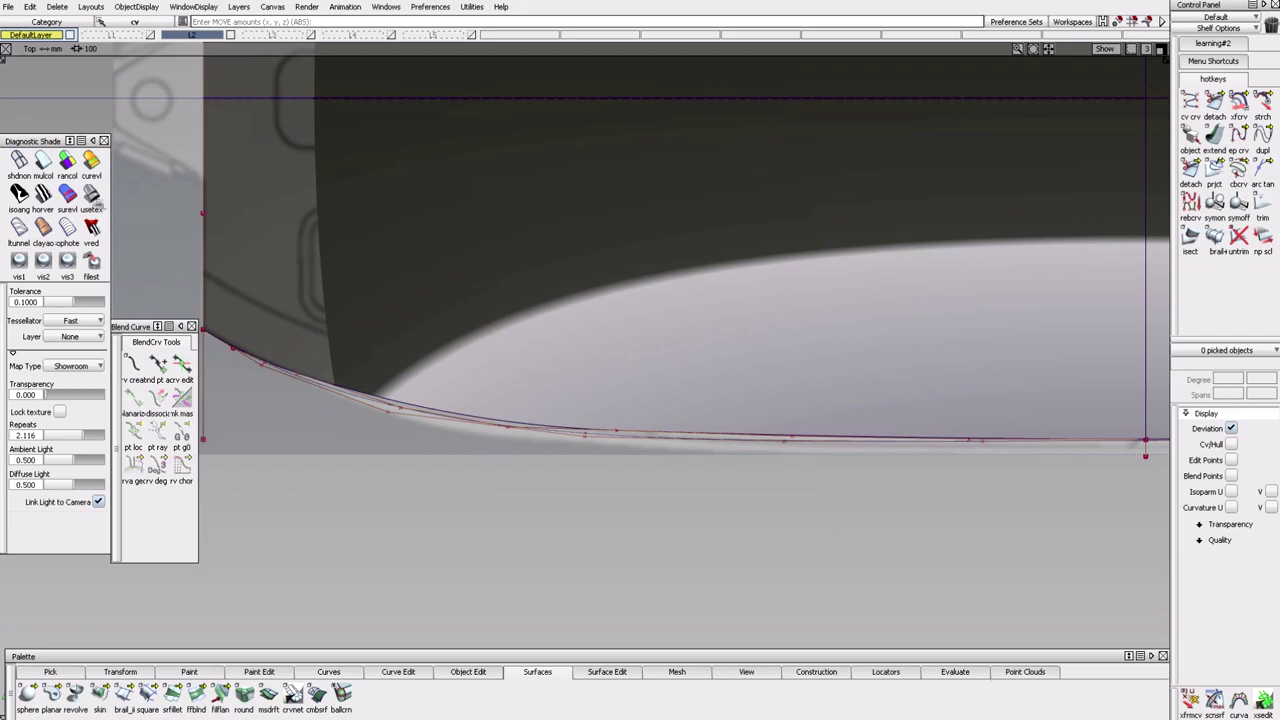
key("F8")
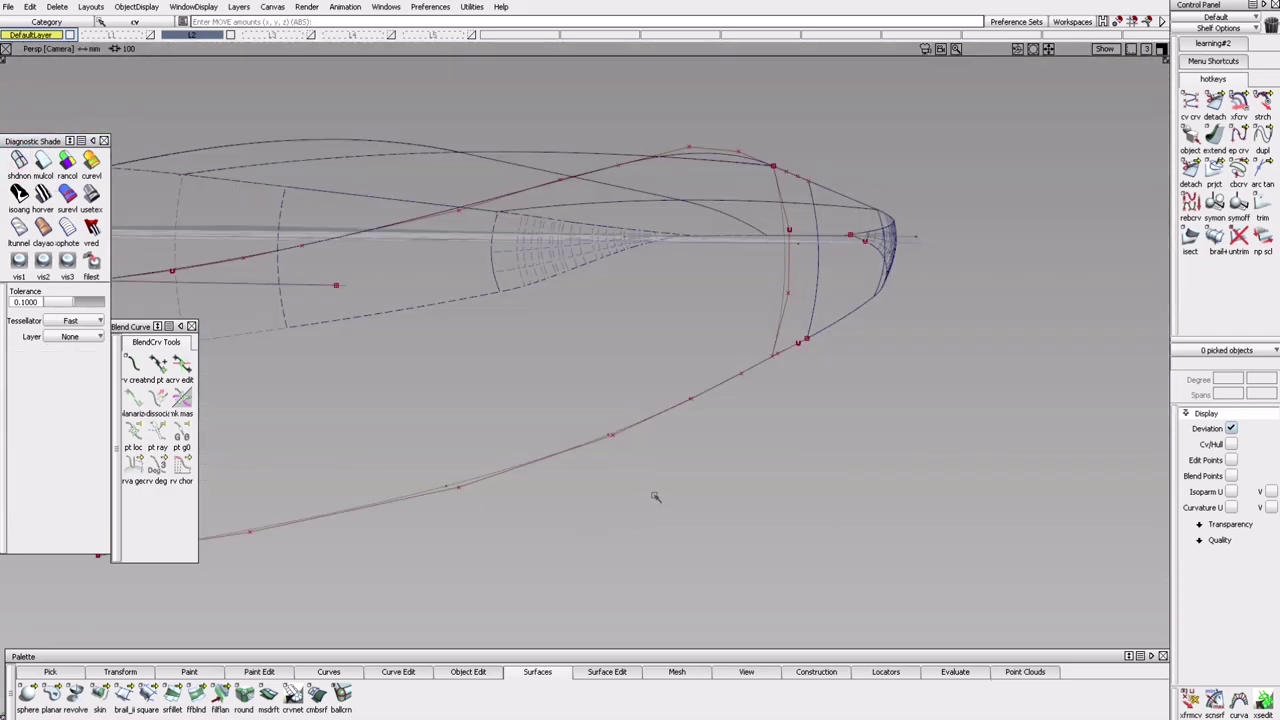
Take the lower edge back to its separate stern curve and bridge its end to the forward surface's lower corner with a blend curve.
left_click_drag(654, 500, 643, 424, "alt+shift")
left_click(750, 395)
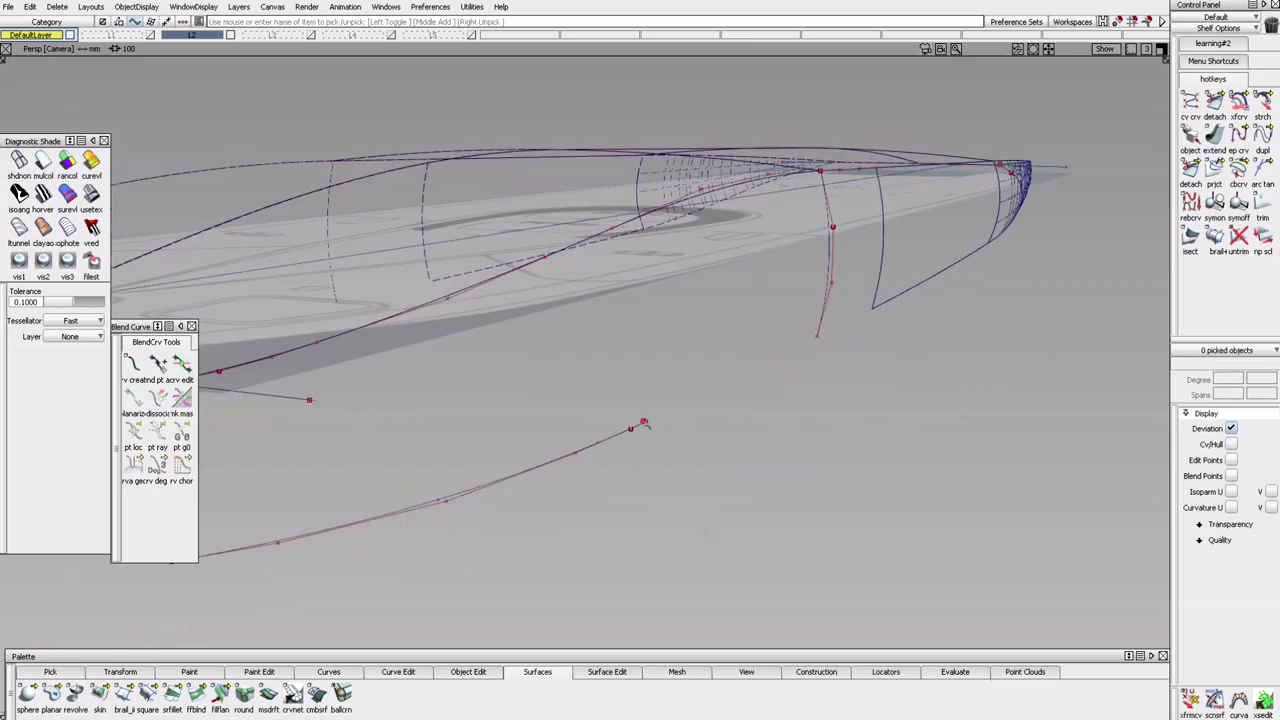
left_click(644, 424)
left_click(871, 306)
left_click_drag(871, 306, 825, 313, "alt+shift")
left_click(57, 6)
left_click(100, 110)
left_click(577, 386)
left_click_drag(577, 386, 695, 375, "alt+shift")
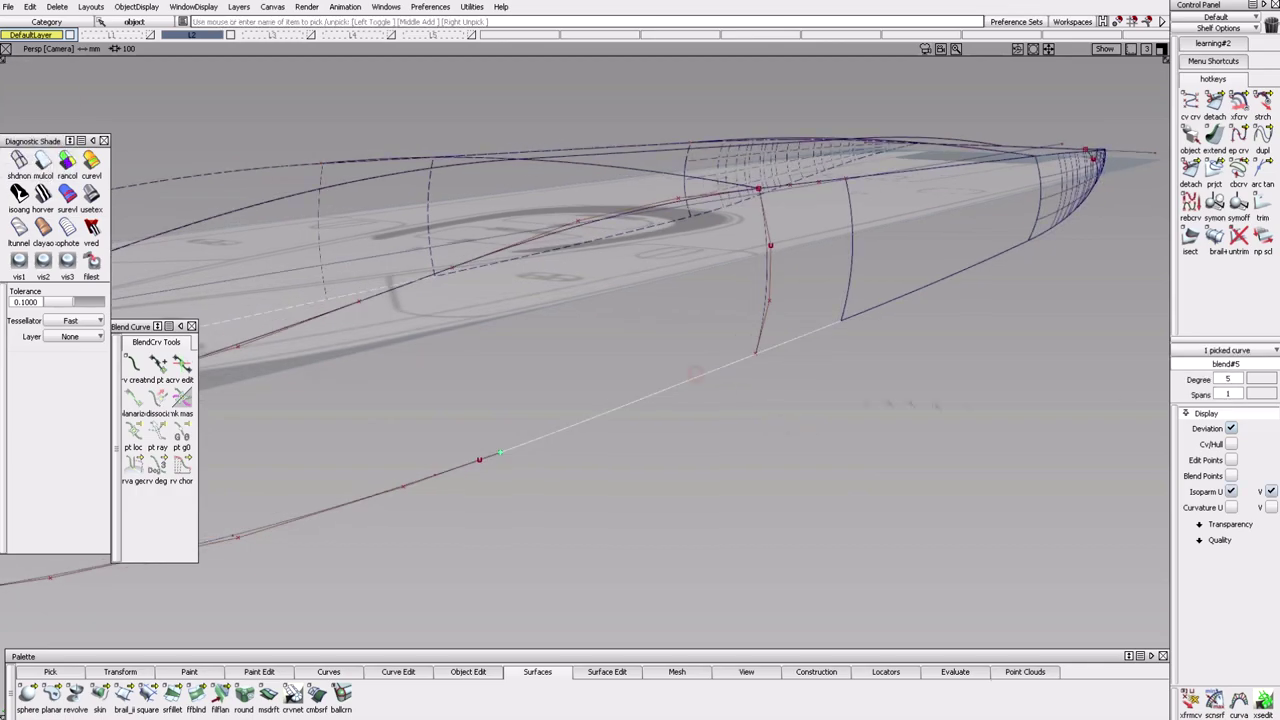
left_click(1238, 458)
left_click(1000, 363)
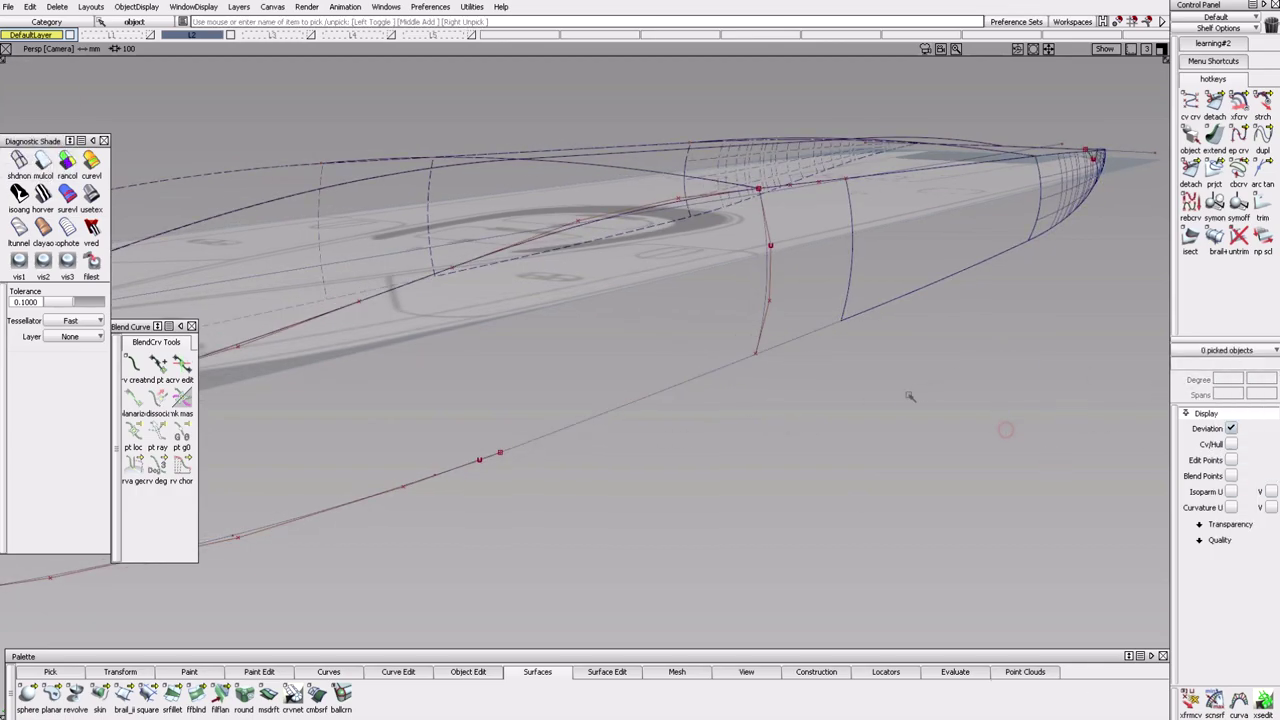
Attach the new blend curve to the stern curve to form one continuous lower edge.
left_click(191, 326)
left_click_drag(220, 360, 393, 690, "alt+shift")
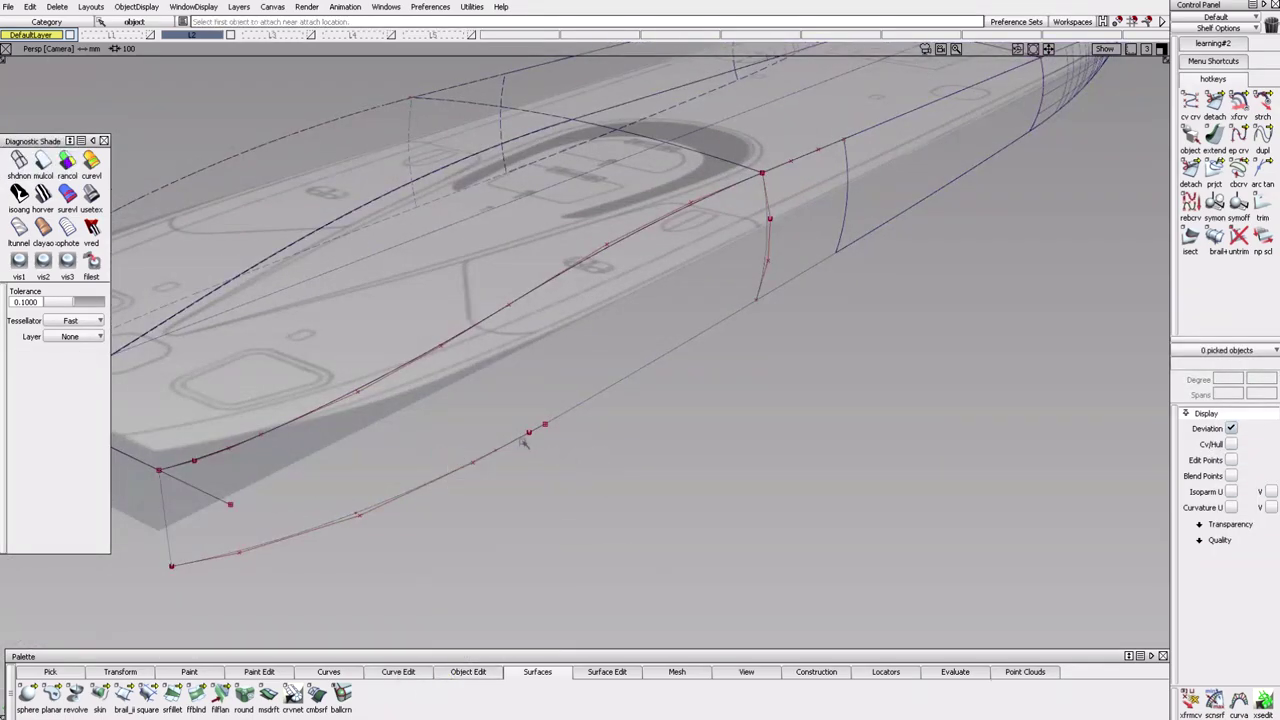
left_click_drag(705, 457, 760, 440, "alt+shift")
Try a birail surface with the stern curve and upper edge as generation curves and the forward section and lower edge as rails.
left_click(123, 697)
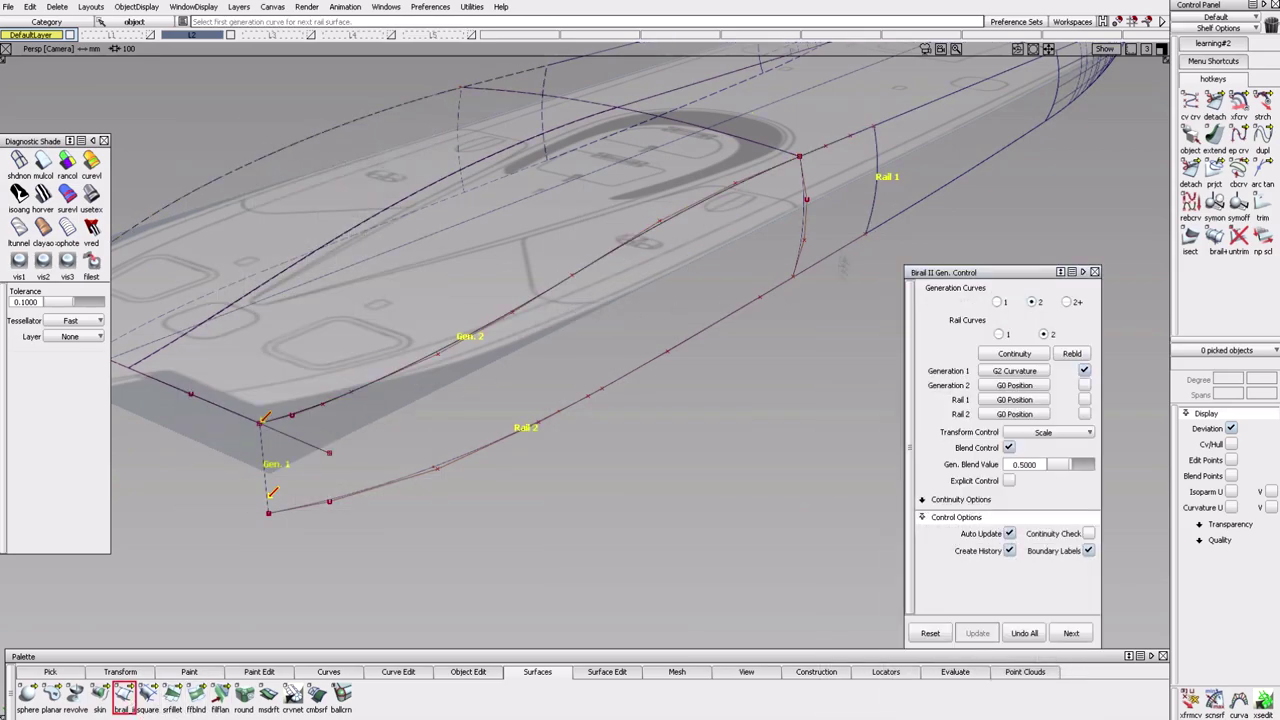
left_click_drag(650, 490, 686, 474, "alt+shift")
double_click(1238, 133)
left_click(337, 554)
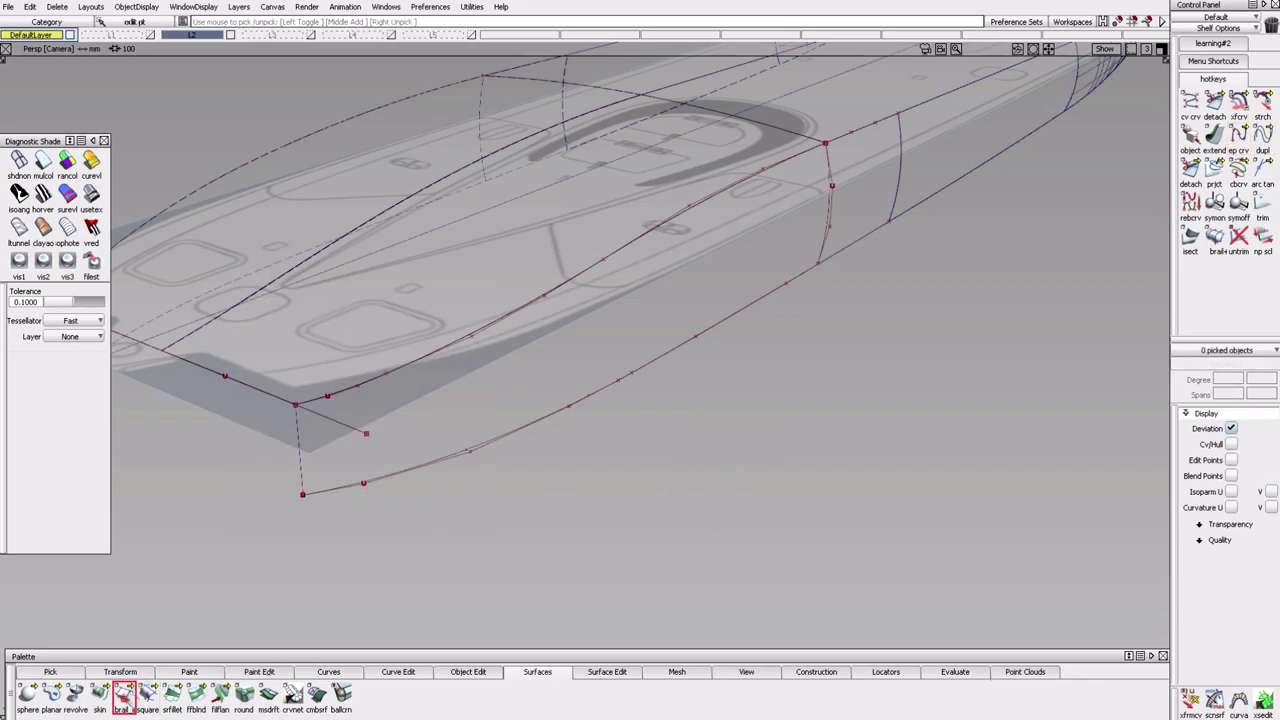
left_click(123, 697)
left_click(298, 450)
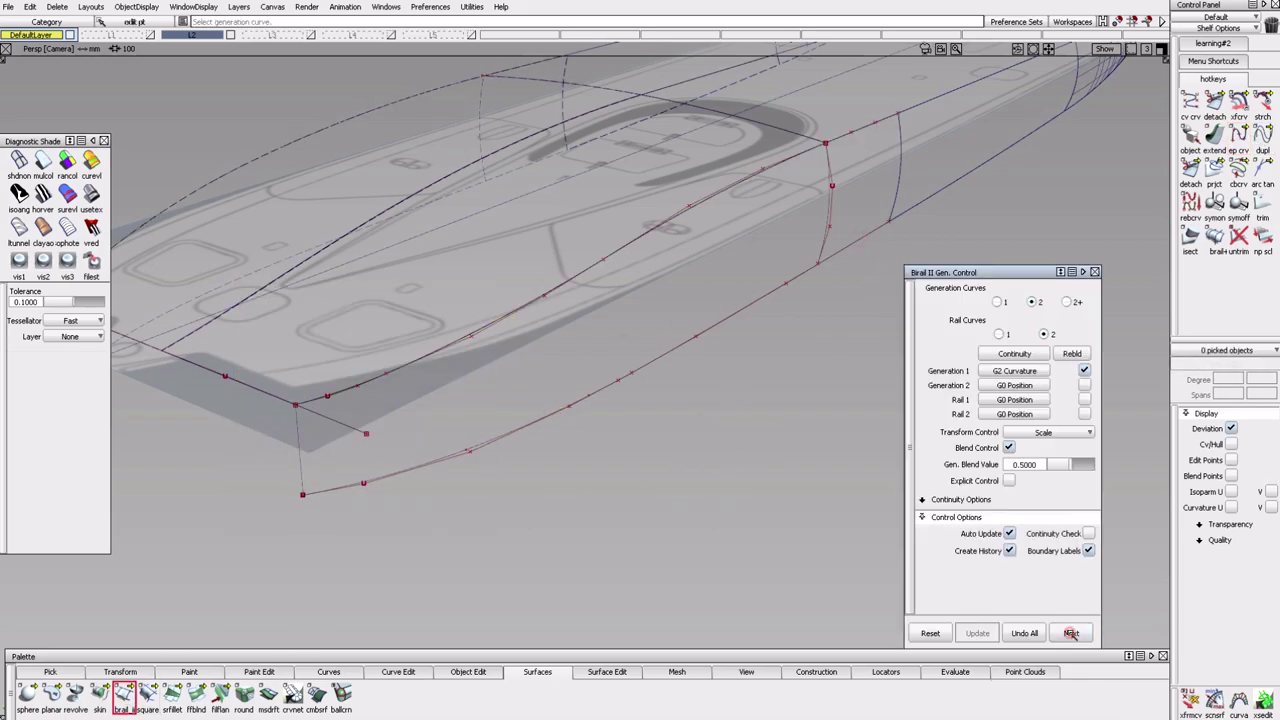
Build a square surface from the stern curve, upper edge, forward section and lower edge, with rebuild and G2 Curvature on the forward boundary.
left_click(147, 697)
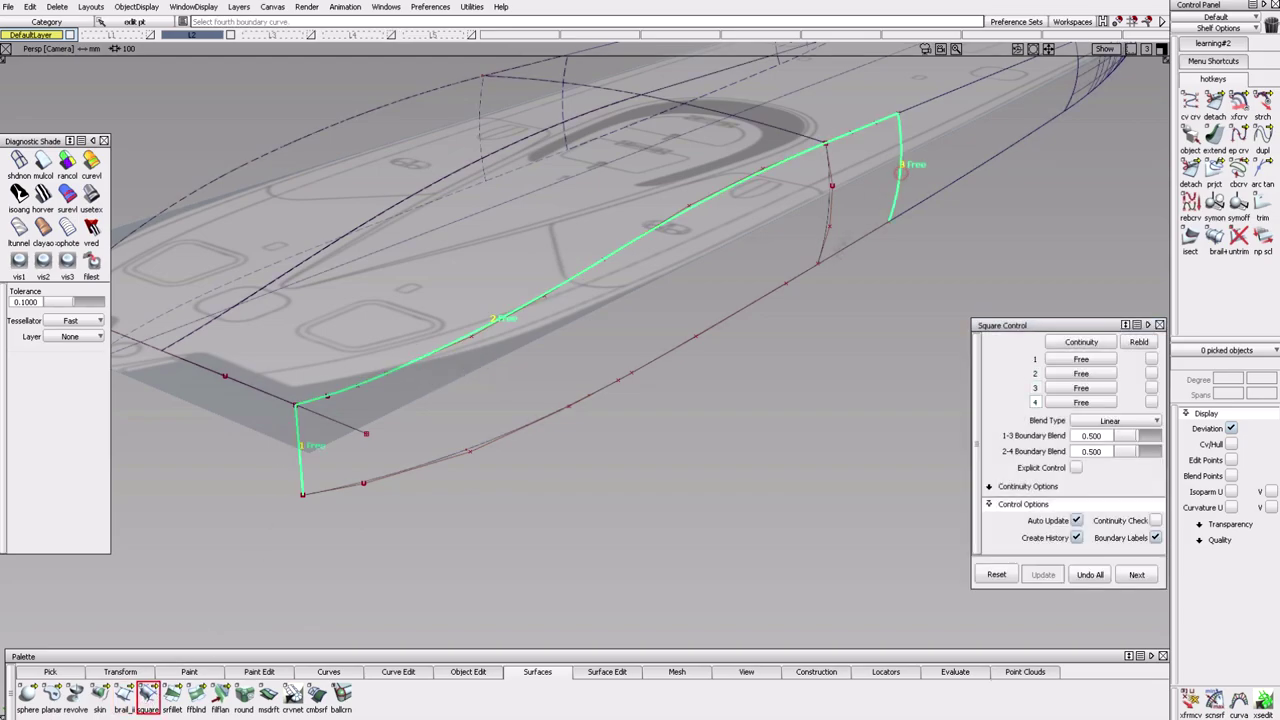
left_click(568, 406)
left_click(1110, 387)
left_click(1090, 454)
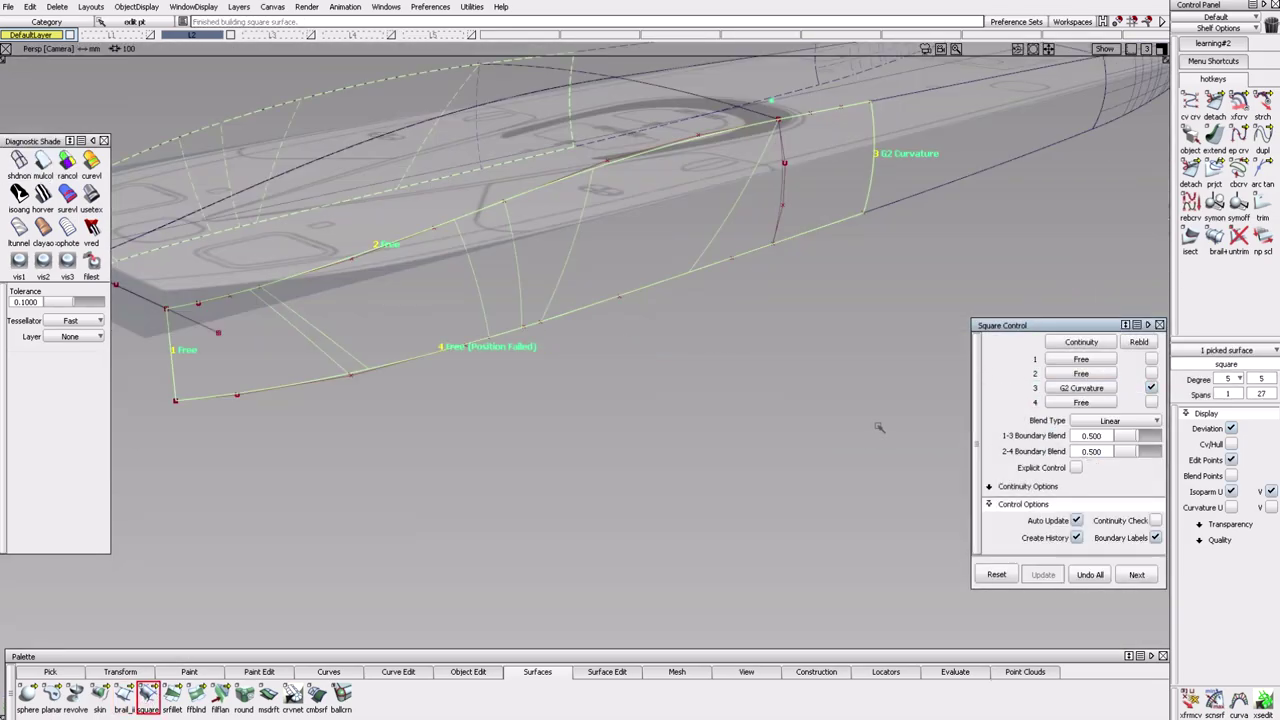
left_click(91, 193)
mouse_move(640, 380)
left_mouse_down("alt+shift")
mouse_move(746, 357)
mouse_move(860, 300)
left_mouse_up("alt+shift")
Try a birail surface with the upper and lower edges as generation curves and the stern curve as a rail.
left_click(123, 697)
left_click(557, 224)
left_click(587, 336)
left_click(203, 400)
left_click(1071, 633)
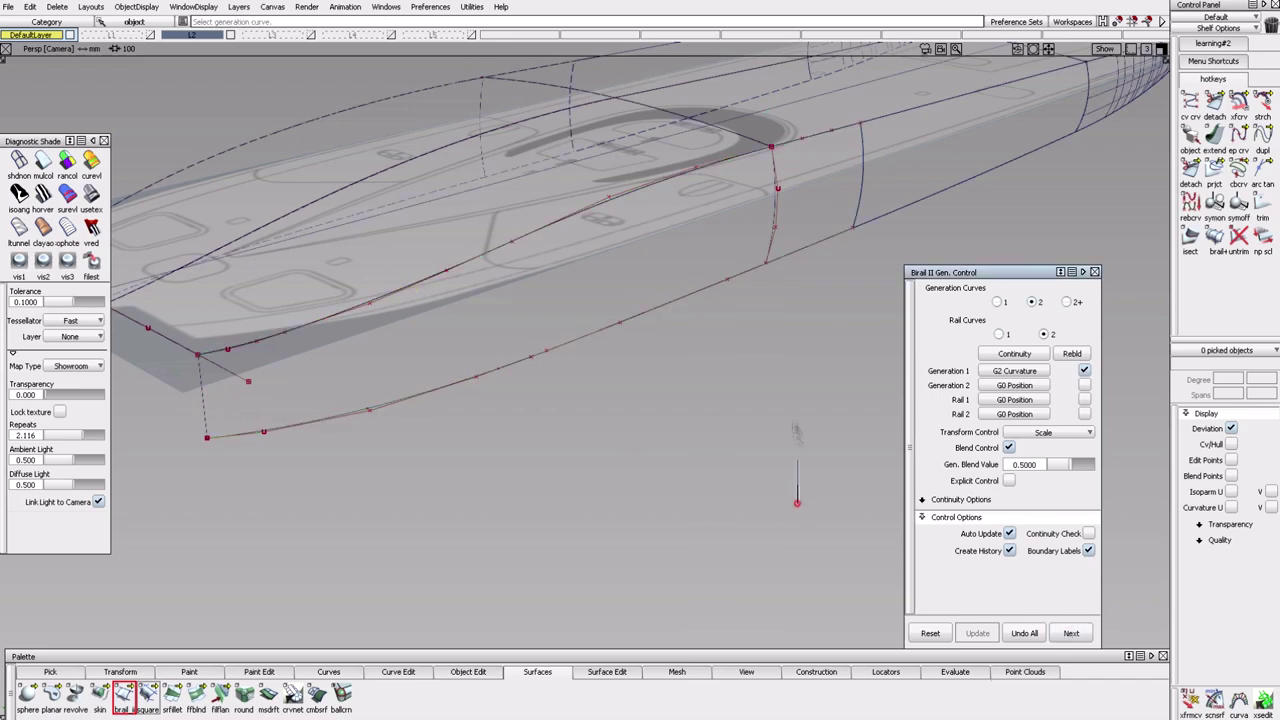
Try a birail surface from the stern curve, the upper edge and the lower edge.
left_click(202, 408)
left_click(729, 183)
left_click_drag(672, 385, 861, 449, "alt+shift")
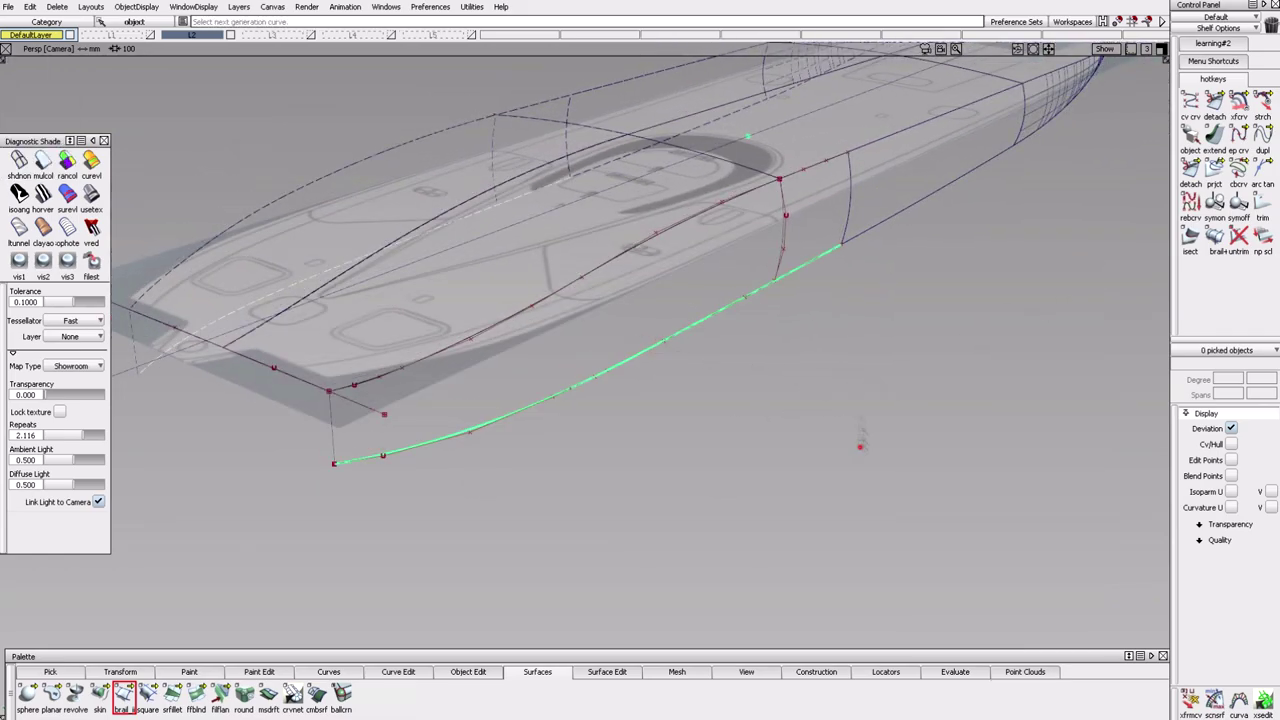
Show layers L1 and L3 so the hull can be compared with the side and back reference images.
key("F8")
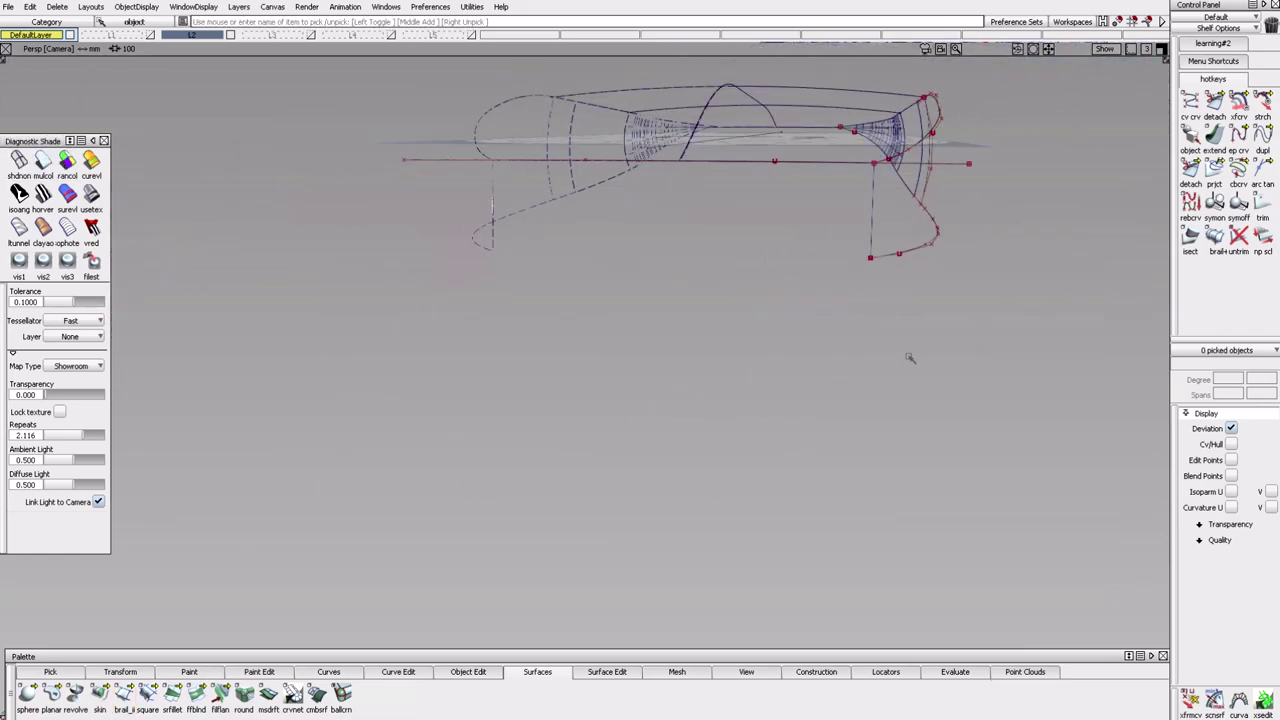
left_click(151, 35)
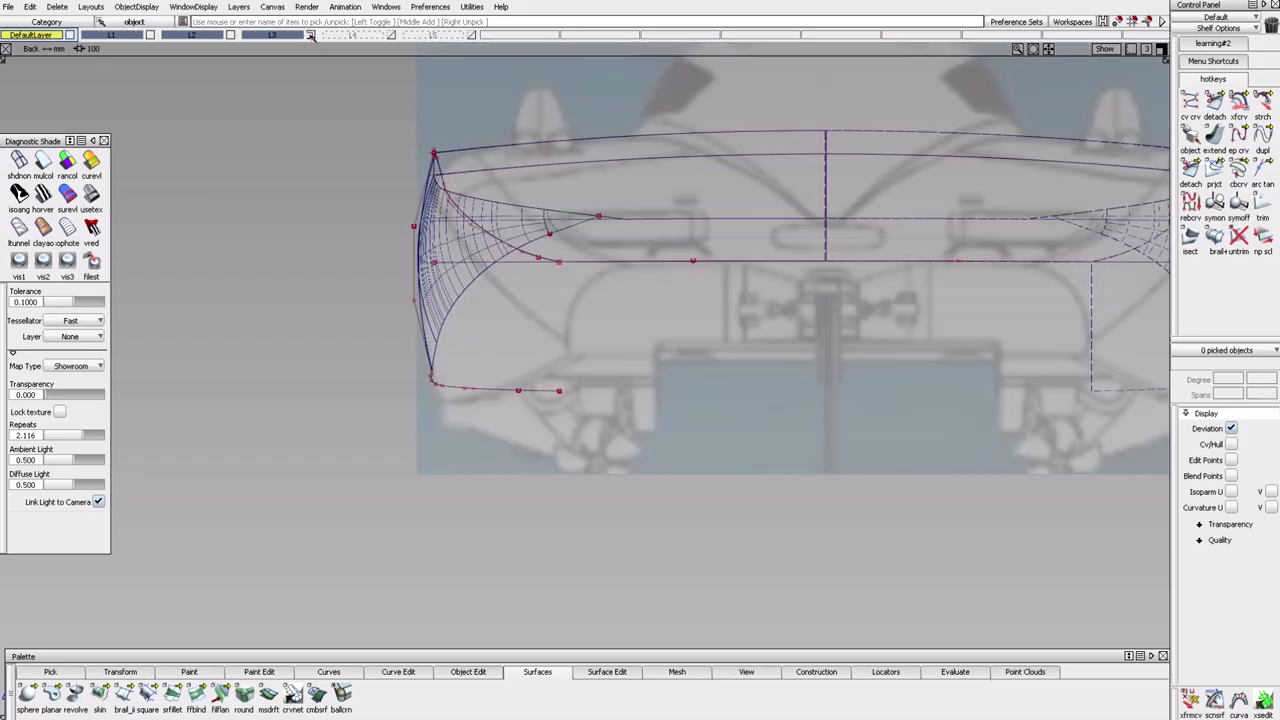
right_click_drag(560, 400, 593, 420, "alt+shift")
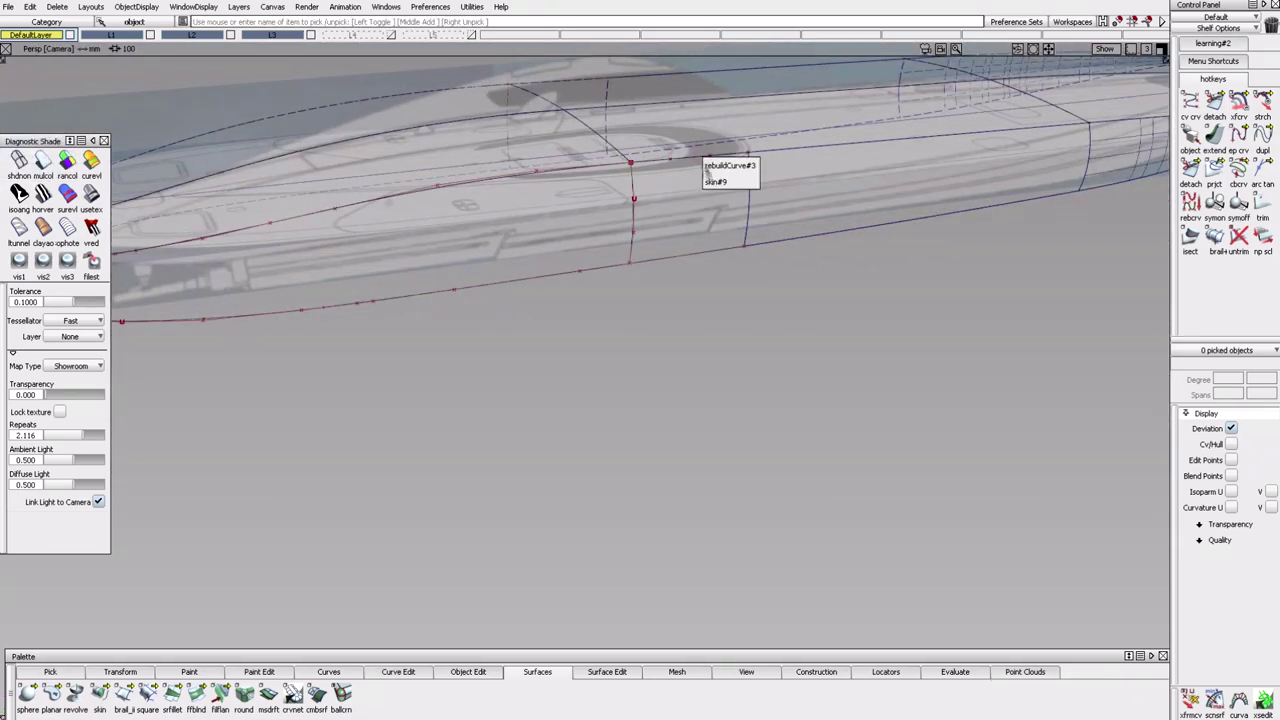
Try a birail surface with the upper and lower edges as generation curves and the forward section and stern curve as rails, and undo it.
left_click(729, 165)
left_click_drag(729, 165, 980, 334, "alt+shift")
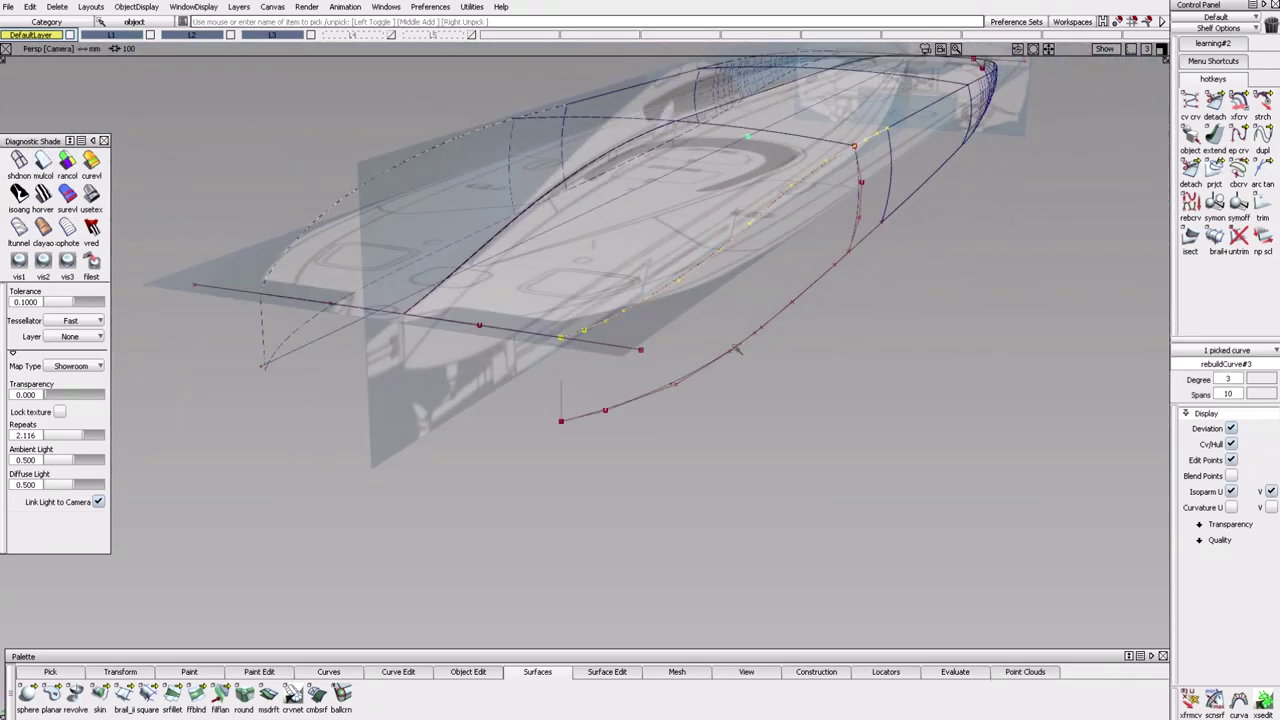
left_click(123, 698)
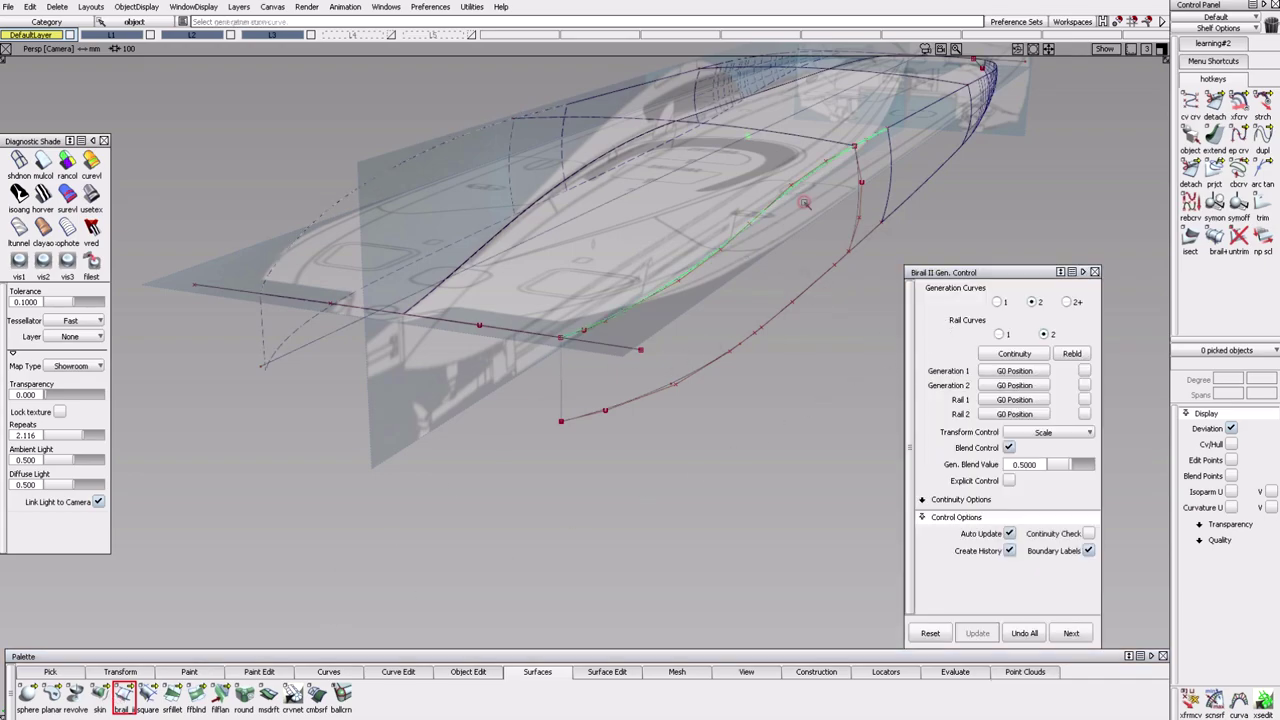
left_click(740, 382)
left_click_drag(740, 382, 520, 430, "alt+shift")
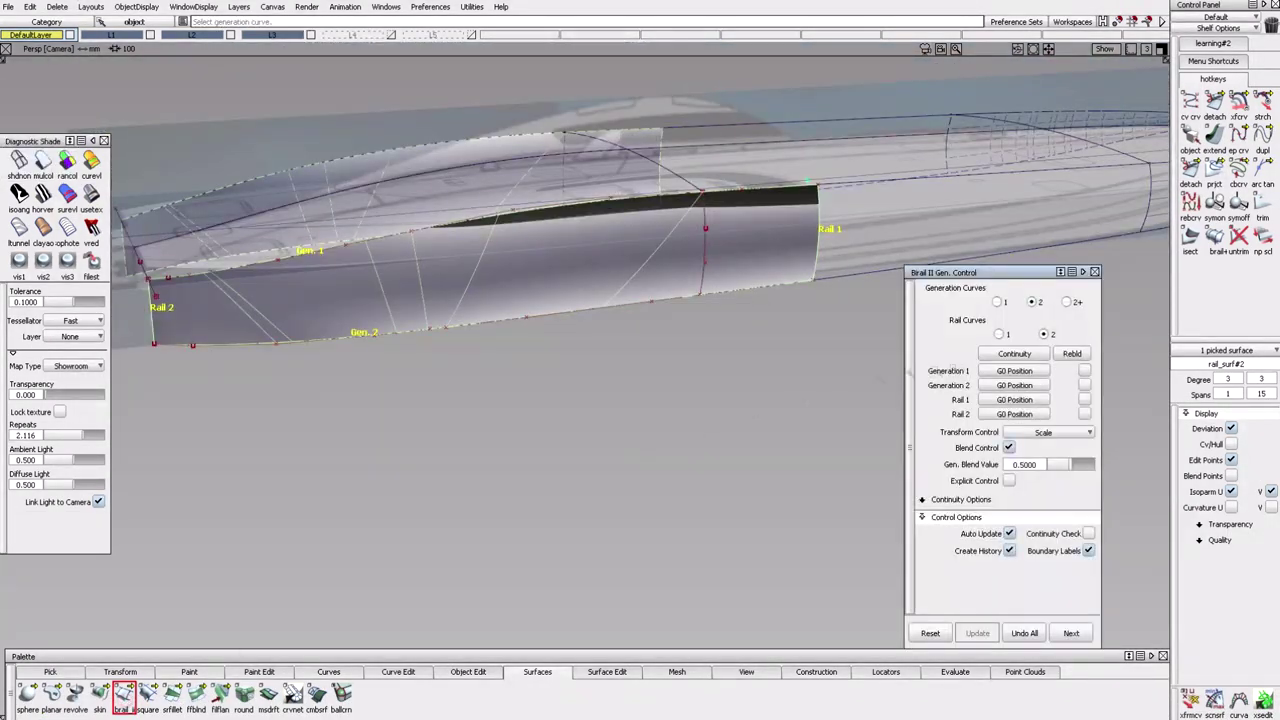
left_click(1041, 372)
left_click(1014, 372)
left_click(1014, 399)
left_click(1014, 434)
left_click_drag(760, 430, 651, 287, "alt+shift")
key("Escape")
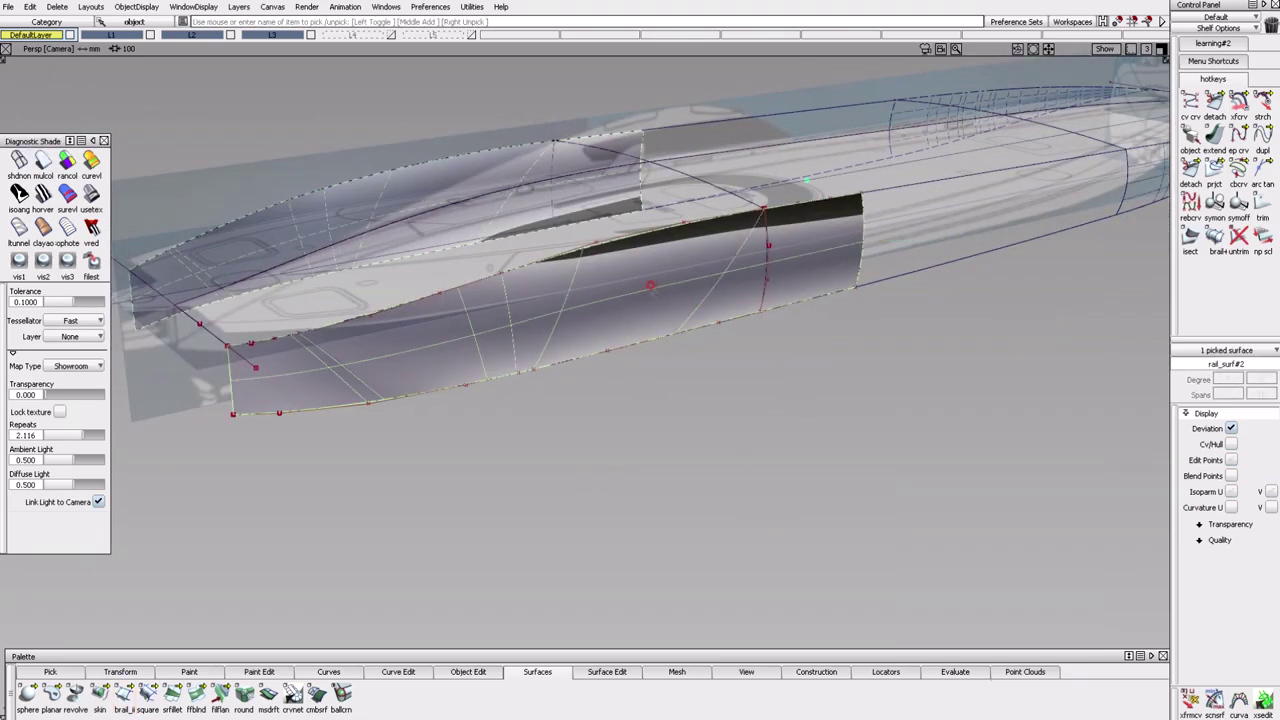
key("ctrl+z")
Try to reduce the number of spans of the combined lower-edge curve.
left_click_drag(1009, 421, 950, 430, "alt+shift")
left_click(1239, 394)
left_click(1237, 459)
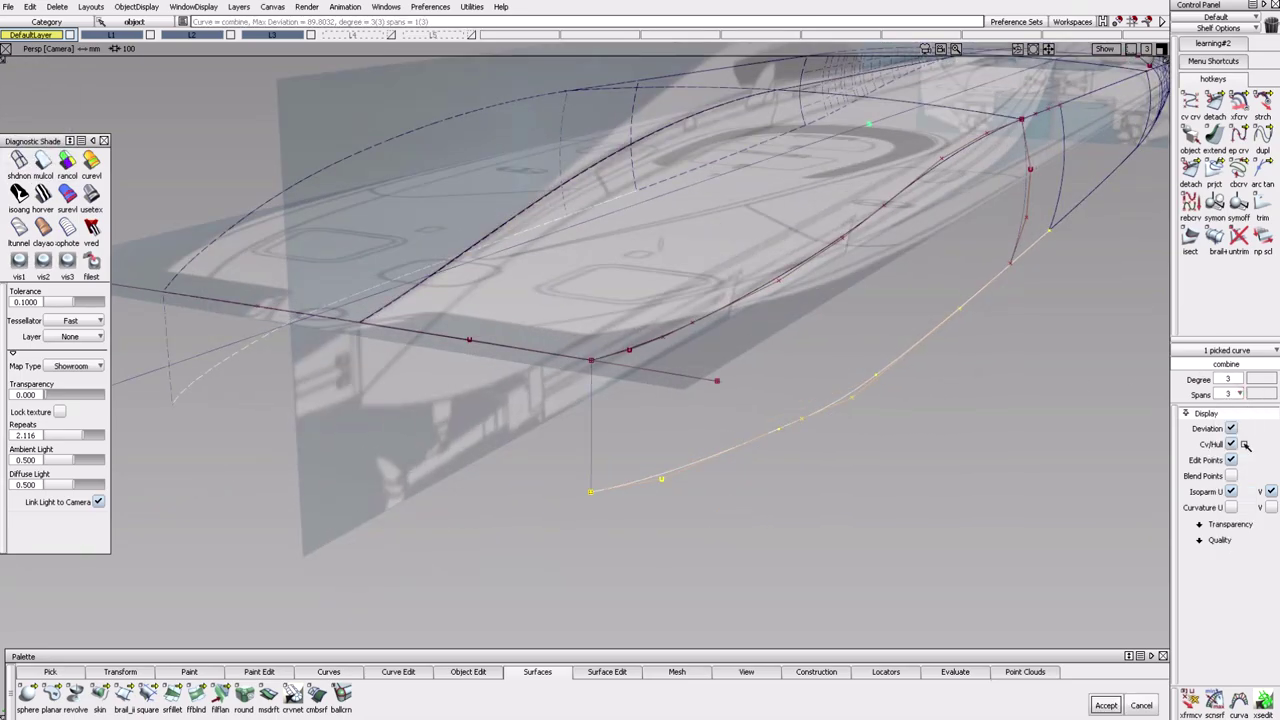
left_click_drag(1122, 392, 900, 340, "alt+shift")
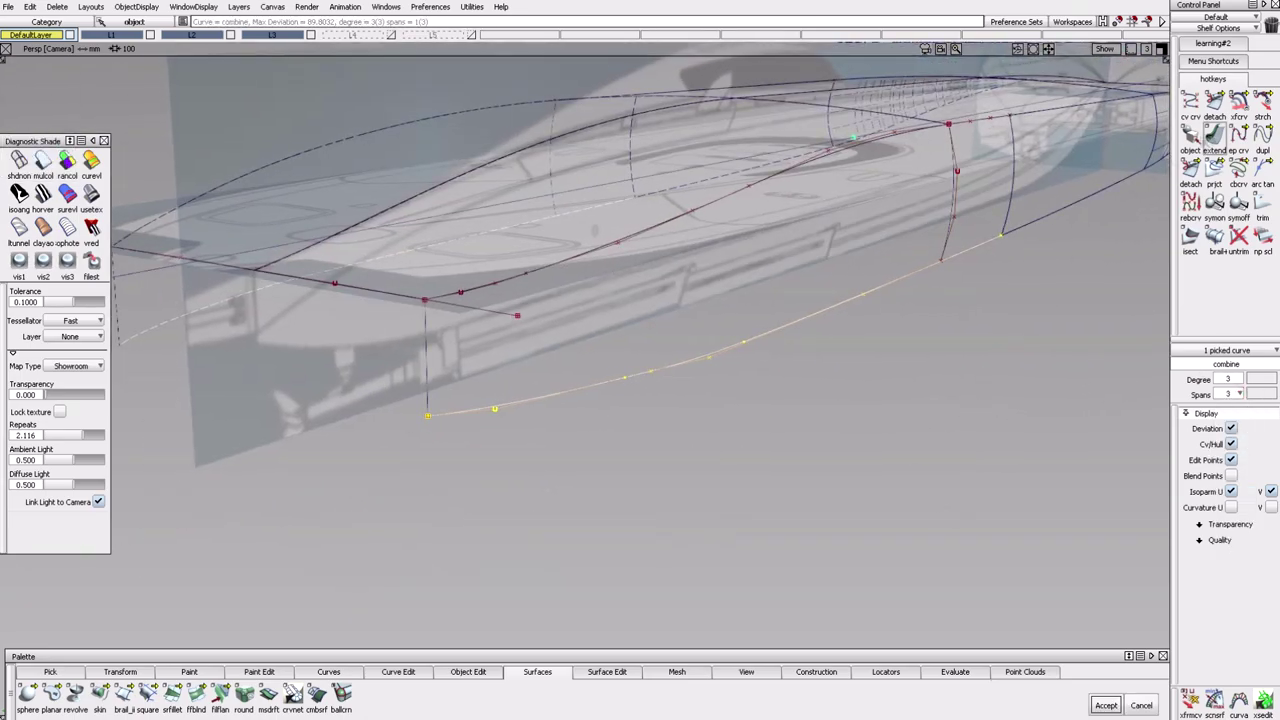
Detach the lower-edge curve at two points and delete its middle portion.
key("d")
left_click(772, 330)
right_click_drag(920, 414, 920, 460, "ctrl+shift")
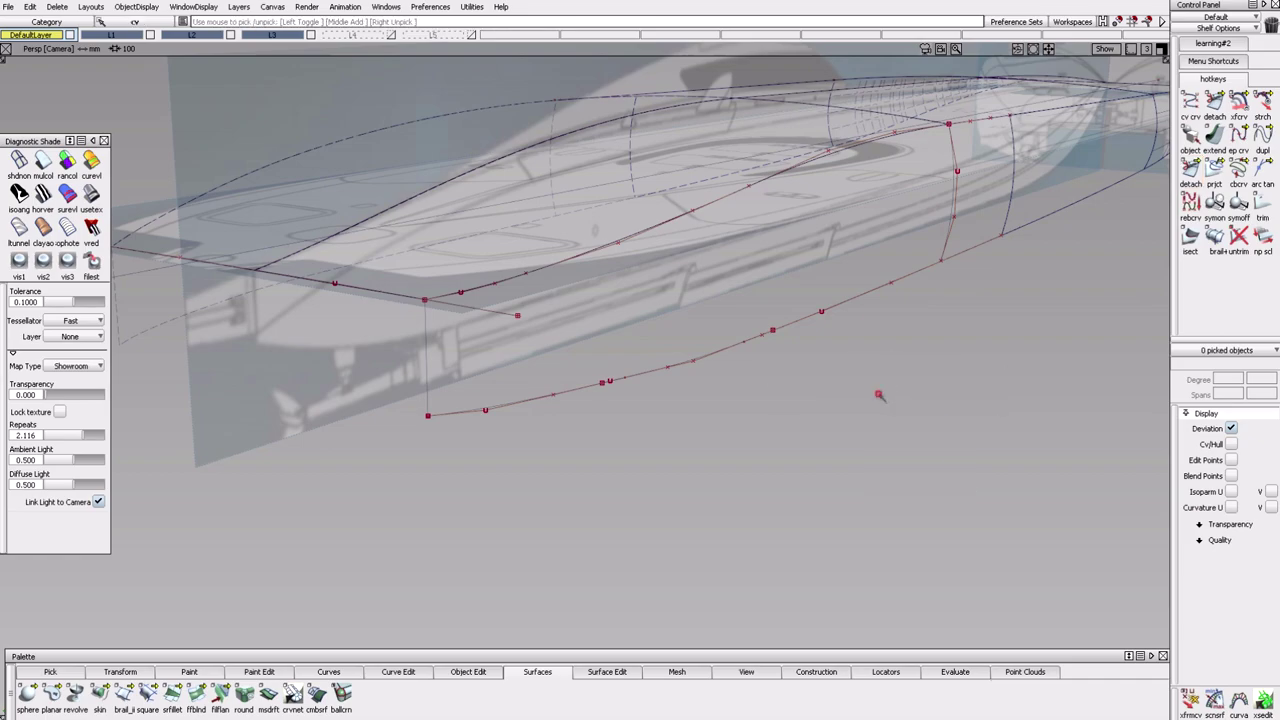
left_click(708, 466)
left_click_drag(708, 466, 803, 451, "alt+shift")
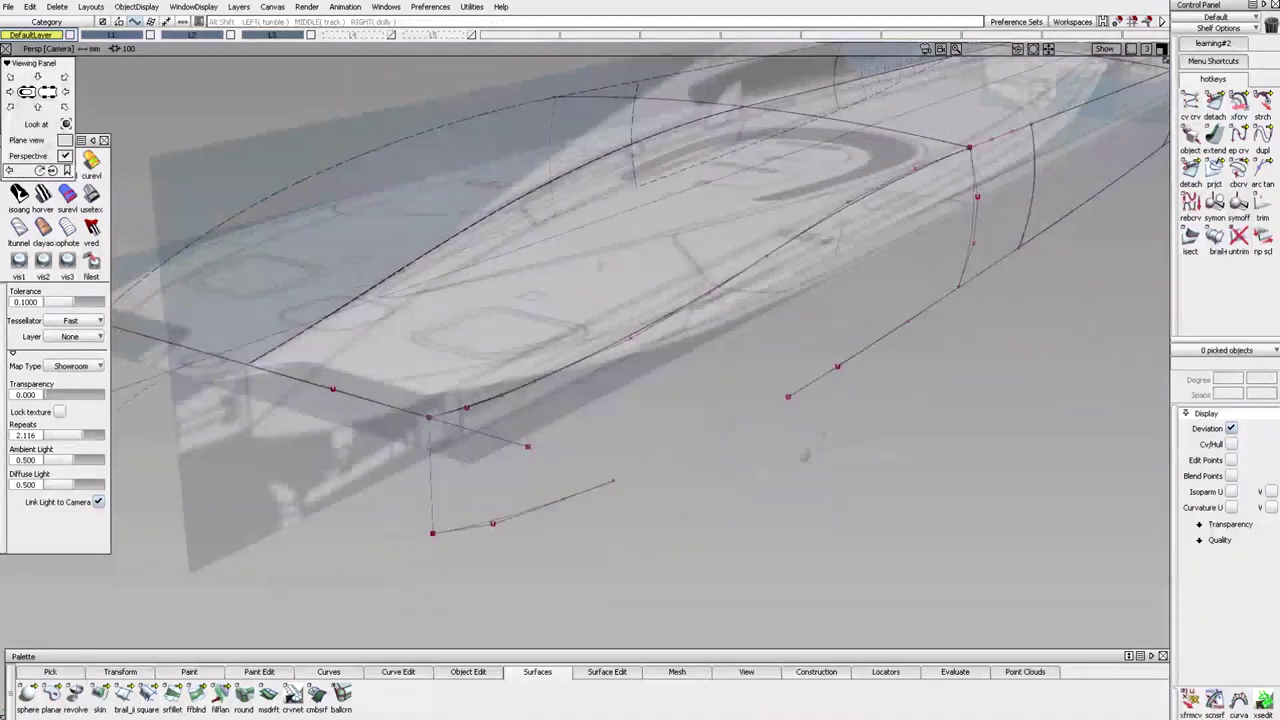
Shorten the forward lower-edge piece with Extend and bridge the gap to the stern piece with a blend curve.
key("e")
left_click_drag(854, 363, 860, 350)
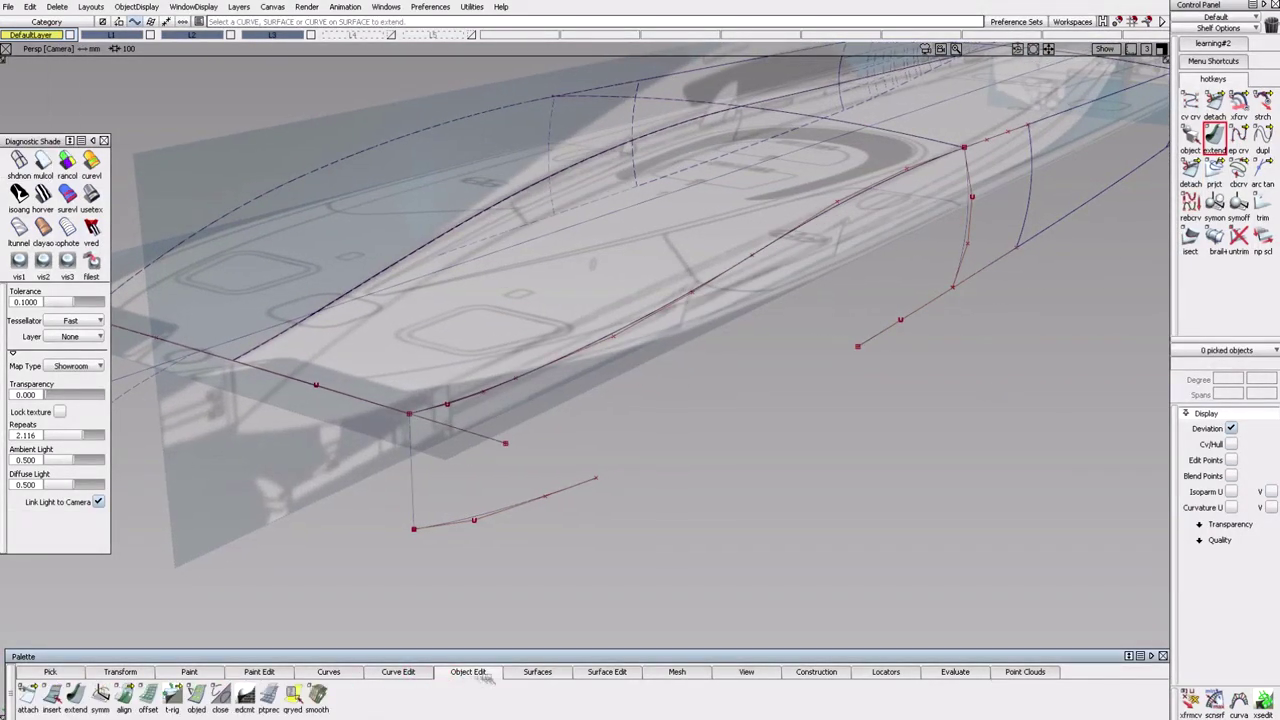
left_click(329, 671)
left_click(77, 696)
left_click_drag(857, 347, 686, 541, "alt+shift")
left_click(571, 386)
left_click_drag(679, 615, 690, 603)
left_click(1240, 427)
left_click(1010, 421)
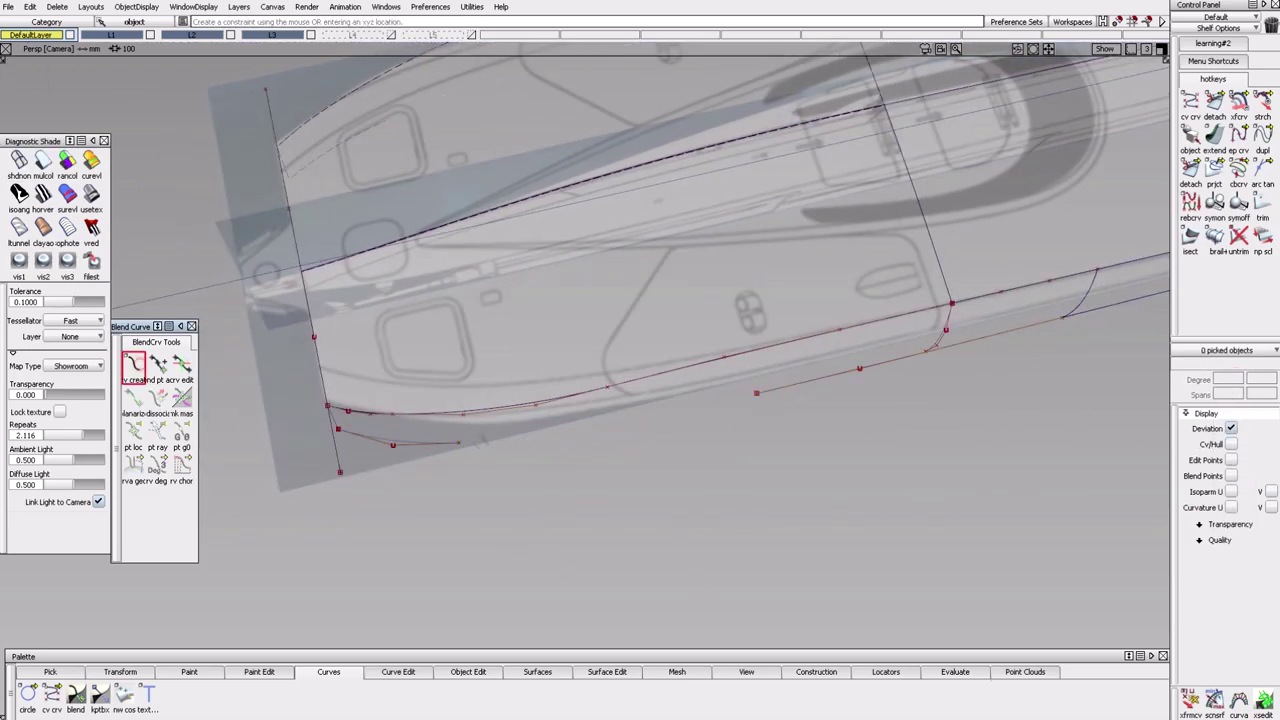
left_click(452, 443)
left_click_drag(822, 485, 822, 485)
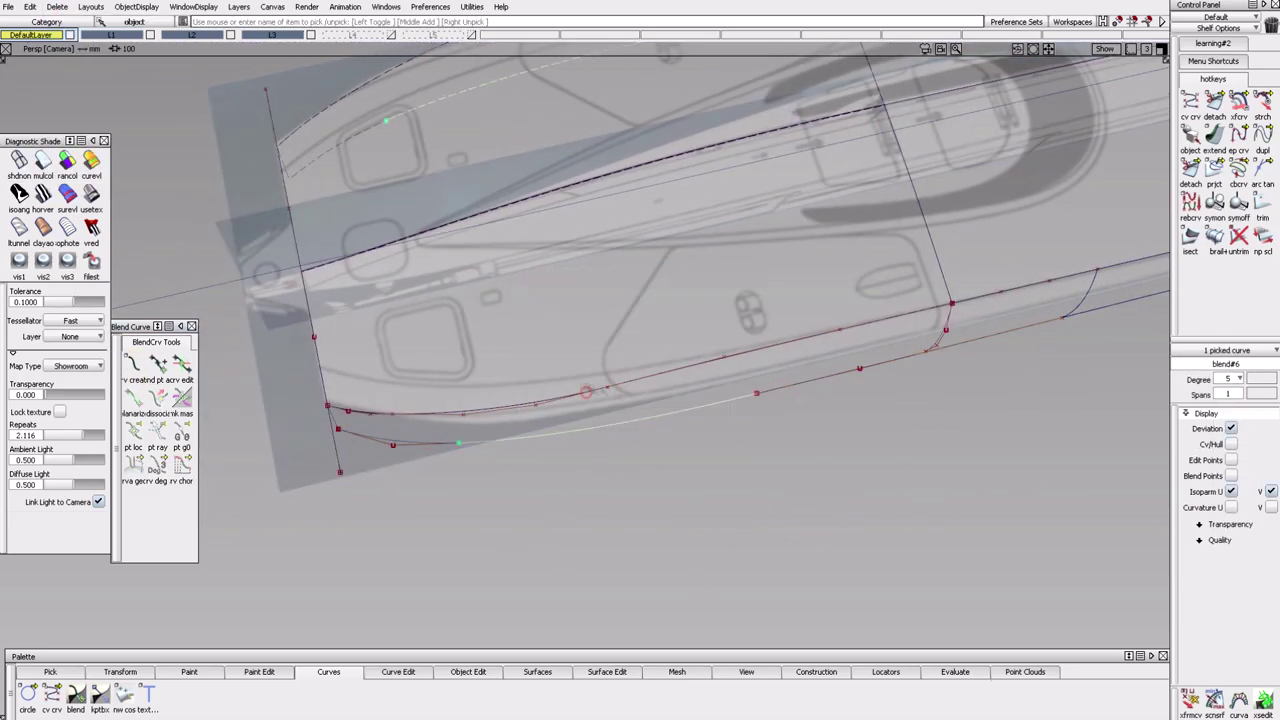
Attach the blend curve to the stern and forward pieces to form one continuous lower edge.
left_click(191, 326)
left_click(468, 671)
left_click(468, 533)
left_click(429, 441)
left_click(737, 397)
left_click_drag(737, 397, 636, 470, "alt+shift")
key("ctrl+r")
left_click(634, 470)
left_click(437, 466)
Try a birail surface with the stern curve as the first generation curve, and try the Skin tool.
double_click(123, 696)
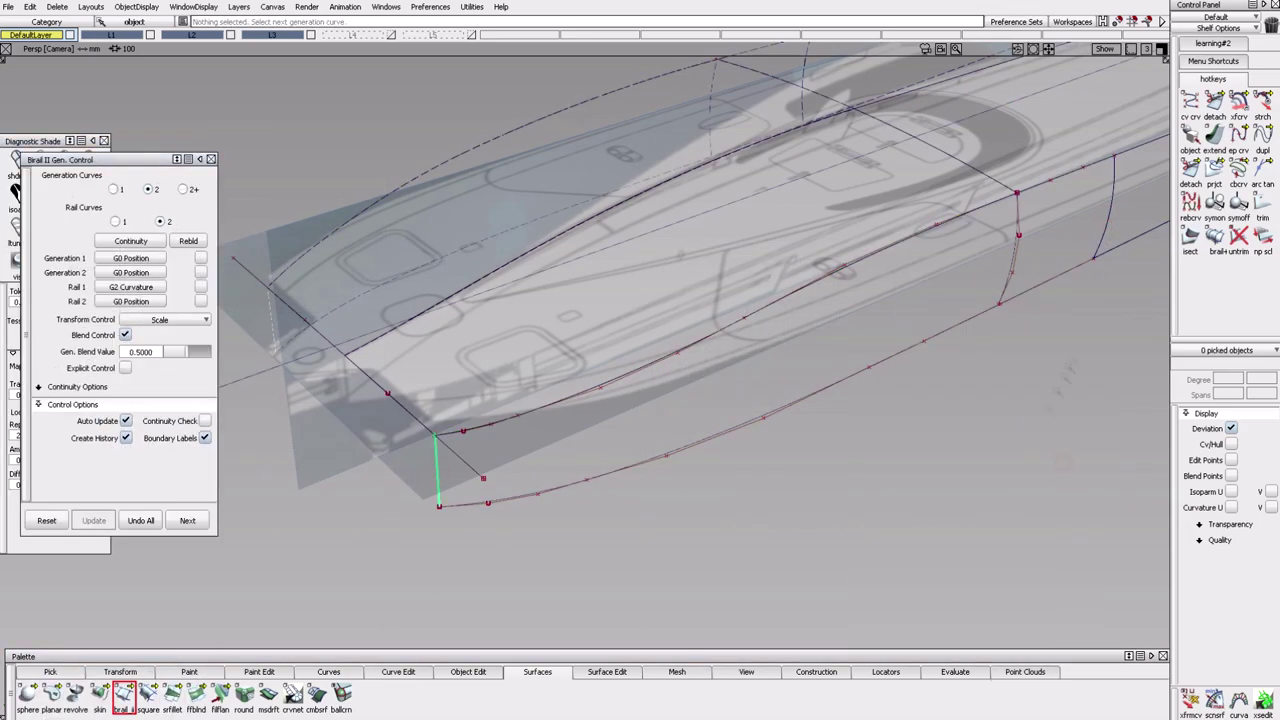
left_click_drag(1076, 352, 956, 414, "alt+shift")
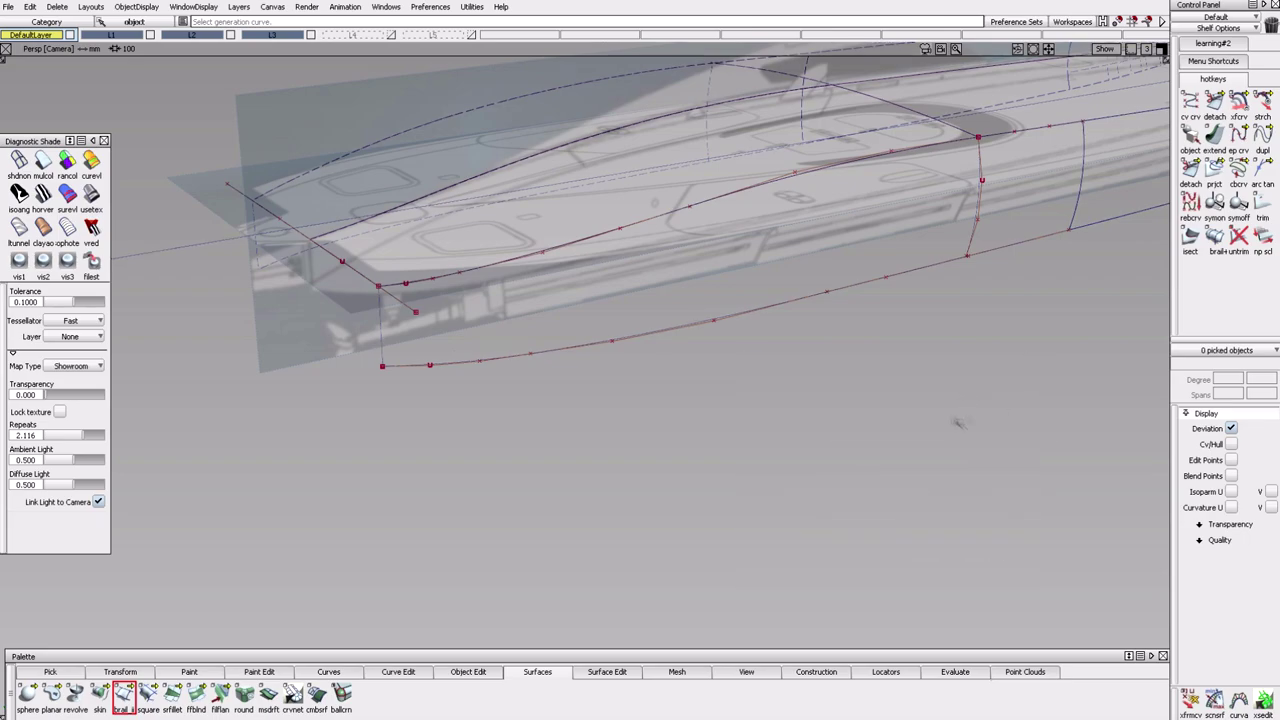
left_click(760, 308)
left_click_drag(757, 243, 711, 237, "alt+shift")
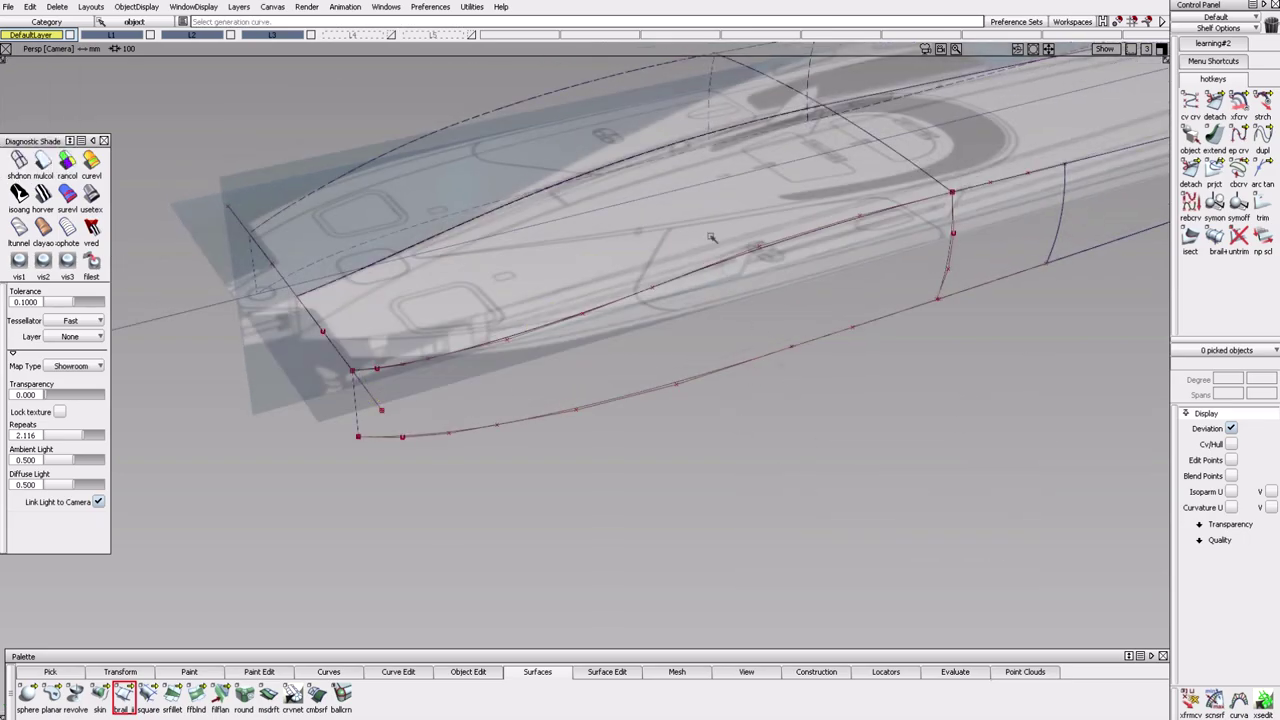
left_click(803, 474)
left_click_drag(803, 474, 694, 463, "alt+shift")
double_click(100, 696)
left_click(758, 294)
Try a birail surface between the upper and lower edges with G2 Curvature on the forward rail and G0 Position elsewhere.
double_click(123, 697)
left_click(131, 300)
left_click(165, 287)
left_click(140, 322)
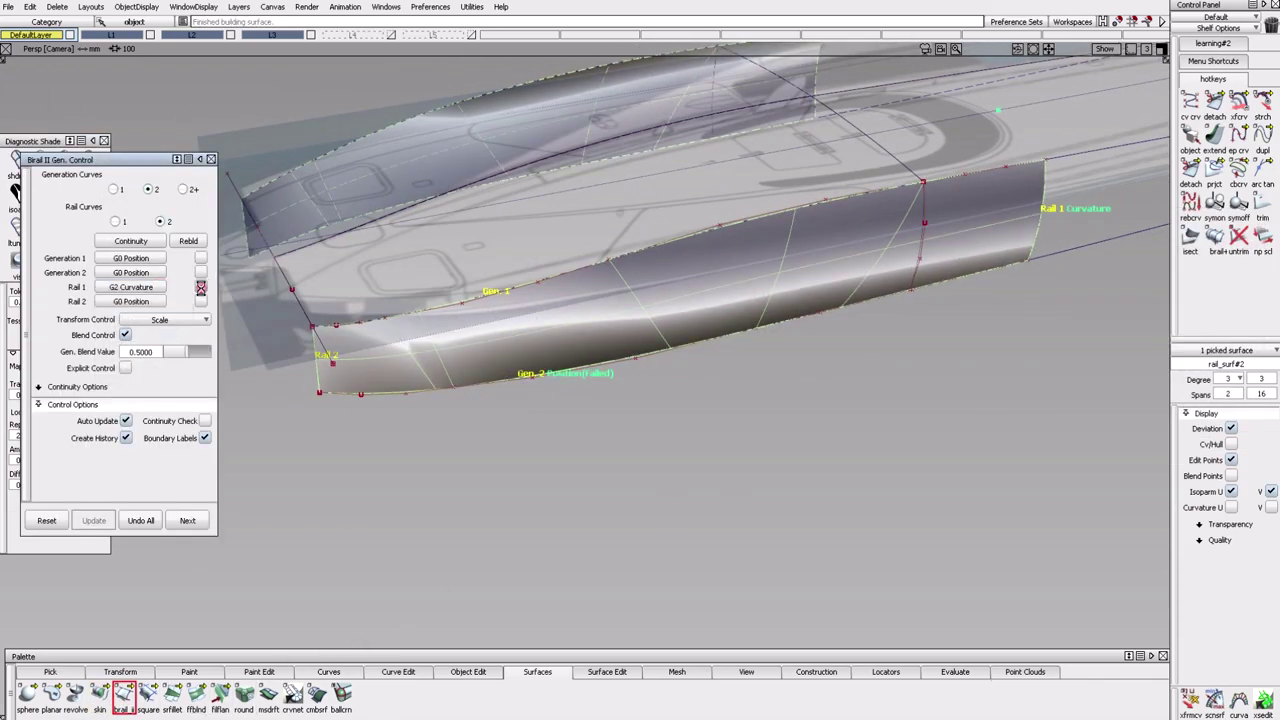
left_click(201, 287)
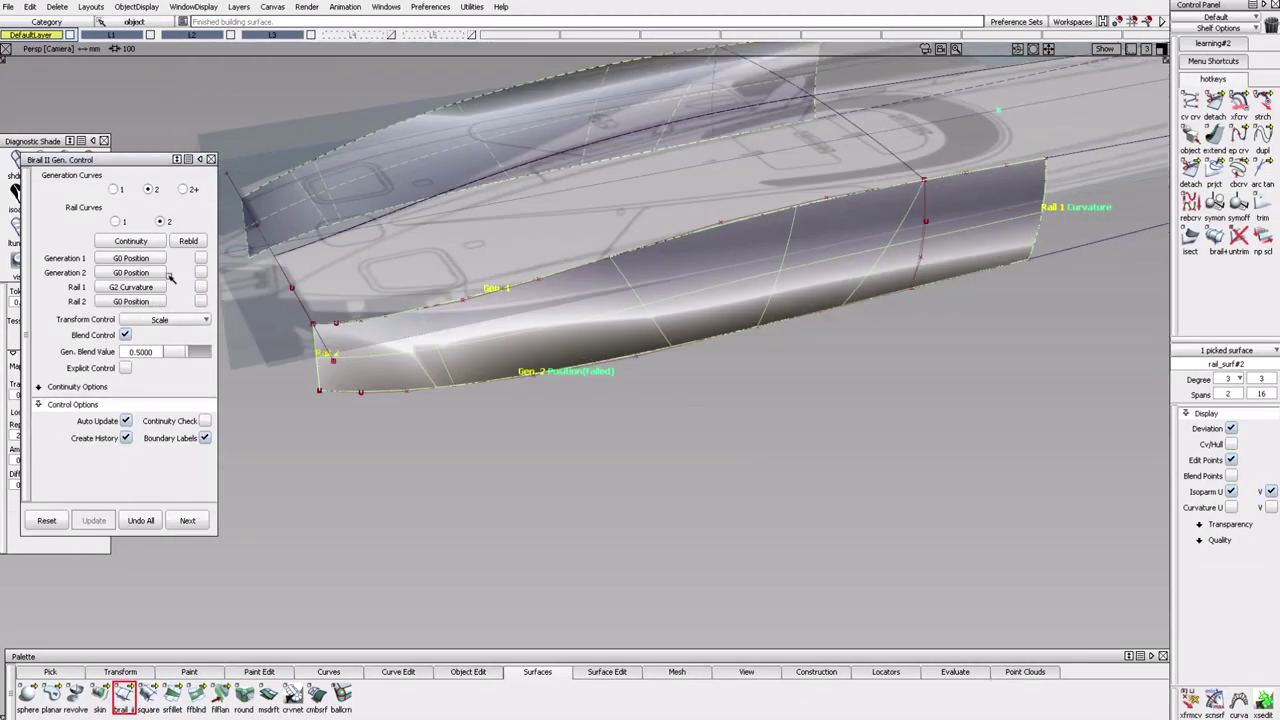
key("Escape")
Try a birail surface with the upper and lower edges as generation curves and G0 Position on every boundary.
left_click(806, 529)
left_click_drag(806, 529, 1060, 462, "alt+shift")
left_click(893, 343)
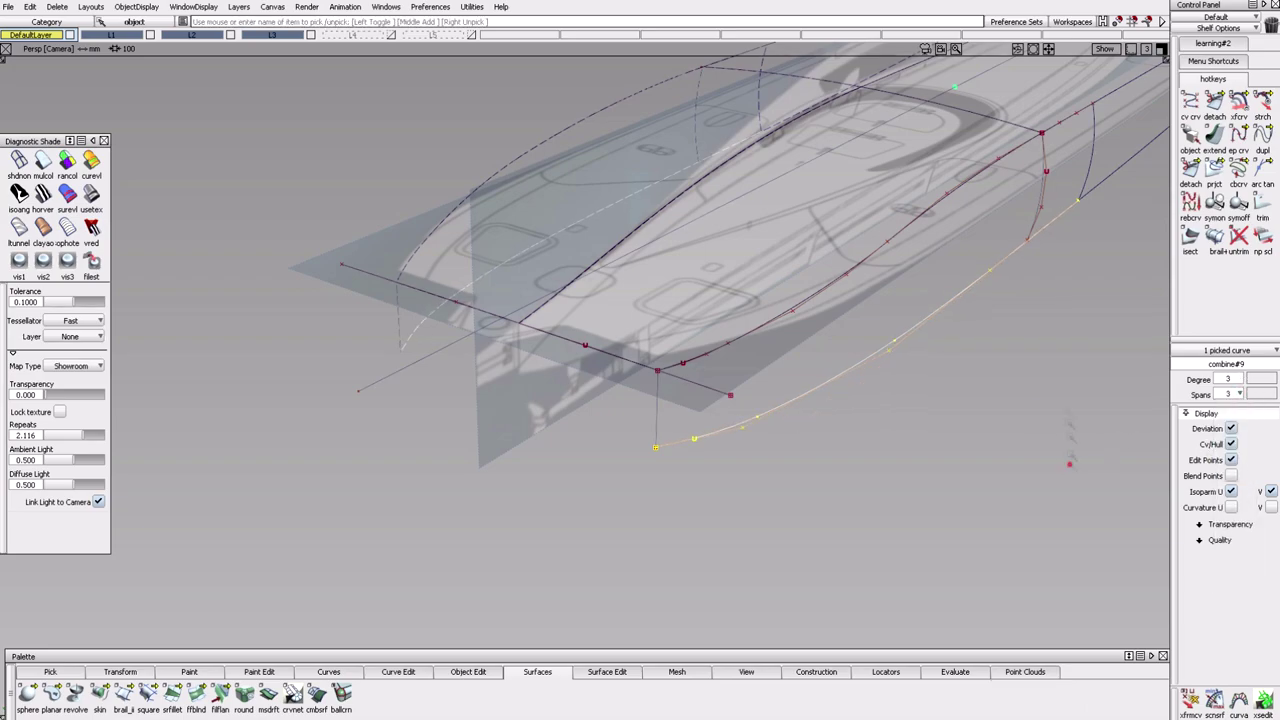
left_click_drag(1070, 472, 1037, 401, "alt+shift")
left_click(123, 693)
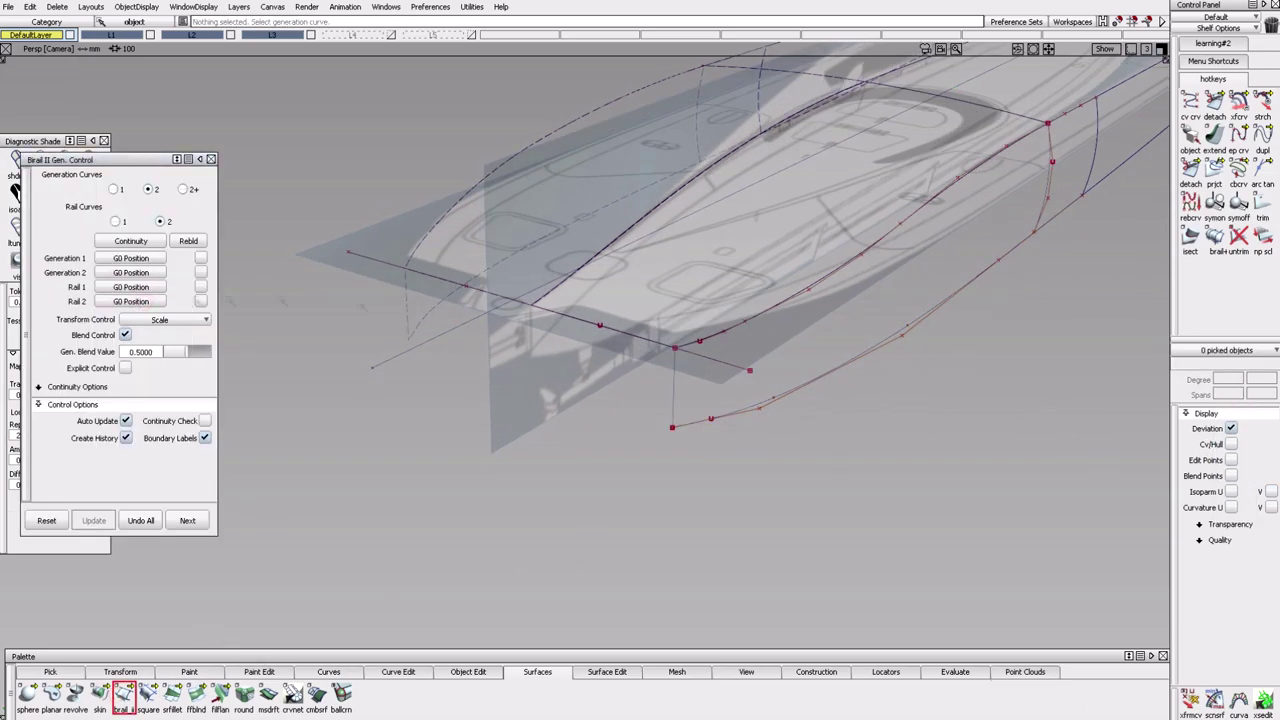
key("Escape")
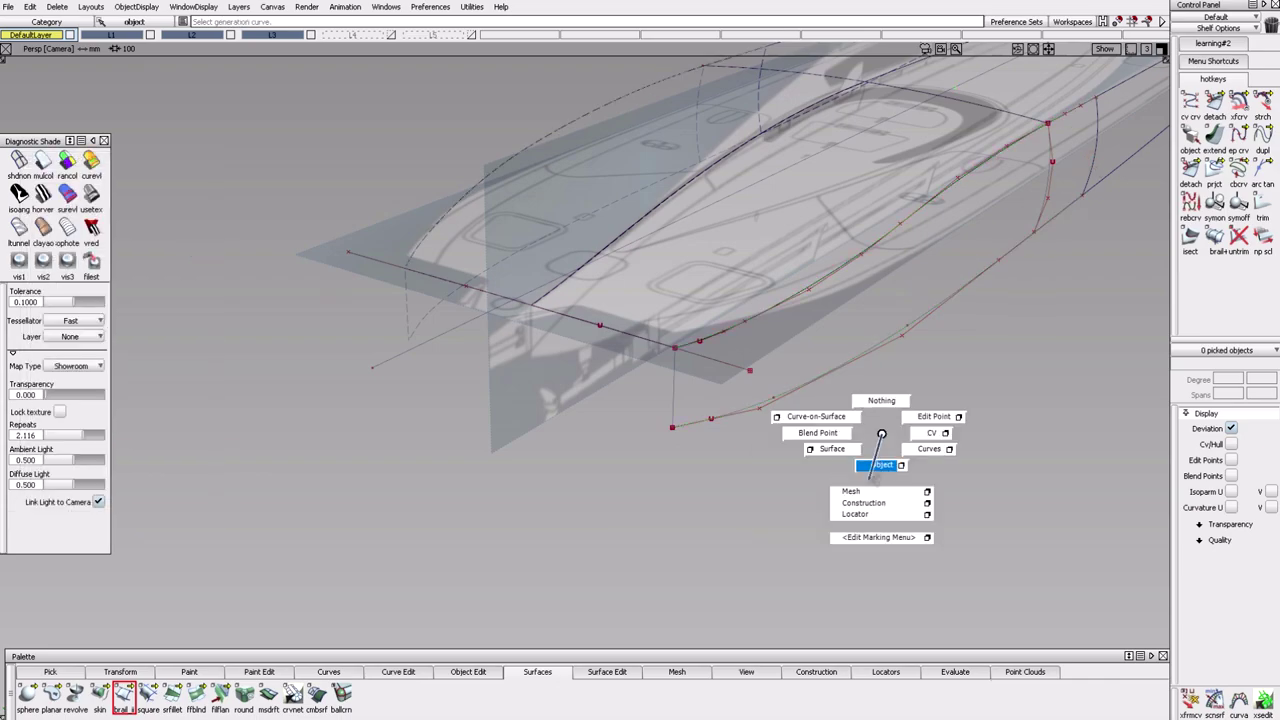
left_click(123, 693)
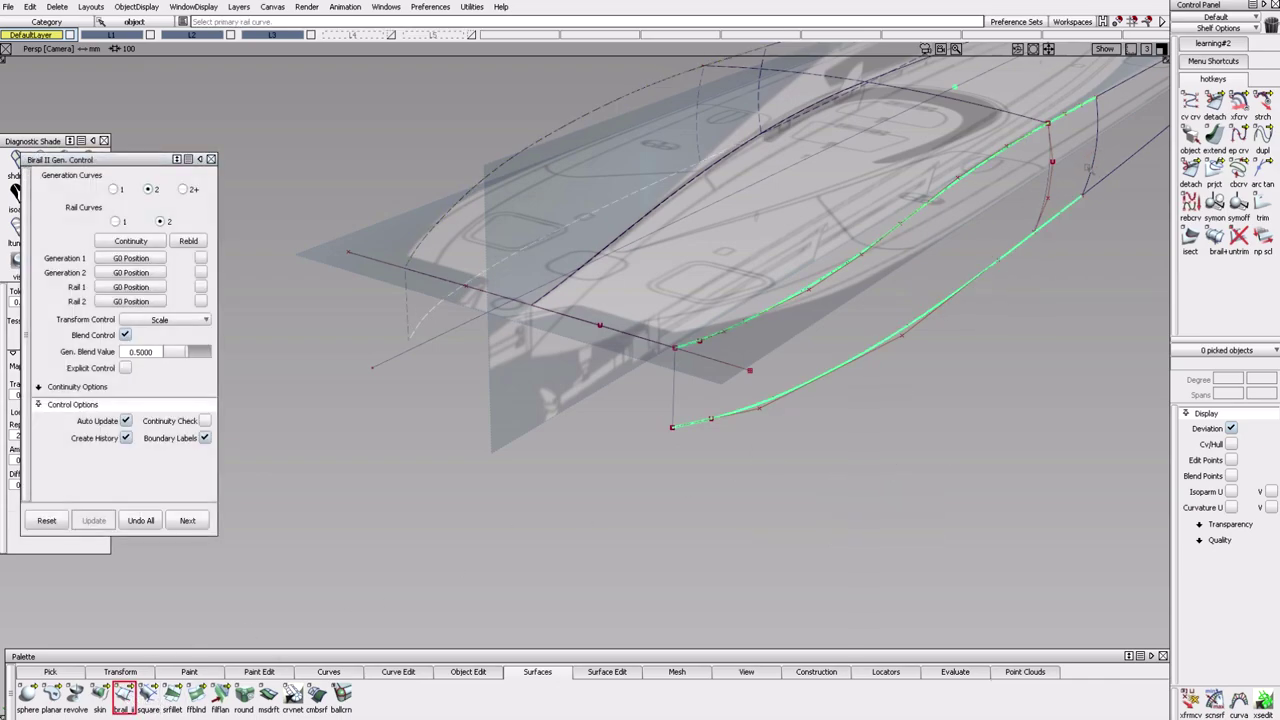
key("Escape")
Try other generation curve picks for the birail surface, using the forward section and the lower edge.
key("m")
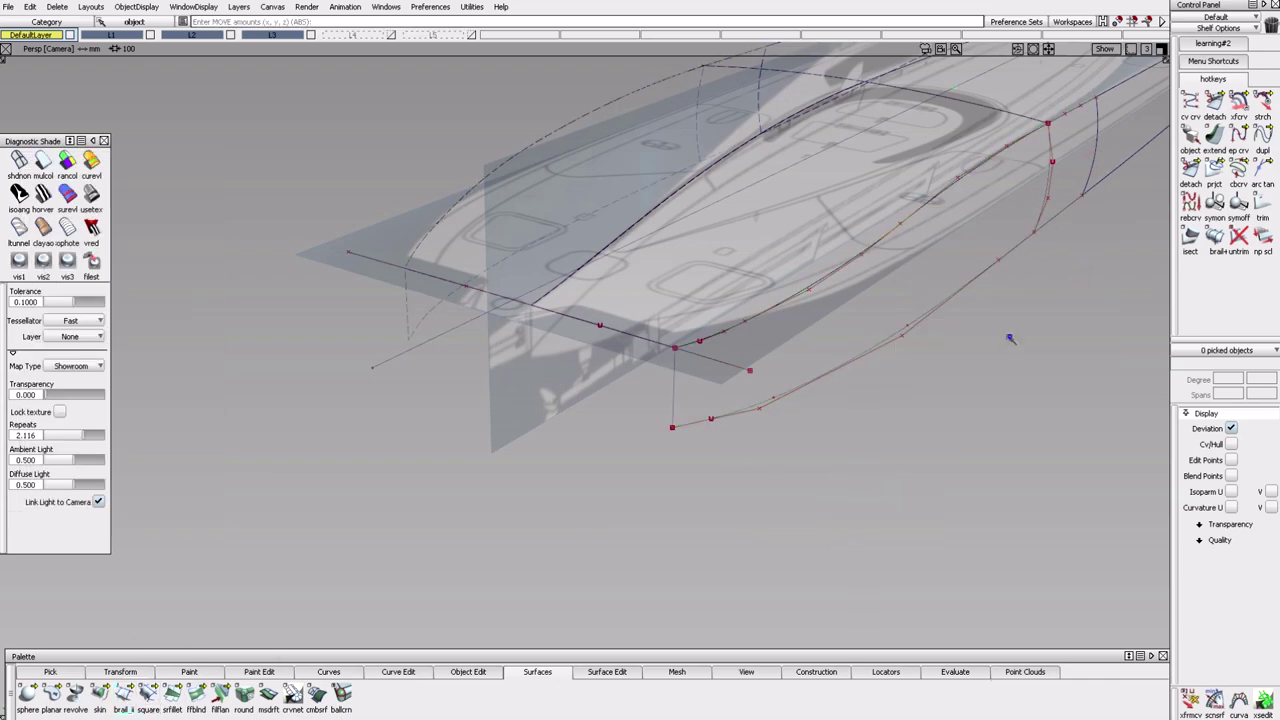
left_click(1094, 195)
left_click_drag(1094, 195, 940, 122, "alt+shift")
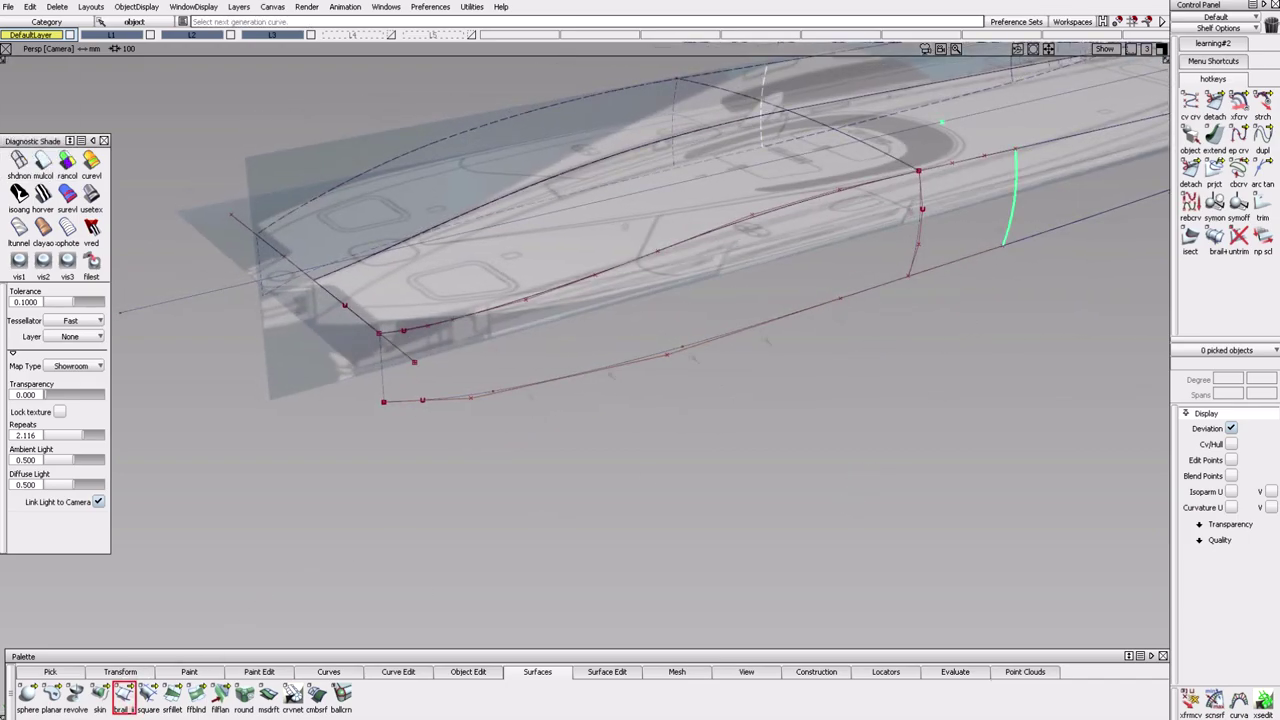
left_click(788, 213)
left_click(810, 309)
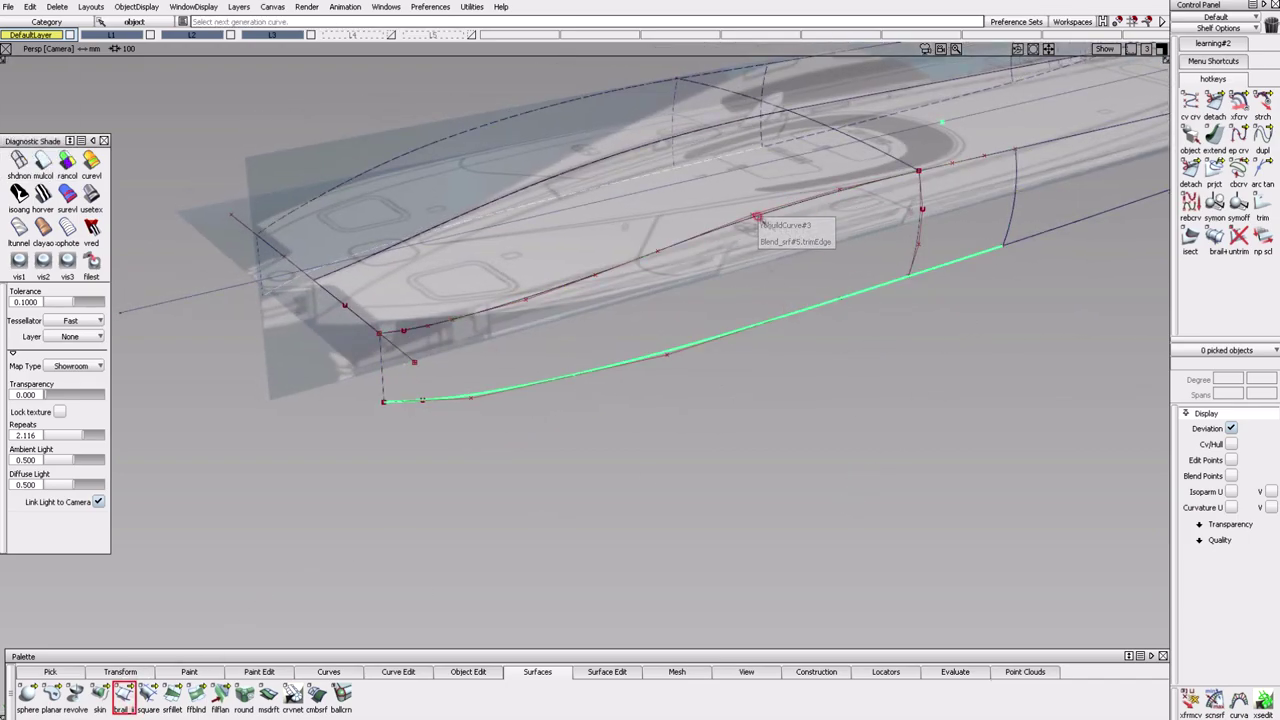
left_click_drag(385, 372, 760, 300, "alt+shift")
Detach the upper and lower edges at the section curve and remove the portions forward of it.
key("Delete")
left_click(700, 235)
left_click_drag(700, 235, 938, 393, "alt+shift")
left_click(918, 184)
left_click_drag(918, 184, 916, 268, "alt+shift")
left_click(935, 266)
left_click_drag(916, 268, 920, 183, "alt+shift")
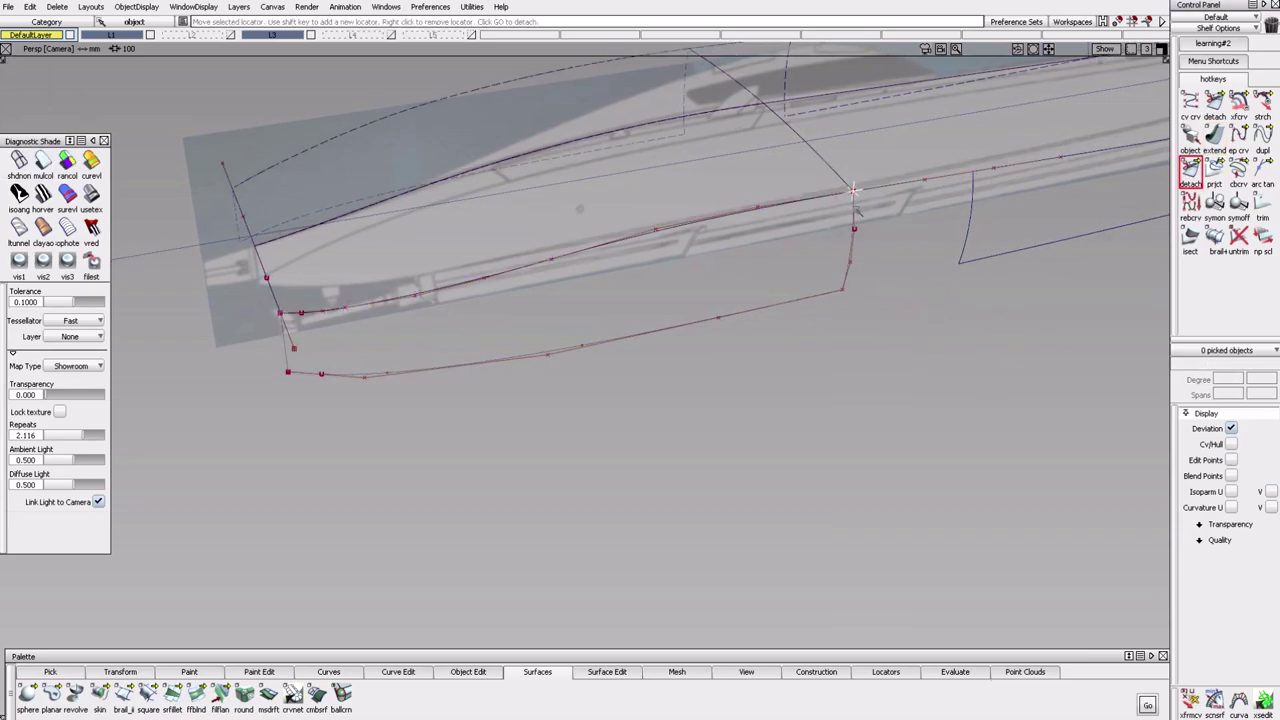
left_click_drag(933, 341, 997, 215, "ctrl+shift")
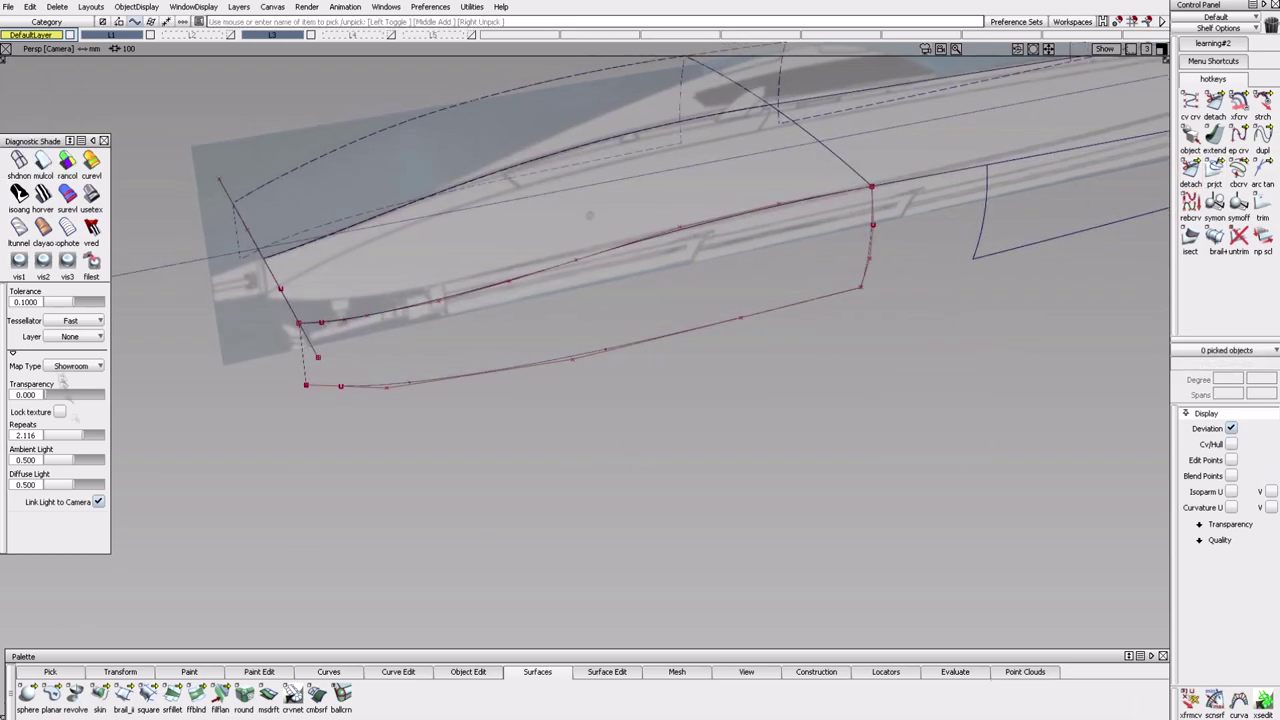
Try a square surface bounded by the stern curve, upper edge, section curve and lower edge.
left_click(428, 300)
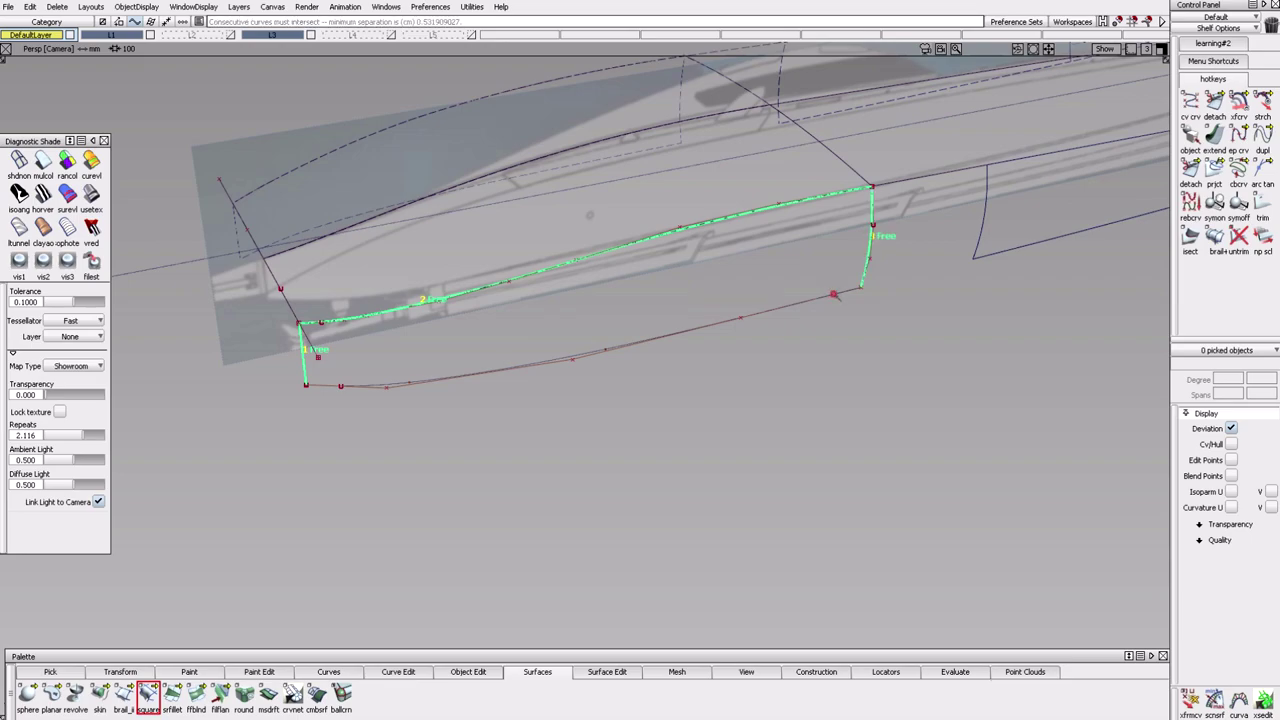
left_click(781, 307)
left_click_drag(781, 307, 613, 450, "alt+shift")
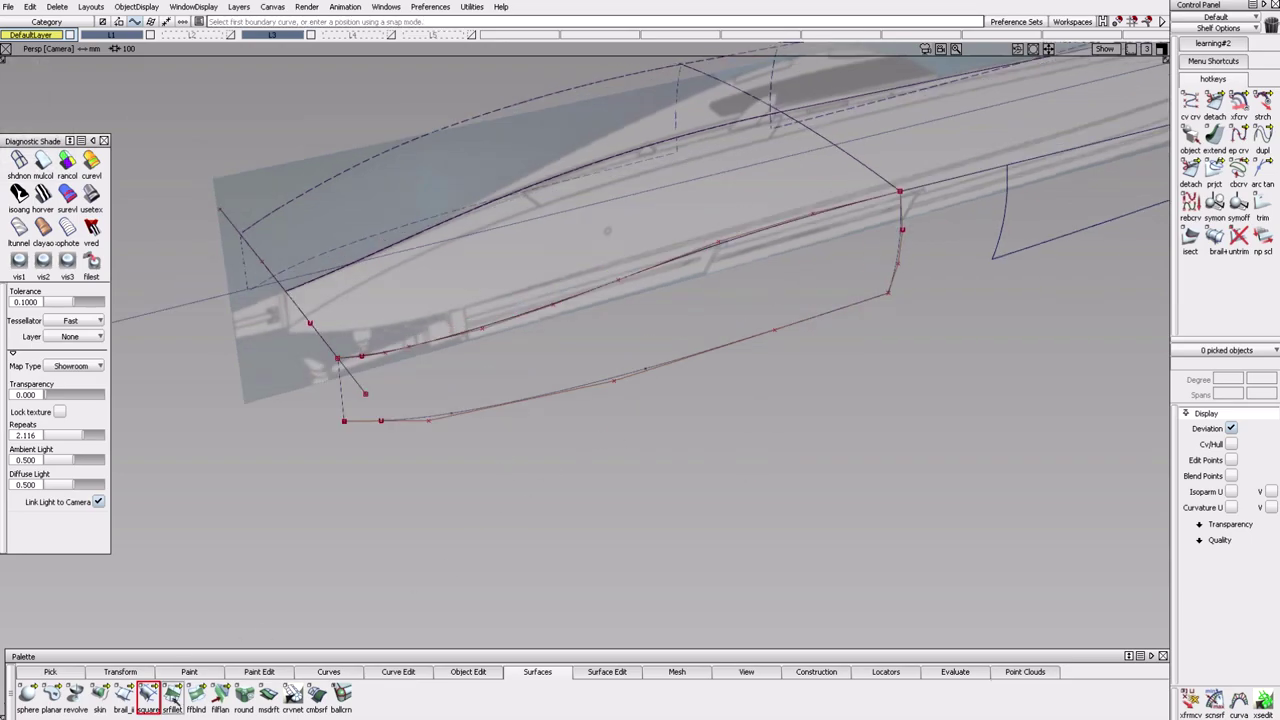
Move the section curve's lower end onto the forward end of the lower edge.
left_click_drag(900, 250, 890, 345, "alt+shift")
left_click(836, 340)
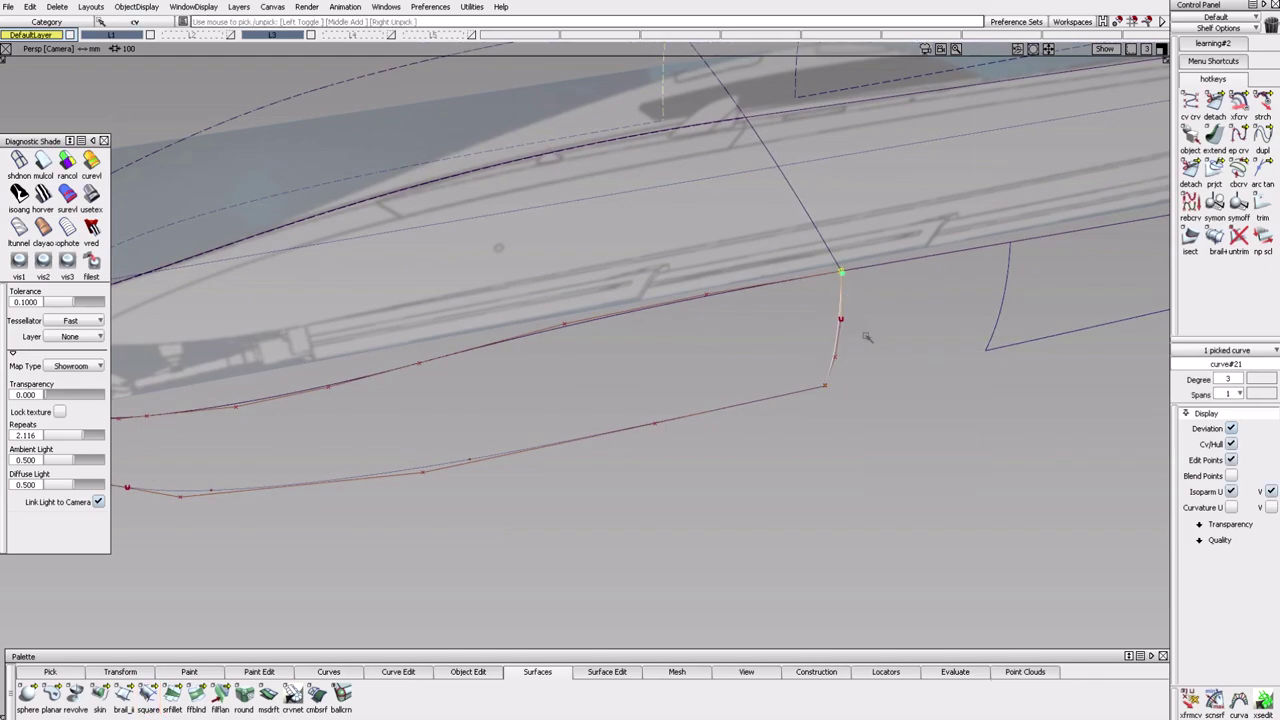
left_click(828, 393)
left_click_drag(866, 434, 700, 420, "alt+shift")
Build a square surface on the stern side from the upper edge, section curve, lower edge and stern curve.
left_click(352, 326)
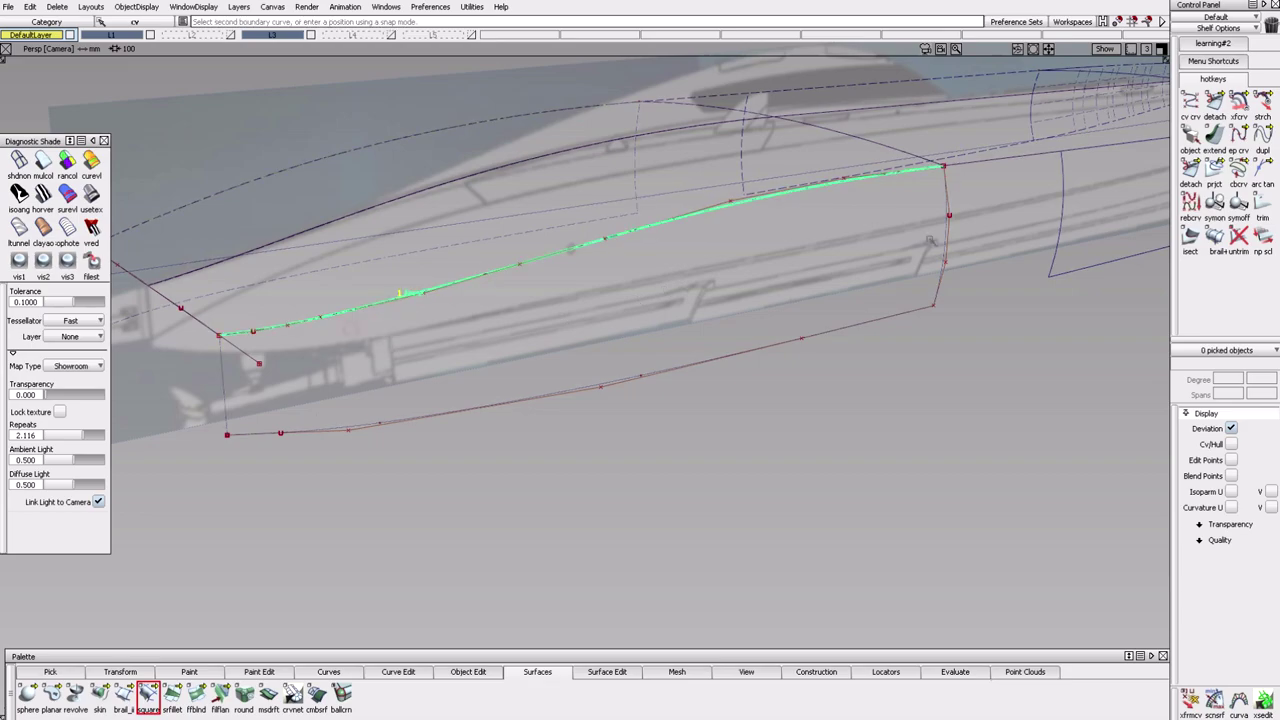
left_click(222, 390)
left_click_drag(600, 463, 709, 491, "alt+shift")
left_click(835, 320)
right_click(458, 37)
Skin the gap between the section curve and the edge of the forward side surface, with connected ends.
left_click(100, 693)
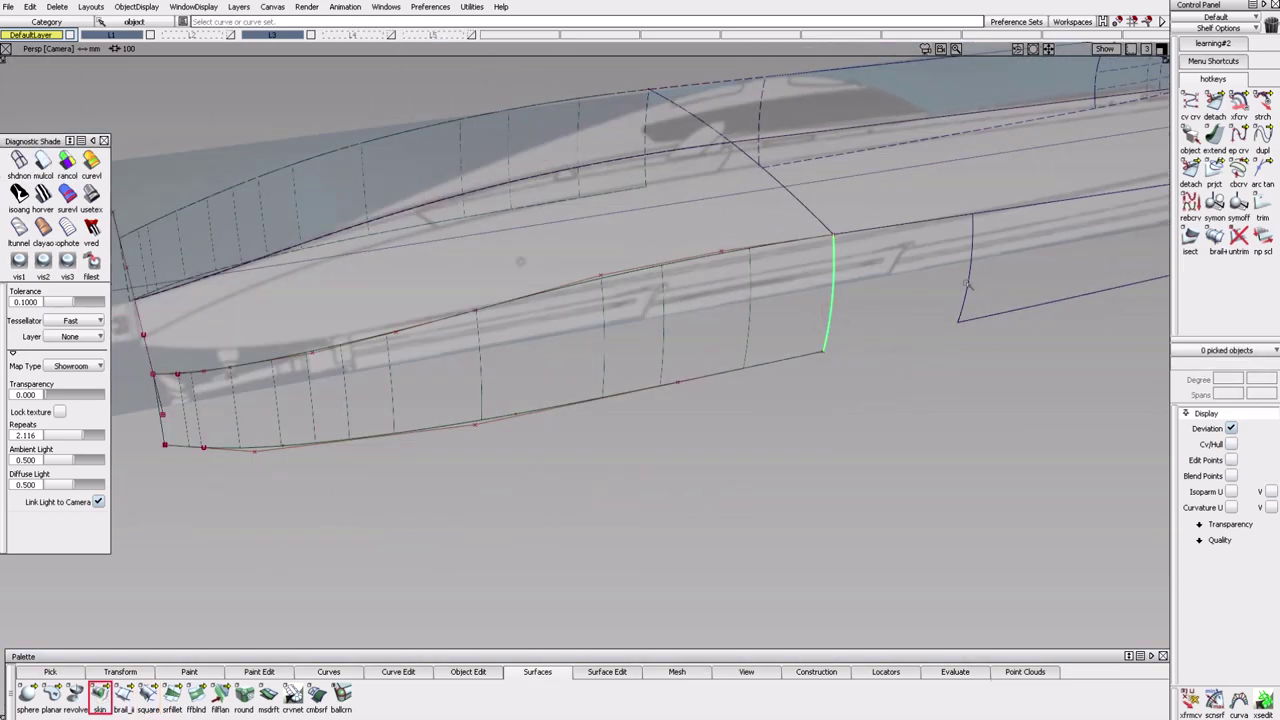
left_click(1238, 302)
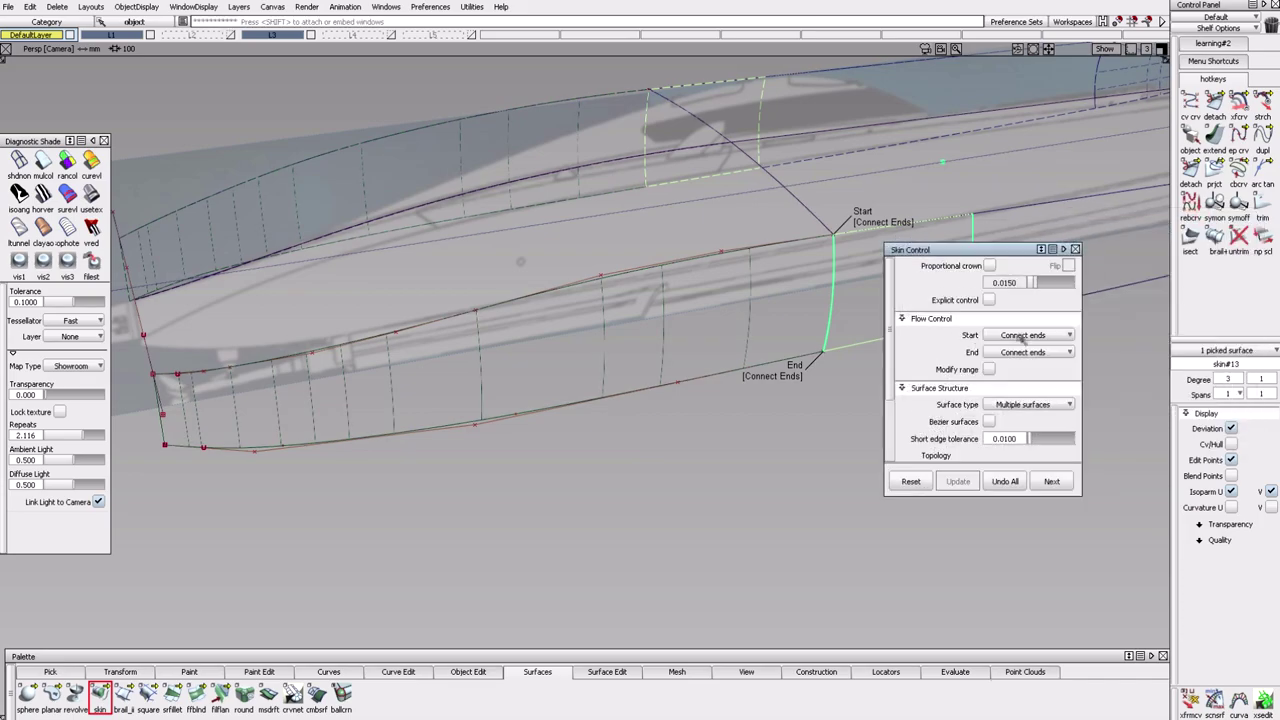
left_click(1052, 481)
Inspect the shaded hull side from several angles and check its surface flow with black-and-white horizontal stripes.
left_click_drag(1030, 470, 790, 400, "alt+shift")
left_click_drag(800, 460, 1043, 442, "alt+shift")
left_click_drag(938, 436, 990, 470, "alt+shift")
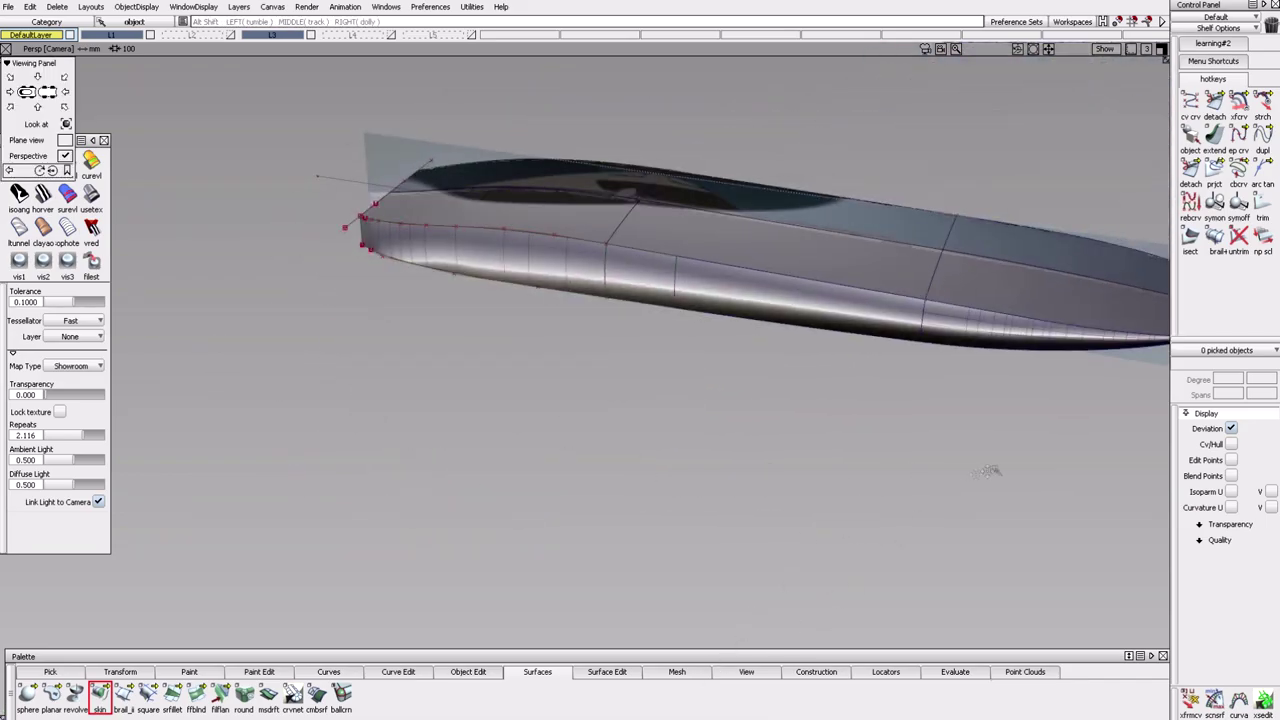
left_click_drag(733, 454, 498, 388, "alt+shift")
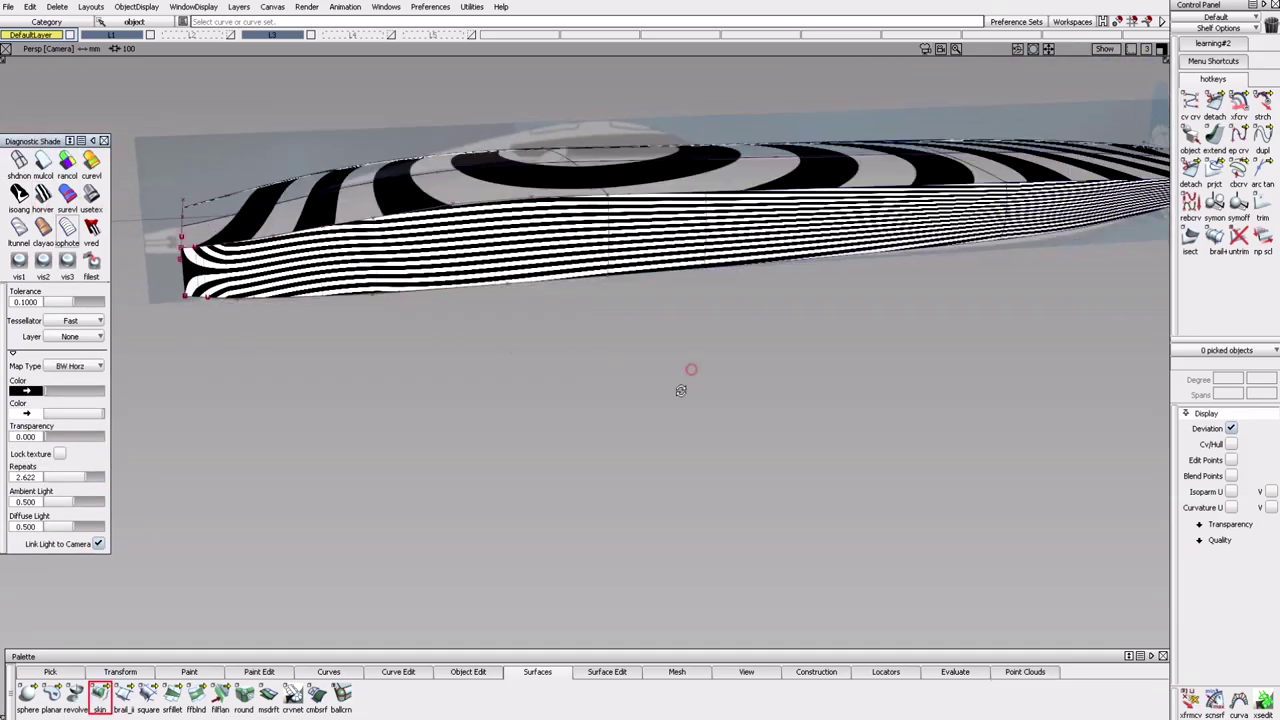
Reduce the stern portion of the upper-edge curve to 4 spans.
mouse_move(686, 371)
left_mouse_down("alt+shift")
mouse_move(600, 371)
mouse_move(745, 455)
mouse_move(862, 448)
mouse_move(753, 451)
mouse_move(646, 480)
left_mouse_up("alt+shift")
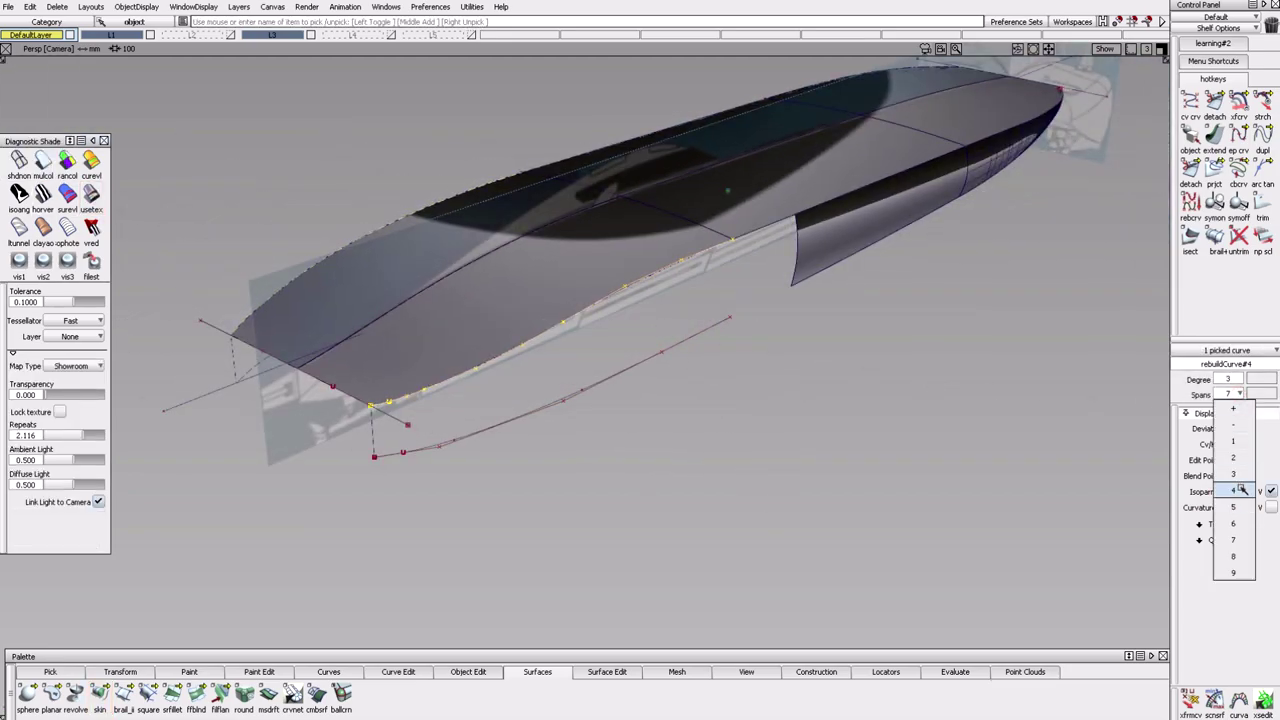
left_click(1236, 490)
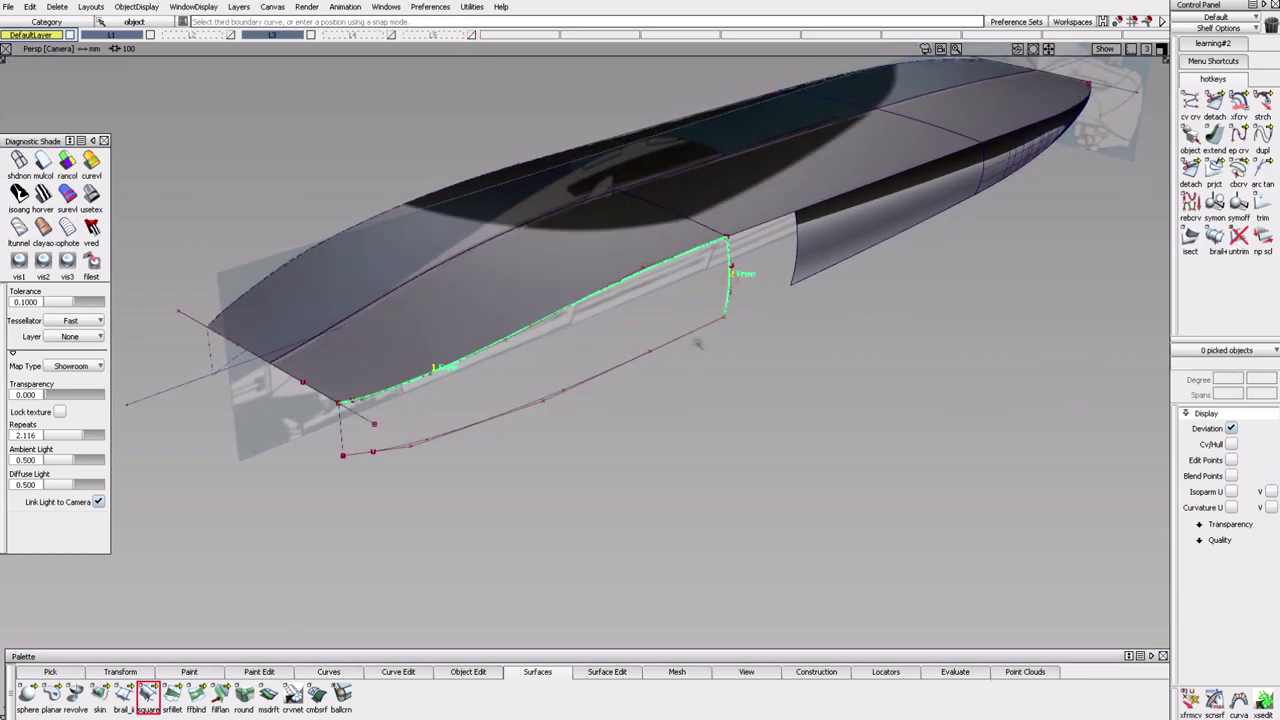
Complete the square surface on the hull's stern side and pull back the bow side surface's rear edge with Extend.
left_click(697, 343)
left_click_drag(683, 523, 710, 313, "alt+shift")
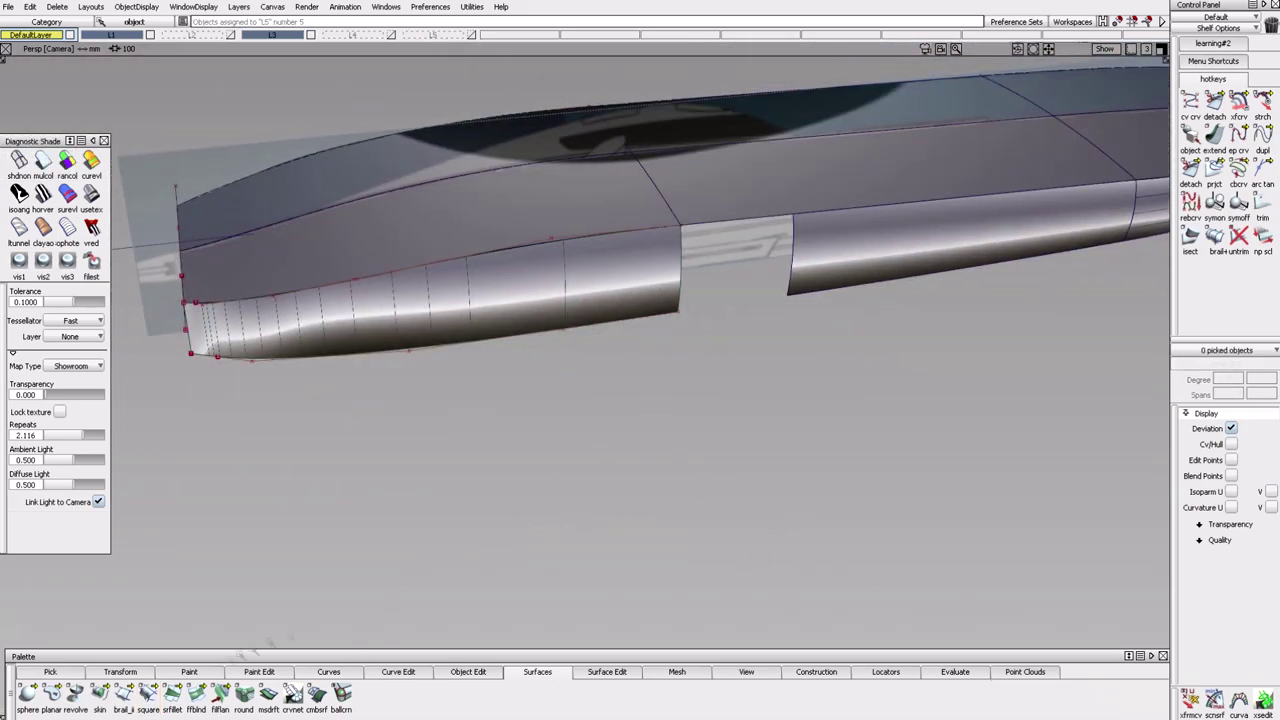
left_click_drag(843, 403, 768, 386, "alt+shift")
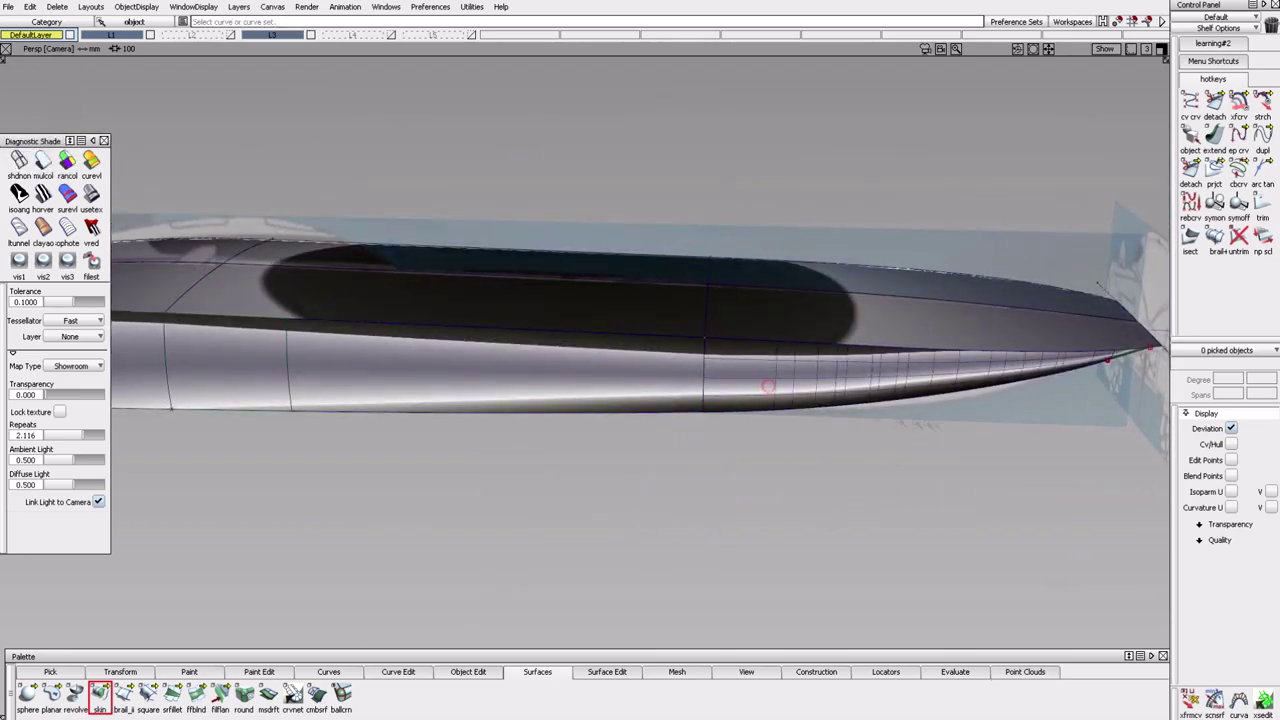
left_click(700, 374)
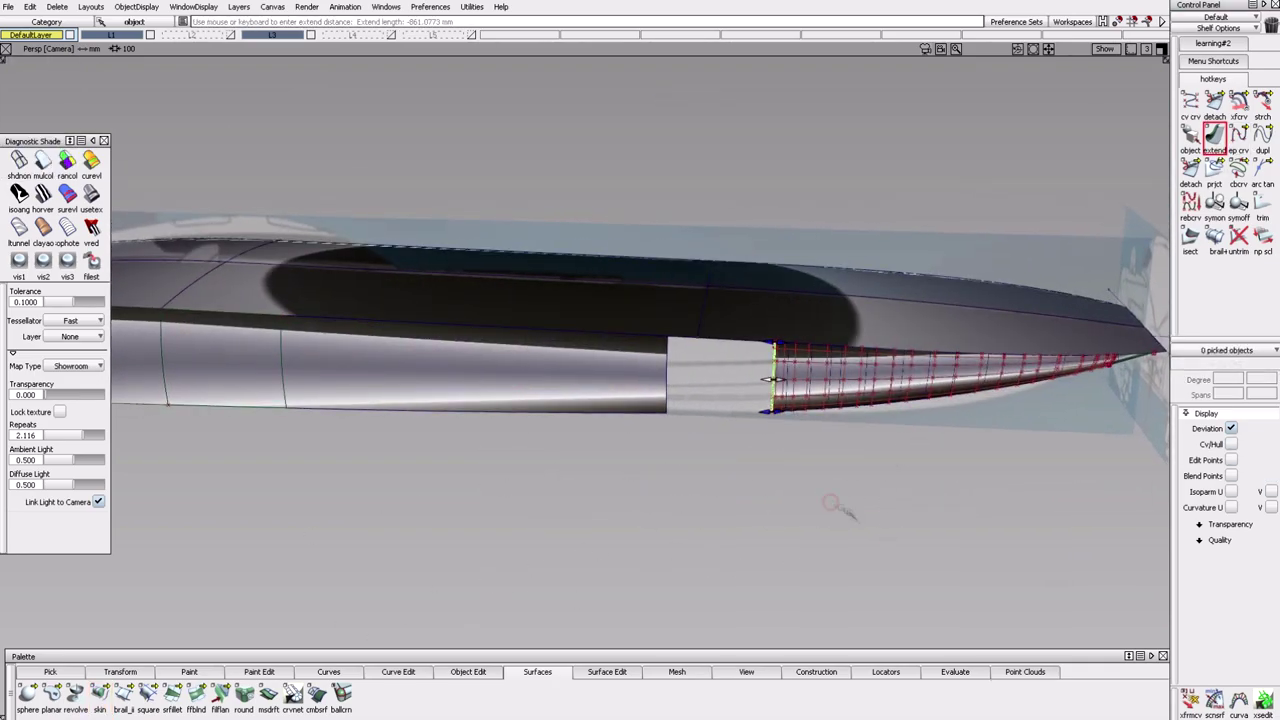
Try to bridge the hull side gap with a skin surface using U degree 9, V degree 4 and connected start and end.
left_click(100, 694)
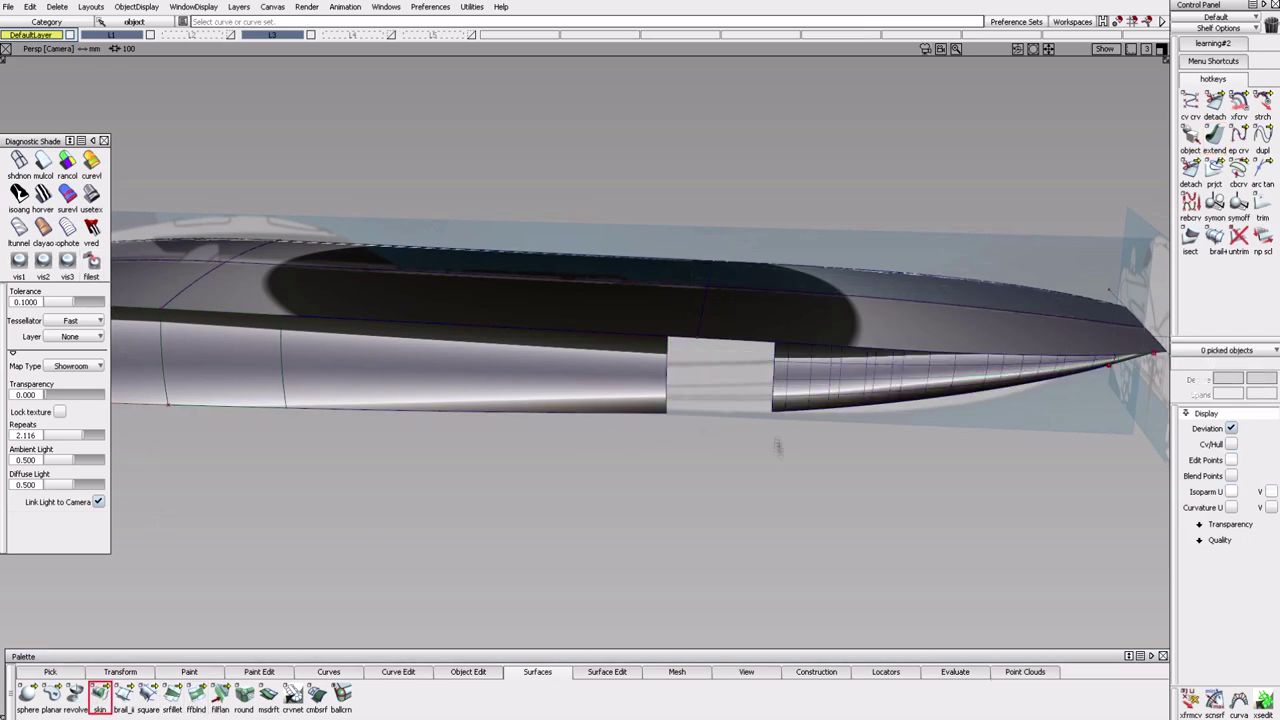
left_click(771, 399)
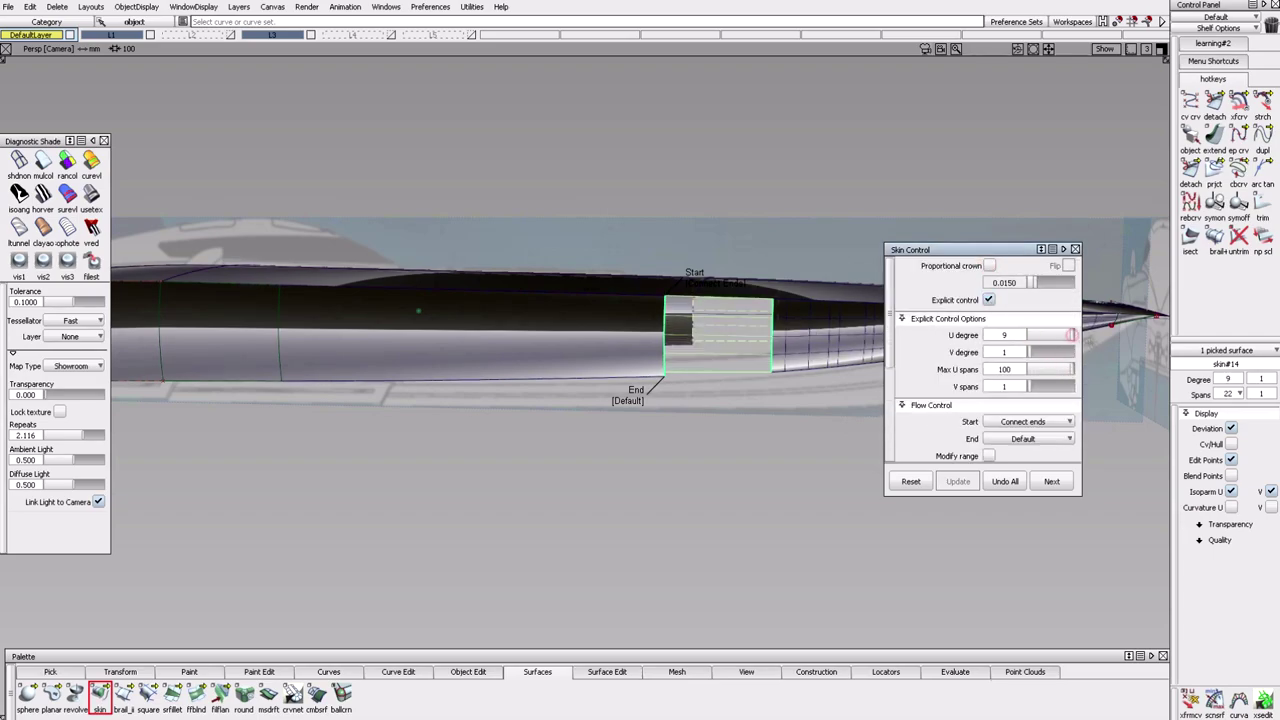
scroll(1035, 359, "down", 3)
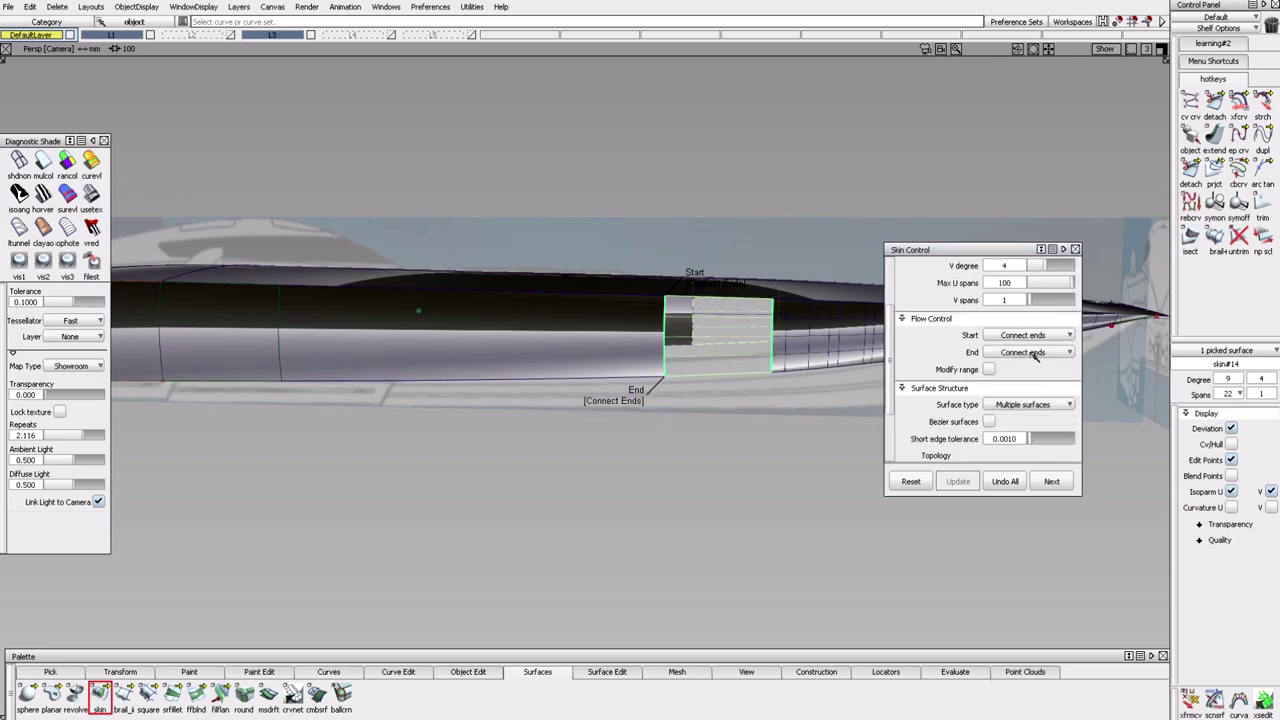
left_click(1055, 481)
left_click_drag(770, 520, 730, 535, "alt+shift")
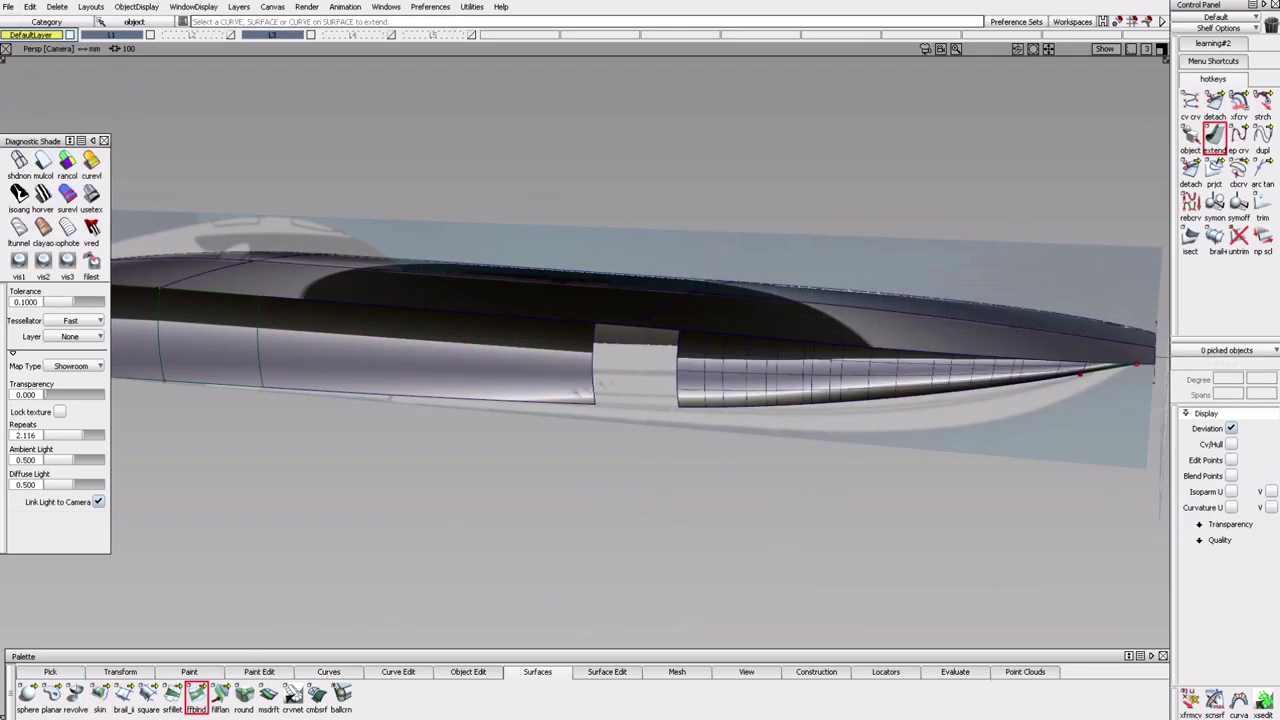
Bridge the hull side gap with a freeform blend using G3 Curvature continuity on both sides.
key("b")
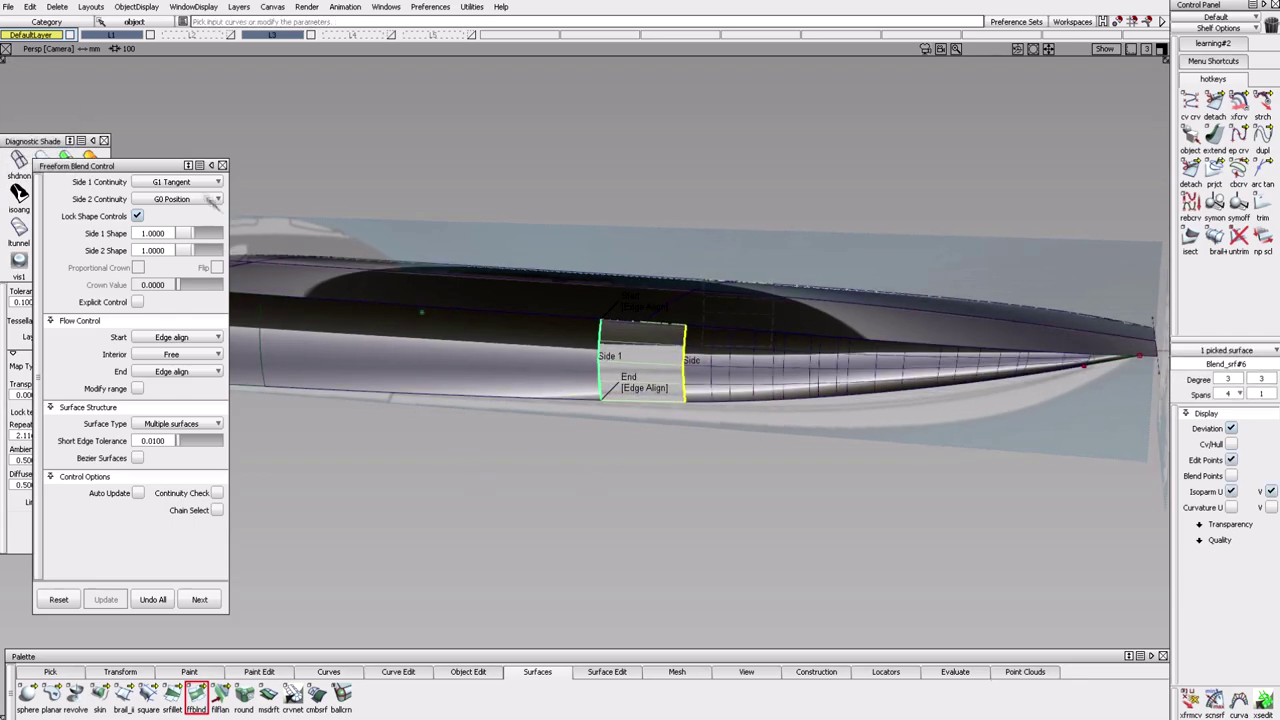
left_click(178, 263)
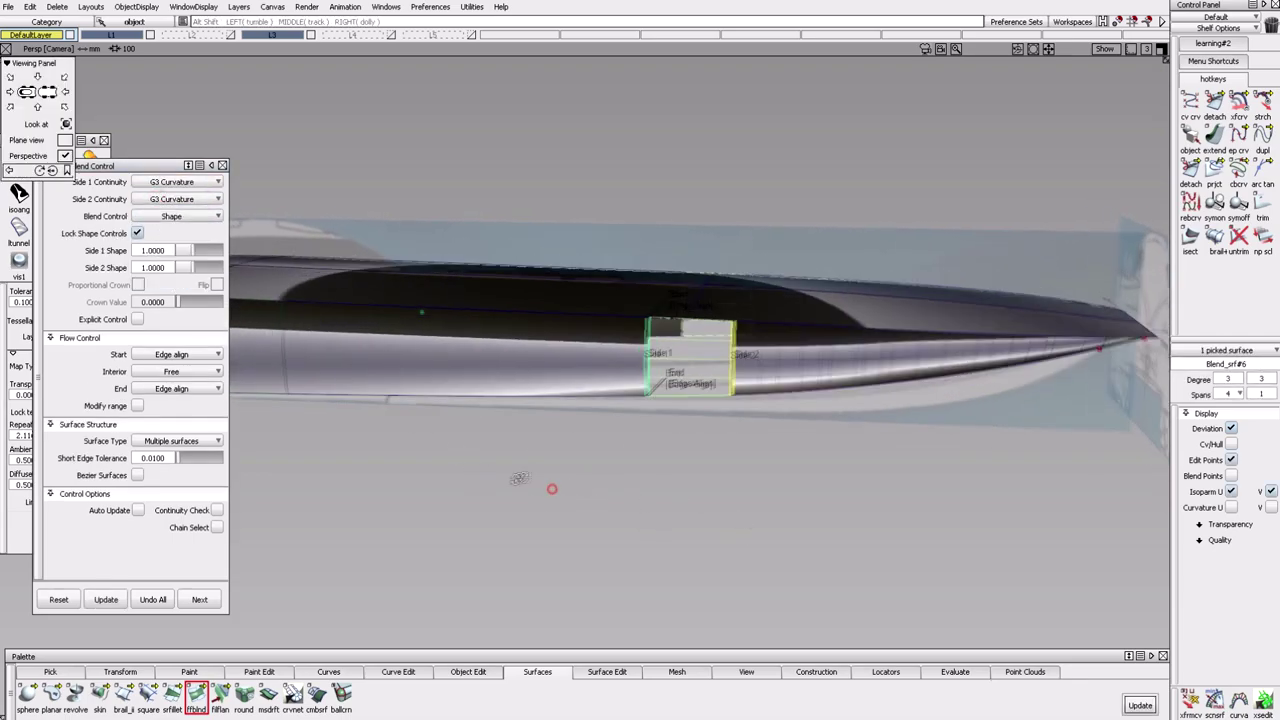
left_click_drag(120, 166, 306, 175)
left_click_drag(414, 200, 250, 467, "alt+shift")
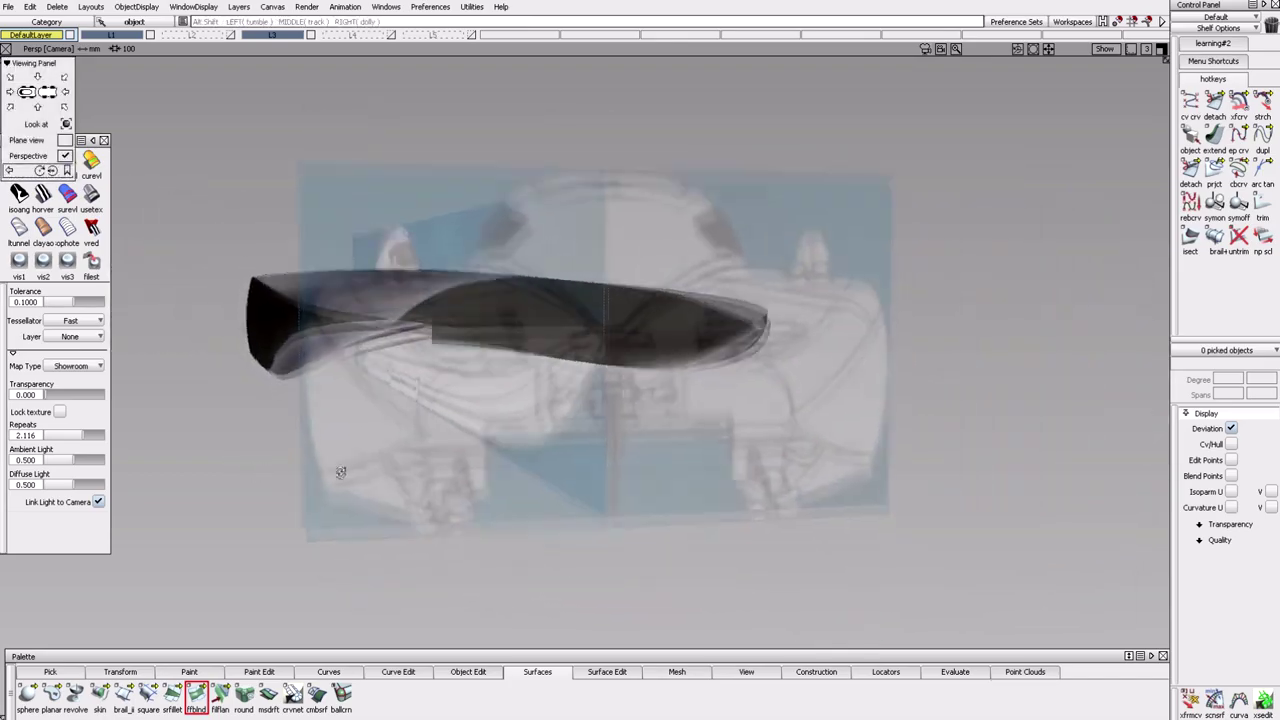
Turn off the diagnostic shading and set the state of layer L3 to Reference.
left_click(43, 193)
left_click_drag(444, 494, 554, 456, "alt+shift")
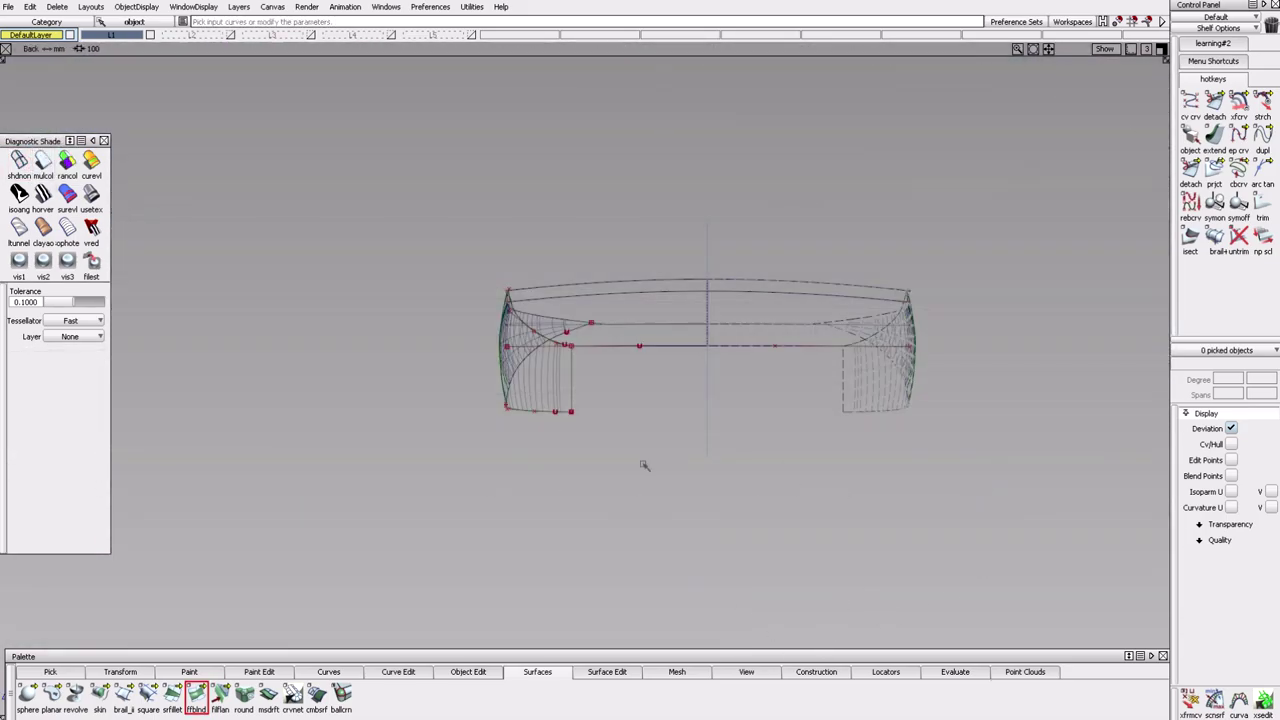
left_click(298, 35)
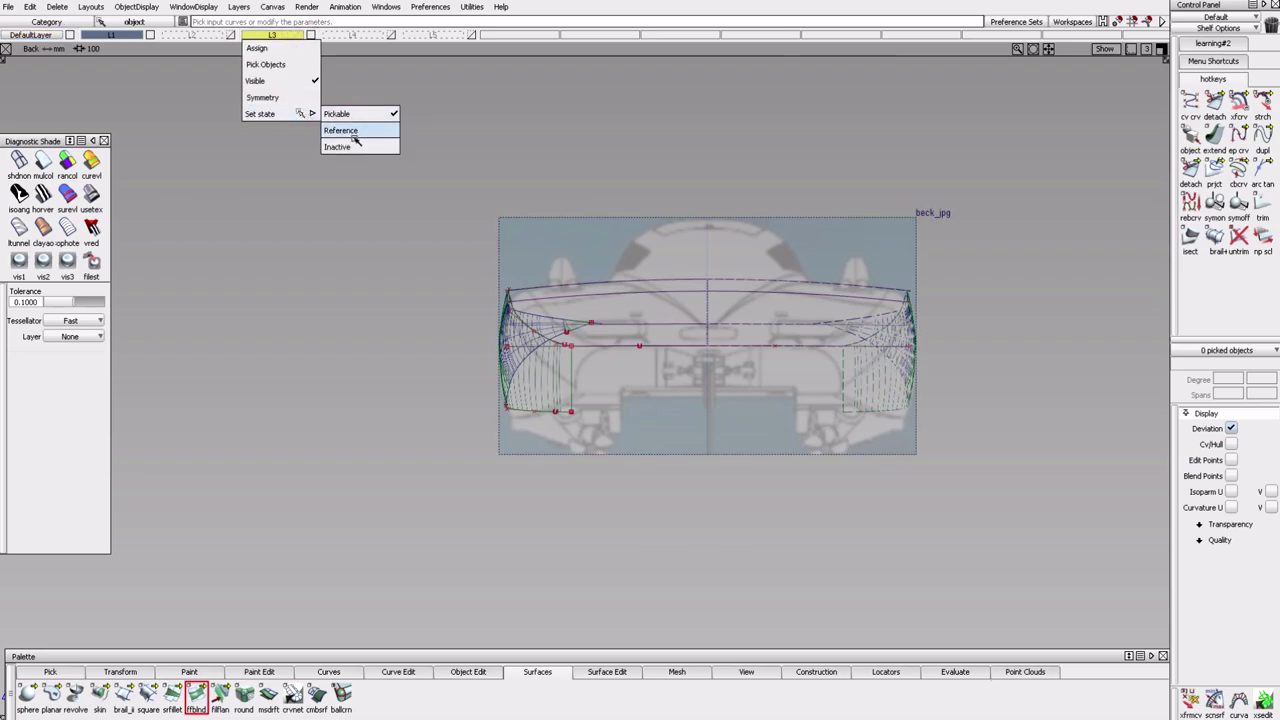
left_click(343, 130)
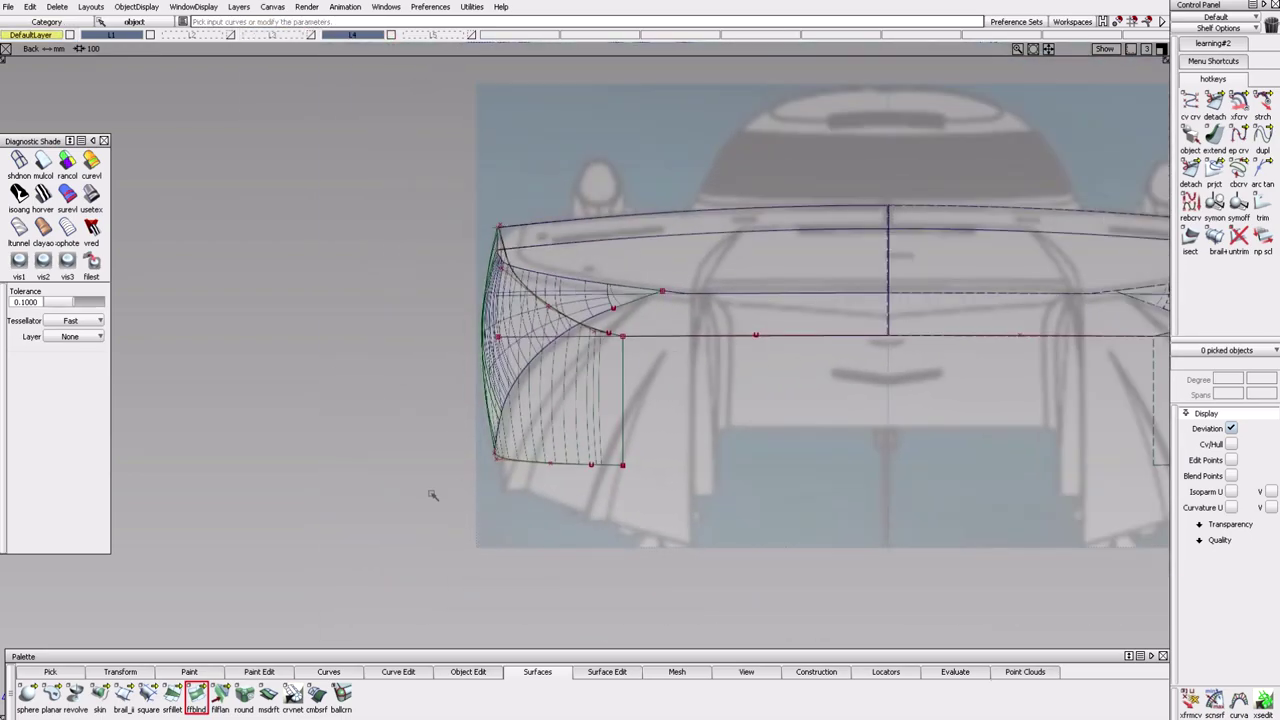
Draw a straight edit-point curve along the blueprint's upper hull side line in the Left view.
left_click_drag(432, 495, 883, 441, "alt+shift")
right_click_drag(883, 441, 142, 412, "alt+shift")
double_click(1238, 135)
left_click(483, 280)
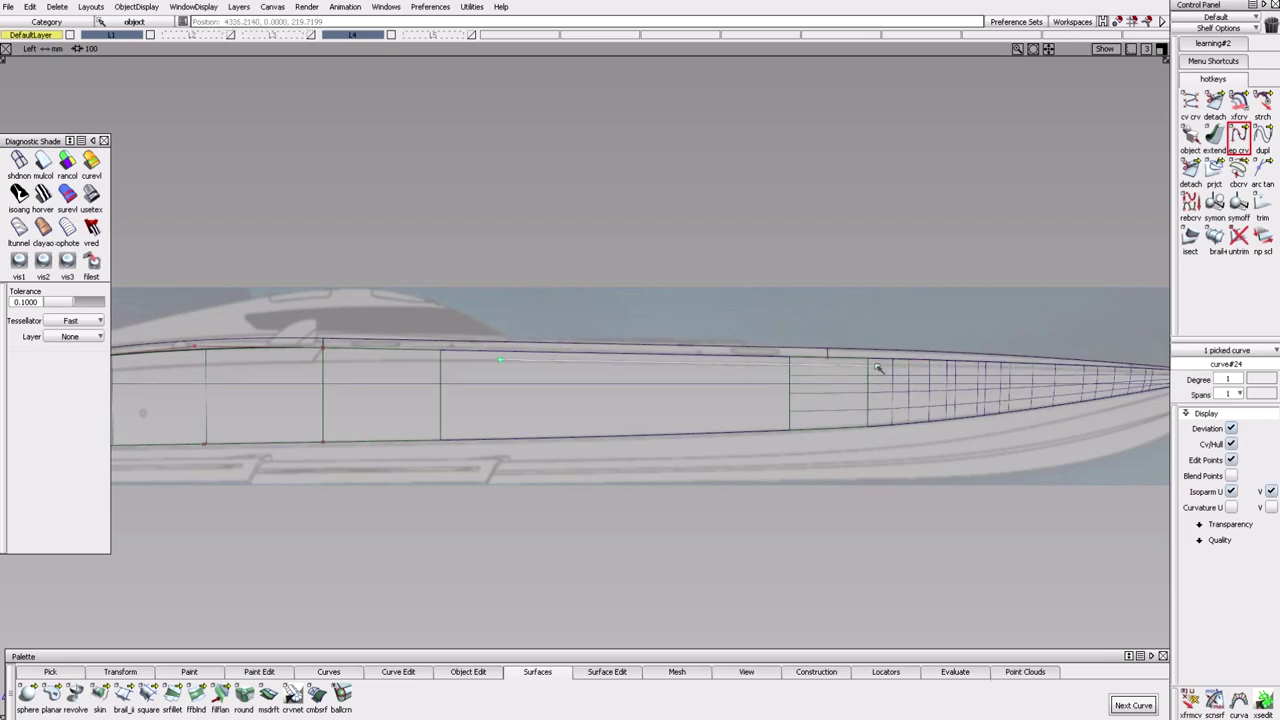
right_click_drag(876, 368, 714, 424, "alt+shift")
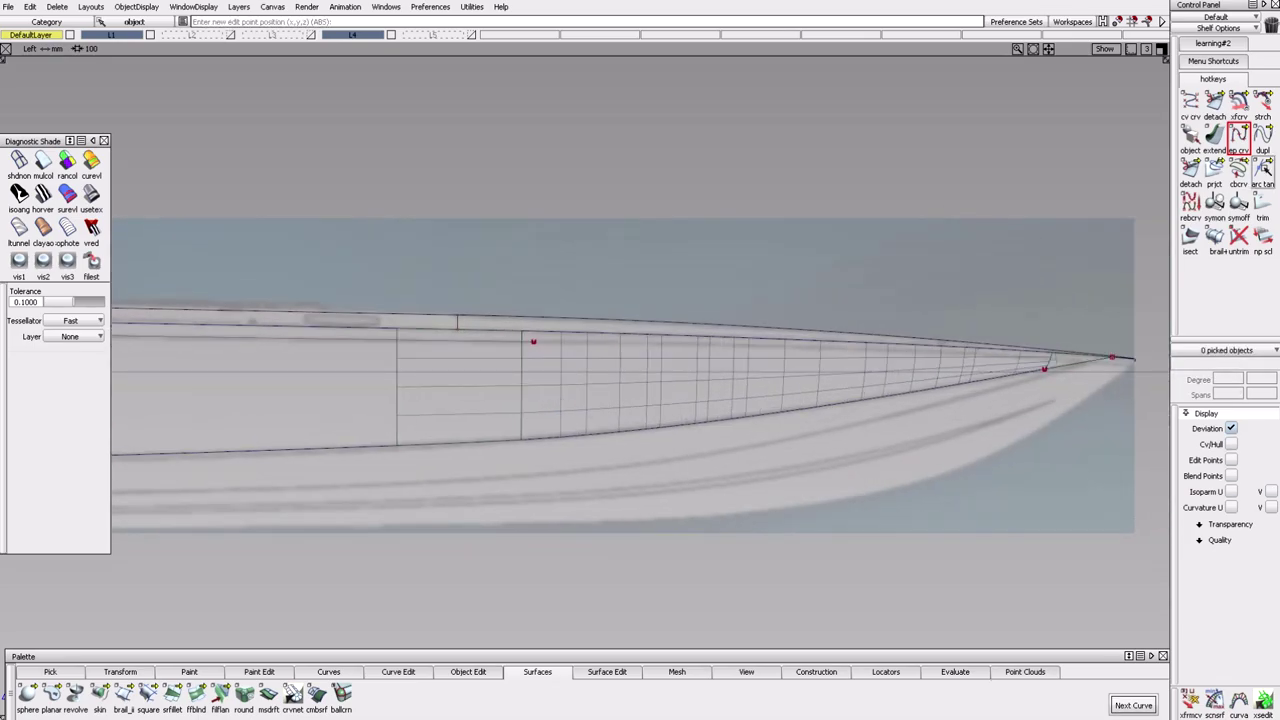
Continue the side line with tangent arcs along the blueprint and delete all guidelines.
key("Escape")
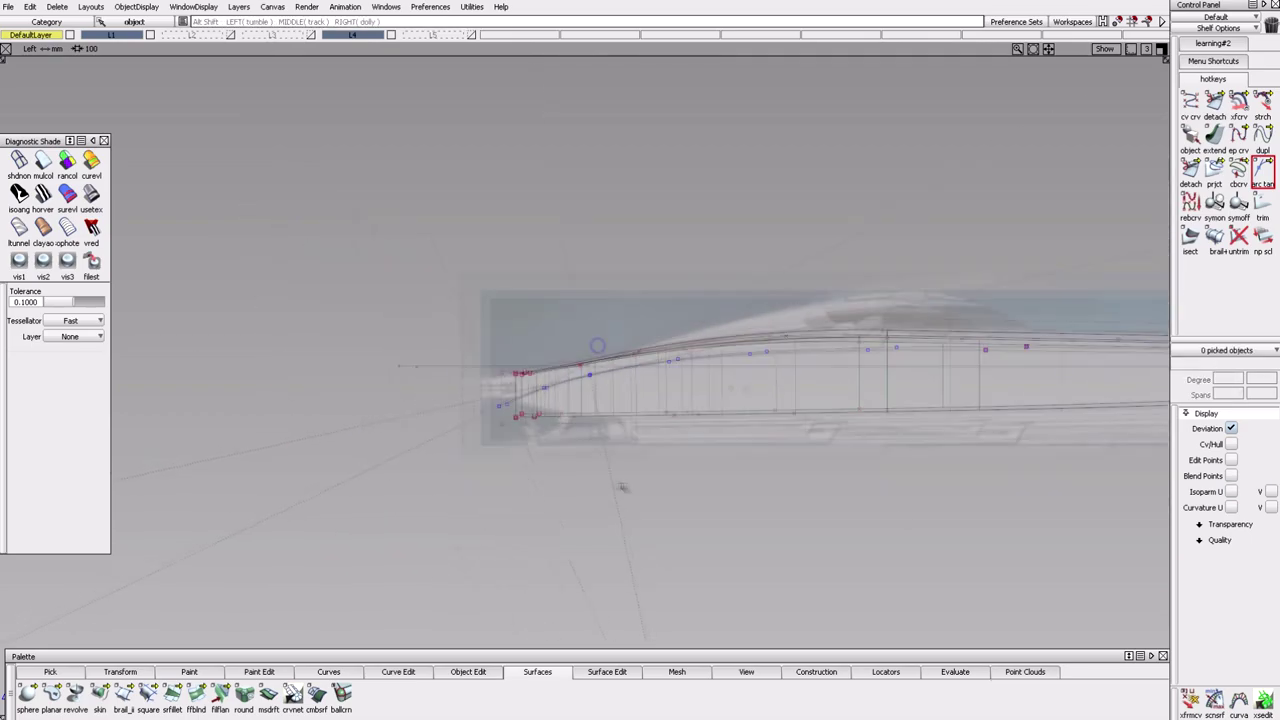
left_click(57, 6)
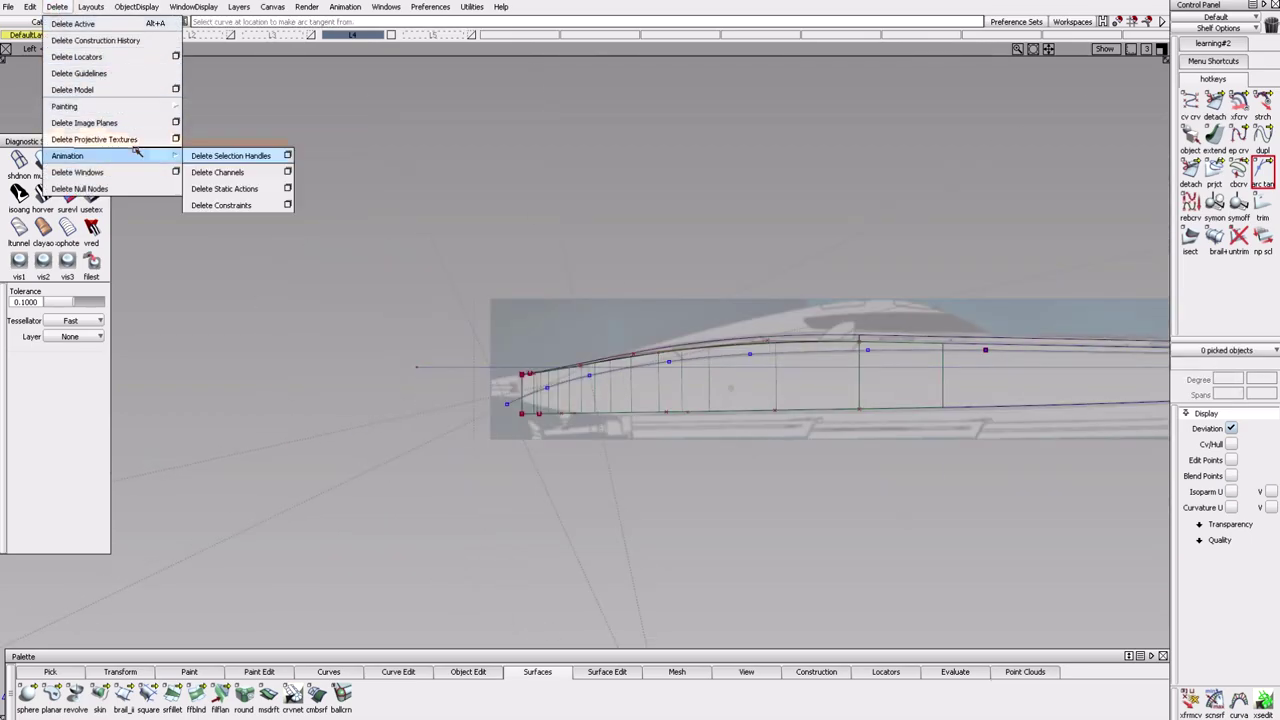
left_click(86, 57)
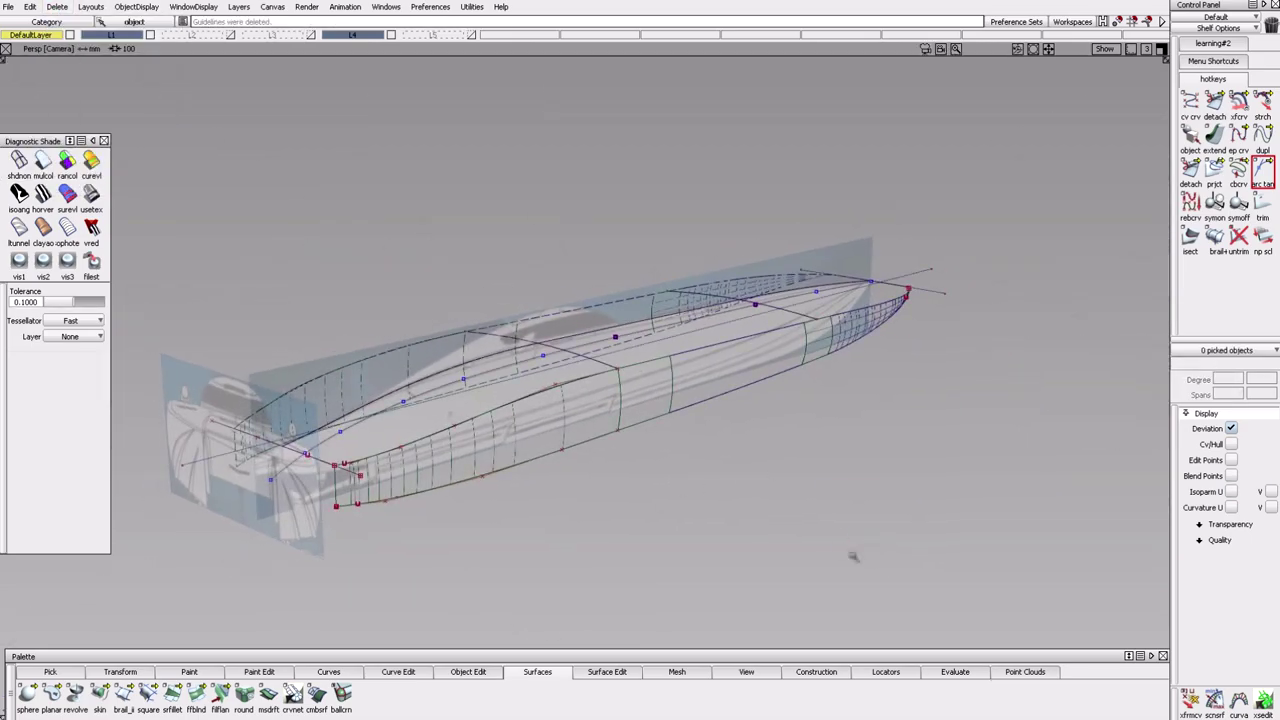
Try to project the side line curves onto the hull's side surfaces along the Z vector.
left_click_drag(768, 511, 1147, 172, "alt+shift")
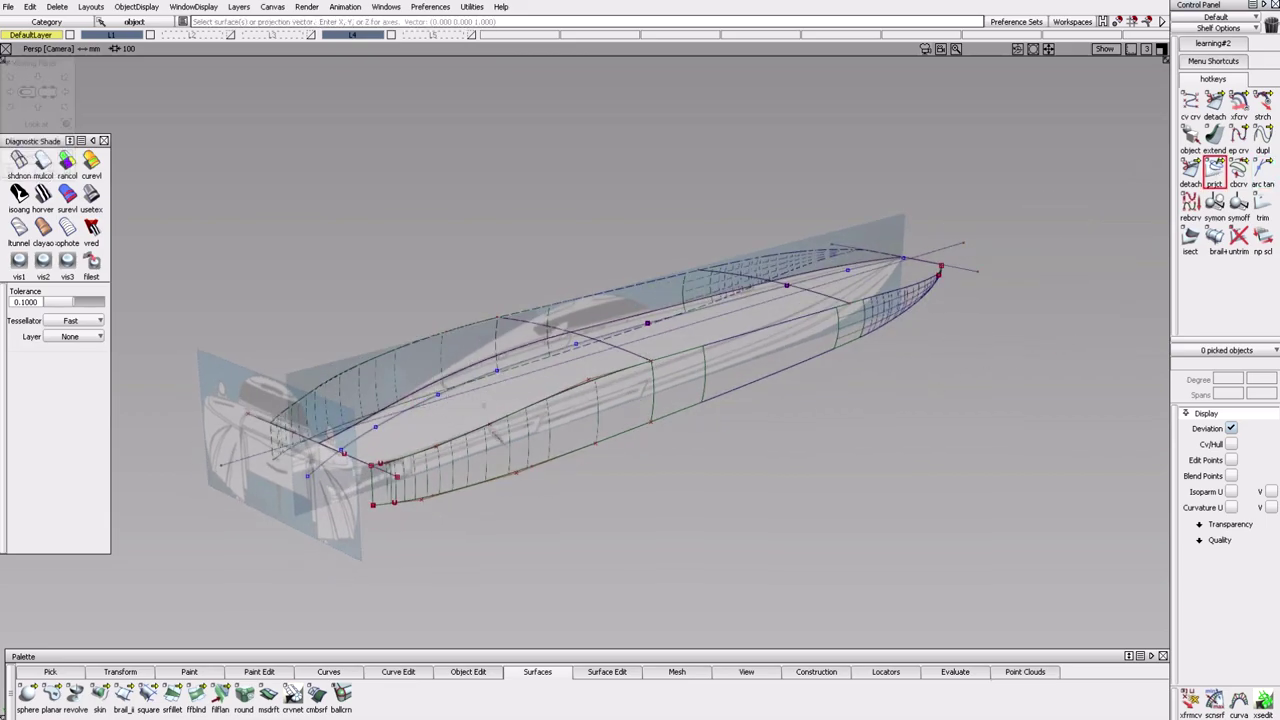
left_click(620, 395)
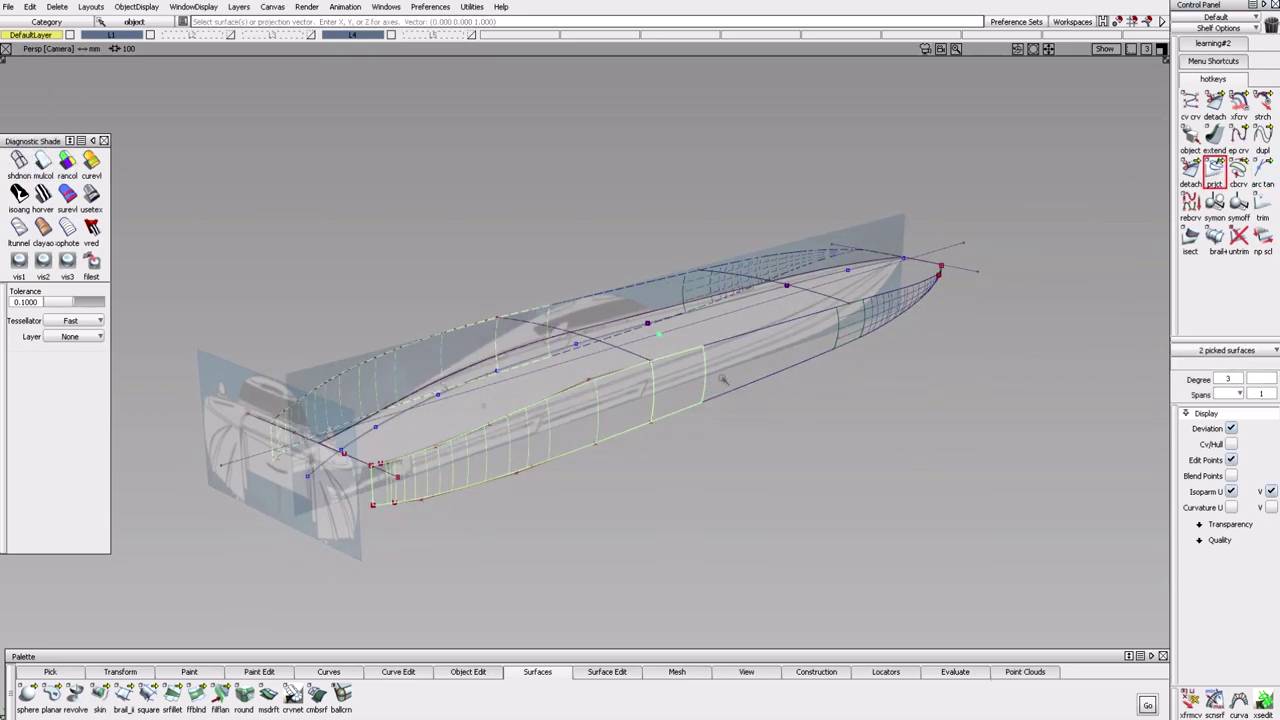
left_click_drag(927, 375, 892, 510, "alt+shift")
left_click(1147, 705)
left_click(497, 297)
left_click_drag(497, 297, 214, 345, "alt+shift")
left_click_drag(710, 427, 576, 433, "alt+shift")
left_click_drag(645, 408, 694, 454, "alt+shift")
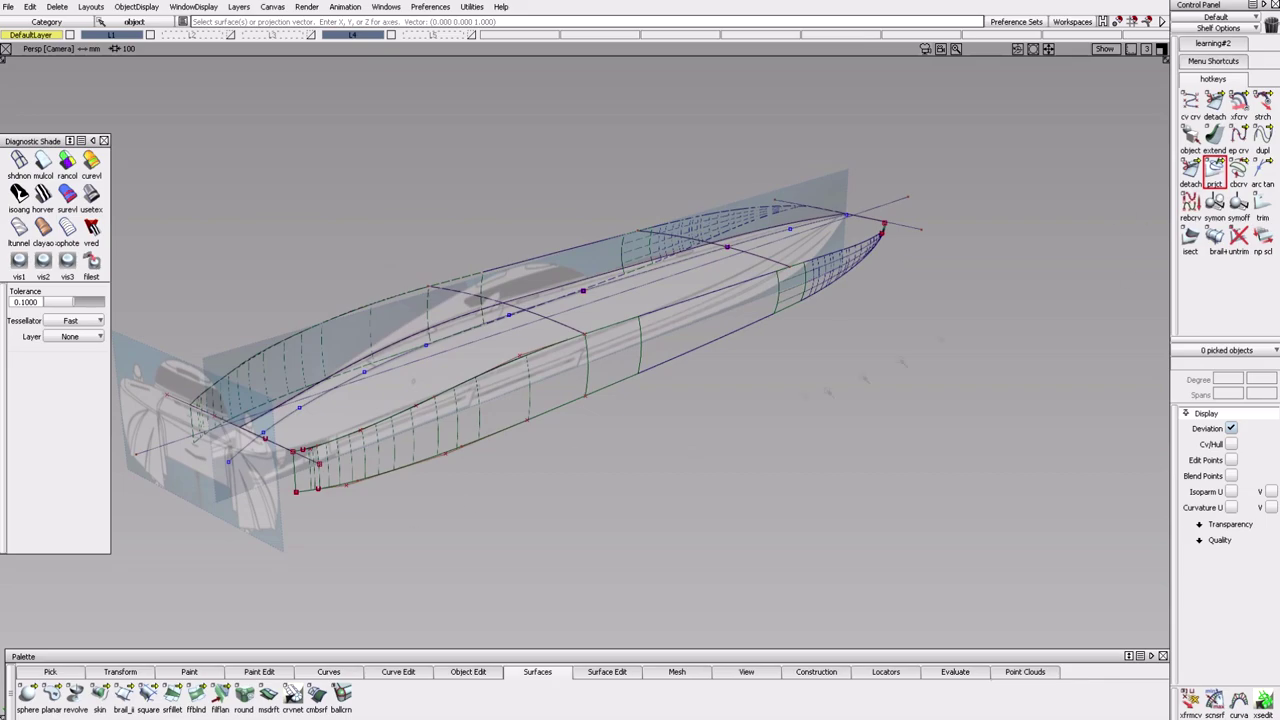
left_click(617, 369)
left_click_drag(830, 331, 655, 483, "alt+shift")
left_click_drag(522, 510, 560, 420, "alt+shift")
left_click(1140, 705)
left_click_drag(600, 460, 740, 420, "alt+shift")
Hide the mirrored hull half and project the side line curves along Y onto the side surfaces as curves on surfaces.
right_click(38, 35)
left_click_drag(400, 300, 812, 395, "alt+shift")
double_click(1213, 172)
left_click_drag(700, 420, 740, 457, "alt+shift")
key("y")
left_click(685, 333)
key("Return")
left_click_drag(685, 333, 480, 400, "alt+shift")
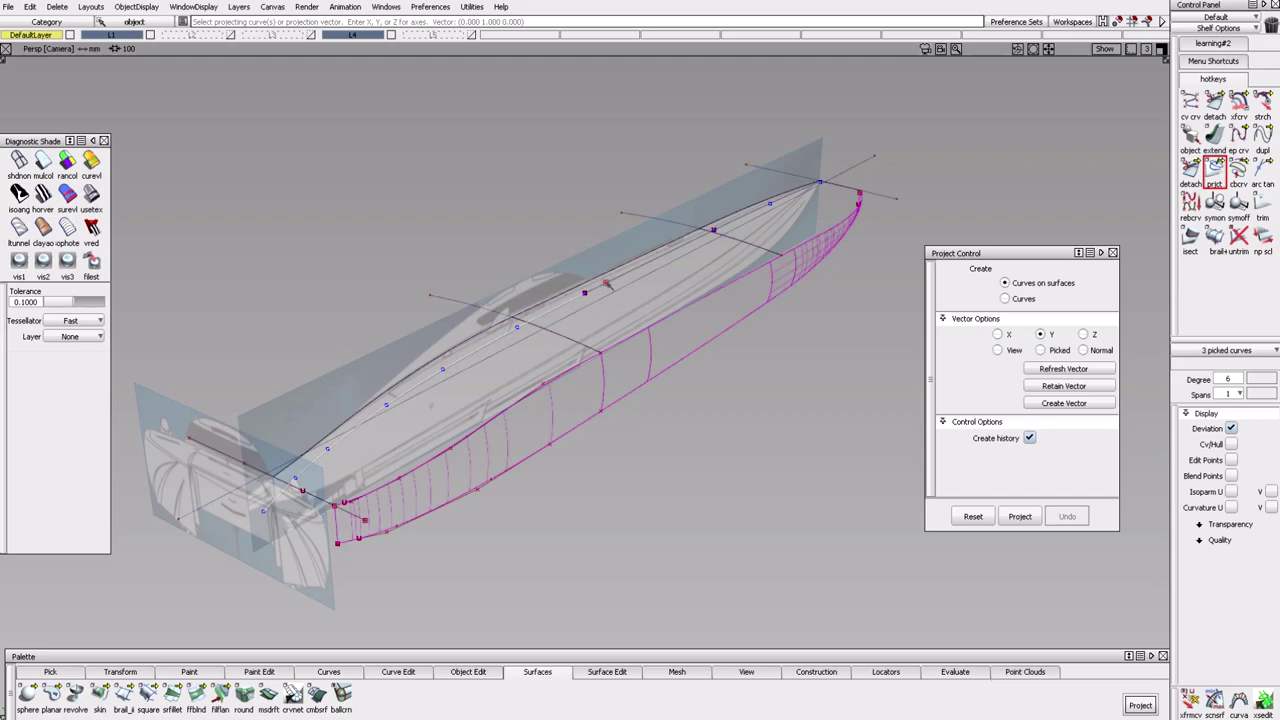
left_click(1113, 253)
Trim the hull's side surfaces along the projected line, keeping the part below it.
left_click_drag(1113, 259, 1130, 292, "alt+shift")
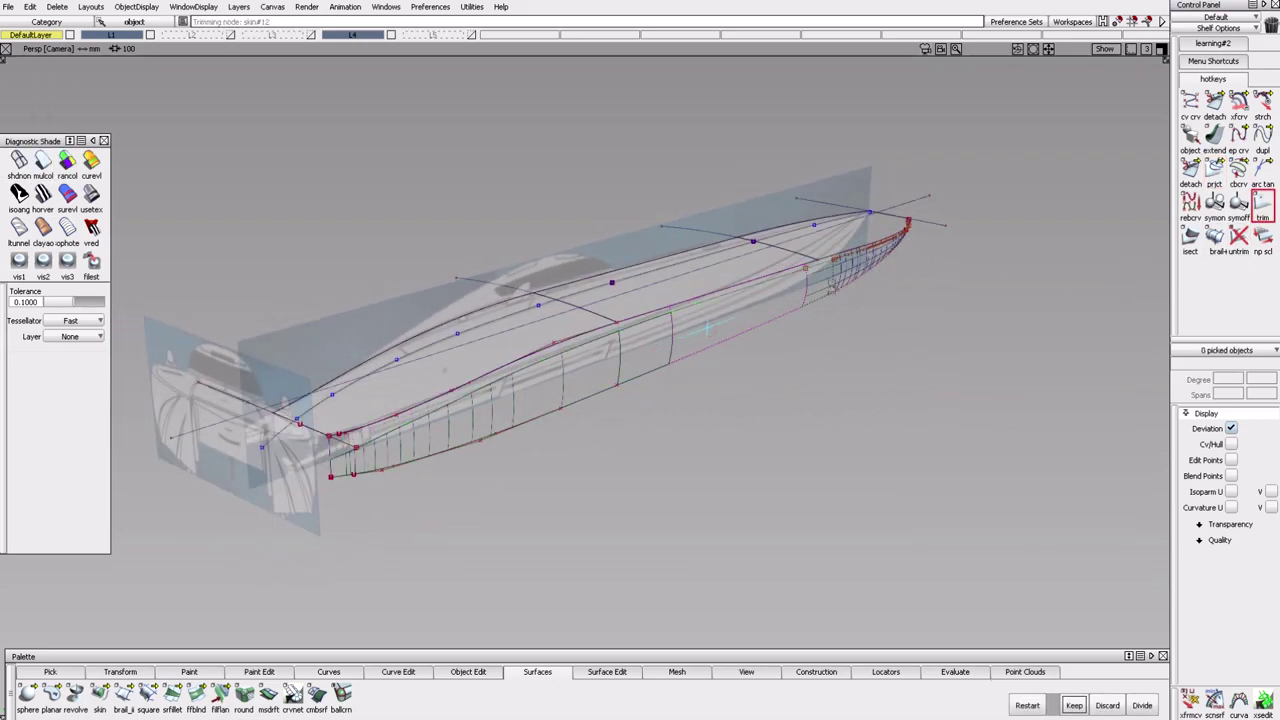
left_click(1074, 705)
mouse_move(1000, 600)
left_mouse_down("alt+shift")
mouse_move(960, 500)
mouse_move(948, 362)
mouse_move(640, 410)
mouse_move(717, 403)
mouse_move(862, 337)
mouse_move(700, 420)
mouse_move(527, 468)
mouse_move(392, 486)
mouse_move(714, 517)
mouse_move(654, 434)
mouse_move(877, 420)
mouse_move(585, 527)
left_mouse_up("alt+shift")
Draw a straight edit-point curve along the deck edge between the two cross-section lines in the Top view.
key("F3")
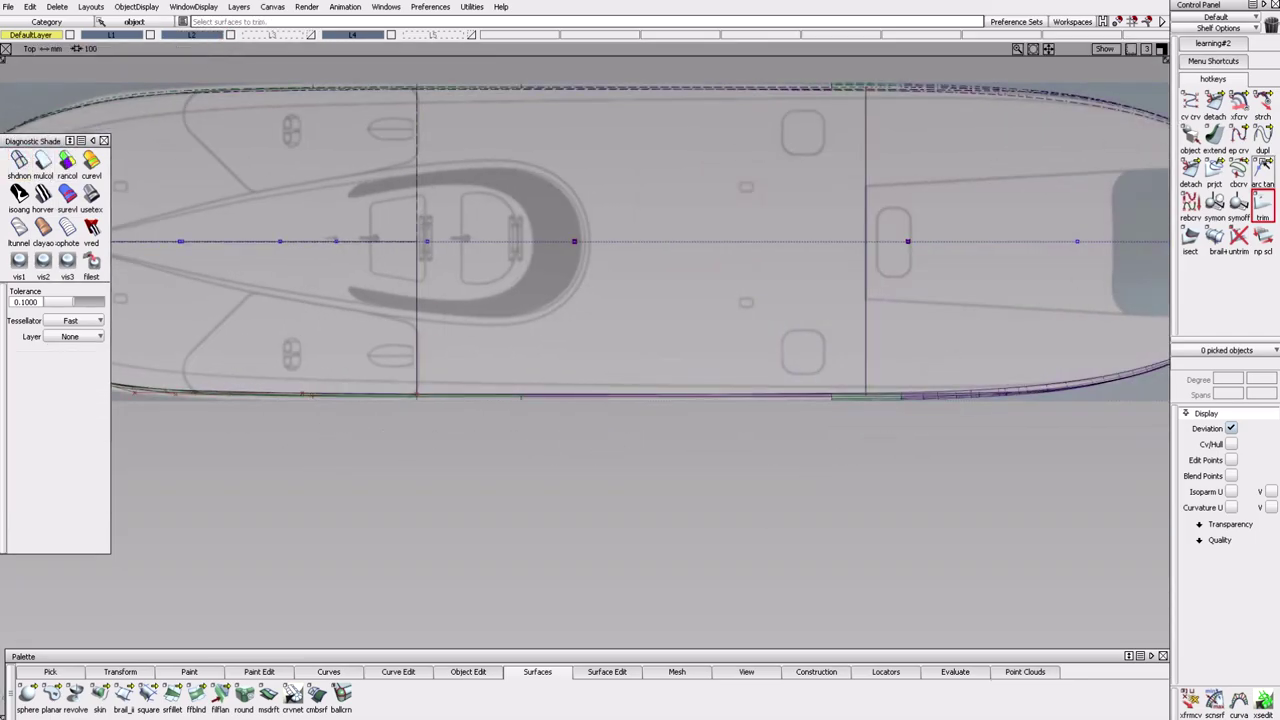
left_click(1239, 136)
left_click(870, 389)
middle_click_drag(868, 389, 1045, 382, "alt+shift")
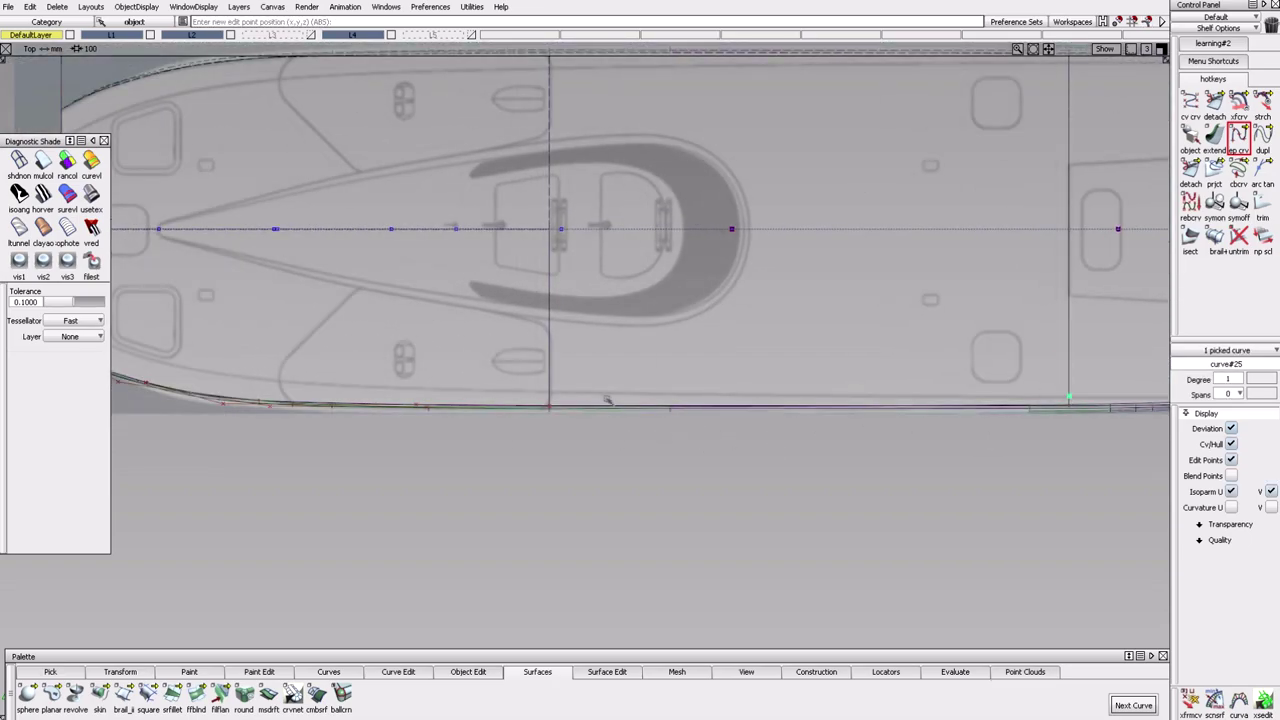
Set the deck-edge curve to degree 2 and move its middle CV outward by about 65 mm in Y.
left_click(1240, 380)
left_click(1230, 400)
right_click_drag(758, 452, 882, 452)
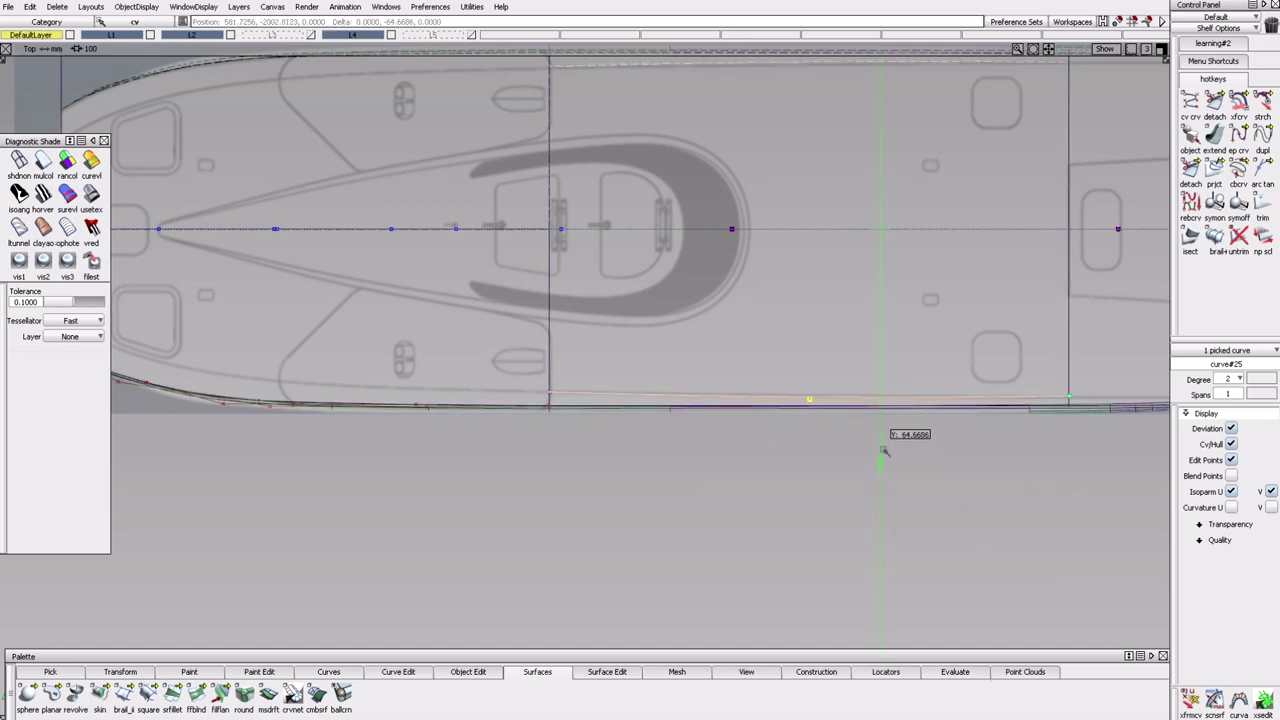
Extend the deck-edge curve towards the stern with tangent arcs that follow the blueprint outline.
middle_click_drag(888, 447, 400, 357, "alt+shift")
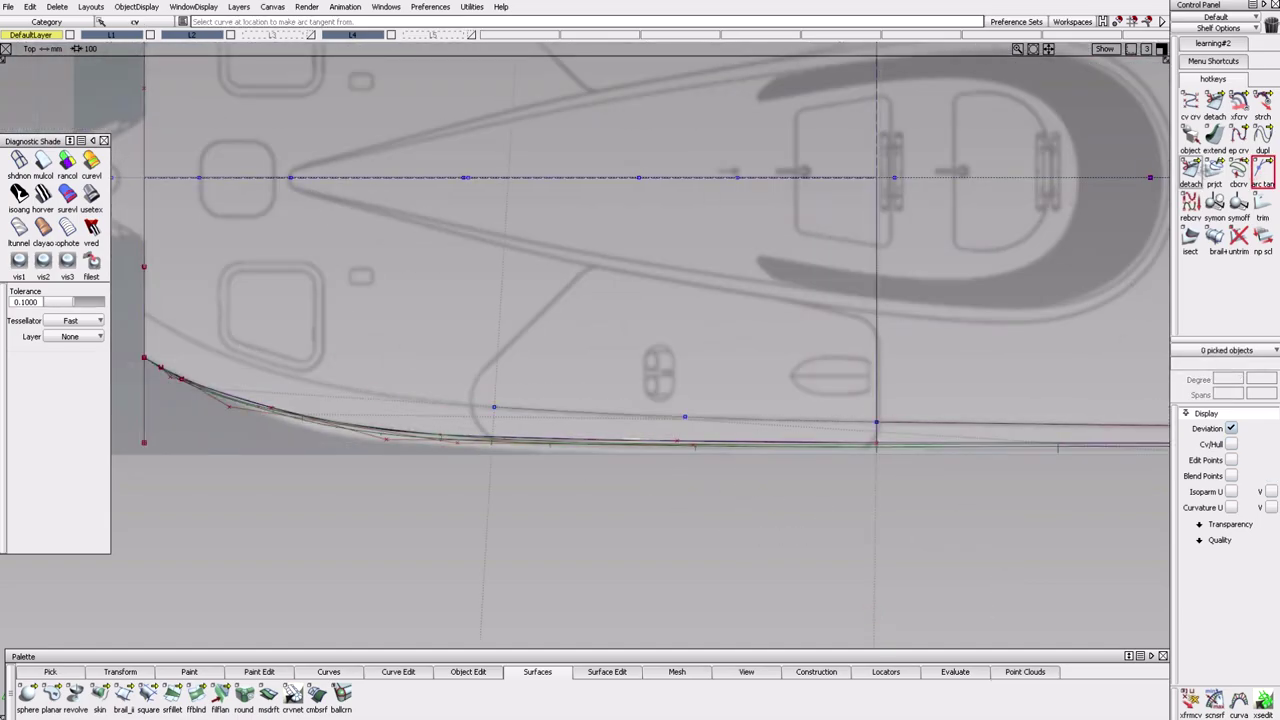
left_click(494, 407)
middle_click_drag(494, 407, 778, 431, "alt+shift")
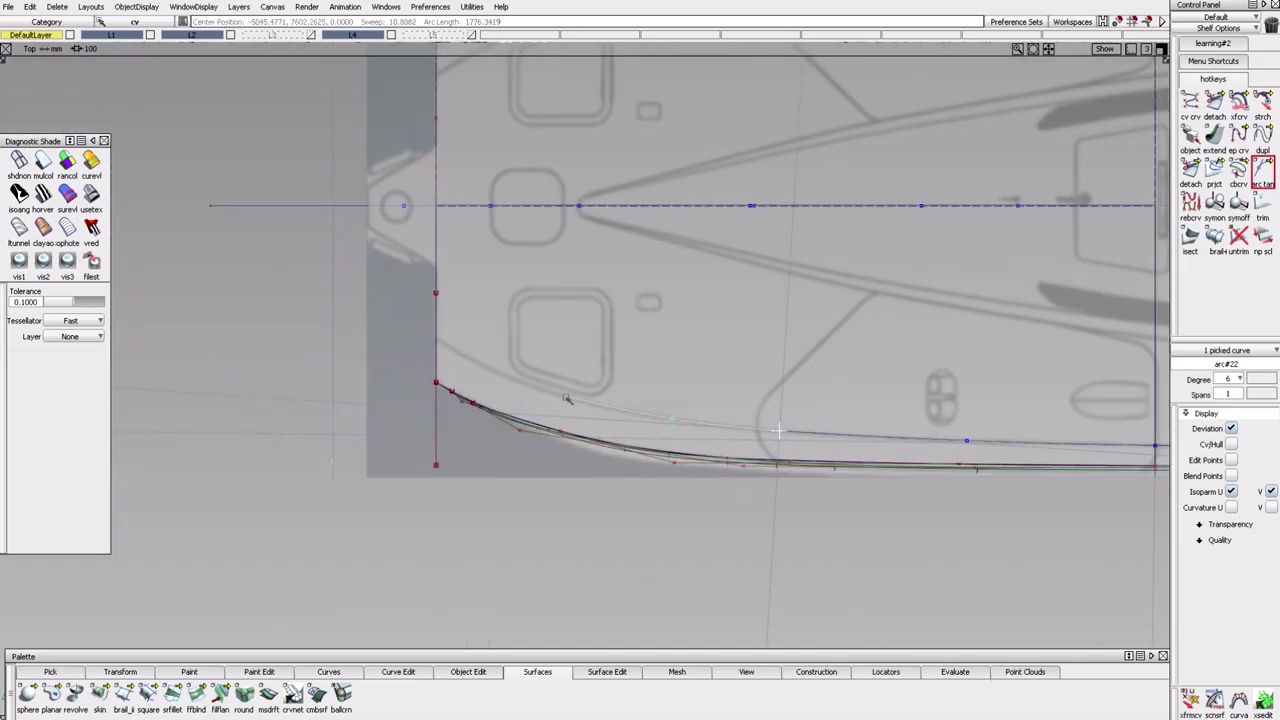
right_click_drag(600, 420, 405, 421, "alt+shift")
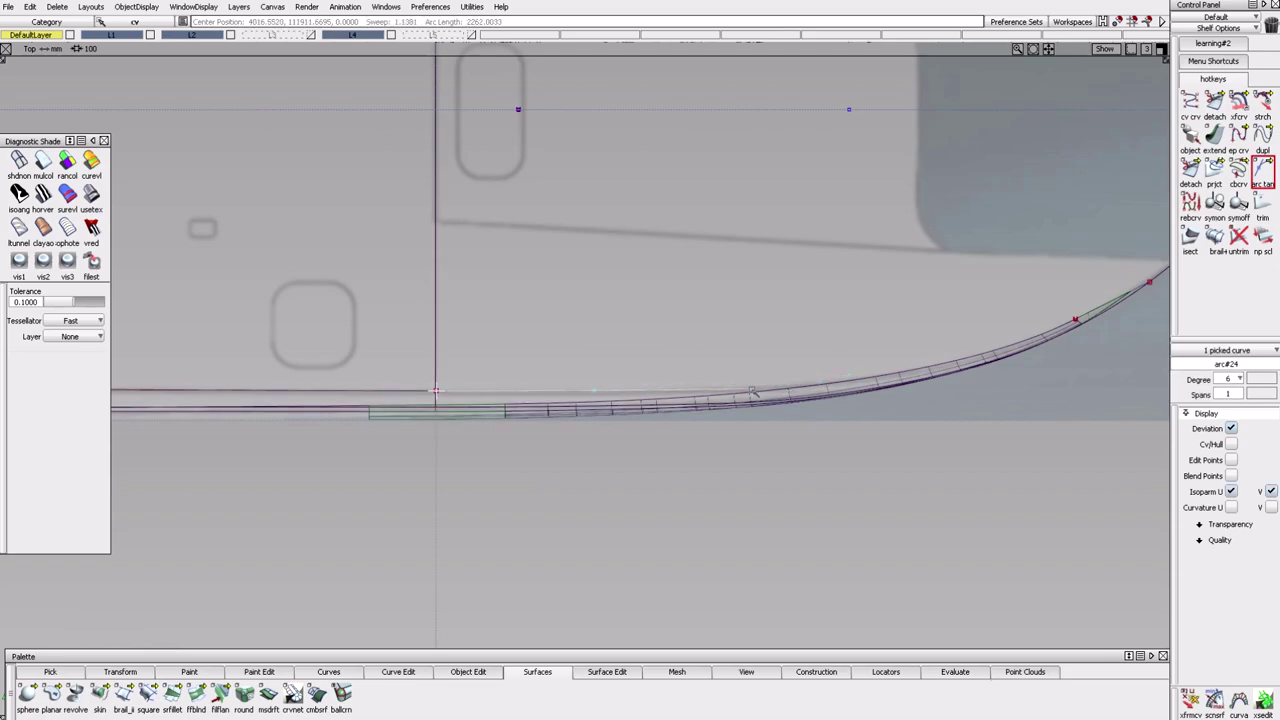
Extend the deck-edge curve towards the bow with tangent arcs ending at the blueprint's pointed tip.
left_click(681, 389)
middle_click_drag(646, 508, 319, 488, "alt+shift")
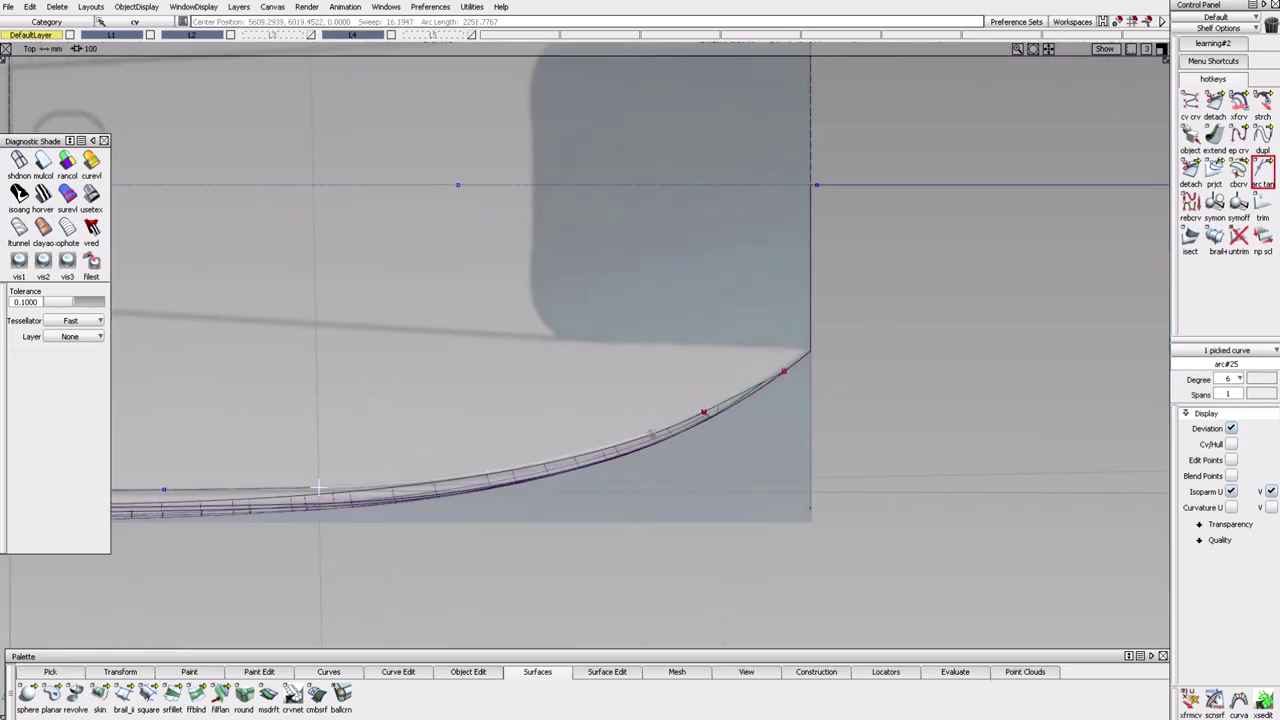
right_click_drag(829, 514, 1015, 295, "alt+shift")
left_click(1015, 295)
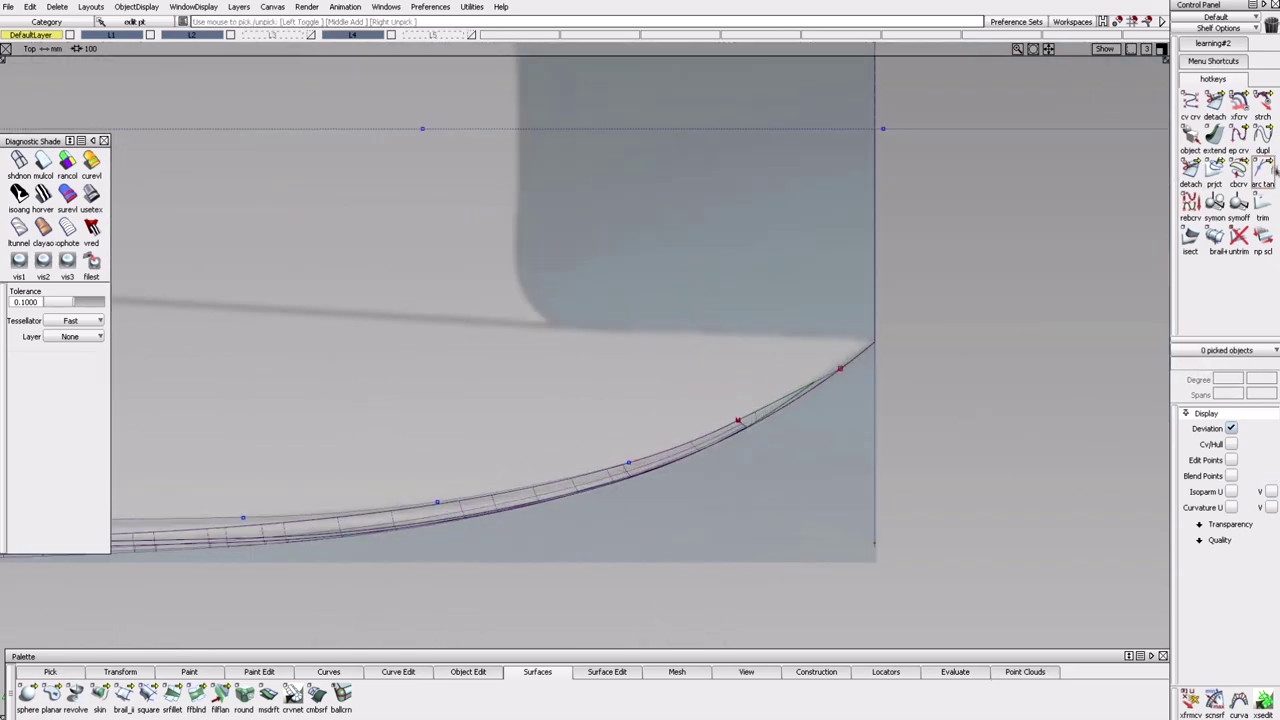
left_click_drag(628, 463, 912, 301)
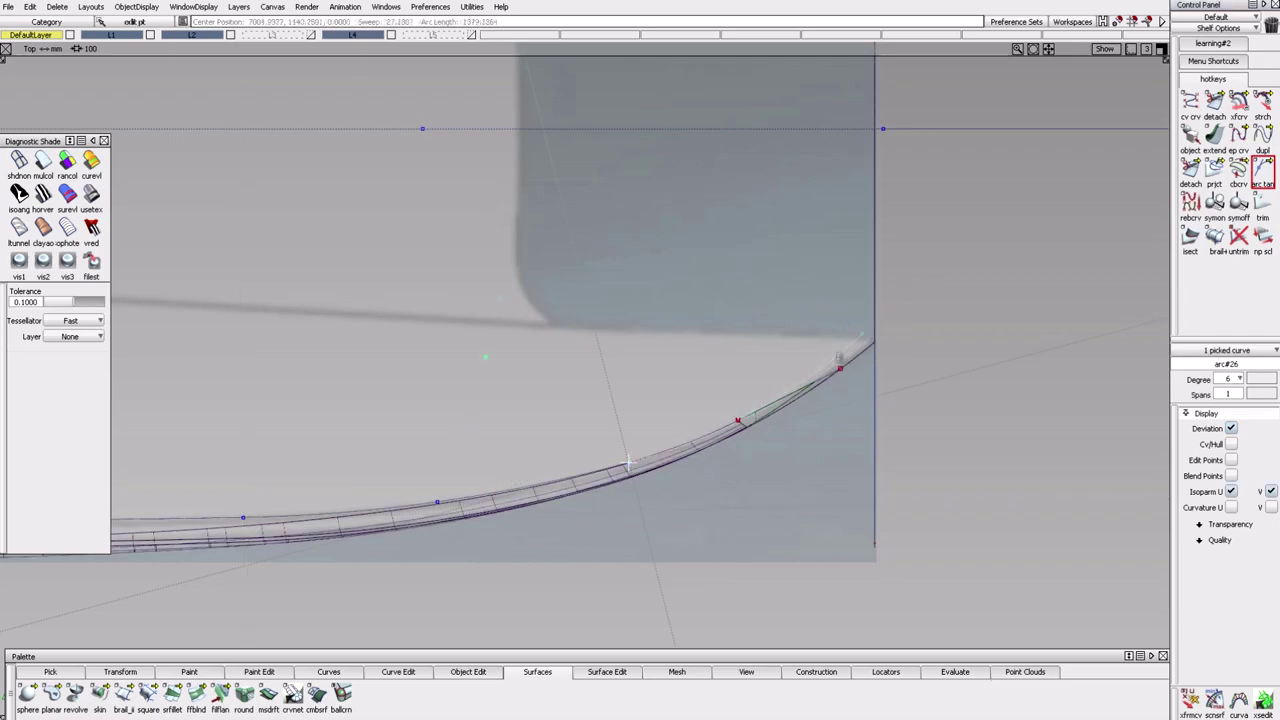
right_click_drag(975, 453, 757, 509, "alt+shift")
left_click_drag(757, 509, 1190, 210, "alt+shift")
left_click(1214, 170)
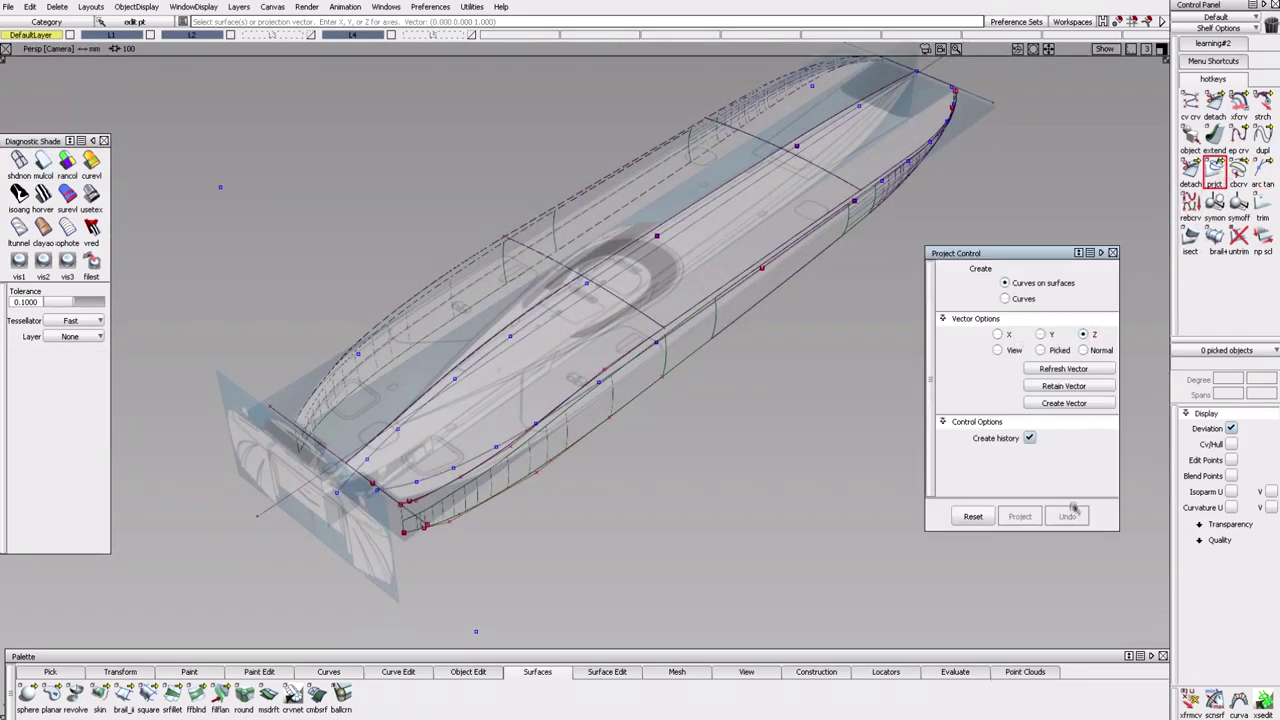
left_click(517, 393)
left_click(640, 400)
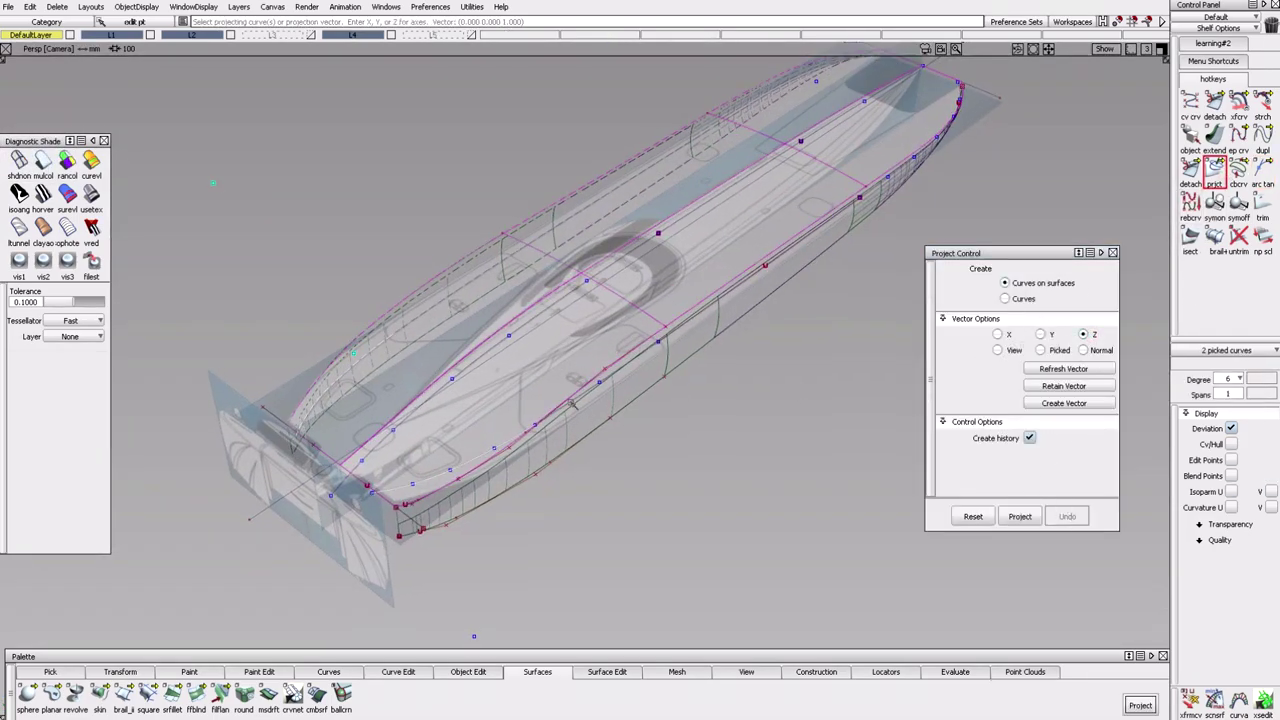
left_click_drag(585, 350, 610, 260, "alt+shift")
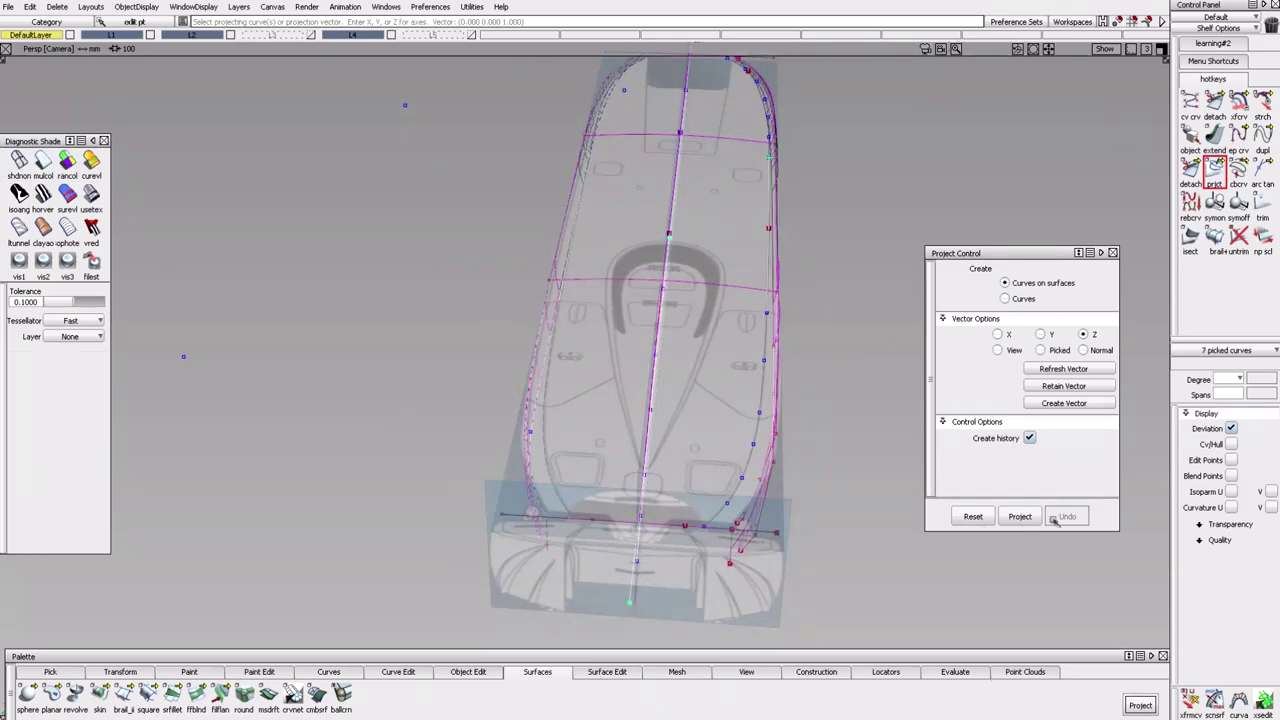
left_click(966, 517)
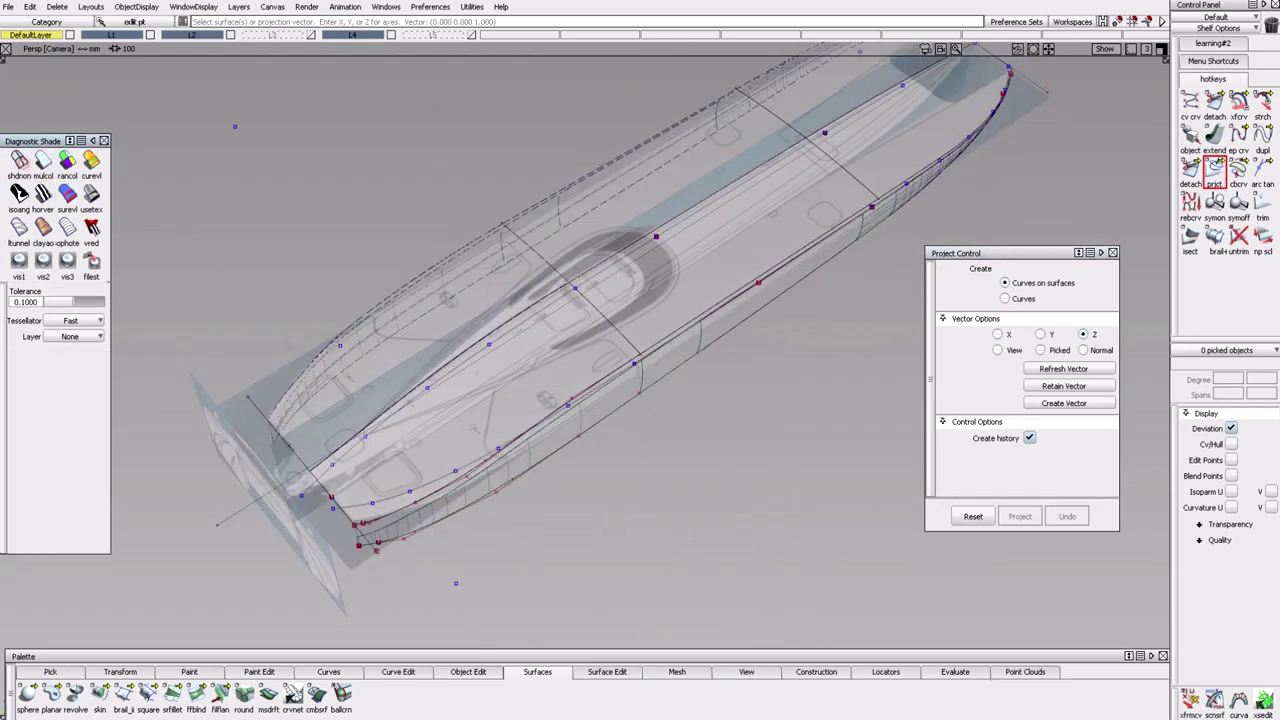
Project the deck-edge curves along Z onto the deck surfaces as curves on surface.
left_click_drag(828, 315, 517, 518, "alt+shift")
left_click(517, 518)
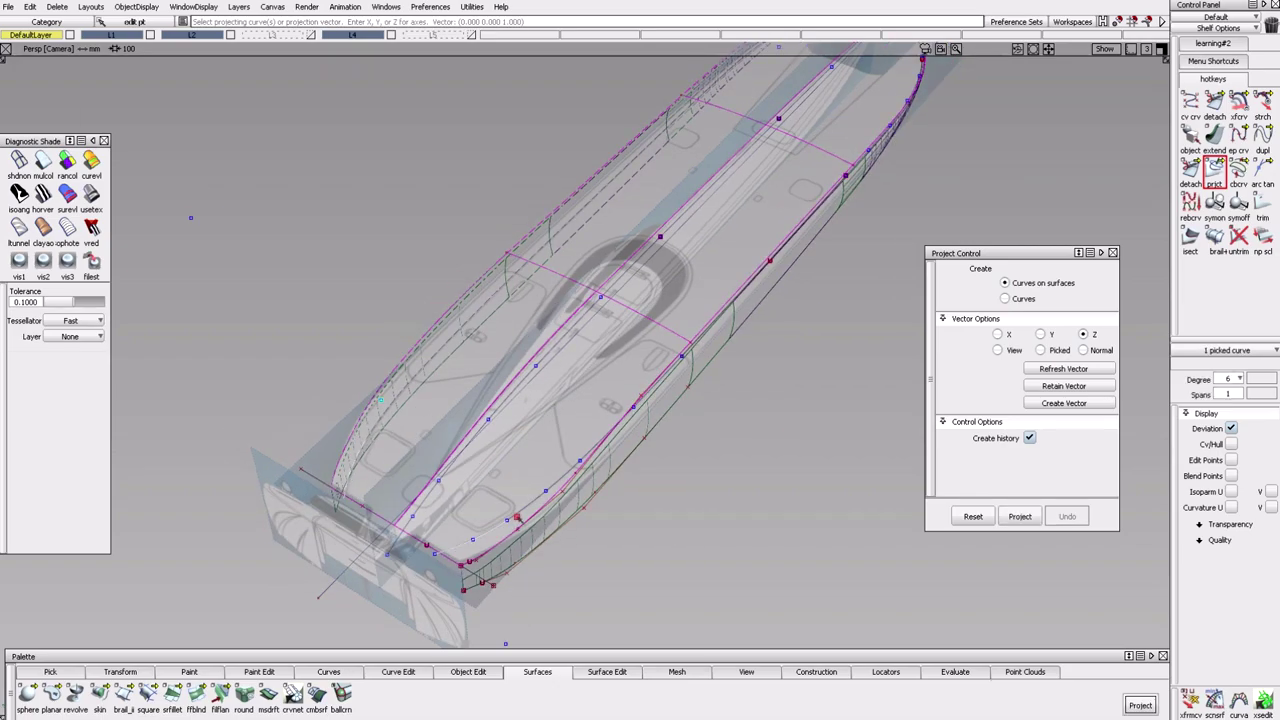
left_click(607, 464)
left_click_drag(607, 464, 700, 470, "alt+shift")
left_click(585, 368)
left_click(771, 528)
left_click_drag(771, 528, 588, 452, "alt+shift")
left_click(1020, 516)
Trim the deck surfaces along the projected edge curves, removing the outer strip next to the hull side.
left_click_drag(850, 420, 1064, 330, "alt+shift")
left_click(1262, 208)
left_click_drag(878, 396, 770, 475, "alt+shift")
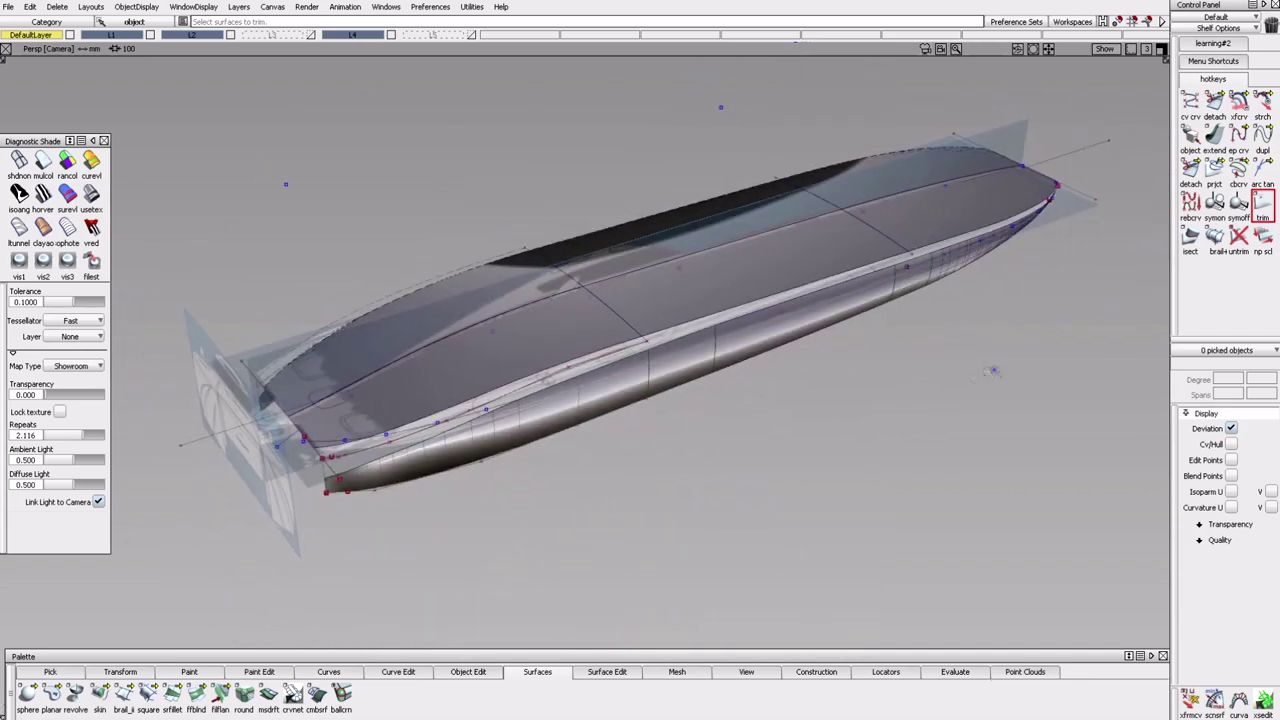
Assign the construction curves to layer L5 and hide layers L4 and L5.
left_click(801, 437, "ctrl+shift")
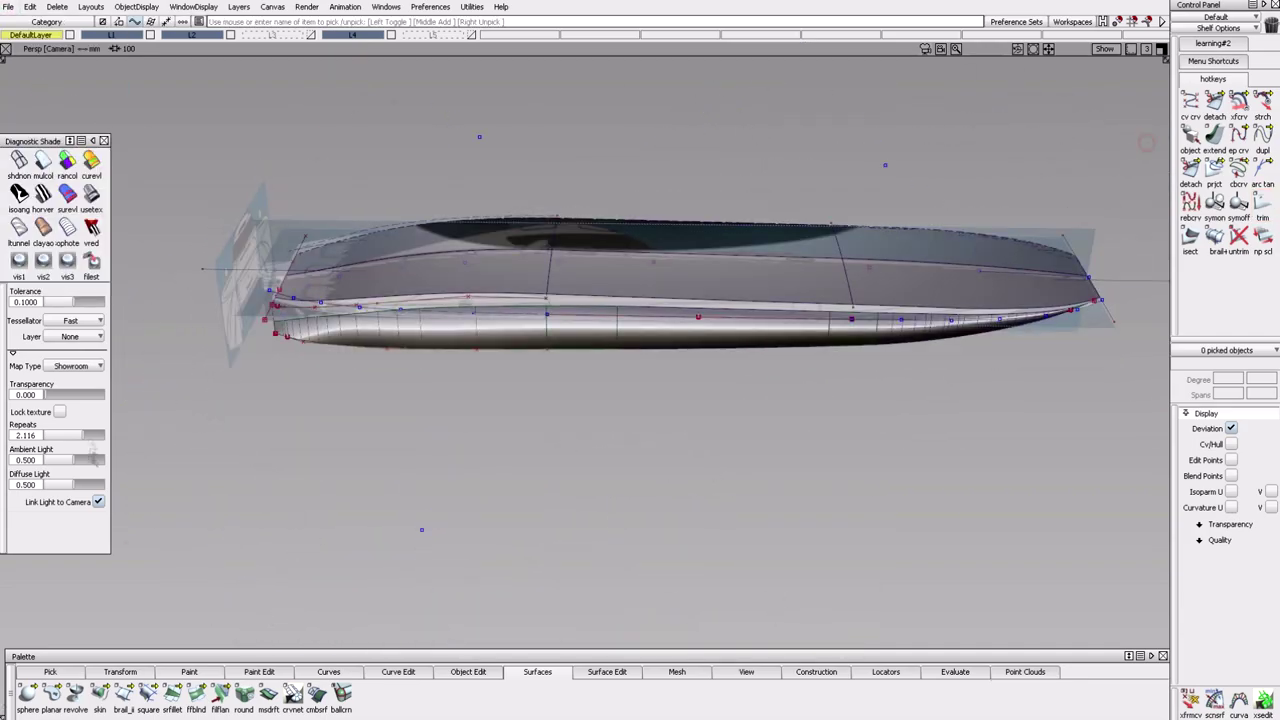
left_click_drag(801, 437, 483, 366, "alt+shift")
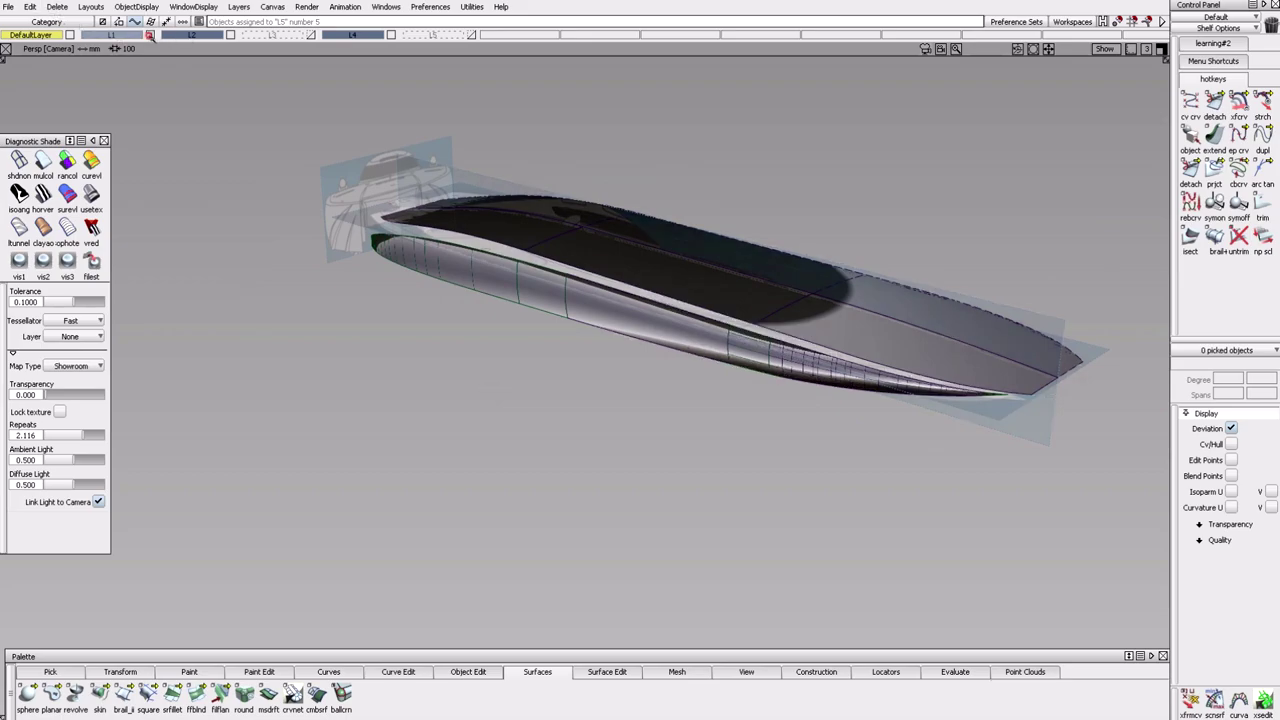
left_click_drag(410, 325, 700, 440, "alt+shift")
left_click_drag(687, 288, 335, 426, "alt+shift")
left_click(498, 415, "ctrl+shift")
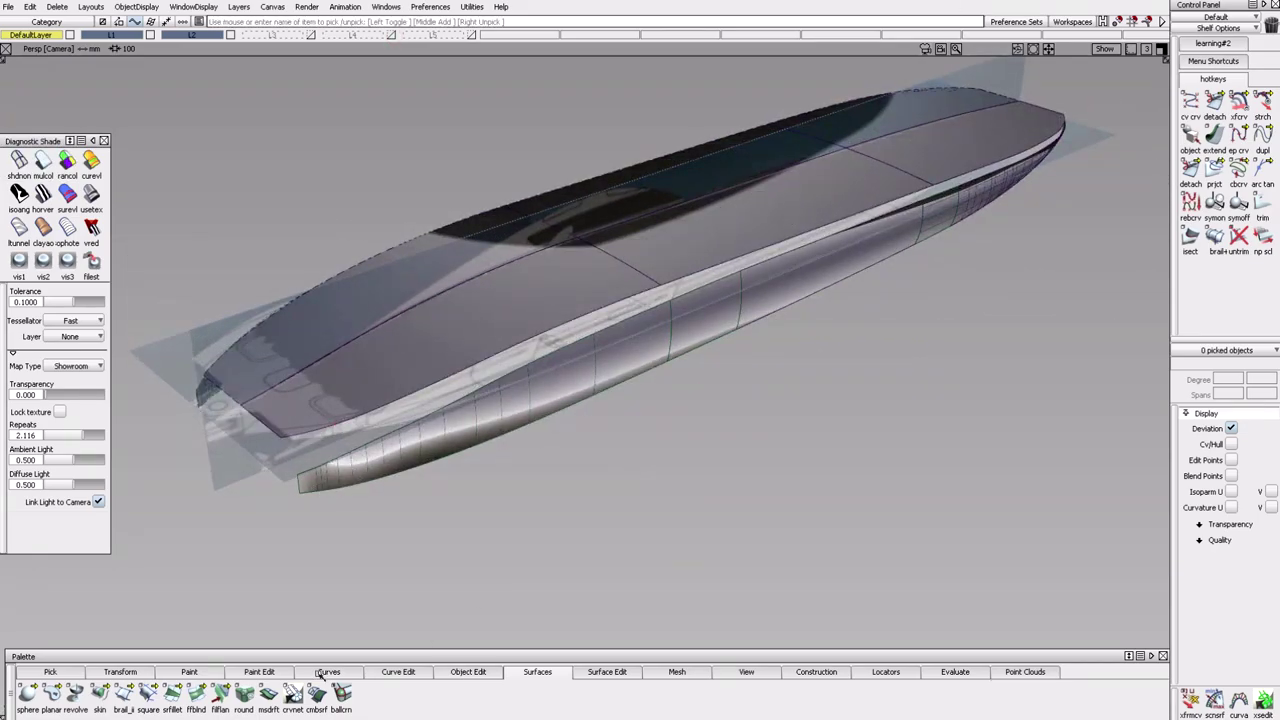
Try to build a freeform blend between the deck's trimmed edge and the hull side's upper edge.
left_click(172, 697)
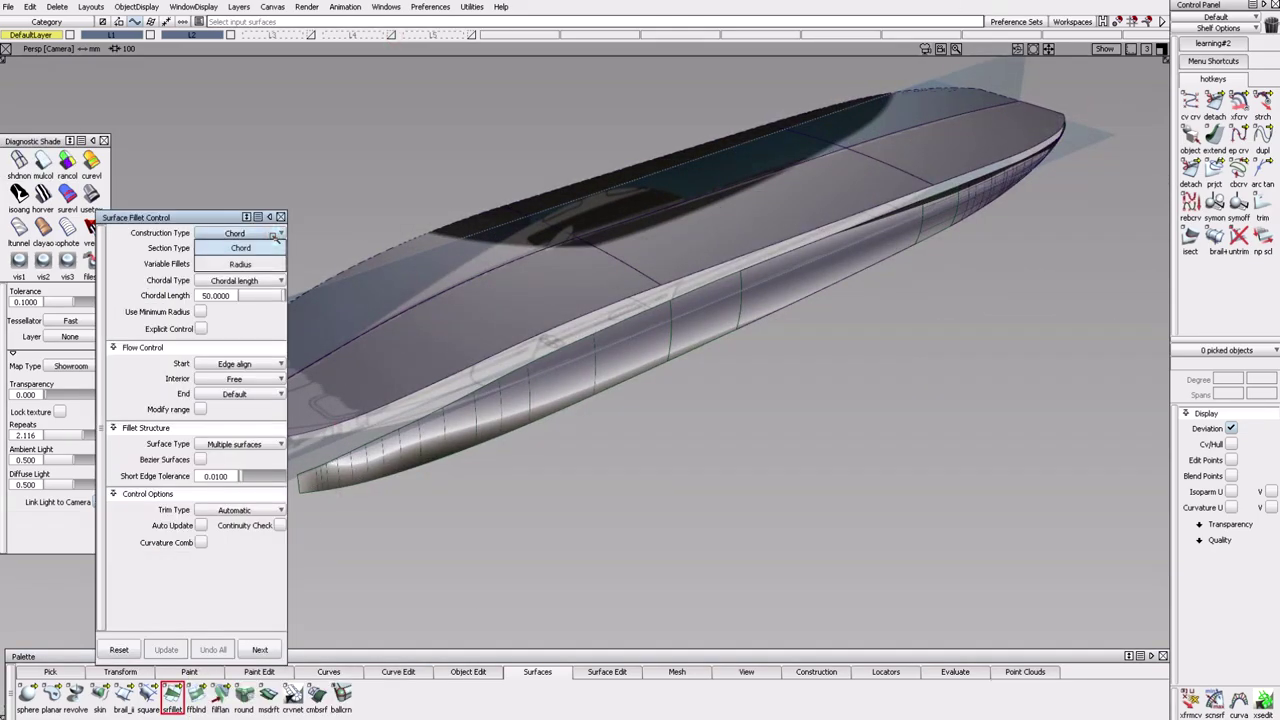
left_click_drag(420, 420, 560, 450, "alt+shift")
left_click(196, 697)
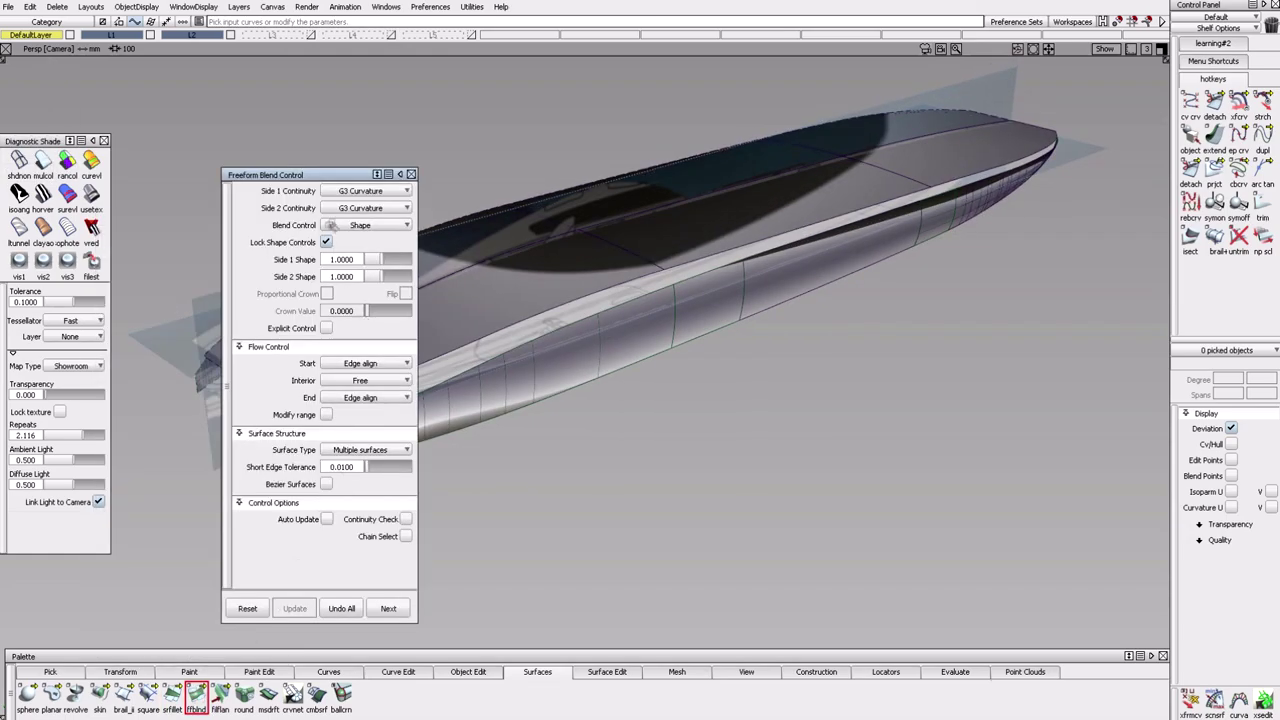
left_click(411, 175)
left_click_drag(430, 300, 500, 380, "alt+shift")
left_click(368, 424)
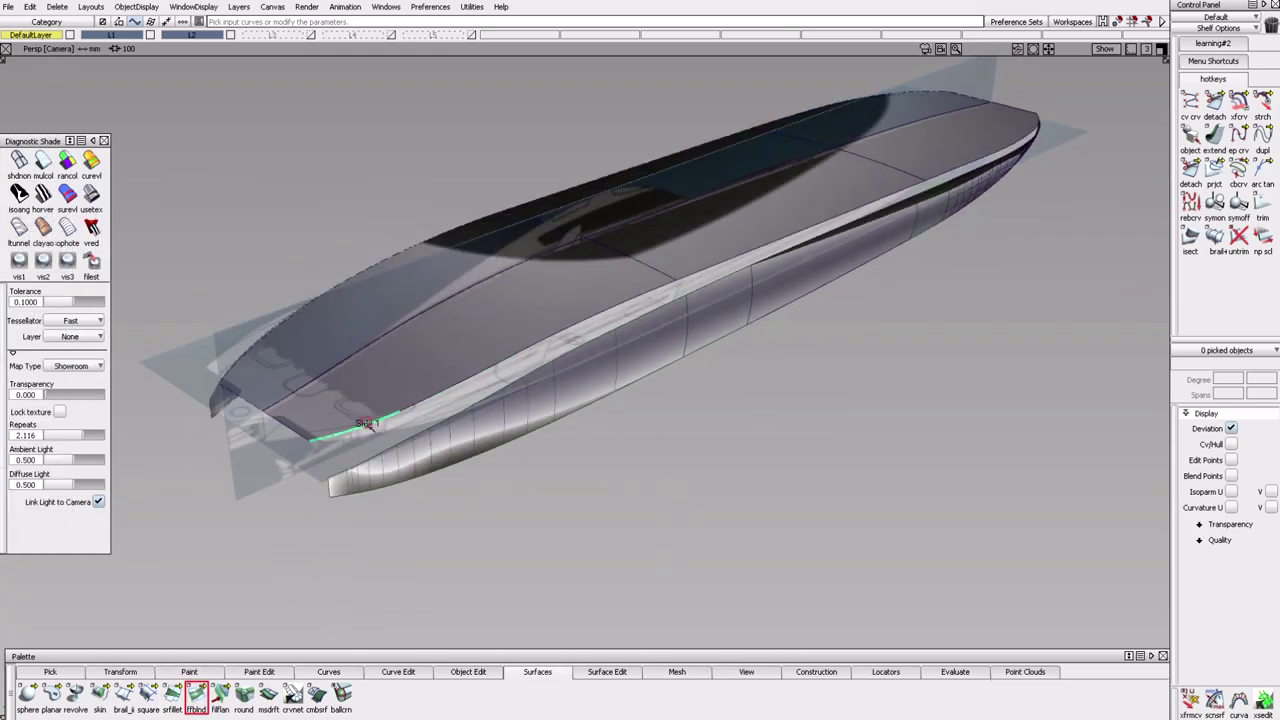
left_click_drag(899, 389, 870, 410, "alt+shift")
left_click(478, 672)
left_click(575, 458)
left_click(429, 556)
left_click_drag(470, 480, 555, 397, "alt+shift")
left_click_drag(796, 489, 600, 500, "alt+shift")
right_click_drag(600, 500, 474, 430, "ctrl+shift")
left_click_drag(981, 421, 866, 504, "alt+shift")
right_click_drag(530, 440, 503, 539, "ctrl+shift")
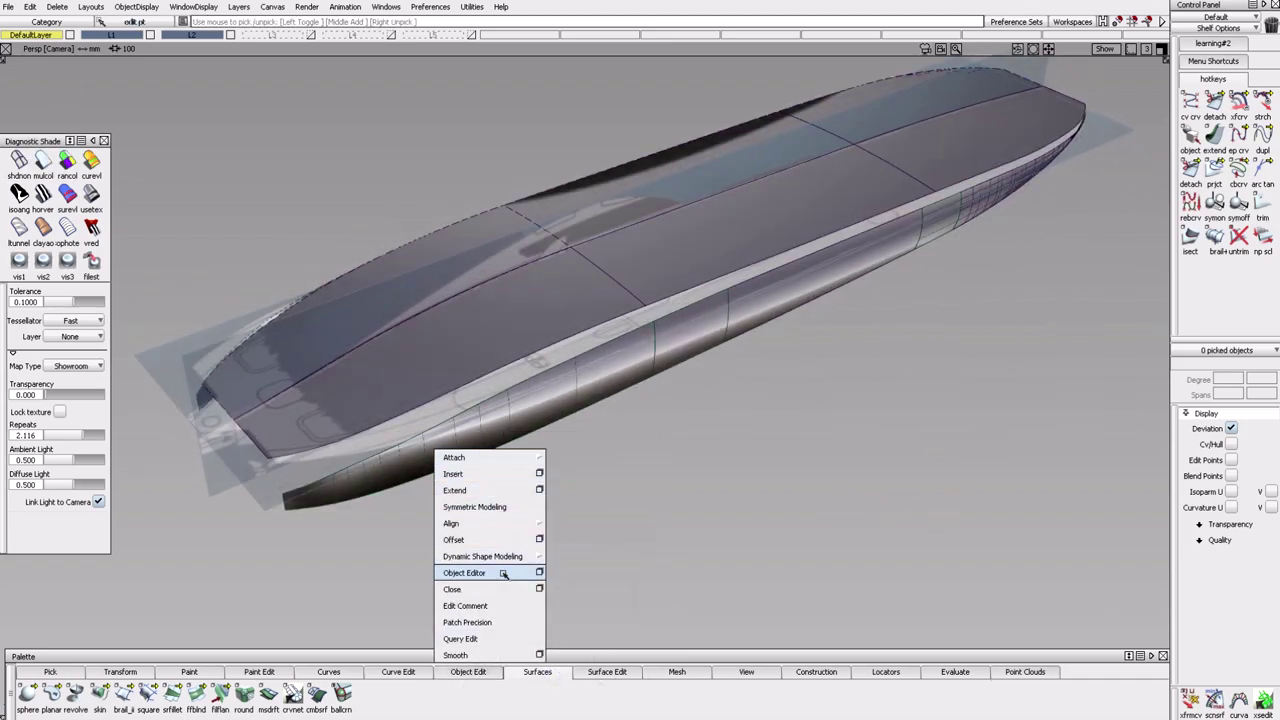
right_click_drag(500, 672, 600, 655, "ctrl+shift")
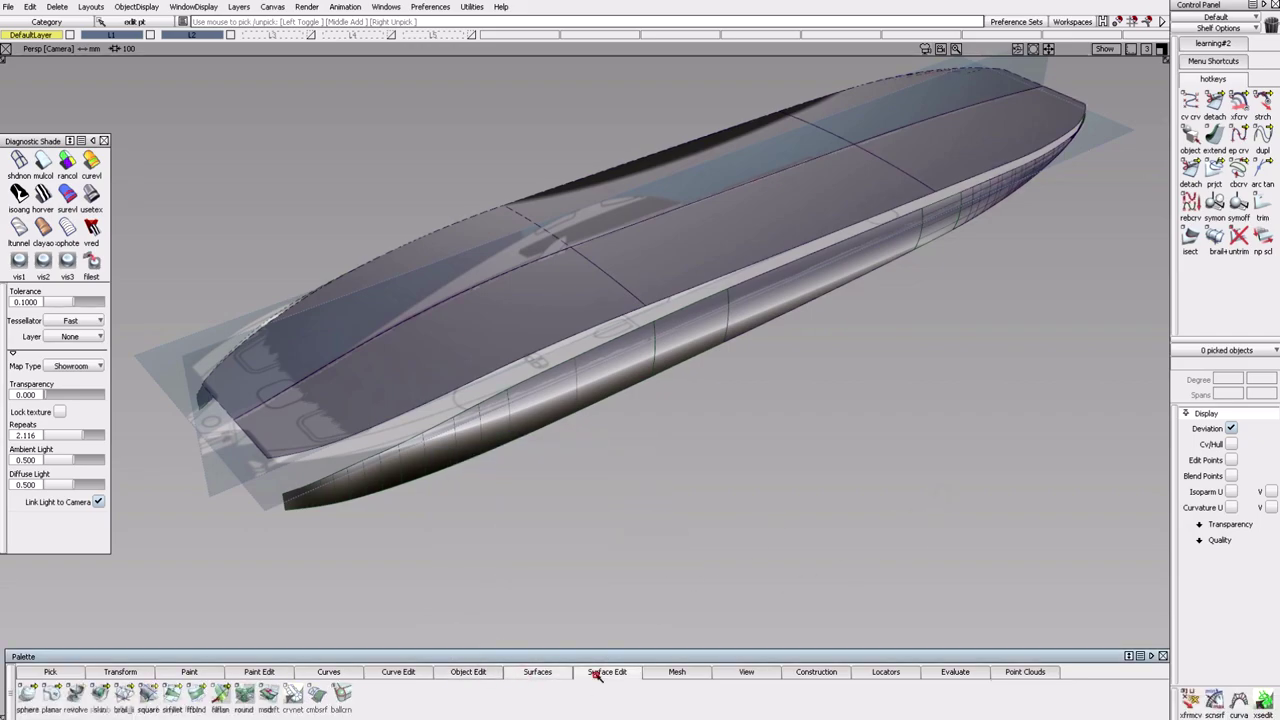
left_click(537, 672)
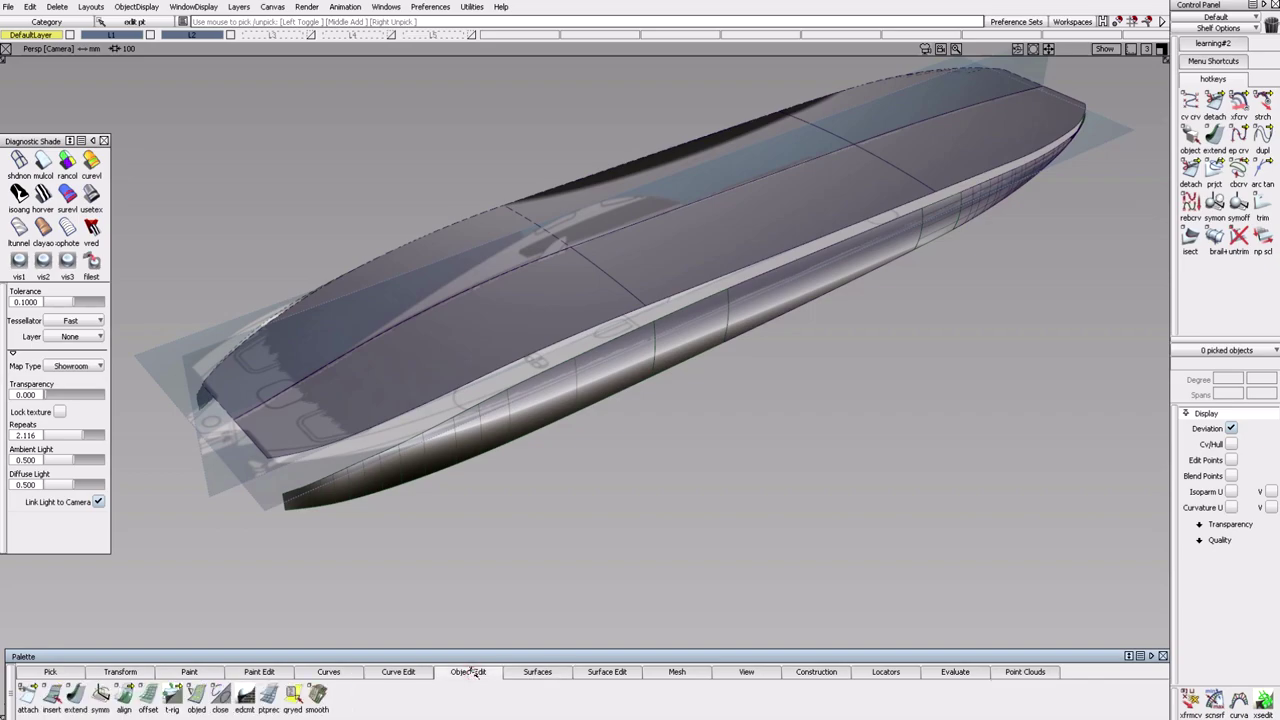
left_click_drag(457, 571, 640, 560, "alt+shift")
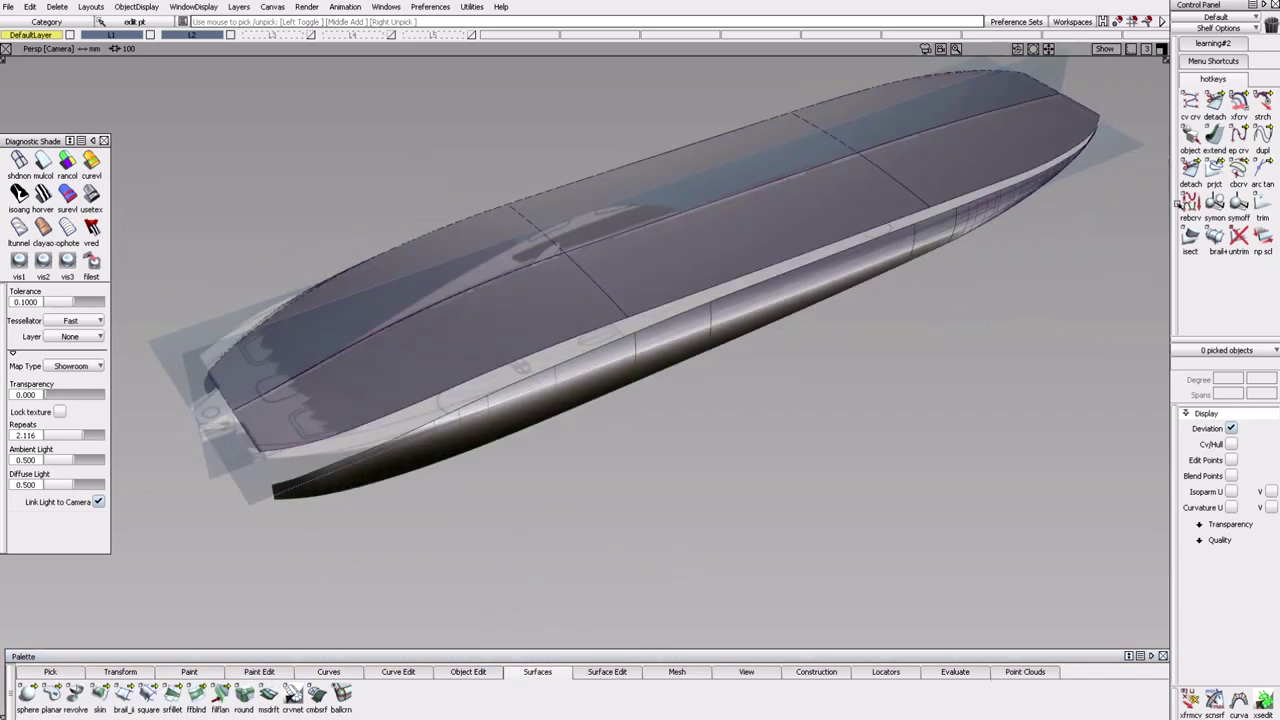
Duplicate the deck's trimmed edges and the hull side's upper edges as separate curves along the full hull.
left_click_drag(943, 337, 1013, 311, "alt+shift")
left_click(1262, 135)
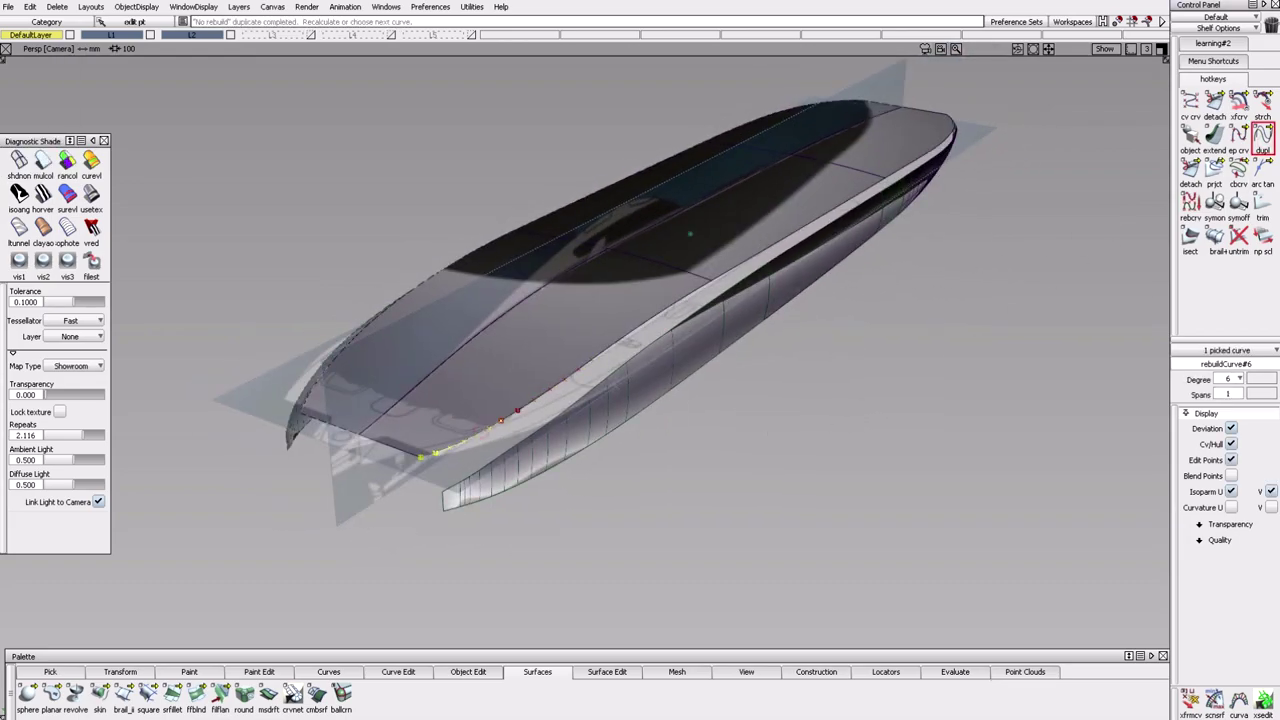
left_click_drag(996, 344, 700, 440, "alt+shift")
left_click(830, 365)
left_click(254, 404)
left_click(260, 422)
left_click_drag(820, 360, 953, 517, "alt+shift")
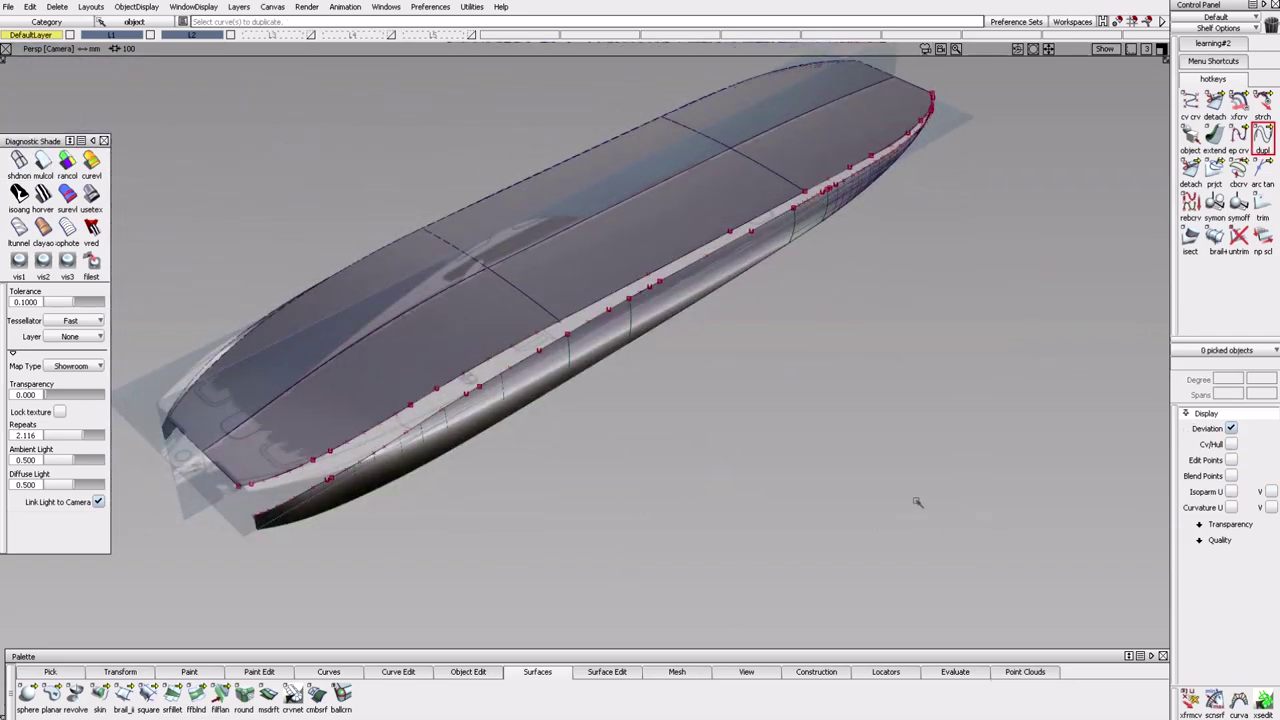
left_click(510, 676)
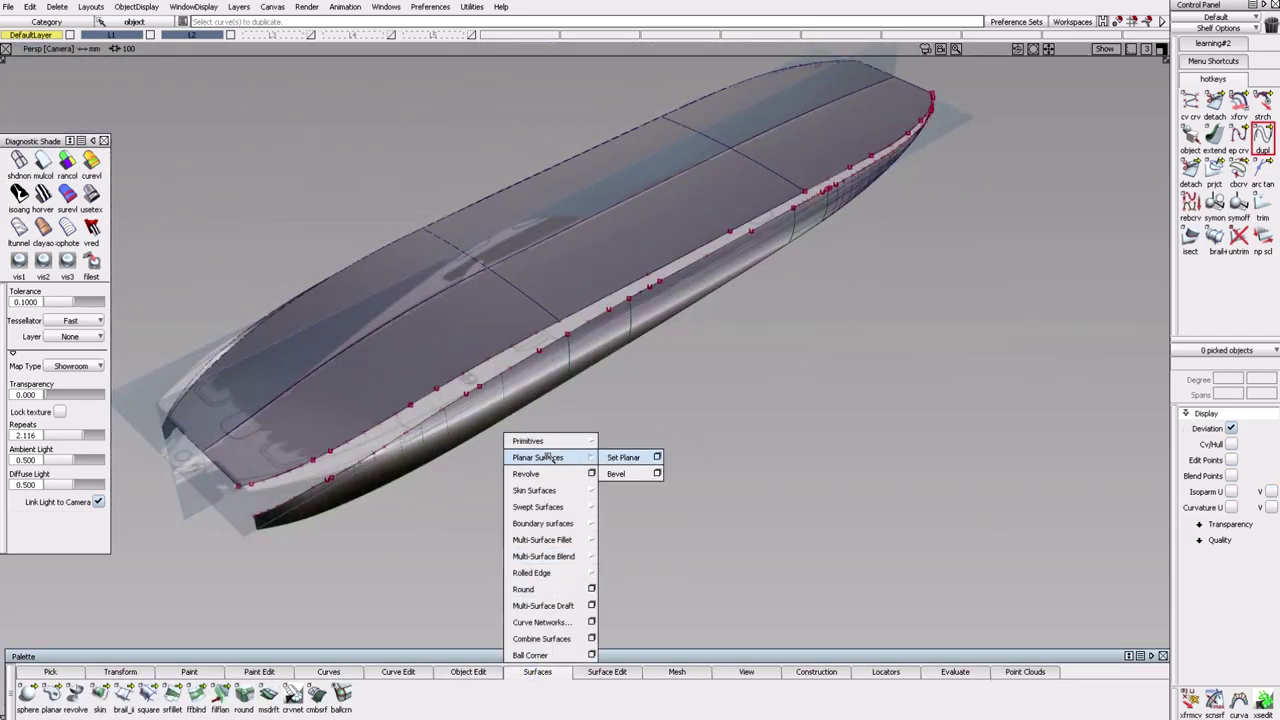
mouse_move(468, 676)
left_click(596, 460)
left_click(431, 554)
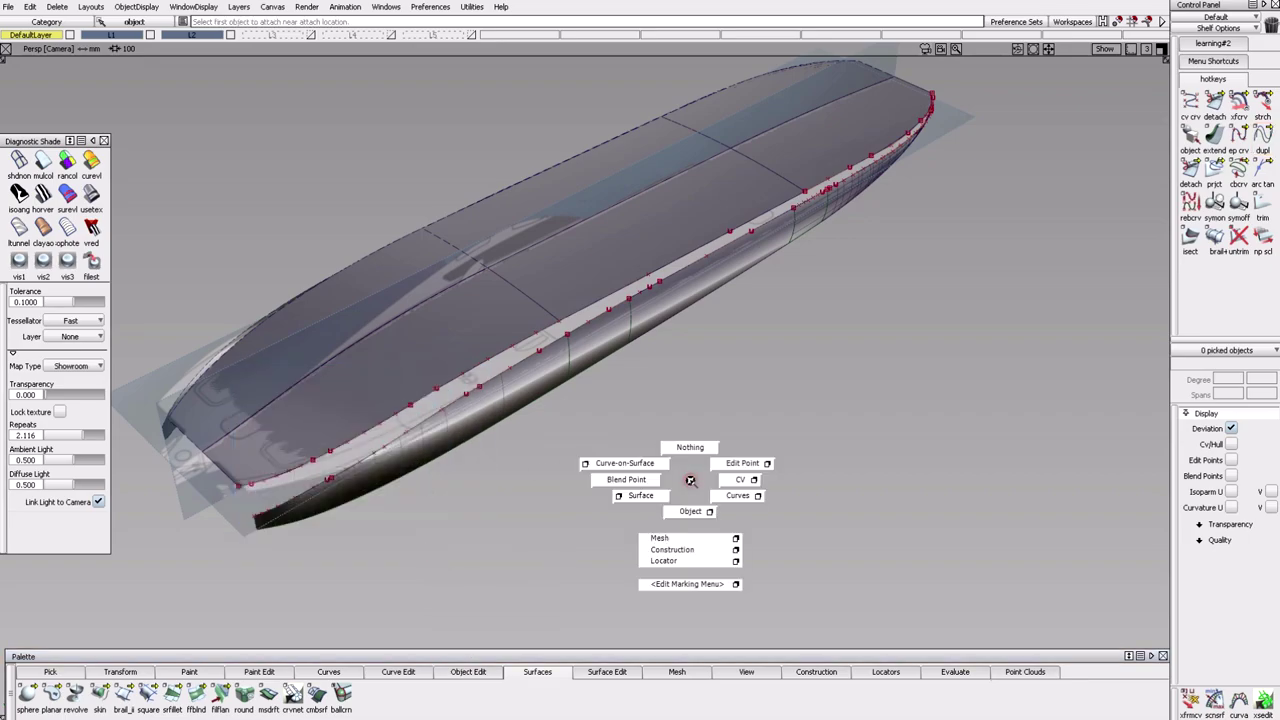
left_click(468, 671)
mouse_move(500, 457)
left_click(579, 459)
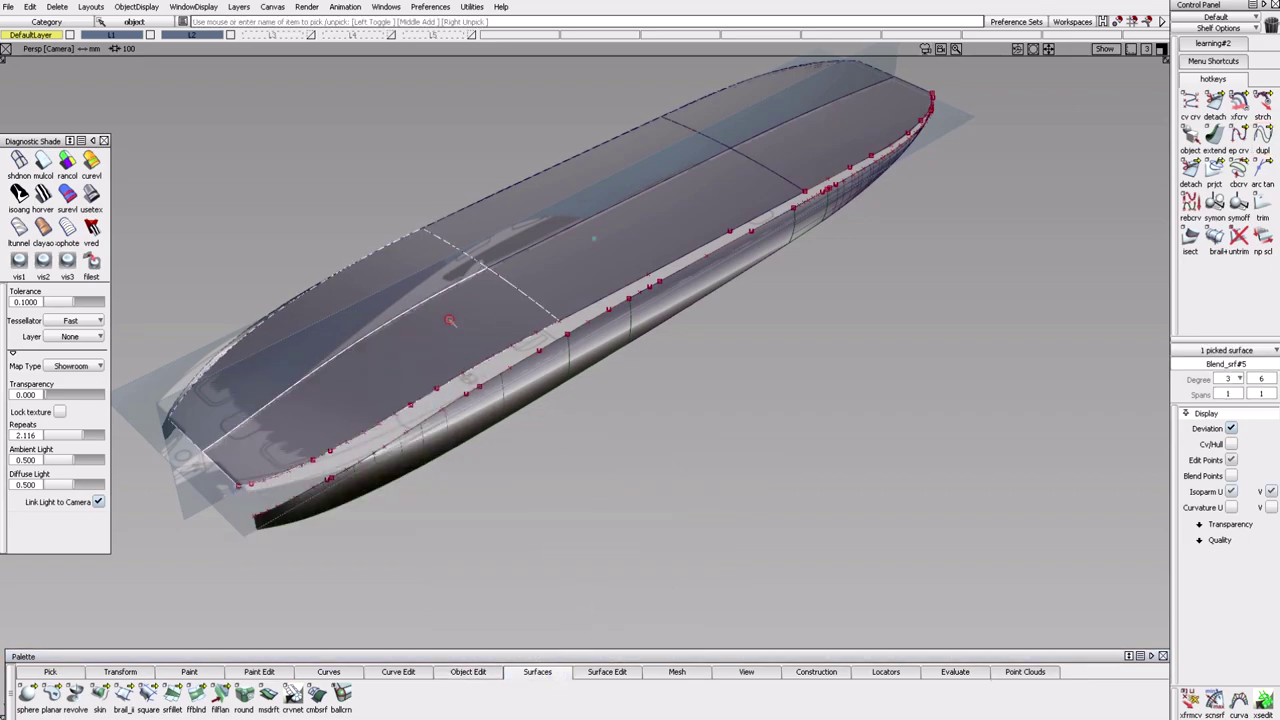
left_click(468, 671)
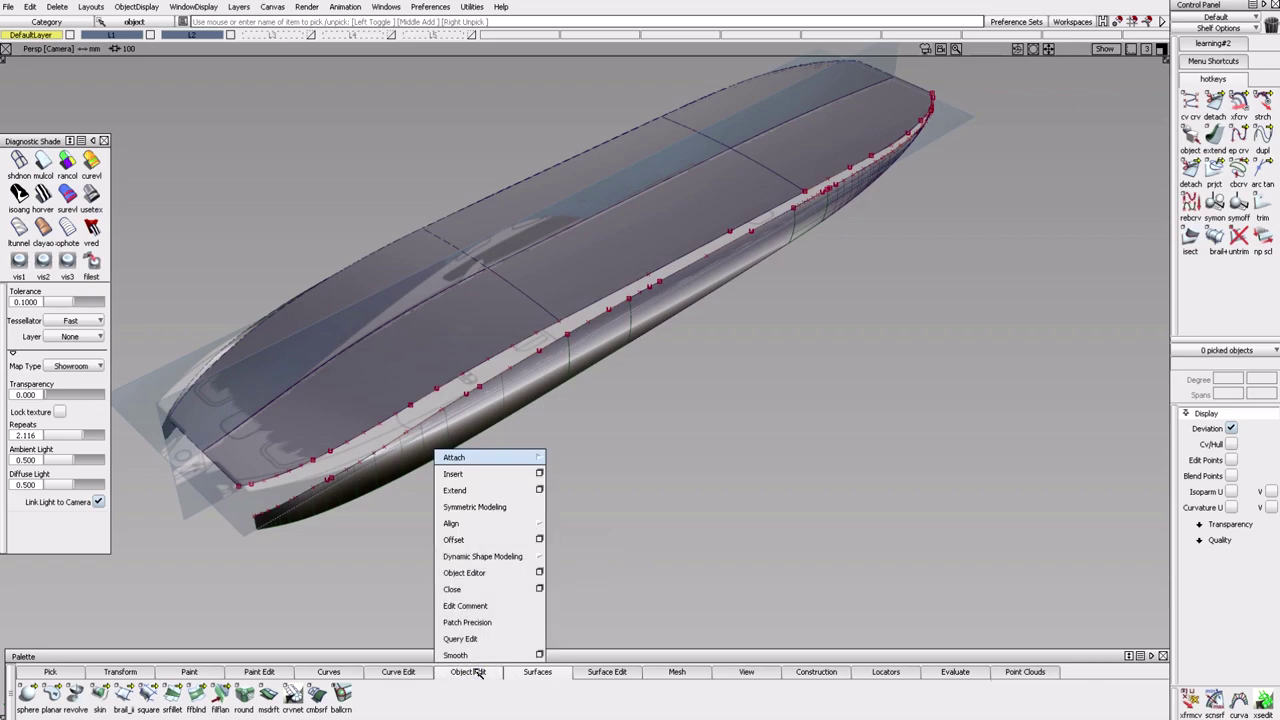
mouse_move(510, 522)
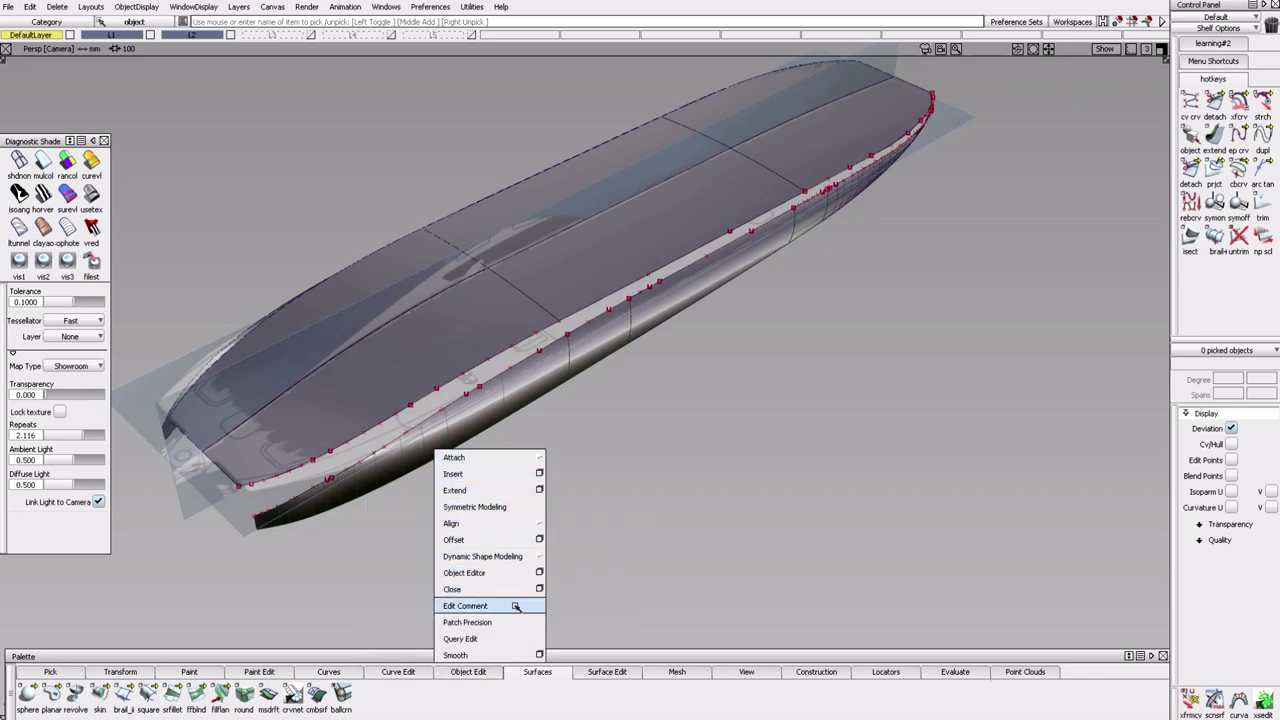
mouse_move(629, 501)
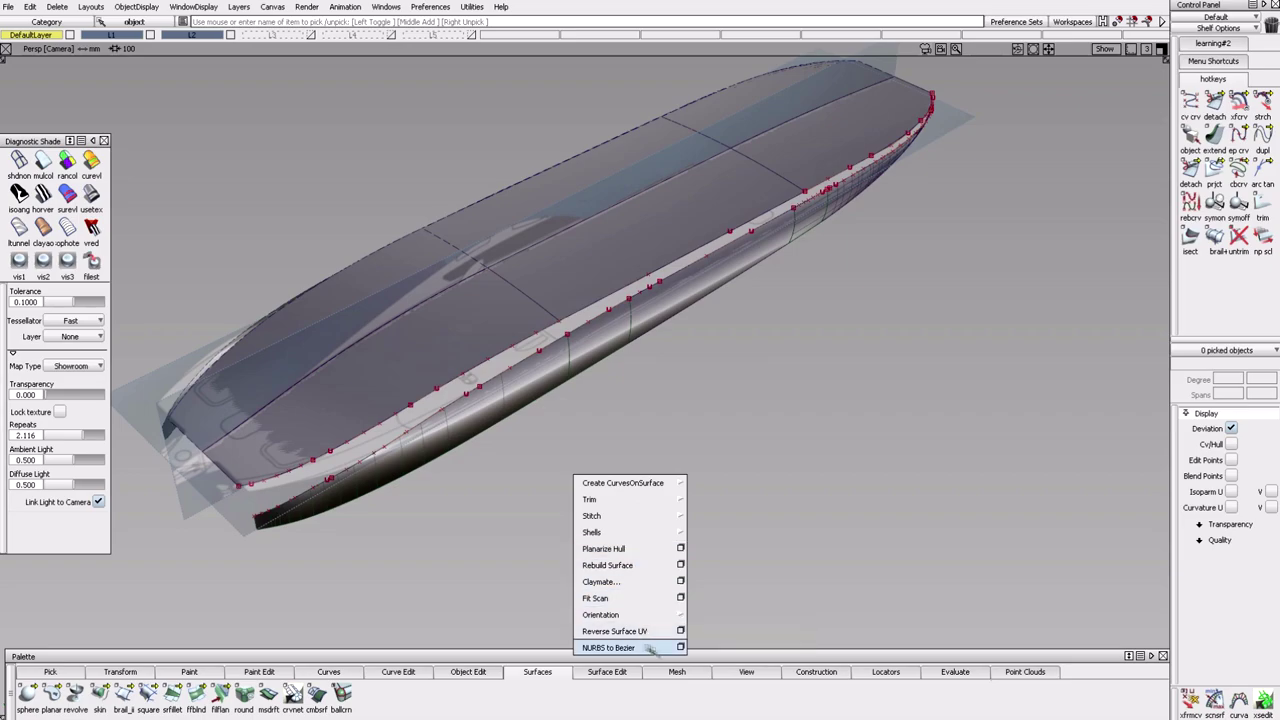
mouse_move(637, 527)
left_click(622, 675)
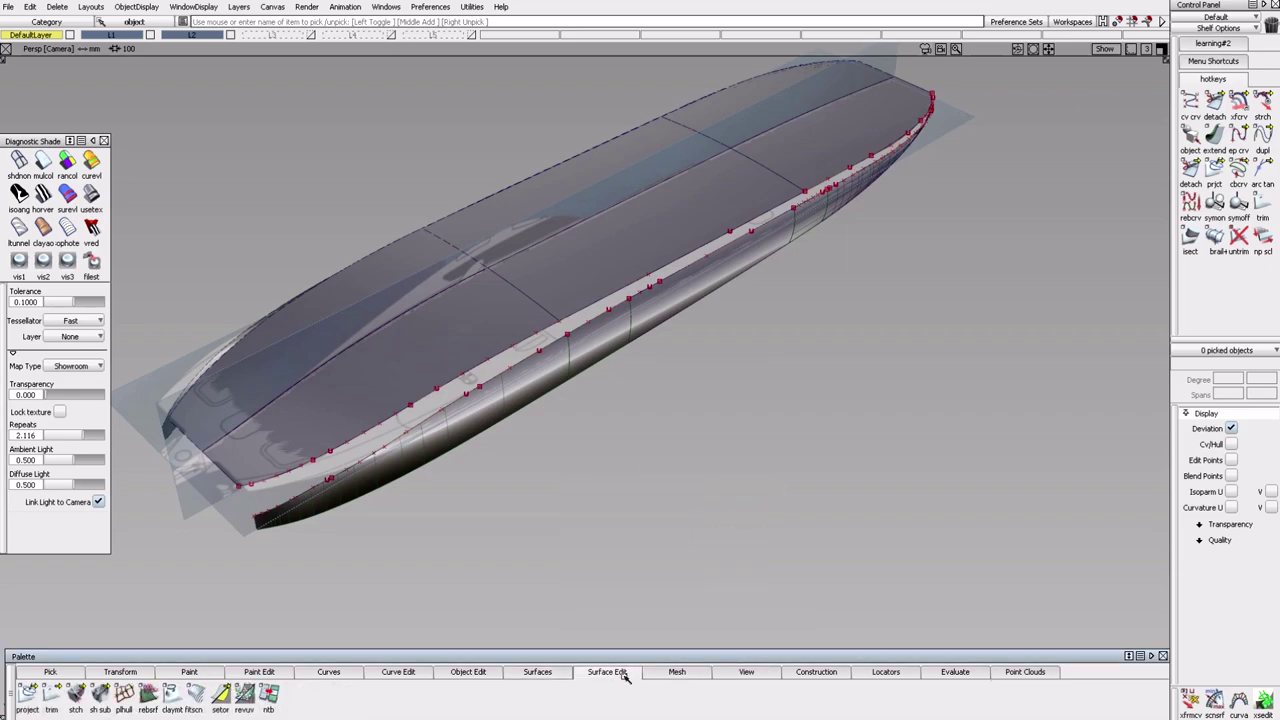
left_click(76, 622)
Assign the deck surfaces to the hidden layer L5, leaving only the side surfaces and the duplicated edge curves displayed.
left_click(594, 238)
left_click_drag(737, 349, 851, 377, "alt+shift")
left_click(867, 409)
left_click_drag(880, 426, 640, 270, "alt+shift")
left_click(628, 256)
mouse_move(762, 358)
left_mouse_down("alt+shift")
mouse_move(806, 397)
mouse_move(600, 340)
mouse_move(623, 286)
mouse_move(600, 340)
left_mouse_up("alt+shift")
left_click(528, 328)
left_click(416, 48)
left_click_drag(440, 120, 640, 405, "alt+shift")
left_click(949, 371)
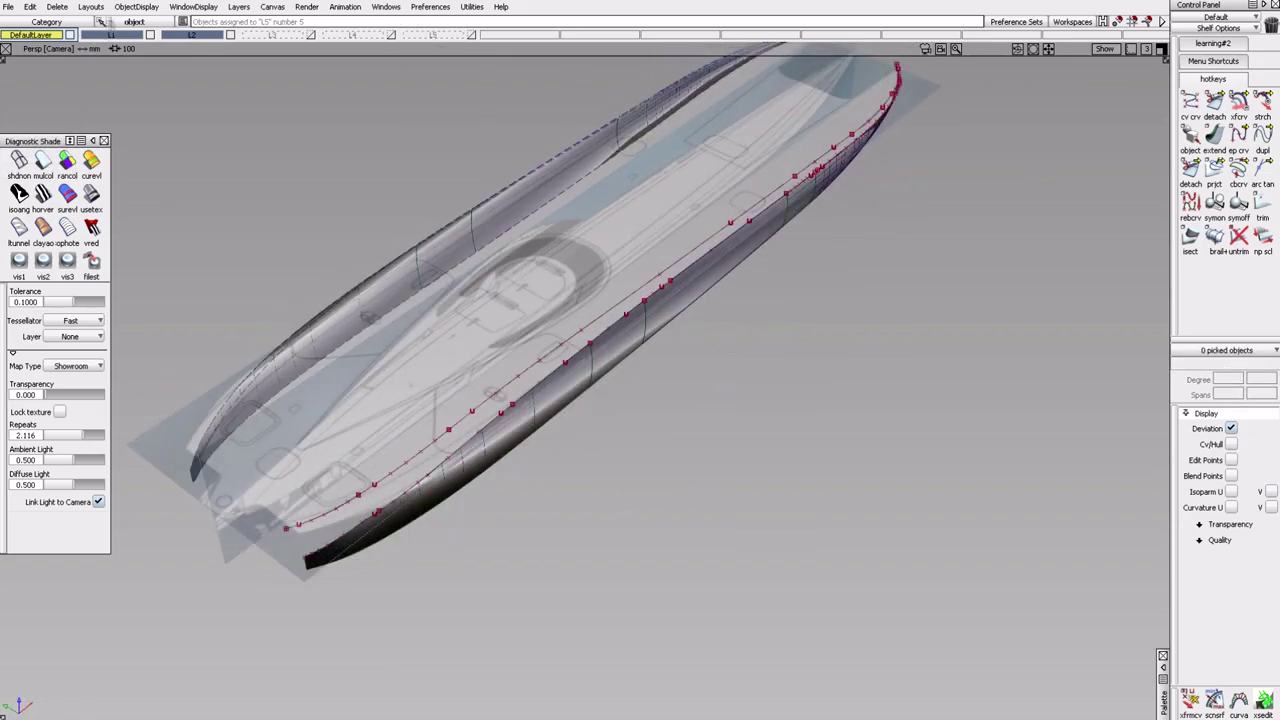
Show layers L4 and L5 again and pick the deck surfaces among the overlapping objects.
left_click(136, 7)
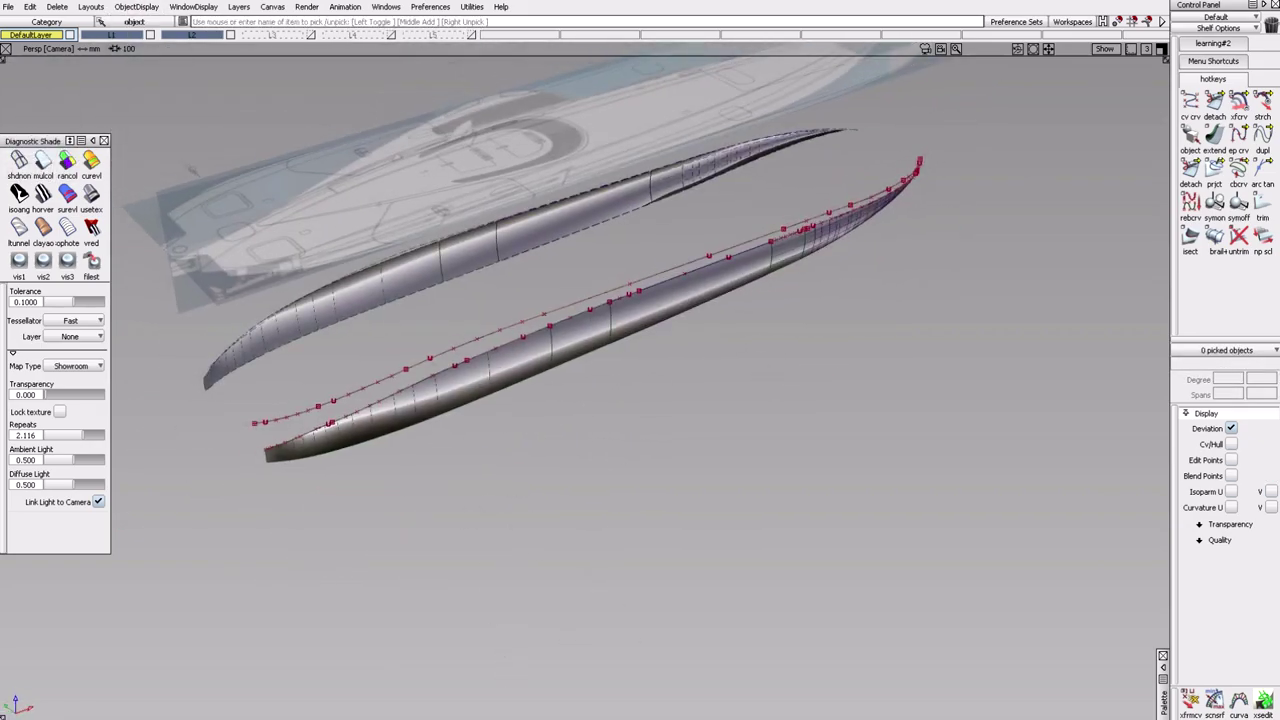
left_click(8, 6)
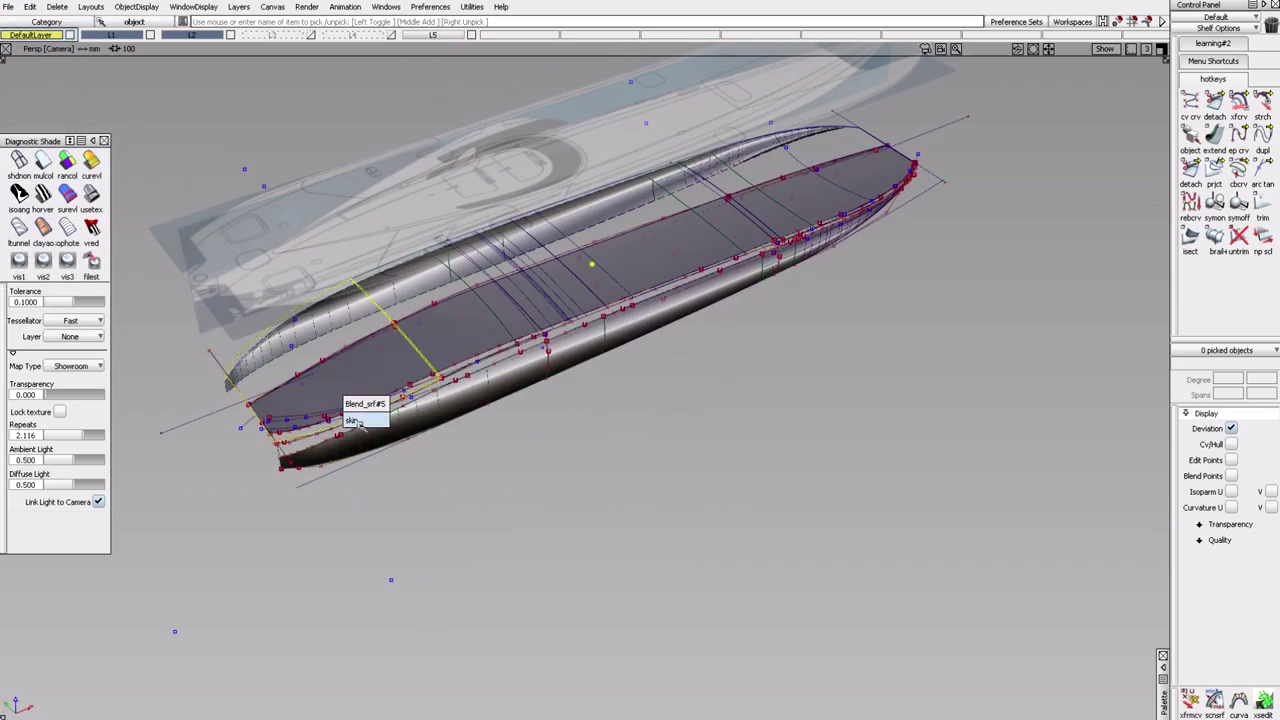
left_click(653, 268)
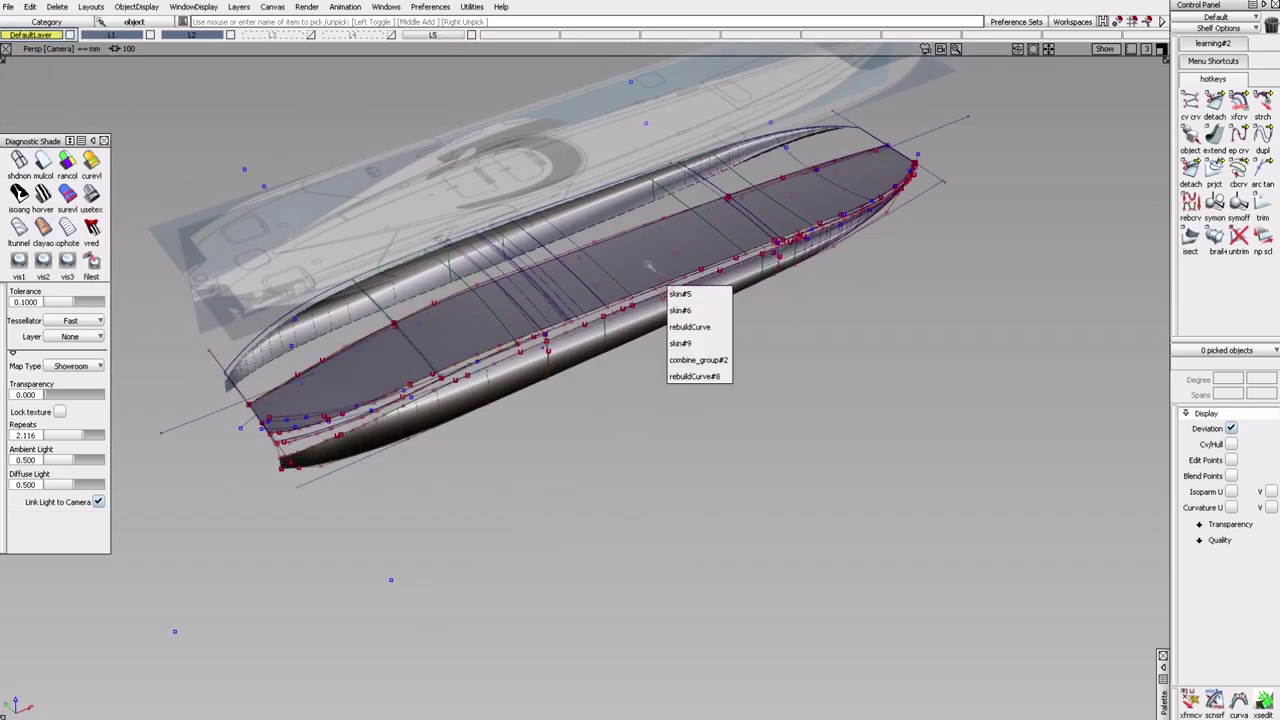
Bridge the stern section of the gap between the deck edge and the hull side with a freeform blend.
left_click(15, 6)
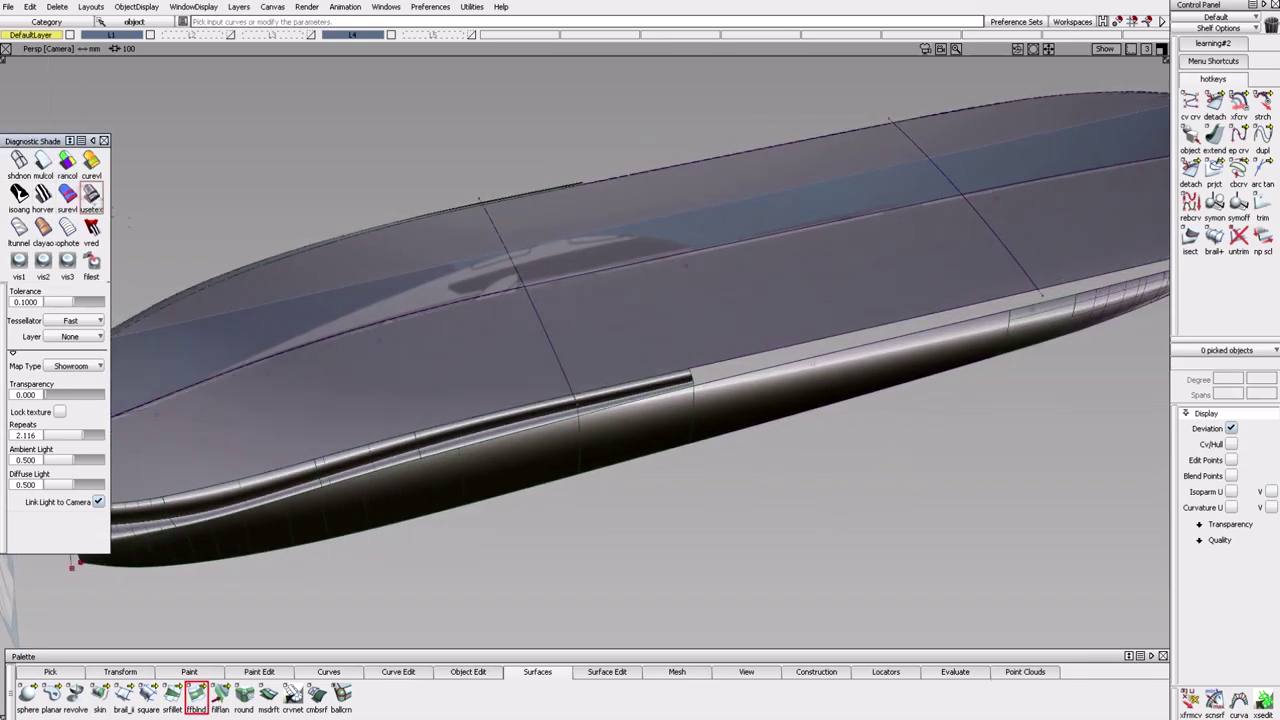
right_click_drag(771, 480, 734, 530, "alt+shift")
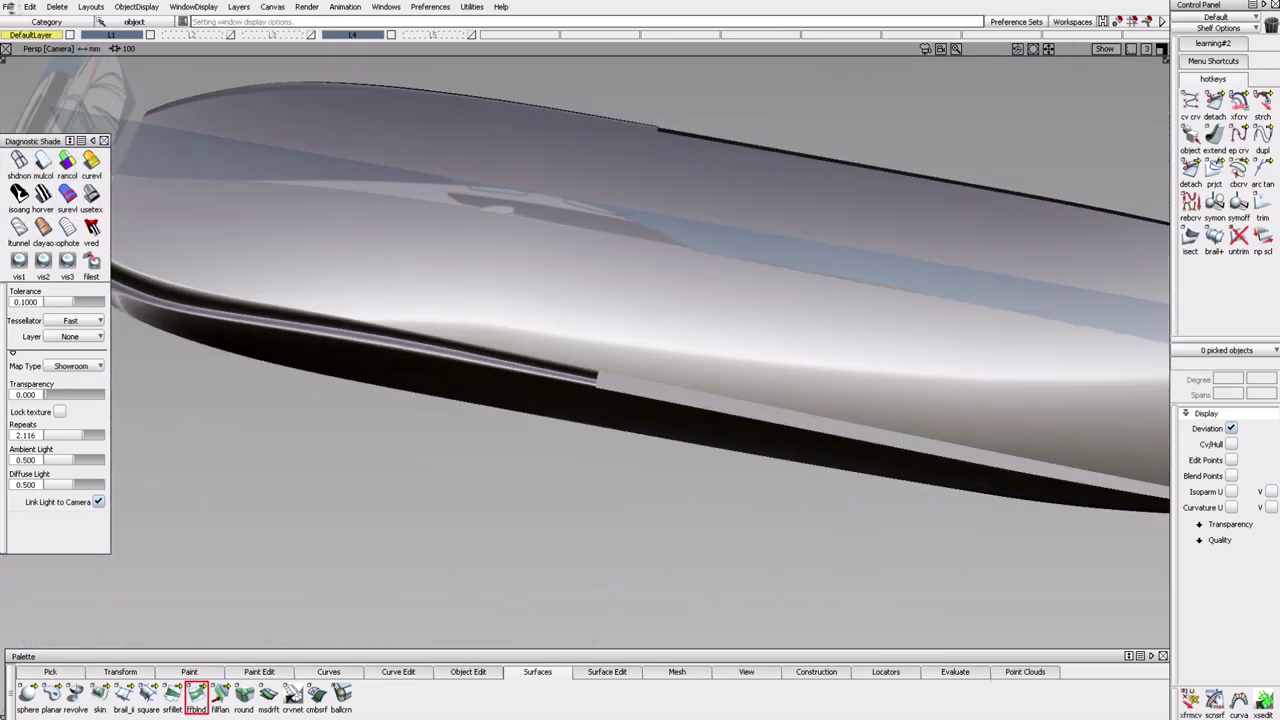
left_click_drag(677, 494, 651, 583, "alt+shift")
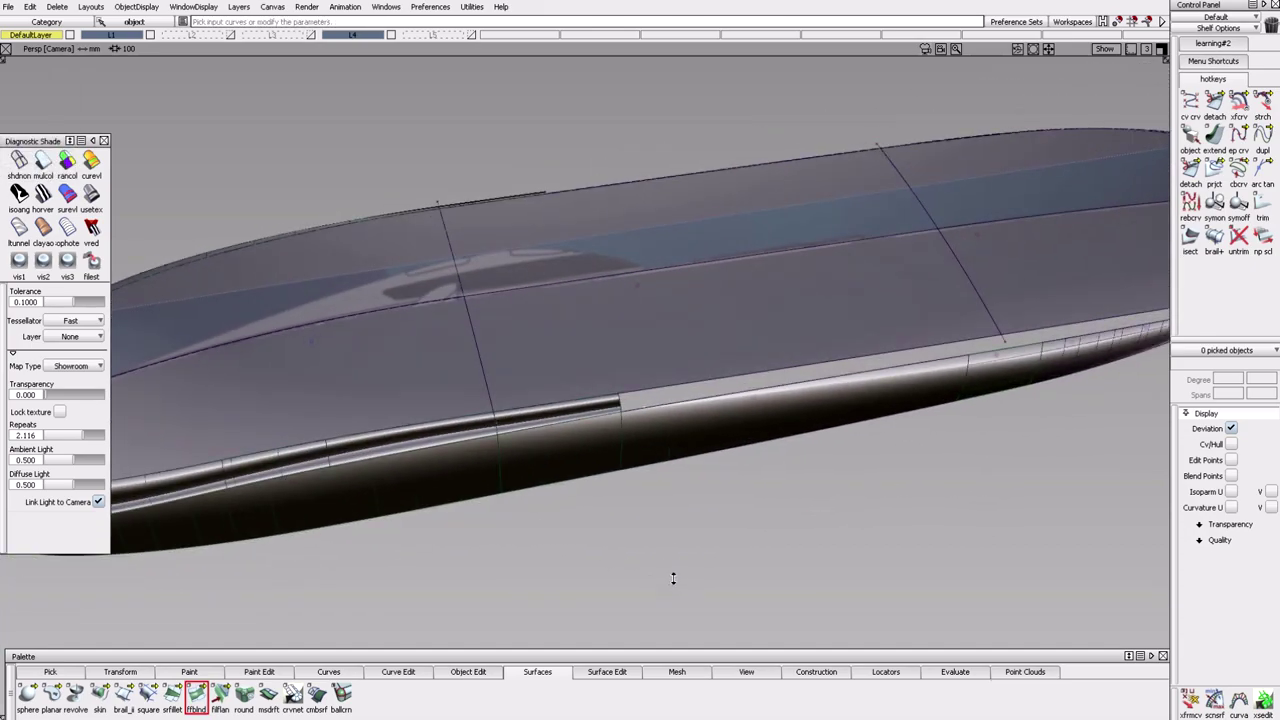
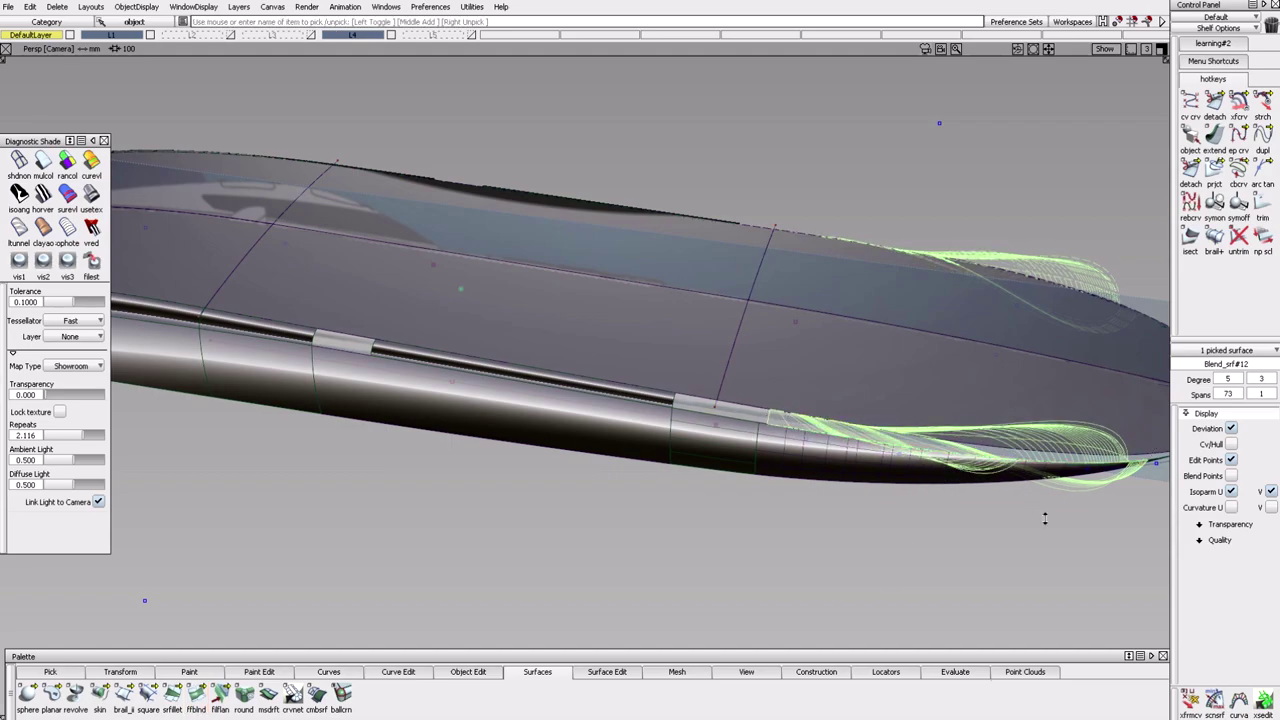
Discard the twisted bow blend and build a short freeform blend between the forward deck edge and the short hull side patch.
left_click(818, 548)
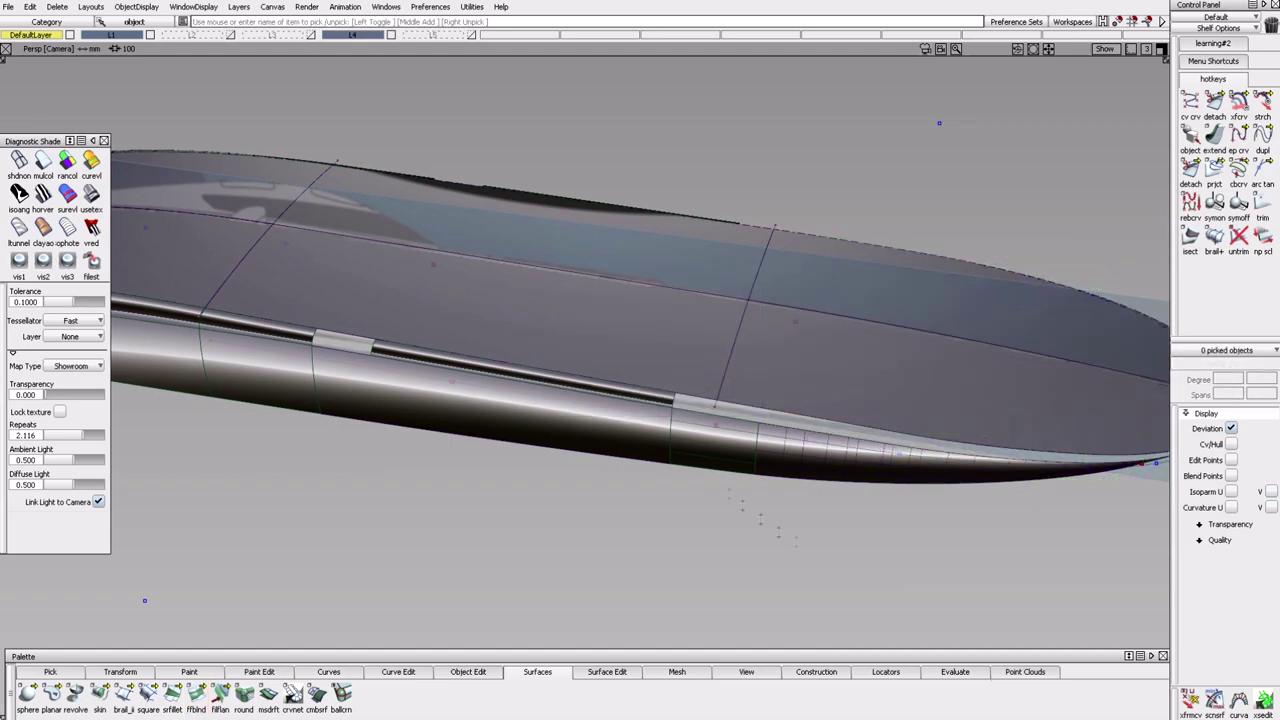
left_click(196, 693)
left_click(805, 416)
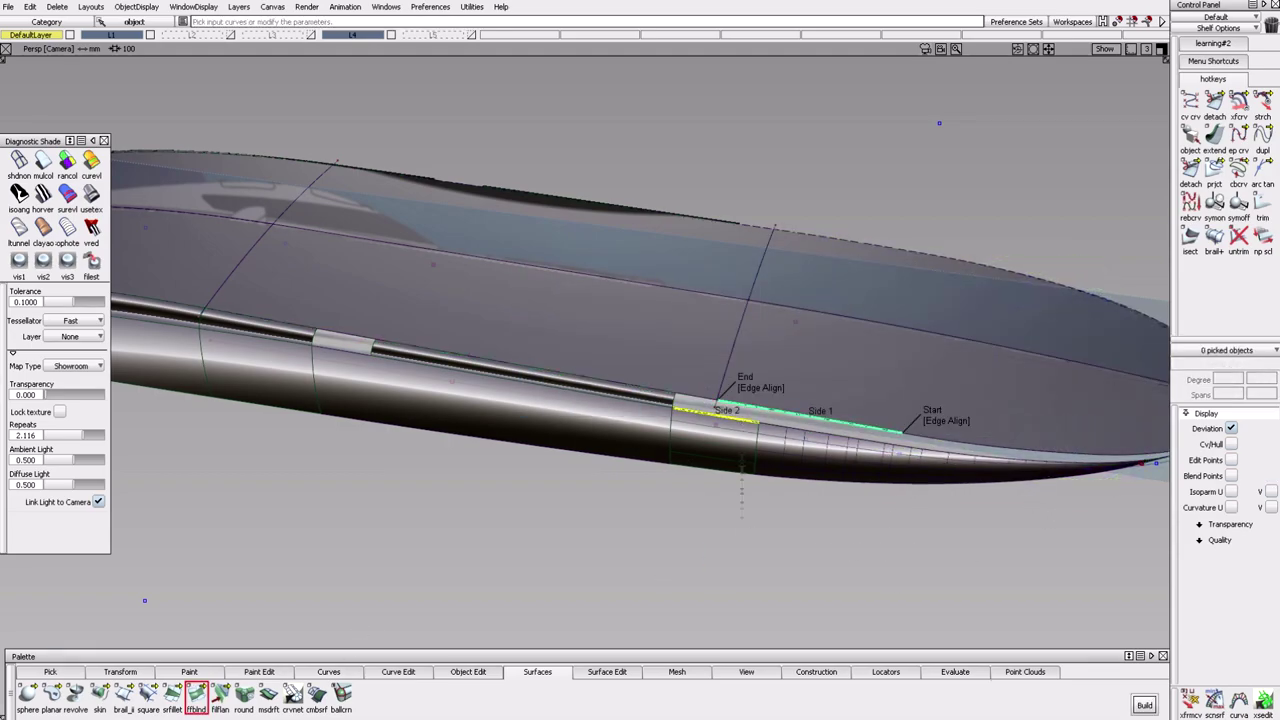
left_click_drag(906, 520, 787, 527, "alt+shift")
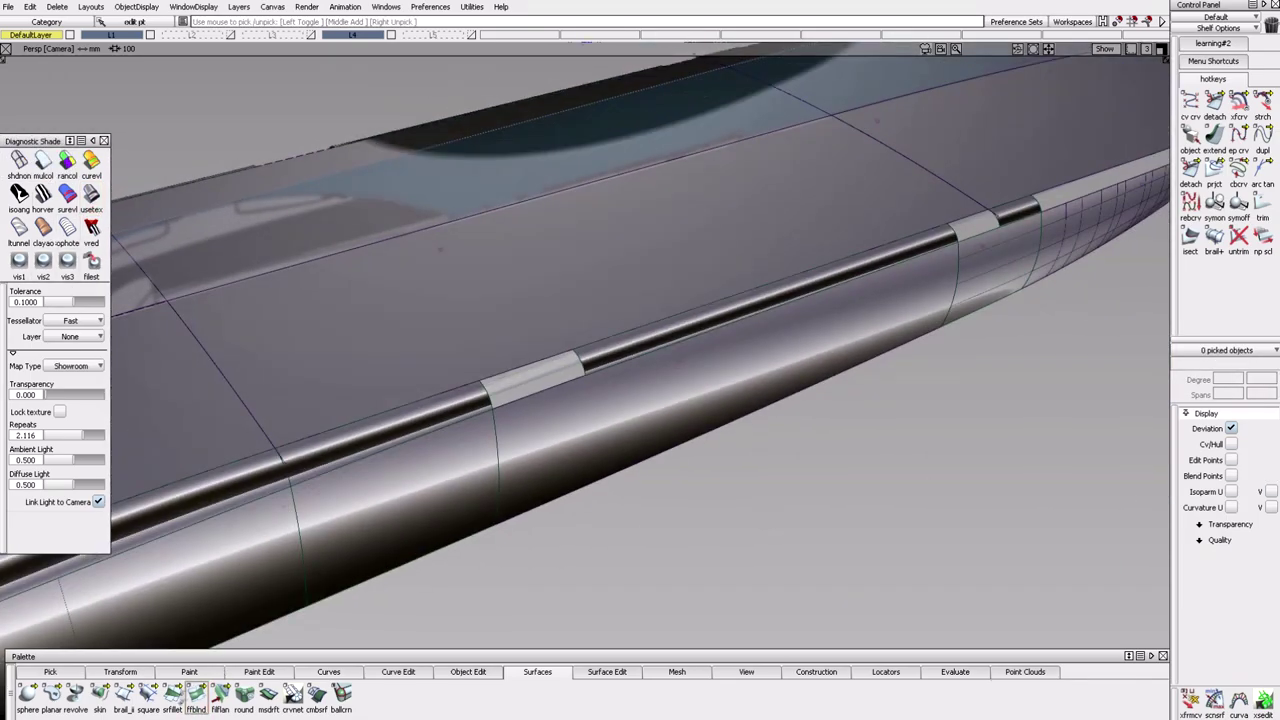
Fill the two small openings left between the blend segments along the hull side with square surfaces built from their boundary edges.
left_click(148, 693)
left_click_drag(492, 408, 585, 365)
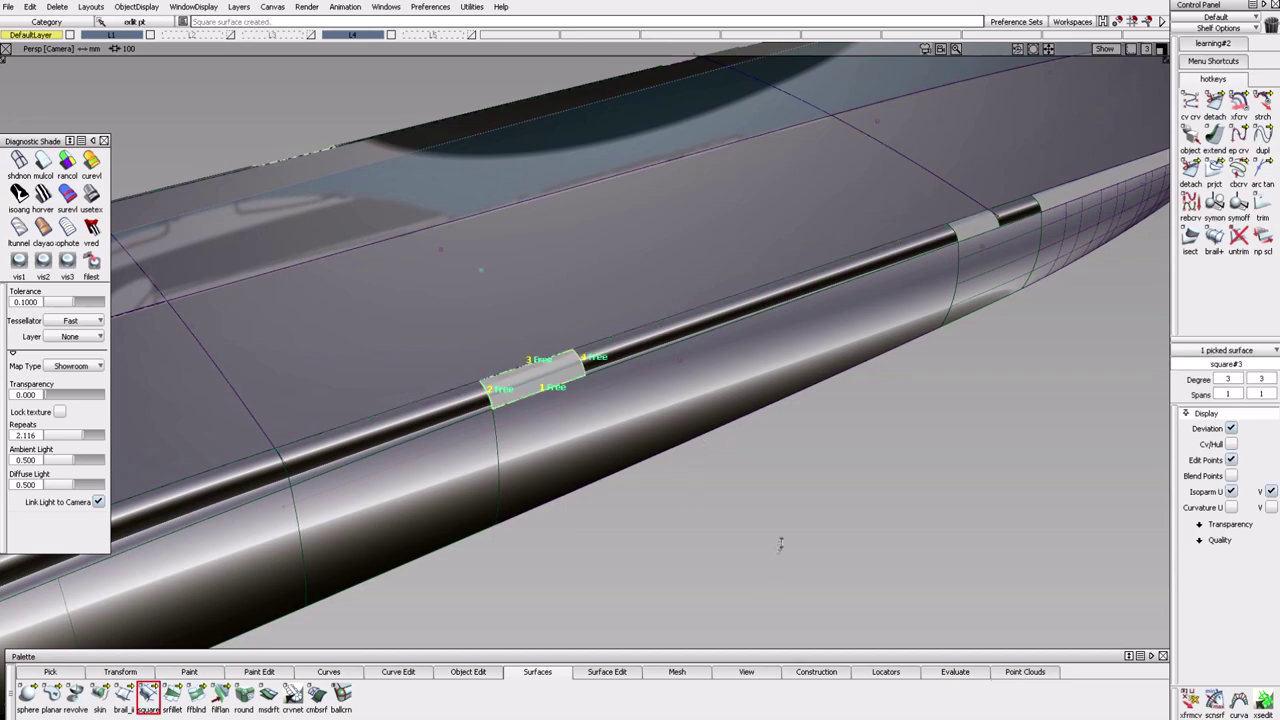
left_click_drag(836, 540, 760, 535, "alt+shift")
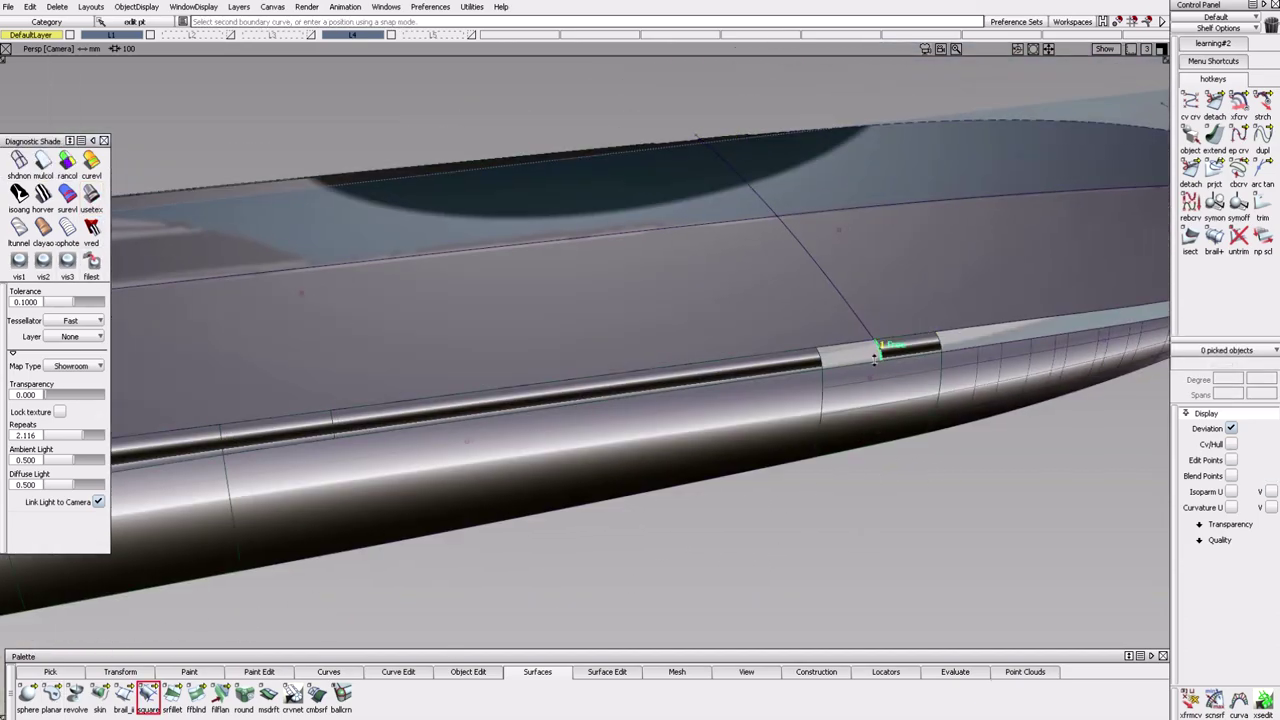
left_click_drag(857, 343, 855, 369, "alt+shift")
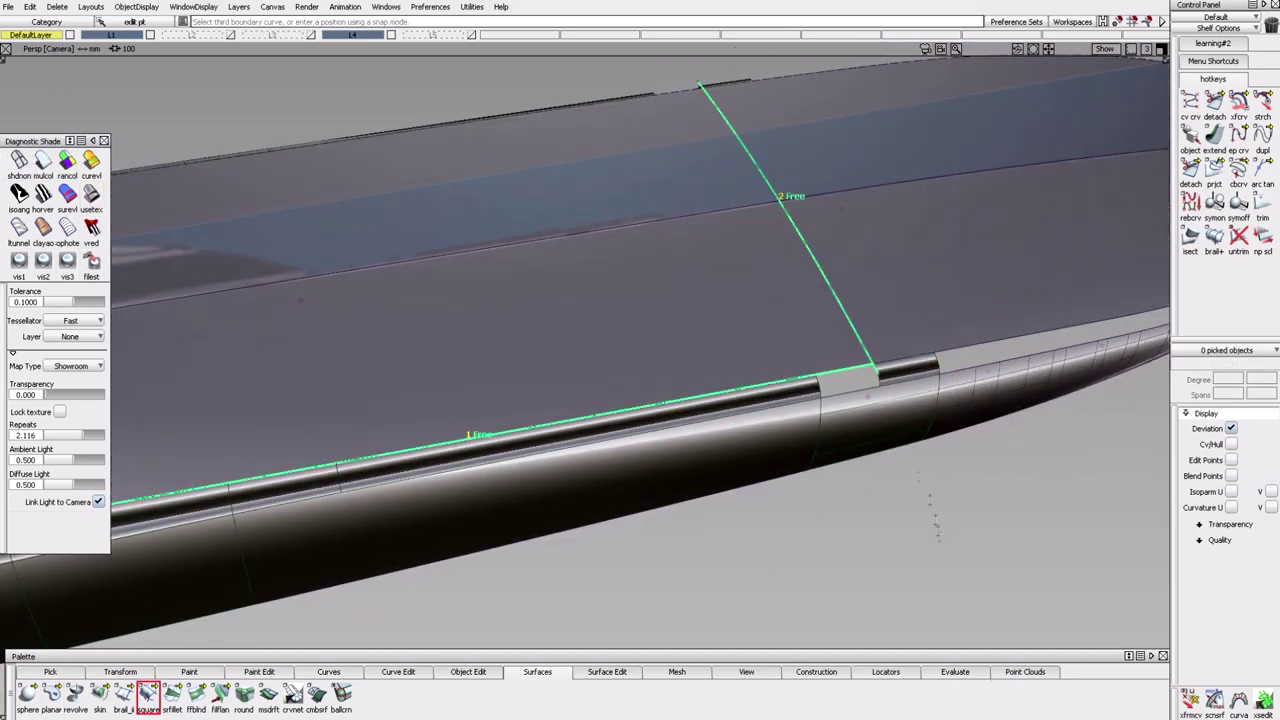
left_click_drag(917, 413, 870, 280, "alt+shift")
left_click_drag(530, 365, 560, 330, "alt+shift")
left_click(196, 695)
left_click_drag(506, 497, 642, 452, "alt+shift")
left_click(890, 560)
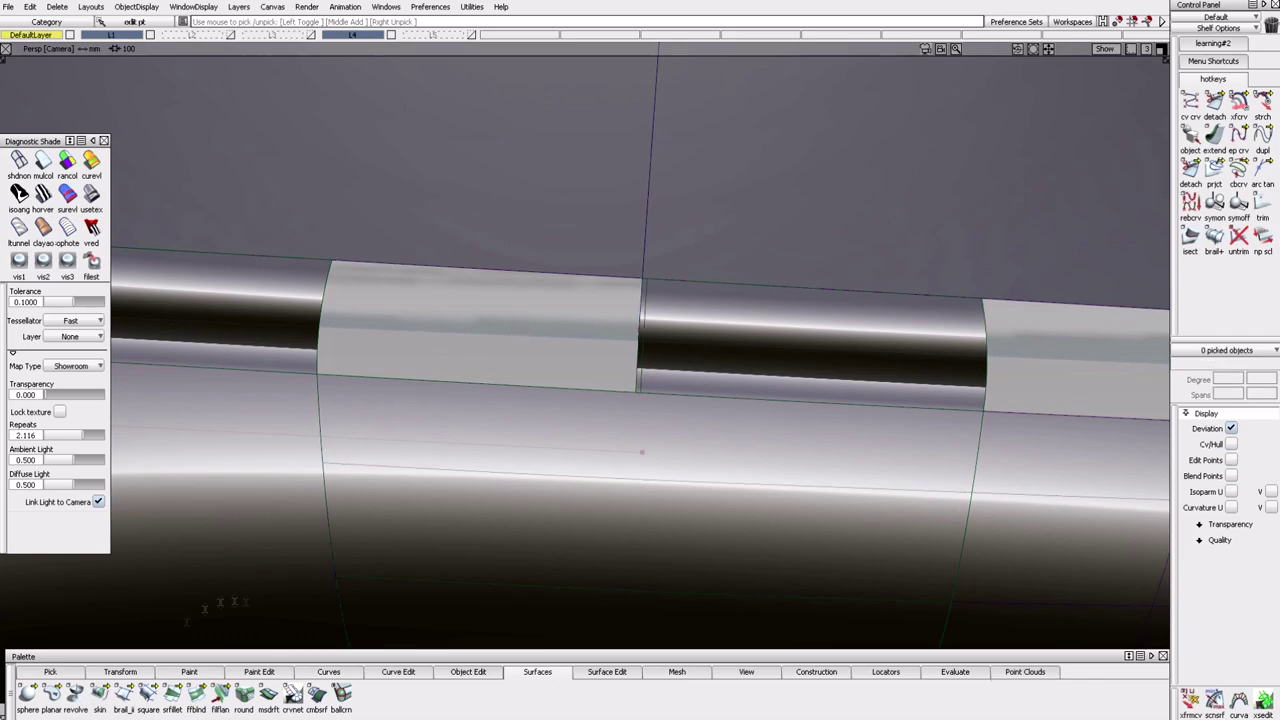
left_click(148, 693)
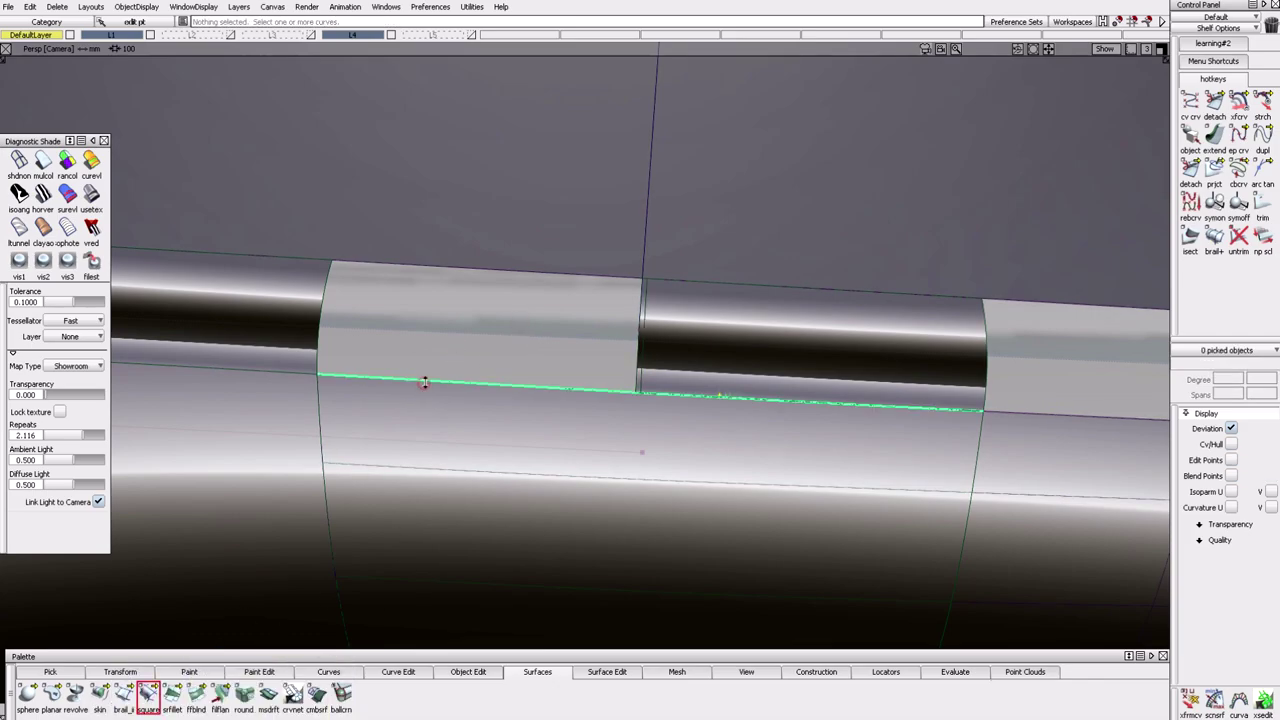
left_click(440, 266)
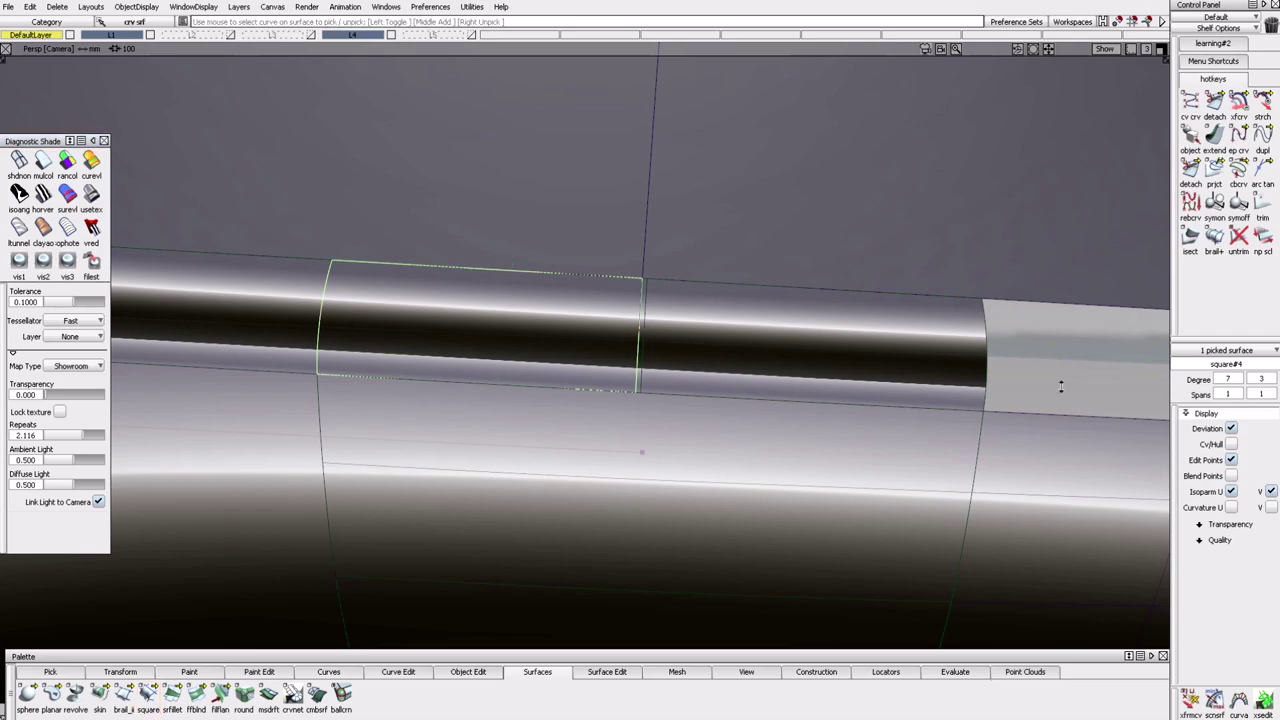
Build a G1 freeform blend from the forward hull edge to the adjoining deck edge, with Default start flow and edge-aligned end.
left_click_drag(1057, 380, 785, 576, "alt+shift")
right_click_drag(785, 576, 446, 491, "alt+shift")
left_click_drag(446, 491, 734, 534, "alt+shift")
left_click(580, 397)
right_click_drag(734, 534, 677, 486, "ctrl+shift")
left_click_drag(677, 486, 710, 462, "alt+shift")
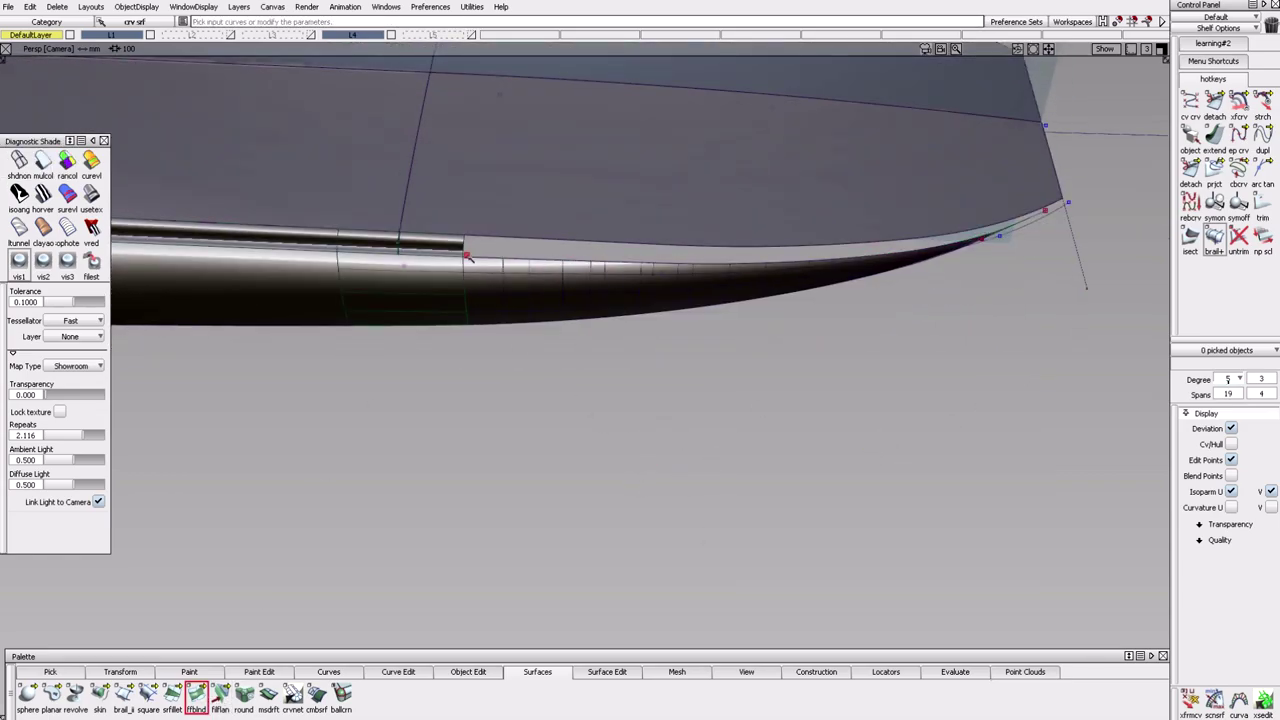
left_click_drag(565, 314, 536, 323, "alt+shift")
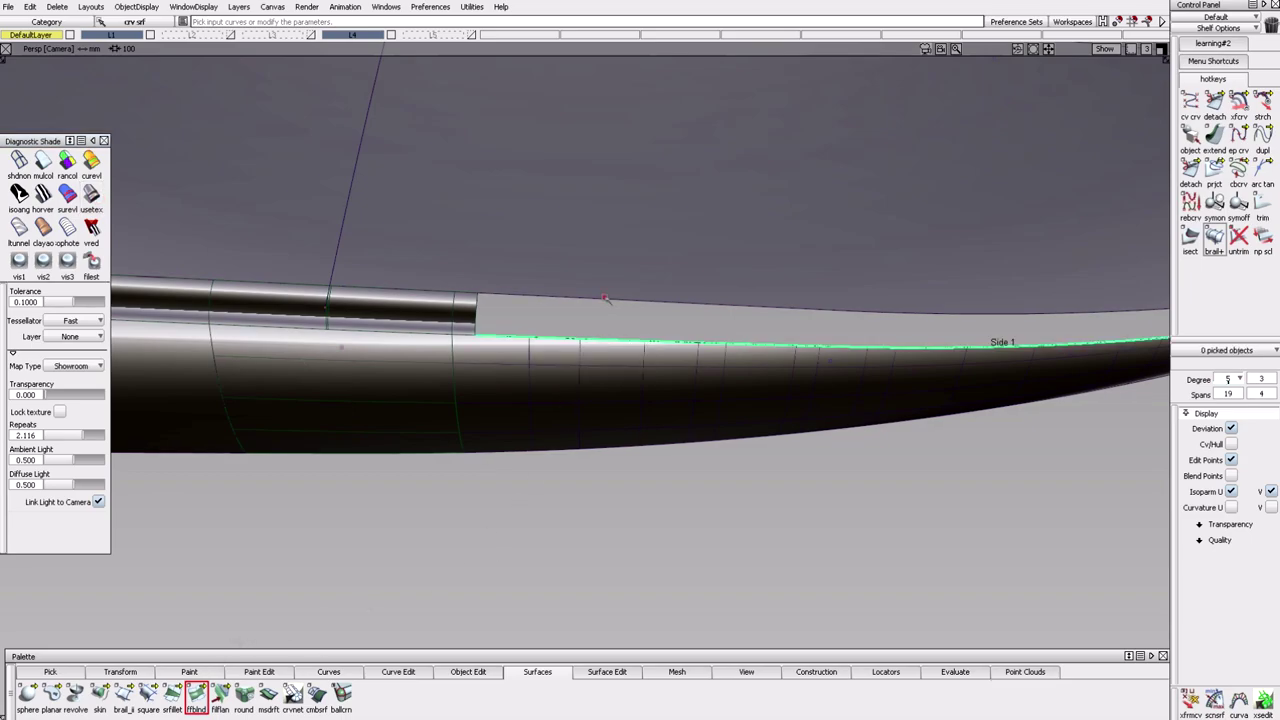
mouse_move(536, 328)
left_mouse_down("alt+shift")
mouse_move(749, 503)
mouse_move(1118, 376)
left_mouse_up("alt+shift")
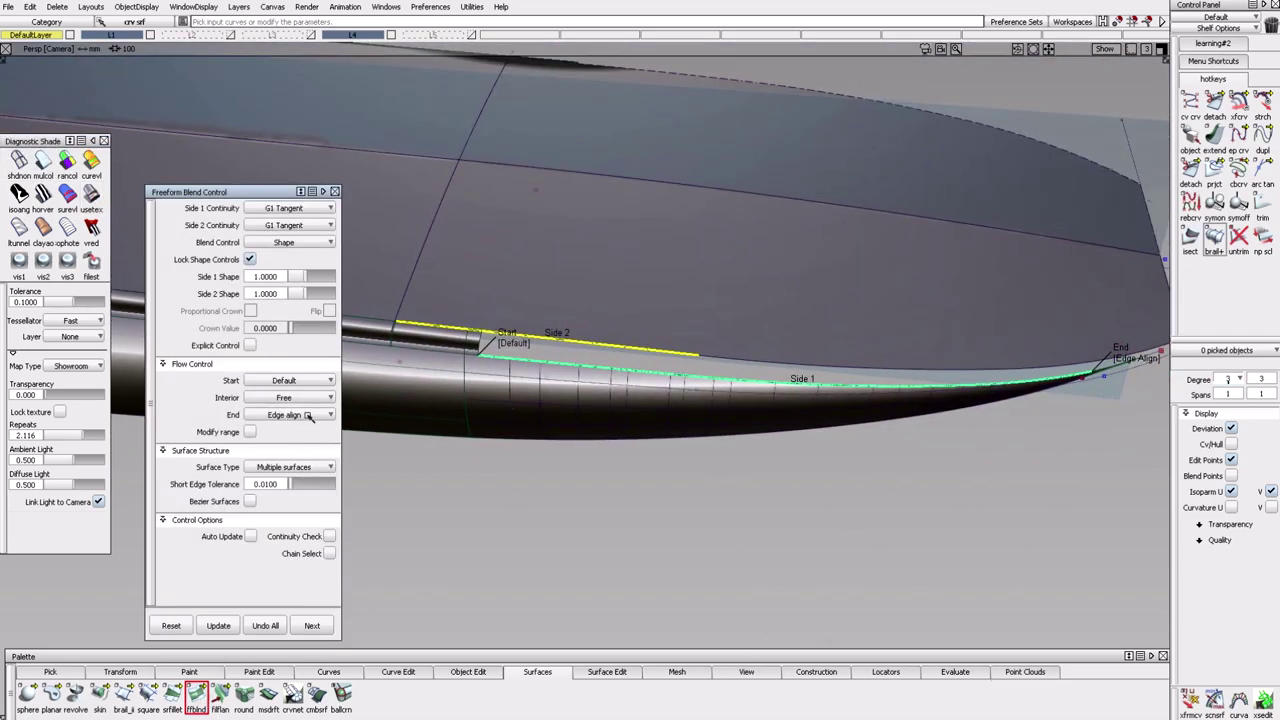
left_click(400, 567)
Continue the freeform blends along the remaining deck edge segments to the bow tip, using edge-aligned start and Default end flow.
left_click_drag(523, 603, 620, 480, "alt+shift")
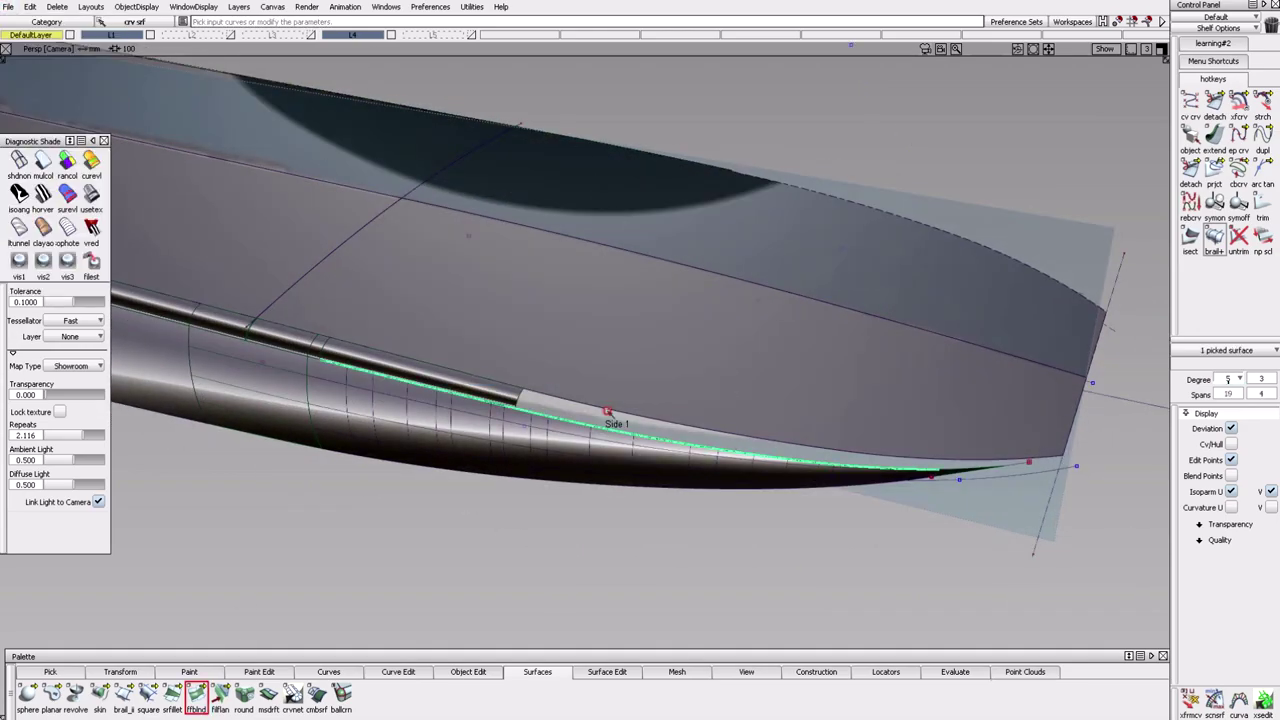
left_click_drag(620, 480, 282, 485, "alt+shift")
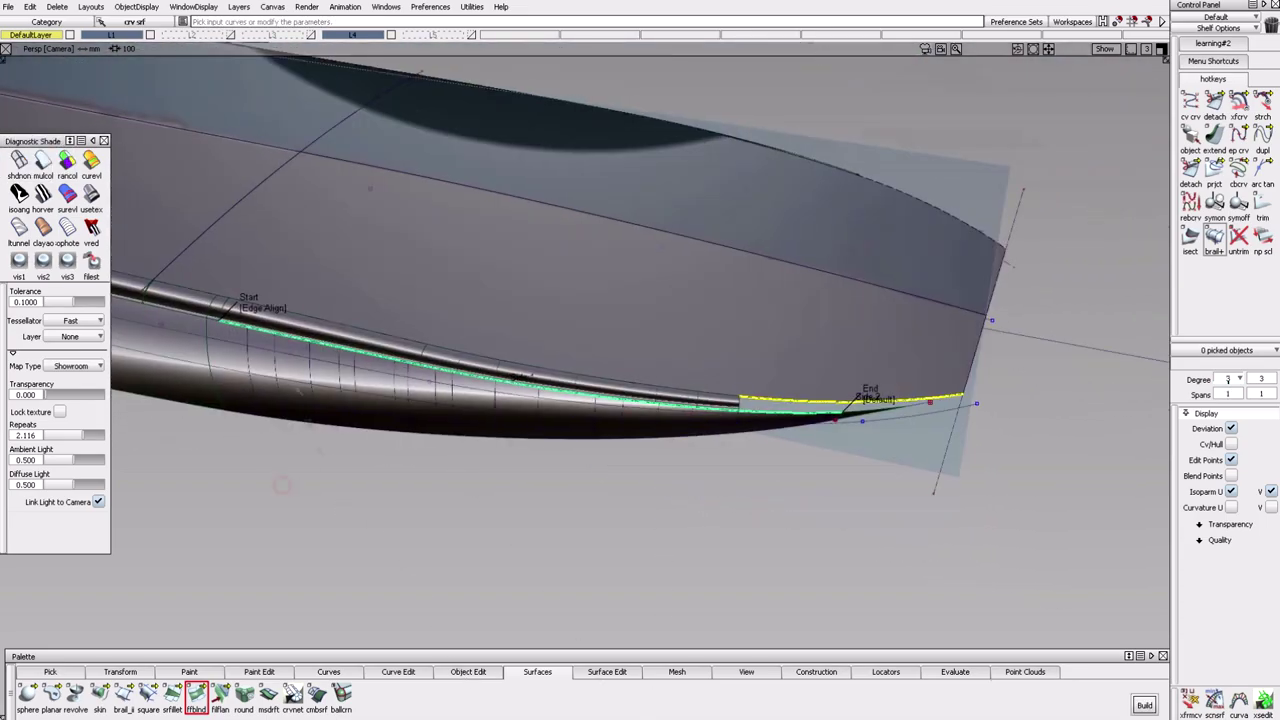
left_click_drag(764, 533, 673, 404, "alt+shift")
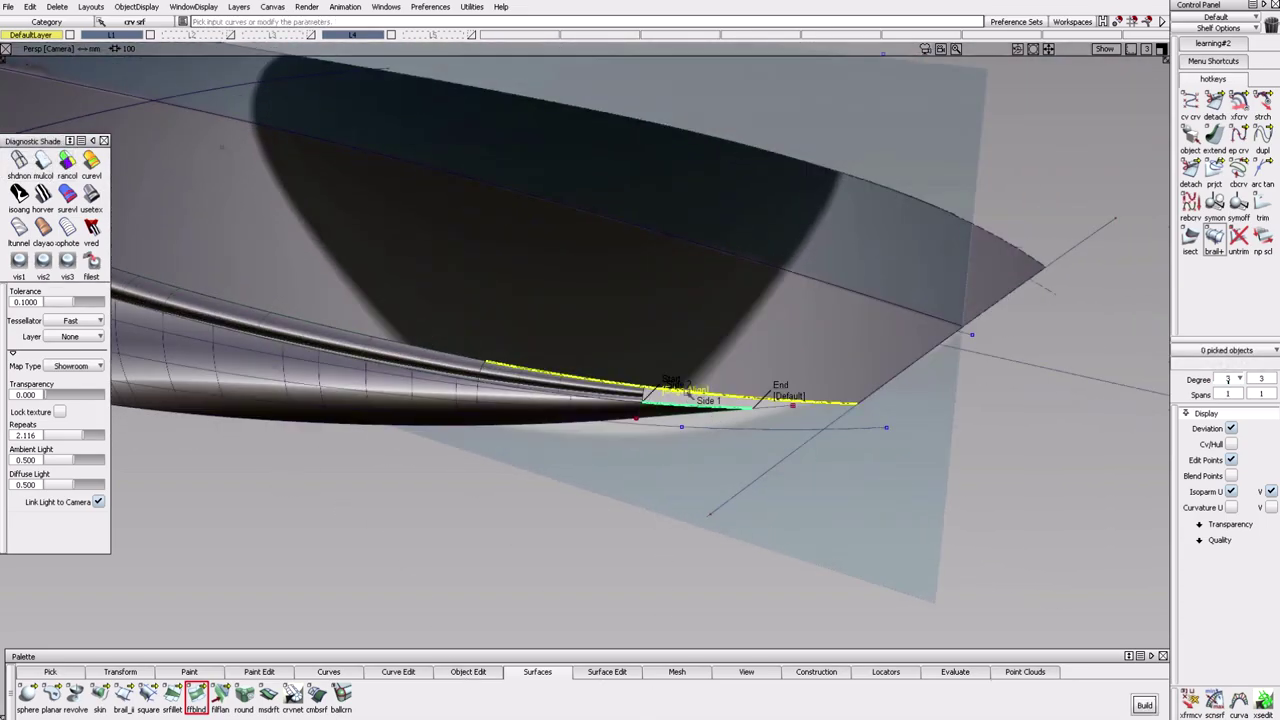
left_click(196, 697)
left_click_drag(786, 531, 637, 484, "alt+shift")
Examine the highlights across the blended deck and hull from several angles using the Diffuse and User Defined shading maps.
left_click_drag(851, 571, 824, 309, "alt+shift")
left_click_drag(592, 387, 917, 389, "alt+shift")
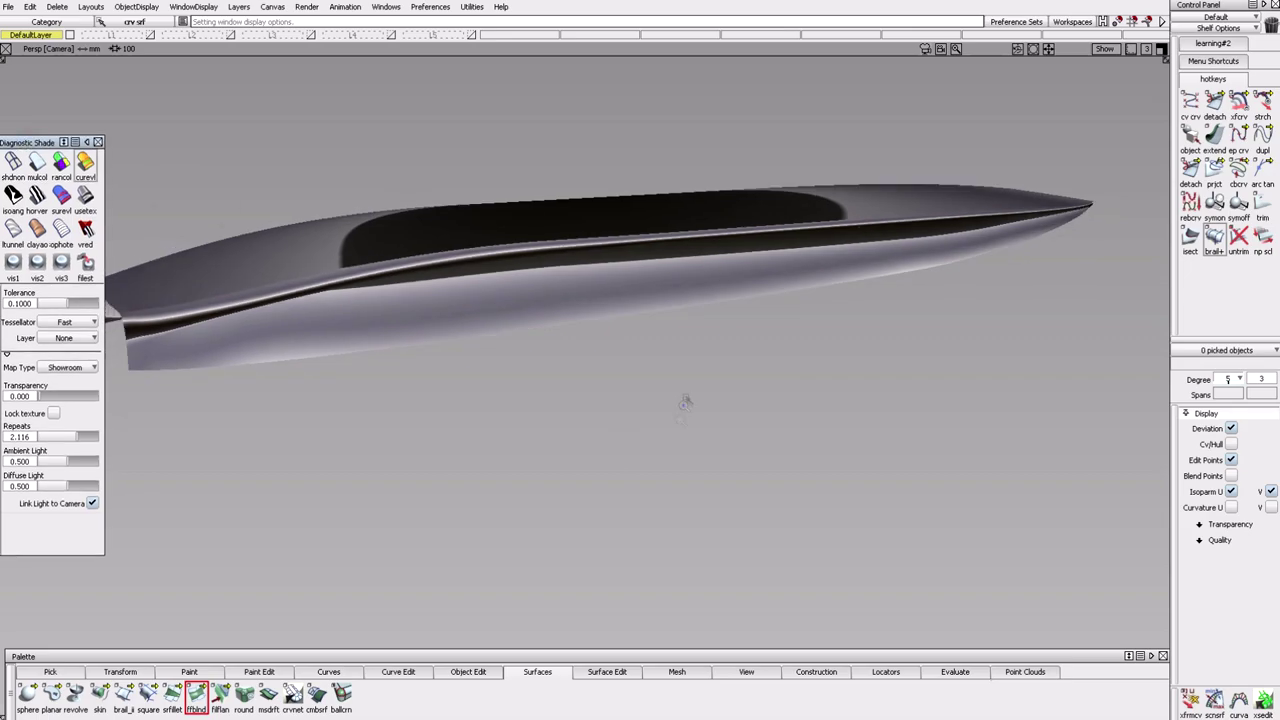
left_click(82, 365)
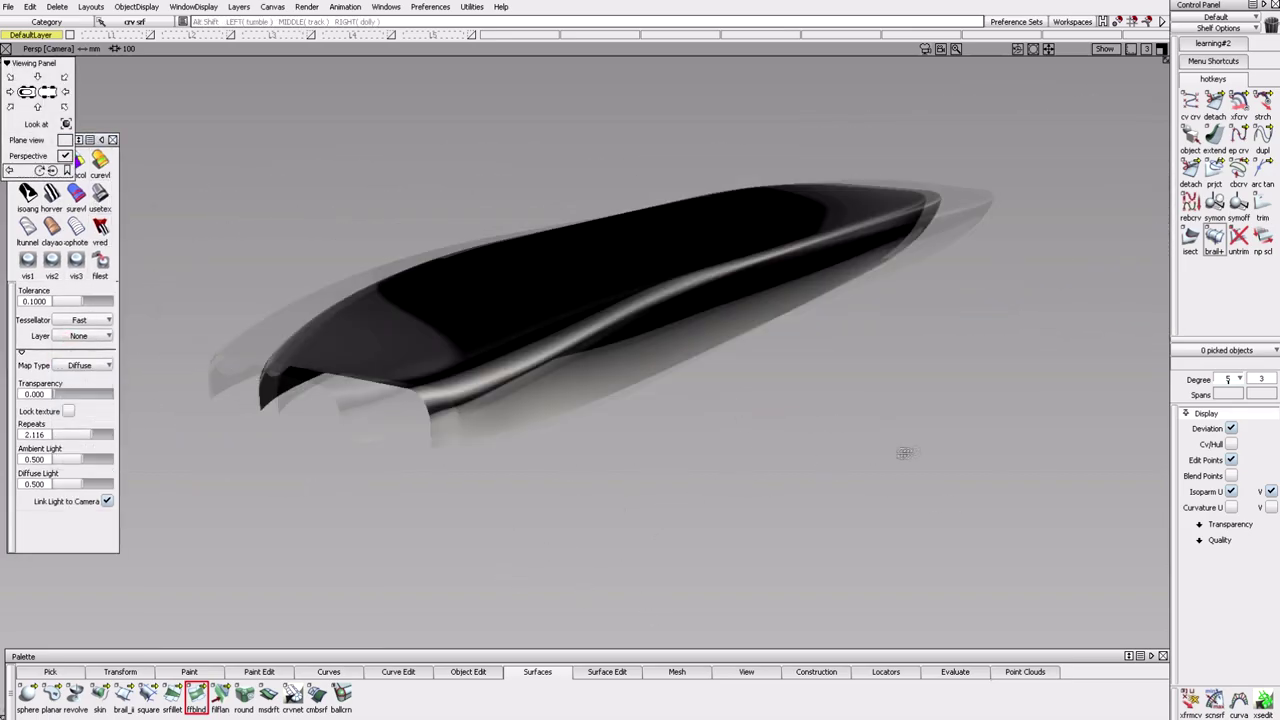
left_click(82, 365)
left_click_drag(560, 430, 660, 430, "alt+shift")
left_click_drag(875, 458, 822, 432, "alt+shift")
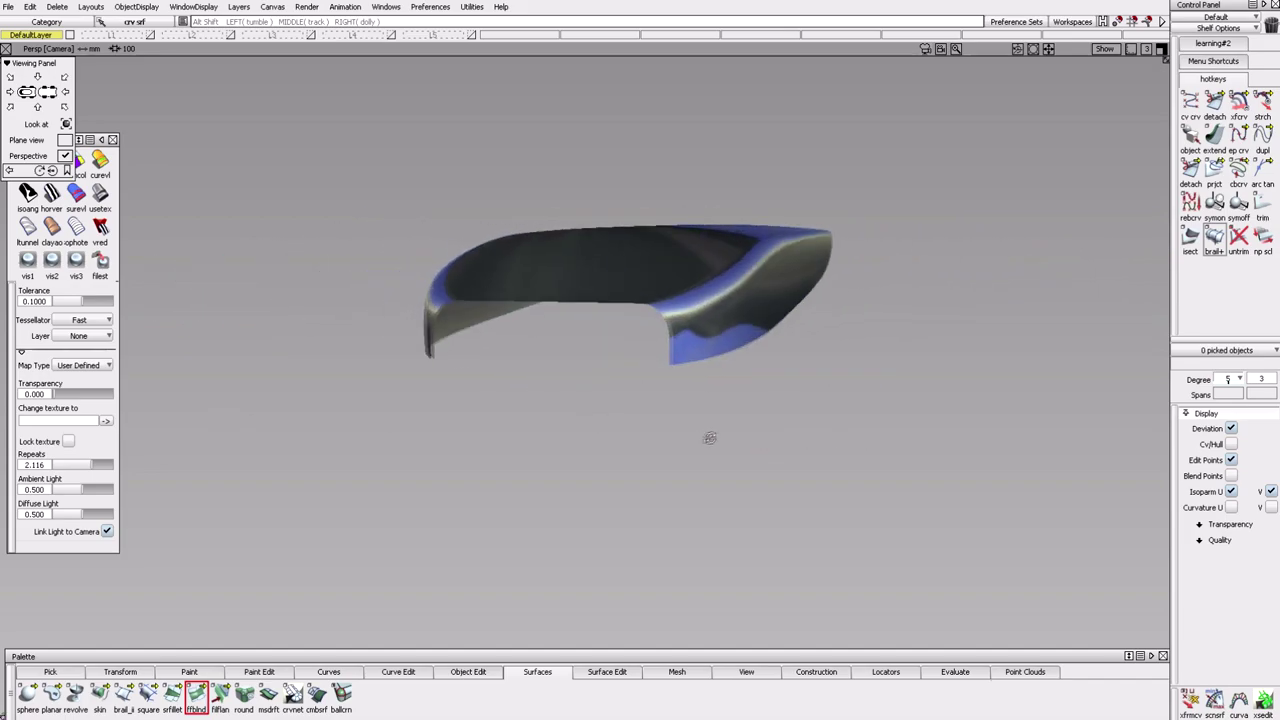
left_click(76, 193)
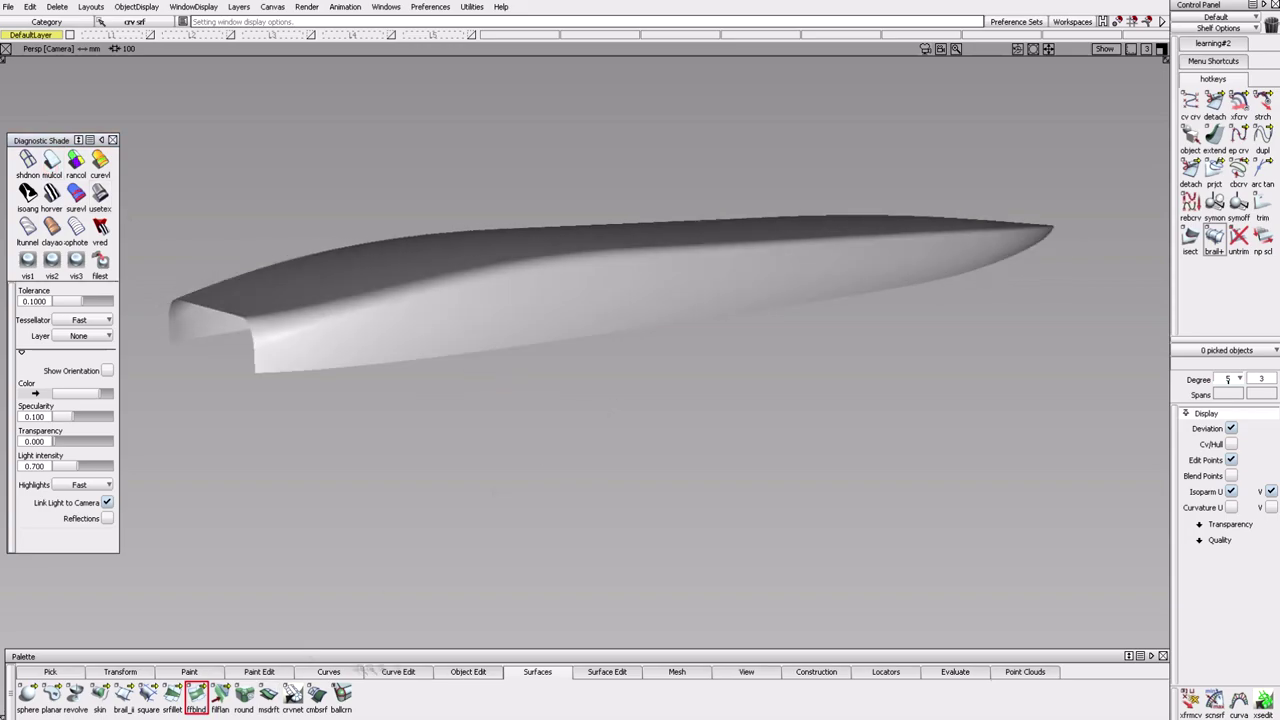
Orient the normals of the deck, blend and side surfaces to face the same way in multi-colour shading.
left_click(607, 671)
left_click(220, 693)
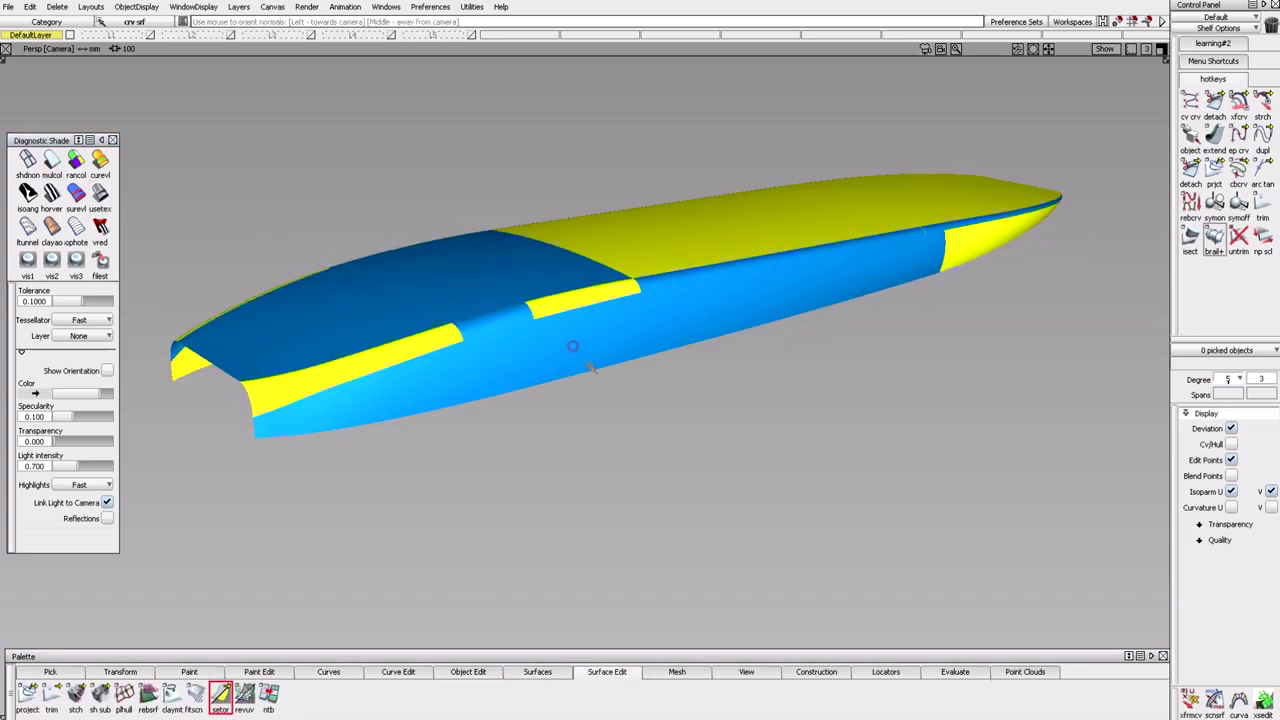
left_click_drag(519, 313, 711, 303, "alt+shift")
left_click_drag(979, 290, 791, 443, "alt+shift")
left_click(677, 671)
left_click(607, 671)
Save the file and show the unshaded hull with layer L3 in the left view at the stern.
mouse_move(614, 494)
left_mouse_down("ctrl+shift")
mouse_move(846, 374)
mouse_move(829, 400)
mouse_move(700, 430)
left_mouse_up("ctrl+shift")
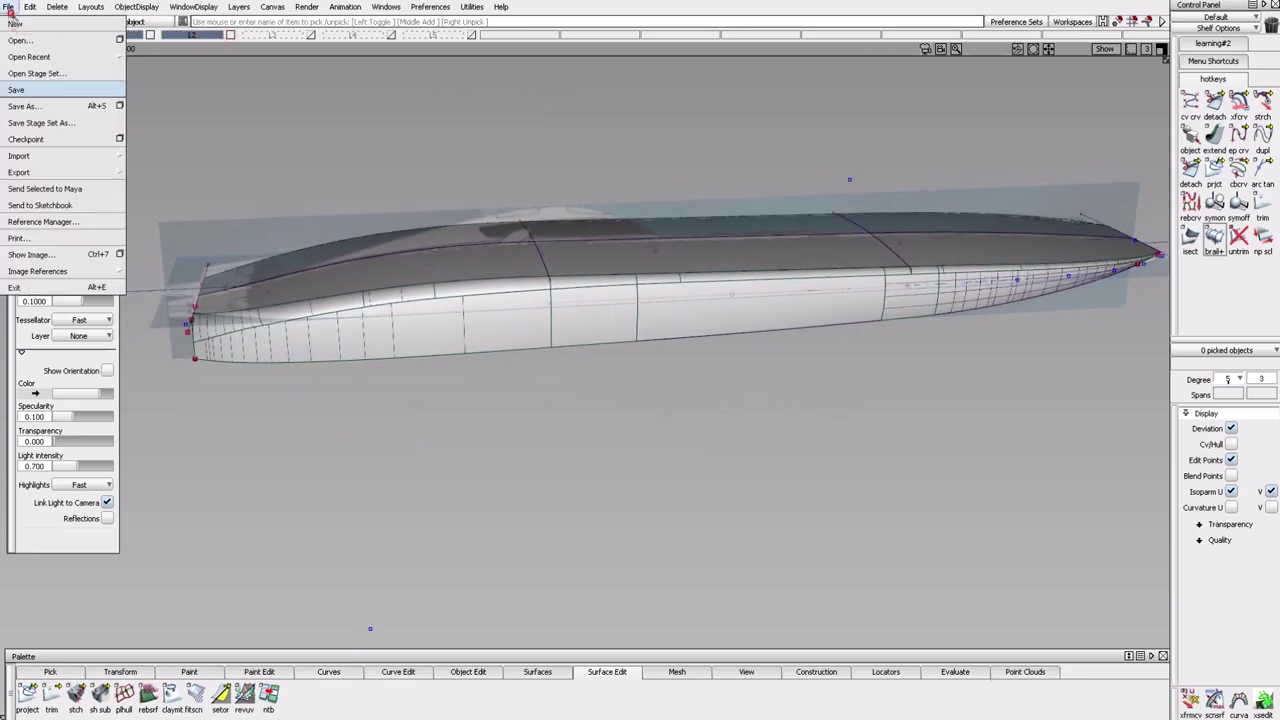
left_click_drag(40, 110, 38, 145, "ctrl+shift")
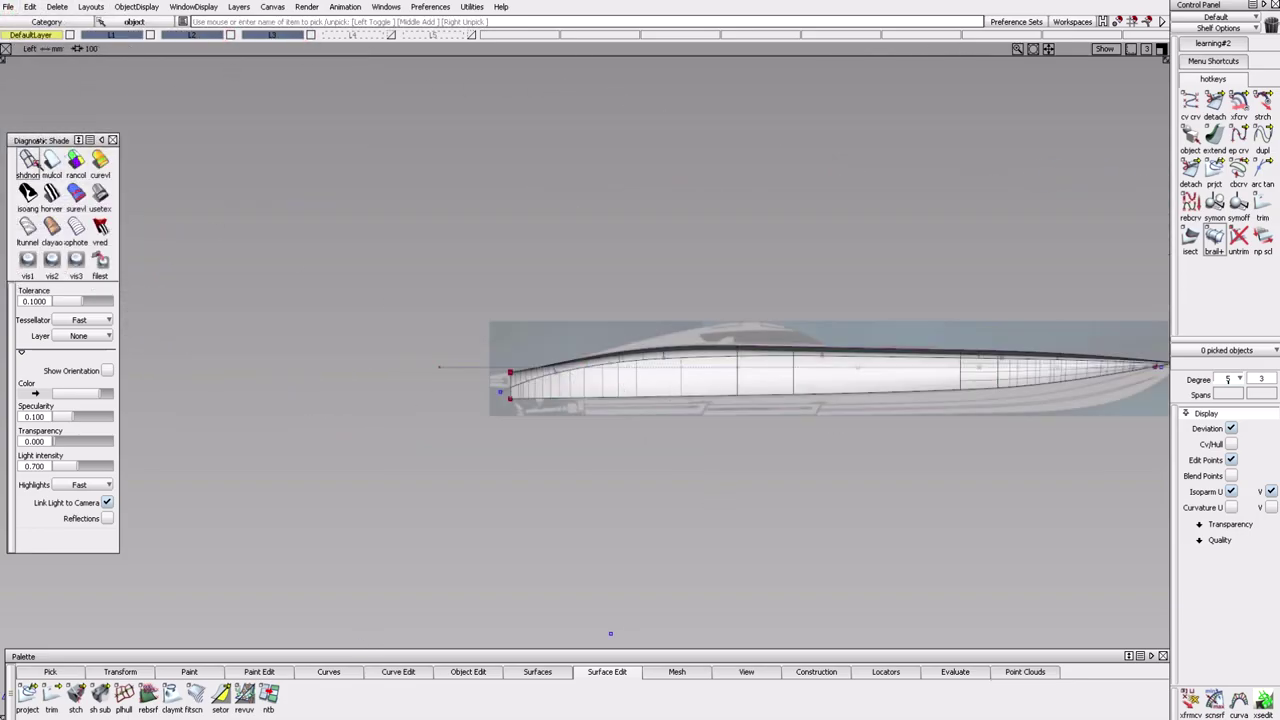
right_click_drag(600, 420, 720, 400, "alt+shift")
middle_click_drag(720, 400, 882, 385, "alt+shift")
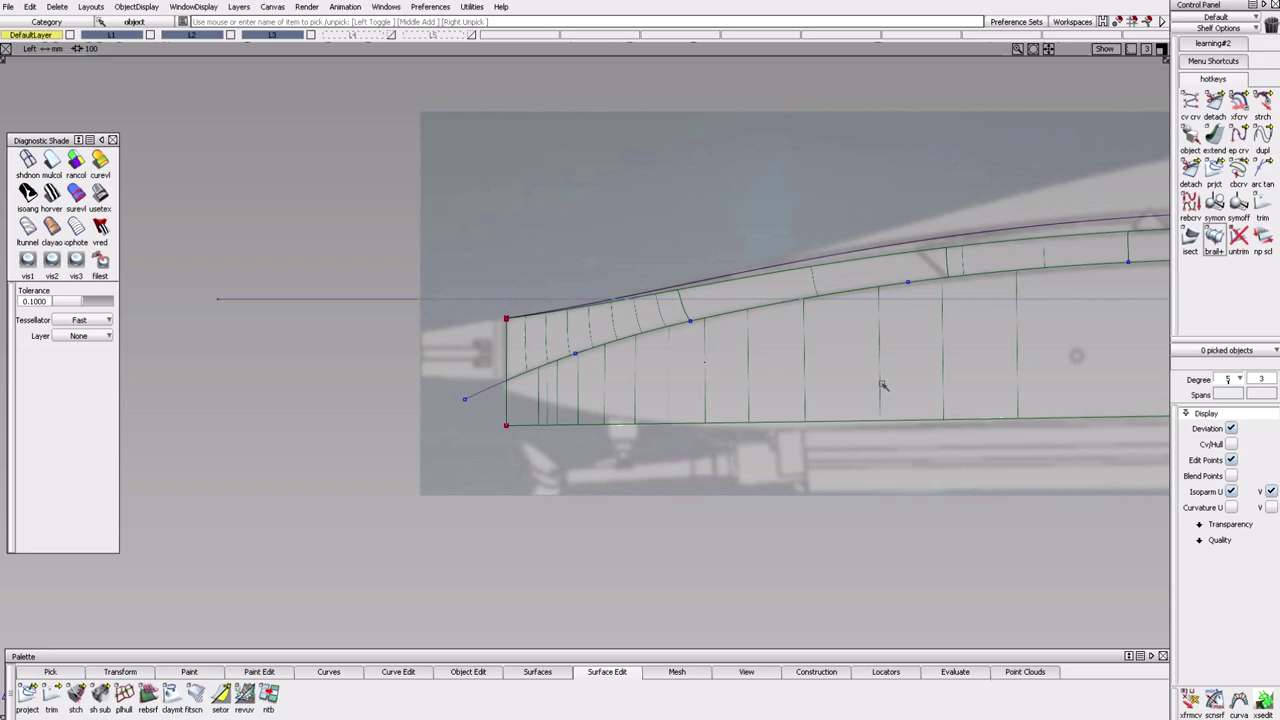
Detach the lower hull curve near the propeller shaft and delete its aft piece.
key("d")
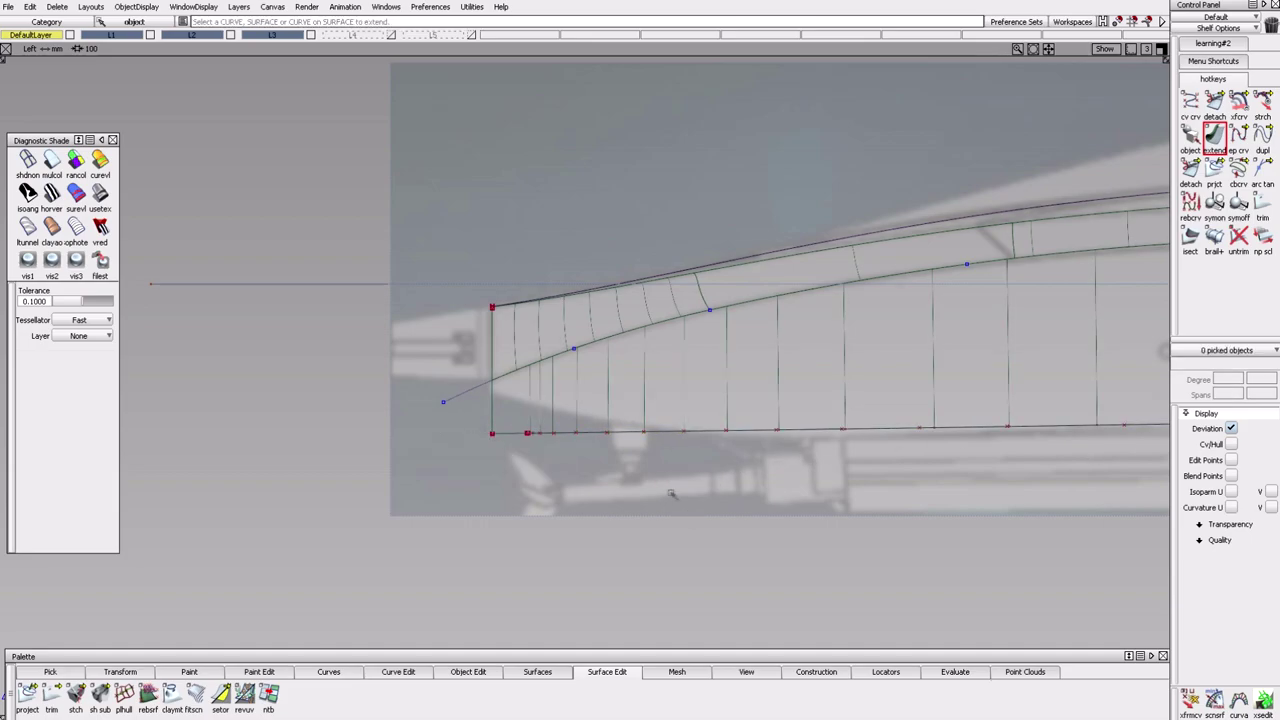
left_click(761, 430)
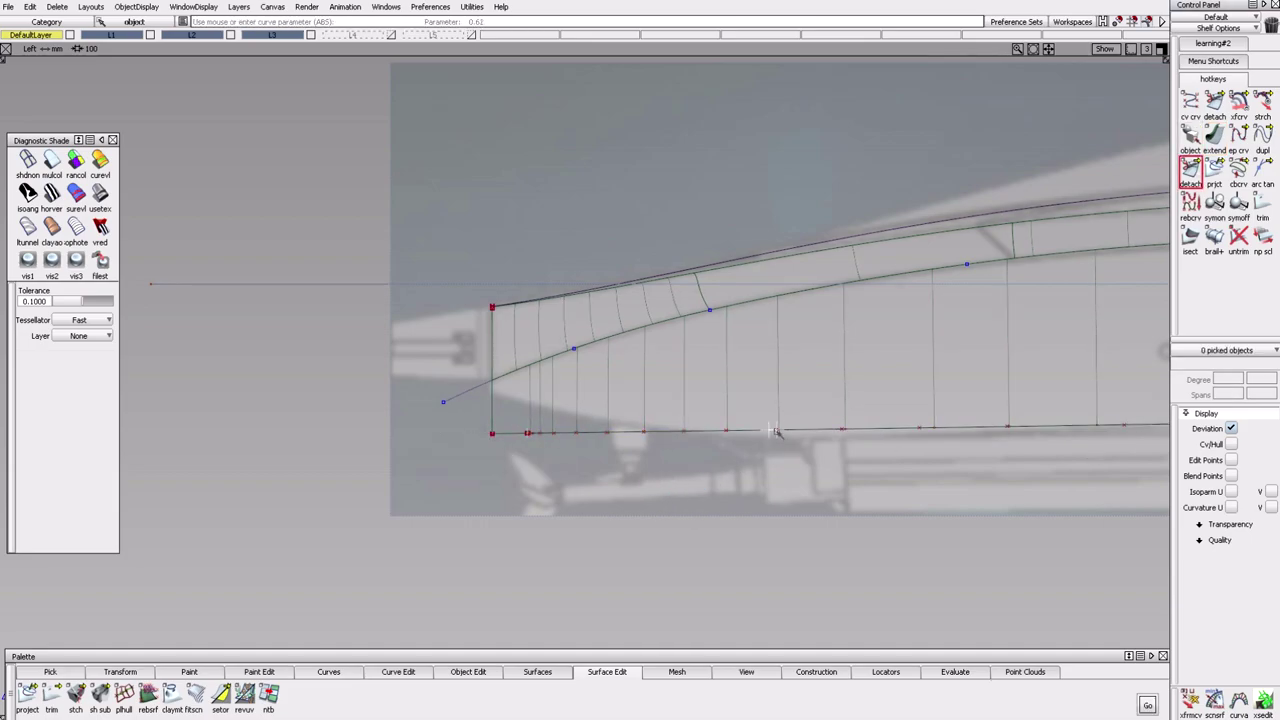
right_click_drag(766, 430, 731, 451, "ctrl+shift")
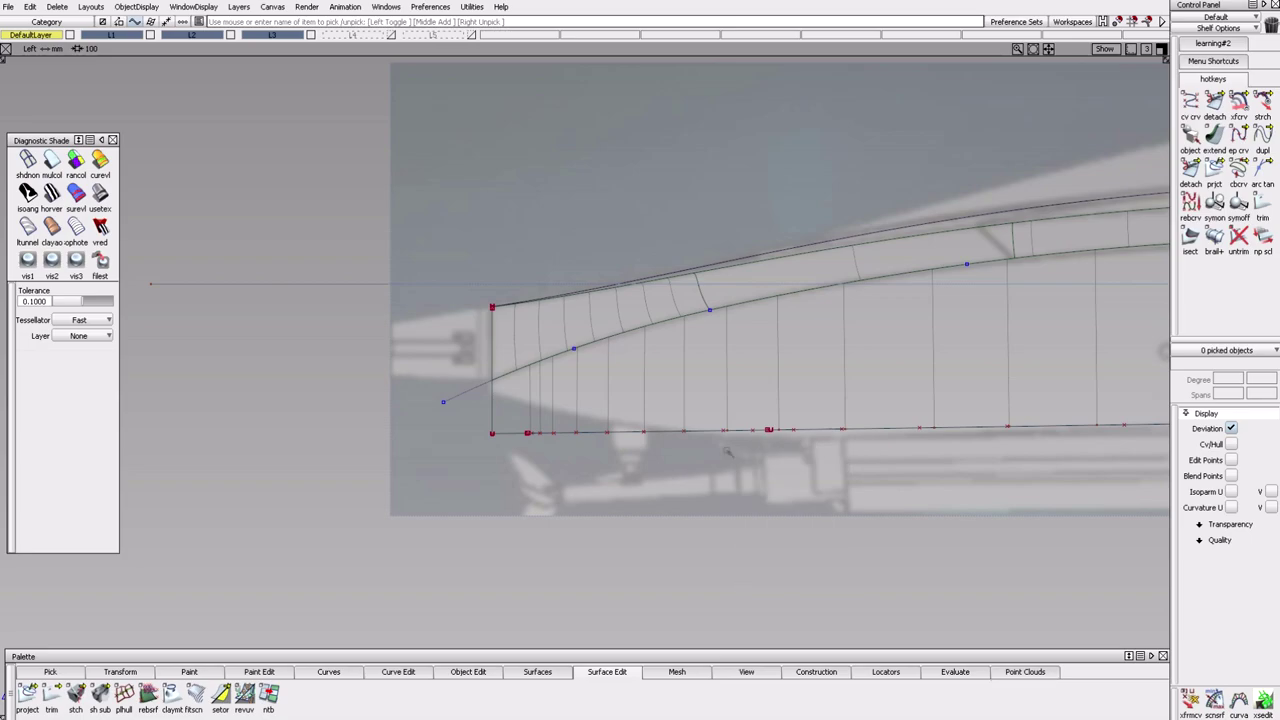
left_click(706, 507)
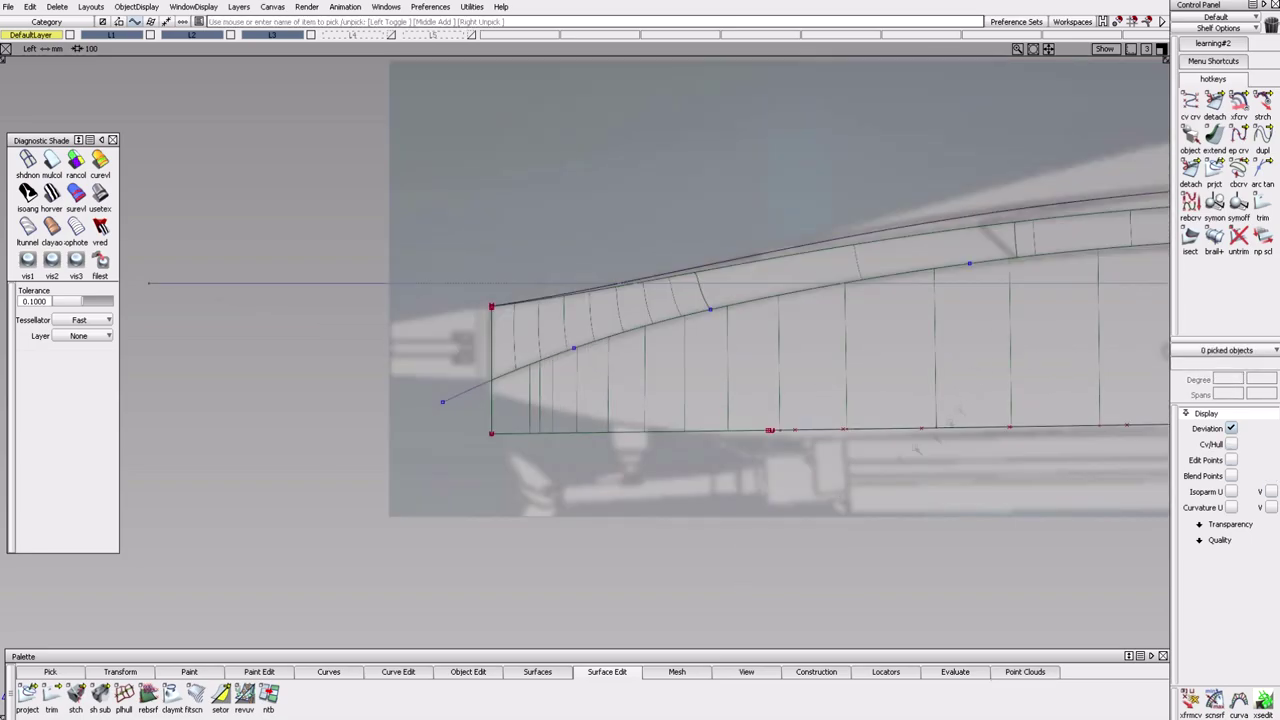
Delete the guidelines and extend the cut aft end of the lower hull curve slightly toward the stern.
left_click(57, 6)
left_click(86, 76)
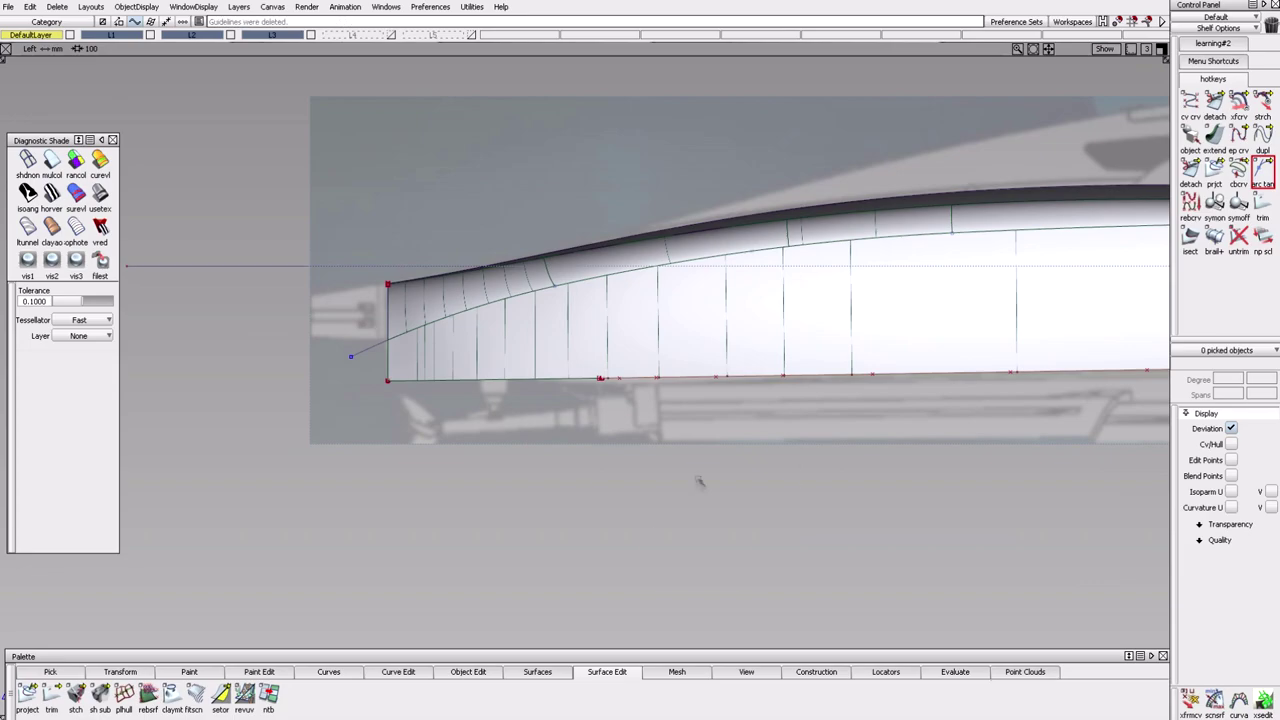
right_click_drag(700, 482, 640, 420, "ctrl+shift")
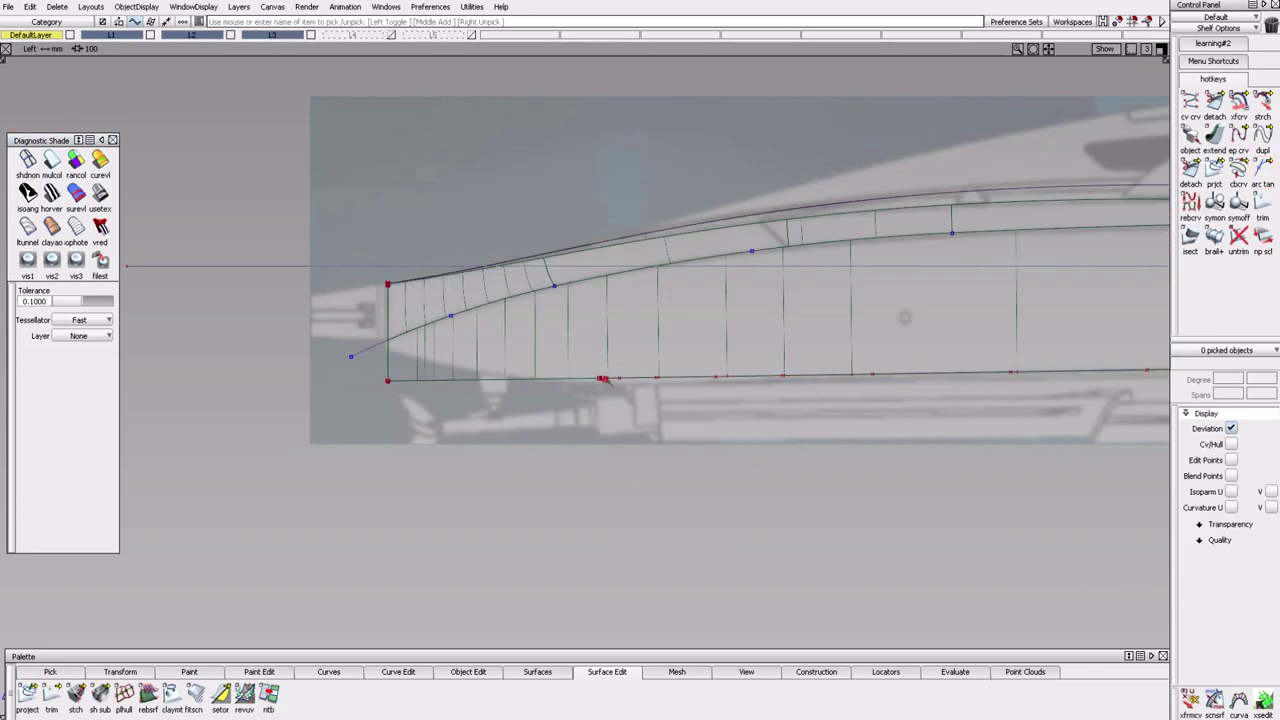
left_click(737, 348)
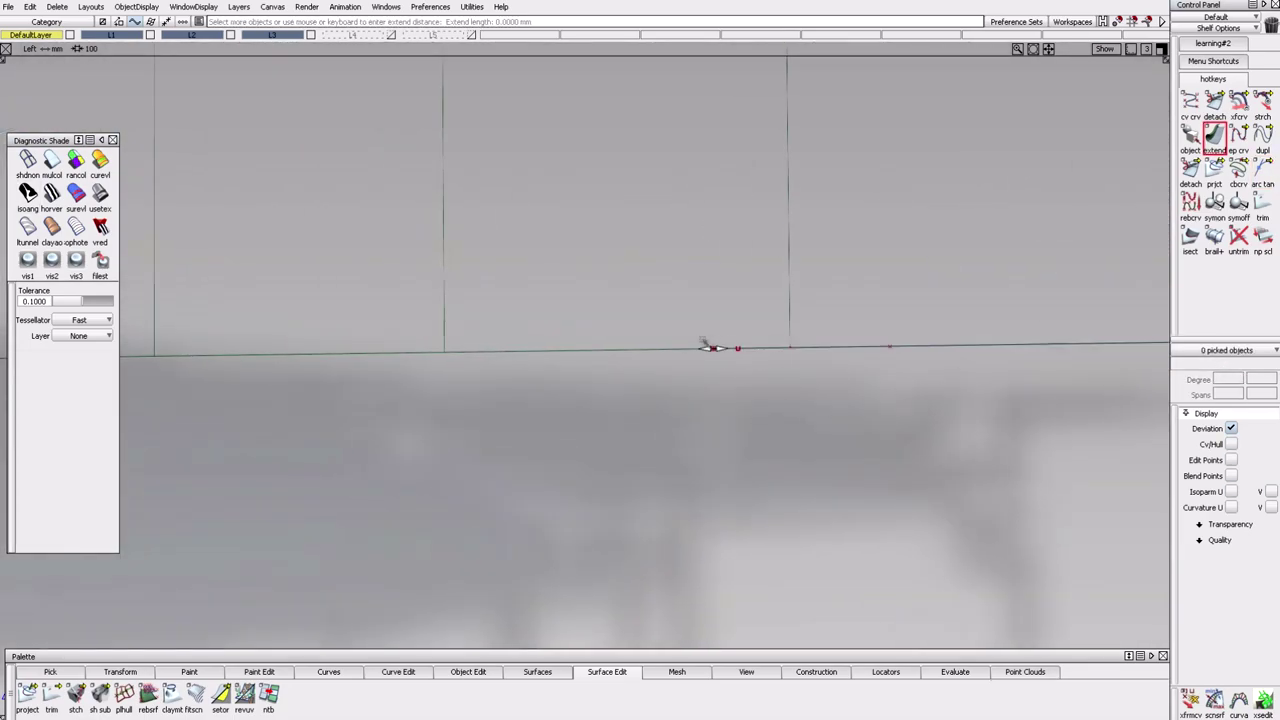
right_click_drag(737, 348, 780, 380, "ctrl+shift")
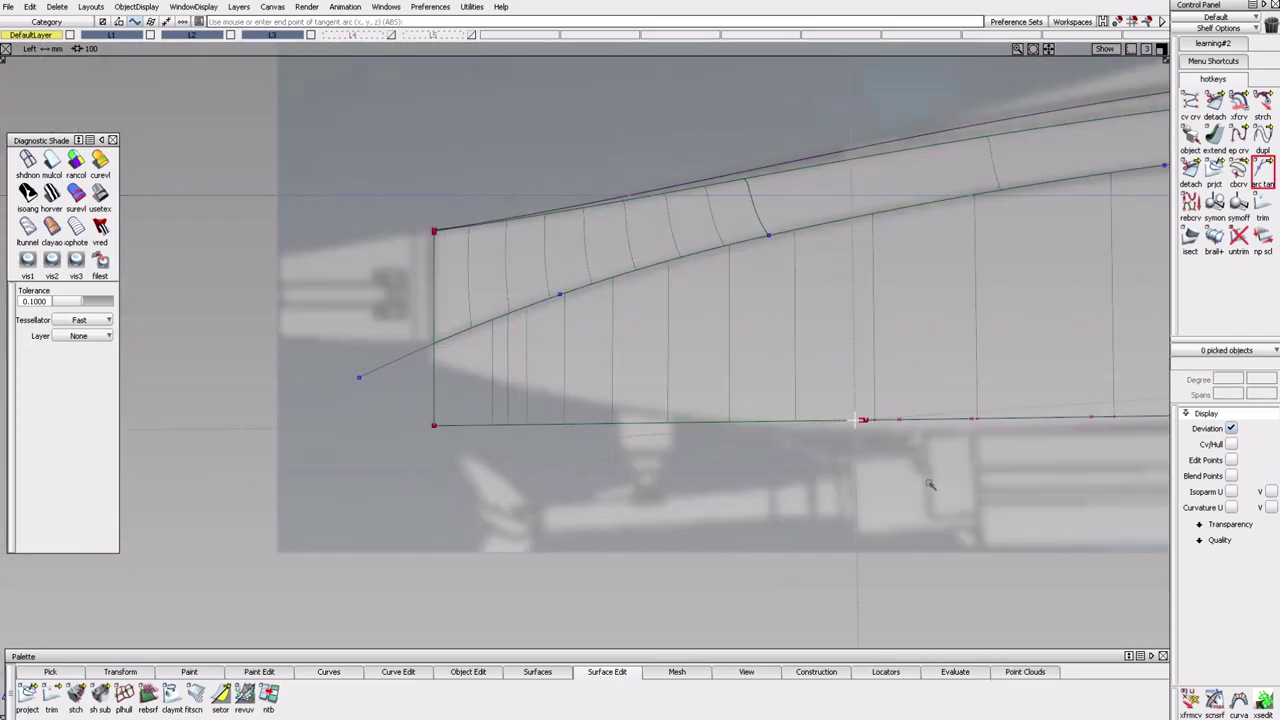
Hide the lower side surface, draw a tangent arc from the lower hull curve's end up to the stern, and show the surface again.
left_click(700, 320)
left_click(57, 6)
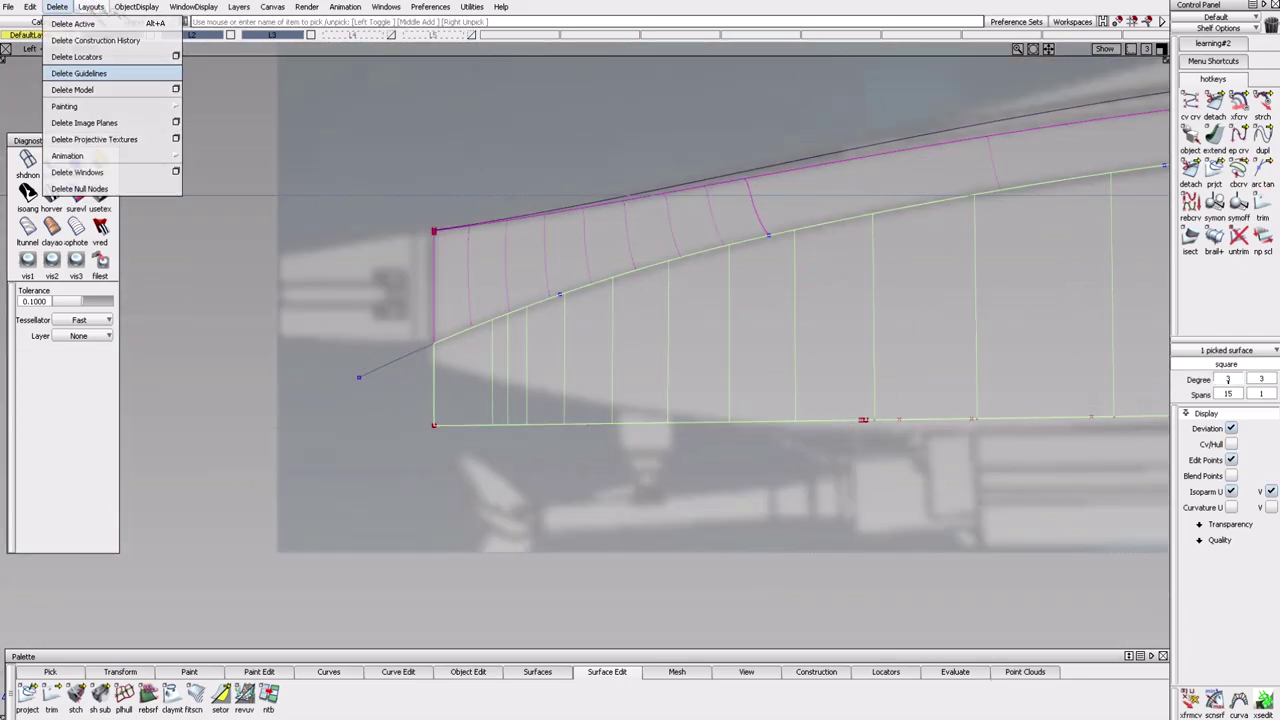
left_click(86, 22)
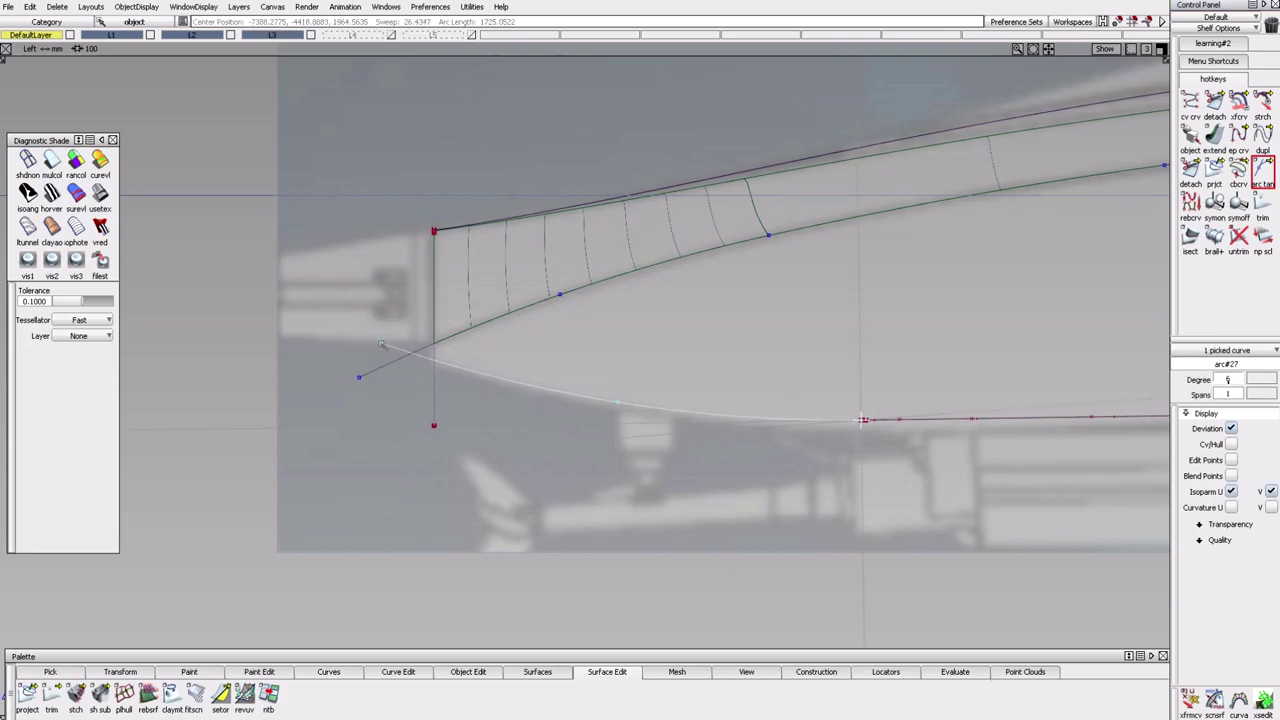
left_click(57, 6)
left_click(136, 6)
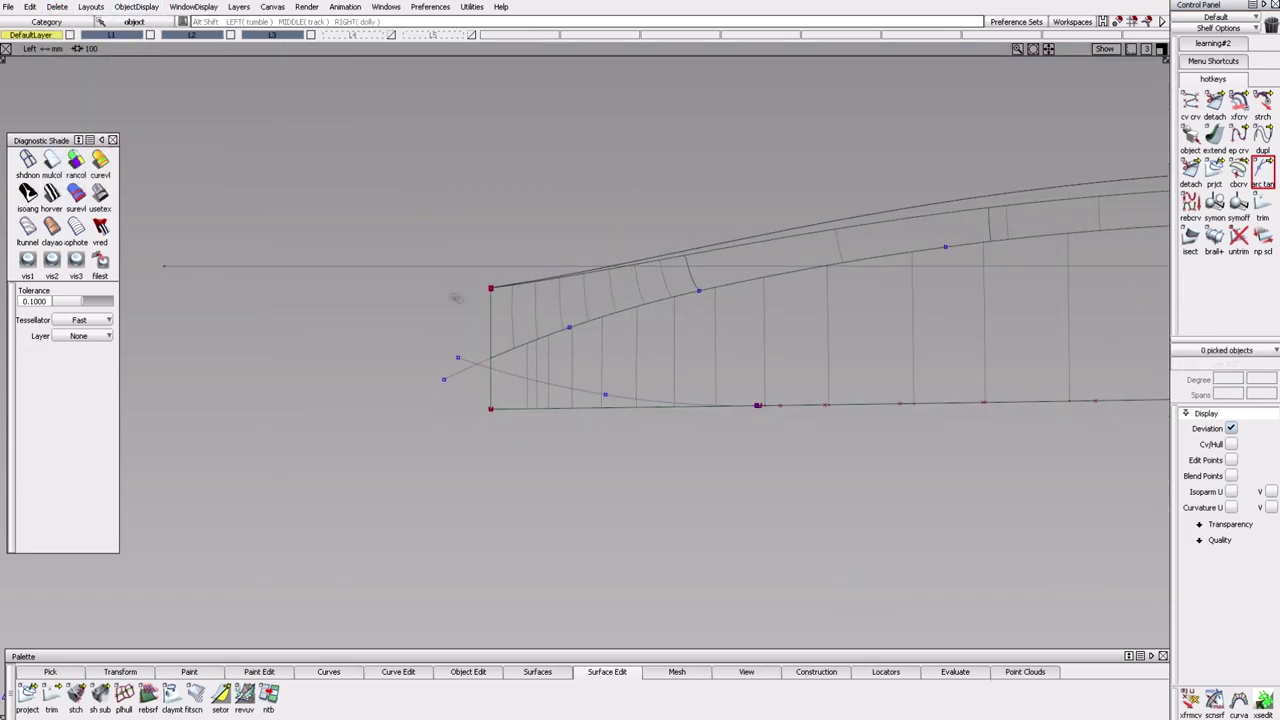
Make layer L1 pickable and move the side image plane down onto the hull in the left view.
right_click_drag(456, 298, 650, 265, "alt+shift")
right_click_drag(743, 566, 760, 485, "ctrl+shift")
key("F9")
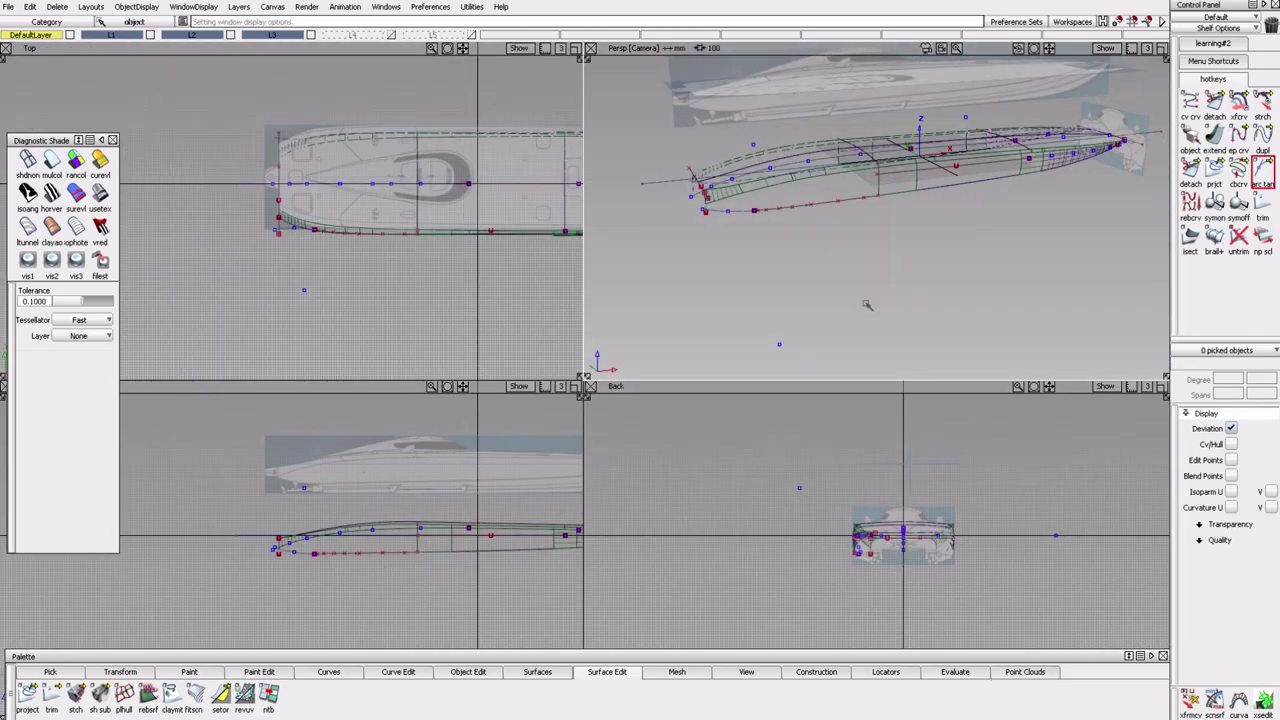
key("F8")
left_click(7, 6)
left_click(7, 6)
left_click(150, 35)
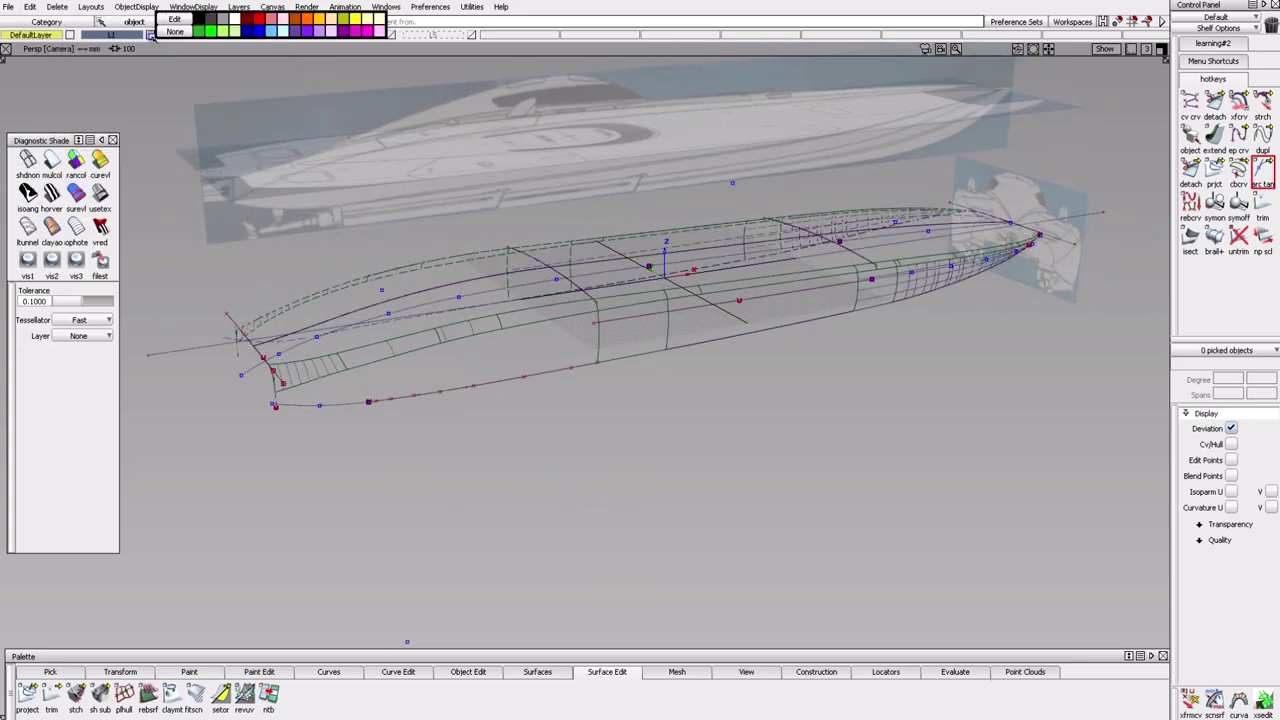
right_click_drag(257, 251, 320, 262, "ctrl+shift")
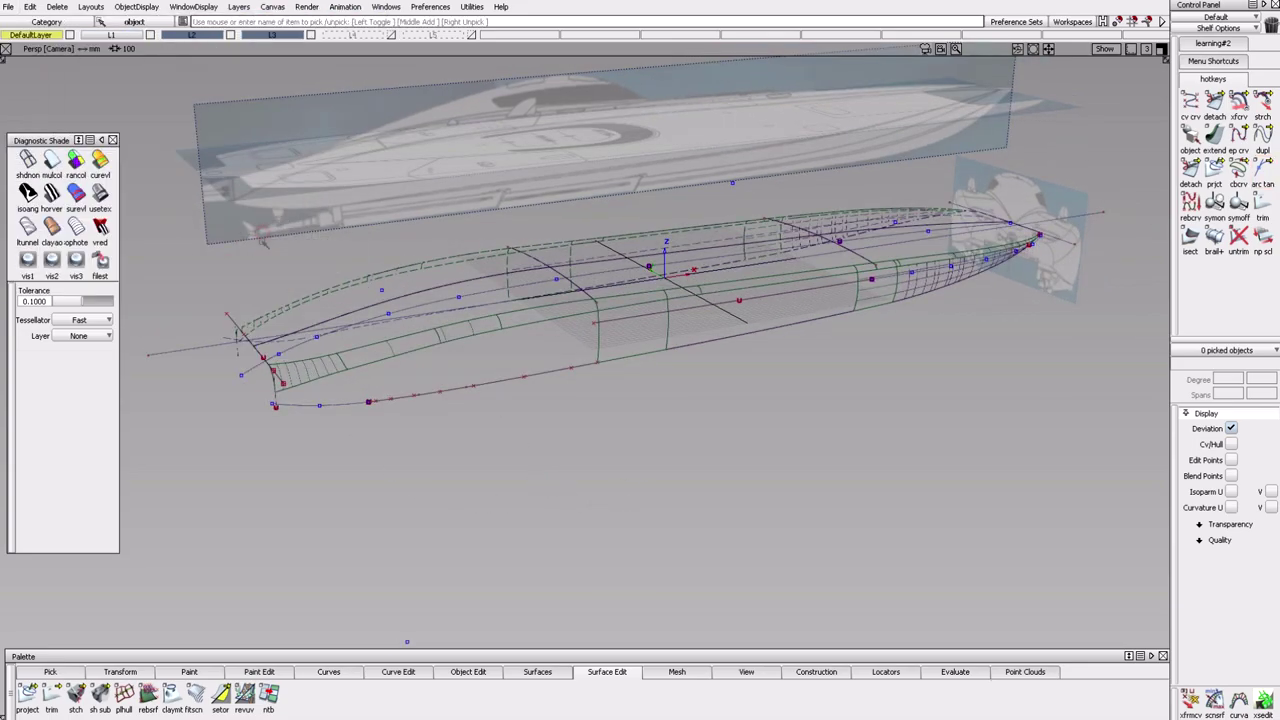
right_click_drag(880, 450, 930, 470, "ctrl+shift")
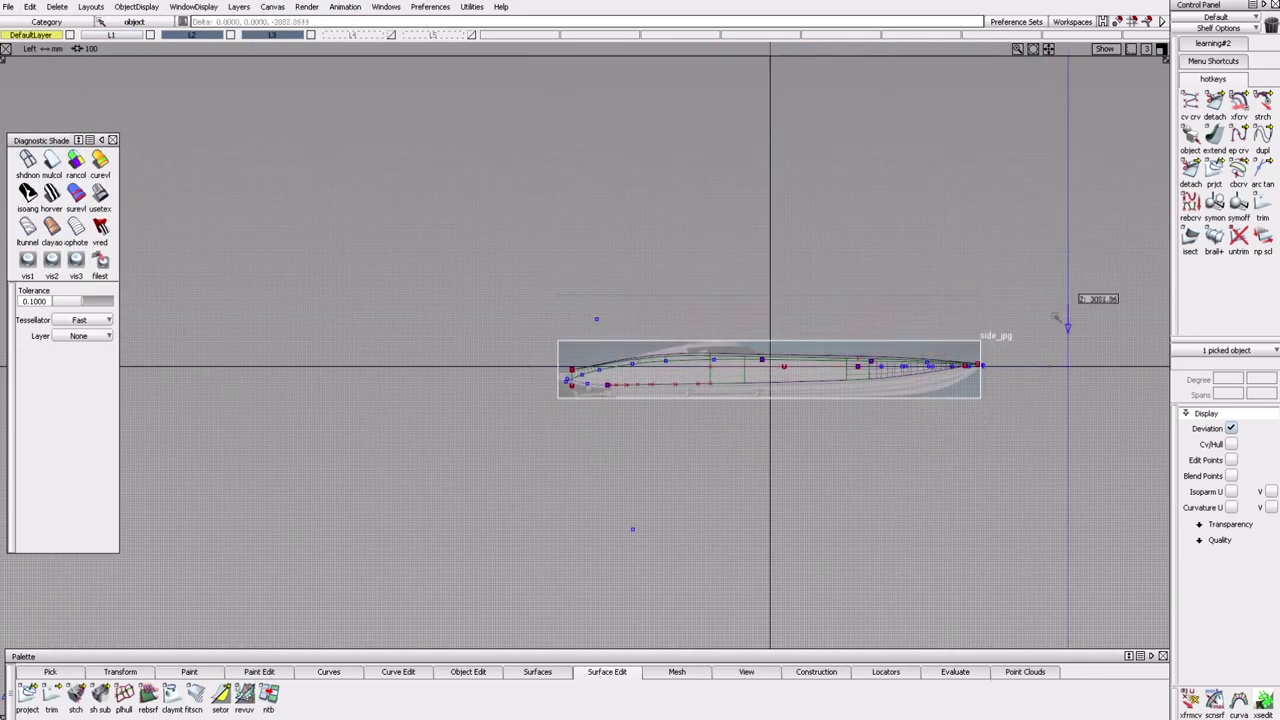
right_click_drag(1020, 500, 975, 240, "alt+shift")
left_click_drag(975, 240, 977, 296)
right_click_drag(977, 296, 684, 262, "alt+shift")
Make layer L2 pickable and move the top image plane down below the hull in the left view.
left_click(180, 131)
left_click(264, 117)
left_click_drag(520, 131, 903, 345, "ctrl+shift")
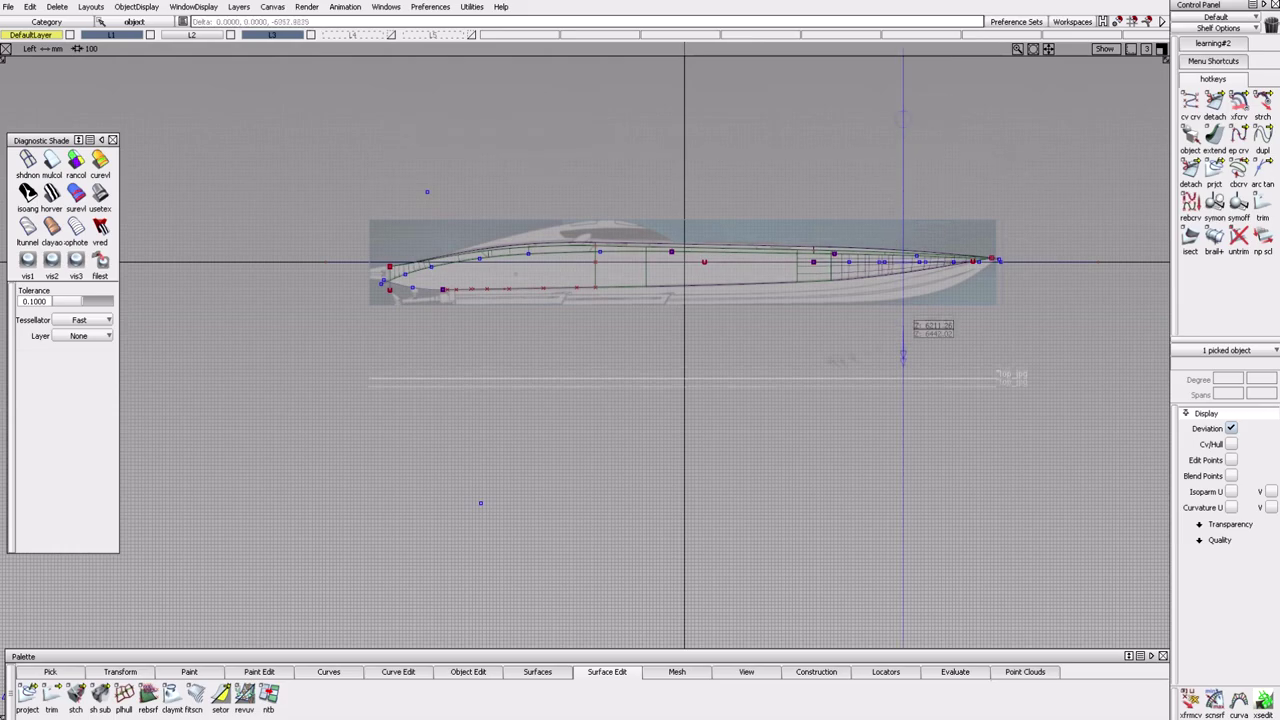
key("F4")
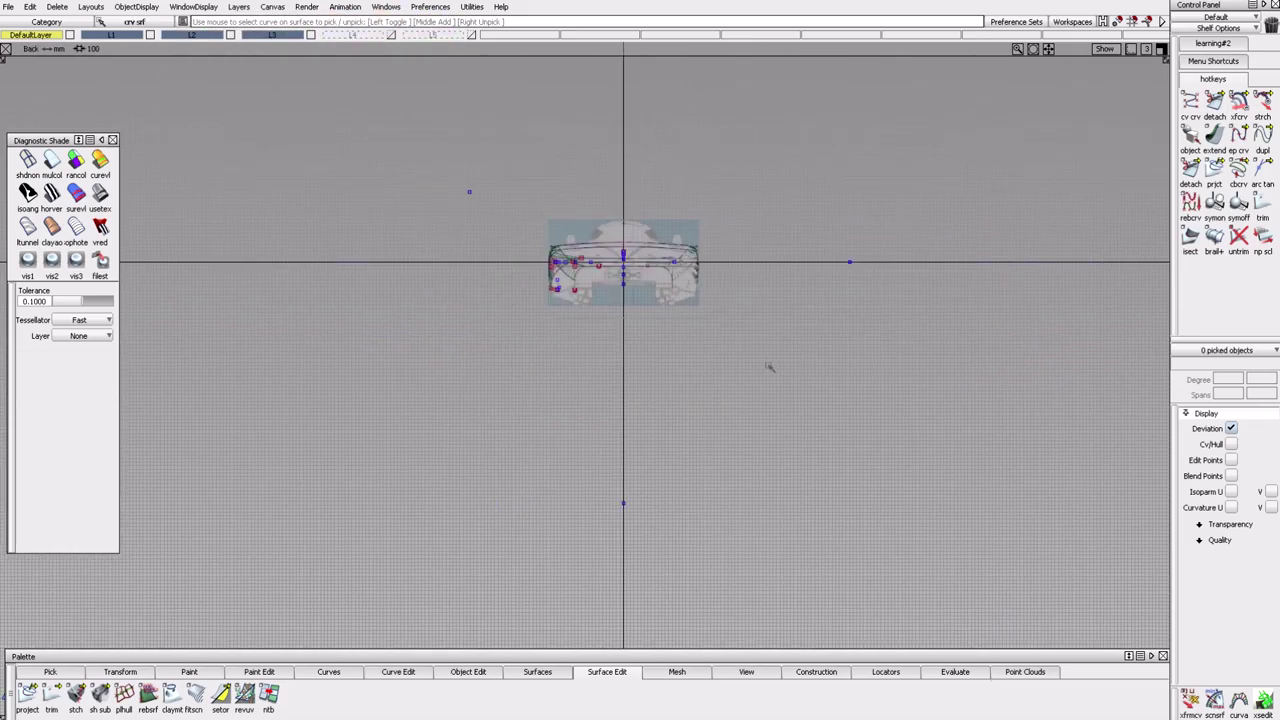
mouse_move(864, 437)
left_mouse_down("alt+shift")
mouse_move(860, 400)
mouse_move(700, 330)
left_mouse_up("alt+shift")
Shade the hull with the user texture and set its map type to Showroom.
left_click(99, 193)
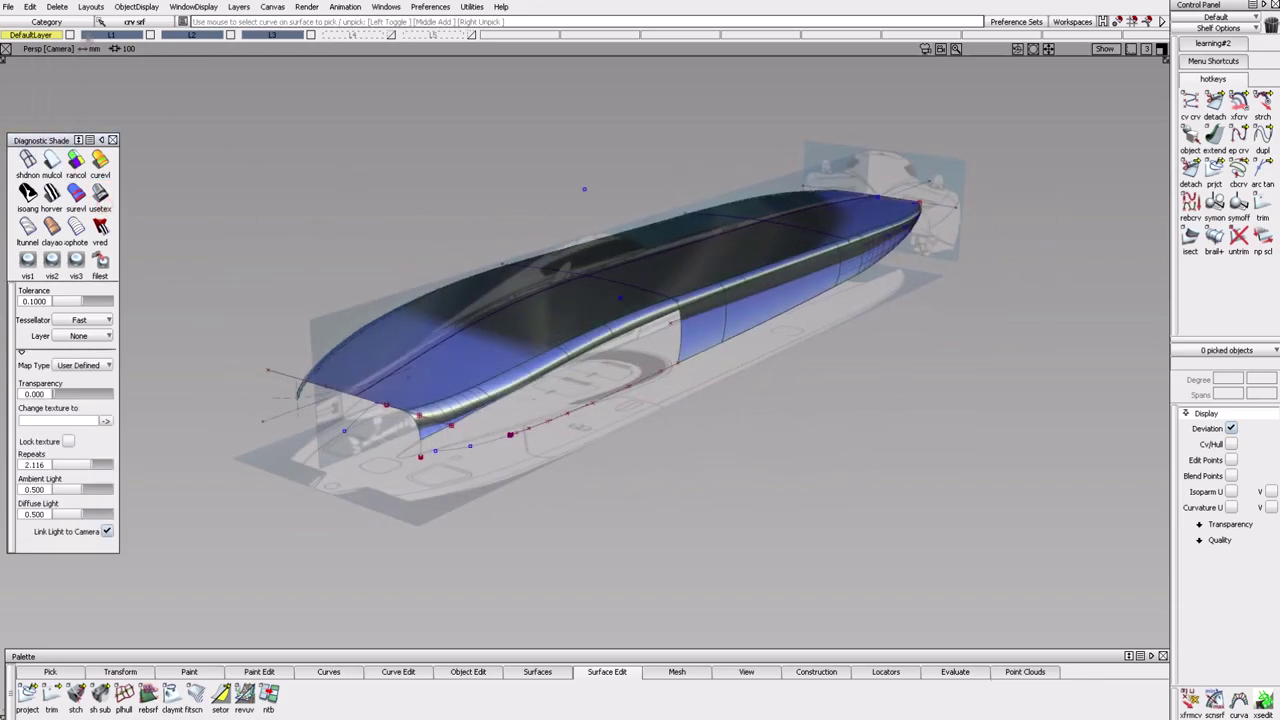
left_click_drag(371, 191, 95, 338, "alt+shift")
left_click(80, 365)
left_click(60, 150)
left_click_drag(700, 330, 835, 312, "alt+shift")
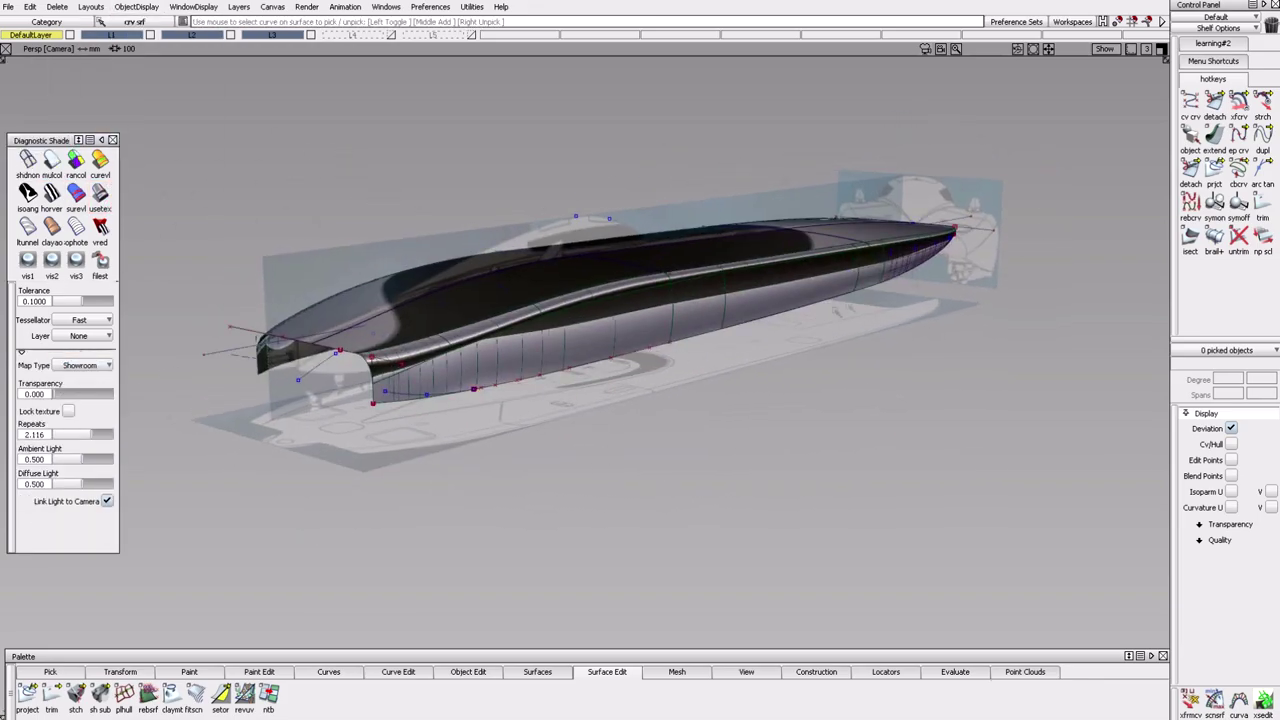
Project the stern arc onto the lower side surface along Y and trim away the surface area below it.
left_click(1214, 168)
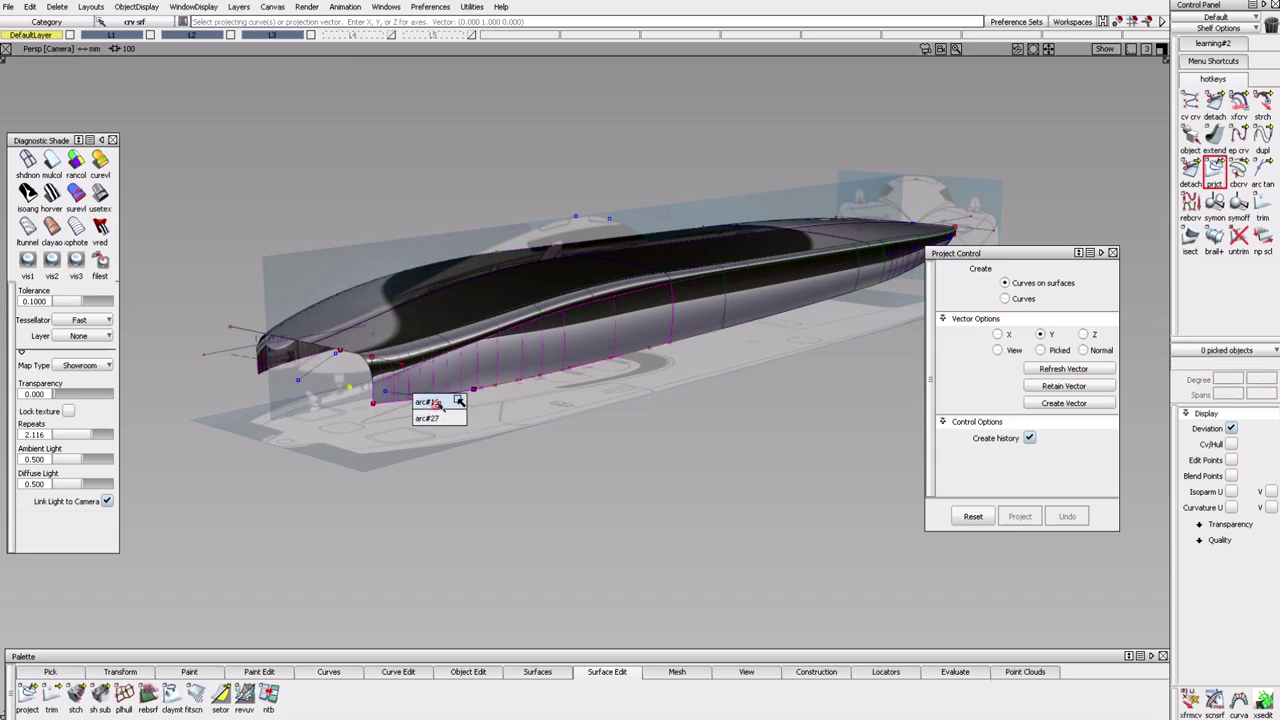
left_click_drag(484, 427, 640, 505, "alt+shift")
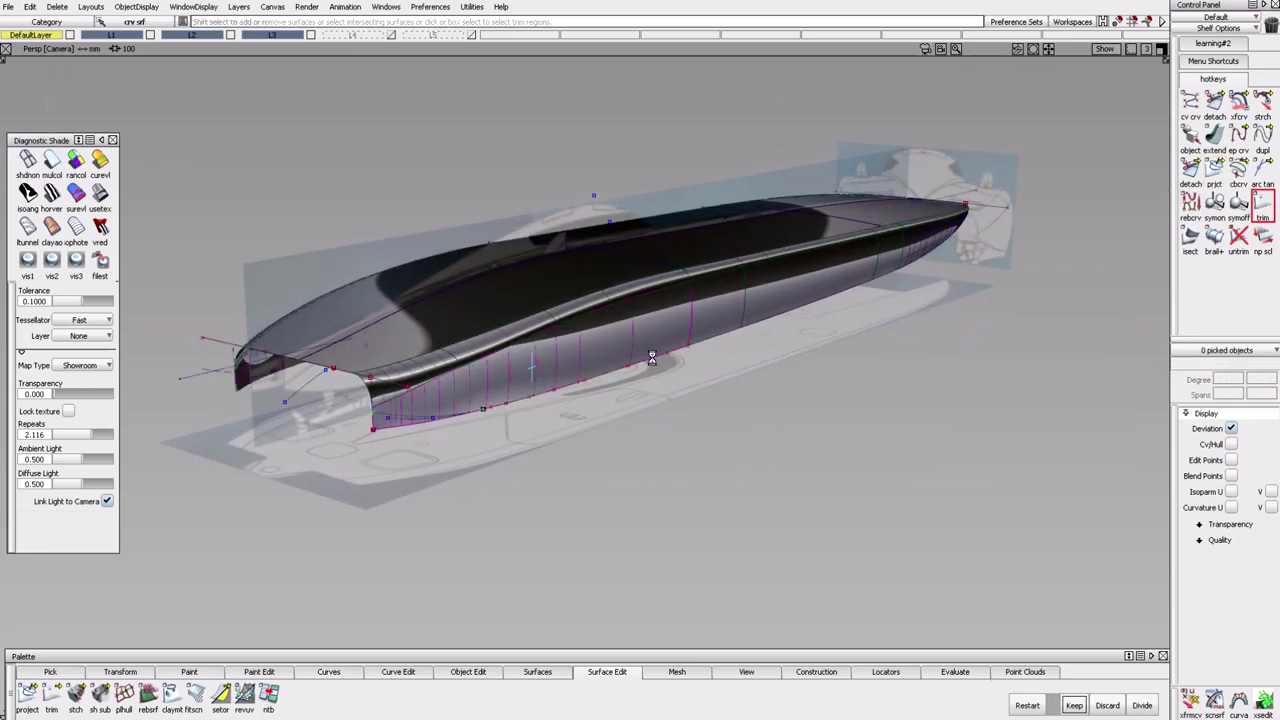
left_click_drag(530, 485, 483, 423, "ctrl+shift")
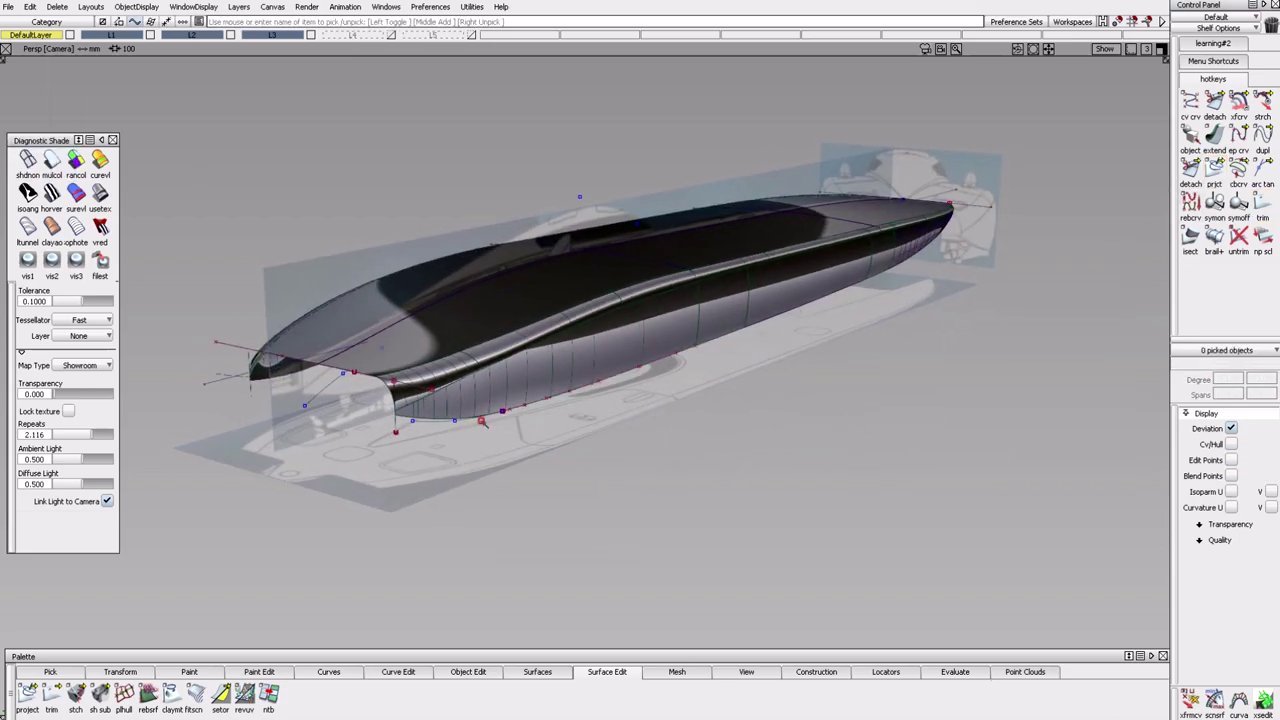
Examine the shape and reflections of the trimmed stern and shaded hull in the left and perspective views.
mouse_move(400, 340)
left_mouse_down("alt+shift")
mouse_move(651, 471)
mouse_move(748, 450)
mouse_move(650, 470)
mouse_move(709, 503)
mouse_move(703, 446)
left_mouse_up("alt+shift")
key("F10")
key("F11")
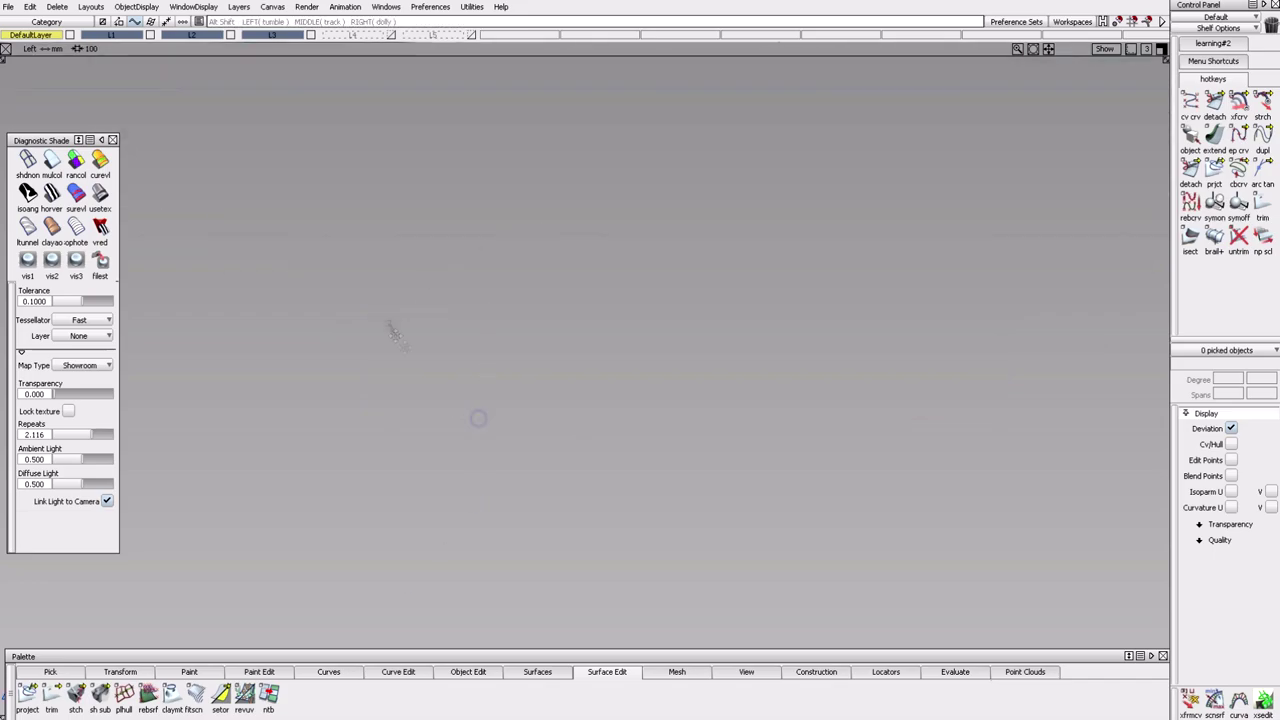
right_click_drag(790, 430, 673, 418, "alt+shift")
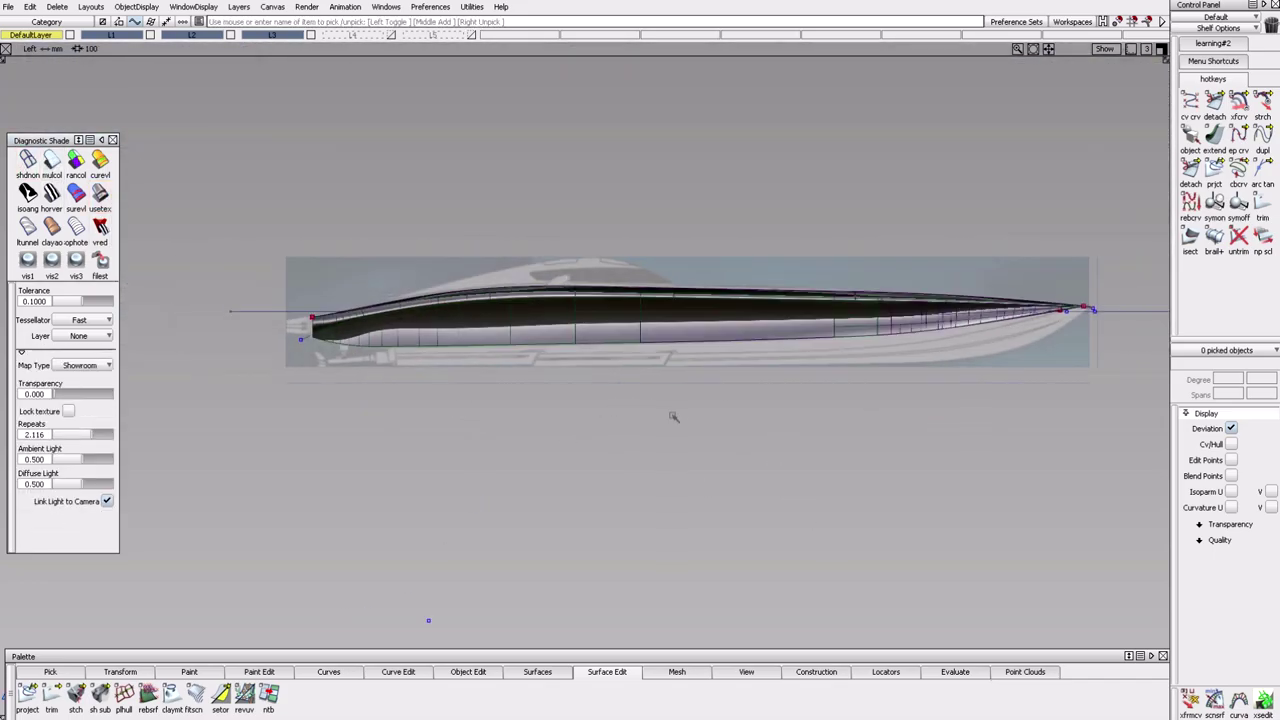
key("F12")
left_click_drag(743, 486, 908, 413, "alt+shift")
left_click_drag(703, 466, 654, 537, "alt+shift")
left_click(113, 204)
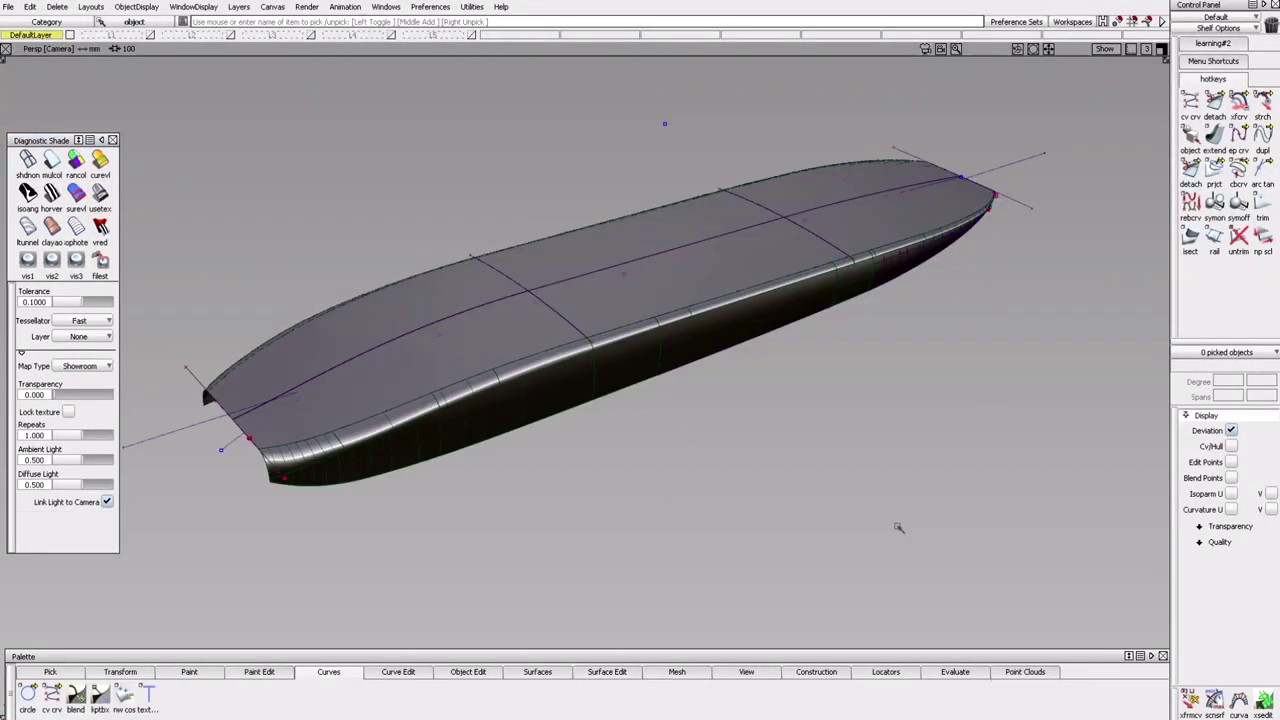
Turn shading off, make layer L4 pickable and move the front image plane down onto the hull in the back view.
left_click(27, 160)
key("F6")
right_click_drag(660, 418, 700, 440, "alt+shift")
key("F5")
key("F7")
right_click_drag(880, 280, 851, 313, "alt+shift")
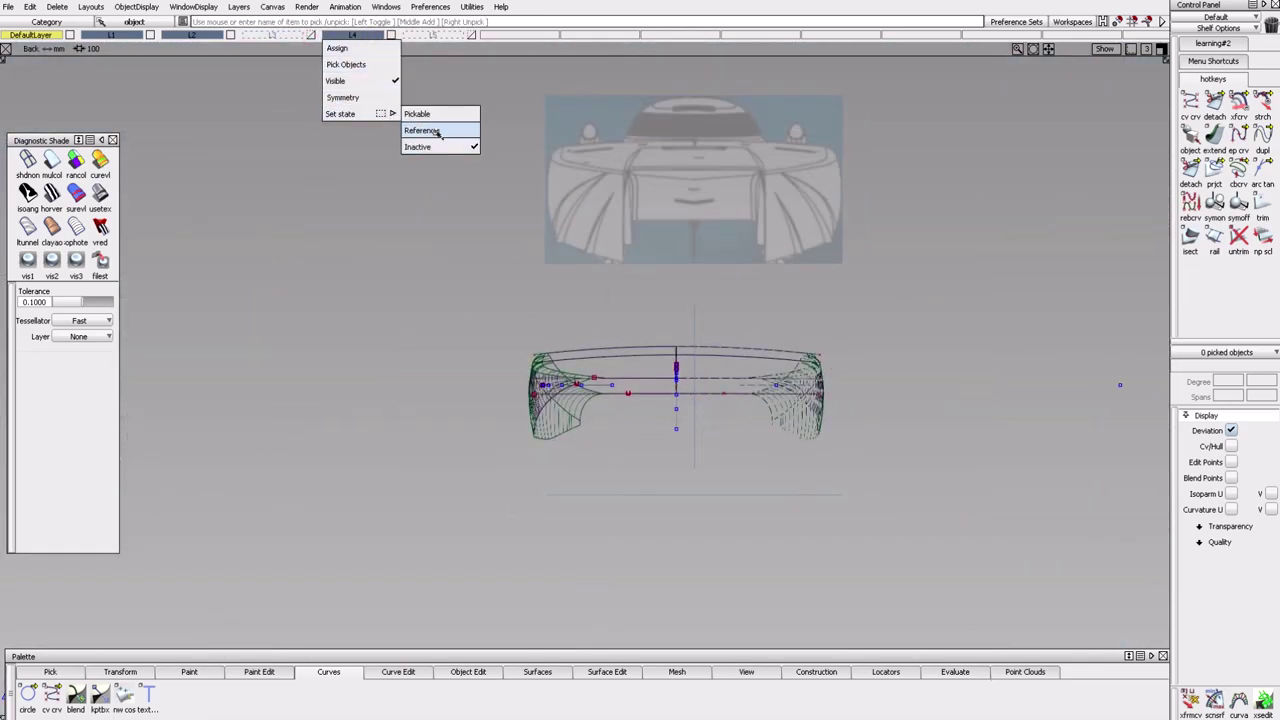
left_click(437, 132)
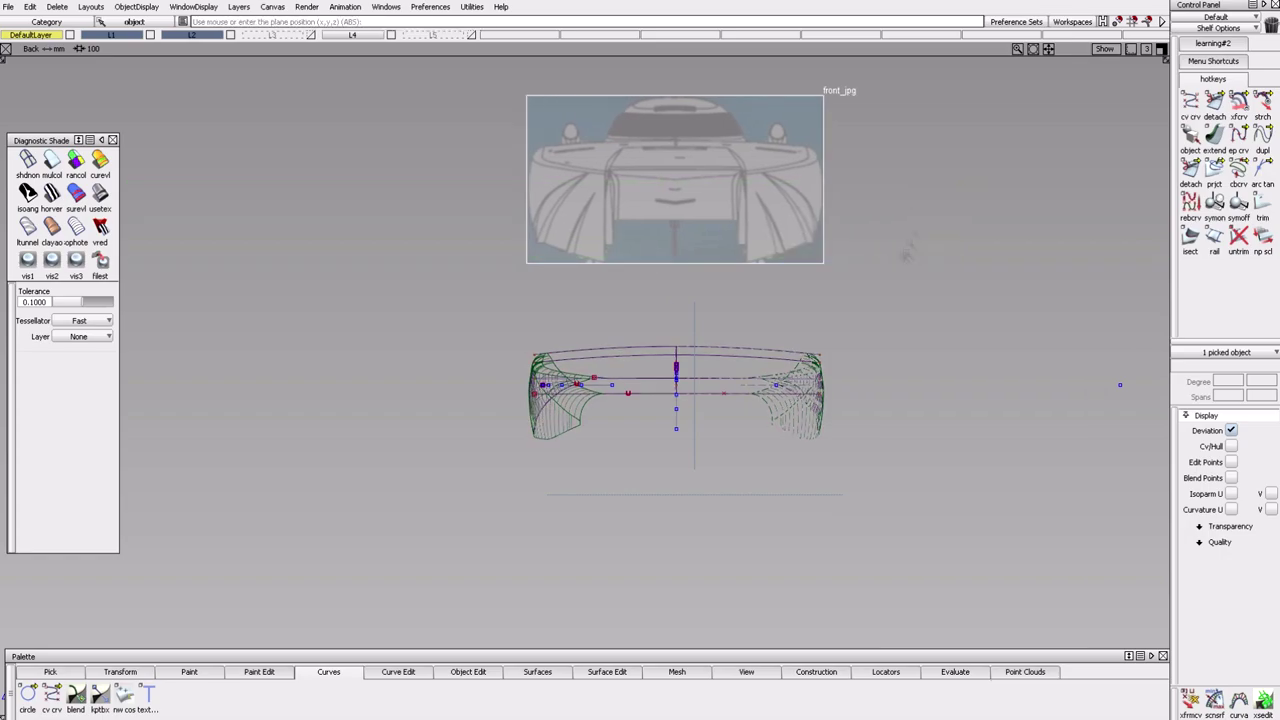
left_click_drag(900, 261, 929, 397)
Fine-align the front image plane with the hull outline in the back view and make layer L4 non-pickable.
right_click_drag(929, 397, 923, 203, "alt+shift")
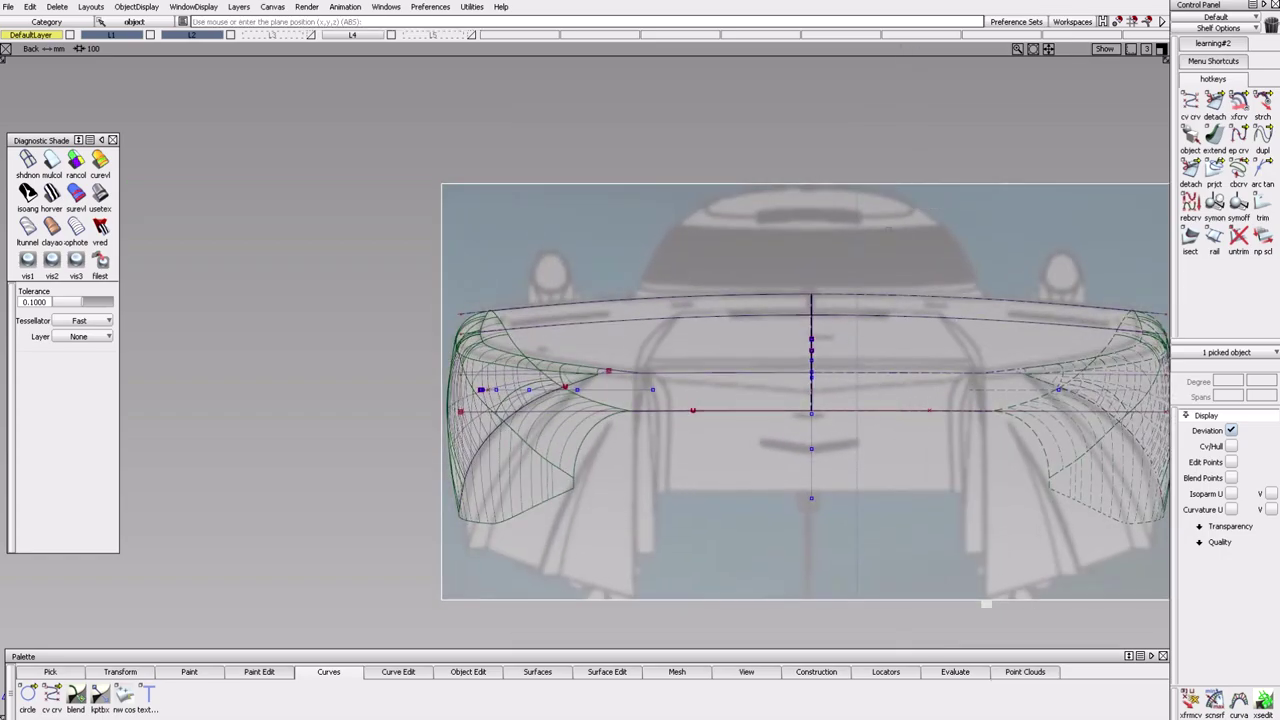
middle_click_drag(891, 227, 833, 202, "alt+shift")
left_click_drag(831, 199, 831, 212)
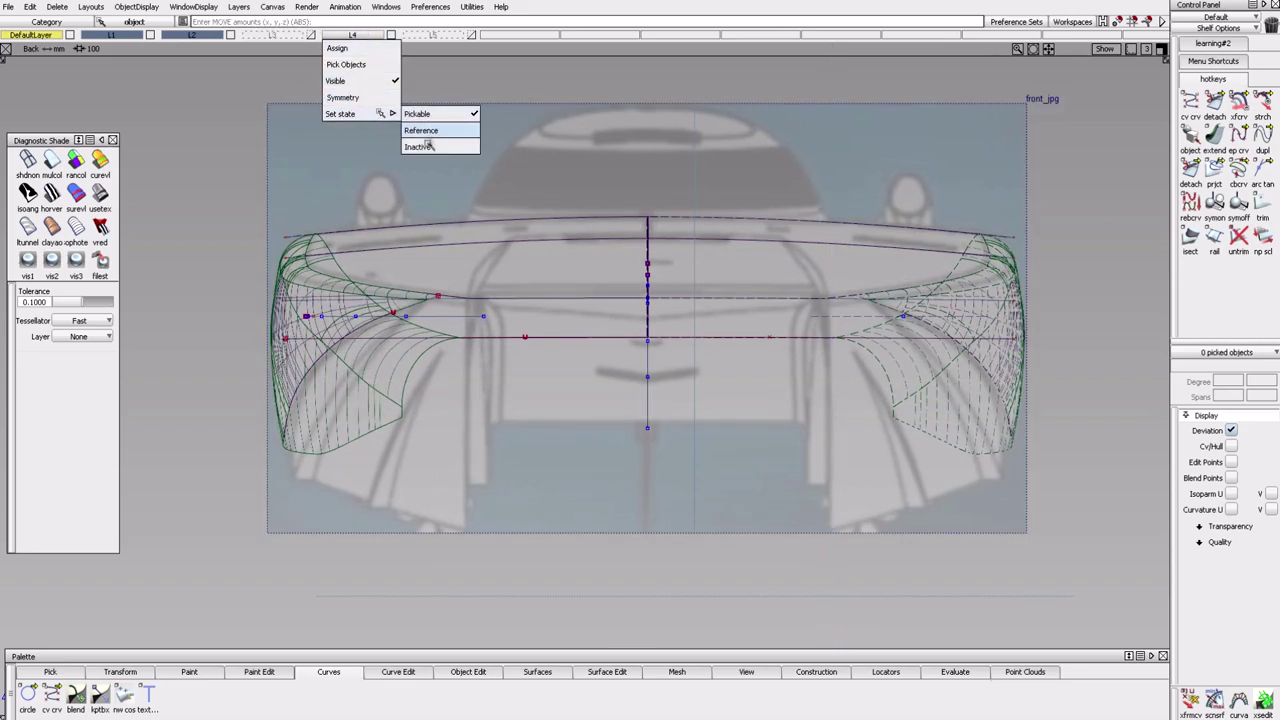
right_click_drag(760, 420, 618, 172, "alt+shift")
Examine the unshaded hull against the side, top and front images in the left and perspective views.
key("F9")
key("F8")
right_click_drag(352, 454, 471, 521, "alt+shift")
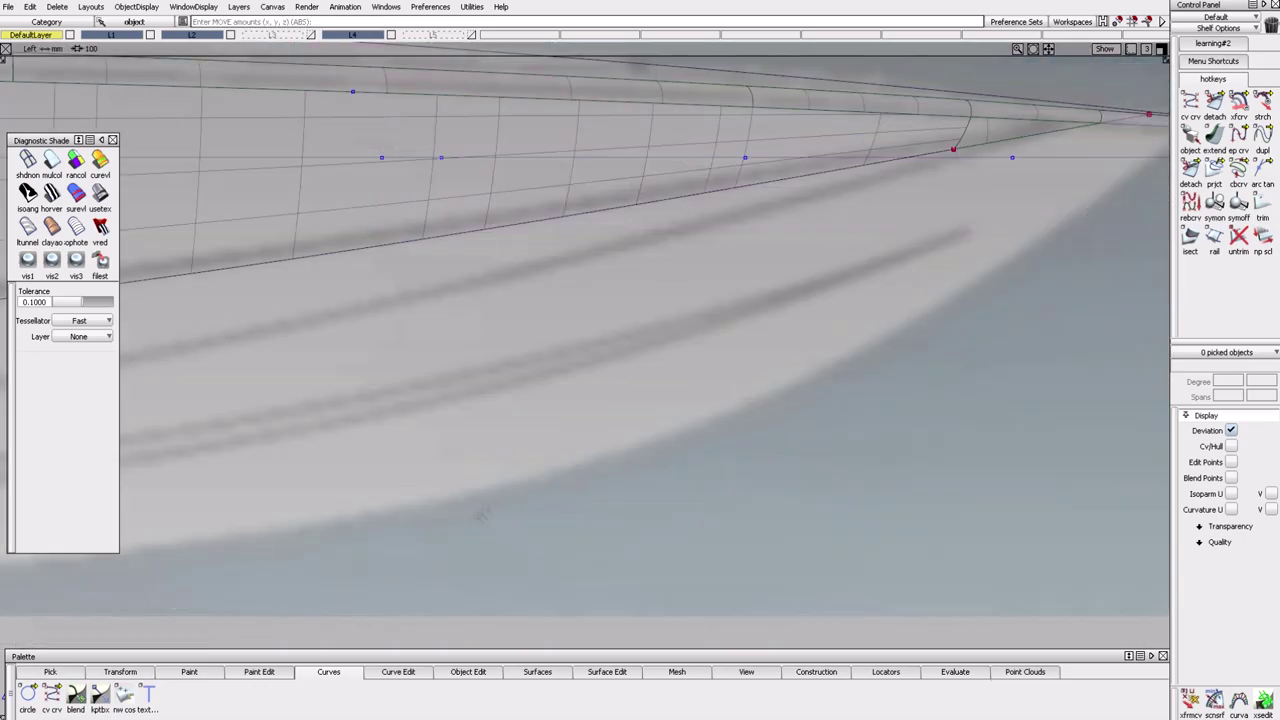
key("F9")
right_click_drag(834, 491, 727, 571, "alt+shift")
key("F12")
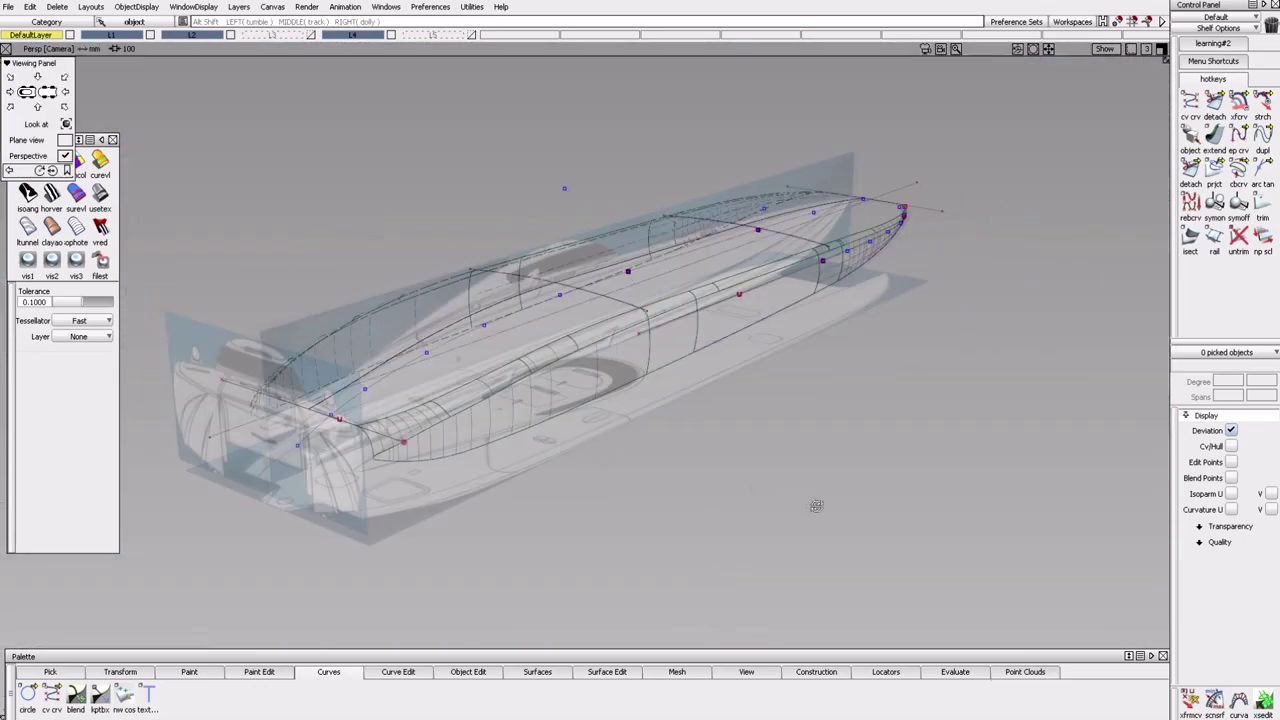
left_click_drag(600, 400, 500, 410, "alt+shift")
Duplicate the side surface's lower edge as a curve running from the bow to the start of the stern arc.
left_click(427, 671)
left_click(490, 520)
left_click_drag(490, 520, 388, 447, "alt+shift")
left_click_drag(740, 400, 791, 403, "alt+shift")
left_click(763, 293)
left_click_drag(763, 293, 479, 458, "alt+shift")
left_click_drag(766, 429, 680, 448, "alt+shift")
Draw a short edit-point curve about 45 mm long in Y, inward from the aft end of the duplicated edge curve.
right_click_drag(680, 448, 700, 448, "alt+shift")
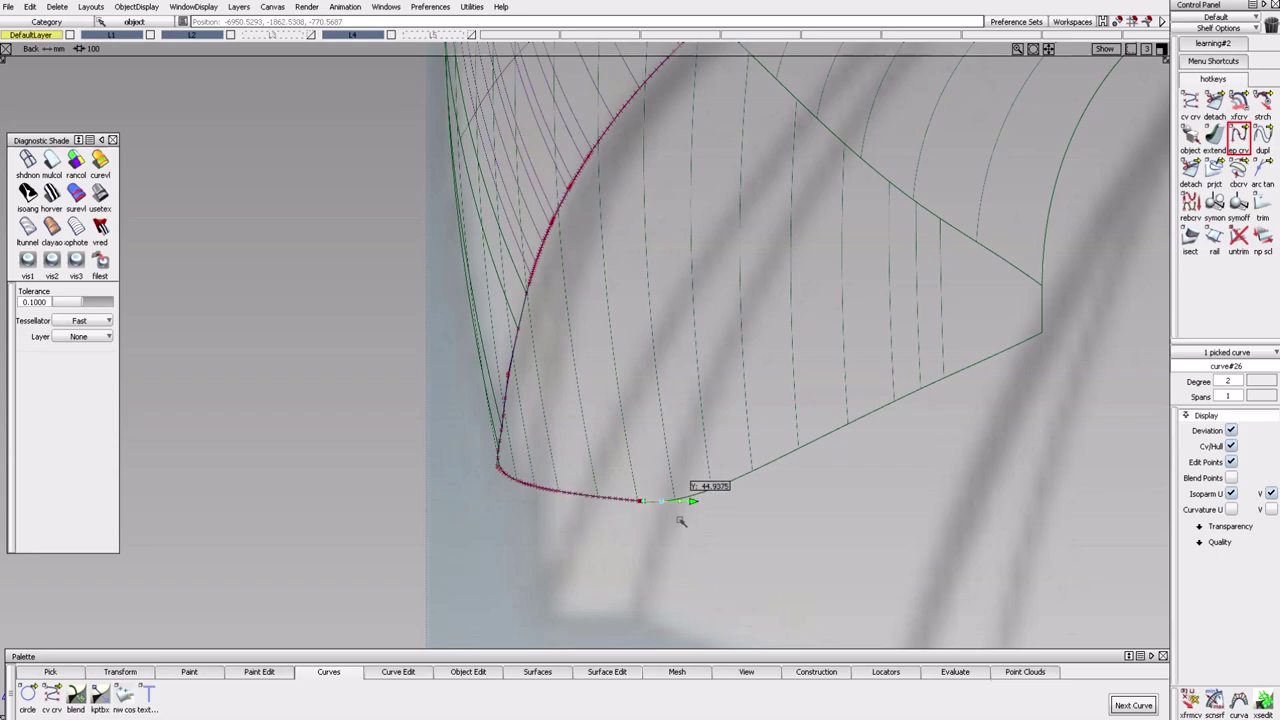
left_click_drag(898, 555, 726, 514, "alt+shift")
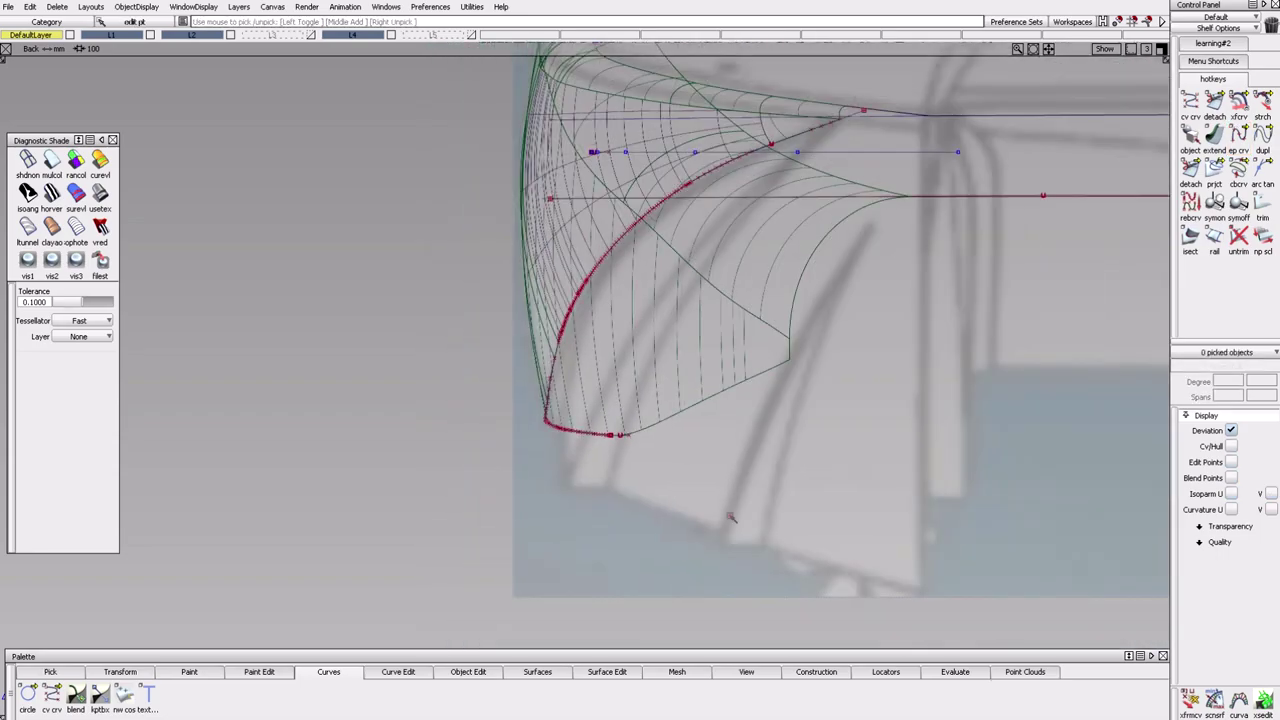
left_click(814, 561, "ctrl+shift")
Try a one-rail sweep of the short curve along the duplicated lower edge curve, and delete the edge curve.
left_click_drag(1027, 466, 694, 531, "alt+shift")
right_click_drag(694, 531, 780, 531, "alt+shift")
left_click(537, 672)
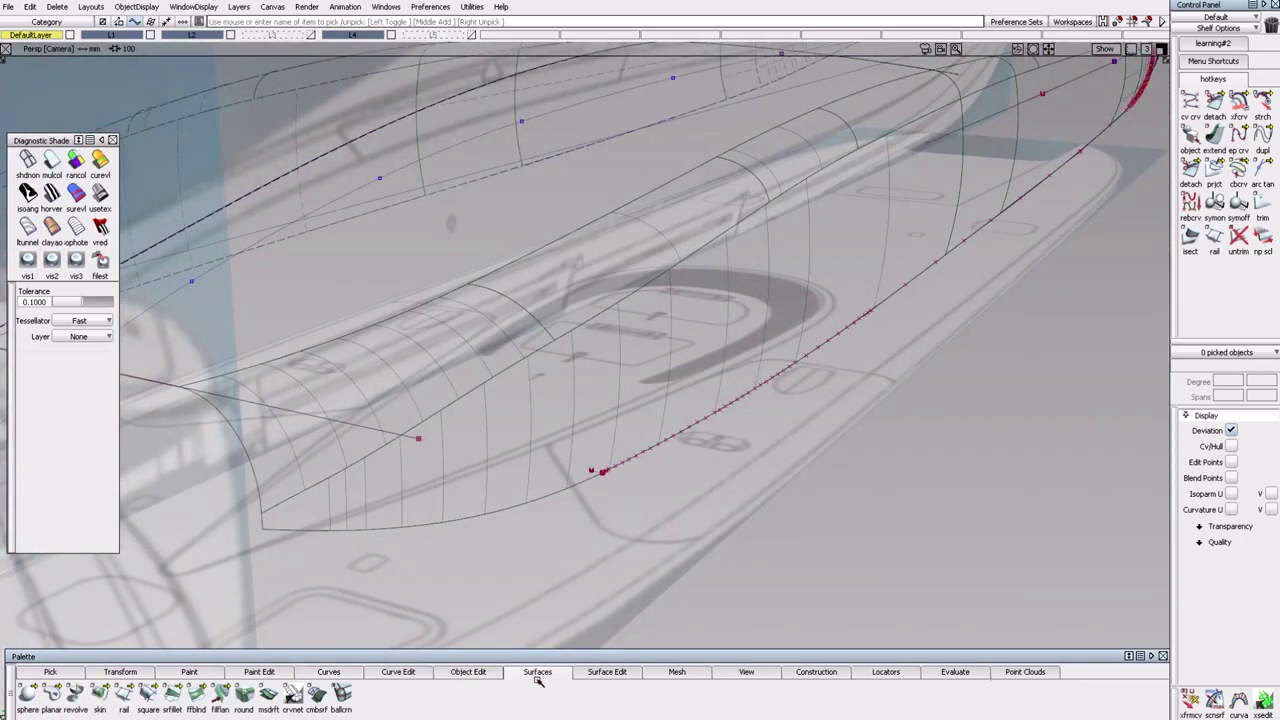
left_click(124, 693)
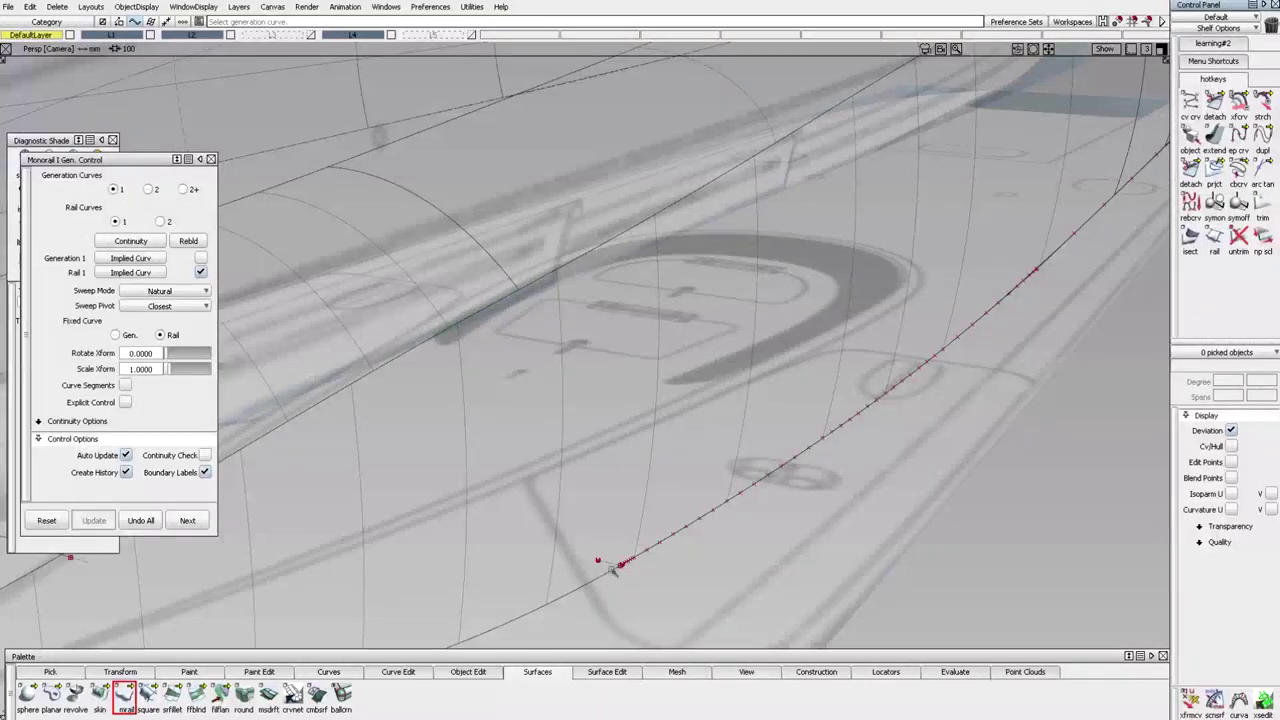
left_click(678, 549)
left_click_drag(678, 549, 540, 390, "alt+shift")
left_click(729, 366)
left_click_drag(729, 366, 164, 208, "alt+shift")
left_click_drag(872, 435, 812, 298, "alt+shift")
left_click(812, 298)
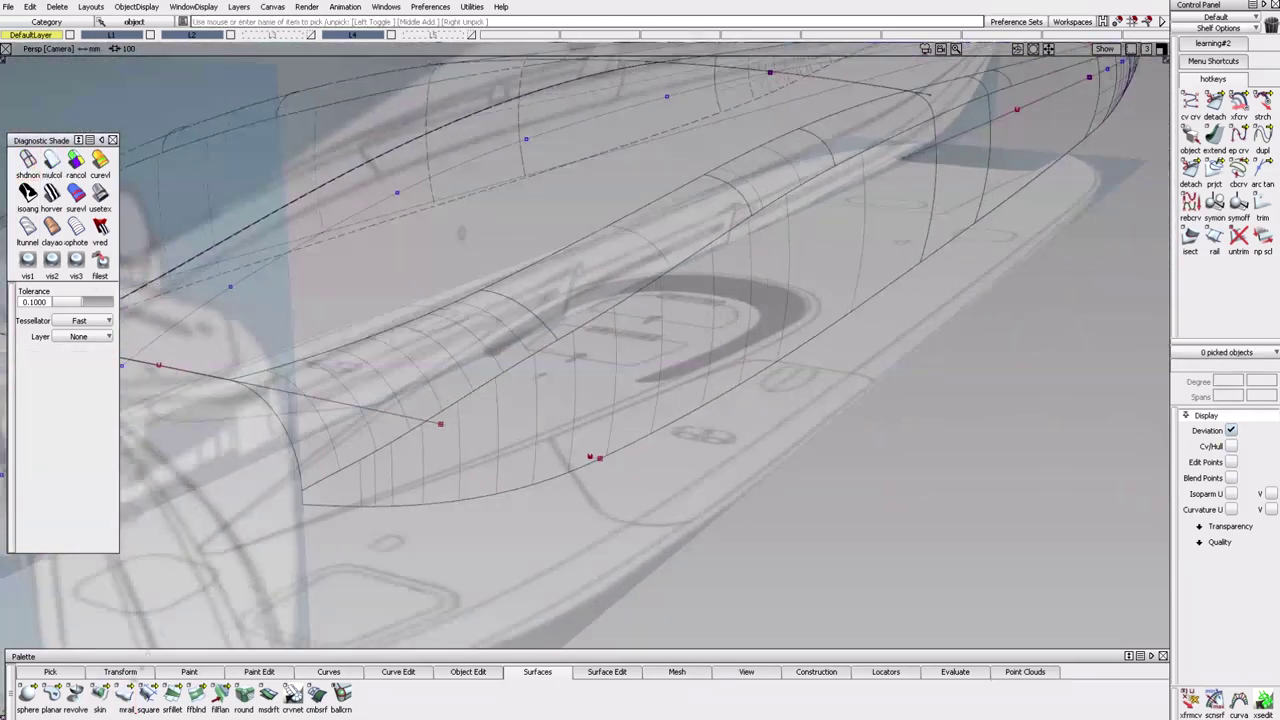
Sweep the short curve along the side surface's own lower edge as a single-rail surface.
left_click(124, 693)
left_click(627, 452)
left_click_drag(627, 452, 770, 324, "alt+shift")
left_click(770, 324)
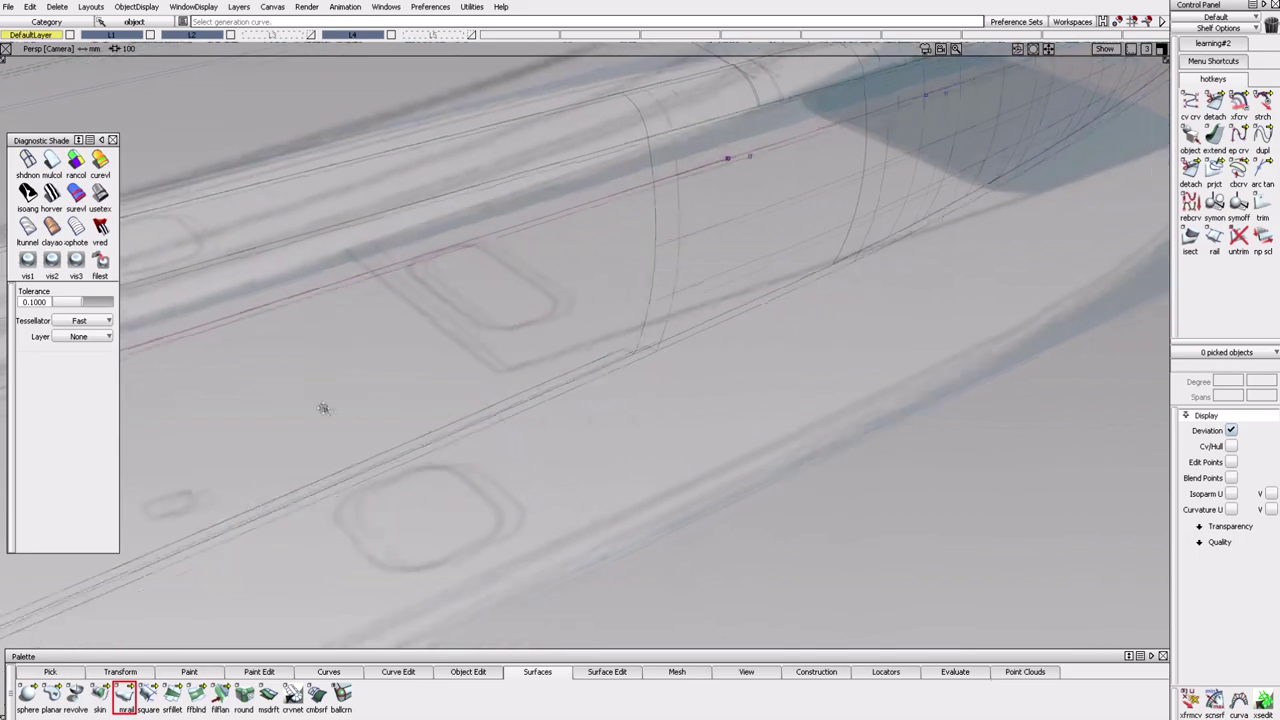
Continue the single-rail strip along the lower edges of the side surfaces toward the bow.
left_click(673, 335)
left_click(497, 414)
left_click_drag(806, 463, 815, 425, "alt+shift")
left_click(845, 395)
left_click_drag(766, 302, 540, 430, "alt+shift")
Pick the side and rim surfaces at the bow in the side view and hide them.
right_click_drag(540, 430, 664, 366, "alt+shift")
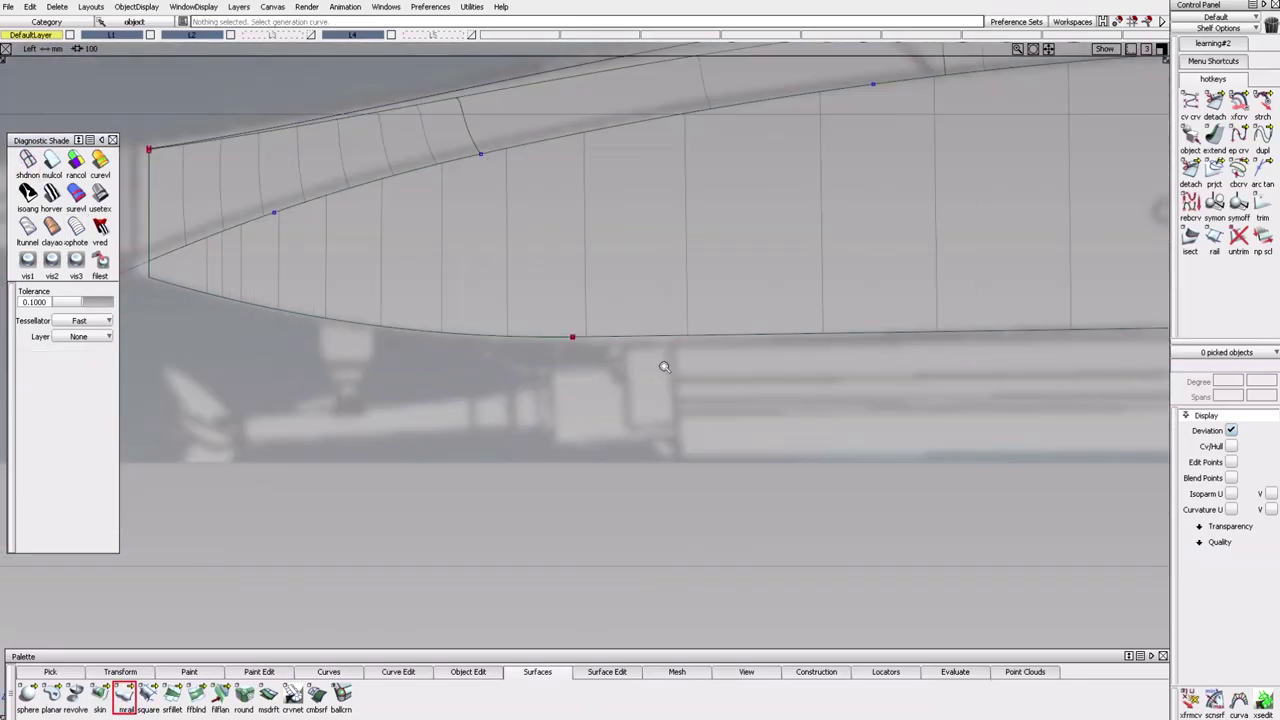
left_click_drag(737, 382, 663, 494, "alt+shift")
right_click_drag(763, 457, 766, 489, "ctrl+shift")
left_click(763, 253)
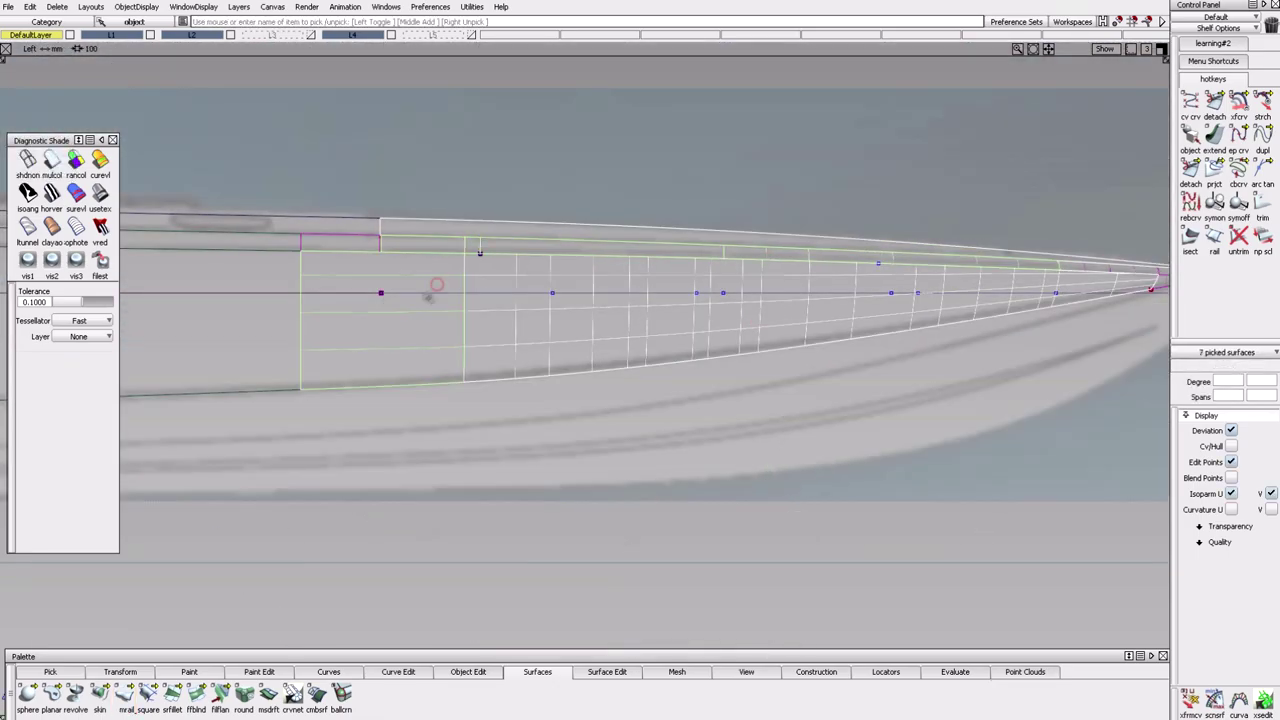
right_click_drag(480, 253, 630, 365, "alt+shift")
left_click(630, 365)
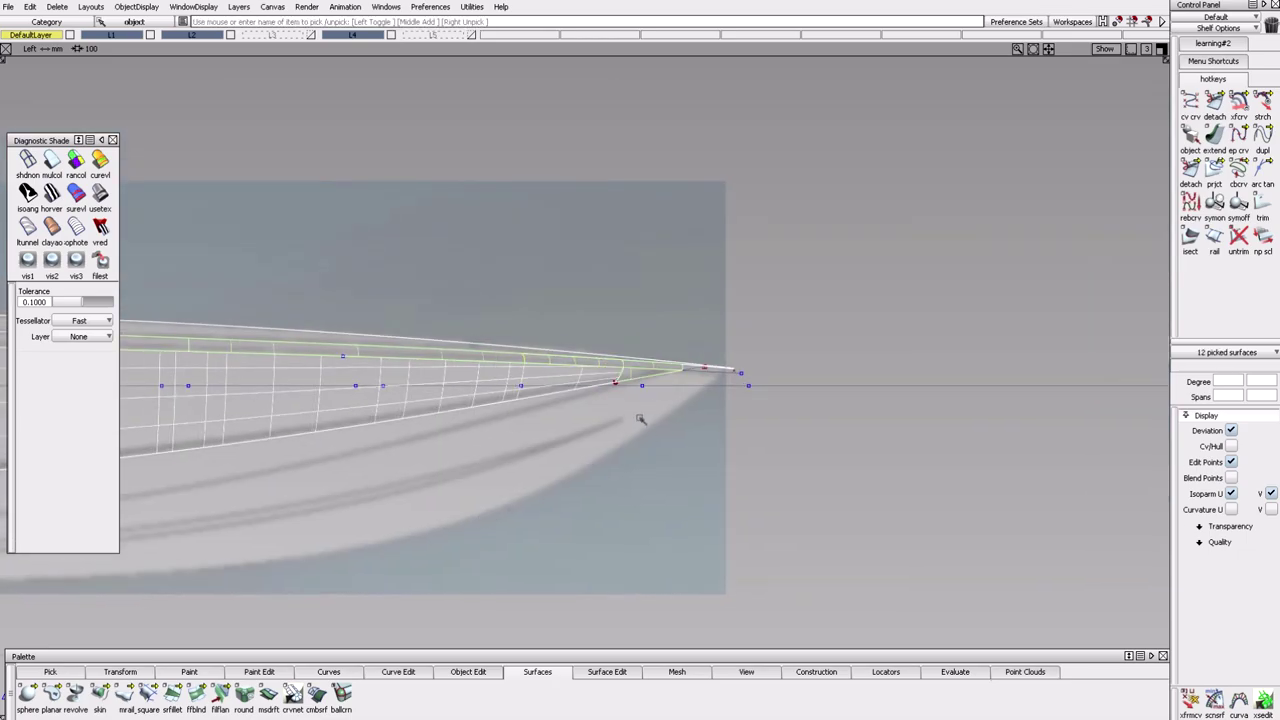
left_click(123, 6)
left_click(150, 50)
Check the flange strip against the hull surfaces and reference images in the orthographic views.
right_click_drag(700, 400, 723, 471, "alt+shift")
left_click_drag(723, 471, 634, 478, "alt+shift")
right_click_drag(634, 478, 689, 516, "alt+shift")
left_click(91, 6)
right_click_drag(262, 495, 168, 228, "alt+shift")
right_click_drag(609, 151, 849, 209, "alt+shift")
middle_click_drag(849, 209, 900, 200, "alt+shift")
right_click_drag(900, 200, 857, 44, "alt+shift")
left_click(200, 35)
left_click(268, 113)
left_click_drag(524, 216, 527, 238)
middle_click_drag(529, 238, 823, 455, "alt+shift")
right_click_drag(823, 455, 761, 410, "alt+shift")
middle_click_drag(761, 410, 961, 407)
right_click_drag(963, 408, 963, 408)
left_click(193, 6)
left_click(257, 114)
left_click_drag(690, 420, 800, 548, "alt+shift")
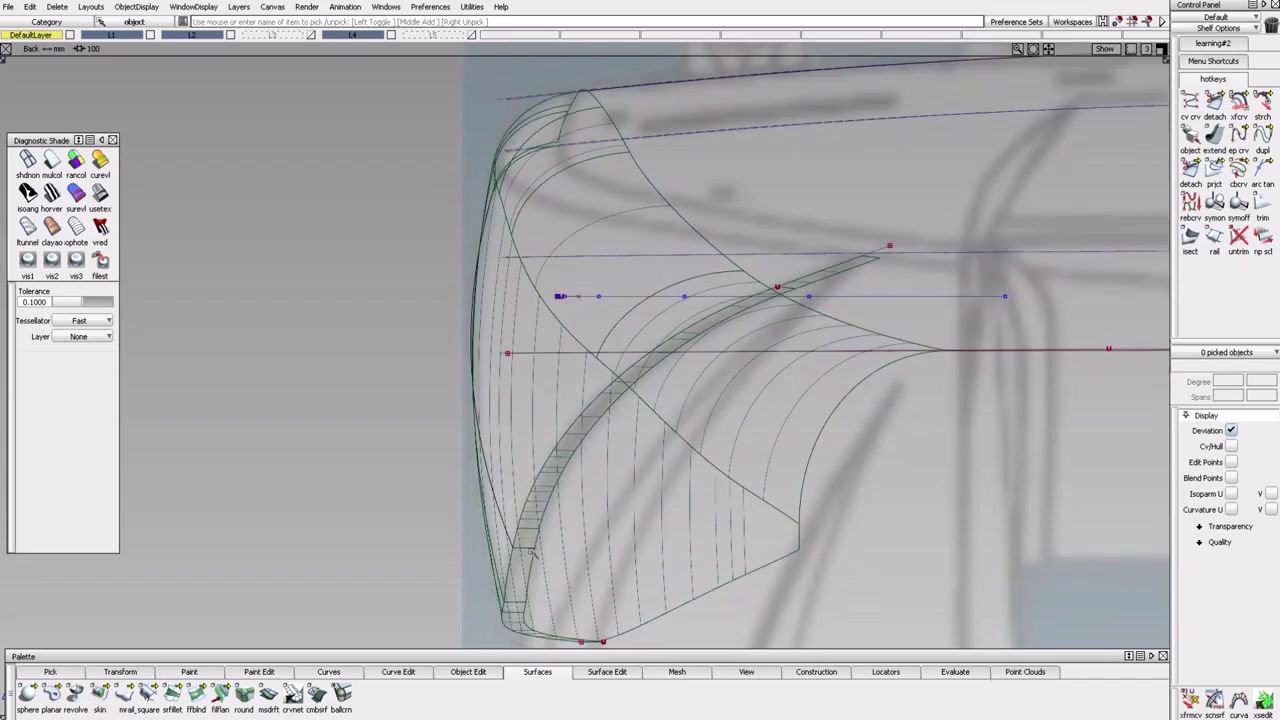
Try drawing a chain of tangent arcs along the bow flange strip in the top view.
key("ctrl+z")
key("ctrl+z")
key("ctrl+z")
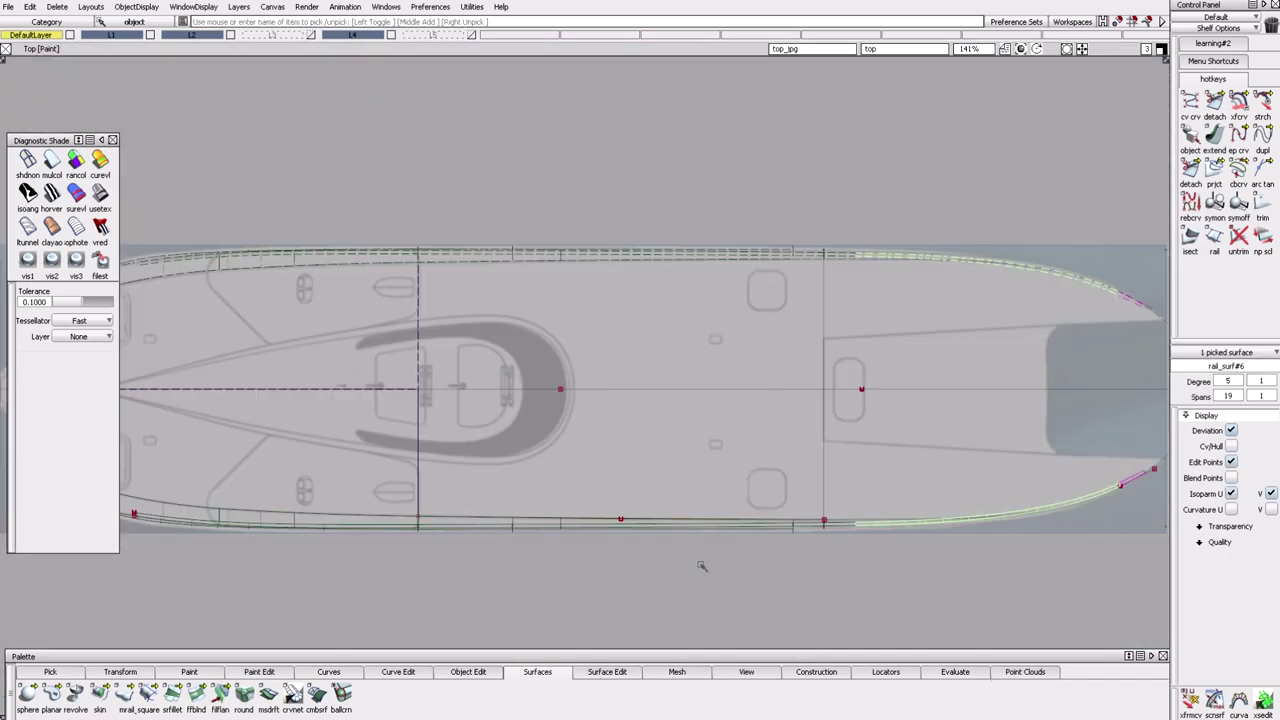
key("ctrl+z")
key("ctrl+z")
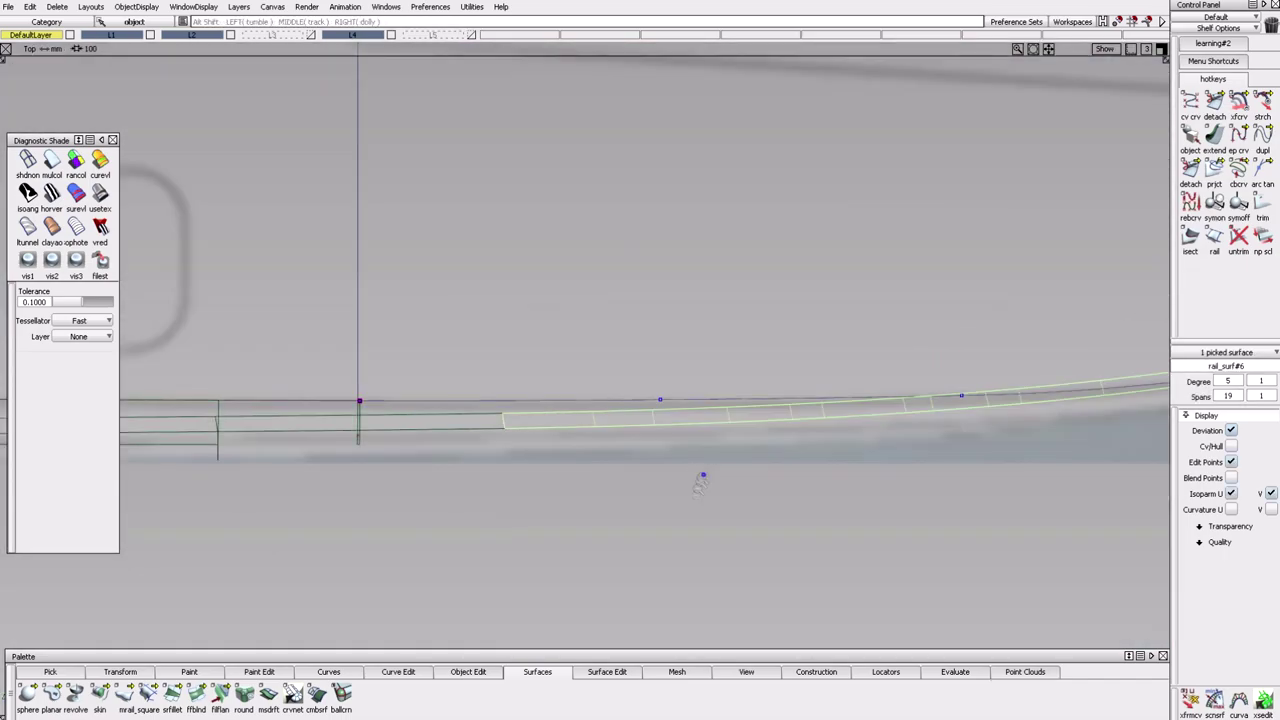
key("ctrl+z")
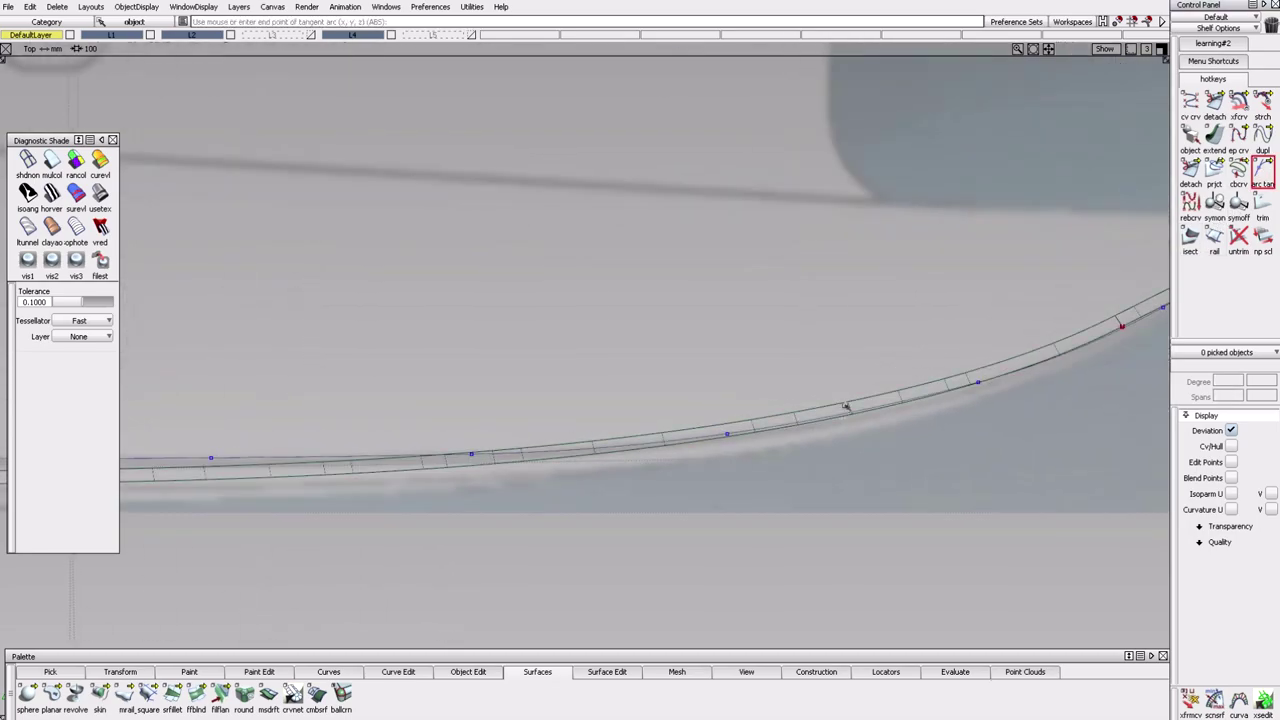
left_click(444, 458)
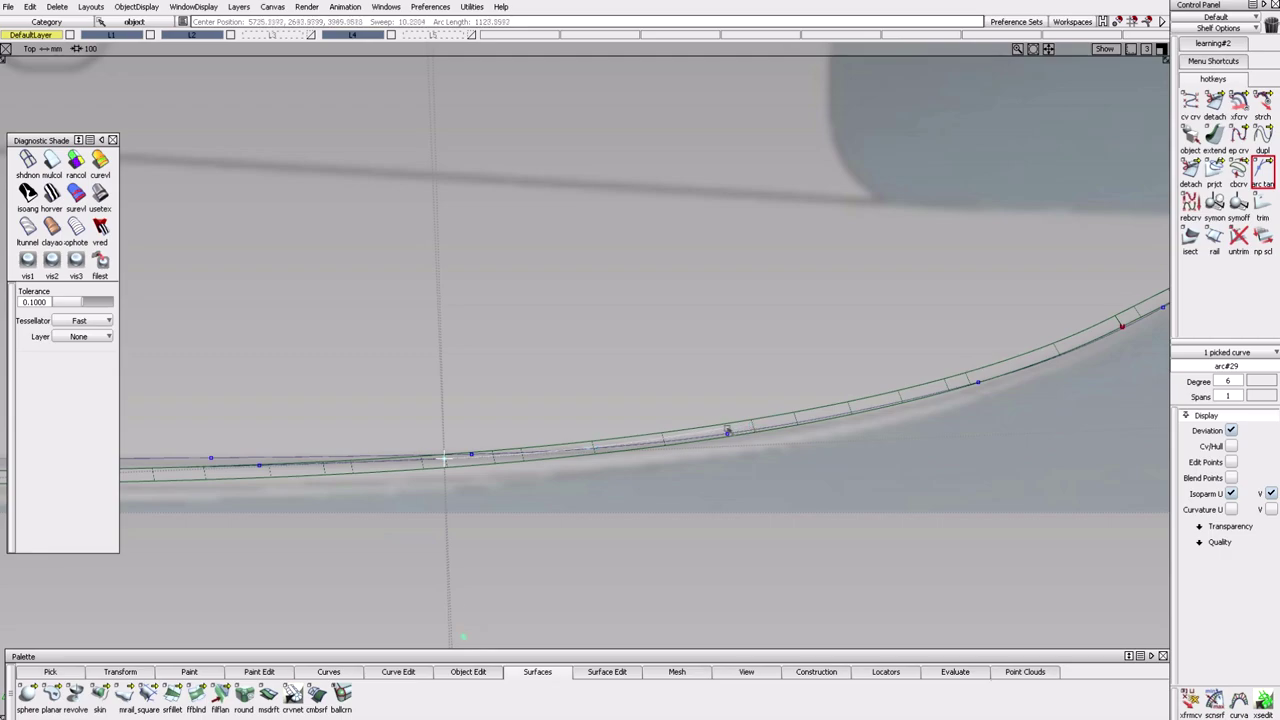
key("ctrl+z")
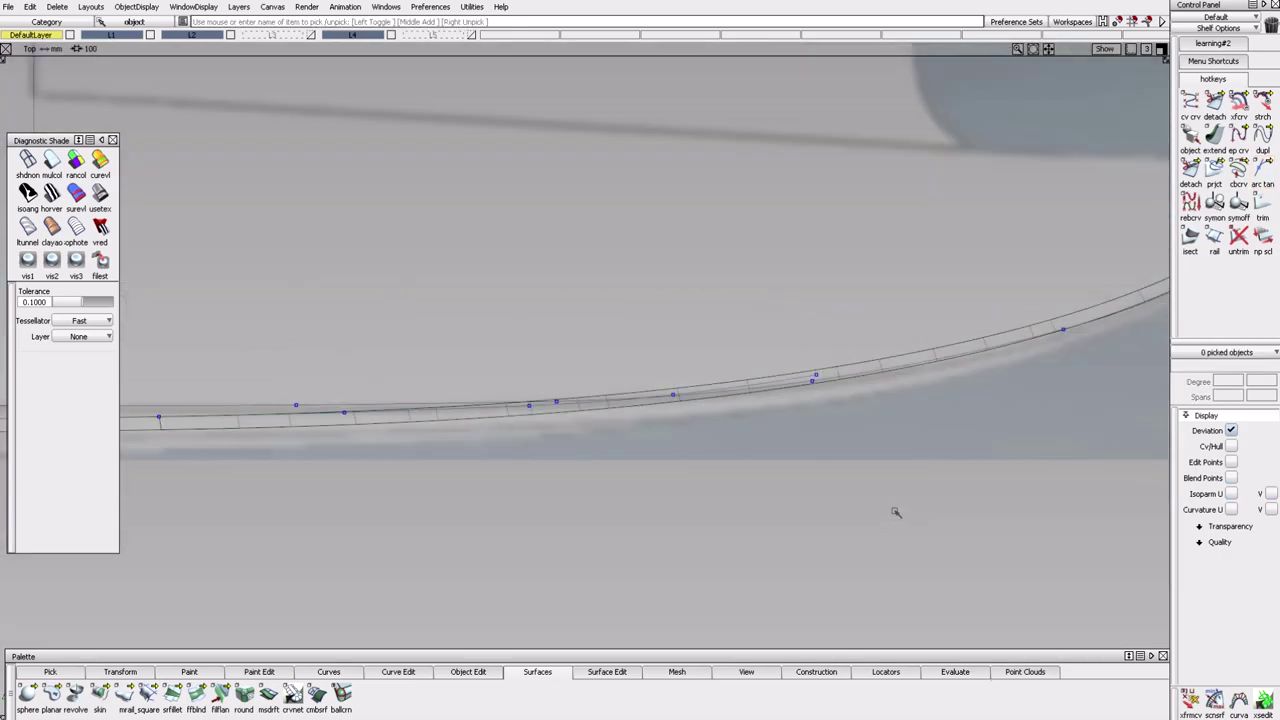
left_click_drag(782, 540, 782, 570, "ctrl+shift")
left_click(560, 462)
Undo the trial tangent arcs and assign the old construction arcs near the bow to layer L5.
key("ctrl+z")
key("ctrl+z")
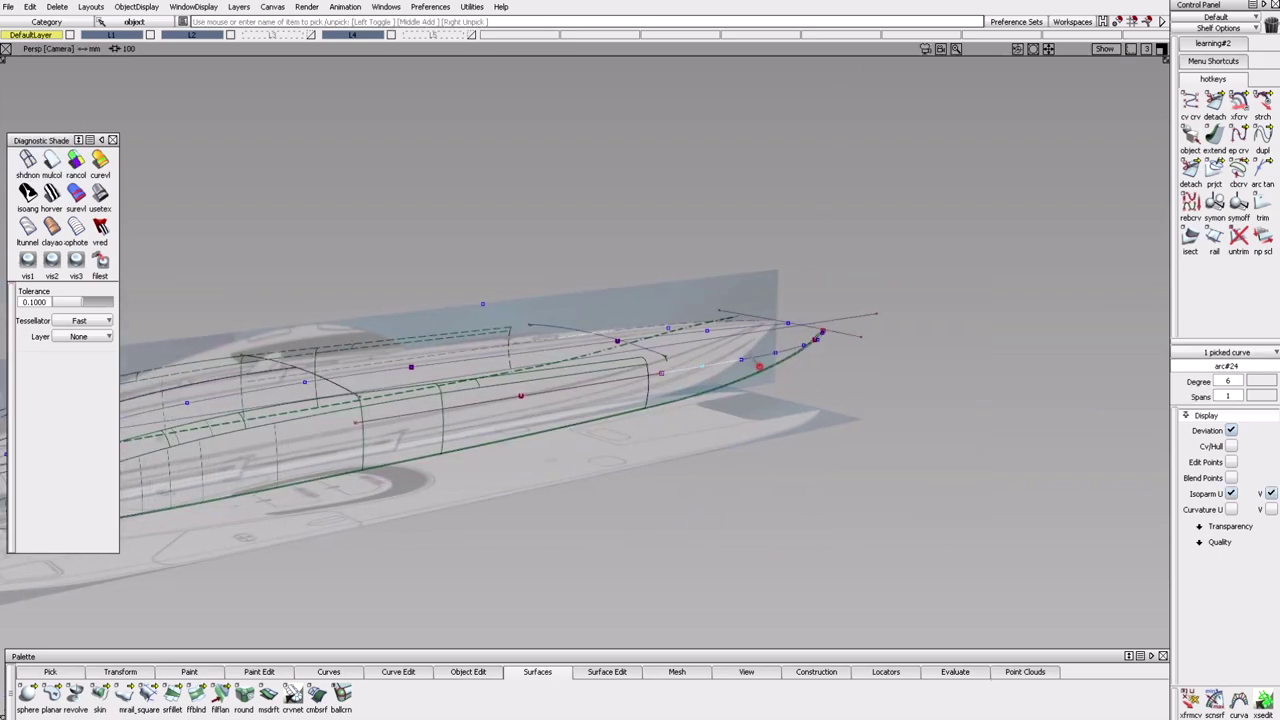
key("ctrl+z")
key("ctrl+z")
key("ctrl+z")
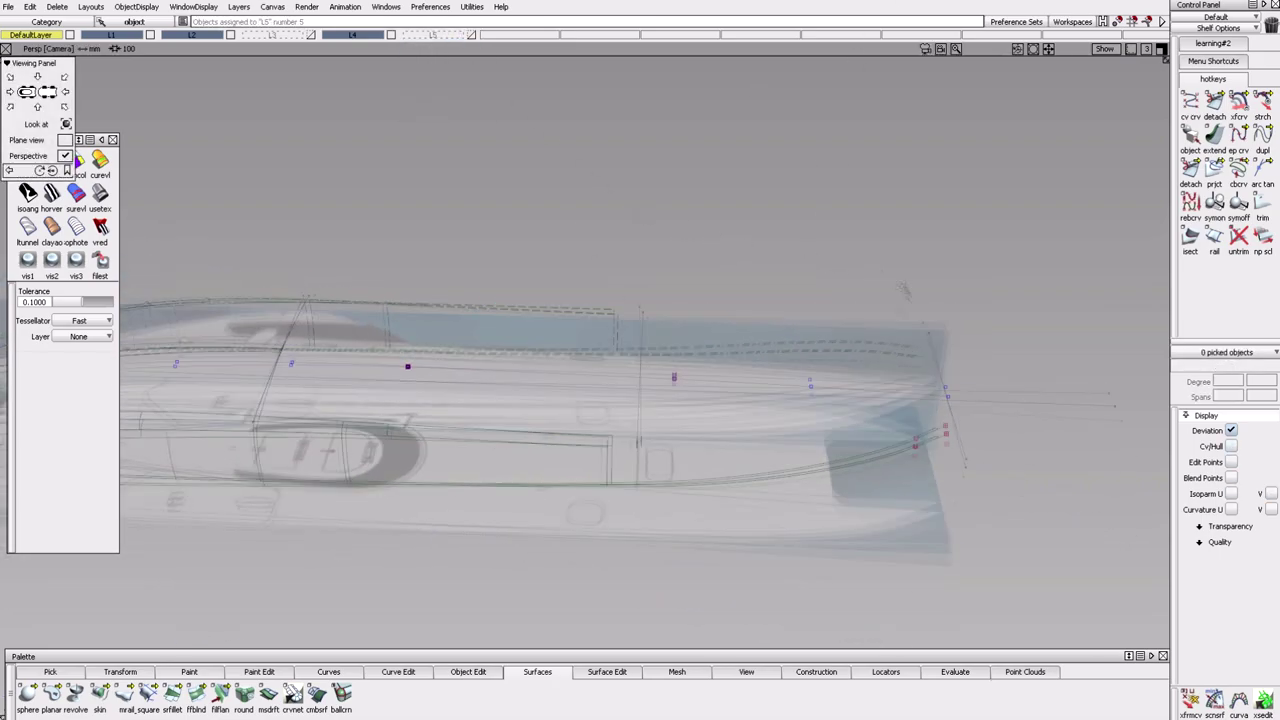
Assign the remaining centreline and profile construction curves around the bow to layer L5.
key("ctrl+z")
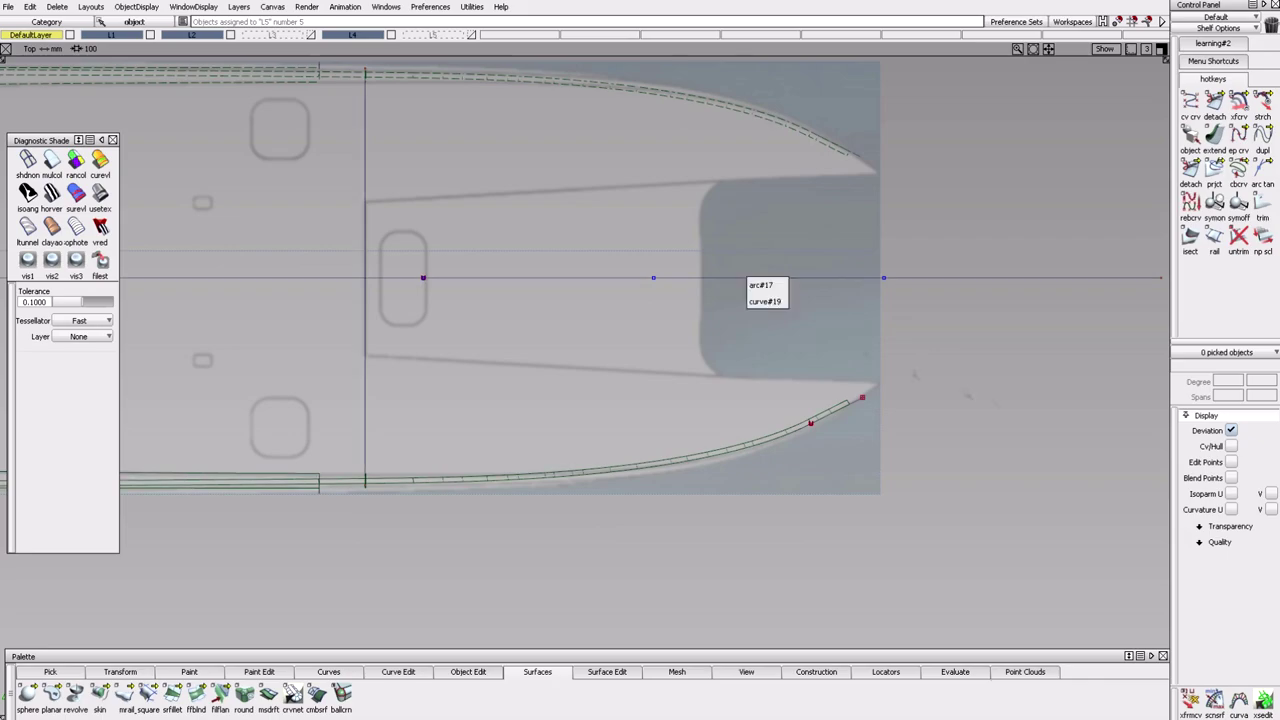
key("ctrl+z")
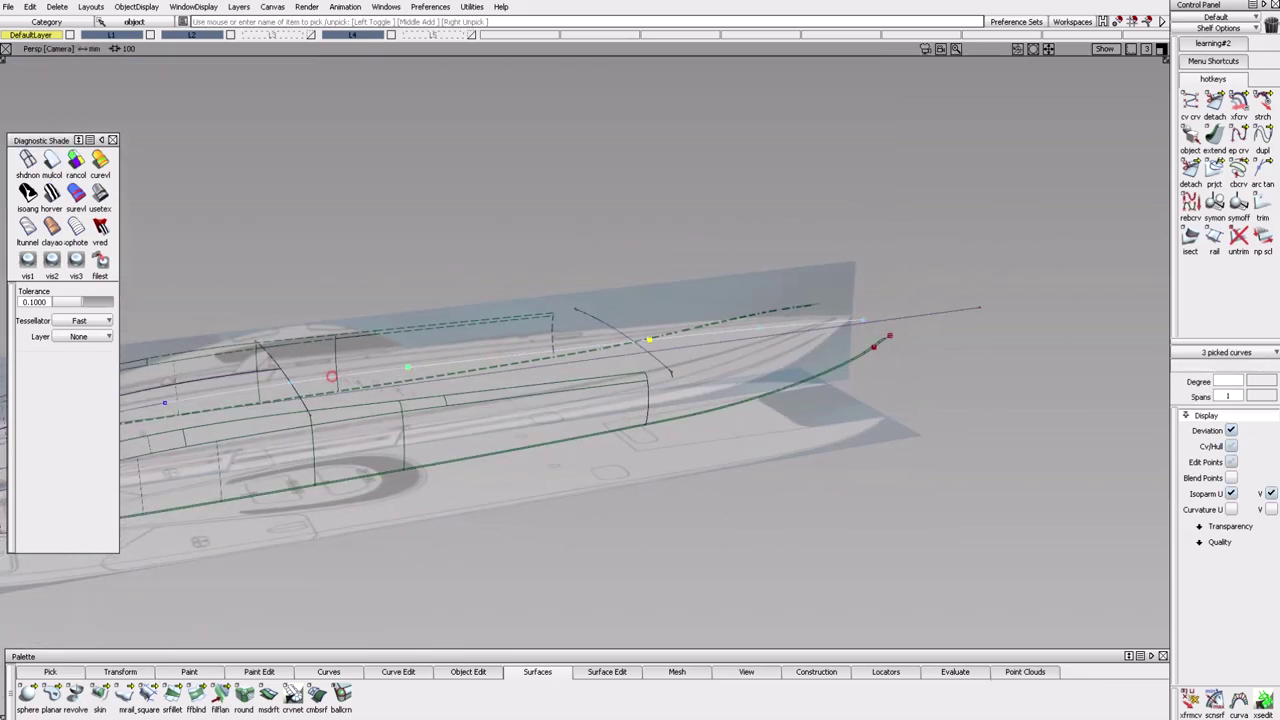
key("ctrl+z")
key("ctrl+z")
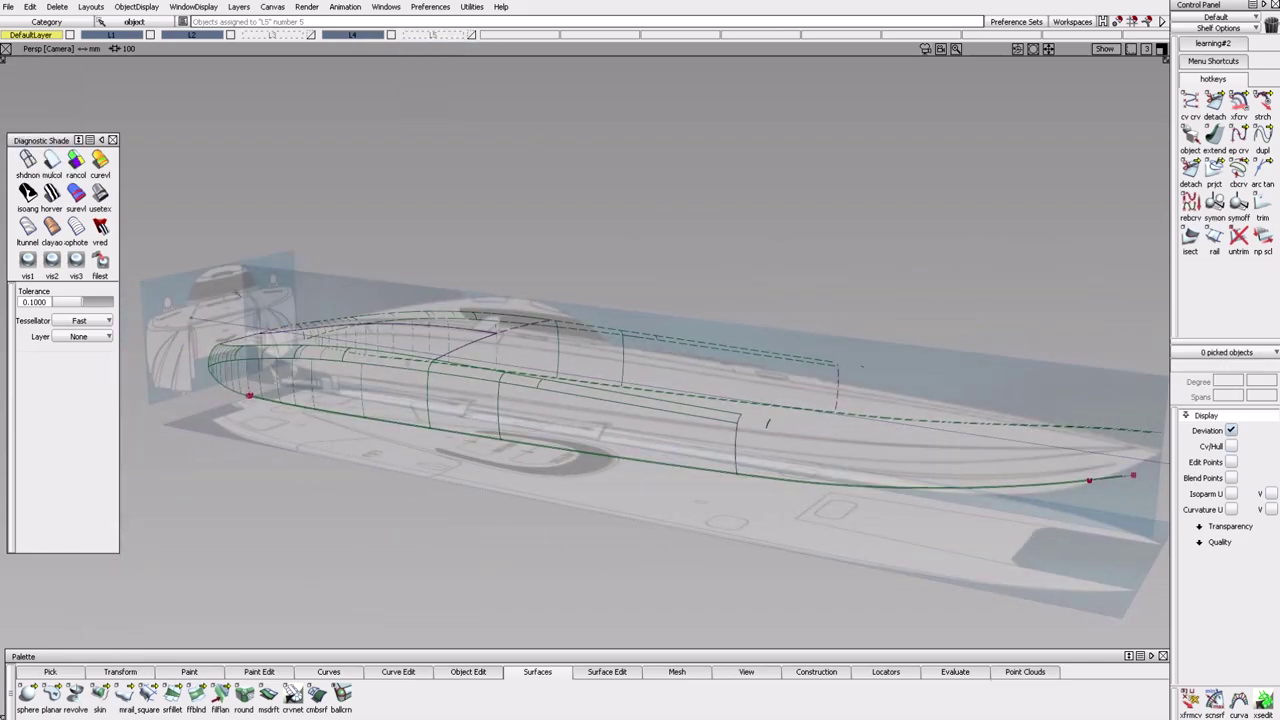
key("ctrl+z")
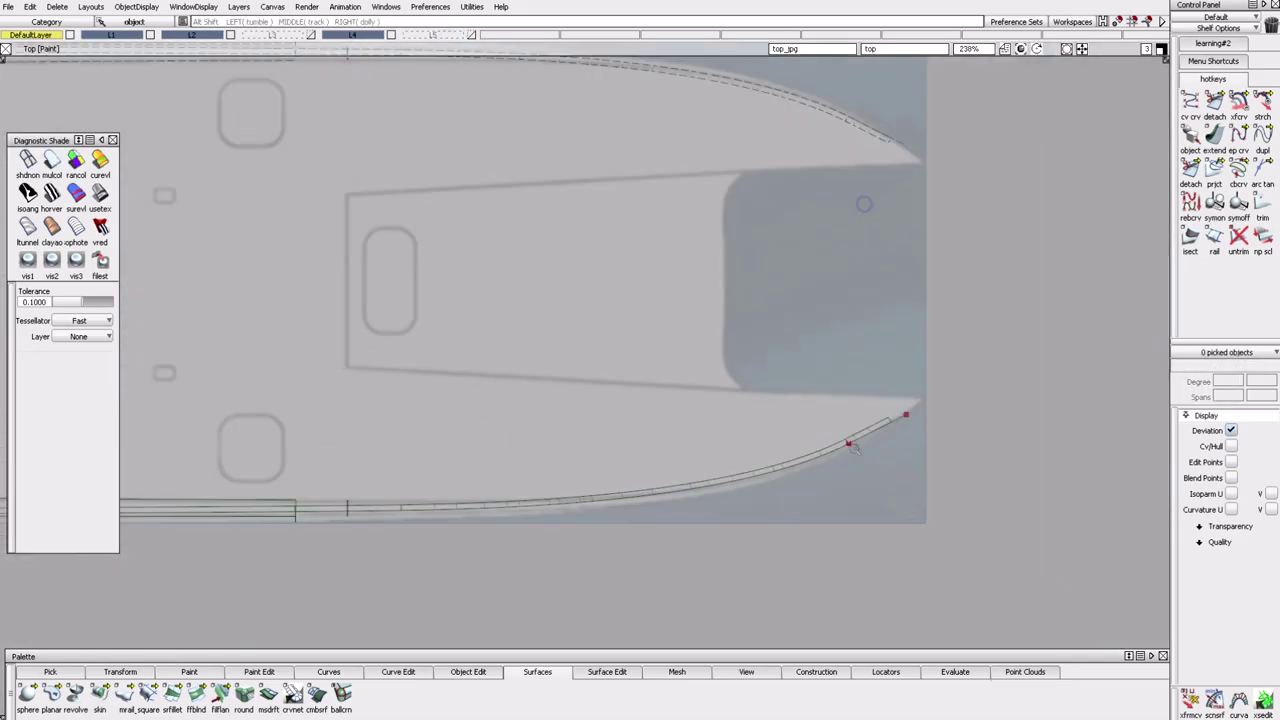
Draw a chain of three tangent arcs along the flange strip to its bow end in the top view, and delete the guidelines.
key("ctrl+z")
left_click(1261, 178)
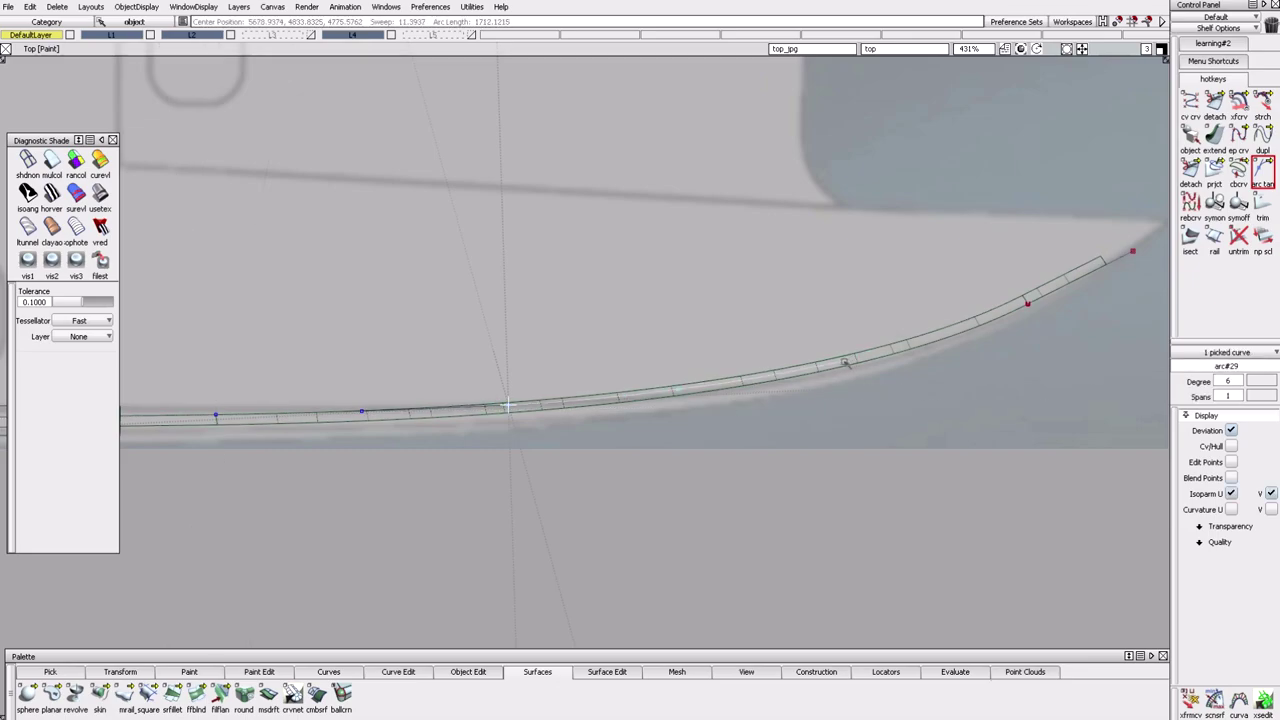
left_click(843, 362)
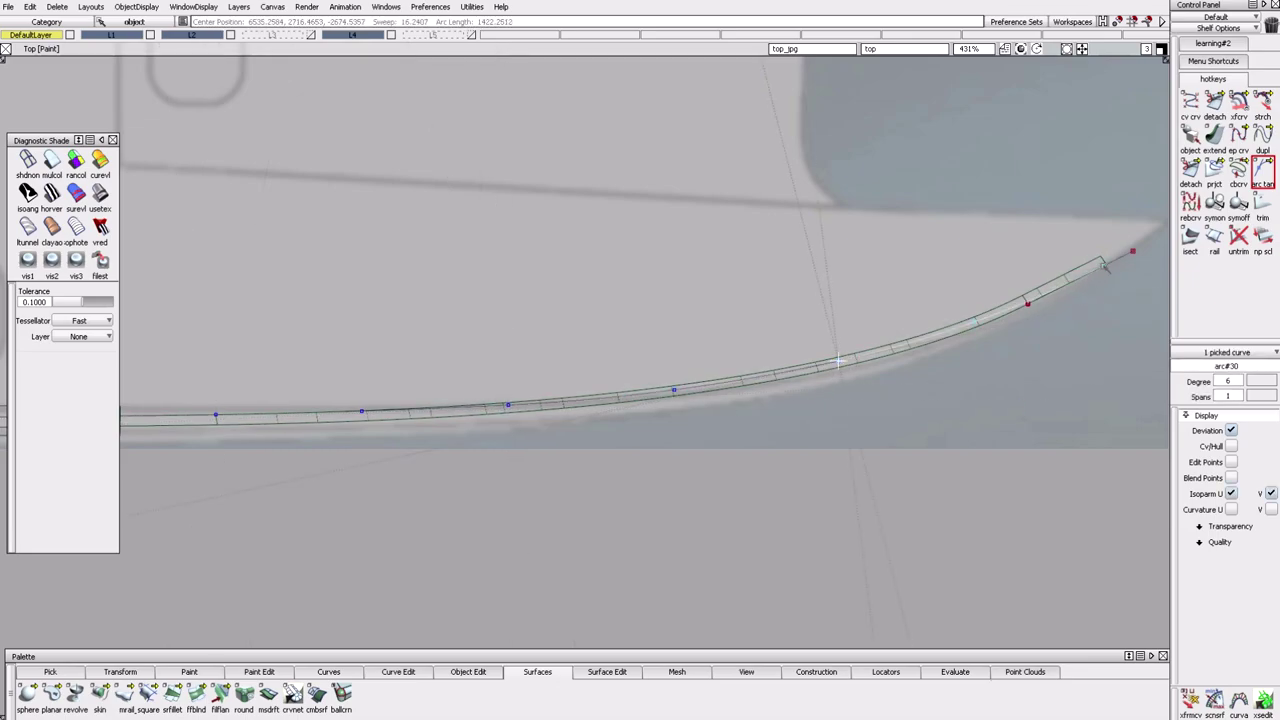
key("F2")
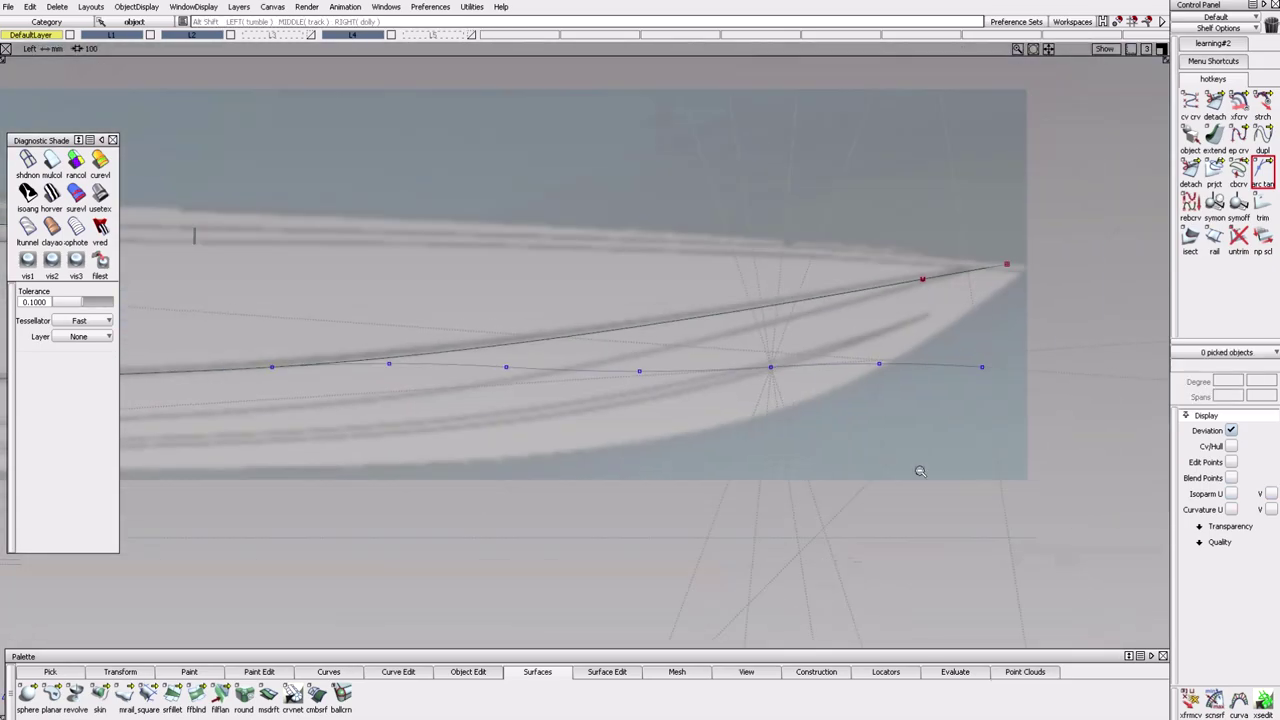
left_click(57, 6)
left_click(80, 73)
right_click_drag(771, 600, 855, 420, "alt+shift")
key("F1")
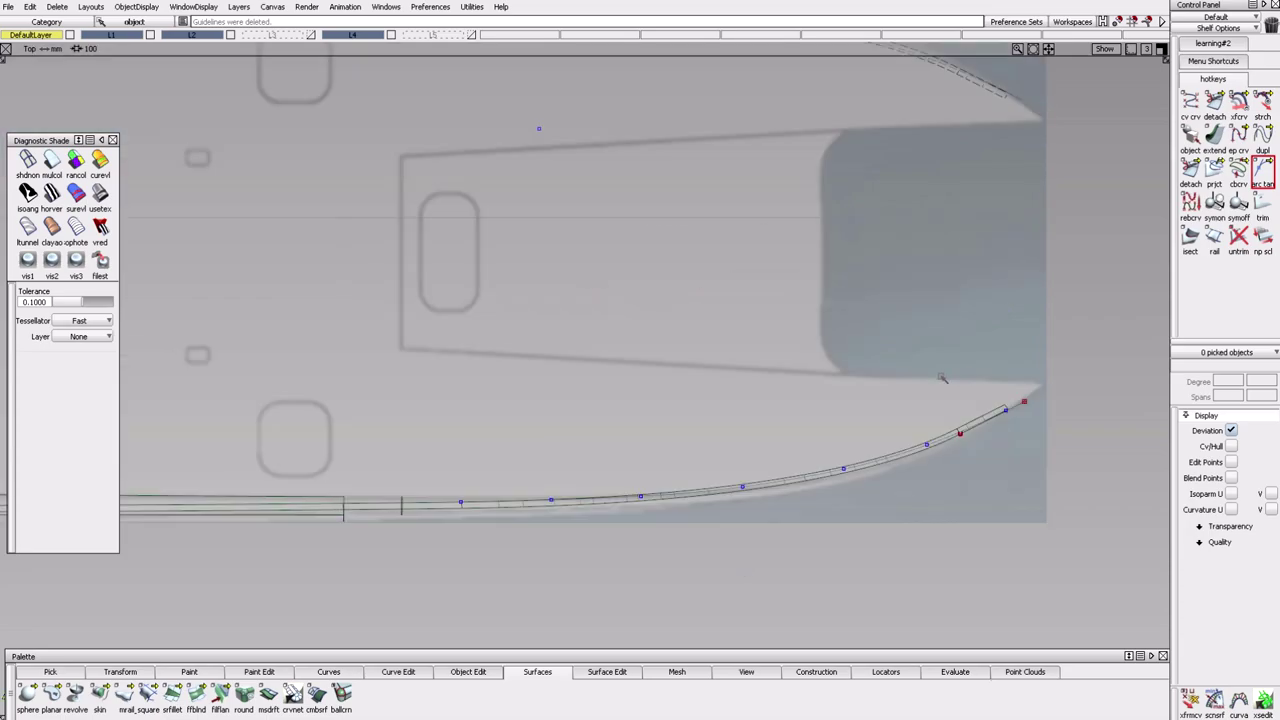
Extend the last arc to the strip's bow end, and set all three arcs to degree 3 with CVs displayed.
scroll(600, 330, "up", 5)
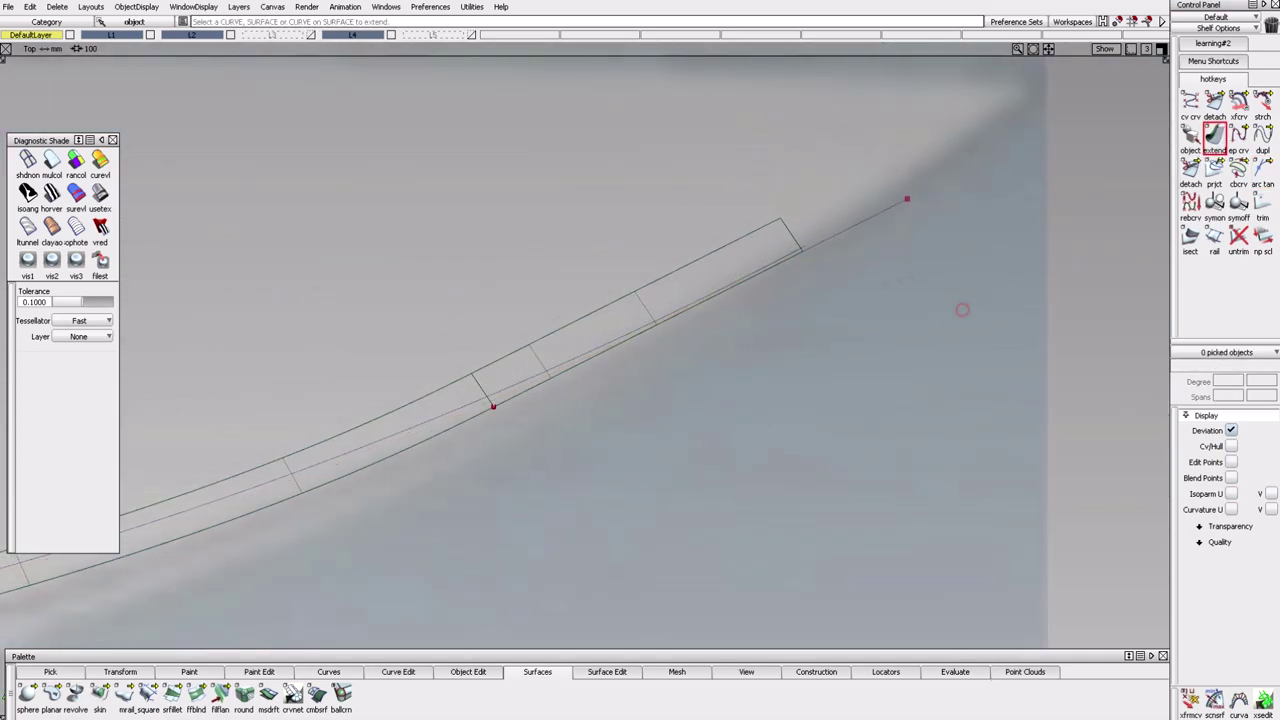
key("F9")
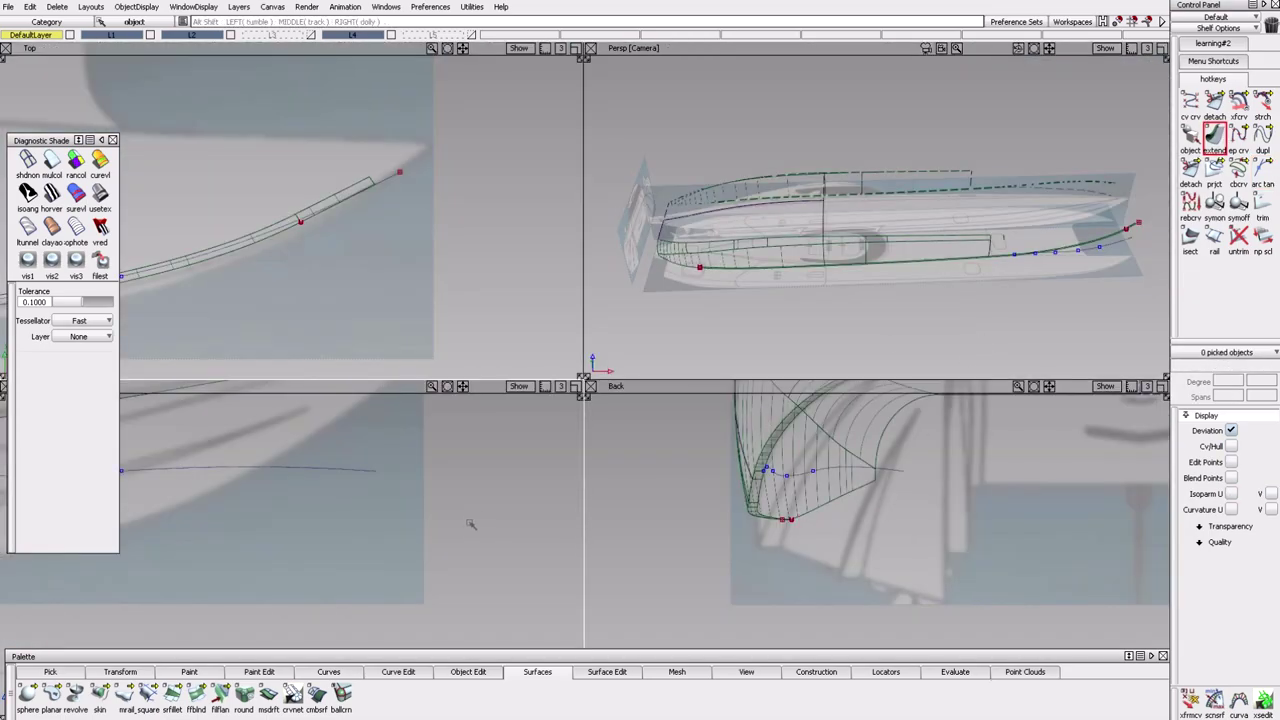
key("F2")
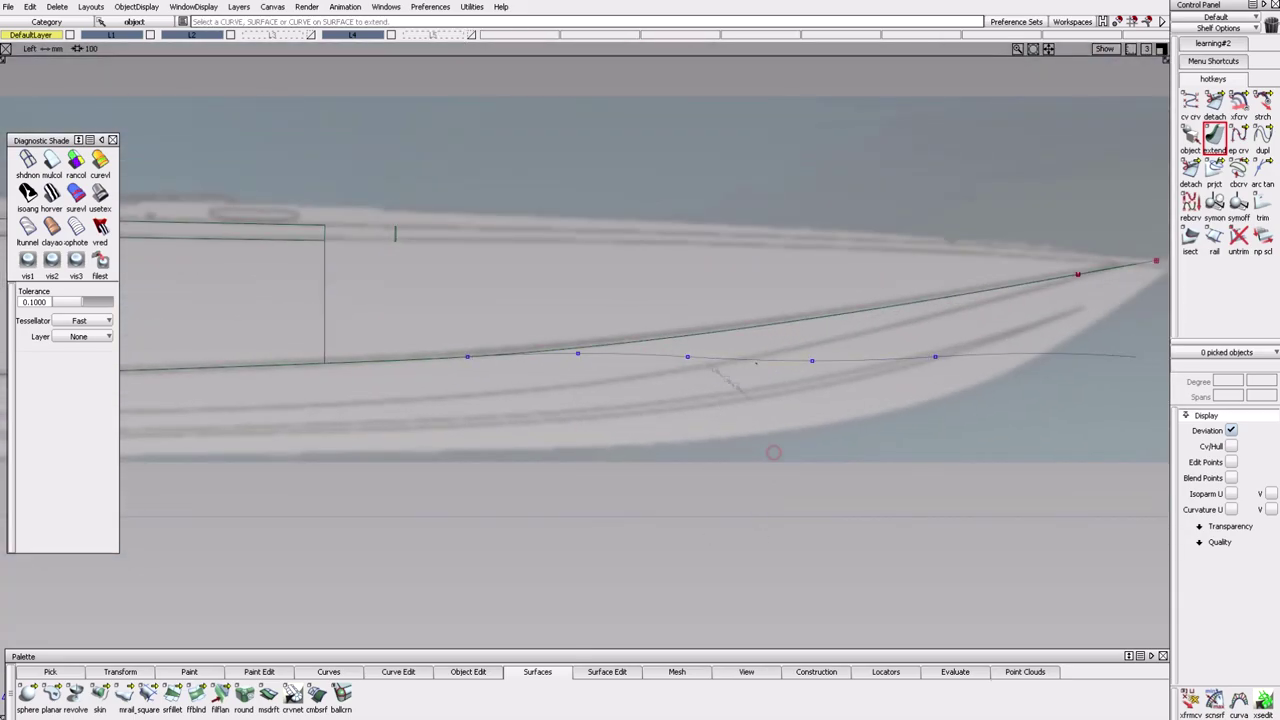
left_click(986, 356)
left_click(1242, 462)
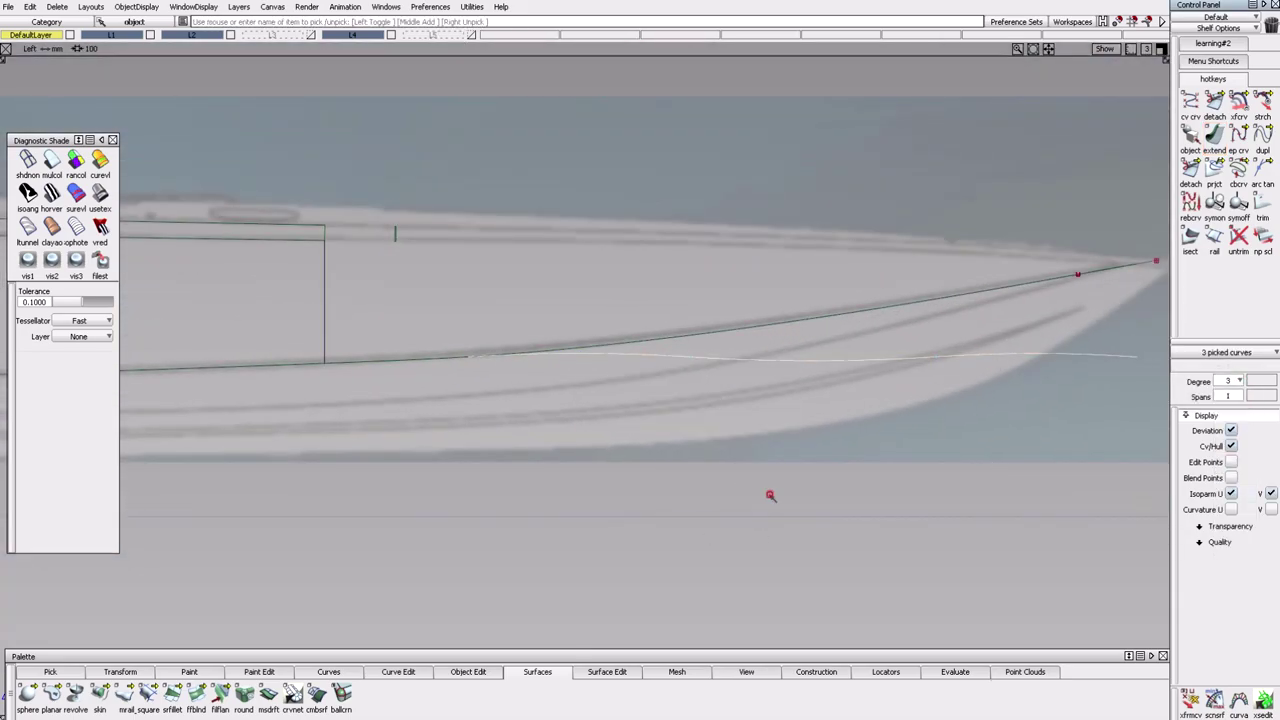
Attach the three tangent arcs into one continuous curve and display its CVs.
key("alt+a")
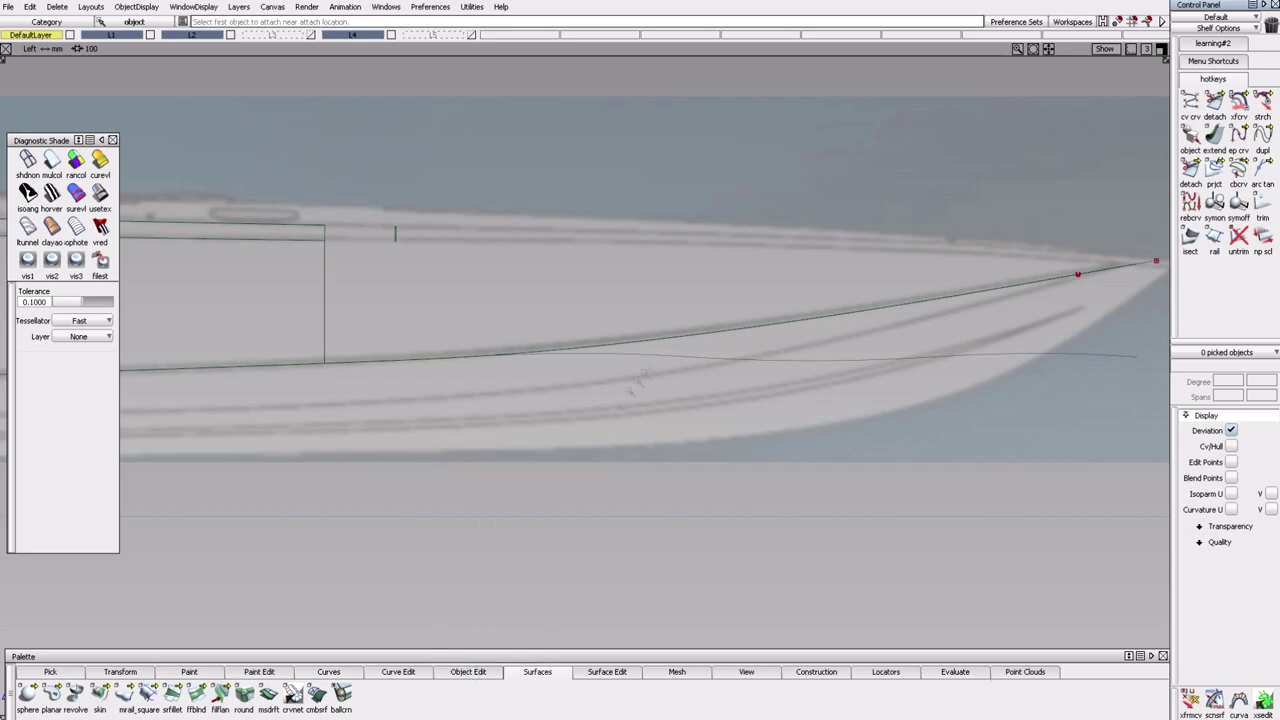
key("Escape")
scroll(918, 365, "down", 2)
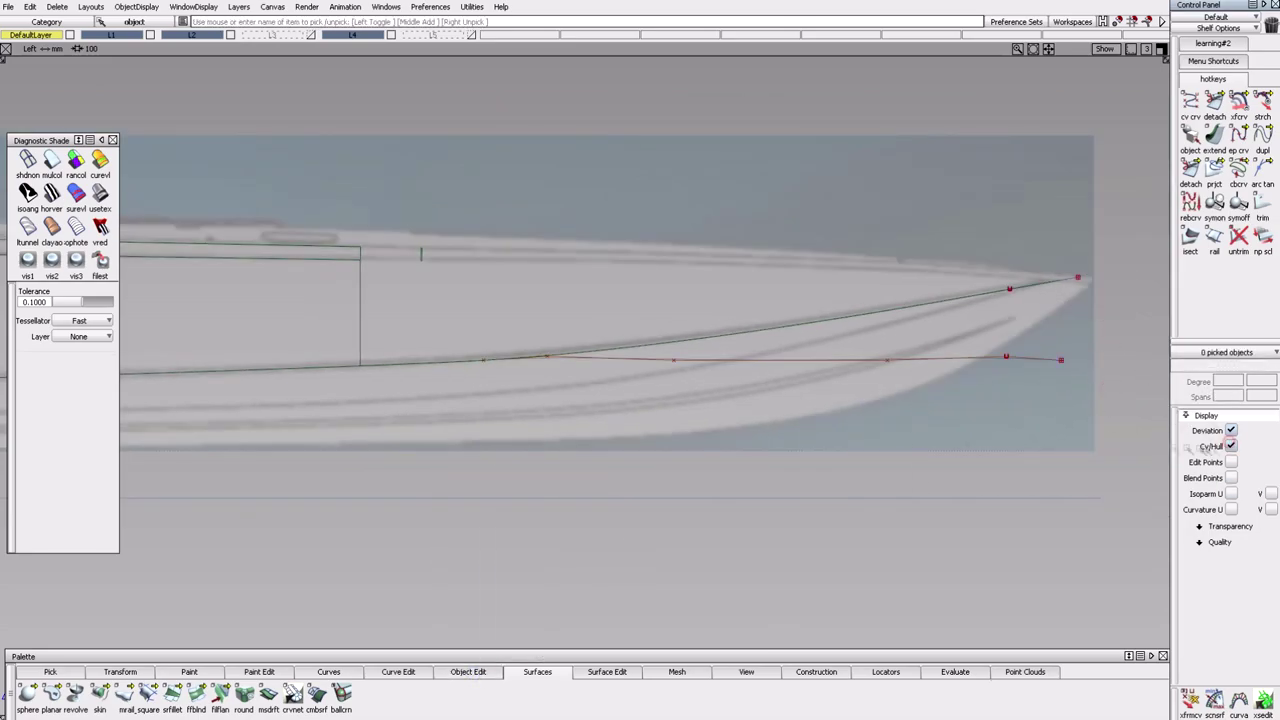
Try to level the curve's five CVs toward the bow with a non-proportional scale in Z.
left_click(867, 522, "ctrl+shift")
left_click_drag(484, 446, 1094, 330)
left_click(547, 357, "shift")
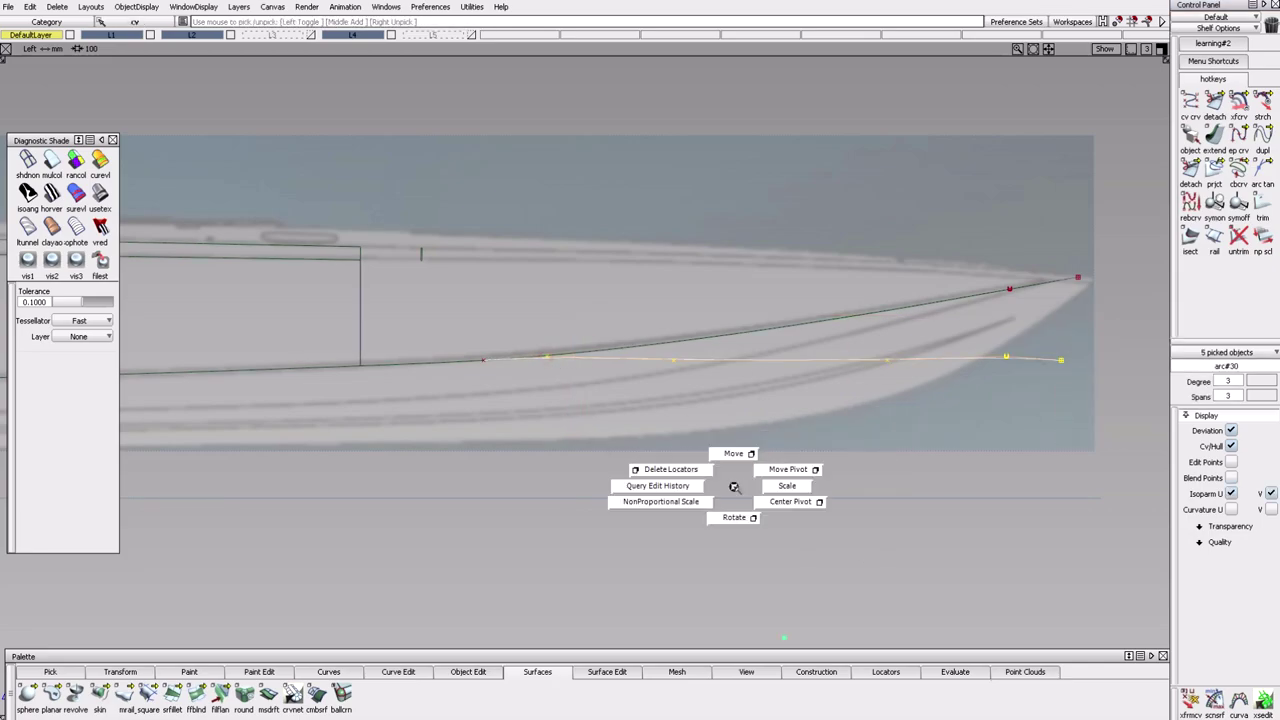
left_click(148, 672)
left_click(103, 706)
left_click_drag(828, 463, 820, 563)
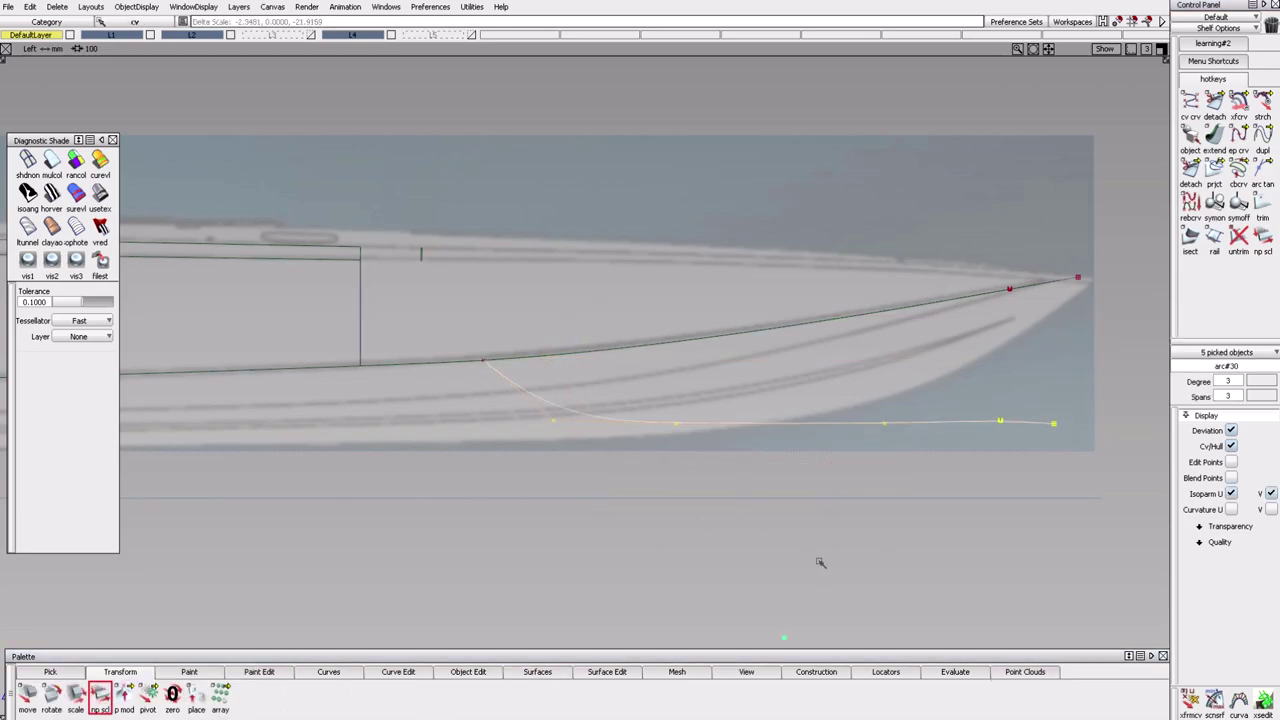
Place the pivot on the curve's bow-end CV and scale the CVs in Z to flatten the curve into a horizontal line.
left_click(903, 491, "ctrl+shift")
left_click(938, 464, "ctrl+shift")
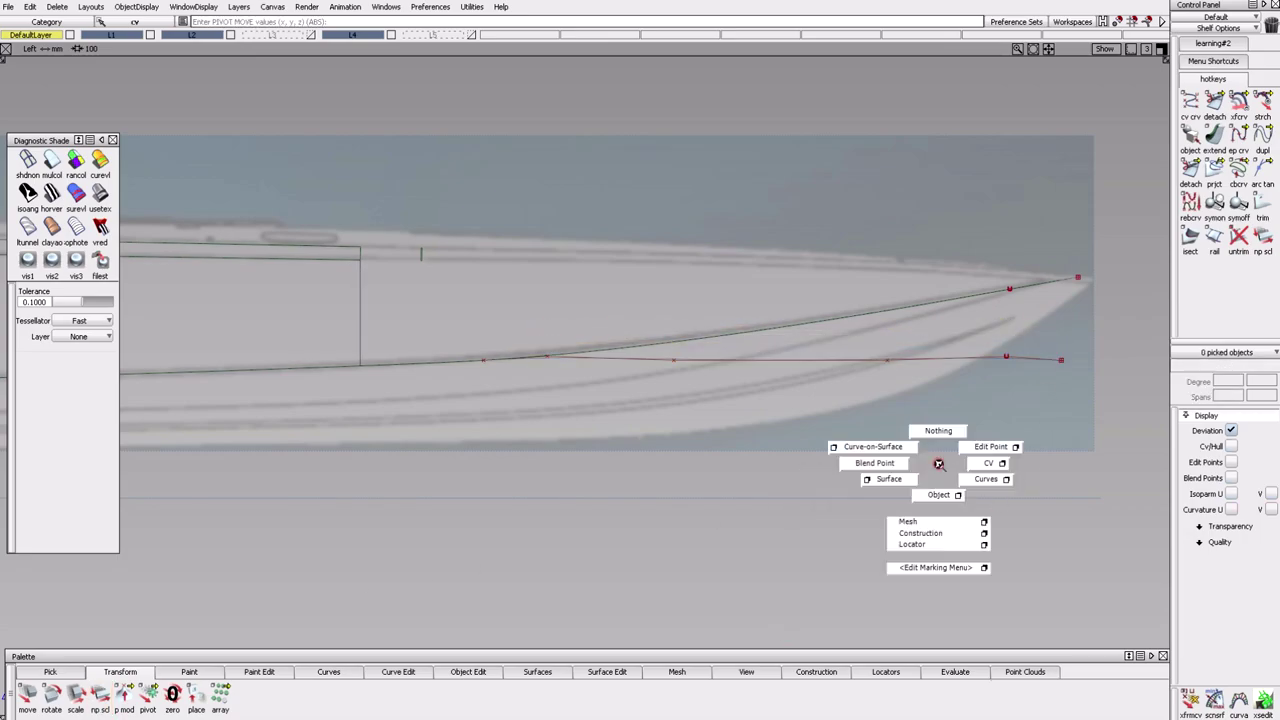
left_click_drag(938, 464, 988, 463, "ctrl+shift")
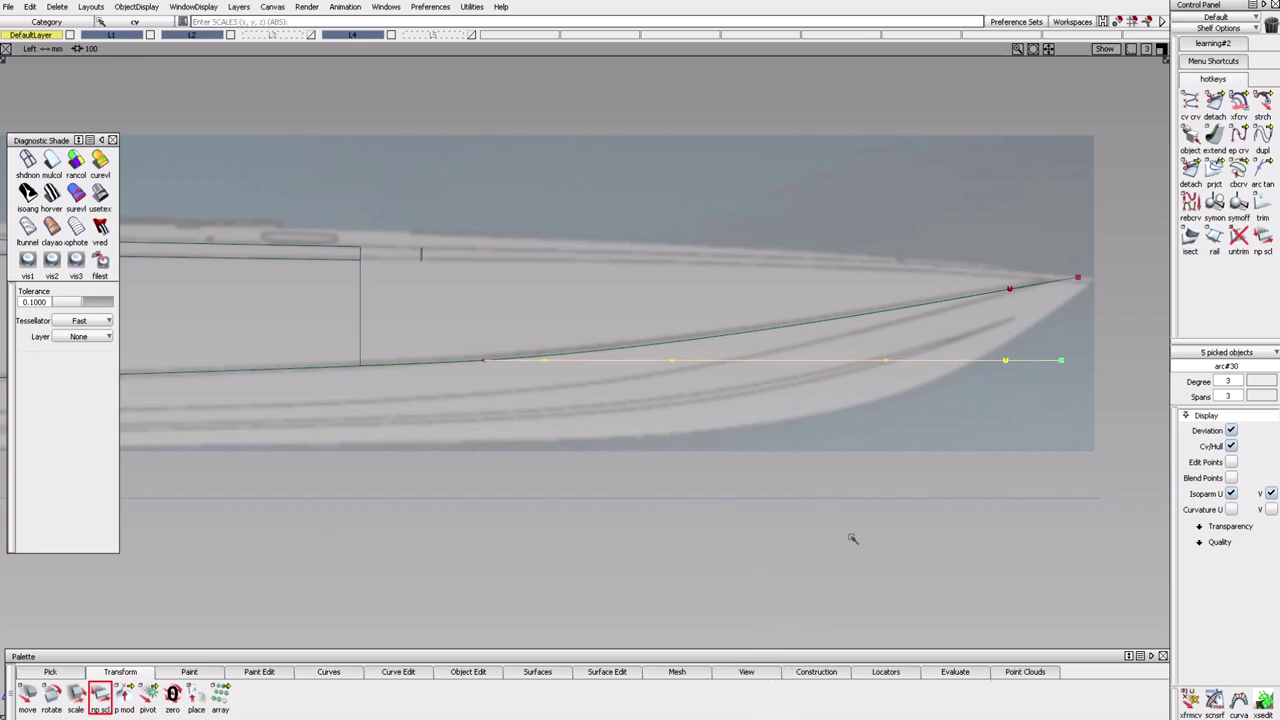
left_click(955, 500, "ctrl+shift")
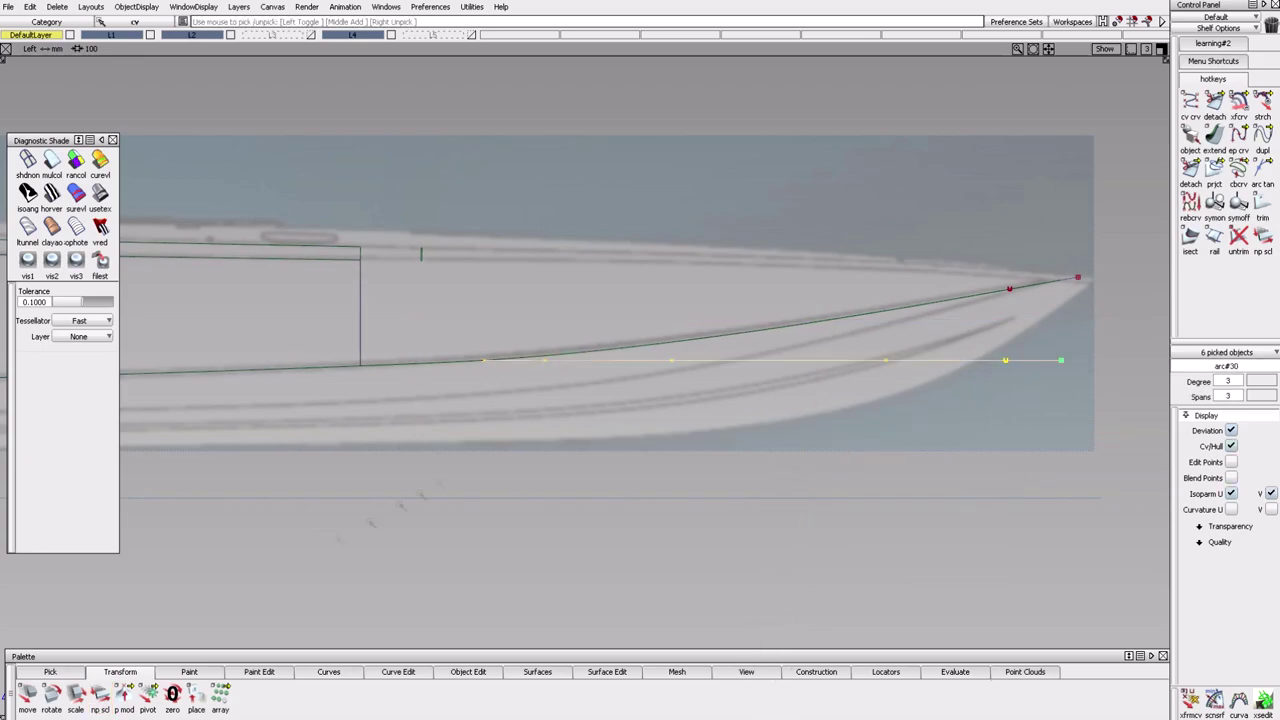
left_click(745, 441, "ctrl+shift")
left_click_drag(664, 413, 723, 551, "ctrl+shift")
Try moving the curve's bow-end CV onto the outer end corner of the flange strip.
right_click_drag(723, 551, 944, 389, "alt+shift")
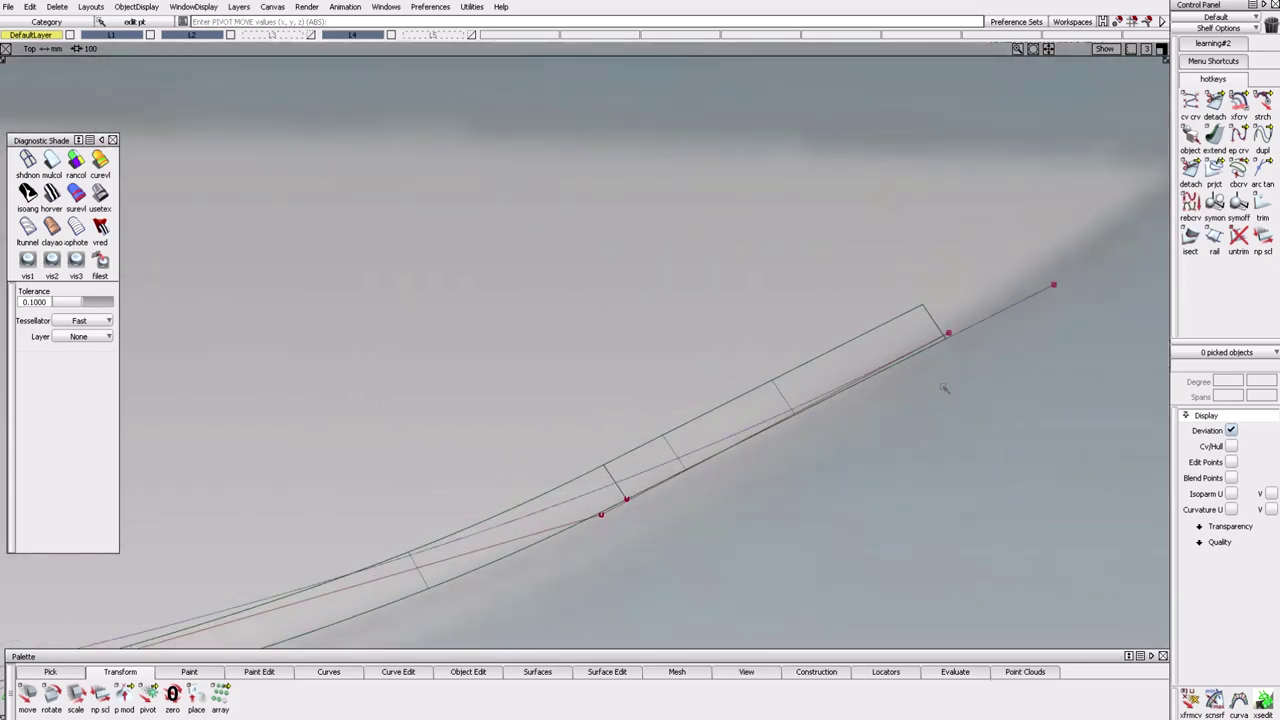
left_click_drag(989, 414, 950, 334, "ctrl+shift")
left_click(950, 334)
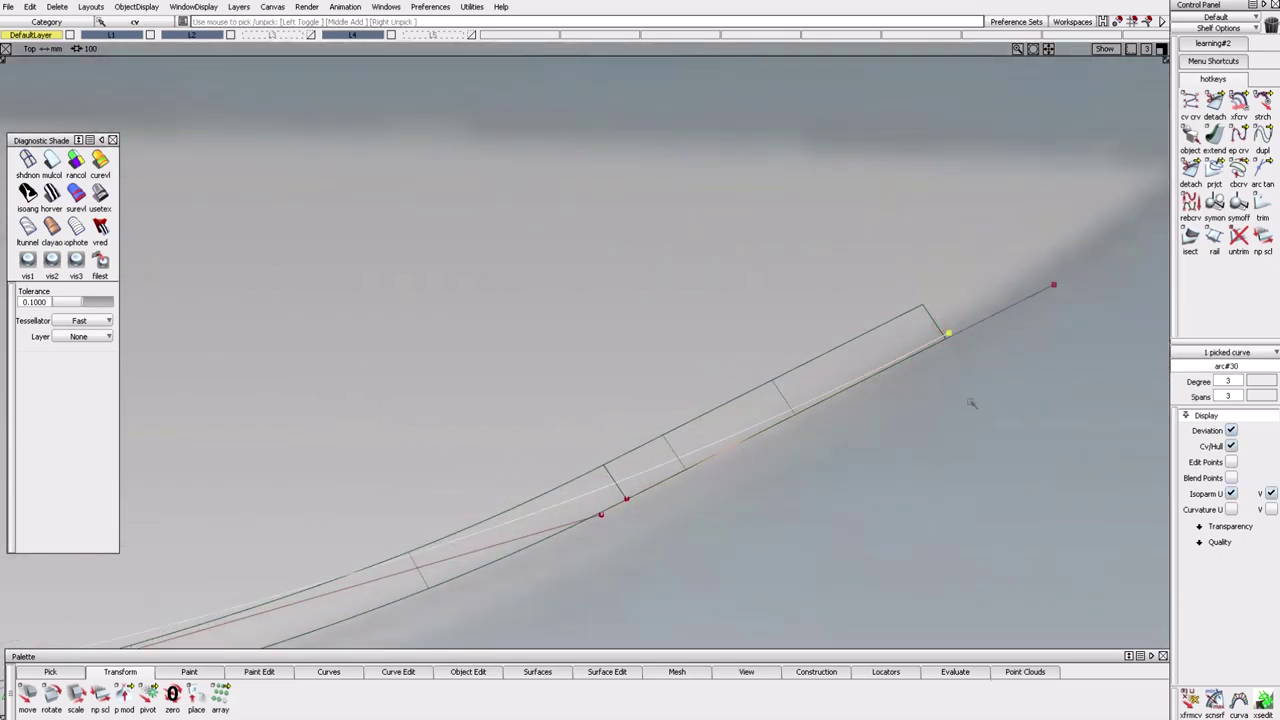
key("F4")
left_click_drag(1040, 500, 820, 470, "alt+shift")
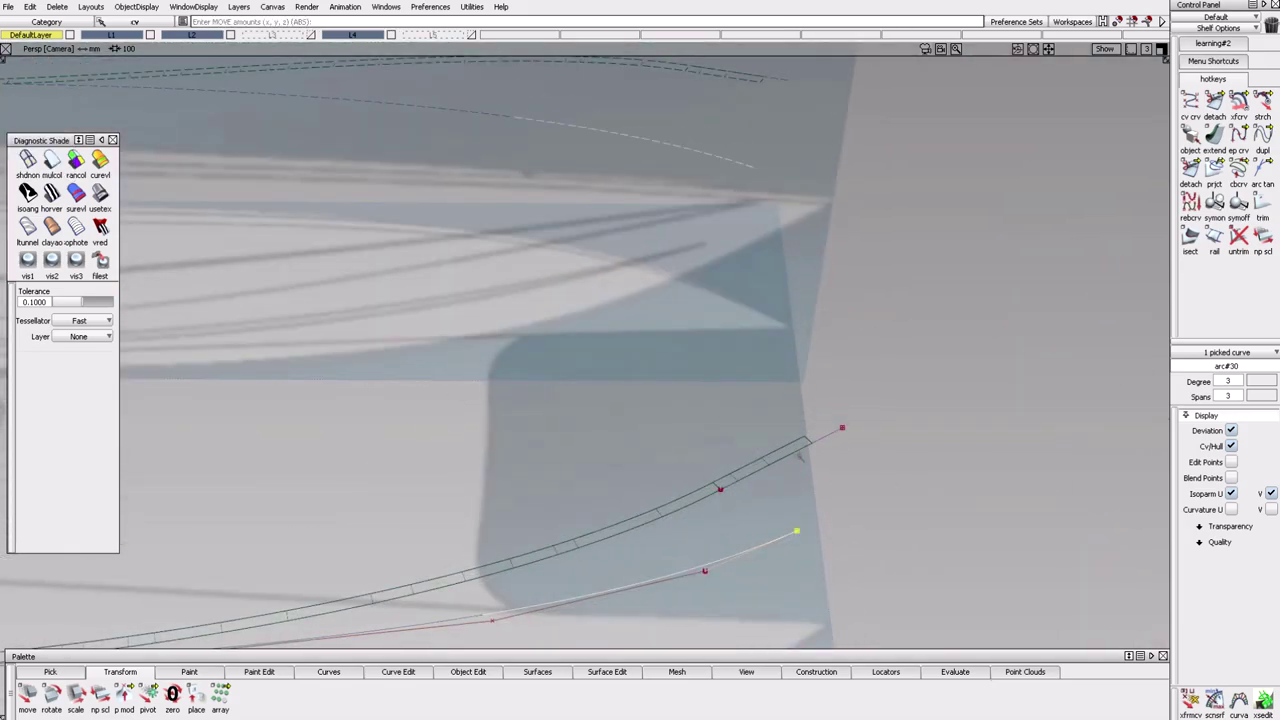
key("ctrl+z")
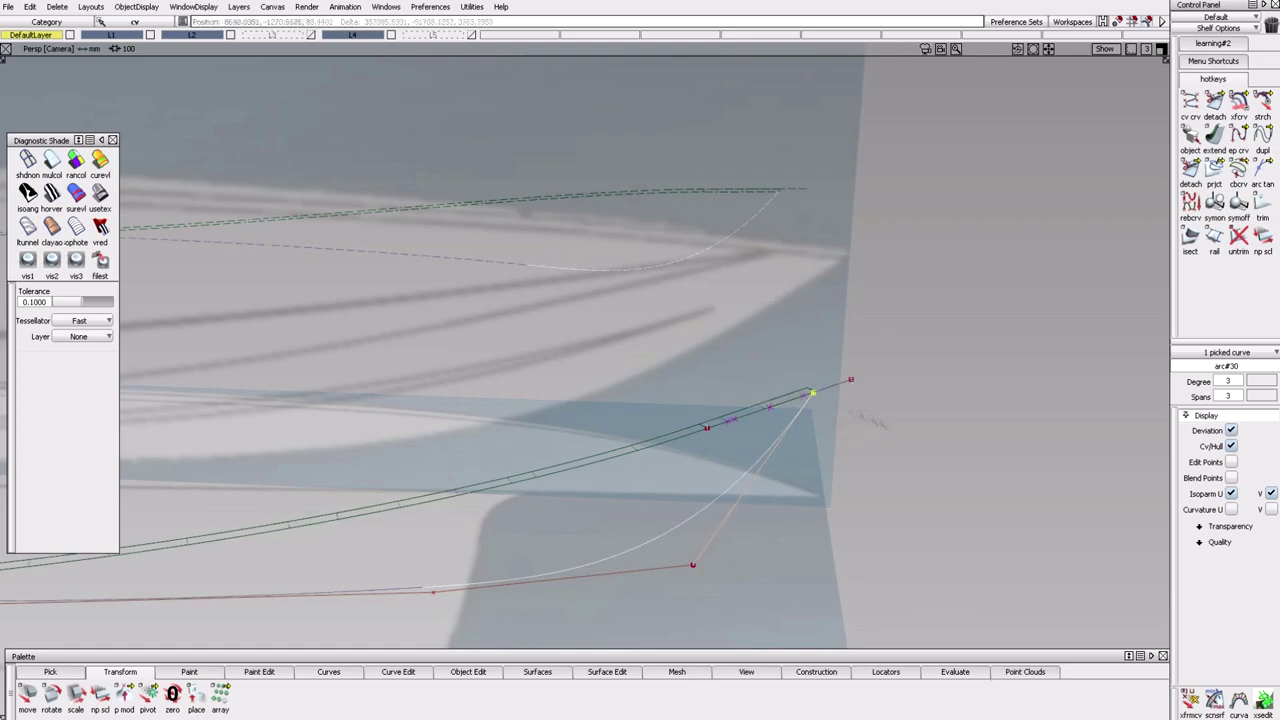
left_click_drag(889, 525, 867, 466, "ctrl+shift")
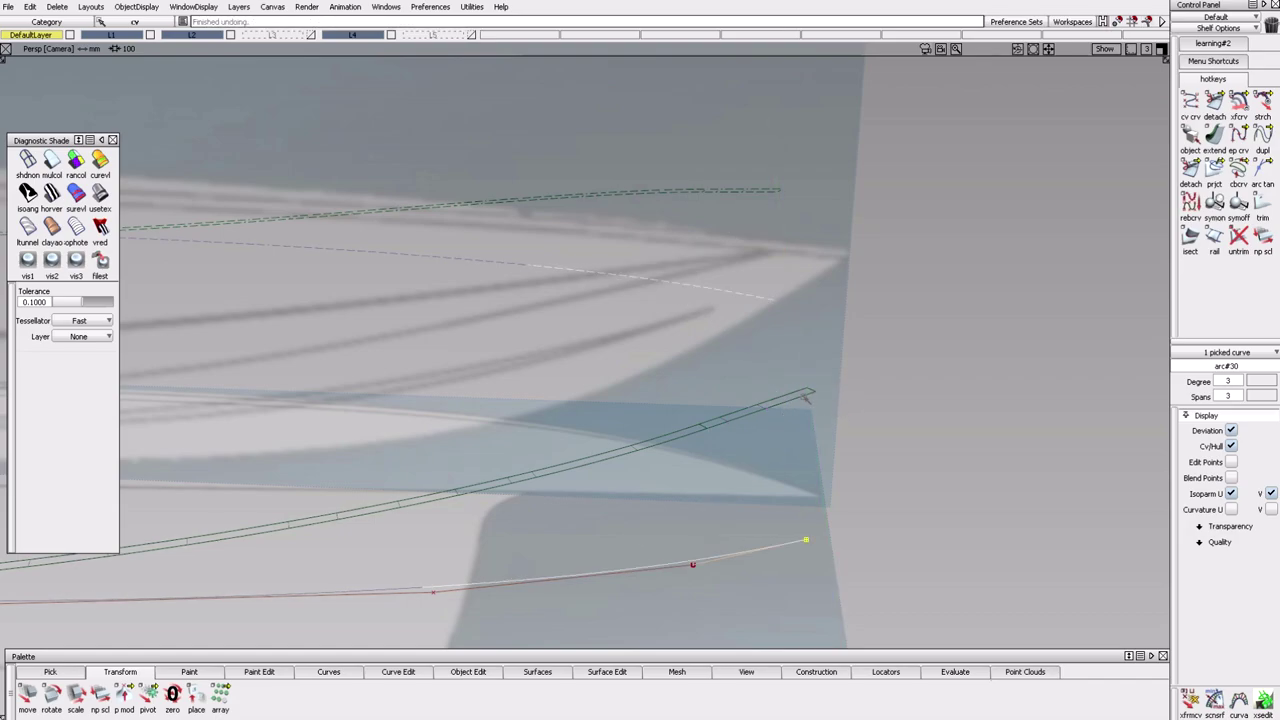
Place the curve's bow-end CV on the flange strip's outer end corner and shift the curve's middle CV in Y.
left_click_drag(838, 400, 862, 457, "alt+shift")
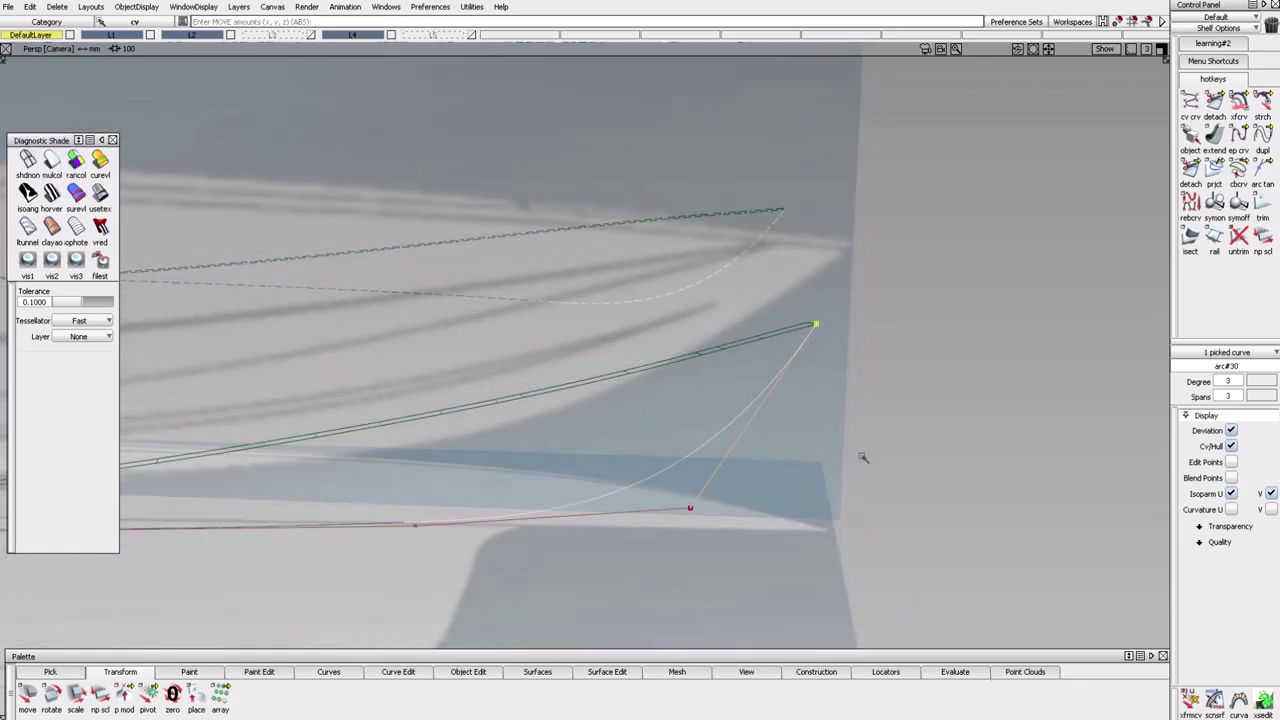
key("F2")
left_click_drag(894, 514, 700, 450, "alt+shift")
left_click(691, 440)
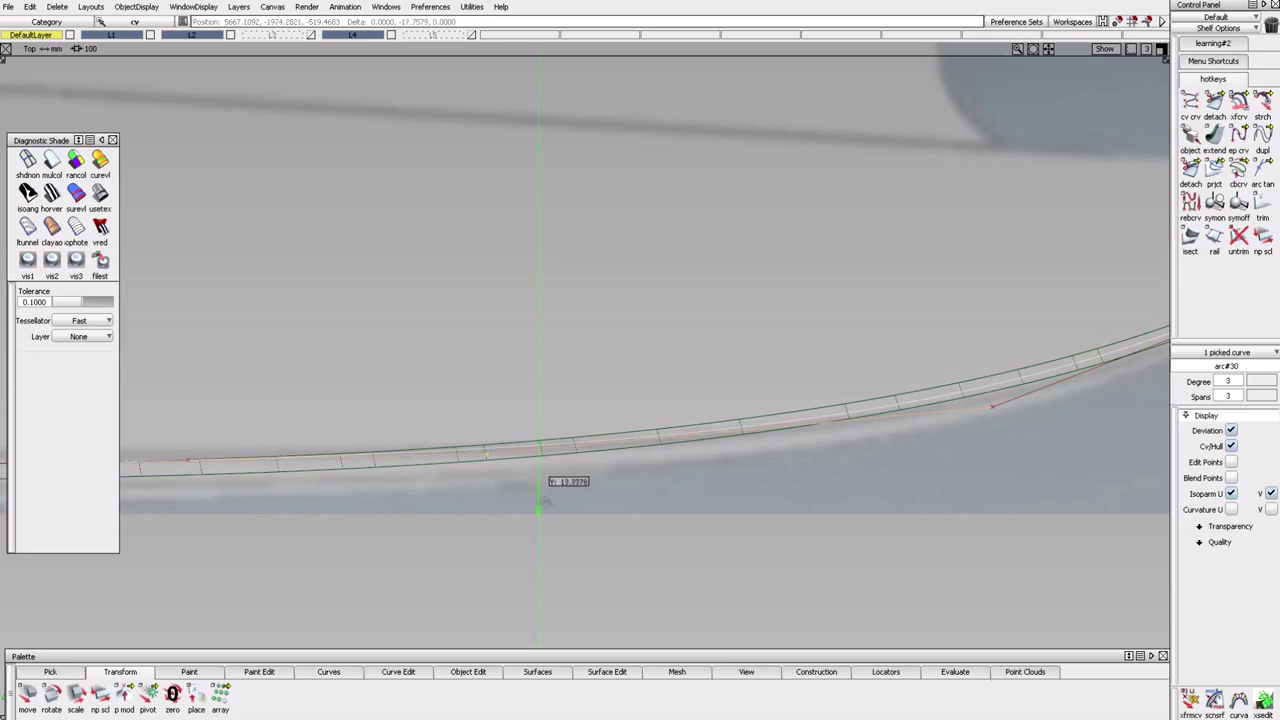
left_click_drag(550, 499, 536, 448, "alt+shift")
left_click_drag(646, 500, 679, 470)
Adjust the CVs near the bow so the curve follows the flange strip's outer edge in the top view.
left_click_drag(721, 518, 832, 452, "alt+shift")
left_click_drag(792, 513, 868, 476, "alt+shift")
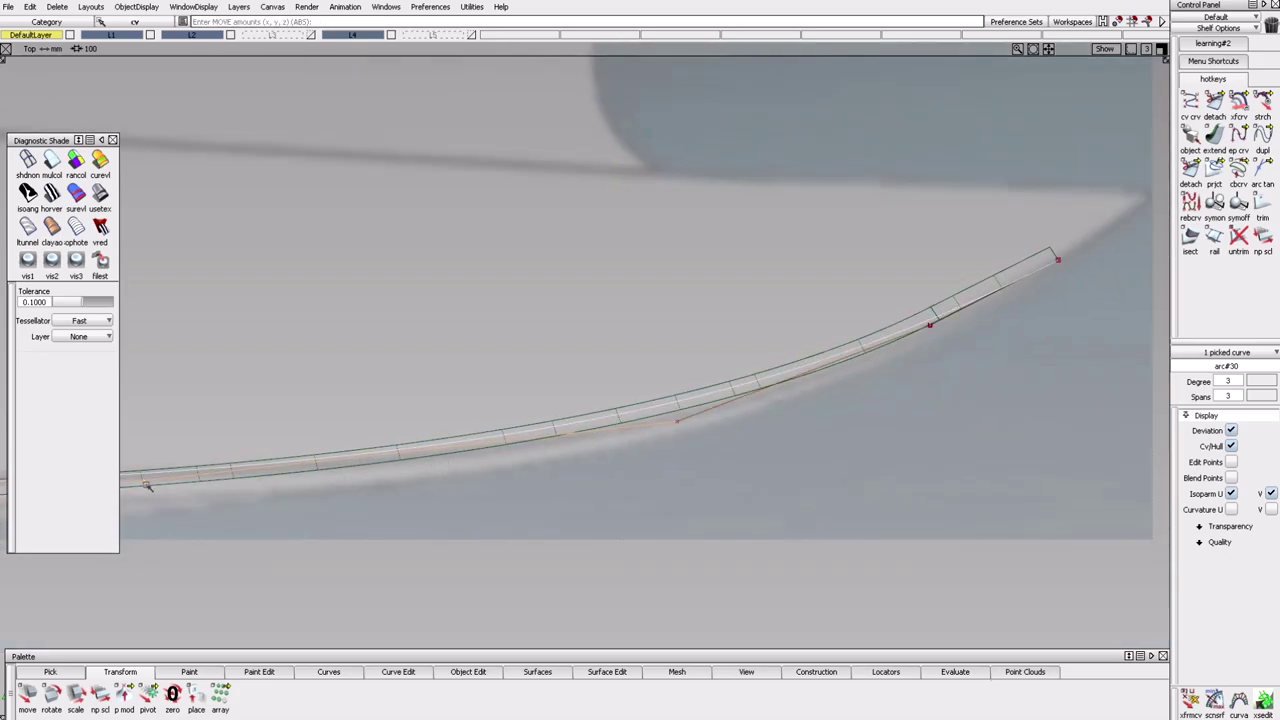
mouse_move(938, 323)
left_mouse_down("alt+shift")
mouse_move(800, 423)
mouse_move(558, 522)
left_mouse_up("alt+shift")
left_click_drag(775, 406, 981, 310, "alt+shift")
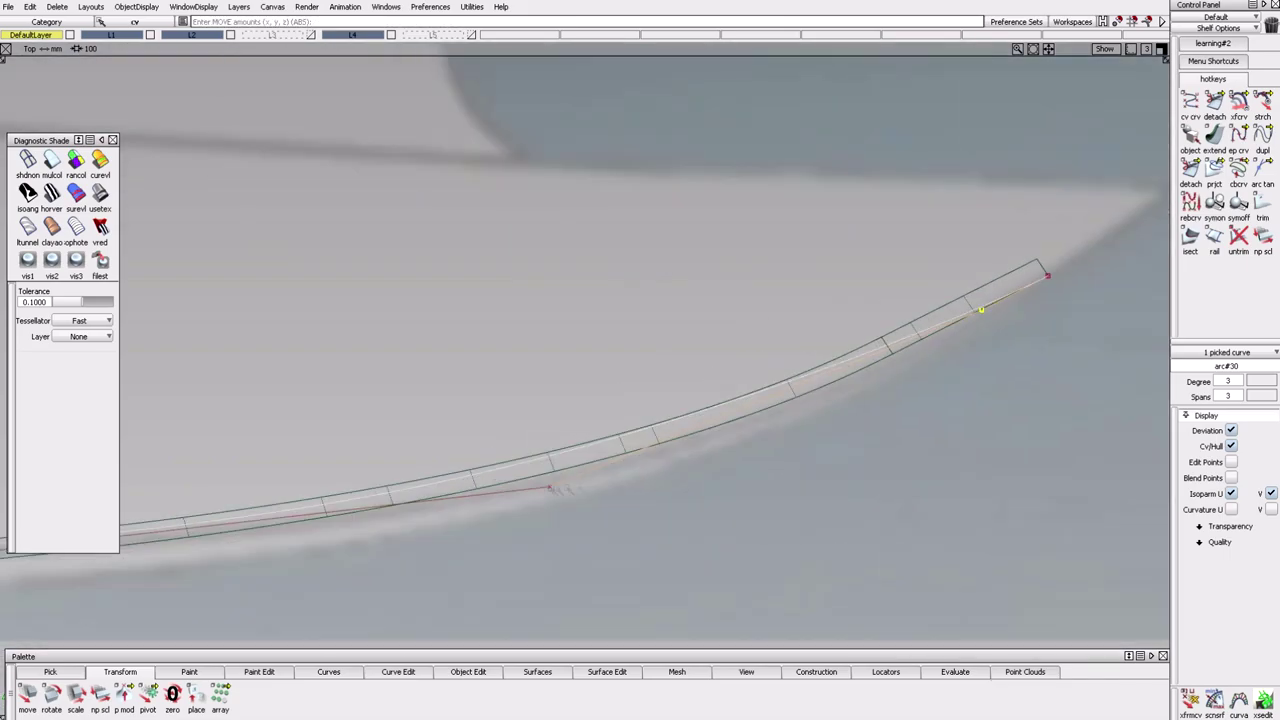
Detach and remove the curve's aft portion, bridging from its new end to the flange strip's aft corner with a blend curve.
mouse_move(657, 467)
left_mouse_down("alt+shift")
mouse_move(806, 469)
mouse_move(566, 480)
mouse_move(724, 518)
left_mouse_up("alt+shift")
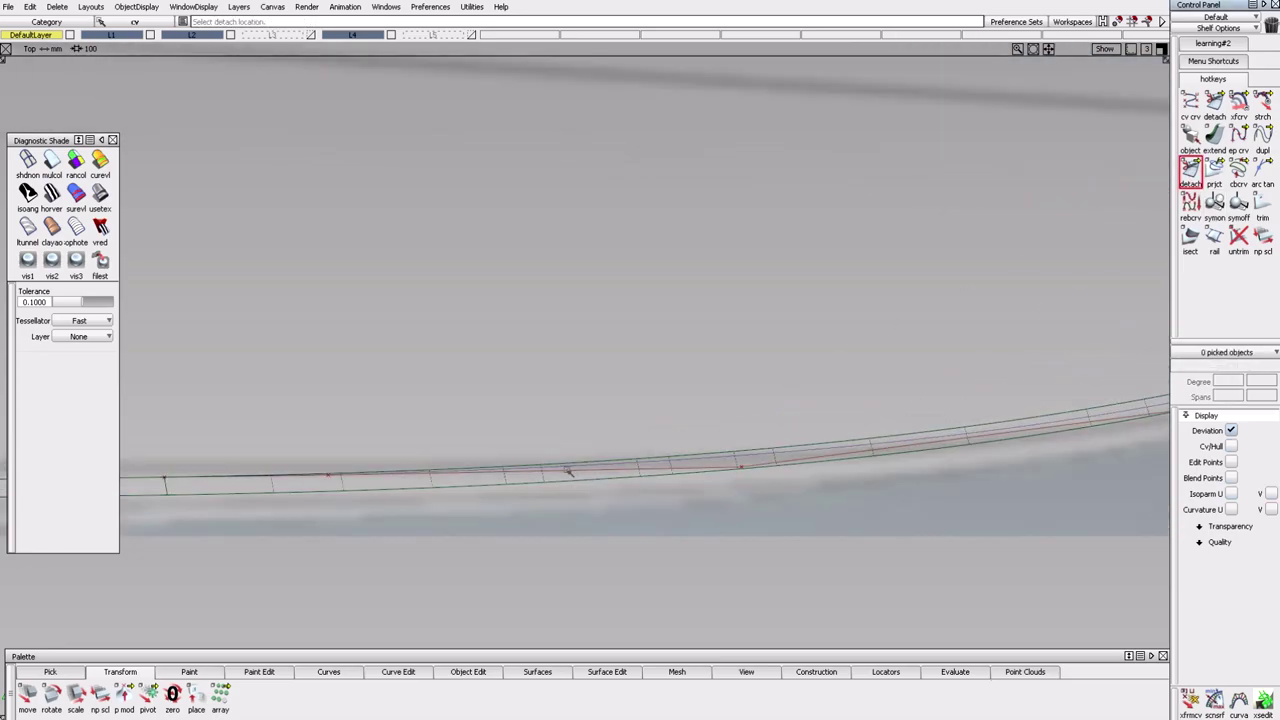
left_click_drag(712, 500, 606, 482, "alt+shift")
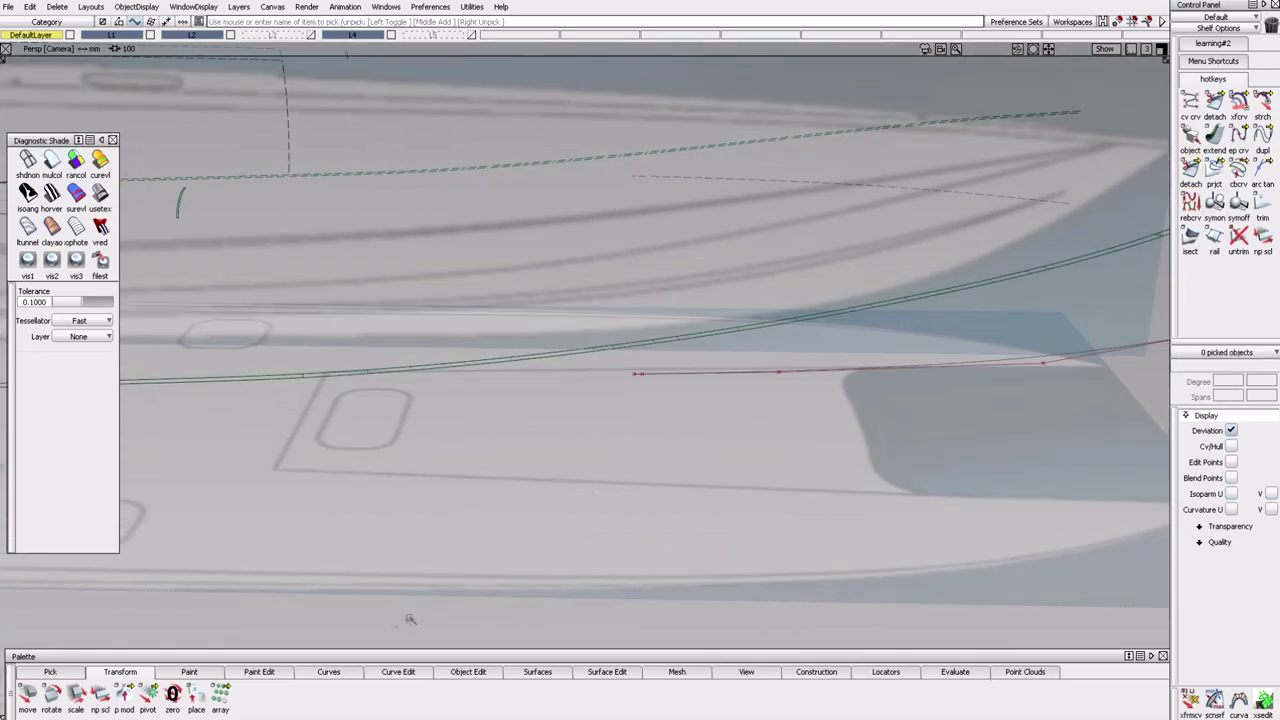
left_click(329, 671)
left_click(75, 693)
left_click(633, 374)
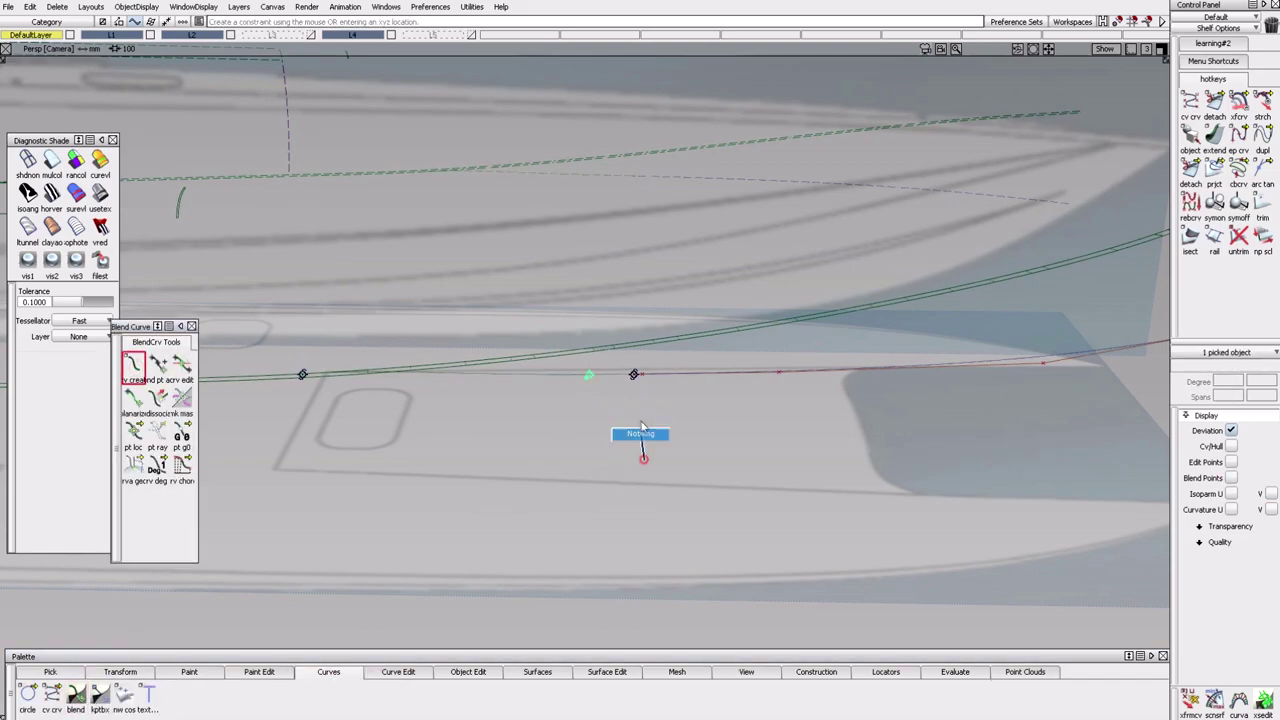
key("Escape")
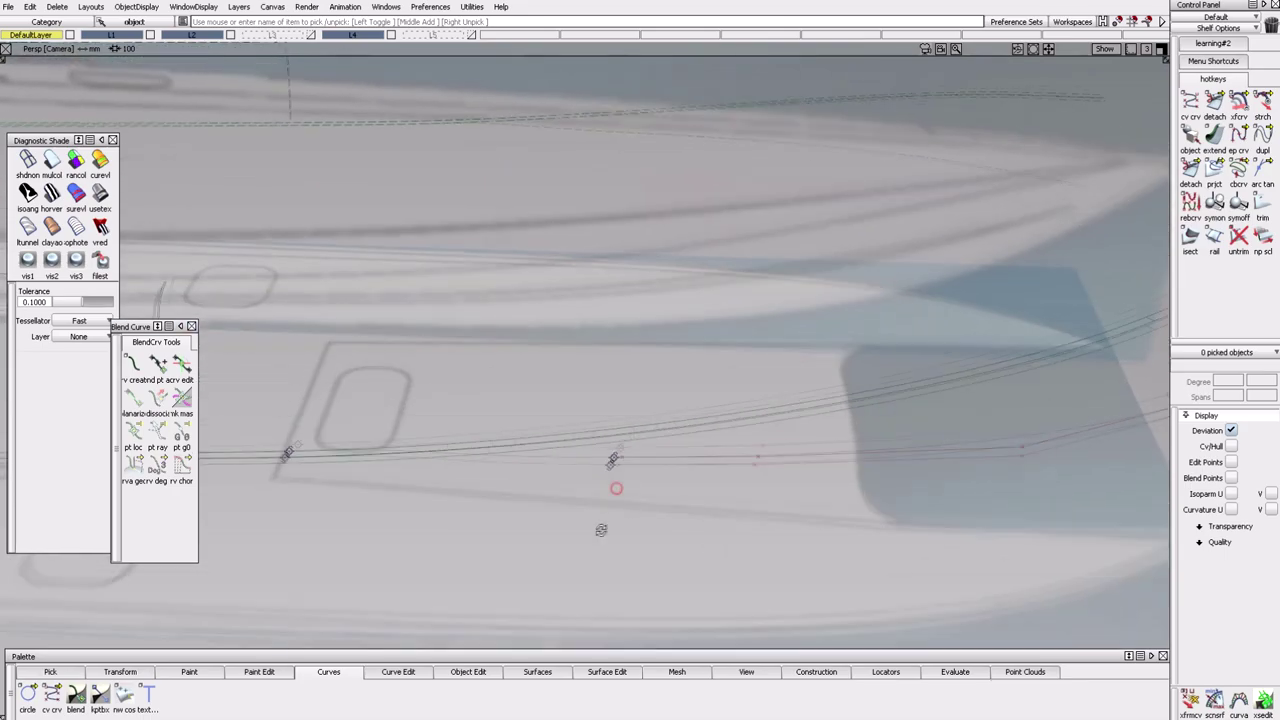
Clear the blend points and CV display, and project the curves onto the flange strip along Z as curves on surface.
left_click(57, 6)
left_click(100, 187)
left_click(575, 388)
left_click_drag(700, 500, 816, 424, "alt+shift")
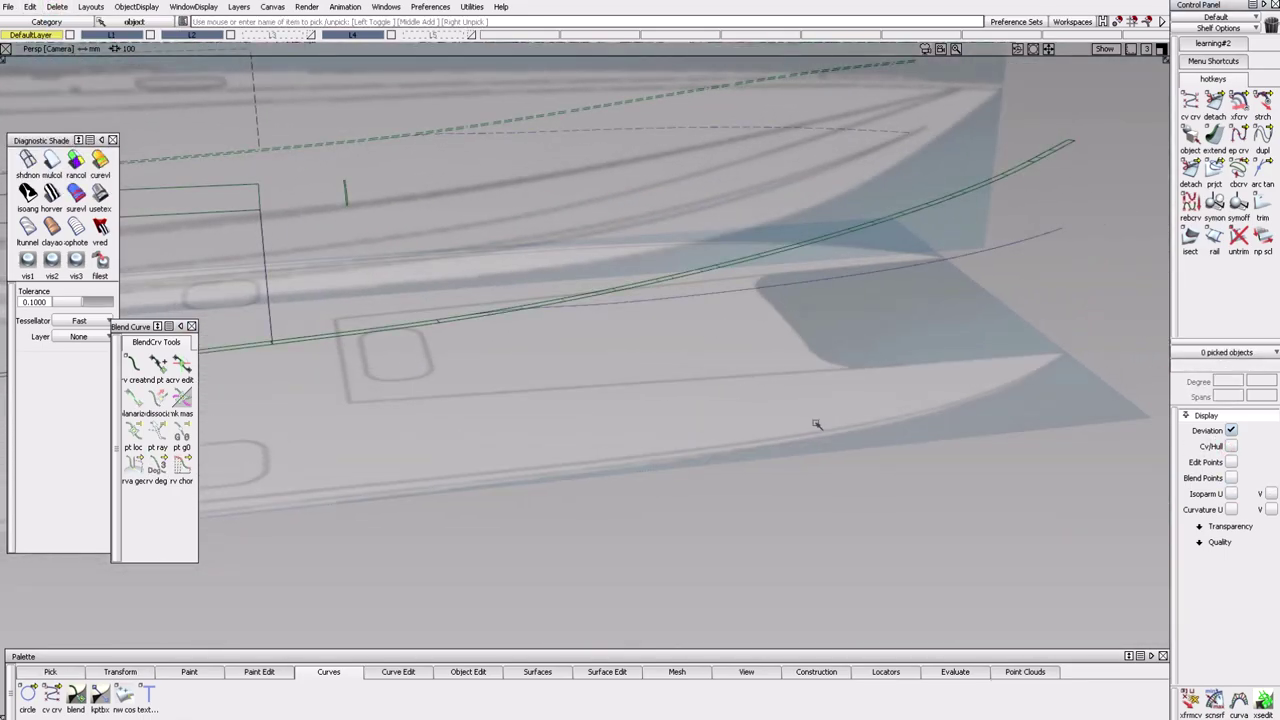
double_click(1238, 170)
left_click(1214, 170)
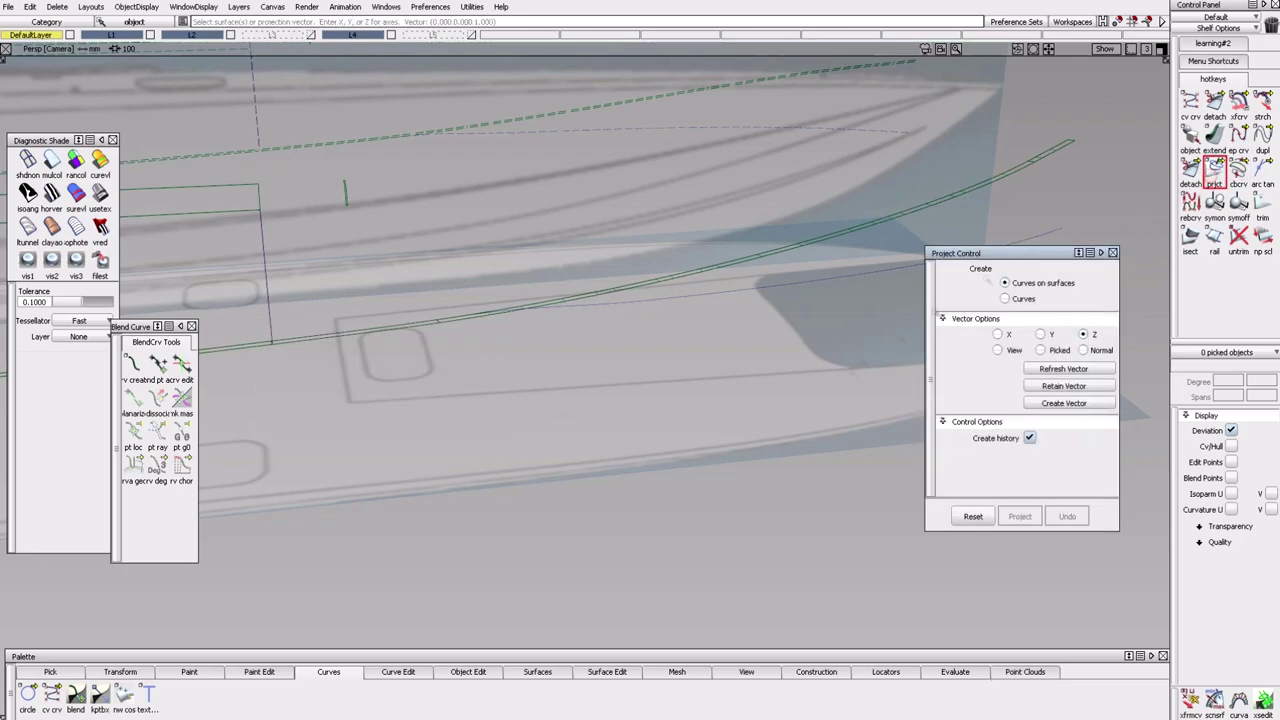
left_click(650, 313)
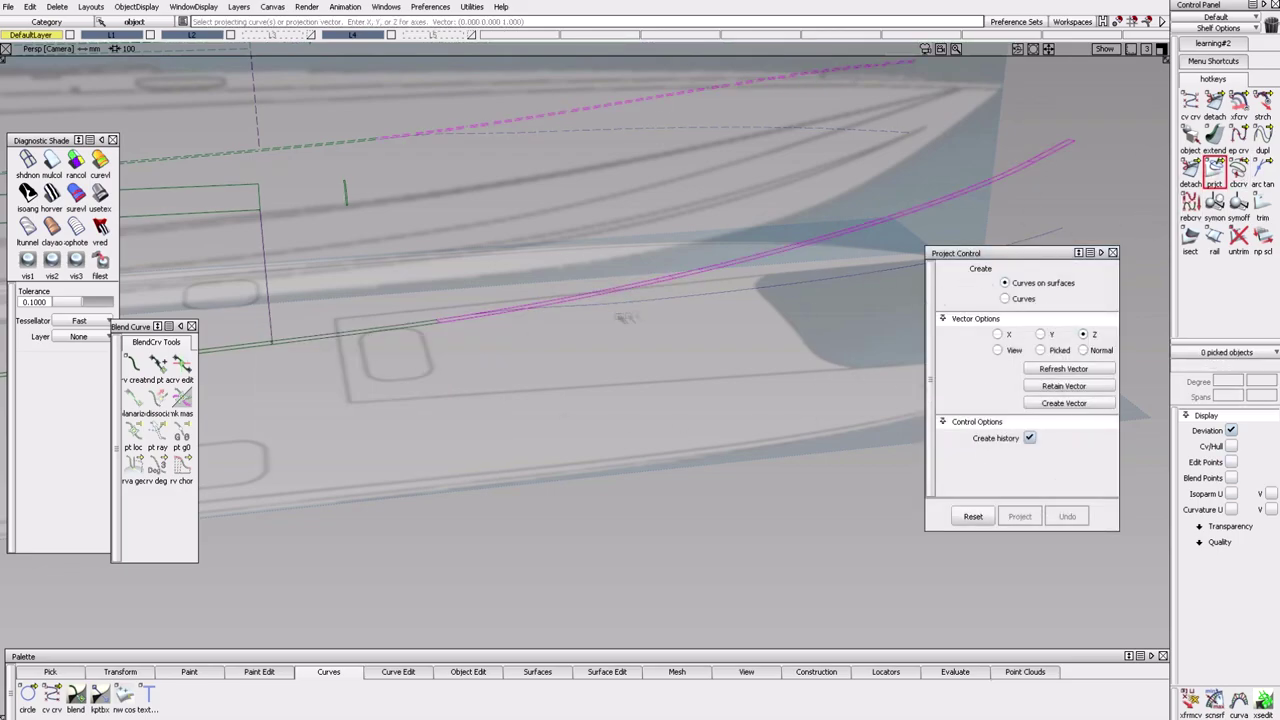
left_click(1020, 516)
Trim the flange strip along the projected curve toward the bow.
left_click_drag(838, 432, 742, 305, "alt+shift")
key("t")
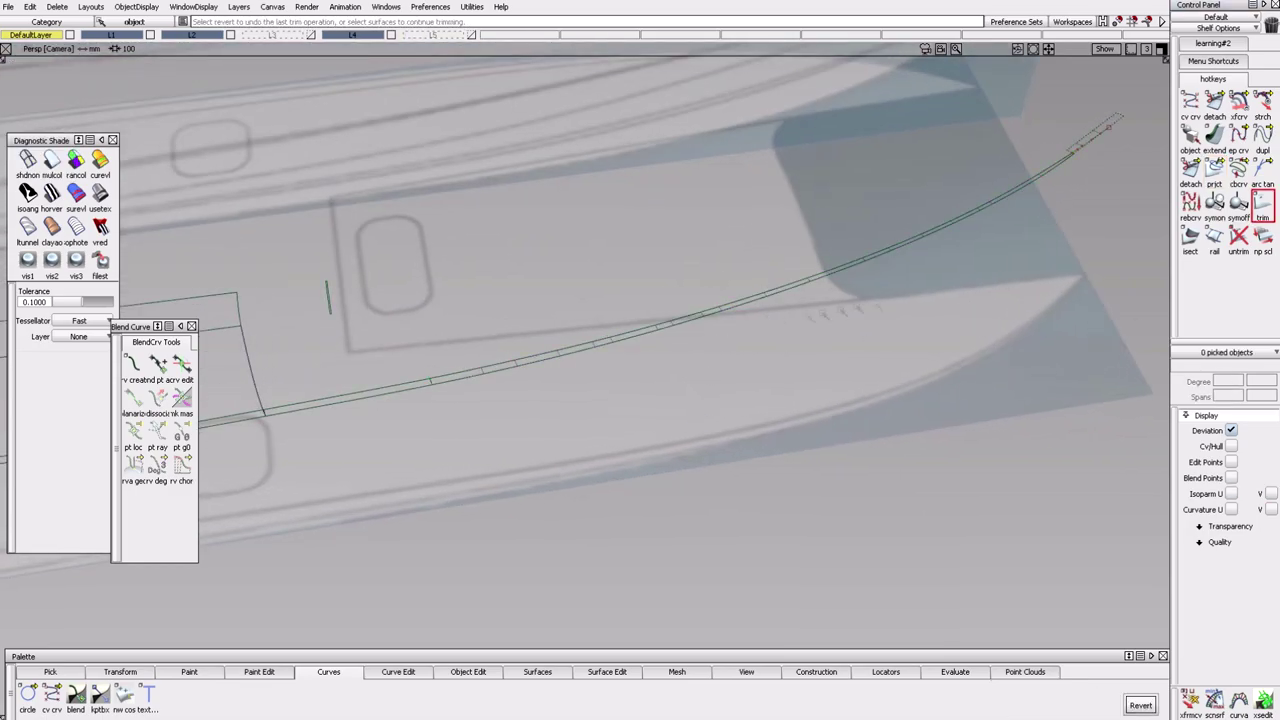
left_click_drag(858, 394, 831, 423, "alt+shift")
Inspect the hull shape, shaded and in wireframe, against the side and back reference images.
left_click(137, 6)
left_click_drag(600, 430, 578, 461, "alt+shift")
right_click_drag(586, 429, 436, 514, "alt+shift")
left_click_drag(436, 514, 705, 508, "alt+shift")
left_click_drag(690, 454, 432, 680, "alt+shift")
left_click(760, 312)
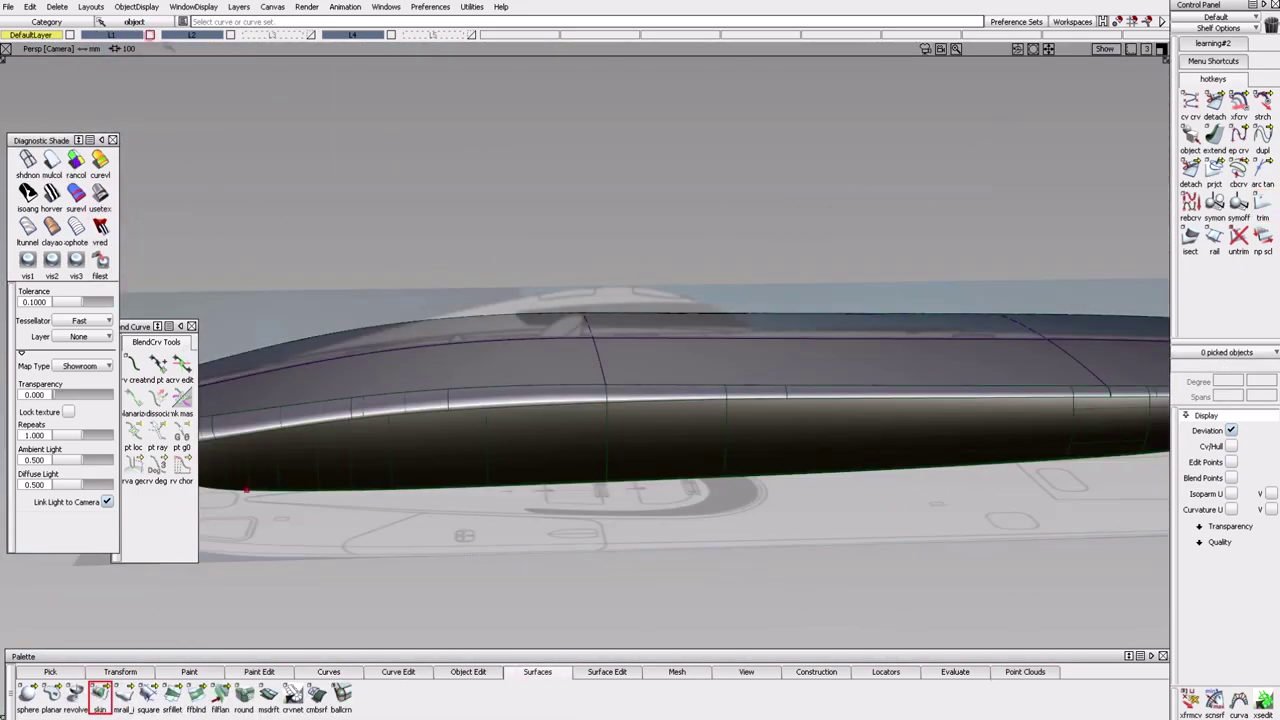
right_click_drag(260, 430, 245, 440, "alt+shift")
left_click_drag(245, 440, 298, 420, "alt+shift")
right_click_drag(298, 420, 816, 469, "alt+shift")
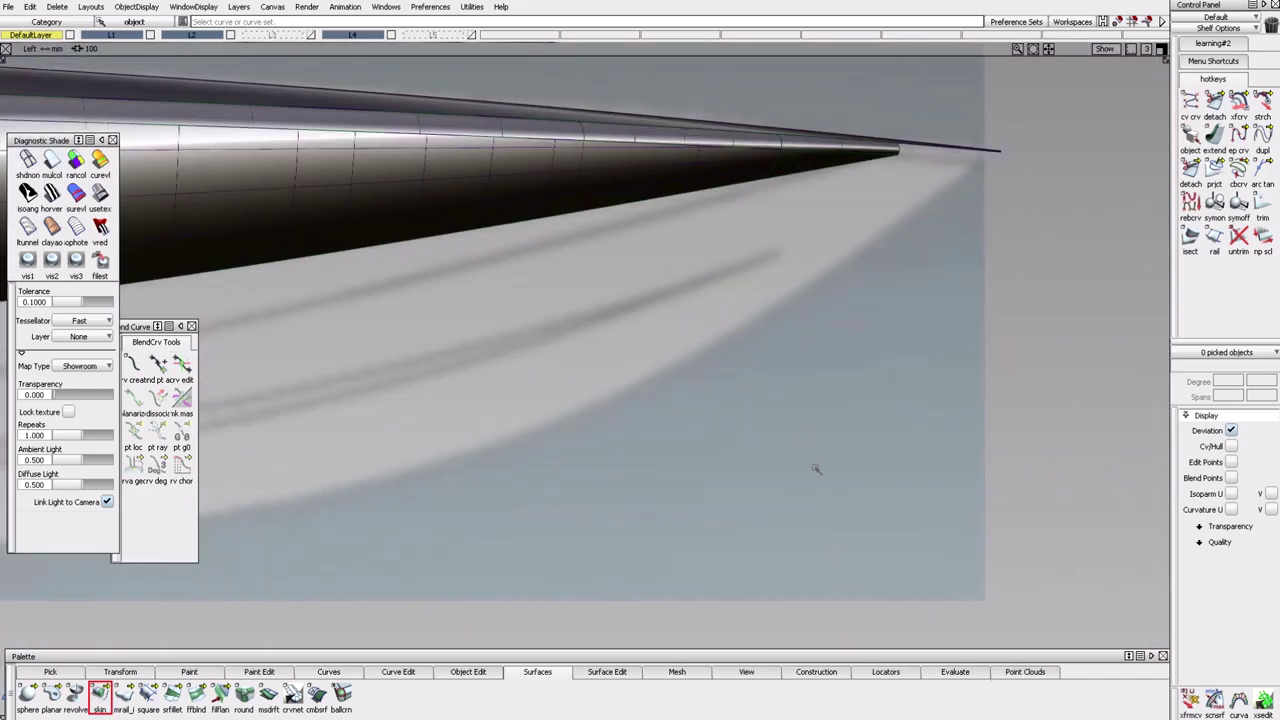
left_click_drag(646, 418, 700, 410, "alt+shift")
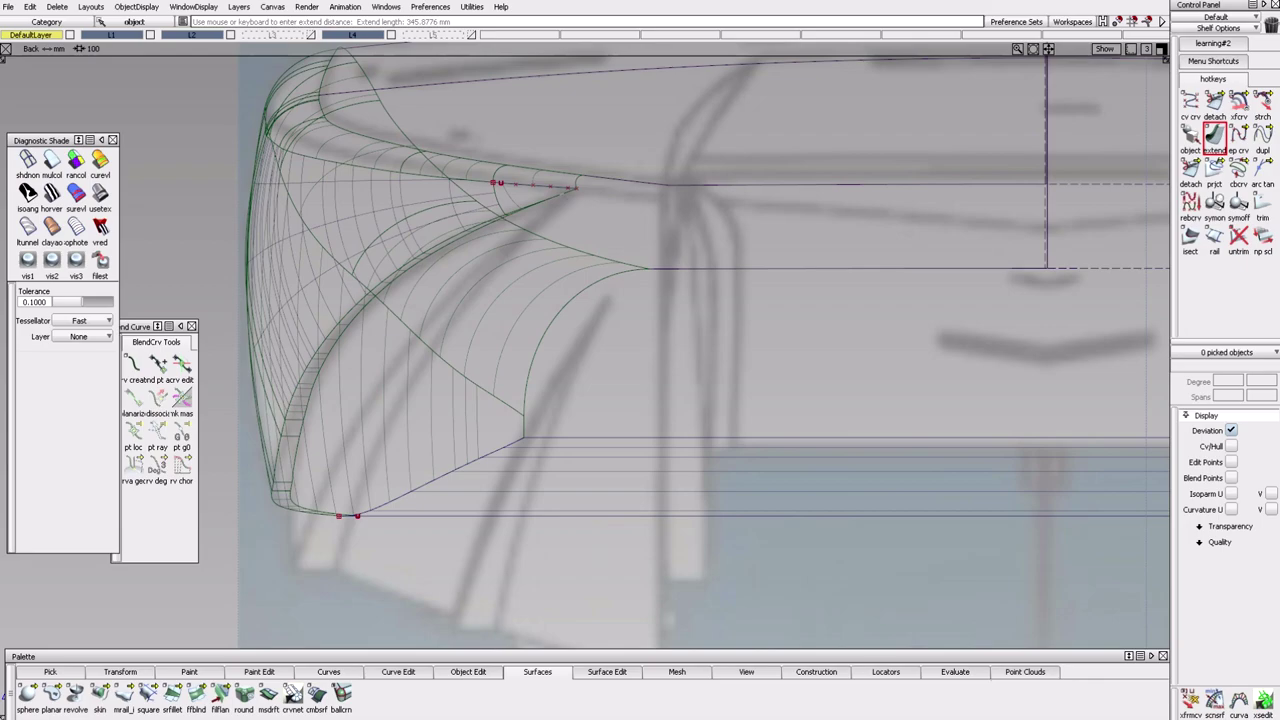
left_click(633, 236)
left_click_drag(700, 420, 760, 384, "alt+shift")
right_click_drag(760, 384, 622, 355, "alt+shift")
Pick the short profile curve at the flange strip's stern end and assign it to layer L5.
key("F8")
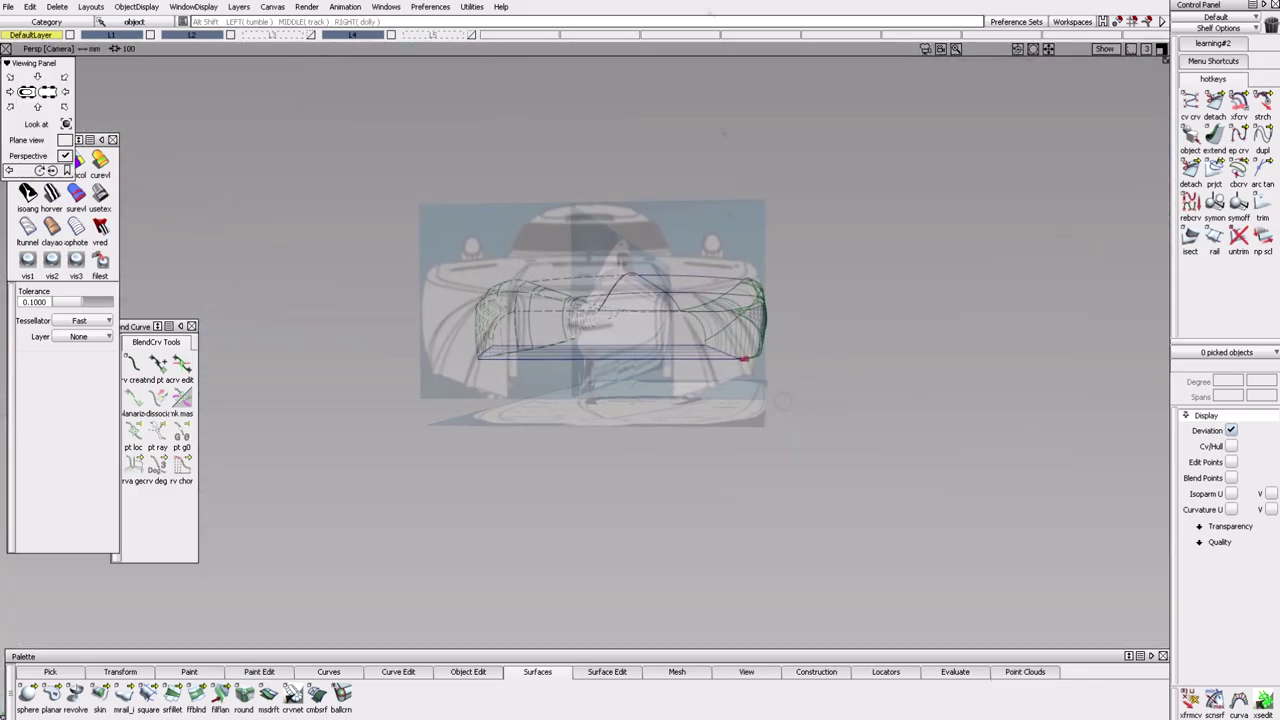
left_click_drag(783, 401, 626, 366, "alt+shift")
right_click_drag(626, 366, 683, 474, "alt+shift")
left_click(683, 474, "ctrl+shift")
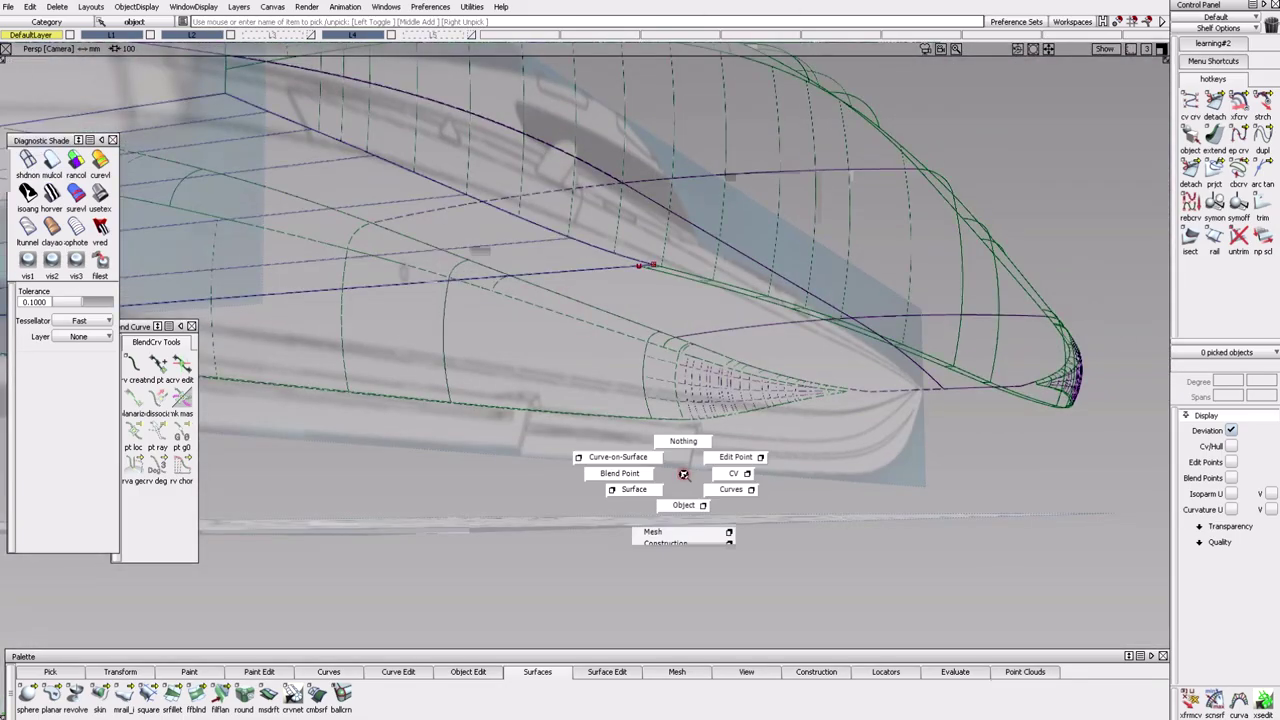
left_click_drag(683, 474, 731, 489, "ctrl+shift")
left_click(770, 298)
left_click(451, 53)
Draw a short straight edit-point curve downward from the flange strip's stern corner as a profile.
left_click_drag(451, 53, 560, 150, "alt+shift")
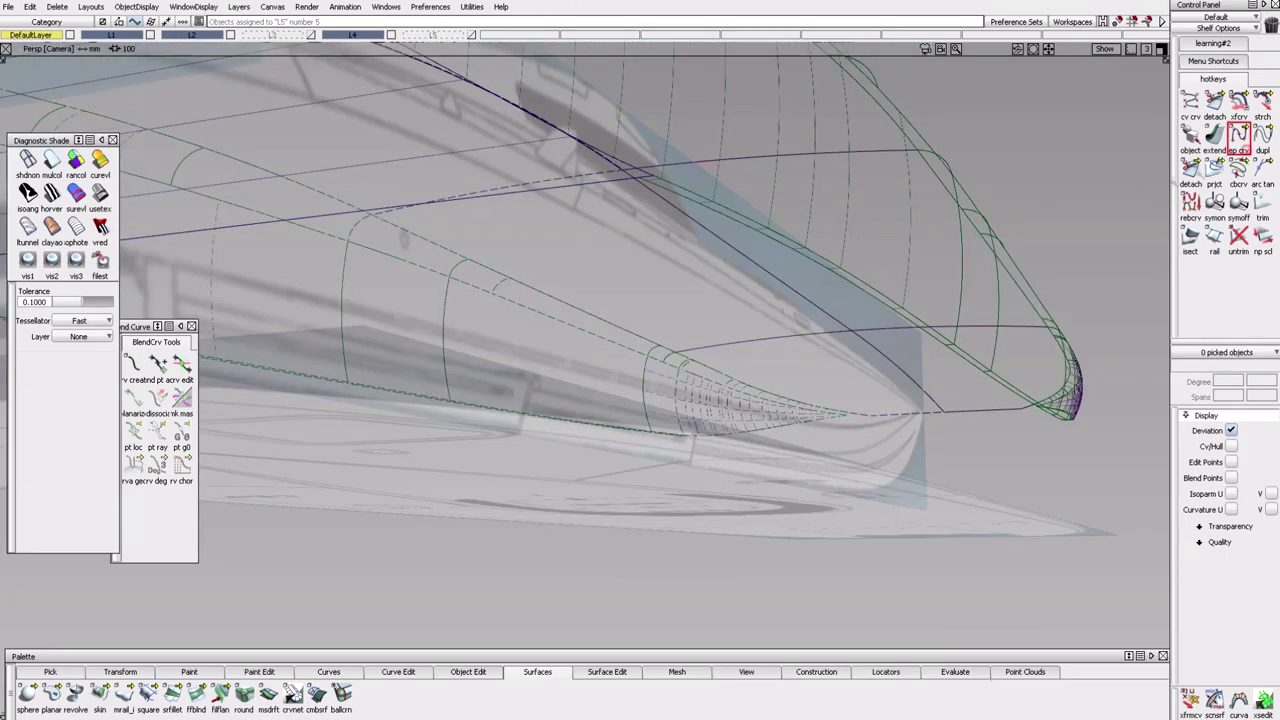
key("alt+shift+l")
right_click_drag(720, 385, 486, 329, "alt+shift")
Sweep the vertical profile along the flange's lower edge with rail surfaces, section by section from stern toward bow.
key("alt+shift+p")
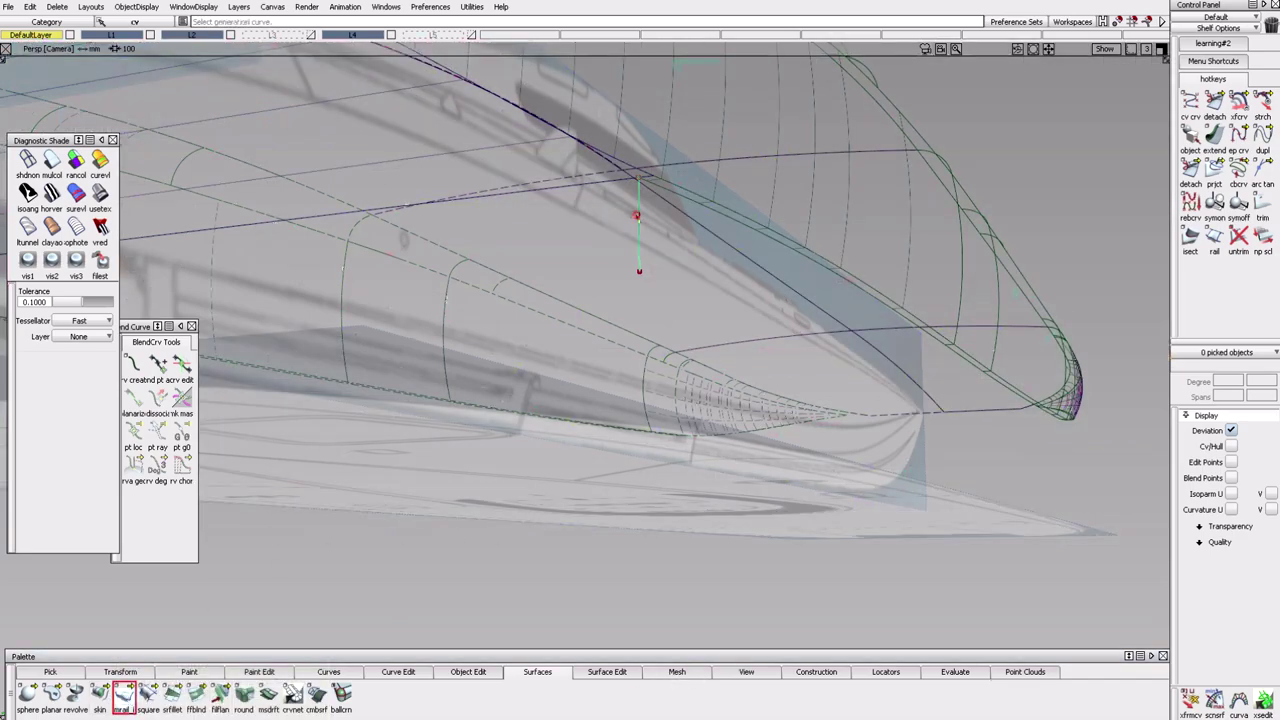
left_click_drag(743, 317, 608, 320, "alt+shift")
right_click_drag(700, 356, 742, 356, "alt+shift")
left_click(762, 370)
left_click_drag(762, 370, 540, 206, "alt+shift")
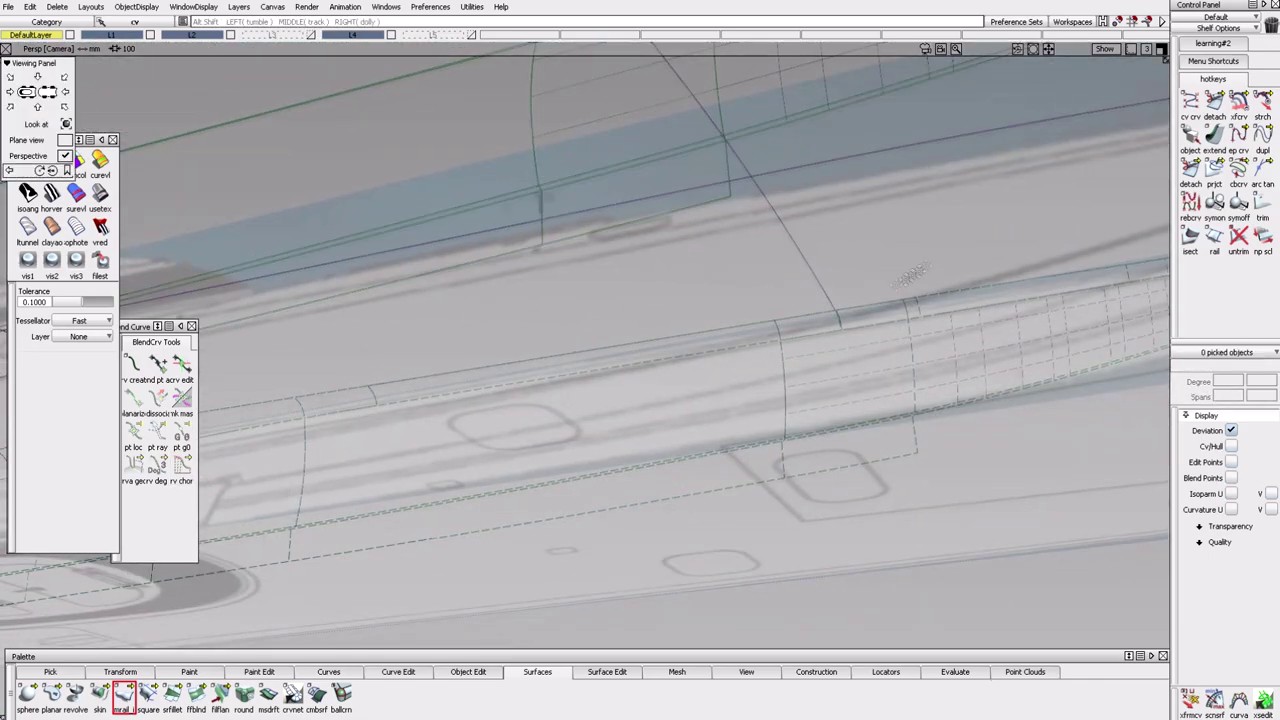
left_click_drag(712, 260, 602, 271, "alt+shift")
left_click(602, 271)
left_click(572, 320)
left_click_drag(572, 320, 560, 330, "alt+shift")
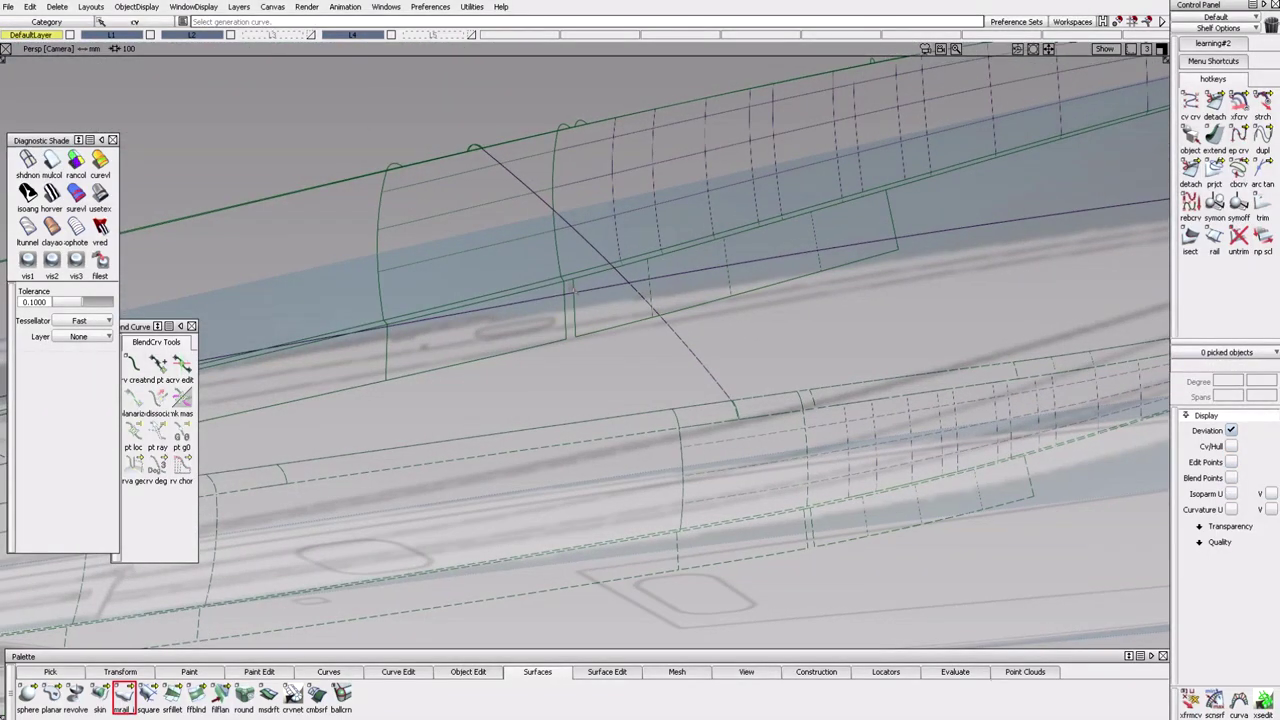
left_click(634, 316)
left_click_drag(634, 316, 748, 318, "alt+shift")
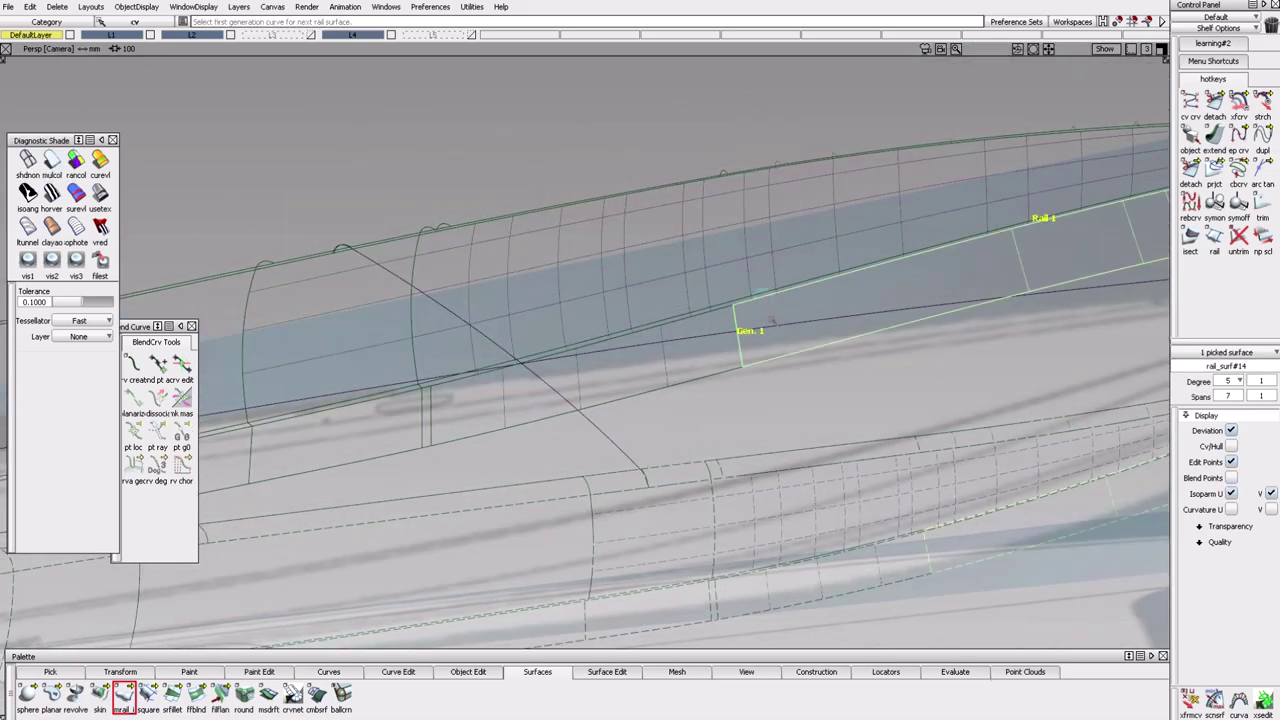
Undo and rebuild the last rail surfaces toward the bow, extending the strip's bow end by about 313 mm.
key("ctrl+z")
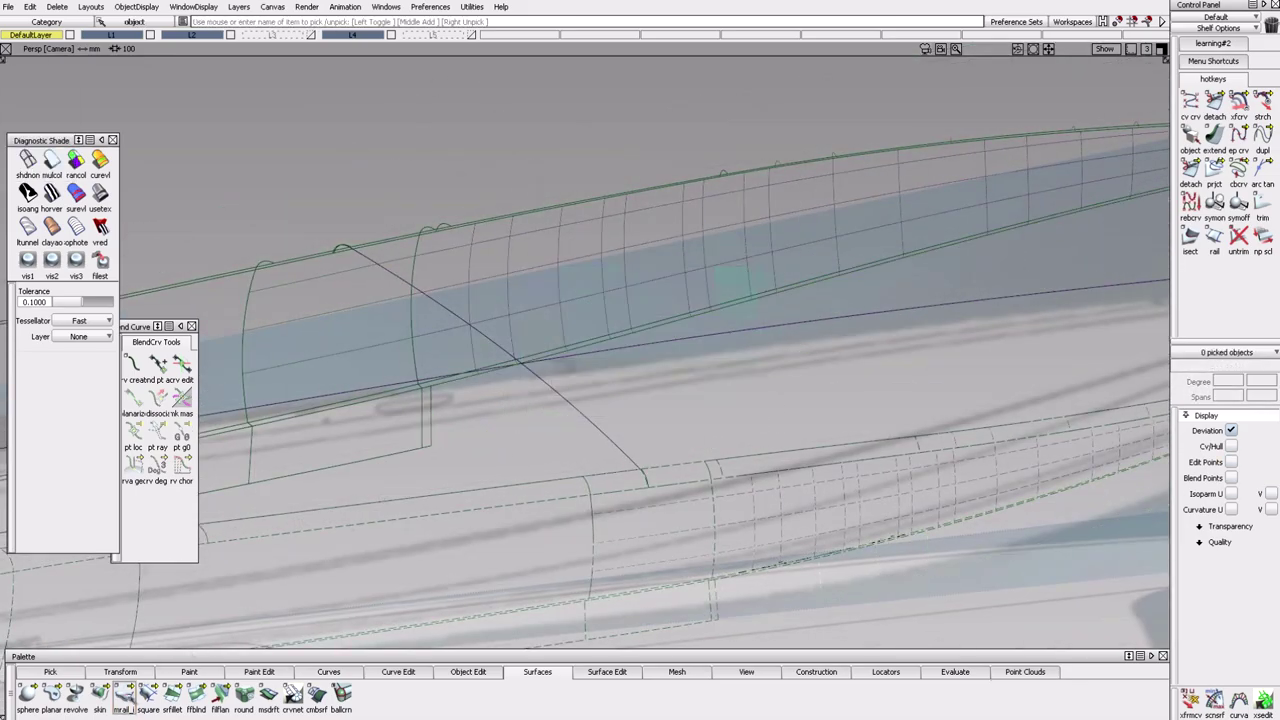
left_click(808, 353)
left_click_drag(808, 353, 735, 191, "alt+shift")
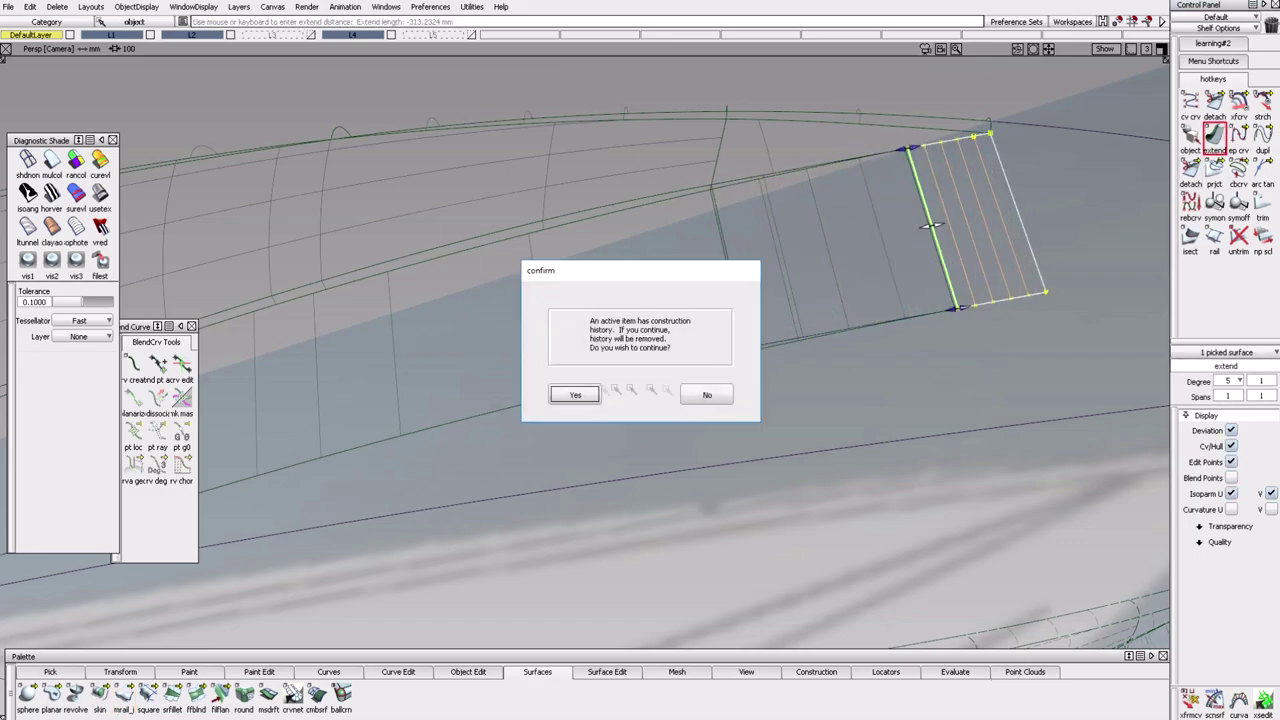
mouse_move(958, 220)
left_mouse_down("alt+shift")
mouse_move(886, 363)
mouse_move(514, 337)
mouse_move(556, 316)
mouse_move(564, 615)
mouse_move(523, 271)
mouse_move(714, 294)
mouse_move(837, 446)
mouse_move(342, 434)
left_mouse_up("alt+shift")
Evaluate the hull surfaces with diagnostic shading, including the draft-angle surface evaluation.
left_click(52, 192)
mouse_move(543, 480)
left_mouse_down("alt+shift")
mouse_move(886, 457)
mouse_move(943, 363)
left_mouse_up("alt+shift")
left_click(52, 160)
left_click(76, 192)
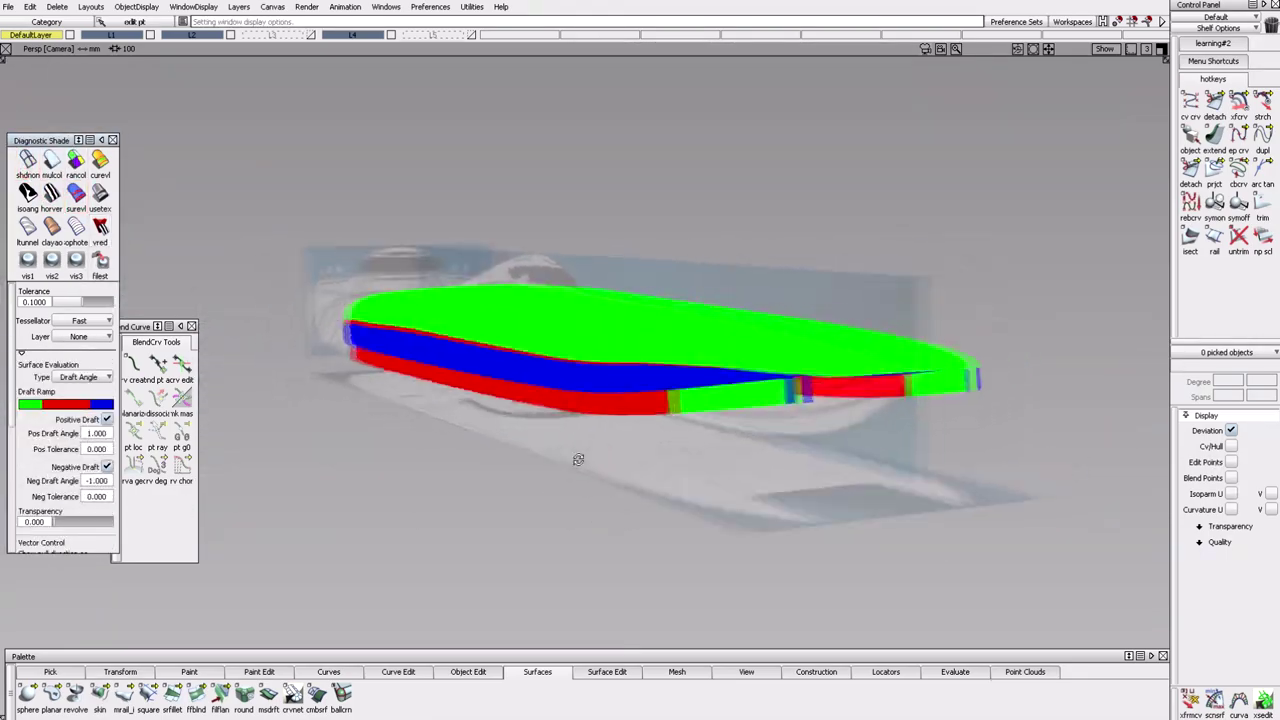
Reverse the orientation of the inconsistent strip surfaces and assign the vertical profile curve to layer L5.
left_click_drag(631, 538, 563, 512, "ctrl+shift")
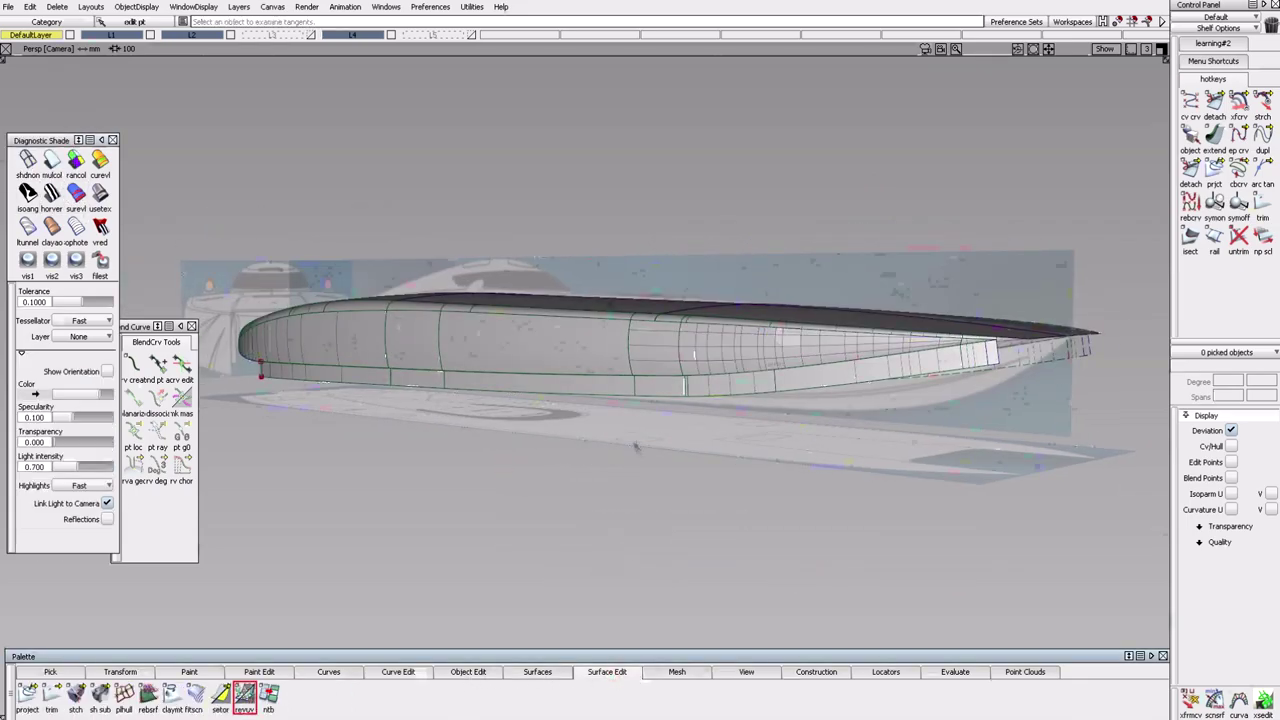
mouse_move(790, 530)
left_mouse_down("alt+shift")
mouse_move(653, 527)
mouse_move(500, 500)
mouse_move(410, 520)
left_mouse_up("alt+shift")
left_click_drag(410, 520, 365, 465, "ctrl+shift")
left_click(455, 49)
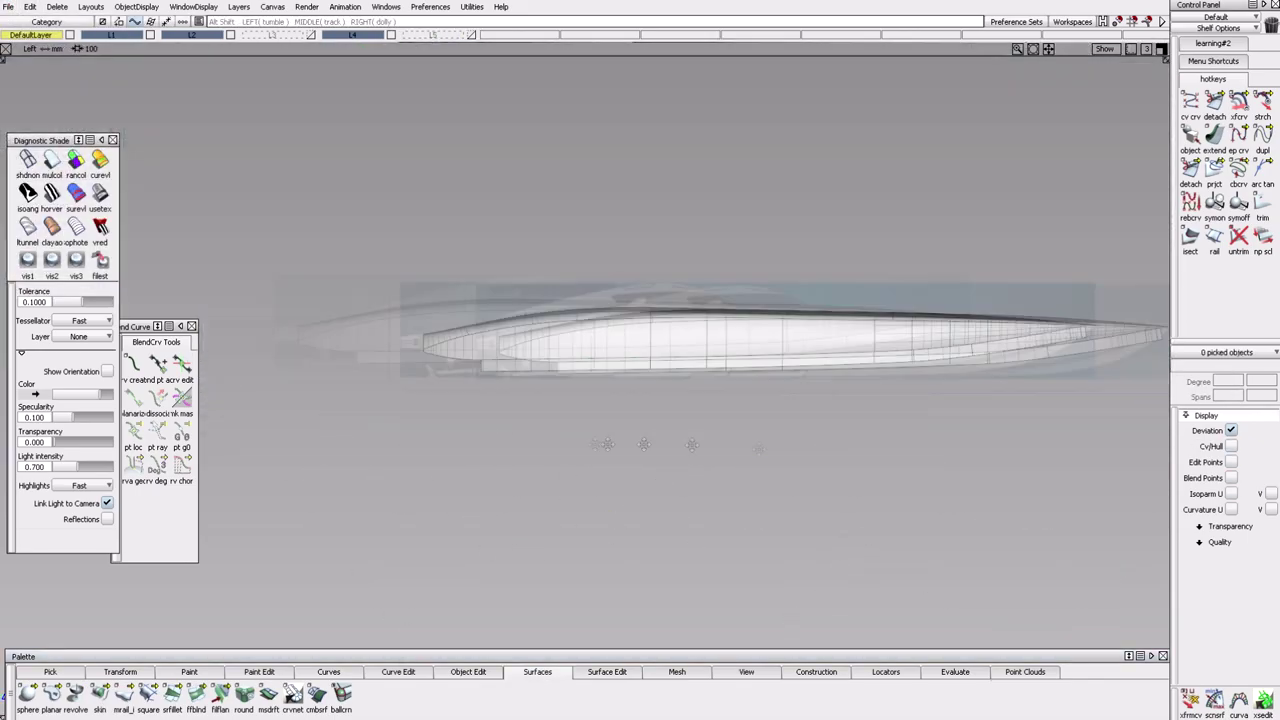
Extend the lower edge of the hull's vertical strip downward in the side view, following the reference image.
right_click_drag(603, 444, 684, 450, "alt+shift")
key("Return")
right_click_drag(752, 400, 775, 405, "alt+shift")
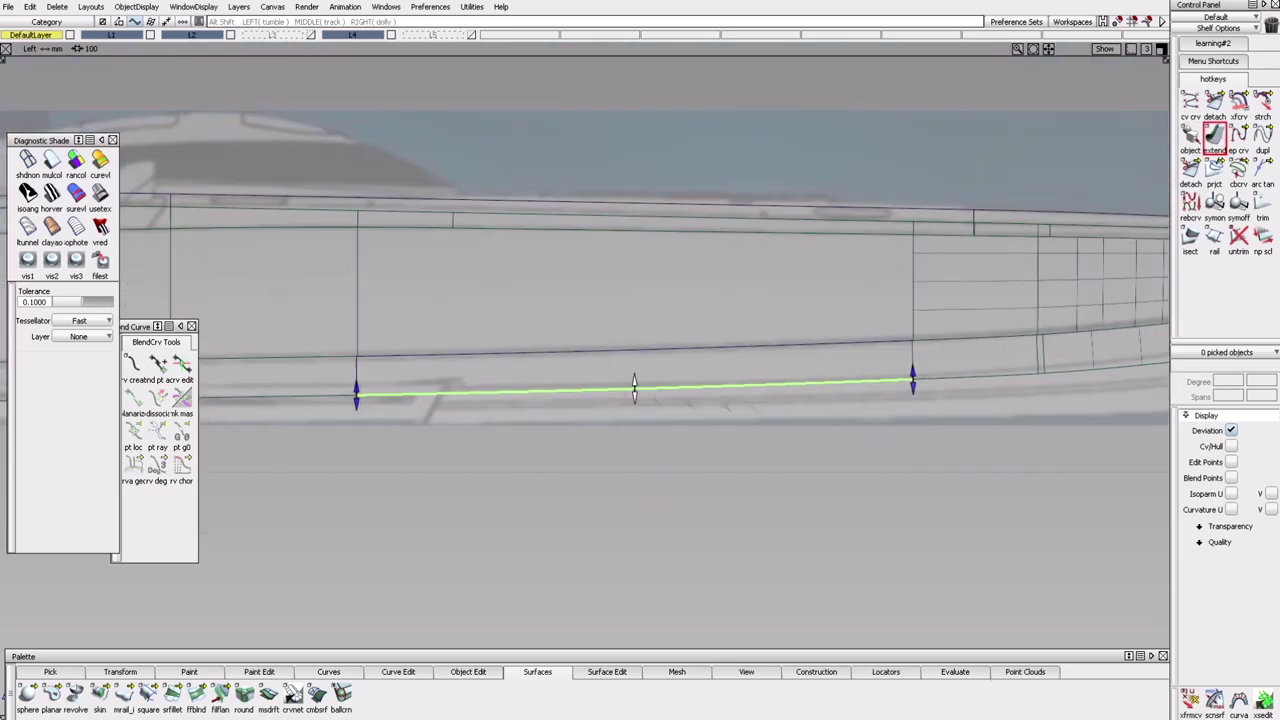
right_click_drag(635, 370, 600, 420, "alt+shift")
mouse_move(800, 410)
right_mouse_down("alt+shift")
mouse_move(790, 430)
mouse_move(816, 398)
right_mouse_up("alt+shift")
left_click(816, 398)
left_click(575, 395)
Draw a degree-2 curve aft from the strip's upper bow corner and connect it to the strip's lower edge with a blend curve.
mouse_move(592, 398)
right_mouse_down("alt+shift")
mouse_move(757, 446)
mouse_move(637, 477)
mouse_move(660, 480)
mouse_move(700, 440)
mouse_move(683, 476)
mouse_move(1214, 263)
right_mouse_up("alt+shift")
left_click(7, 6)
key("Escape")
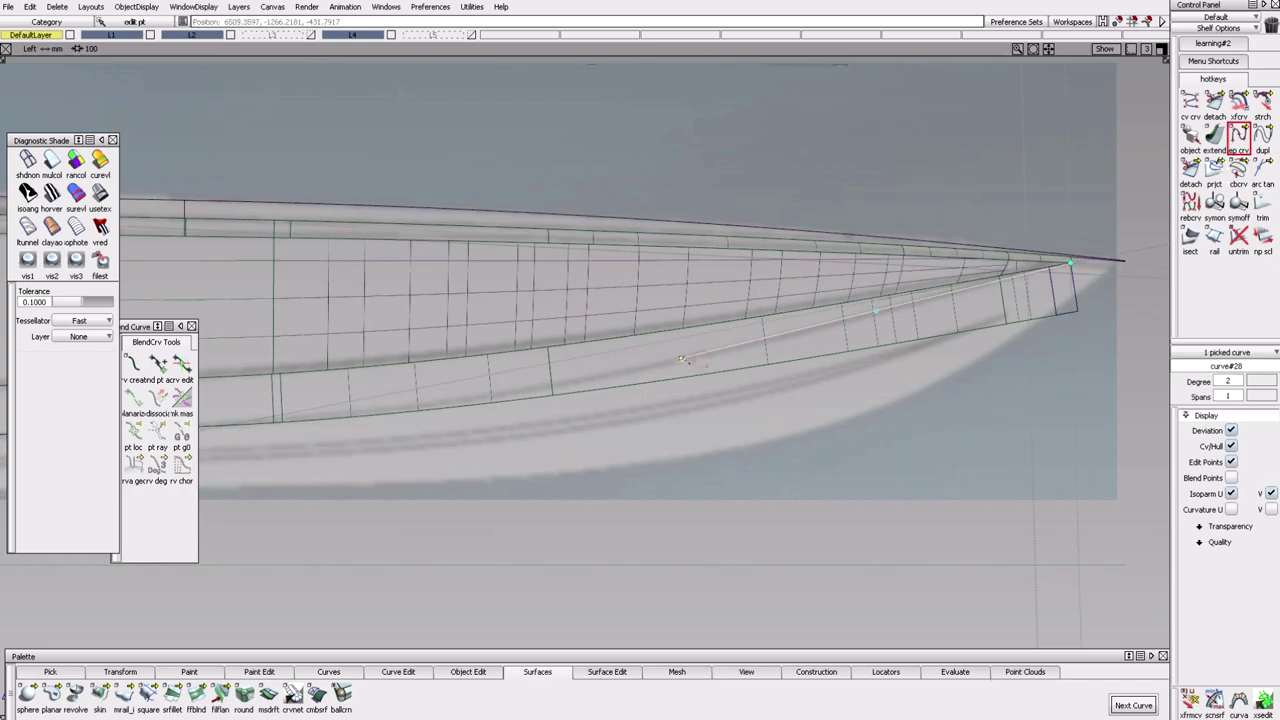
left_click_drag(920, 444, 922, 470, "ctrl+shift")
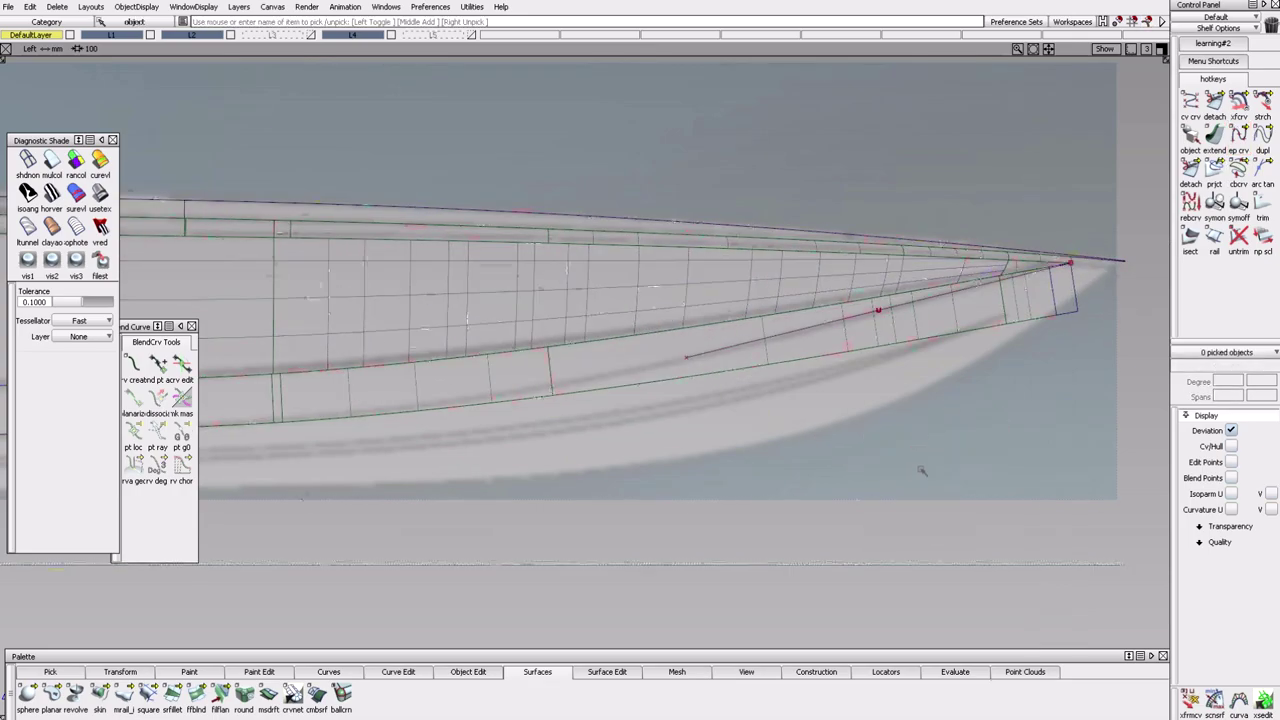
left_click_drag(946, 395, 999, 318)
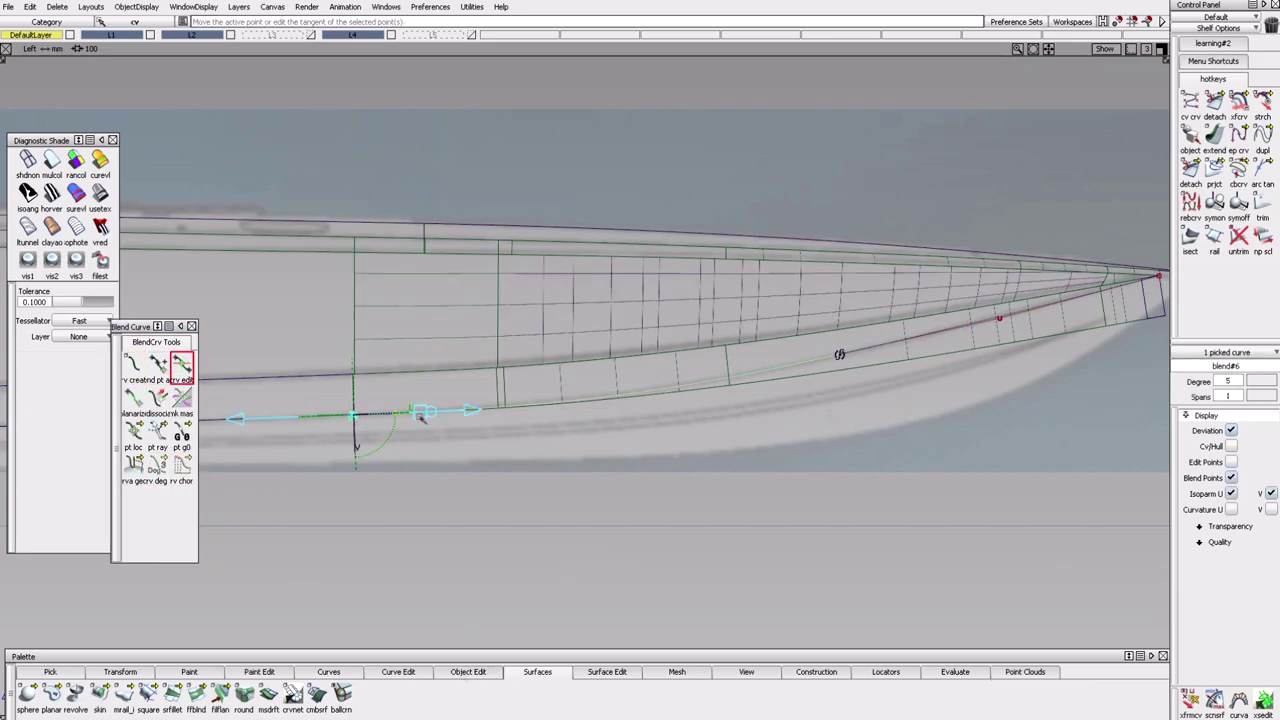
right_click_drag(707, 485, 868, 485, "alt+shift")
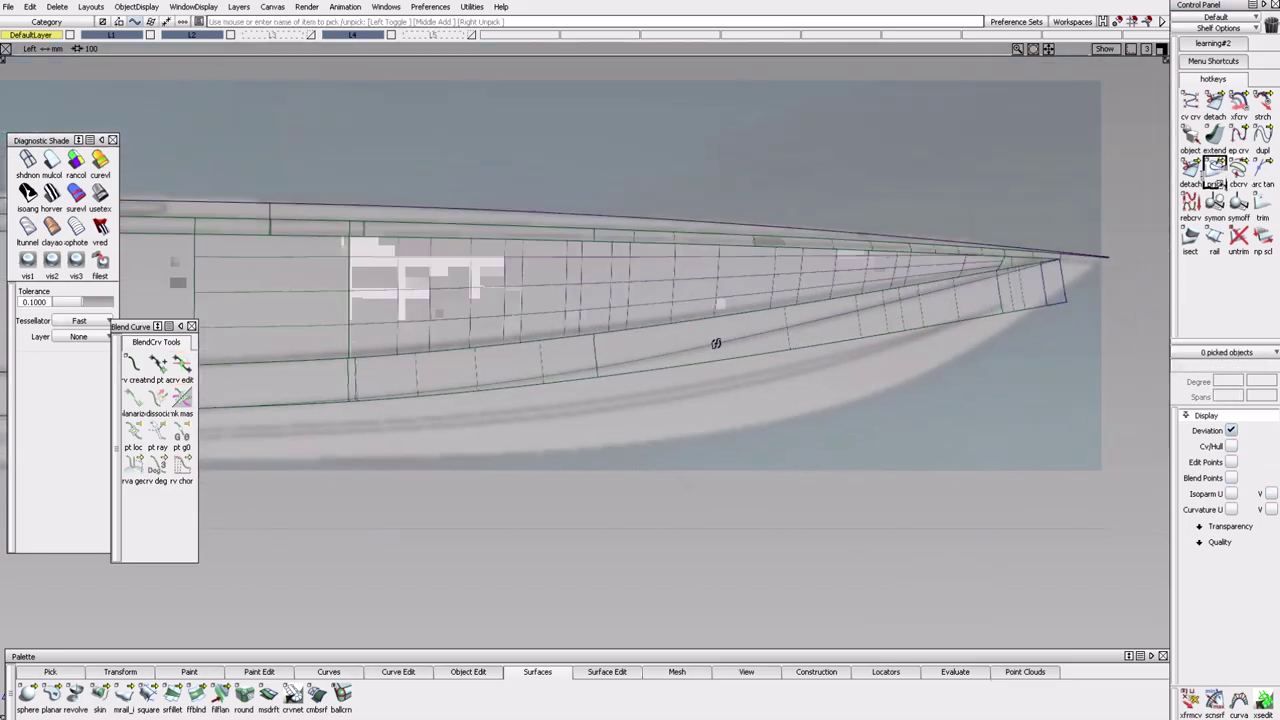
Project the straight and blend curves onto the vertical strip surfaces toward the bow in the side view.
left_click(1213, 170)
left_click_drag(933, 378, 942, 543)
left_click(583, 384)
right_click_drag(583, 384, 680, 384, "alt+shift")
left_click(1031, 680)
Trim the vertical strip surfaces along the projected curves, tapering the strip to a point at the bow.
left_click(1262, 205)
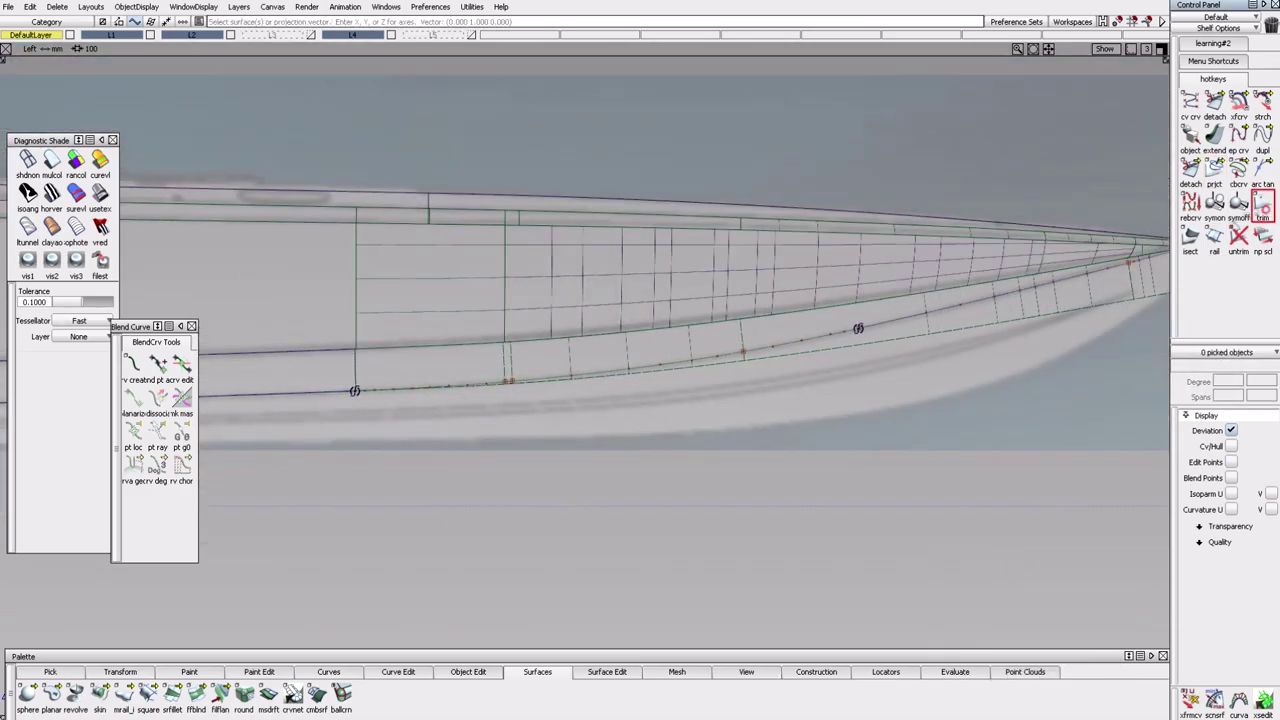
right_click_drag(509, 370, 480, 350, "alt+shift")
left_click(480, 350)
right_click_drag(576, 372, 553, 310, "alt+shift")
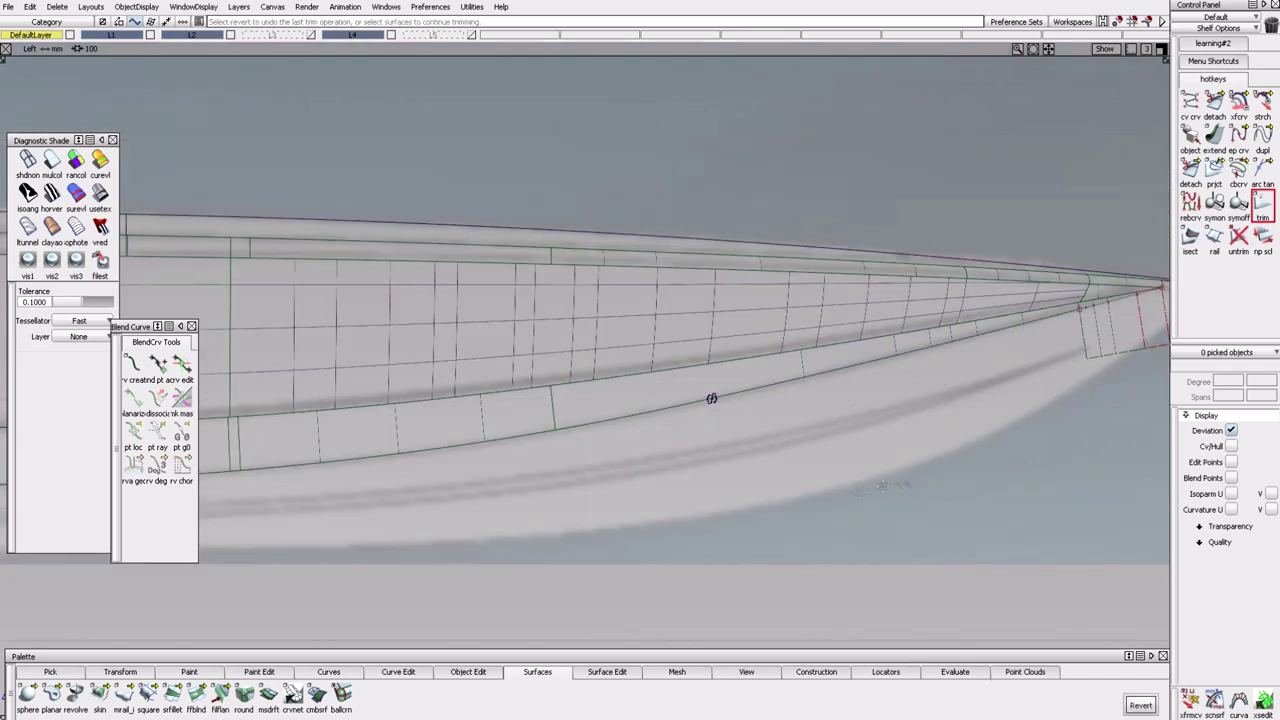
left_click_drag(553, 310, 757, 346, "alt+shift")
right_click_drag(945, 383, 910, 356, "alt+shift")
left_click(910, 356)
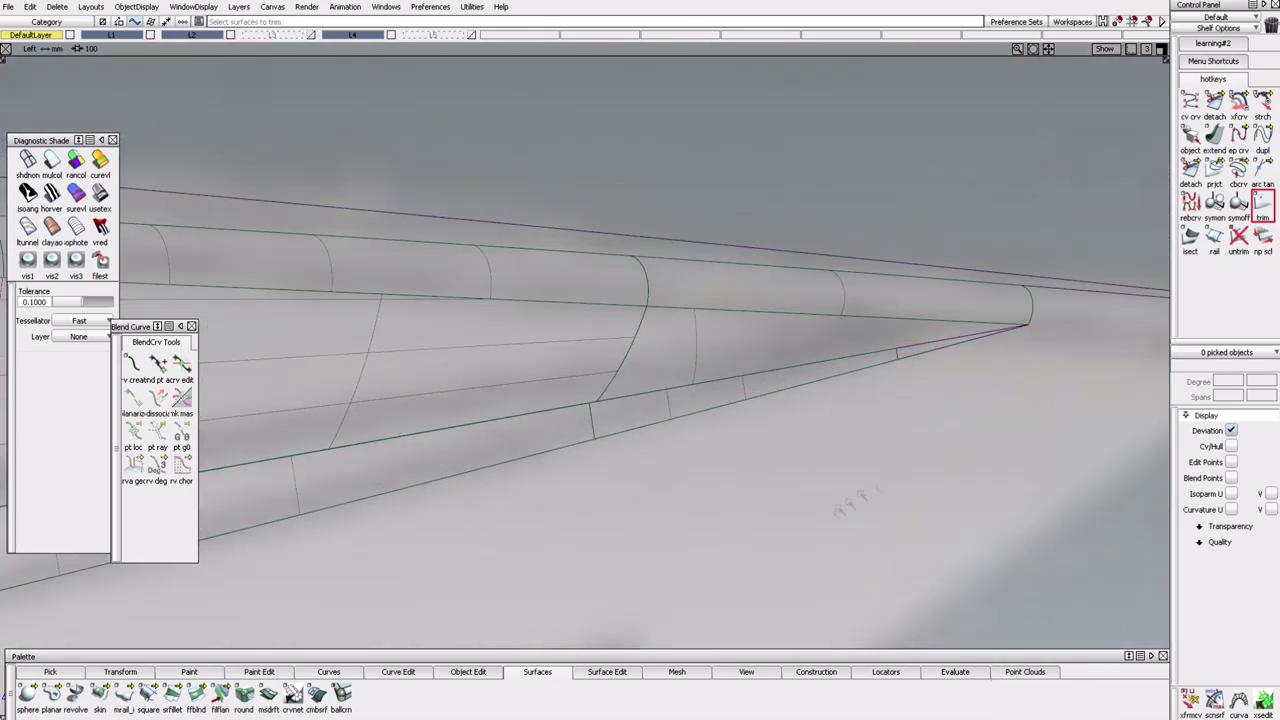
Examine the hull and its tapered vertical strip in perspective with showroom shading and the draft angle evaluation.
right_click_drag(827, 518, 608, 491, "alt+shift")
left_click_drag(608, 491, 686, 471, "alt+shift")
right_click_drag(686, 471, 686, 490, "ctrl+shift")
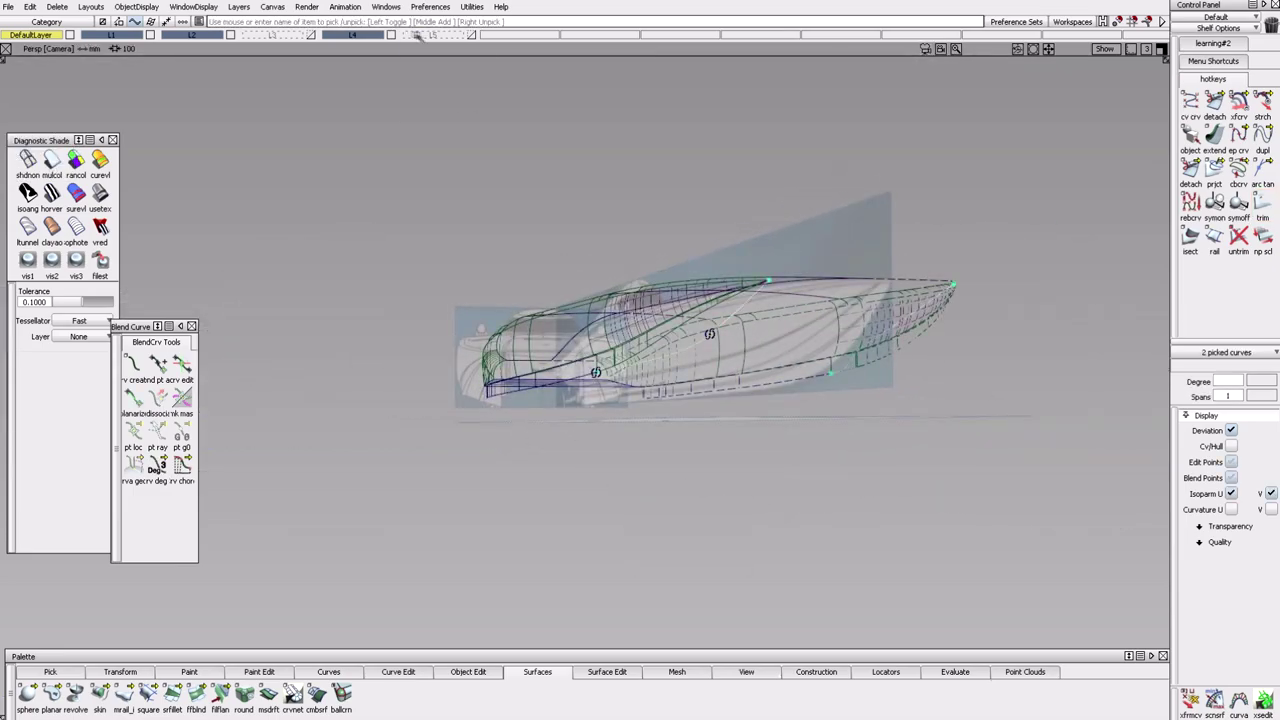
right_click_drag(571, 571, 571, 600, "ctrl+shift")
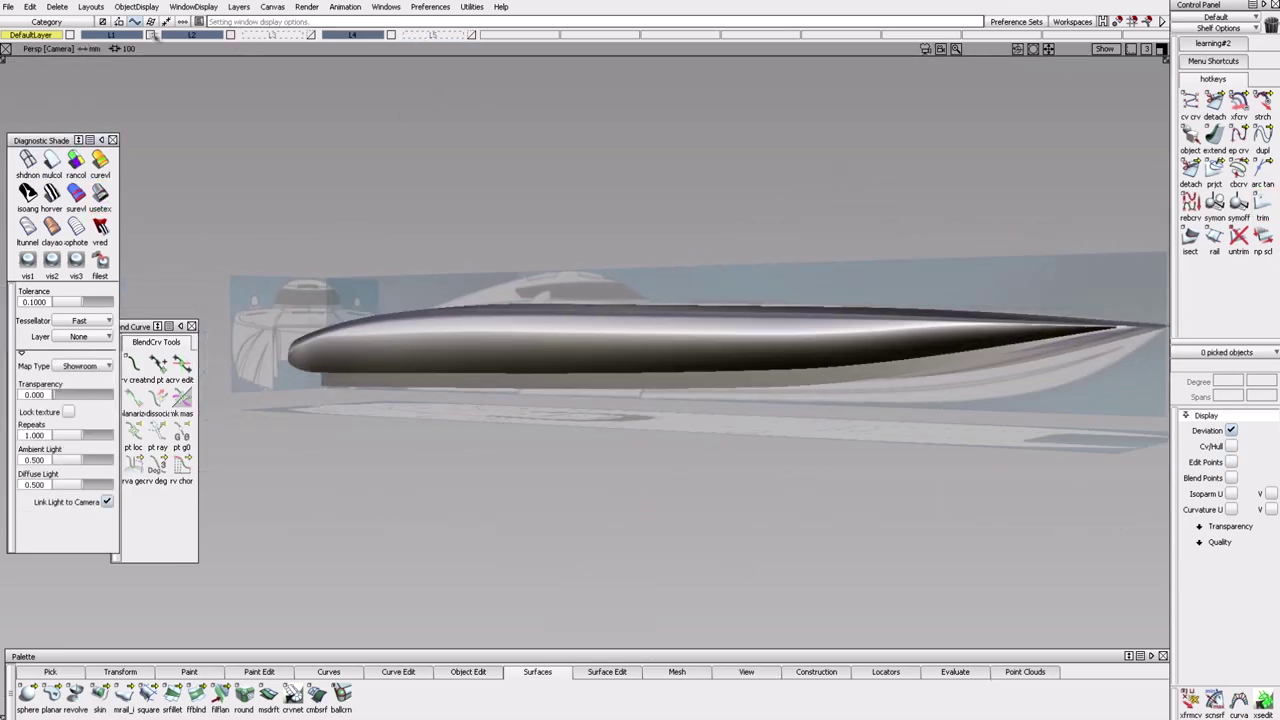
left_click_drag(470, 222, 541, 496, "alt+shift")
left_click_drag(658, 447, 646, 466, "alt+shift")
right_click_drag(646, 466, 679, 190, "ctrl+shift")
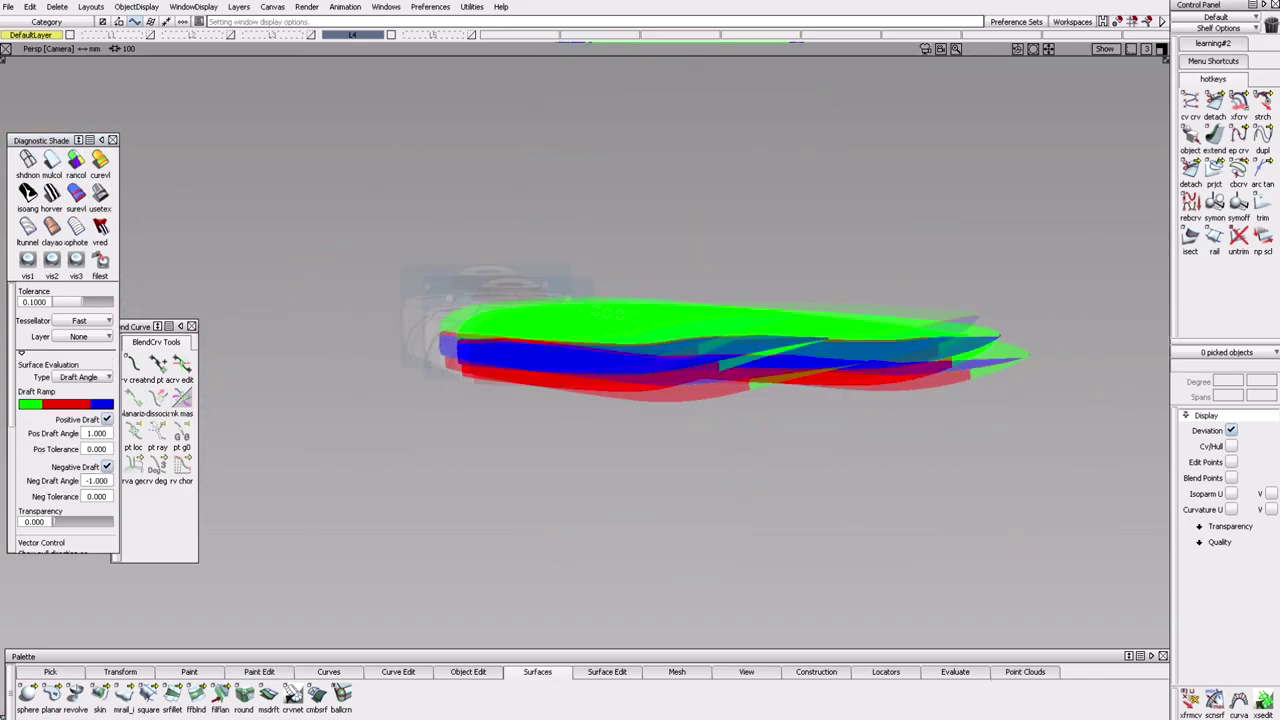
left_click(28, 260)
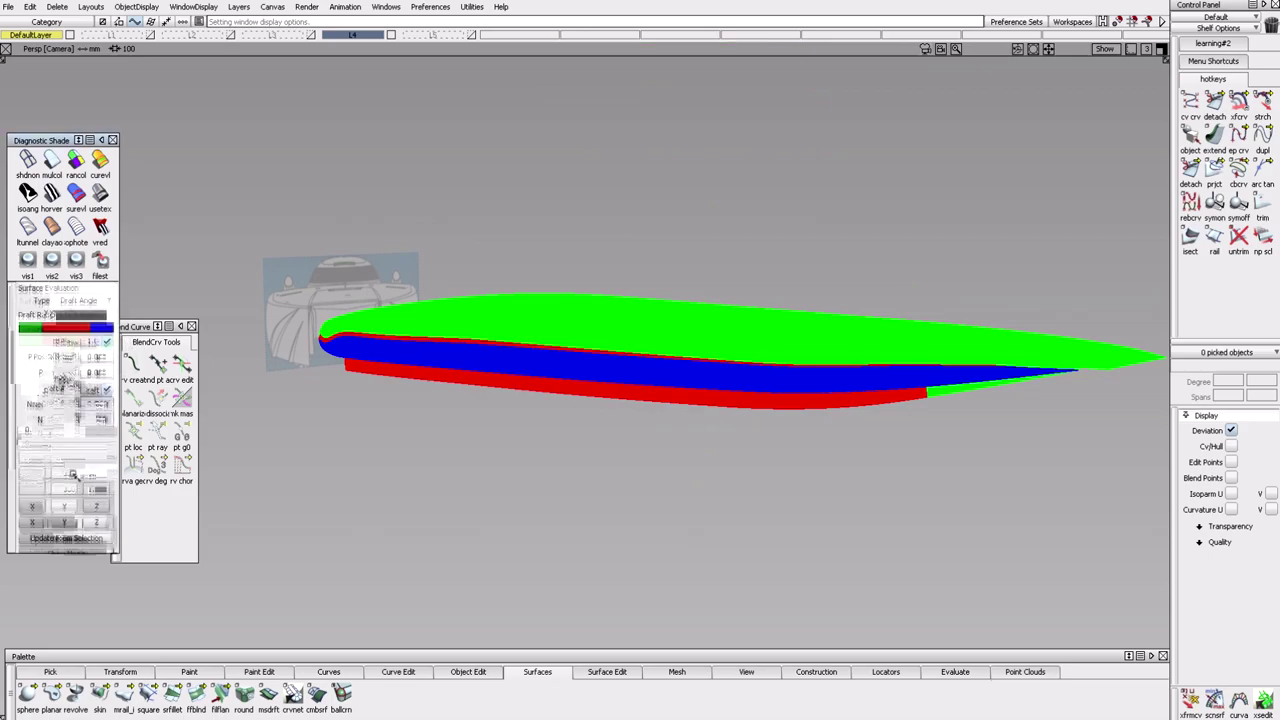
mouse_move(608, 520)
left_mouse_down("alt+shift")
mouse_move(549, 434)
mouse_move(754, 547)
left_mouse_up("alt+shift")
right_click_drag(754, 547, 697, 530, "ctrl+shift")
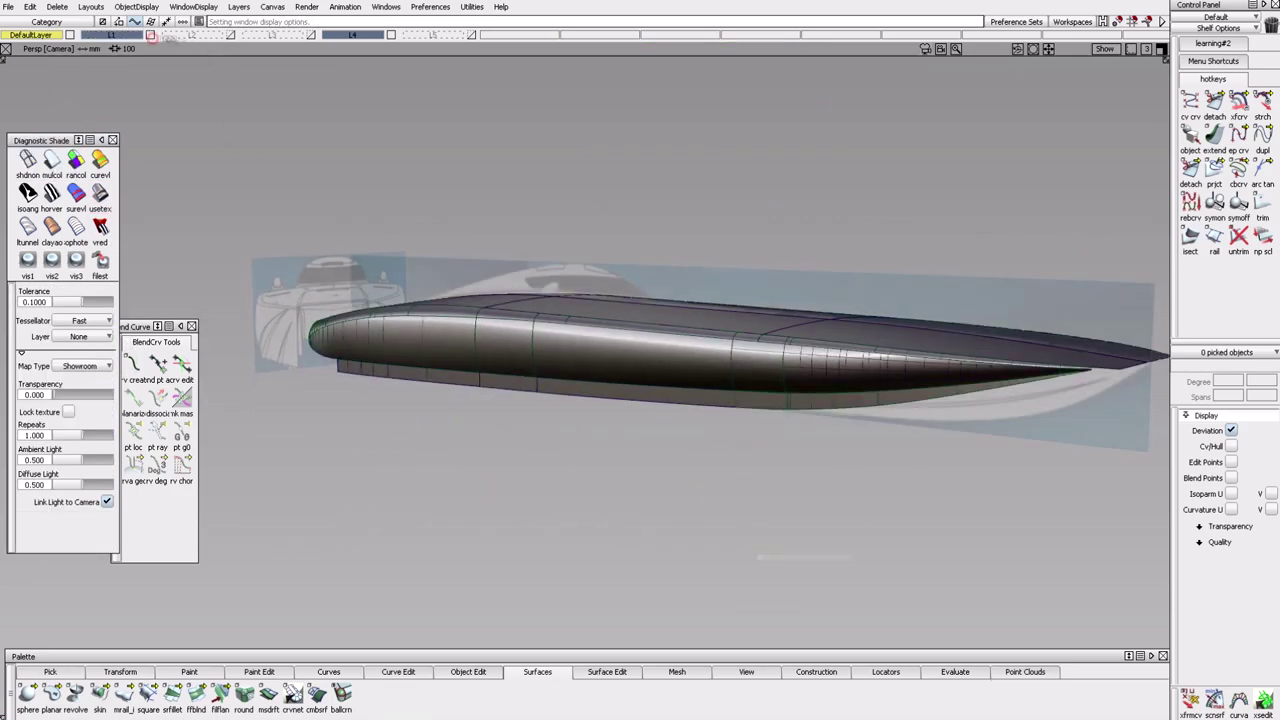
Draw a straight degree-1 curve downward from the centre of the stern opening's upper edge.
mouse_move(718, 373)
left_mouse_down("alt+shift")
mouse_move(603, 477)
mouse_move(790, 518)
mouse_move(274, 458)
mouse_move(686, 517)
mouse_move(751, 446)
mouse_move(654, 474)
mouse_move(814, 487)
mouse_move(620, 470)
mouse_move(640, 465)
mouse_move(629, 457)
mouse_move(670, 466)
left_mouse_up("alt+shift")
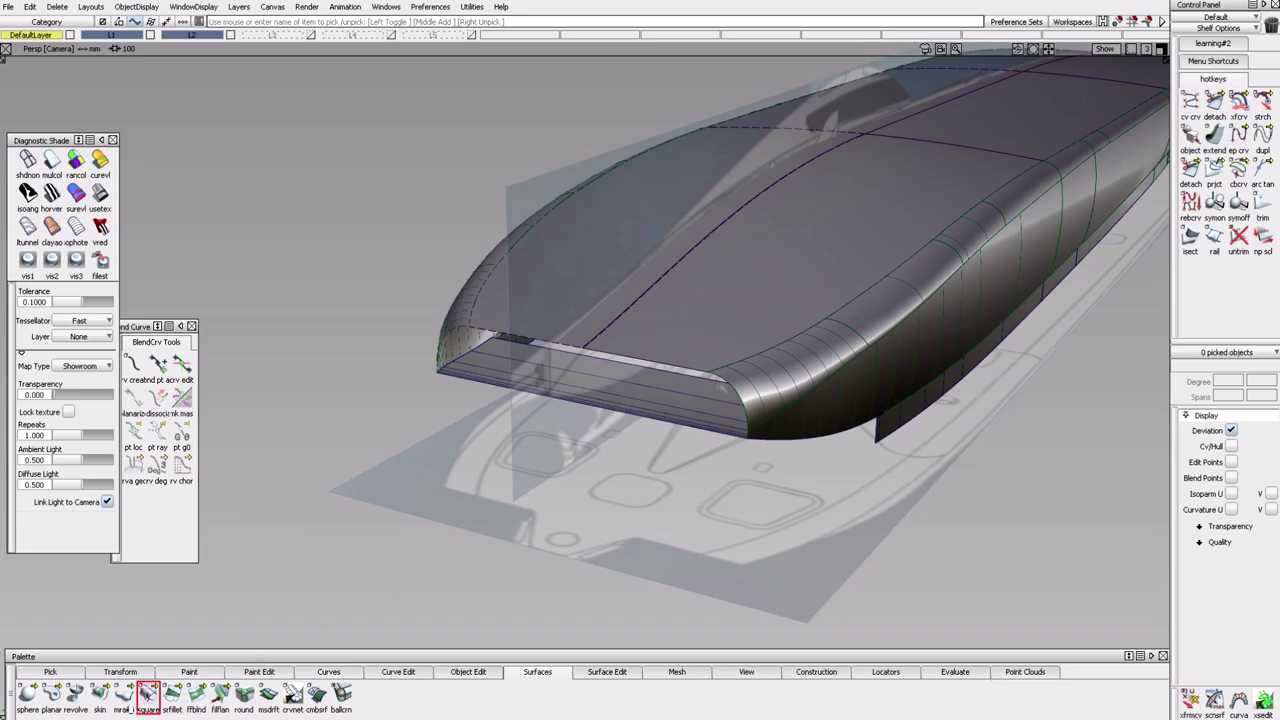
left_click_drag(748, 440, 715, 405, "alt+shift")
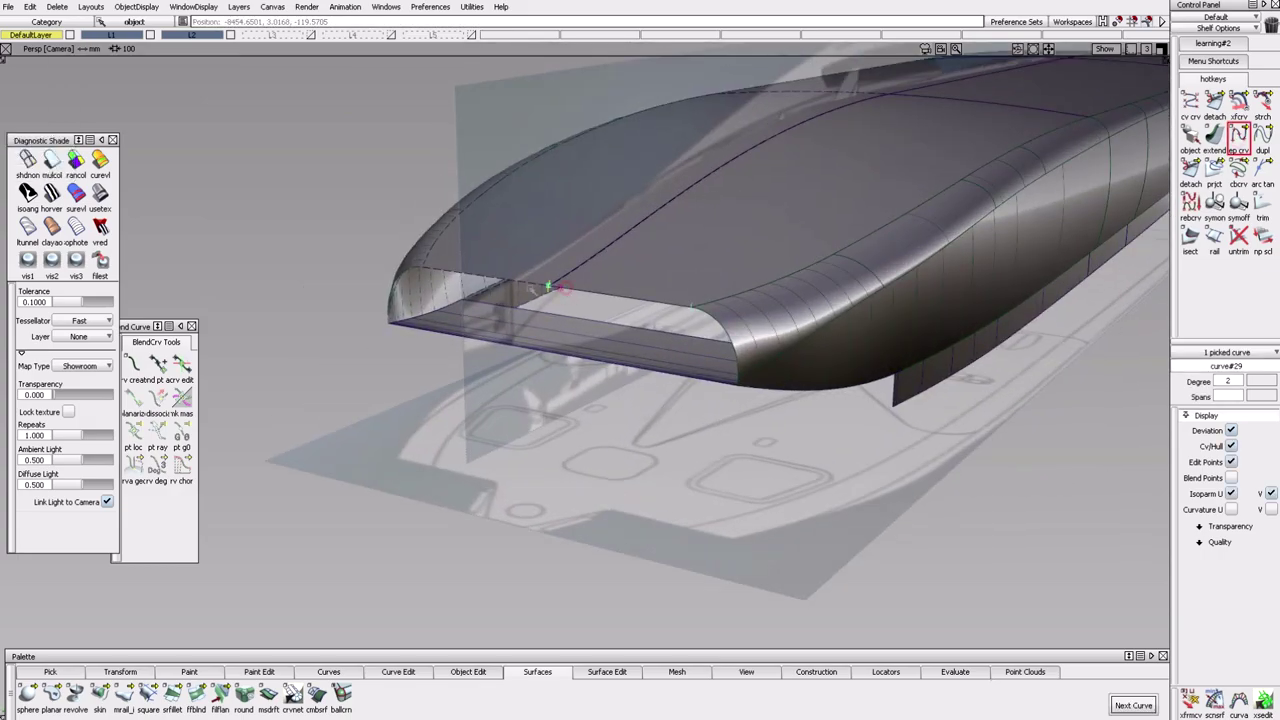
left_click_drag(549, 377, 450, 399, "alt+shift")
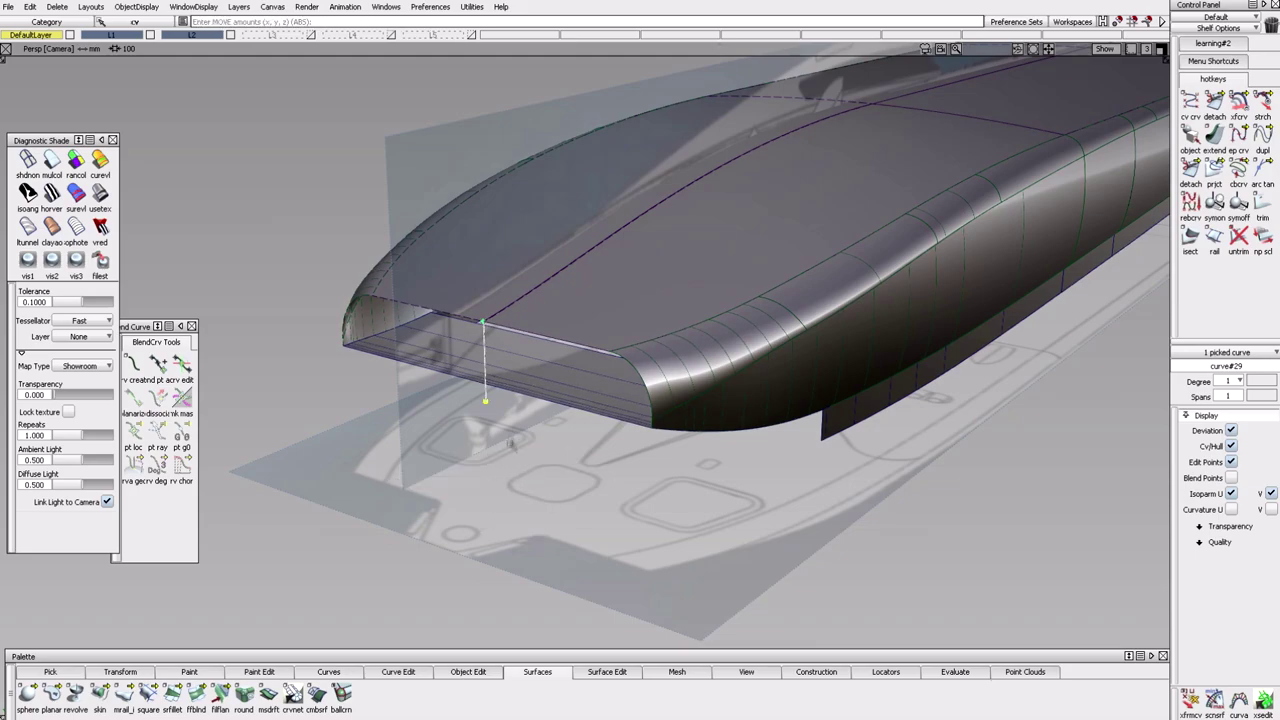
left_click_drag(484, 385, 597, 480, "alt+shift")
Try to build a Square surface over half the stern opening from the centreline curve, upper edge, rounded side edge and lower surface edge.
left_click(147, 692)
left_click(496, 360)
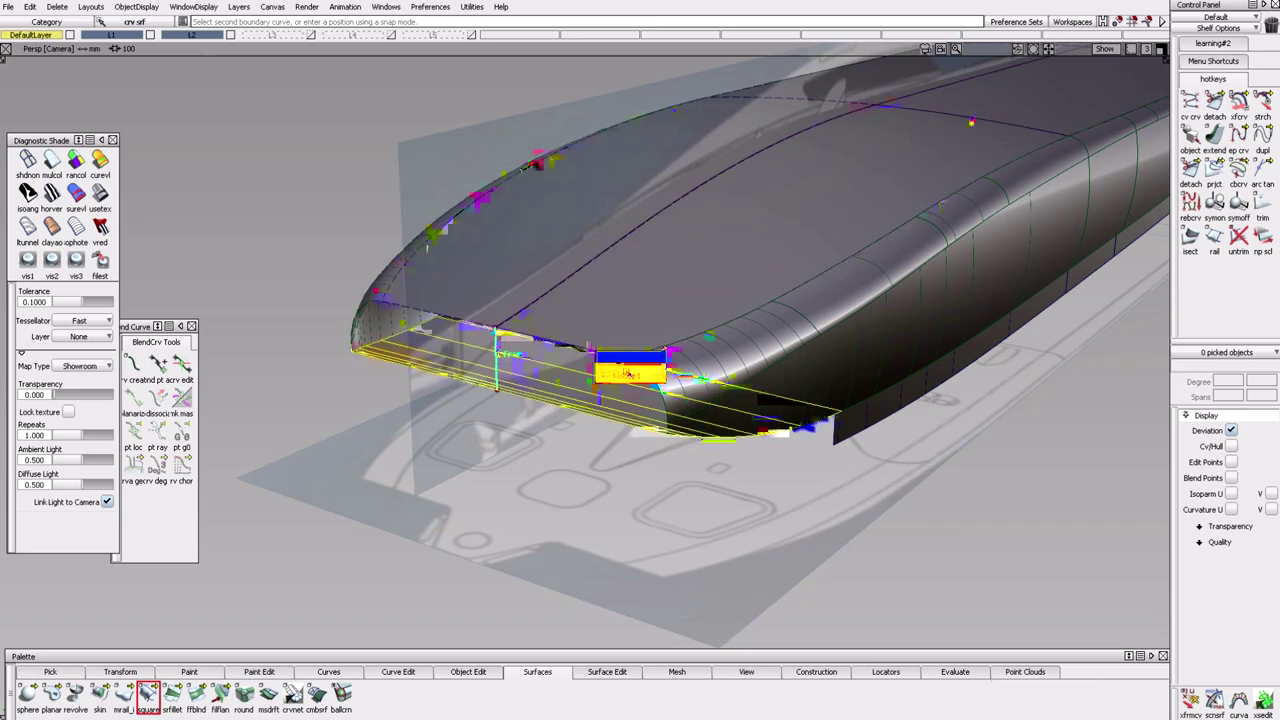
left_click(679, 403)
left_click_drag(679, 403, 667, 448, "alt+shift")
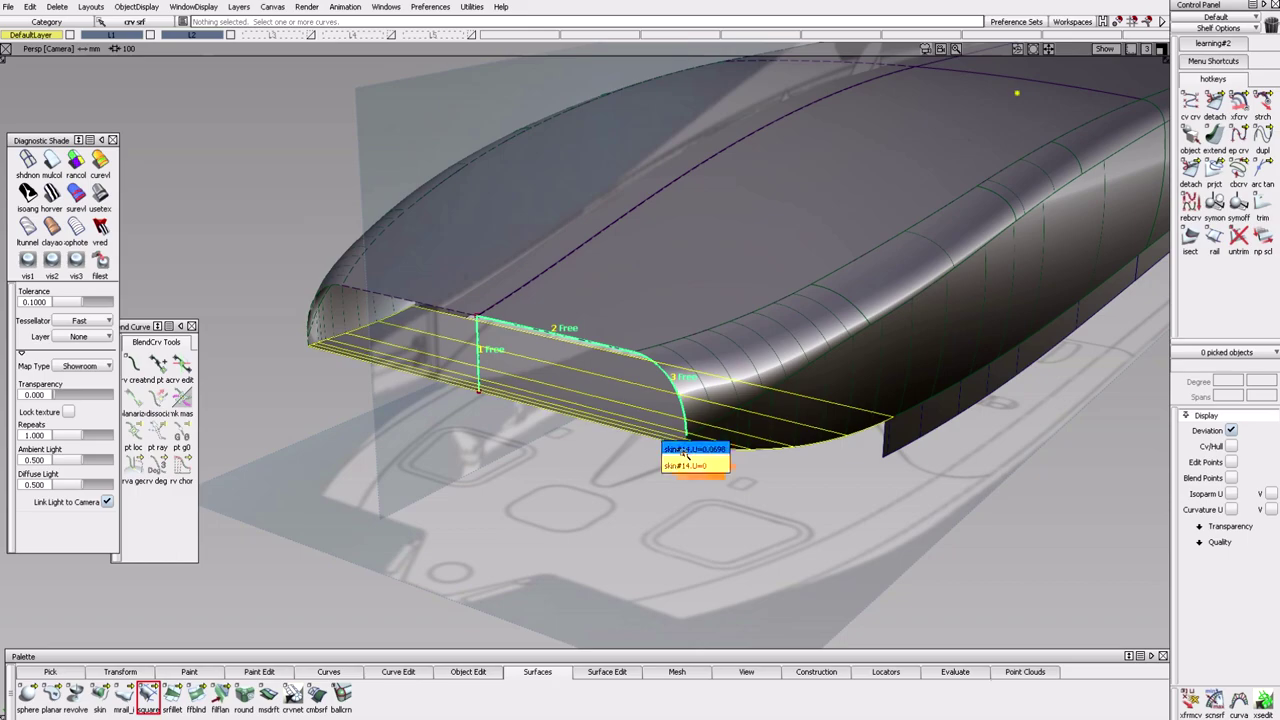
Turn off the diagnostic shading and show the stern opening in wireframe in the back view.
left_click_drag(575, 537, 825, 428, "alt+shift")
left_click(64, 139)
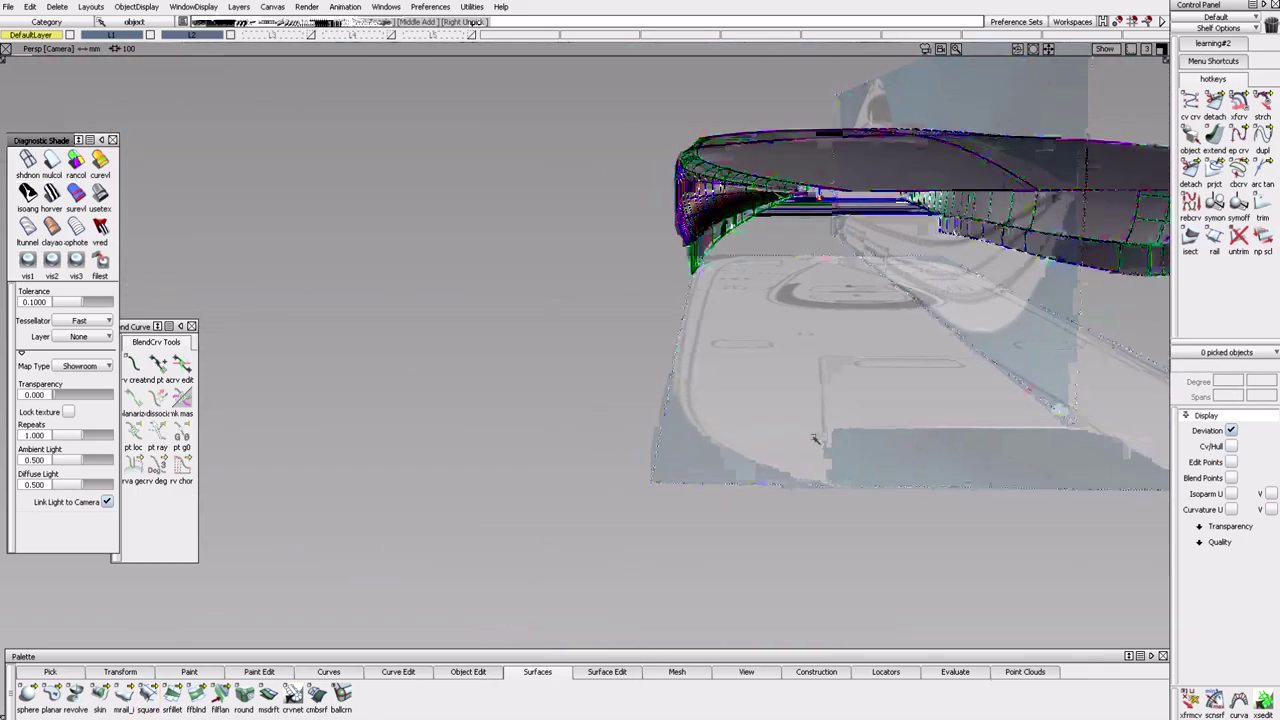
left_click(28, 162)
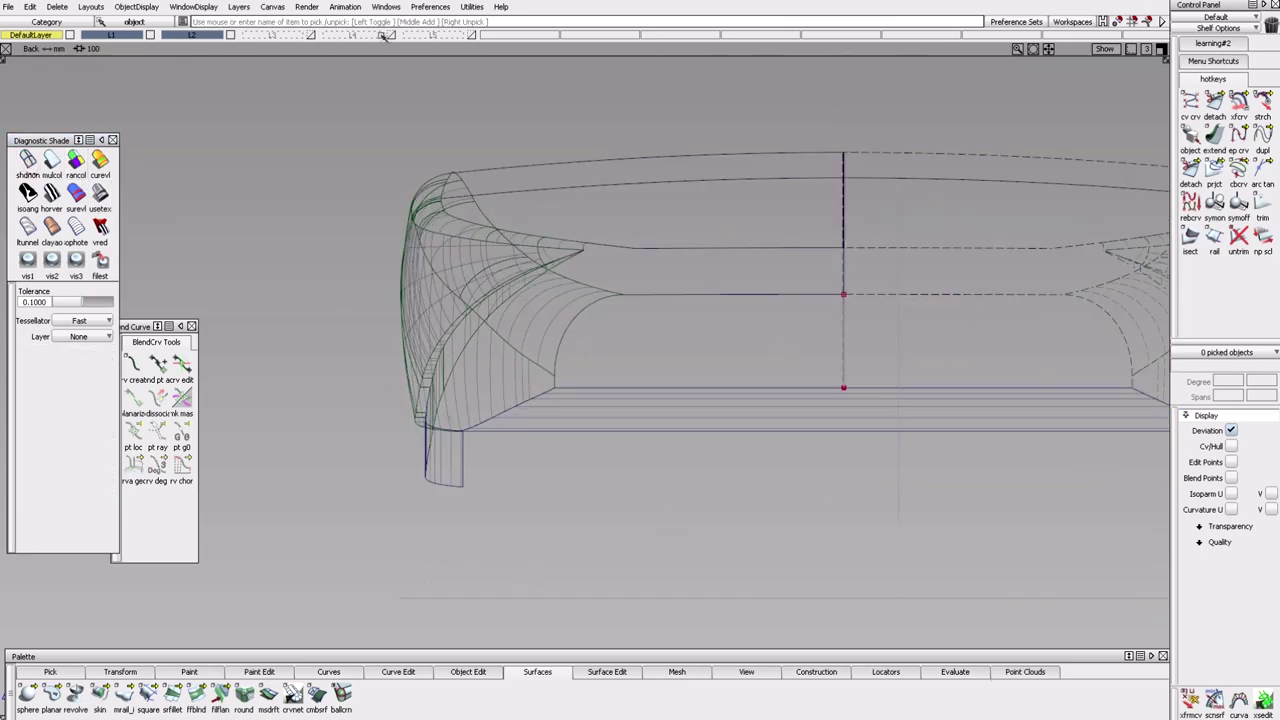